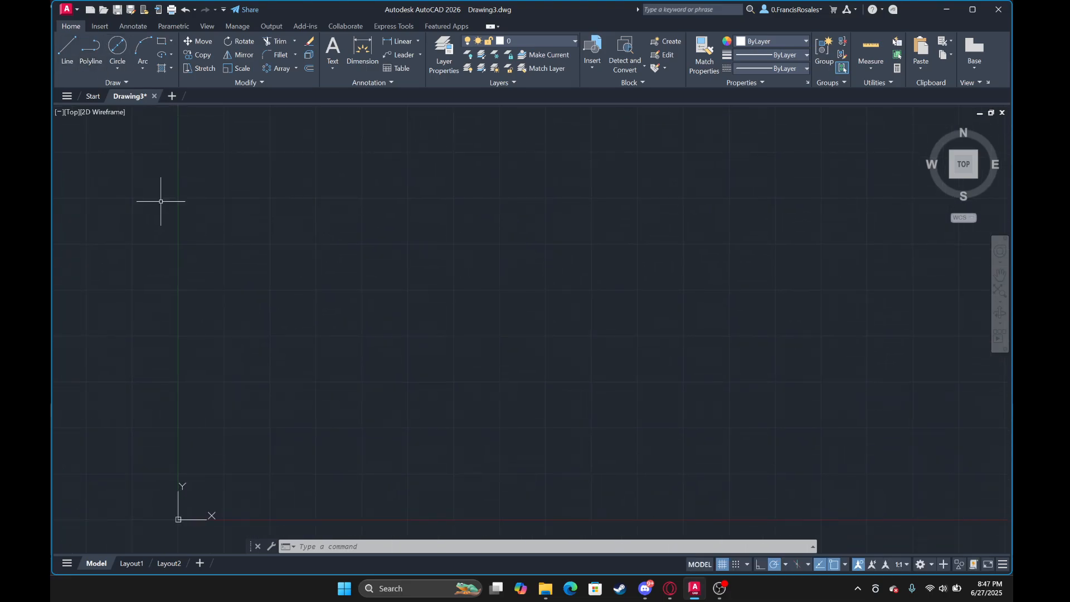
Draw a horizontal line and continue it with a vertical line rising from its right end.
{"action": "left_click", "coordinate": [68, 57]}
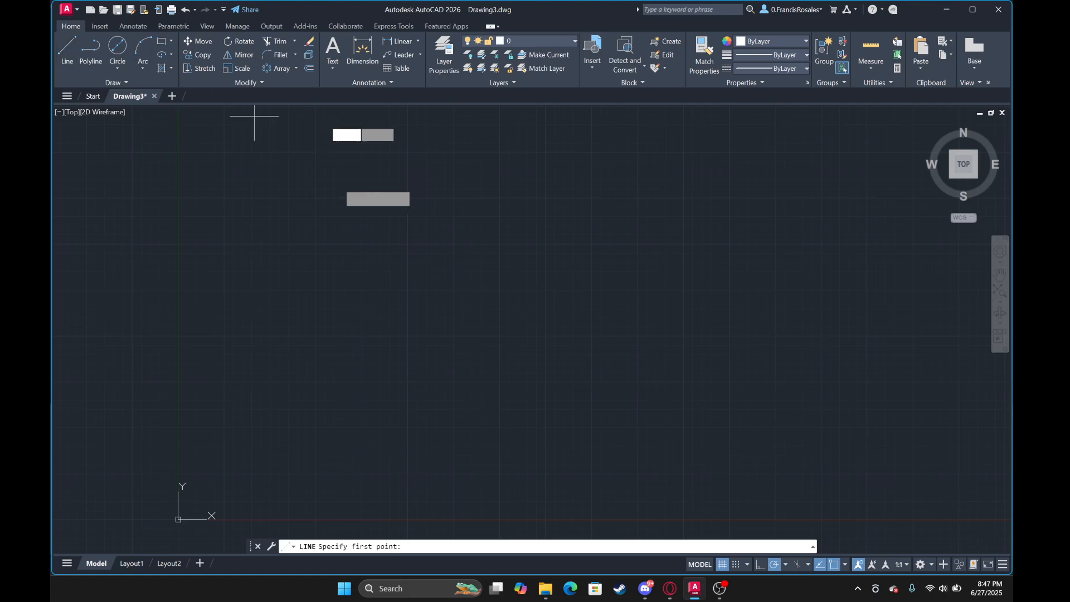
{"action": "left_click", "coordinate": [326, 262]}
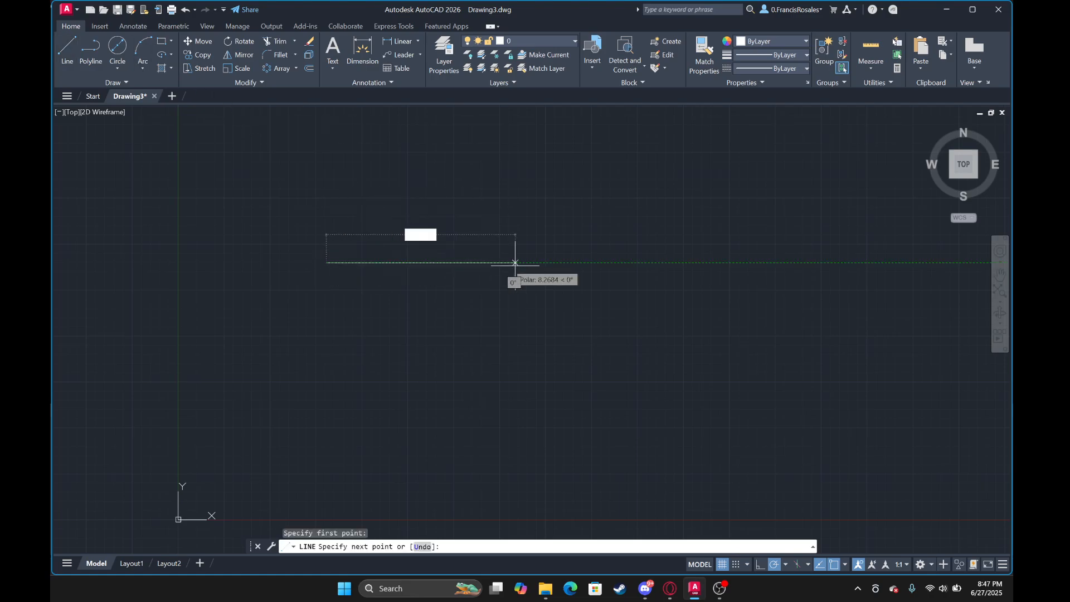
{"action": "left_click", "coordinate": [547, 262]}
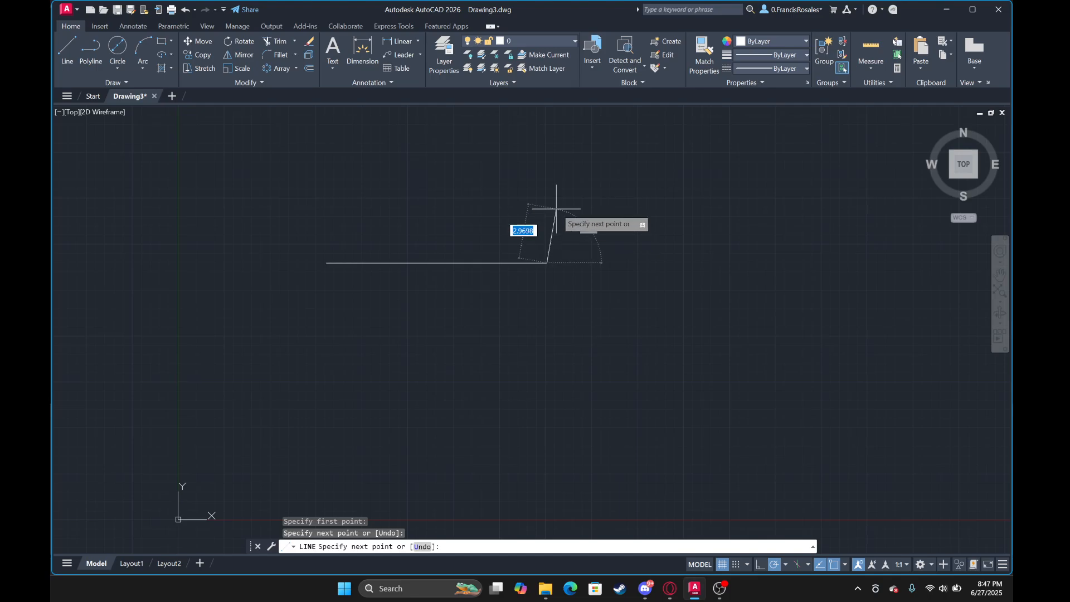
{"action": "scroll", "coordinate": [547, 177], "scroll_direction": "up", "scroll_amount": 4}
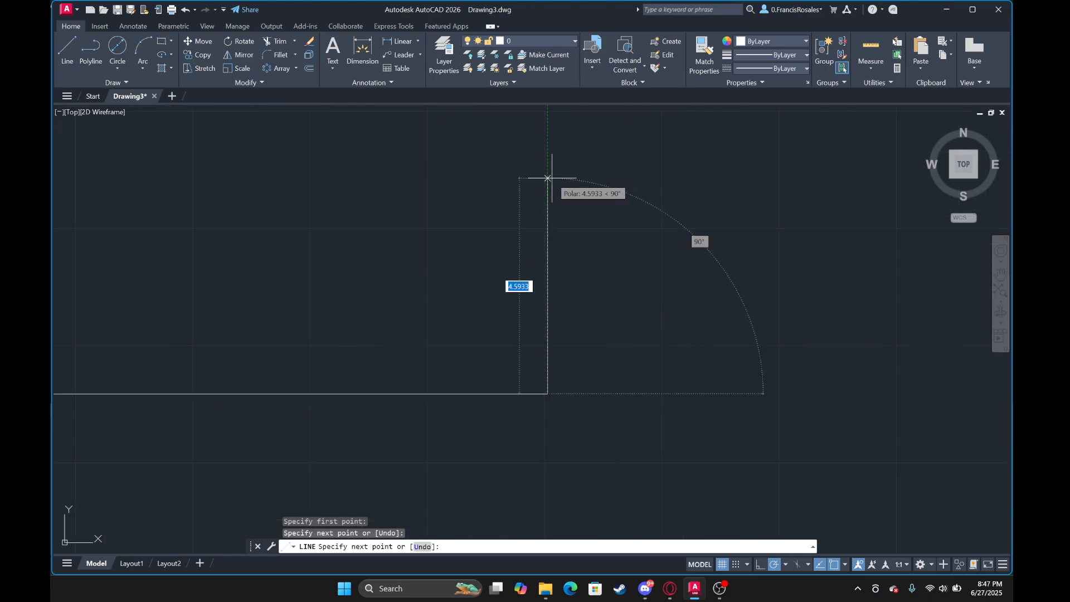
{"action": "scroll", "coordinate": [548, 179], "scroll_direction": "down", "scroll_amount": 4}
{"action": "scroll", "coordinate": [545, 243], "scroll_direction": "up", "scroll_amount": 5}
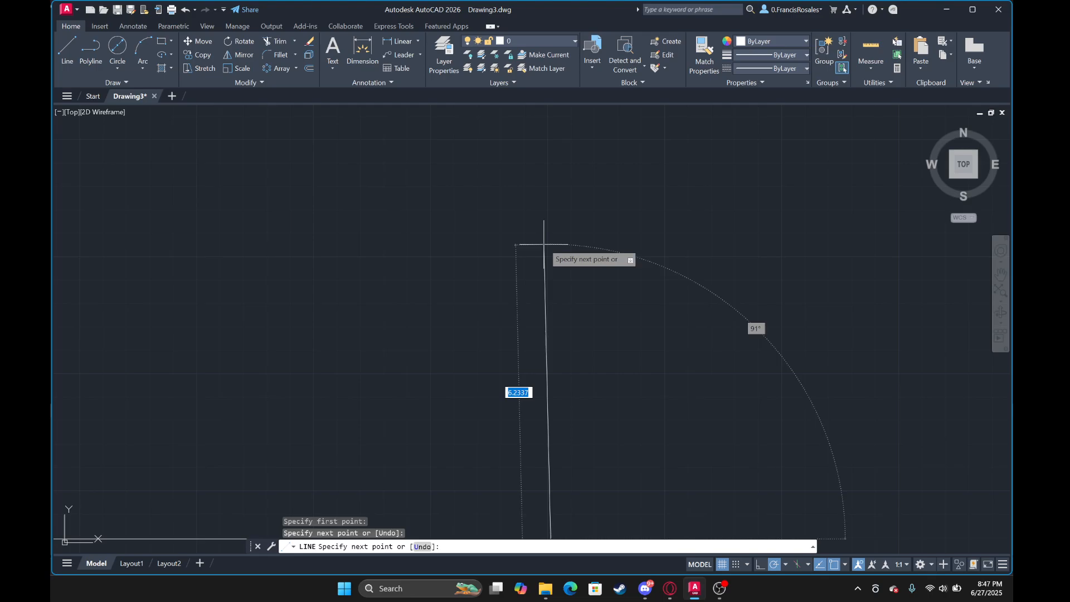
{"action": "scroll", "coordinate": [549, 238], "scroll_direction": "down", "scroll_amount": 4}
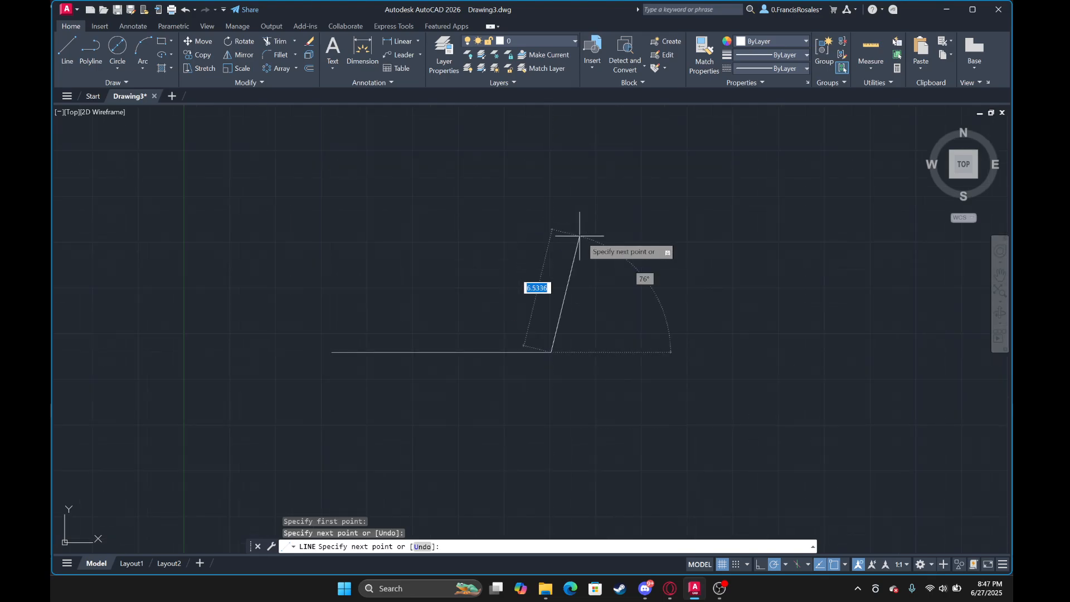
{"action": "left_click", "coordinate": [551, 228]}
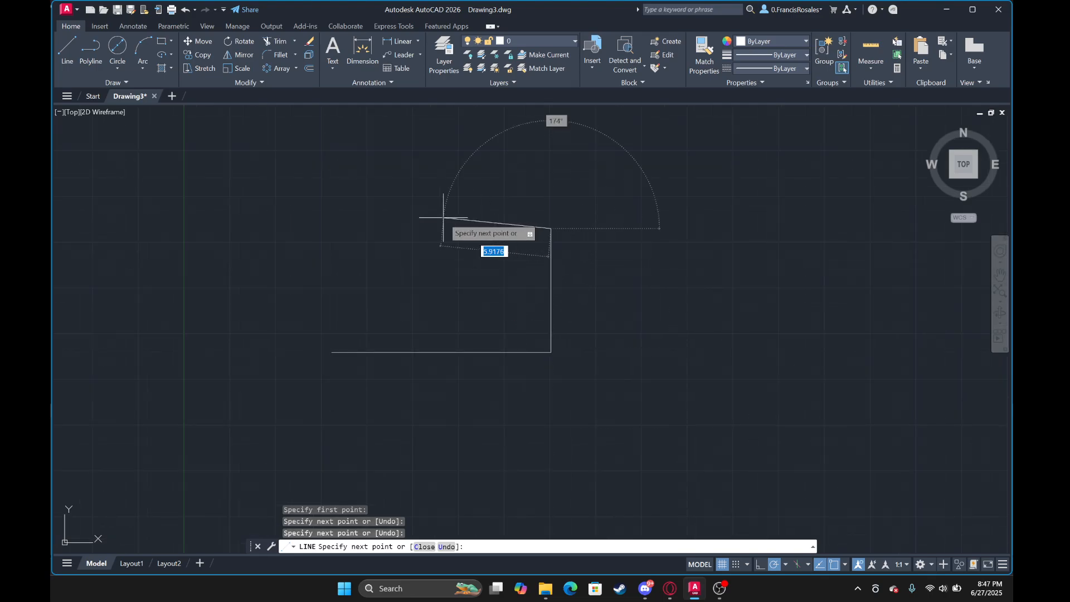
Continue the chain from the vertical line's upper end with five angled freehand segments, and finish the Line command.
{"action": "left_click", "coordinate": [544, 166]}
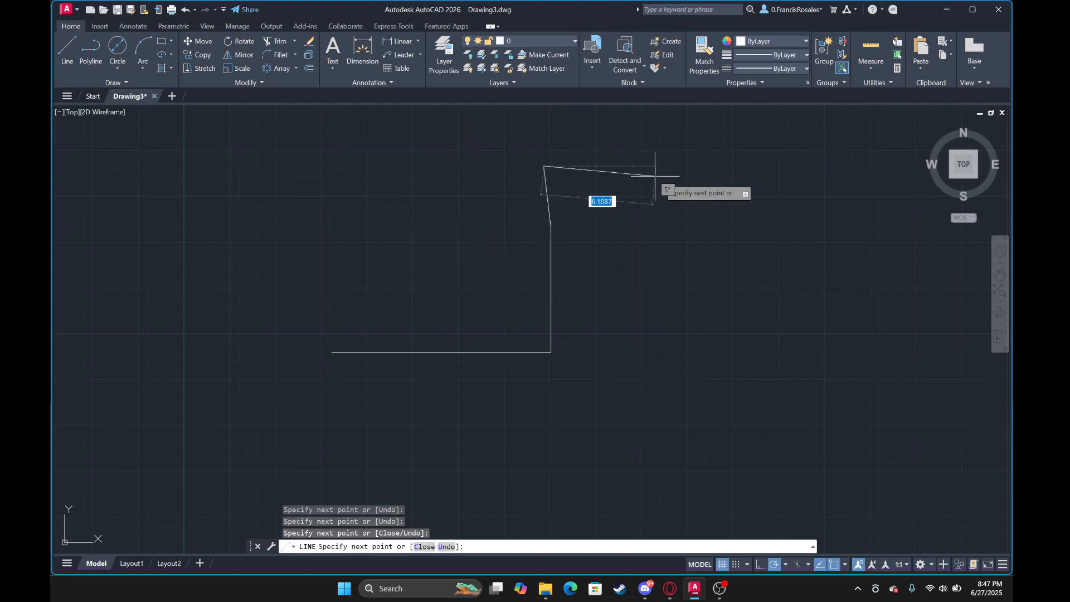
{"action": "left_click", "coordinate": [676, 184]}
{"action": "left_click", "coordinate": [721, 305]}
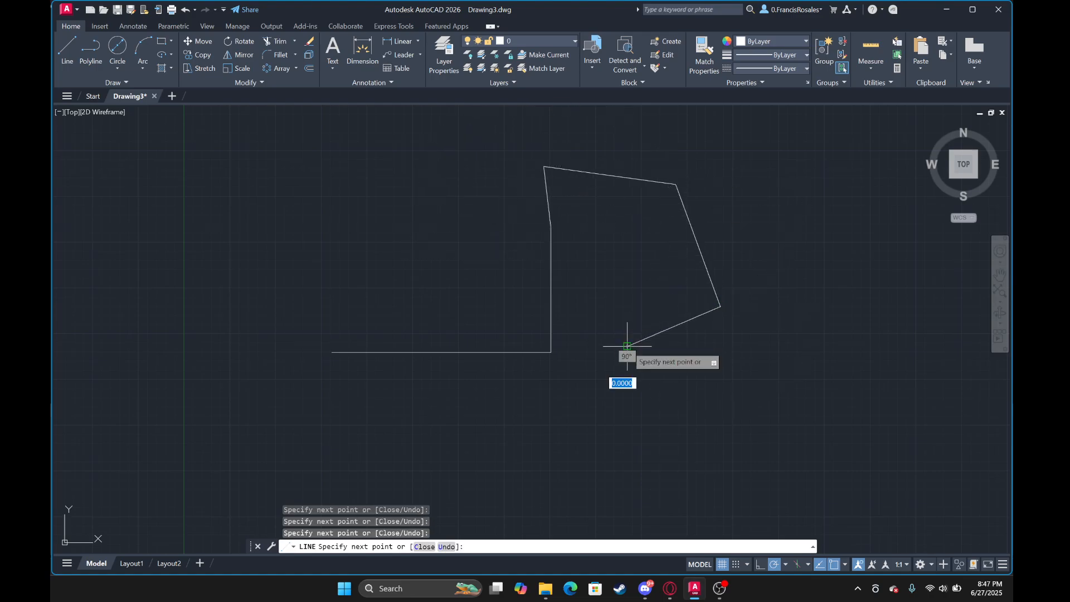
{"action": "left_click", "coordinate": [629, 351]}
{"action": "left_click", "coordinate": [746, 399]}
{"action": "key", "text": "Escape"}
{"action": "scroll", "coordinate": [748, 362], "scroll_direction": "up", "scroll_amount": 4}
{"action": "scroll", "coordinate": [584, 368], "scroll_direction": "down", "scroll_amount": 6}
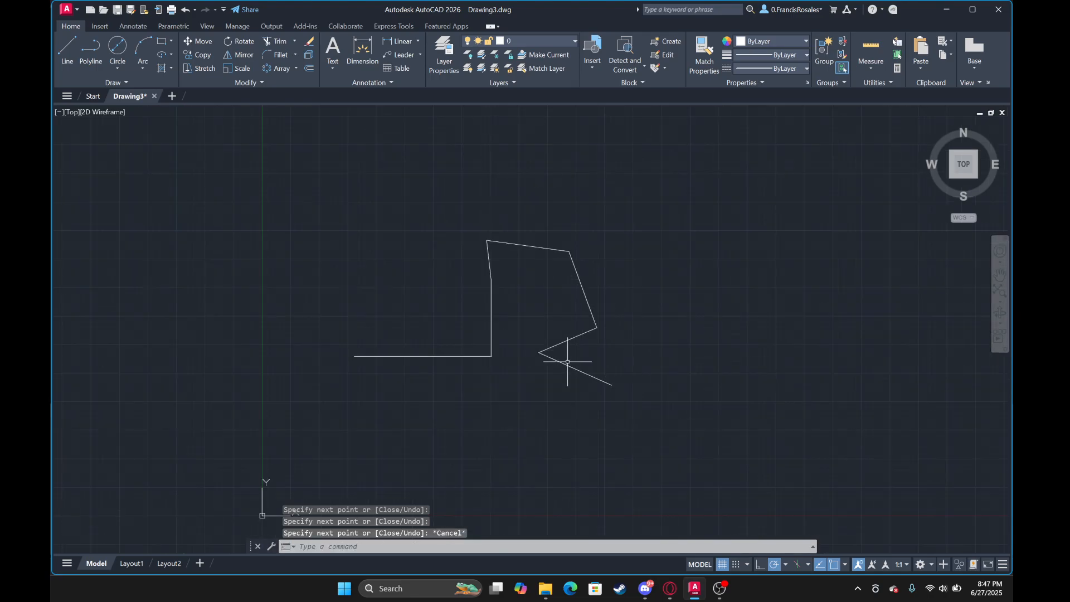
Select only the last diagonal segment of the line chain and clear the selection.
{"action": "scroll", "coordinate": [568, 350], "scroll_direction": "up", "scroll_amount": 2}
{"action": "left_click", "coordinate": [586, 383]}
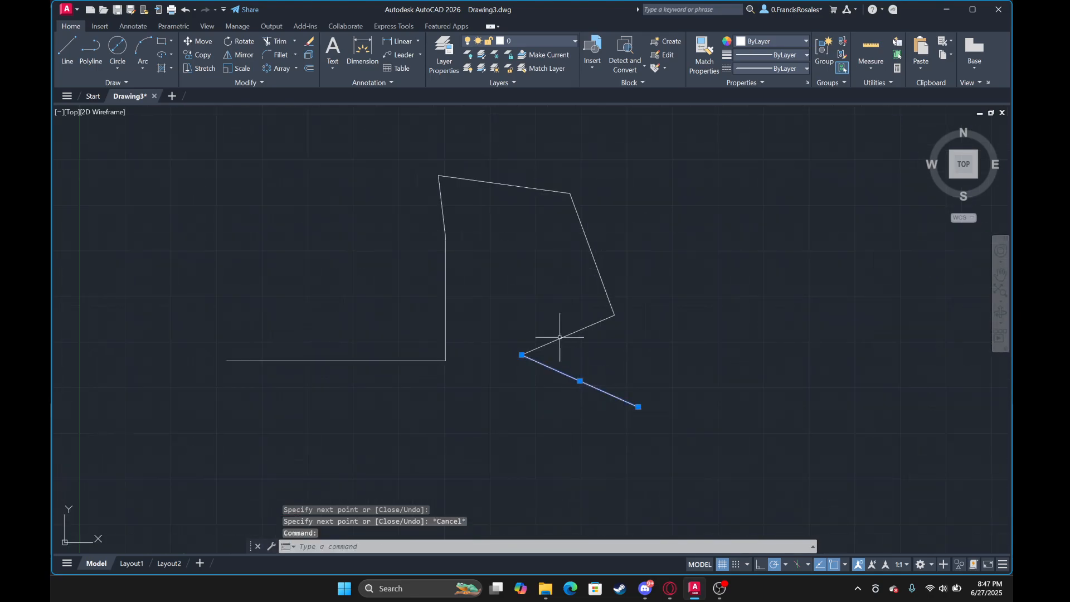
{"action": "key", "text": "Escape"}
{"action": "scroll", "coordinate": [706, 382], "scroll_direction": "down", "scroll_amount": 2}
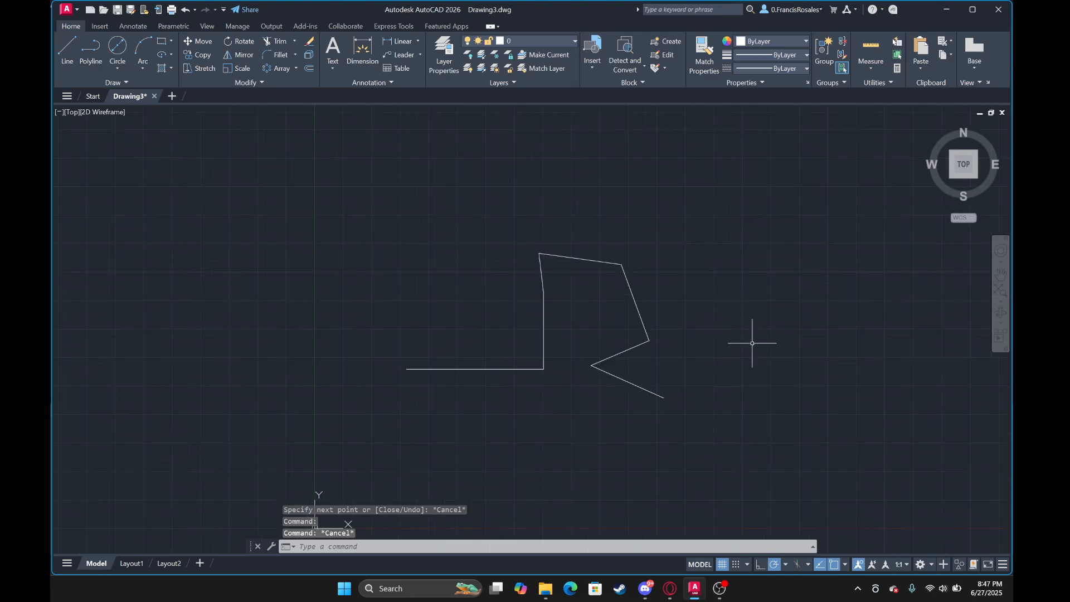
{"action": "key", "text": "Escape"}
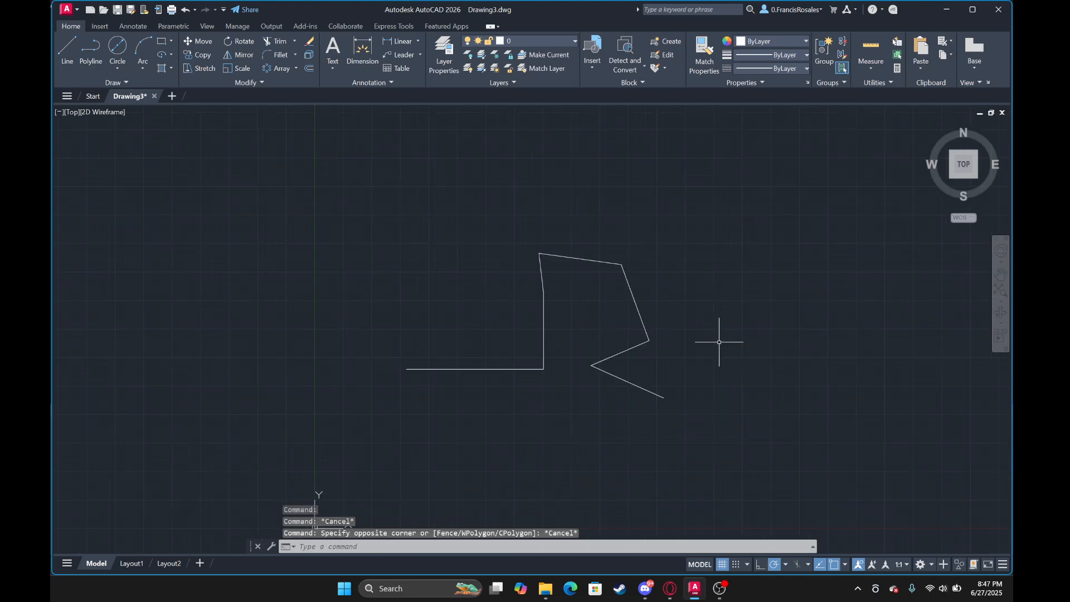
Select all lines of the chain with one crossing window and clear the selection.
{"action": "left_click", "coordinate": [746, 428]}
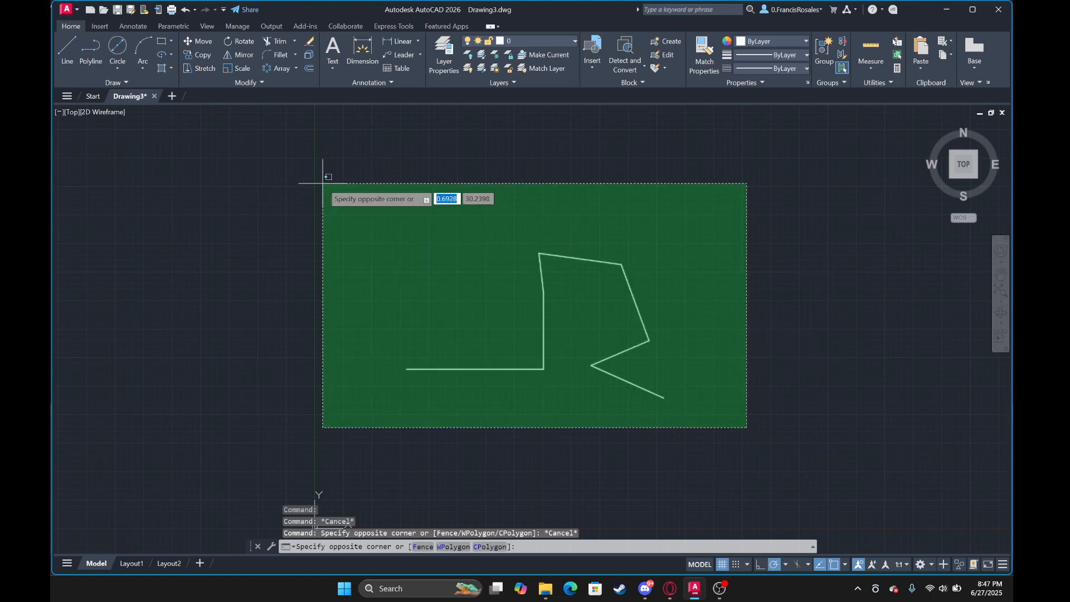
{"action": "left_click", "coordinate": [354, 191]}
{"action": "scroll", "coordinate": [621, 364], "scroll_direction": "up", "scroll_amount": 2}
{"action": "key", "text": "Escape"}
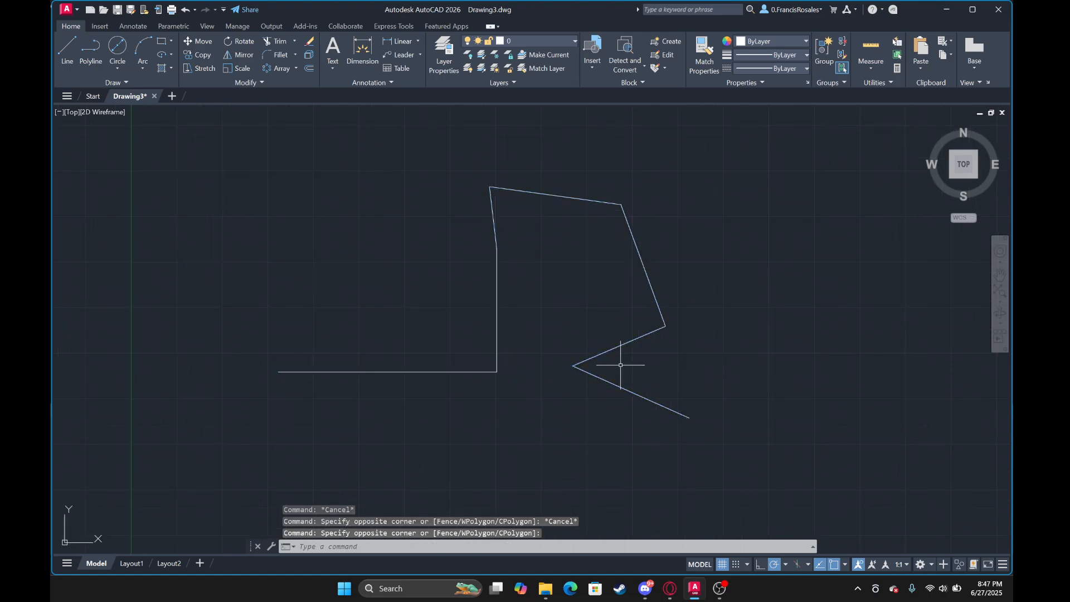
{"action": "middle_click_drag", "start_coordinate": [372, 326], "coordinate": [425, 295]}
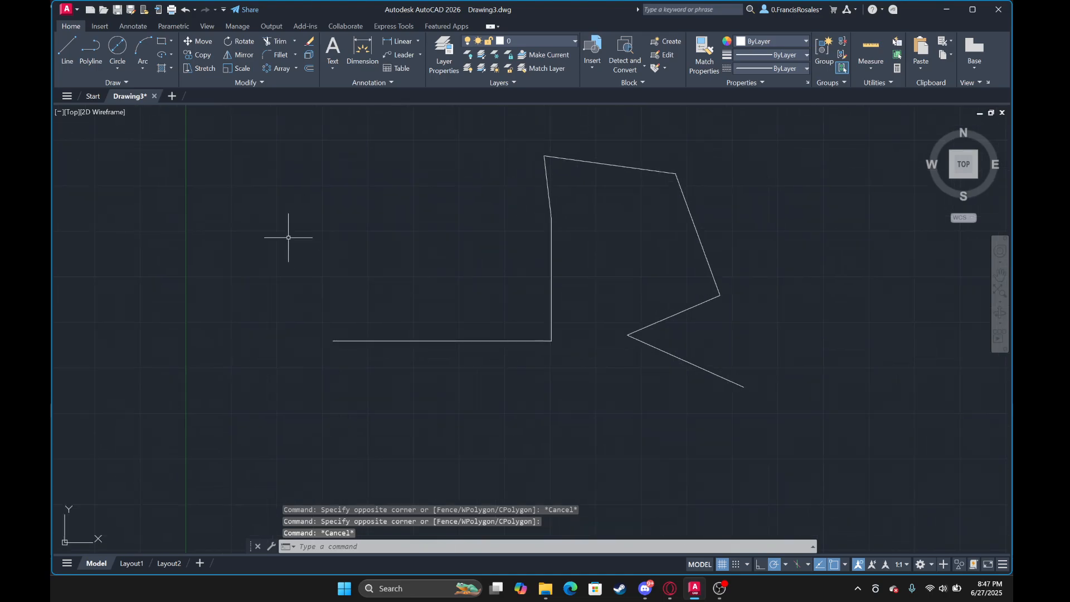
Try an enclosing window selection that covers only part of the horizontal line.
{"action": "left_click", "coordinate": [241, 205]}
{"action": "left_click", "coordinate": [491, 393]}
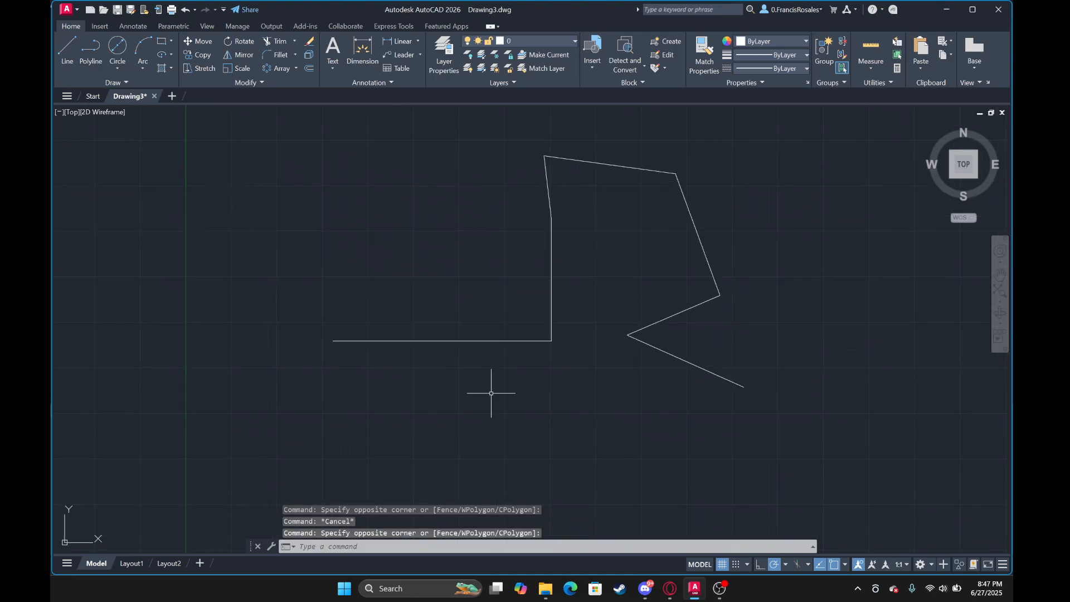
{"action": "left_click", "coordinate": [328, 237]}
{"action": "key", "text": "Escape"}
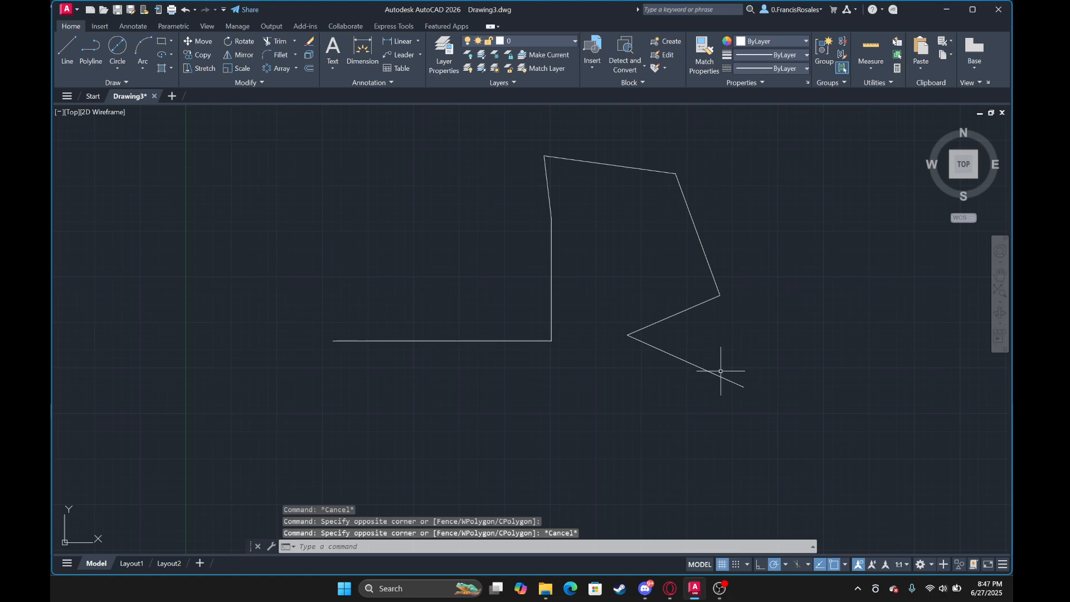
Move the last diagonal line slightly down and to the right by its midpoint, detaching it from the chain.
{"action": "left_click", "coordinate": [688, 364]}
{"action": "left_click_drag", "start_coordinate": [688, 363], "coordinate": [702, 389]}
{"action": "left_click", "coordinate": [714, 370]}
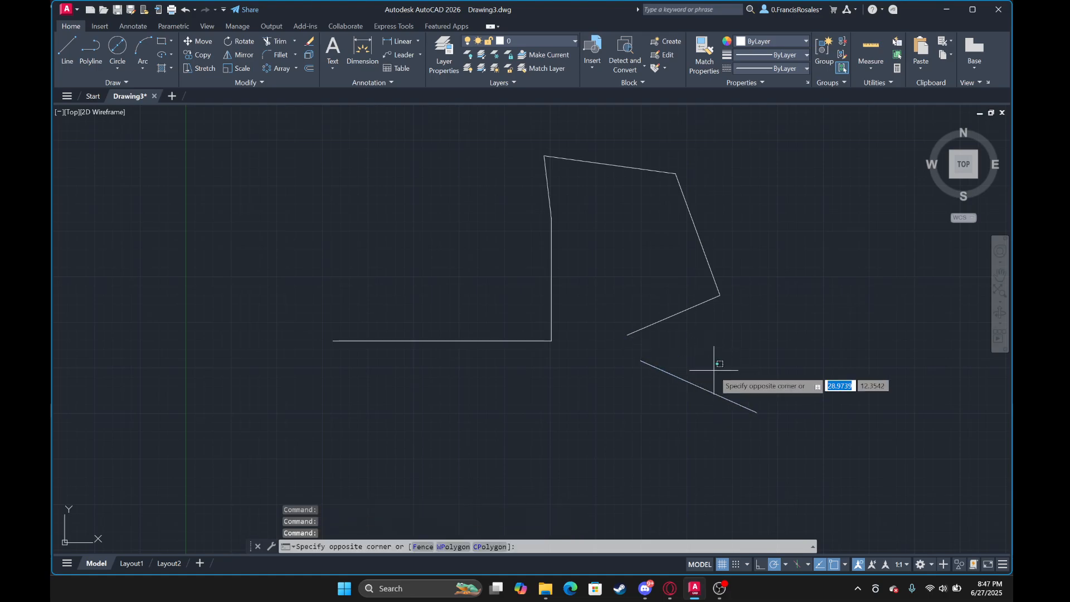
{"action": "middle_click_drag", "start_coordinate": [713, 370], "coordinate": [679, 312]}
{"action": "key", "text": "Escape"}
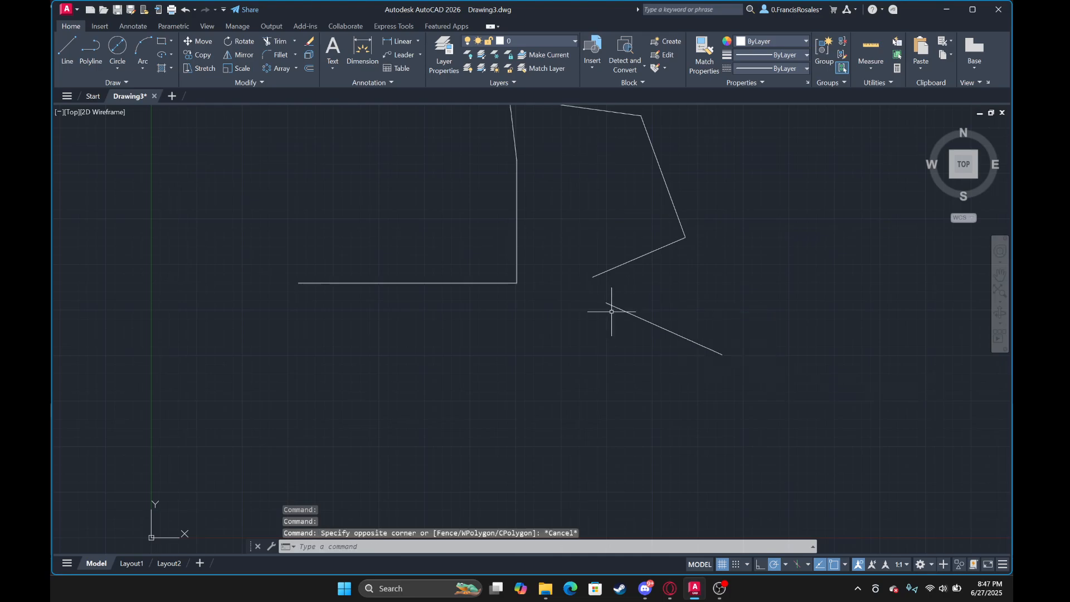
Try window selections on the detached diagonal line, first covering it partly and then enclosing it fully, and clear the selection.
{"action": "left_click", "coordinate": [581, 289]}
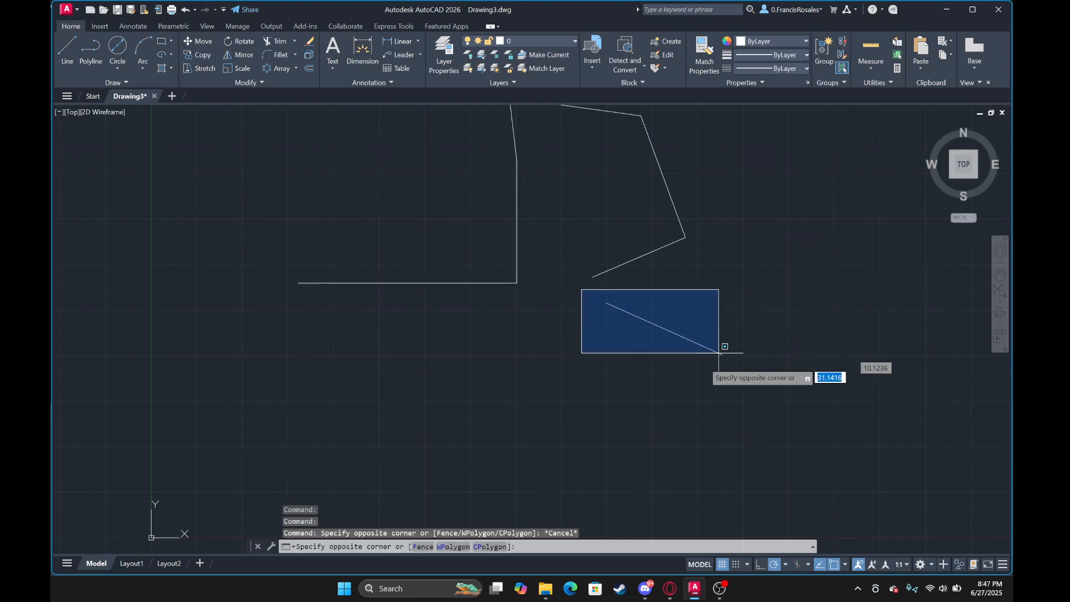
{"action": "left_click", "coordinate": [686, 343]}
{"action": "left_click", "coordinate": [600, 291]}
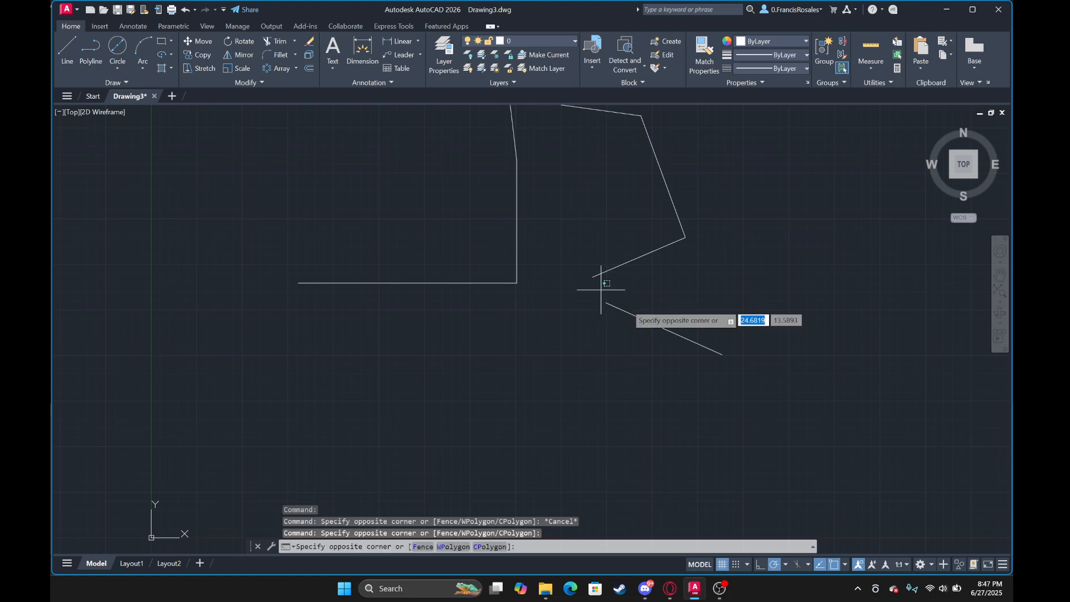
{"action": "left_click", "coordinate": [734, 361]}
{"action": "key", "text": "Escape"}
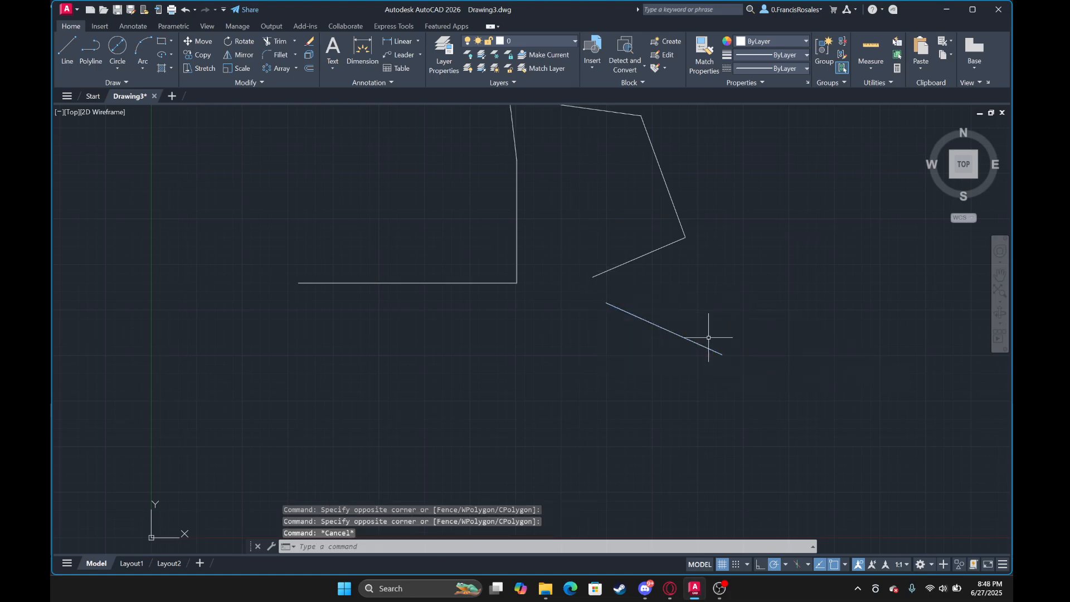
Select the detached diagonal line with a crossing window that touches only its lower end, and clear the selection.
{"action": "middle_click_drag", "start_coordinate": [738, 333], "coordinate": [696, 349]}
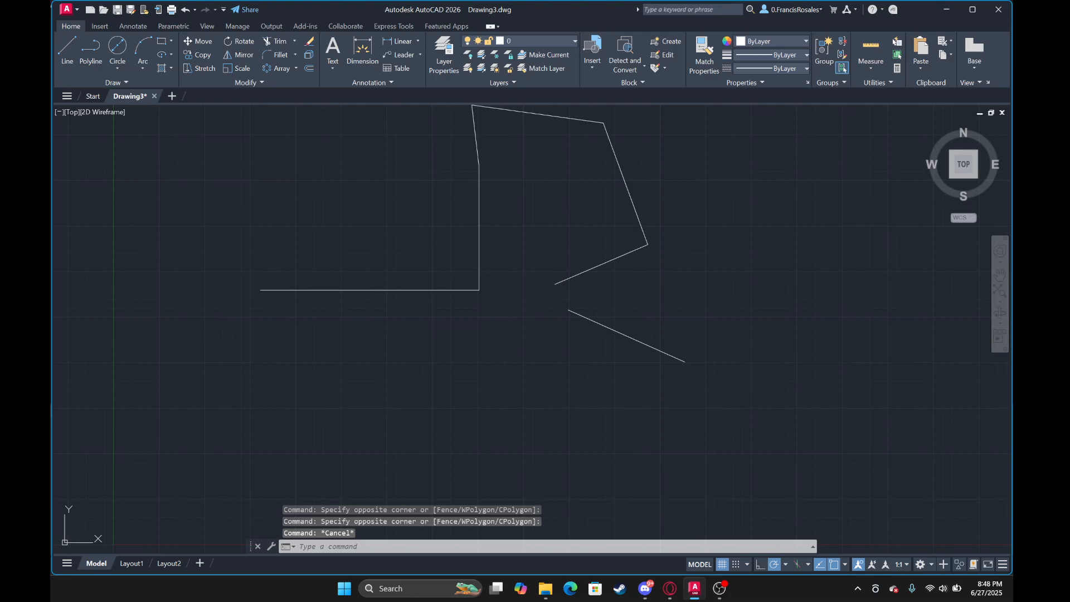
{"action": "left_click", "coordinate": [759, 363]}
{"action": "key", "text": "Escape"}
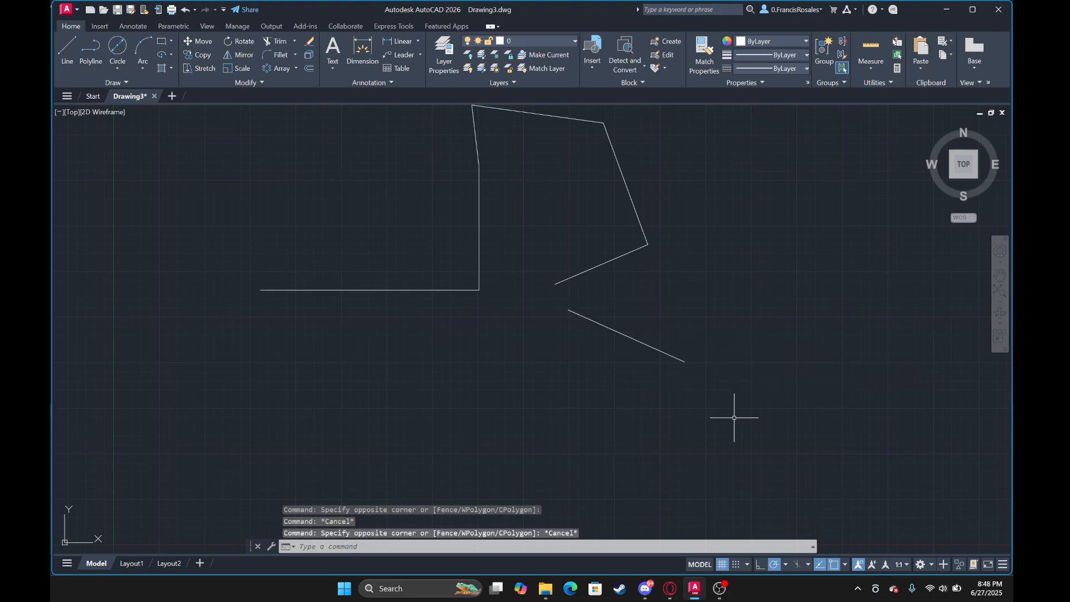
{"action": "left_click", "coordinate": [741, 421]}
{"action": "left_click", "coordinate": [680, 341]}
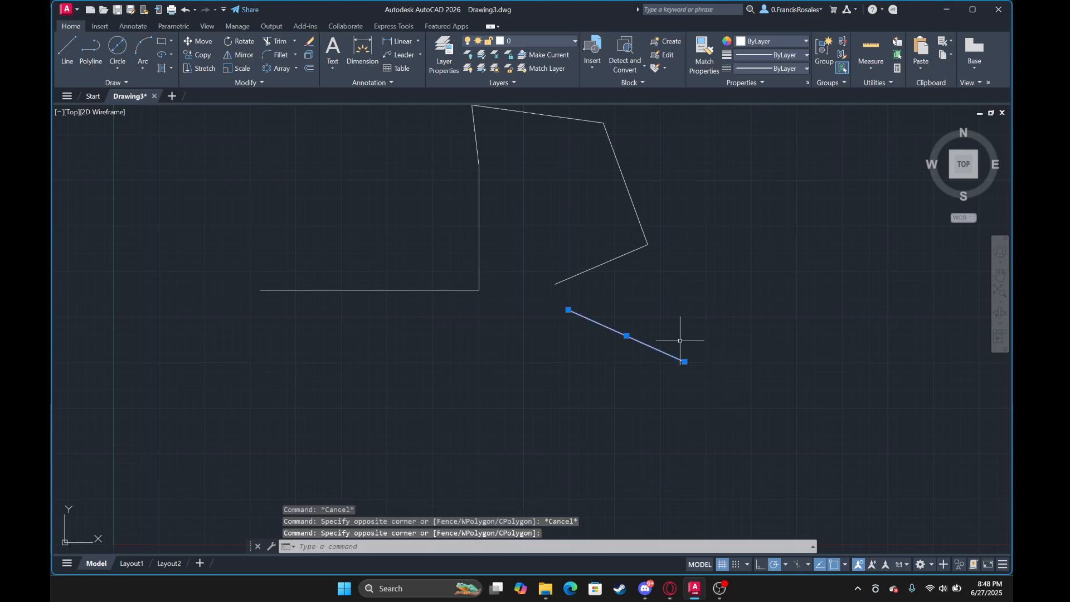
{"action": "key", "text": "Escape"}
Select all the lines in the drawing with a crossing window and delete them.
{"action": "middle_click_drag", "start_coordinate": [675, 327], "coordinate": [658, 387]}
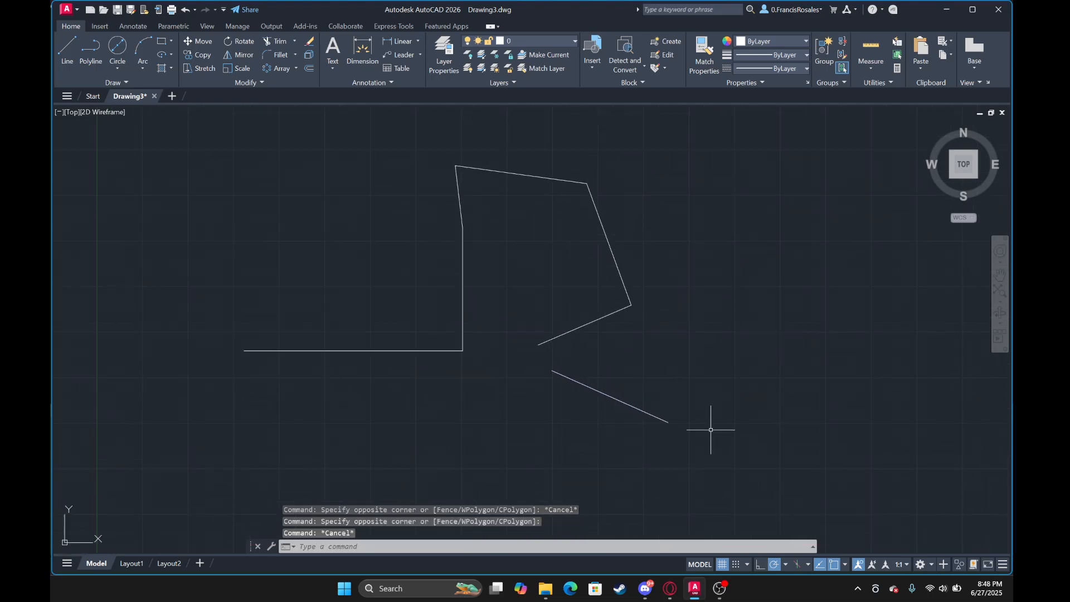
{"action": "left_click", "coordinate": [714, 438]}
{"action": "left_click", "coordinate": [247, 151]}
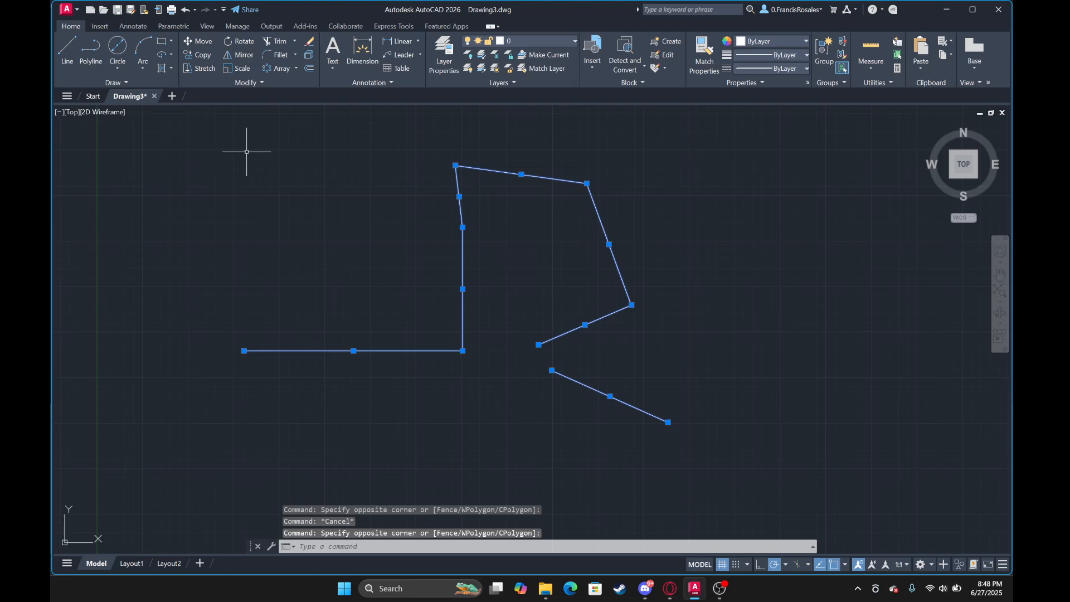
{"action": "key", "text": "Delete"}
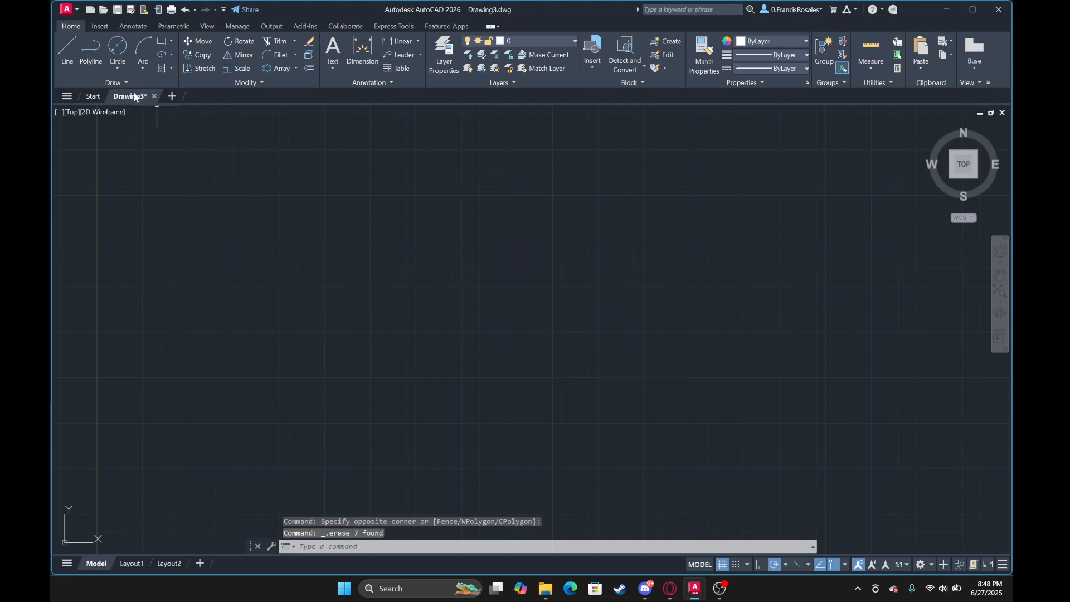
Draw a closed eight-segment polyline starting with a horizontal segment, with an inward notch, and ending back at its start point.
{"action": "left_click", "coordinate": [91, 54]}
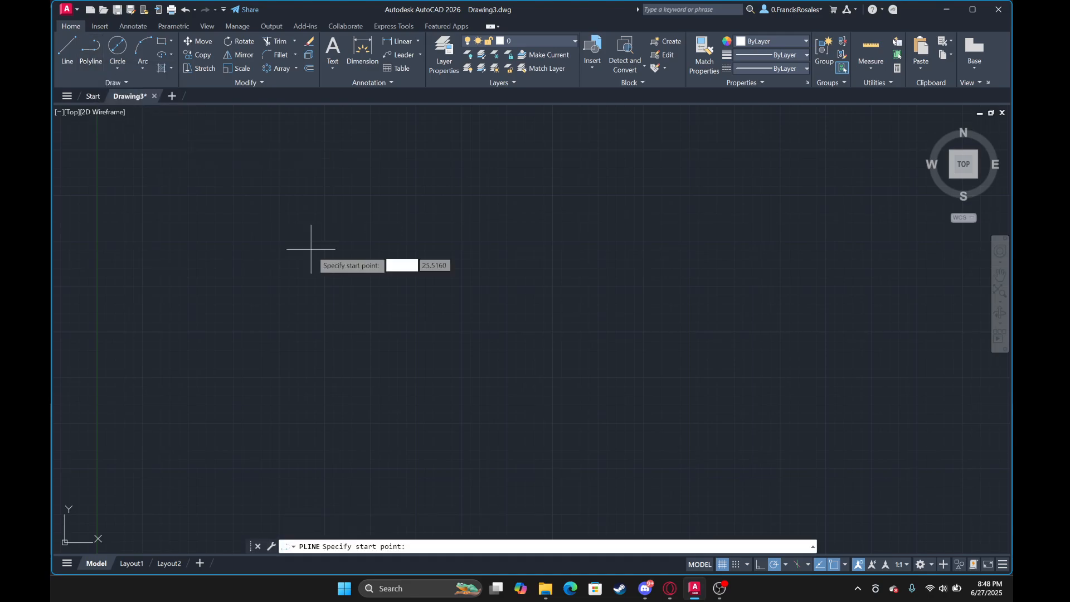
{"action": "left_click", "coordinate": [340, 309]}
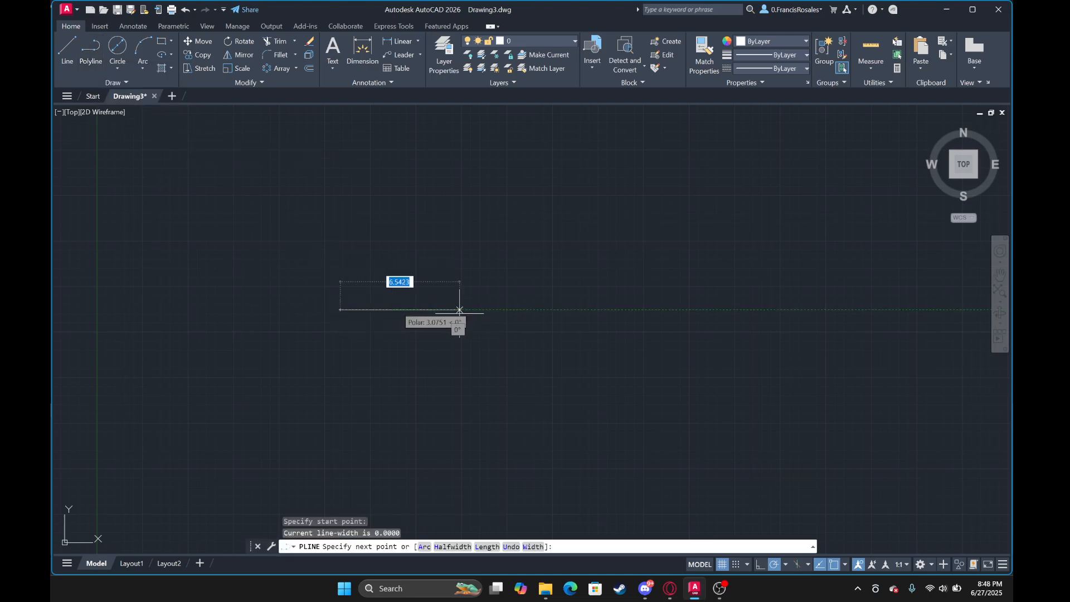
{"action": "left_click", "coordinate": [591, 309]}
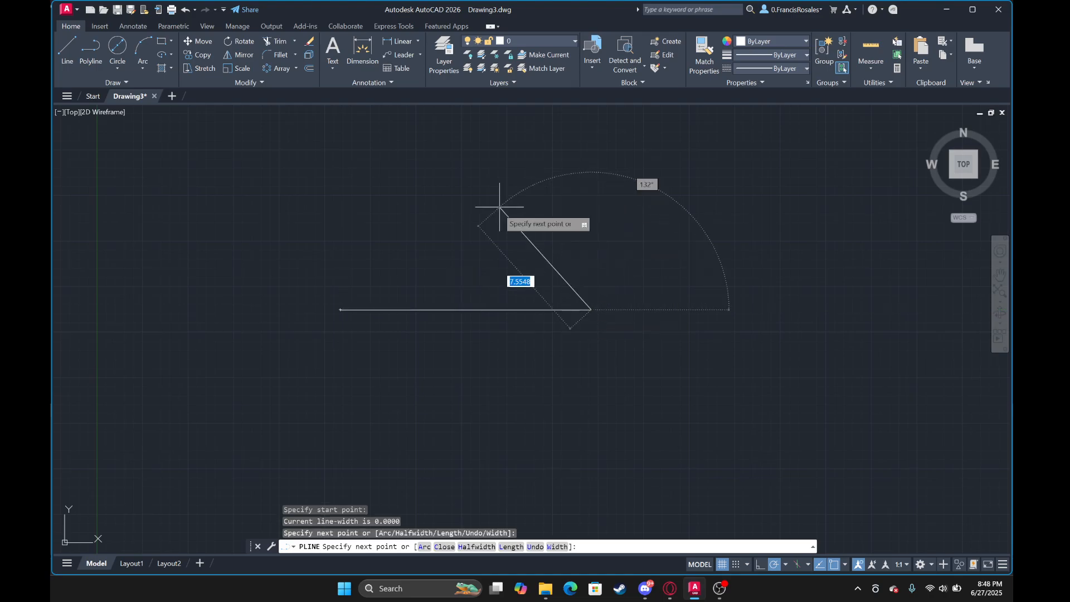
{"action": "left_click", "coordinate": [471, 225]}
{"action": "left_click", "coordinate": [625, 172]}
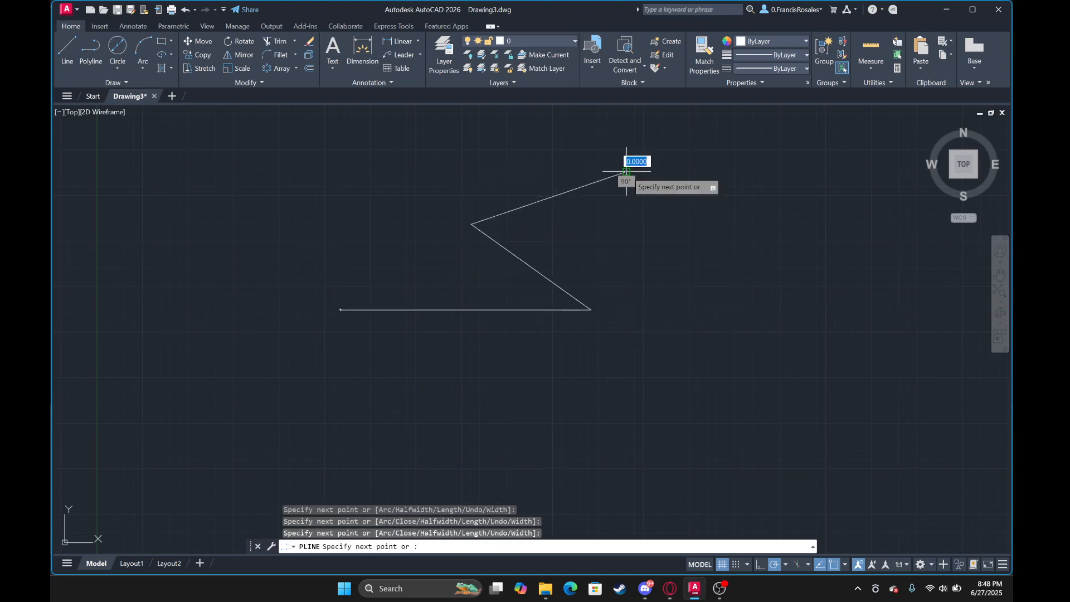
{"action": "left_click", "coordinate": [789, 243]}
{"action": "left_click", "coordinate": [735, 352]}
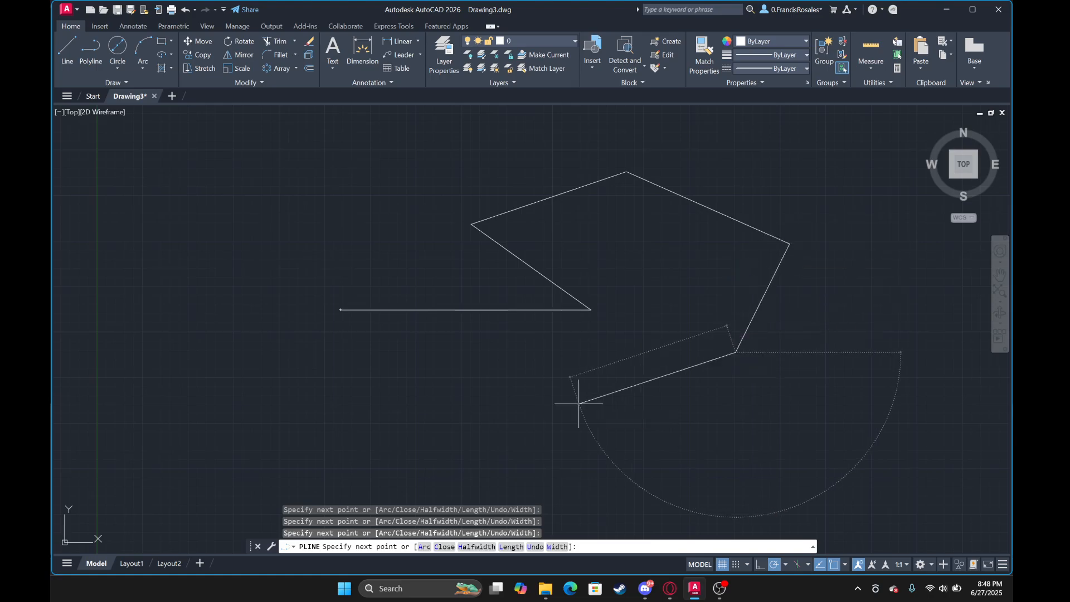
{"action": "left_click", "coordinate": [579, 403]}
{"action": "left_click", "coordinate": [452, 393]}
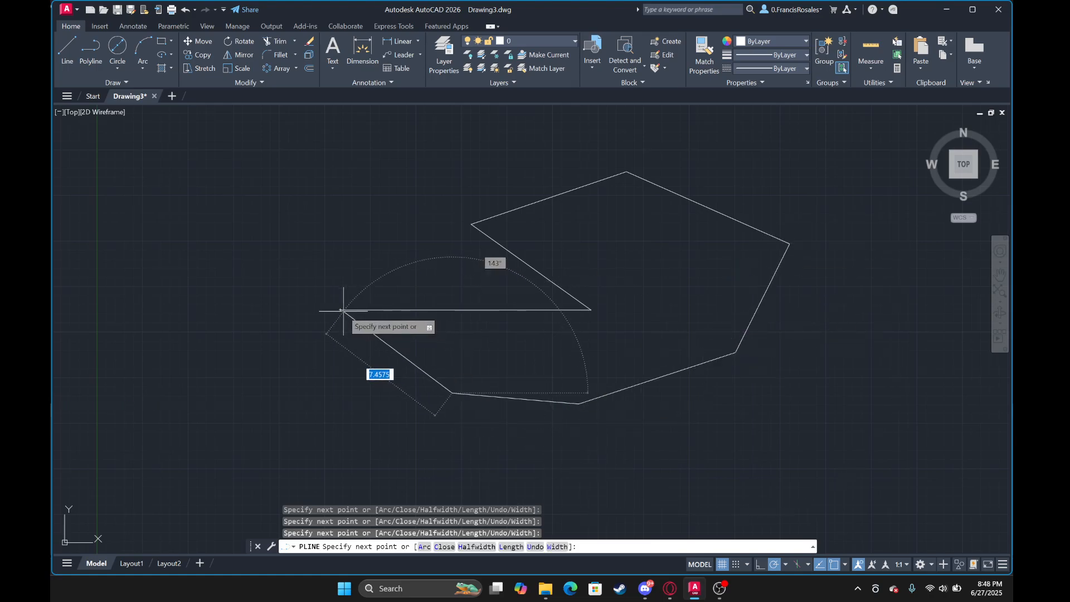
{"action": "left_click", "coordinate": [339, 309]}
{"action": "key", "text": "Escape"}
Draw a closed six-sided shape from separate lines below the polyline, starting with its horizontal bottom edge.
{"action": "middle_click_drag", "start_coordinate": [538, 311], "coordinate": [478, 237]}
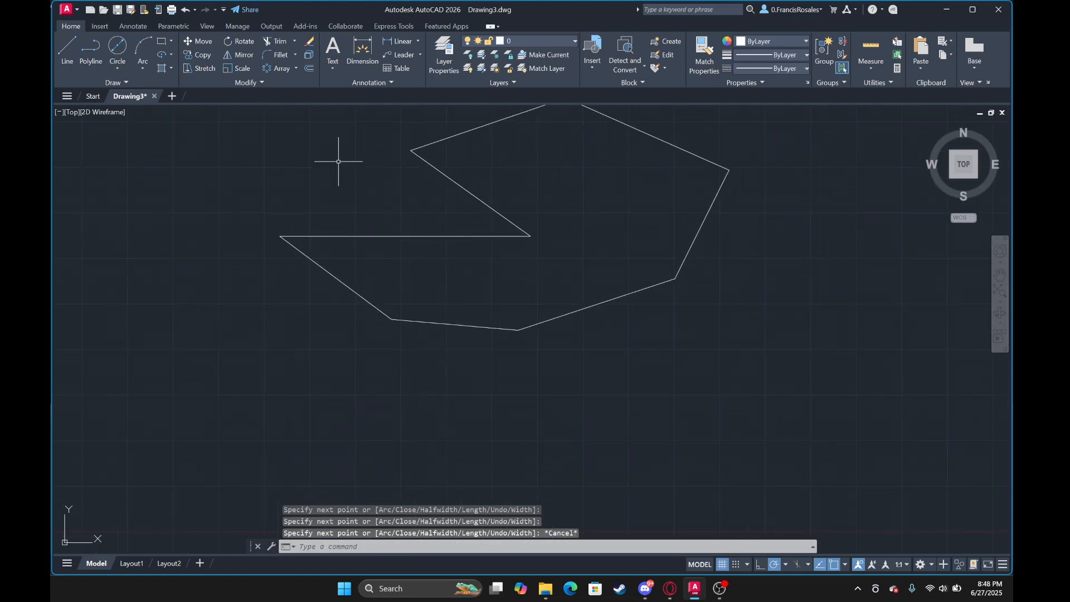
{"action": "left_click", "coordinate": [65, 48]}
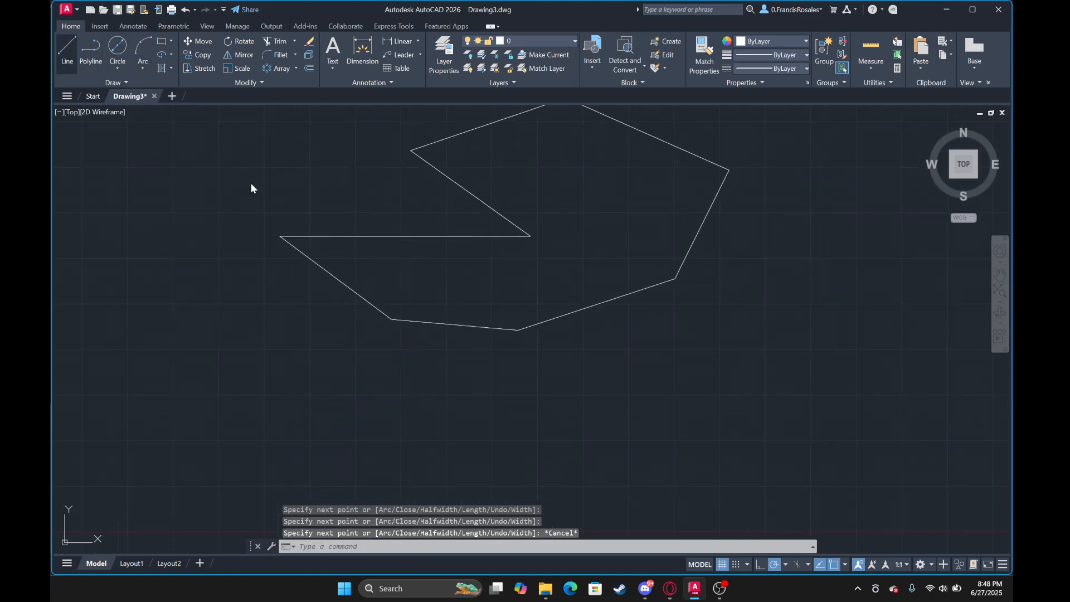
{"action": "middle_click_drag", "start_coordinate": [502, 352], "coordinate": [465, 234]}
{"action": "left_click", "coordinate": [365, 443]}
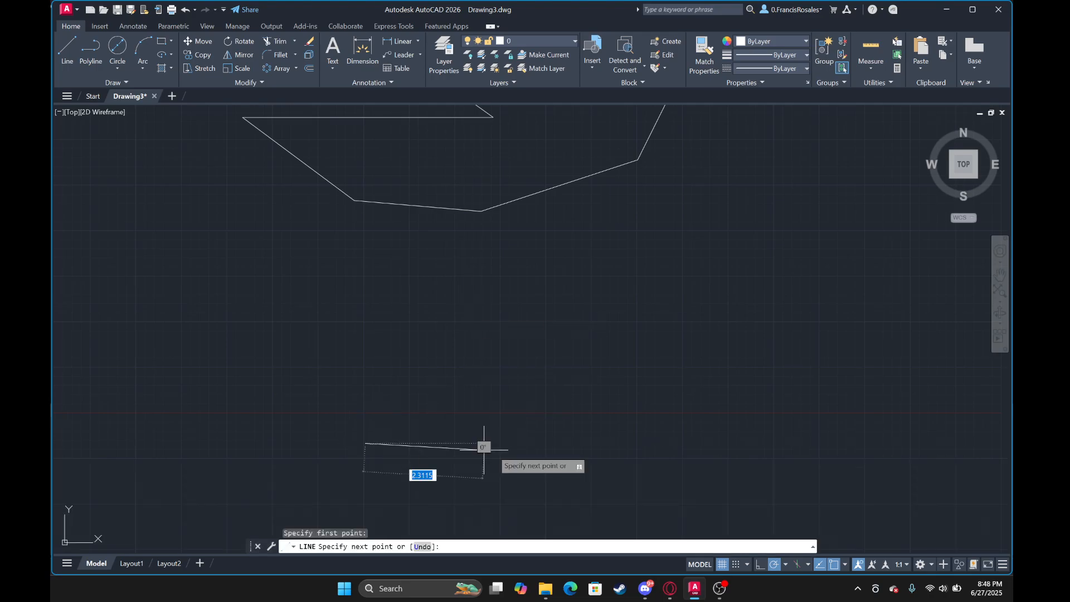
{"action": "left_click", "coordinate": [506, 443]}
{"action": "left_click", "coordinate": [645, 389]}
{"action": "left_click", "coordinate": [701, 306]}
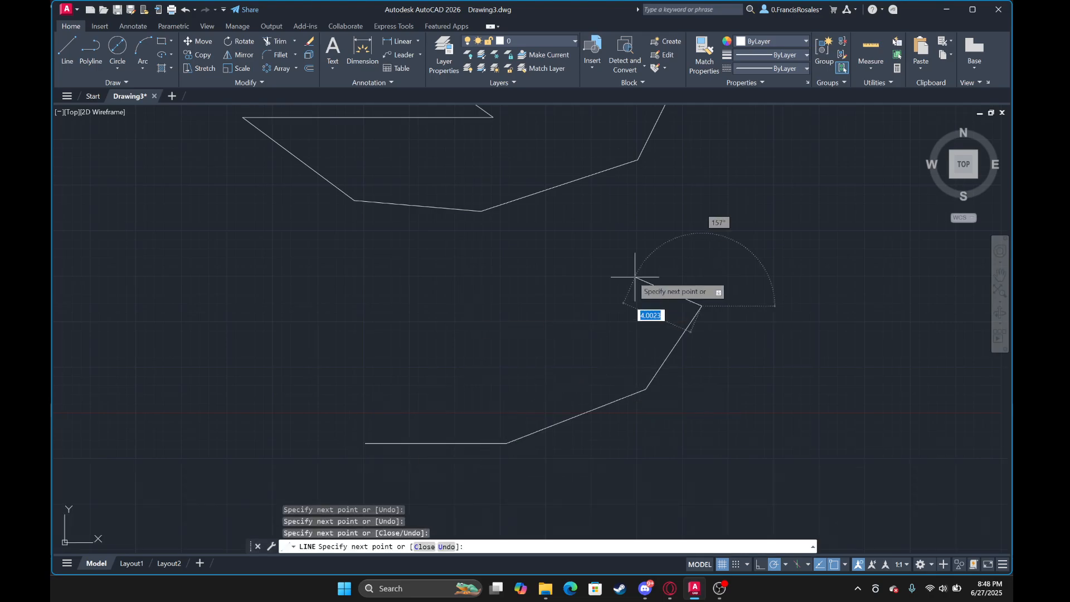
{"action": "left_click", "coordinate": [620, 272]}
{"action": "left_click", "coordinate": [449, 278]}
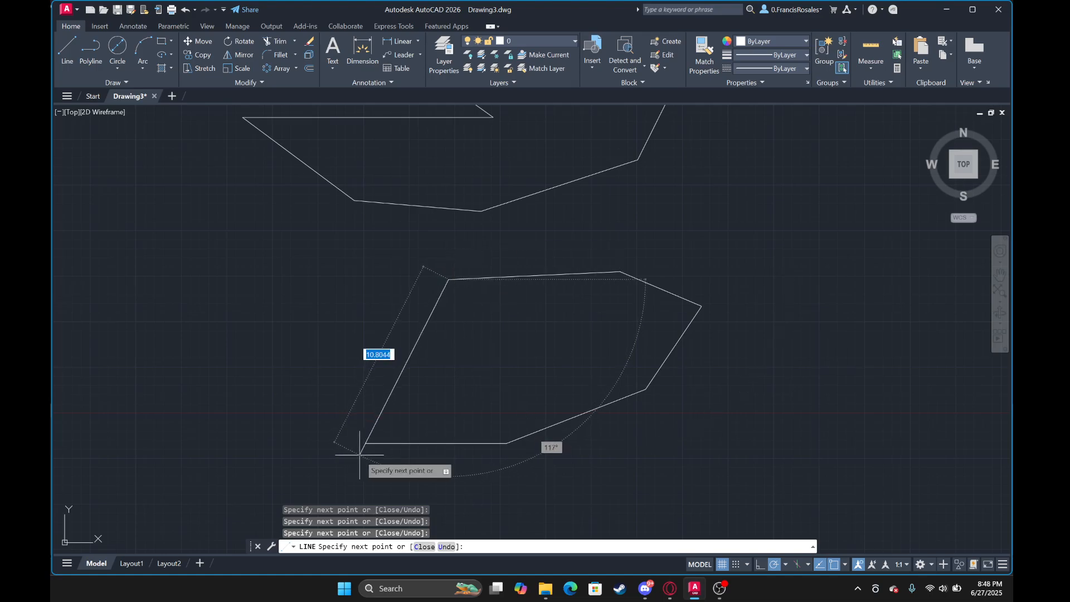
{"action": "left_click", "coordinate": [365, 443]}
{"action": "key", "text": "Escape"}
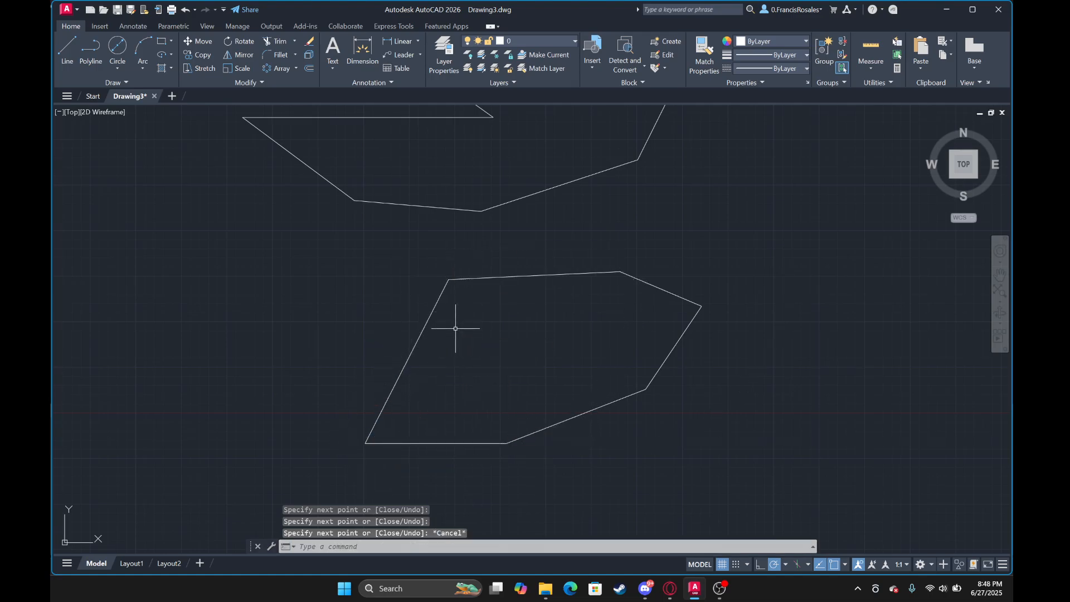
Select the upper polyline by its lower-right segment twice, clearing the selection each time.
{"action": "middle_click_drag", "start_coordinate": [491, 264], "coordinate": [515, 388]}
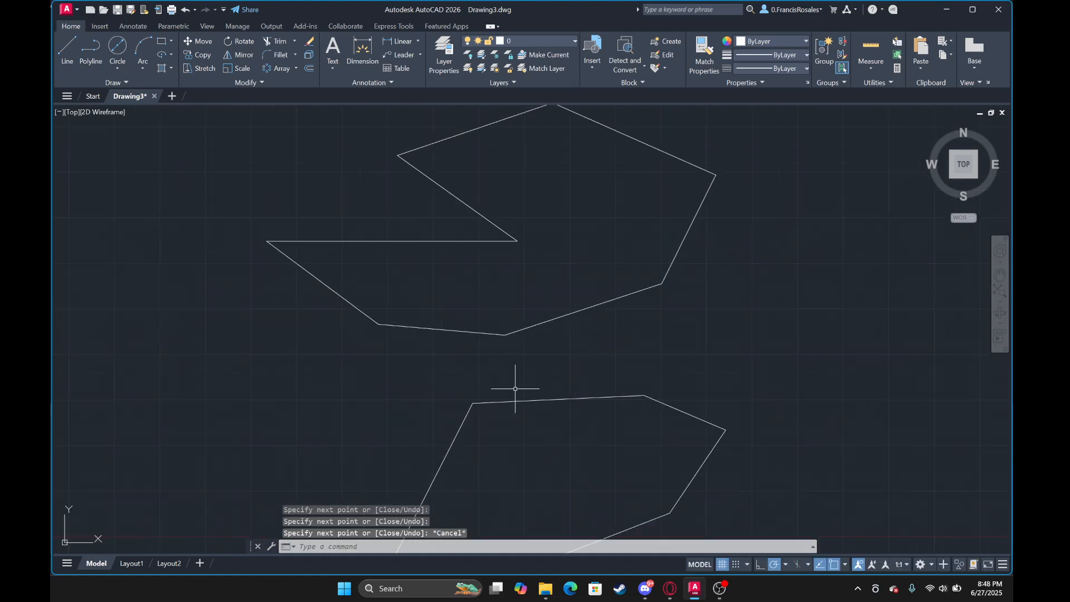
{"action": "left_click", "coordinate": [675, 263]}
{"action": "key", "text": "Escape"}
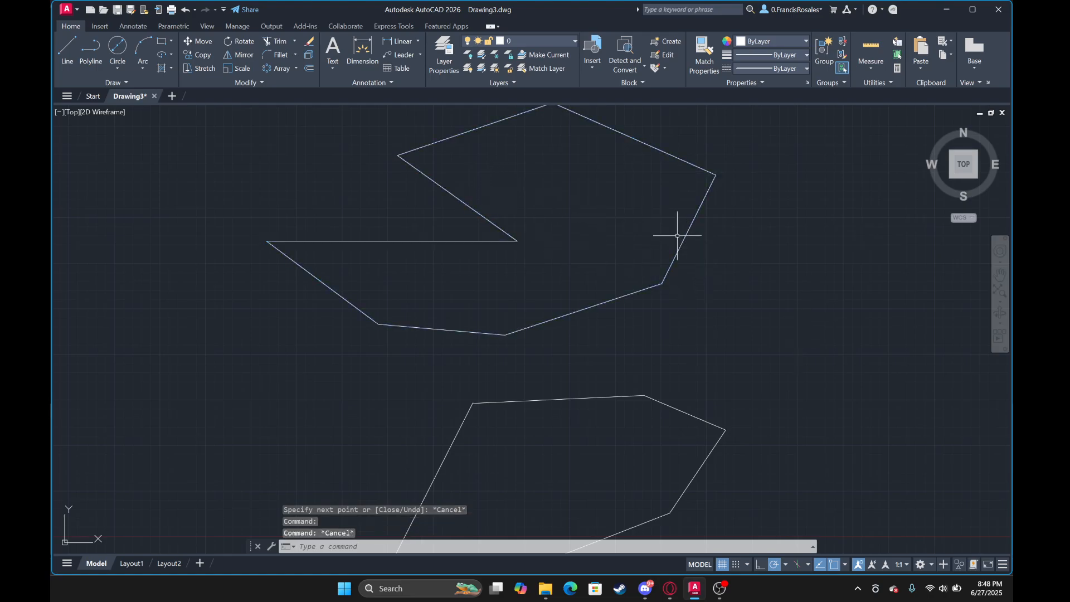
{"action": "left_click", "coordinate": [689, 229]}
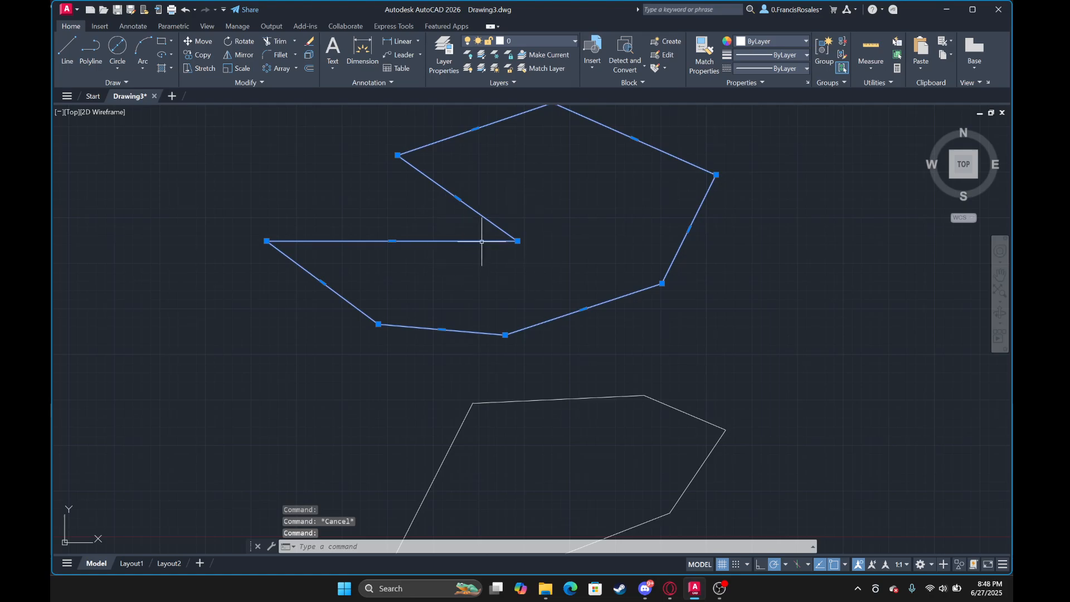
{"action": "key", "text": "Escape"}
Select only the lower-right edge of the shape made of separate lines, and clear the selection.
{"action": "middle_click_drag", "start_coordinate": [643, 403], "coordinate": [618, 329]}
{"action": "scroll", "coordinate": [618, 329], "scroll_direction": "up", "scroll_amount": 1}
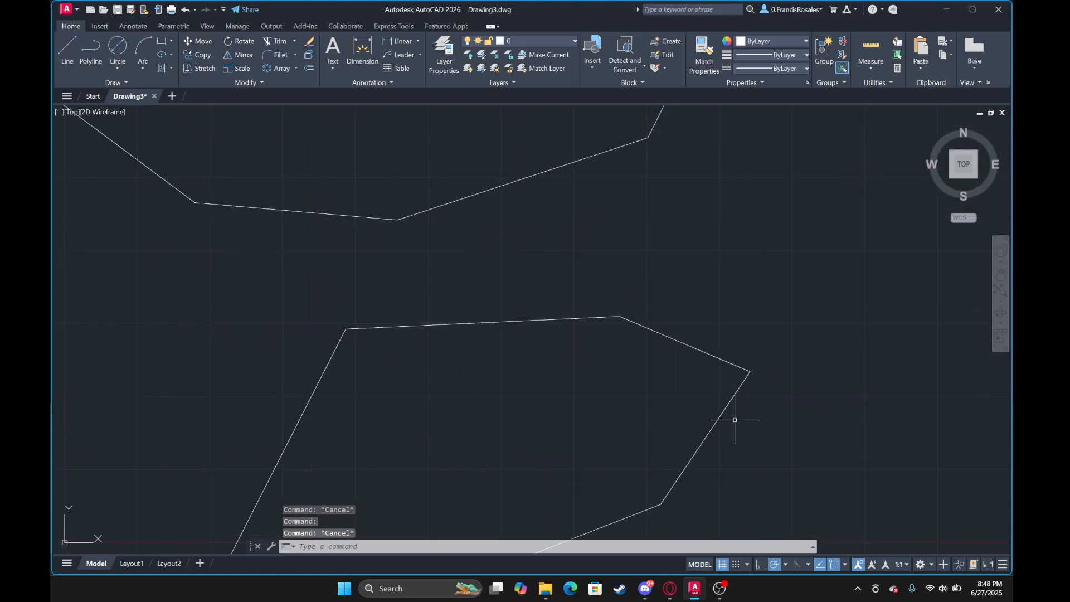
{"action": "scroll", "coordinate": [733, 420], "scroll_direction": "down", "scroll_amount": 1}
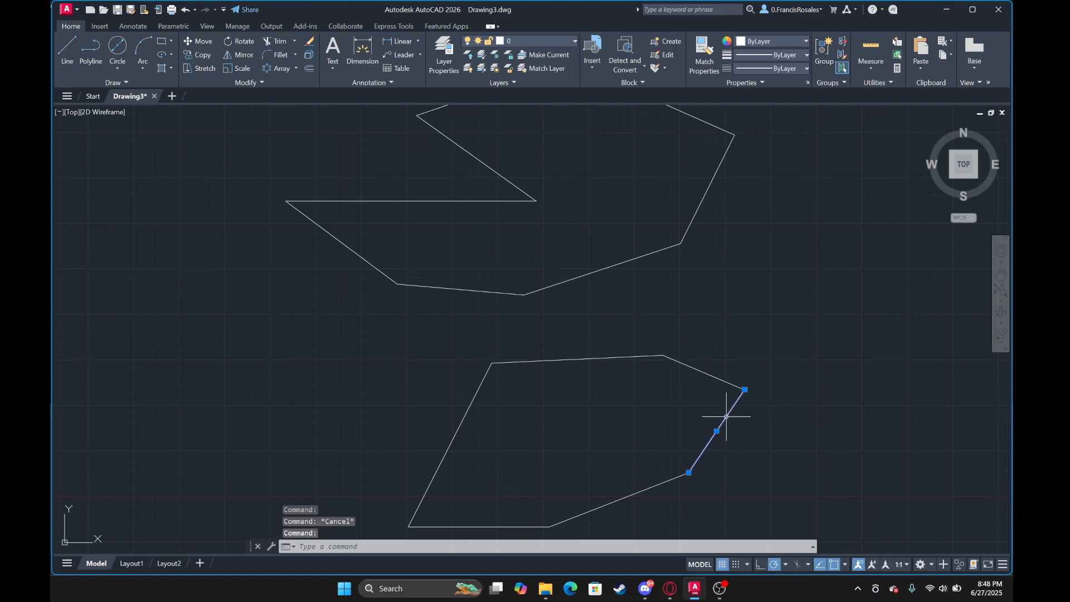
{"action": "scroll", "coordinate": [724, 420], "scroll_direction": "down", "scroll_amount": 2}
Delete the polyline and the lower shape's lines, except its bottom edge, using a crossing window.
{"action": "left_click", "coordinate": [769, 458]}
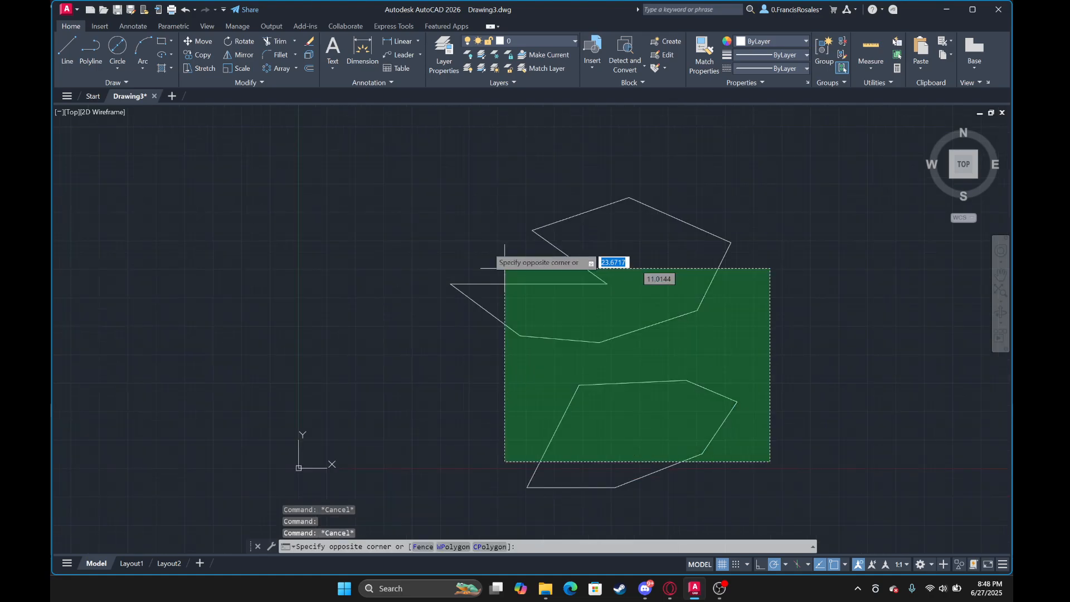
{"action": "left_click", "coordinate": [437, 186]}
{"action": "key", "text": "Delete"}
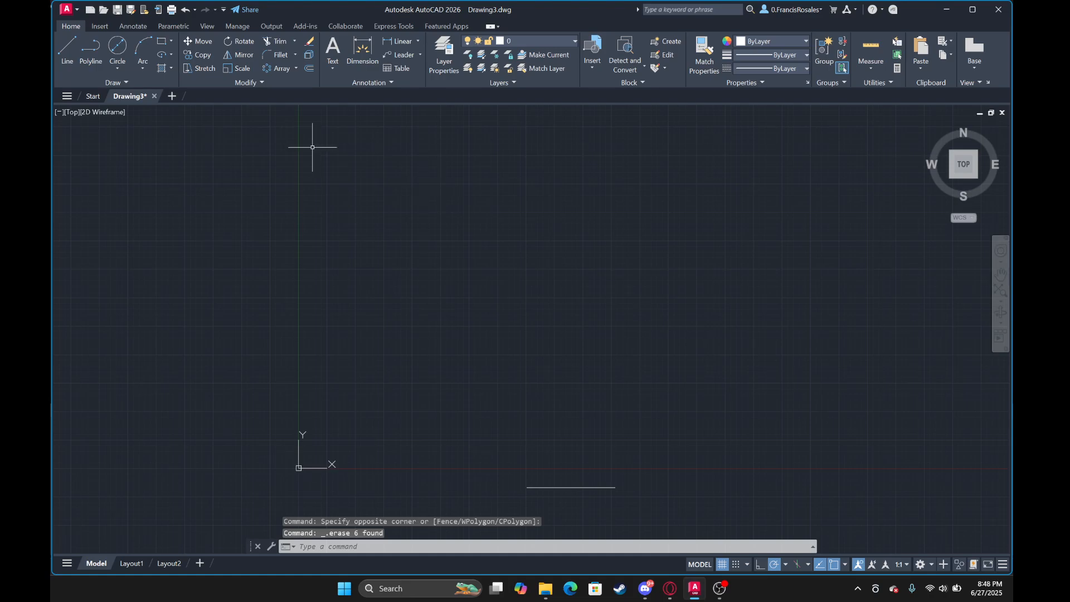
Draw a circle with the Center, Diameter method in the empty area above the remaining line, with a diameter of 10.
{"action": "left_click", "coordinate": [120, 62]}
{"action": "left_click", "coordinate": [118, 68]}
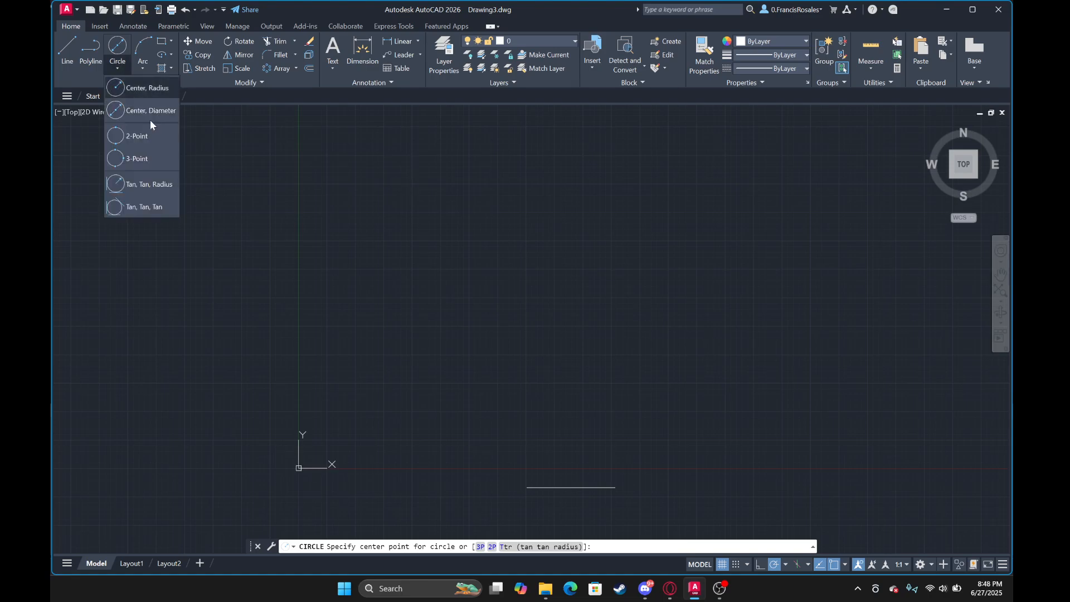
{"action": "left_click", "coordinate": [117, 87]}
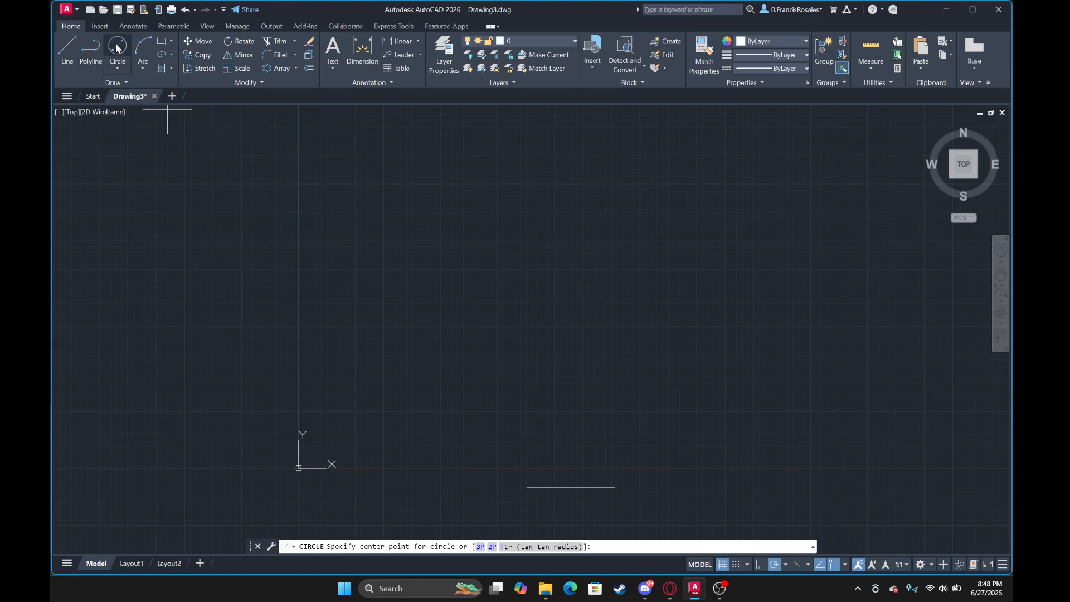
{"action": "left_click", "coordinate": [446, 198]}
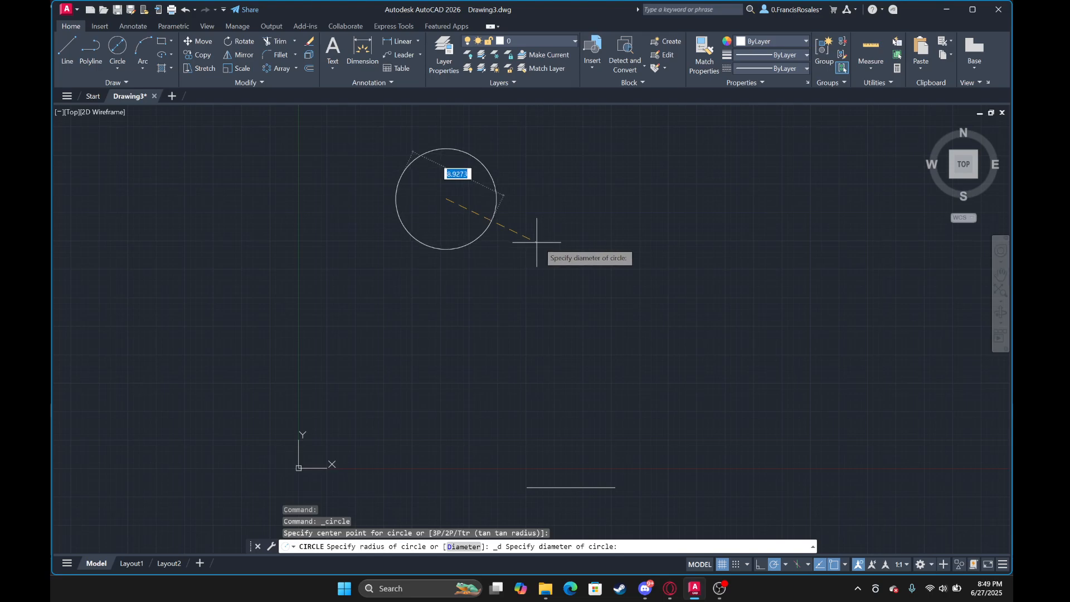
{"action": "middle_click_drag", "start_coordinate": [537, 229], "coordinate": [544, 316]}
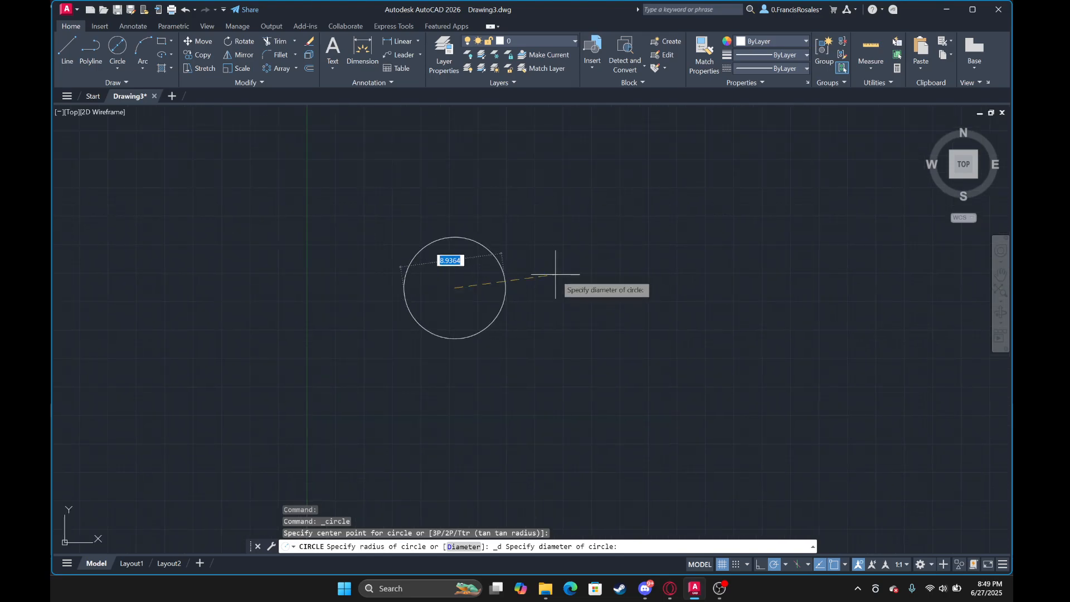
{"action": "scroll", "coordinate": [546, 287], "scroll_direction": "up", "scroll_amount": 2}
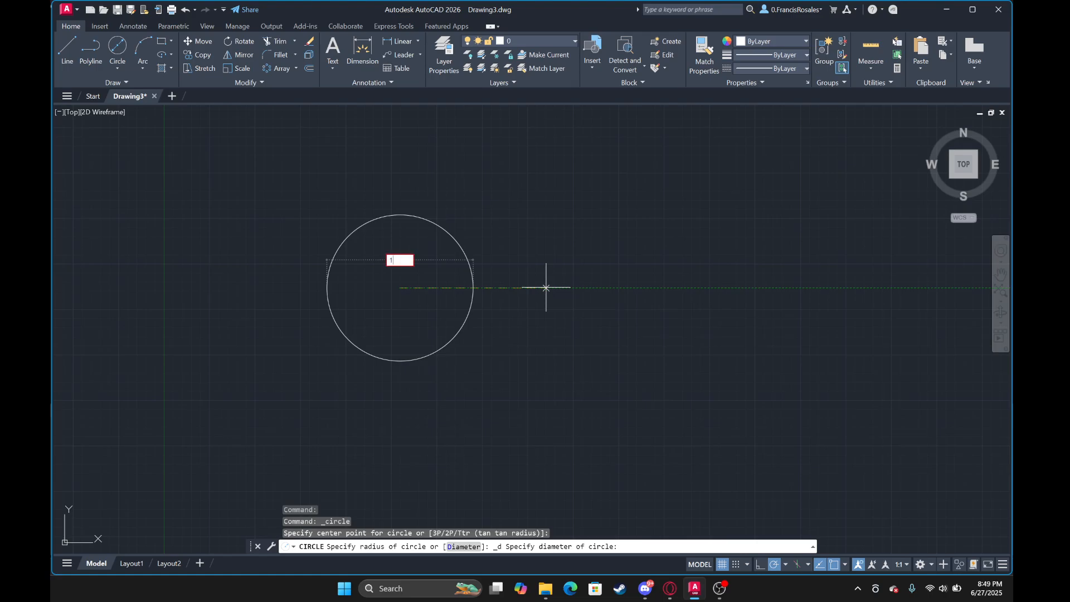
{"action": "key", "text": "Return"}
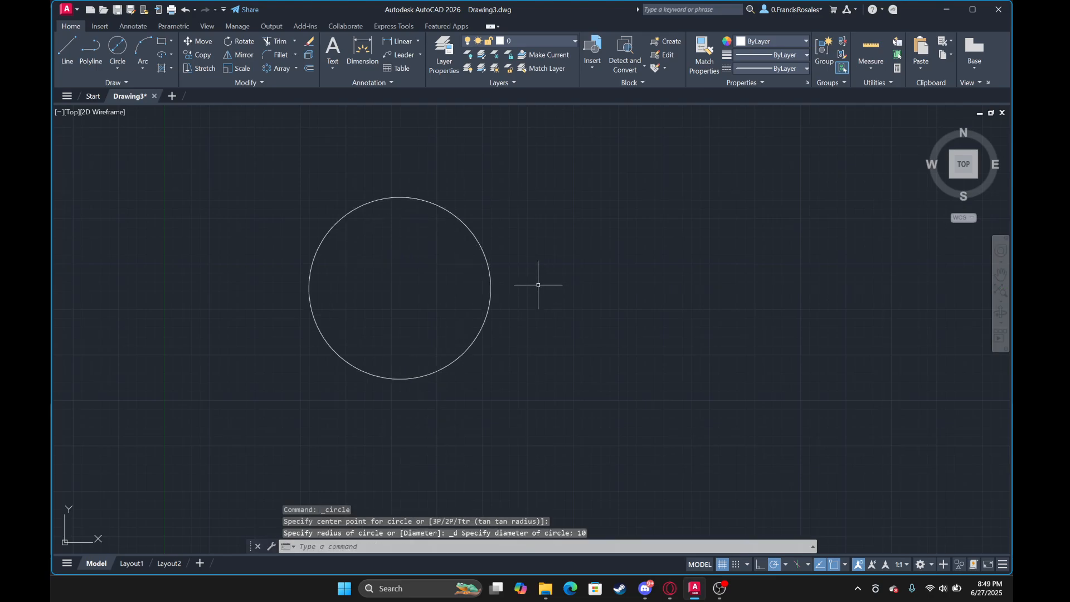
{"action": "left_click", "coordinate": [408, 198]}
{"action": "key", "text": "Escape"}
Draw a concentric circle with the Center, Radius method from the existing circle's center, with a radius of 10.
{"action": "left_click", "coordinate": [118, 68]}
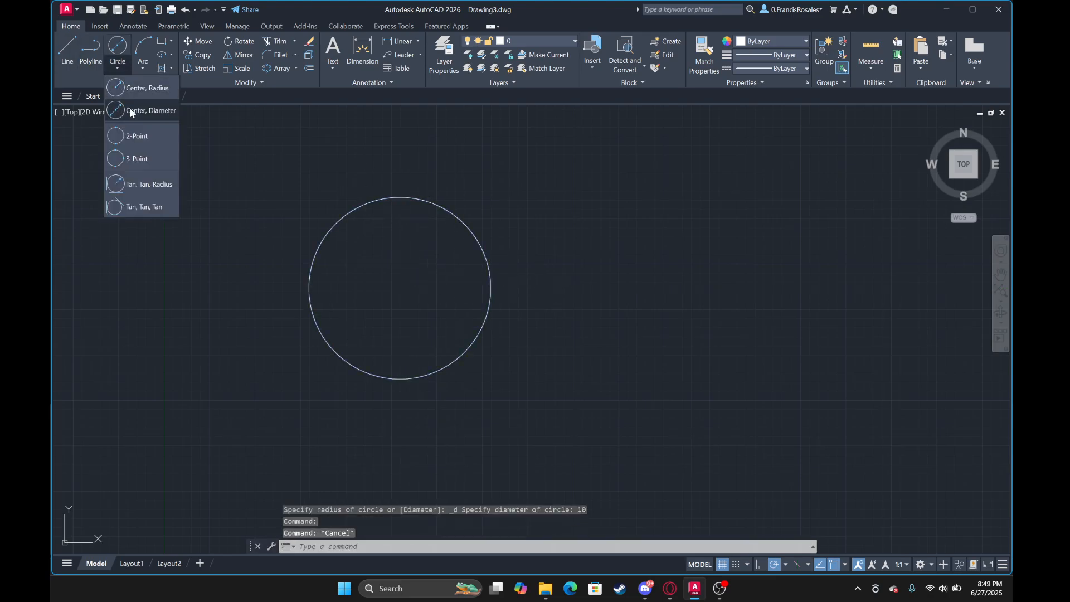
{"action": "left_click", "coordinate": [143, 89]}
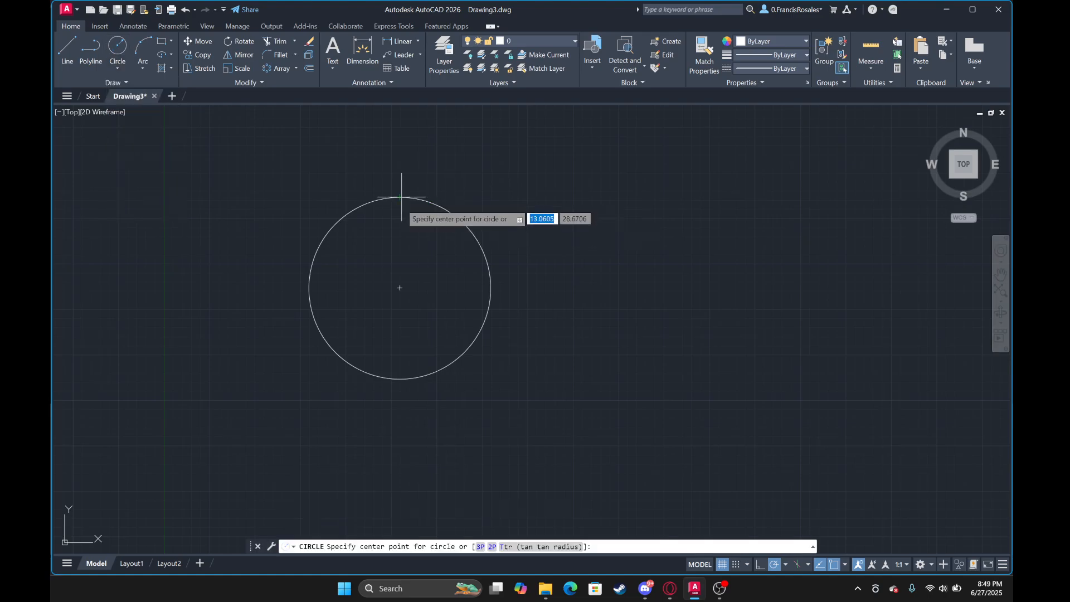
{"action": "left_click", "coordinate": [400, 288]}
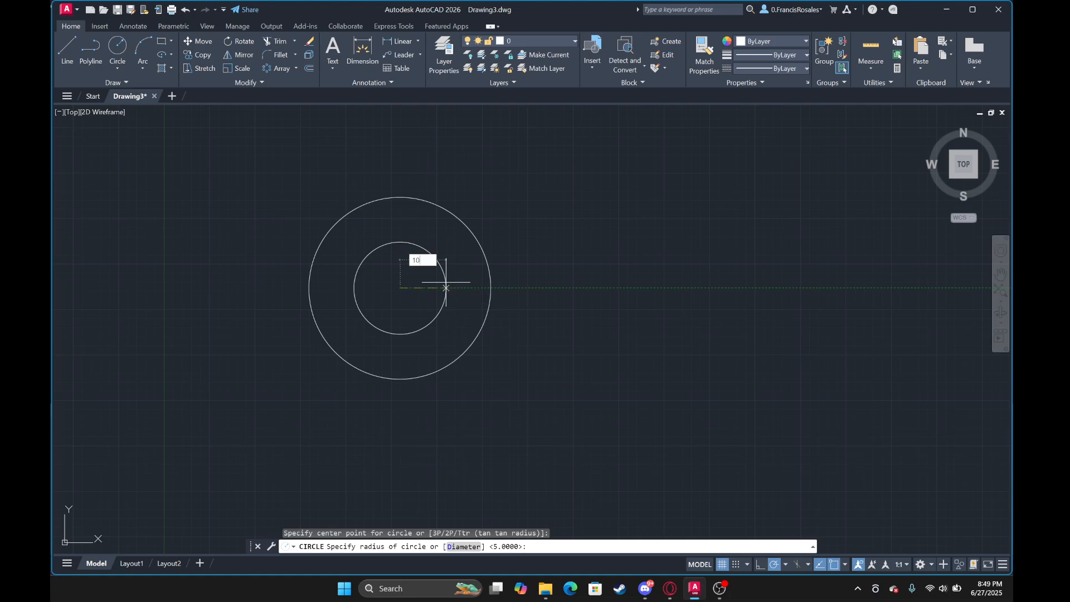
{"action": "key", "text": "Return"}
Draw a 2-Point circle about 14 in diameter extending horizontally outward from the large circle's right quadrant.
{"action": "left_click", "coordinate": [119, 63]}
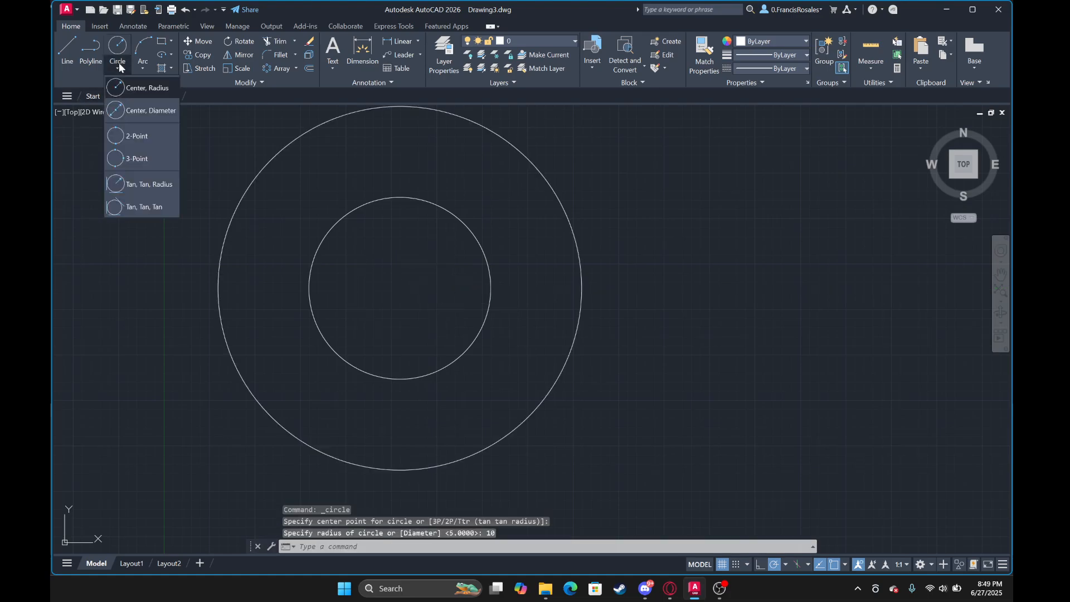
{"action": "left_click", "coordinate": [143, 135]}
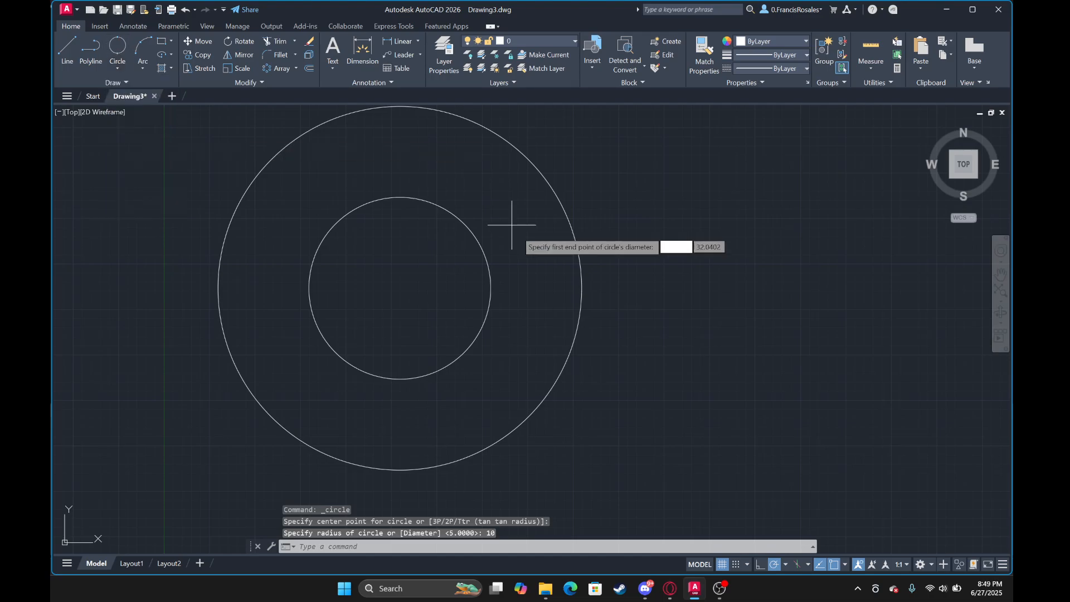
{"action": "left_click", "coordinate": [582, 288]}
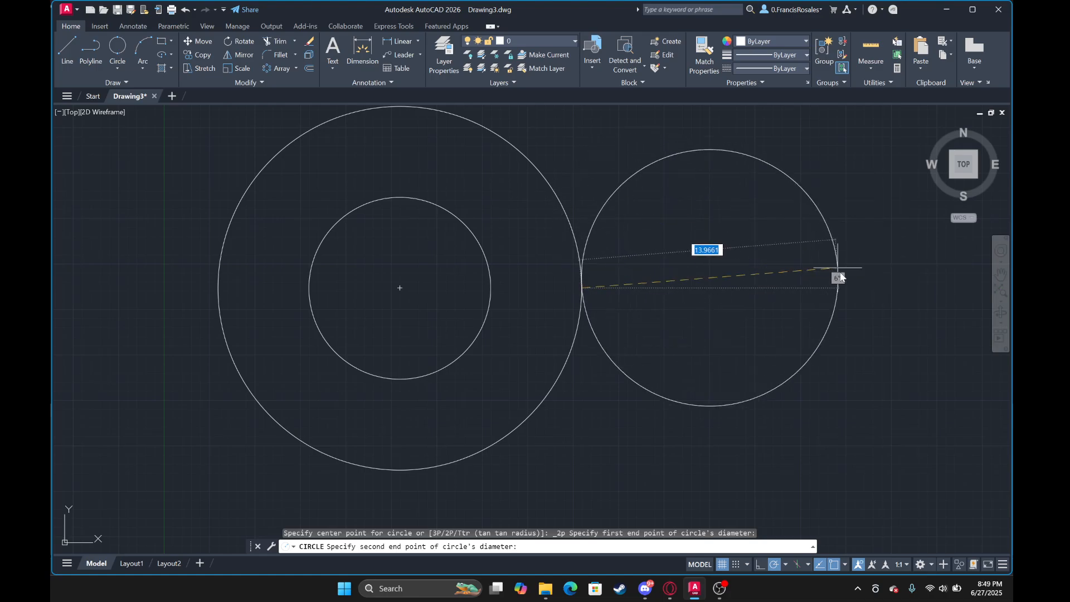
{"action": "left_click", "coordinate": [842, 288]}
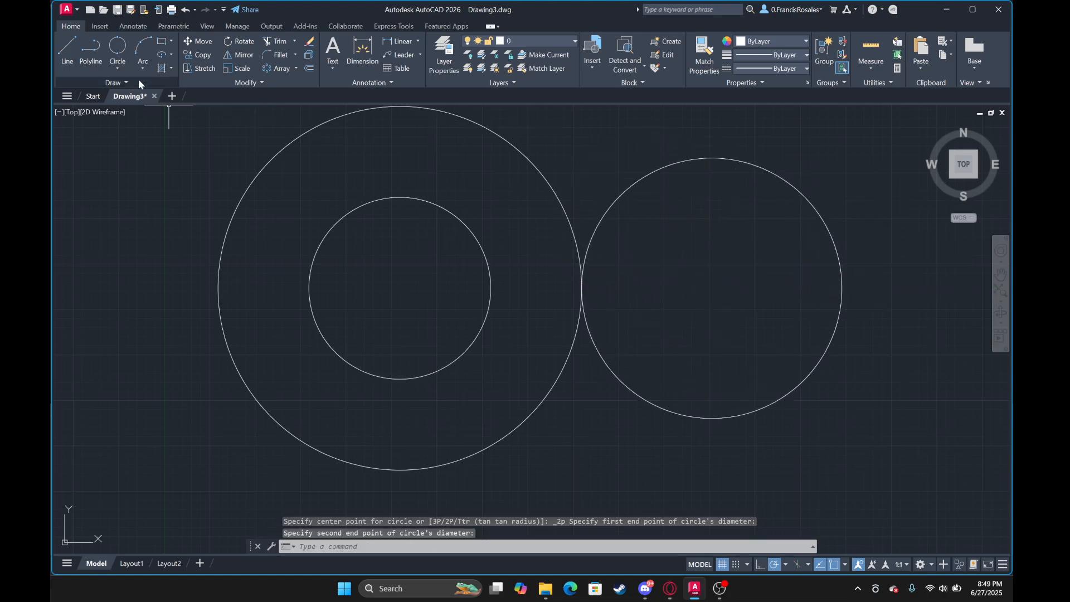
Draw a 3-Point circle about 13 in diameter through the 2-Point circle's top and right quadrants and a third point up and to the right.
{"action": "left_click", "coordinate": [115, 66]}
{"action": "left_click", "coordinate": [151, 158]}
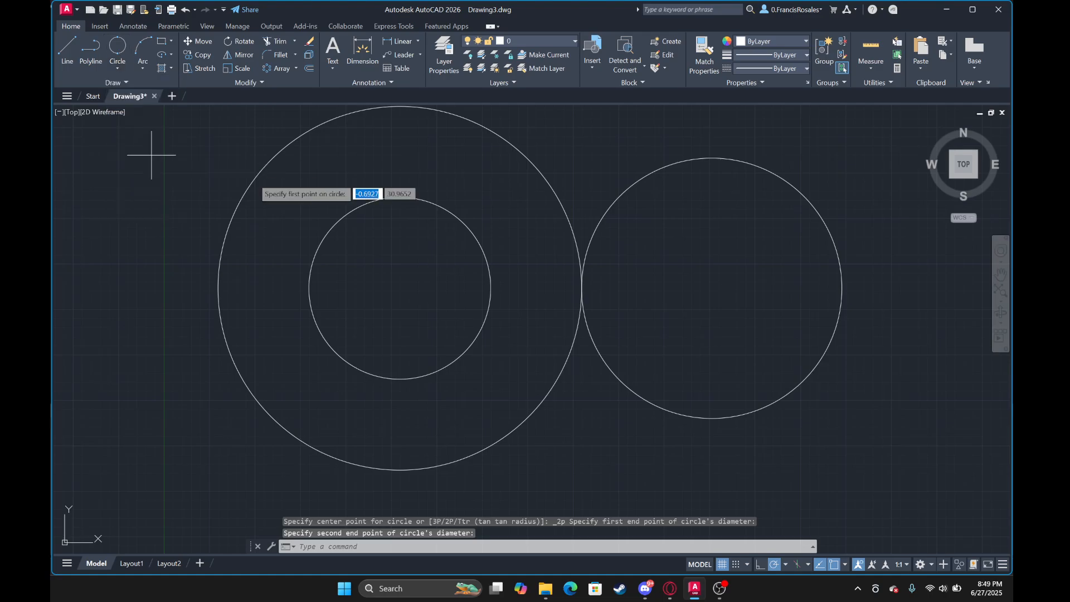
{"action": "middle_click_drag", "start_coordinate": [679, 230], "coordinate": [401, 248]}
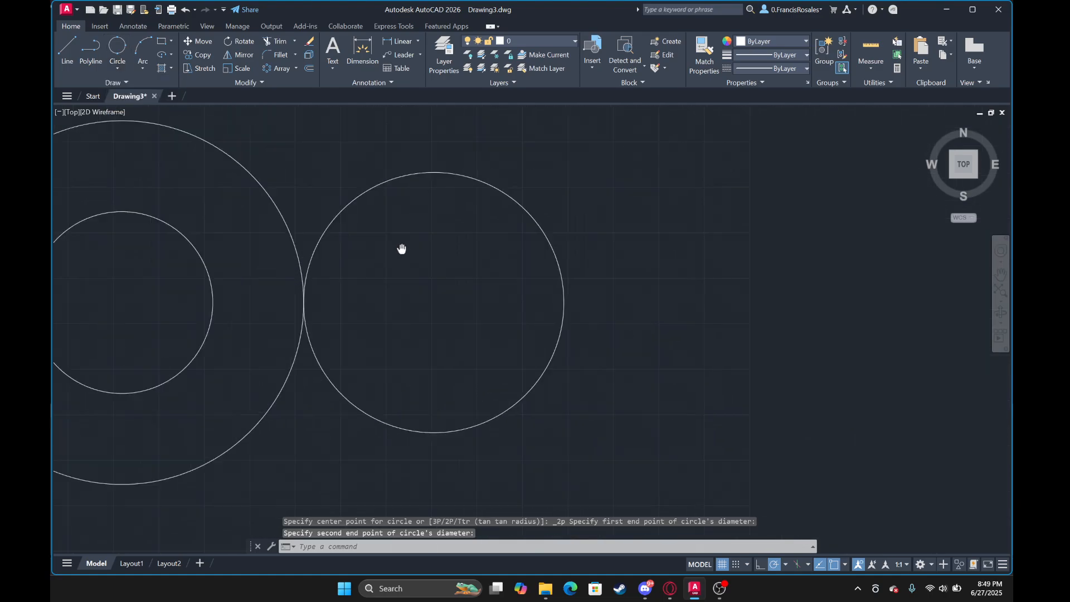
{"action": "left_click", "coordinate": [429, 174]}
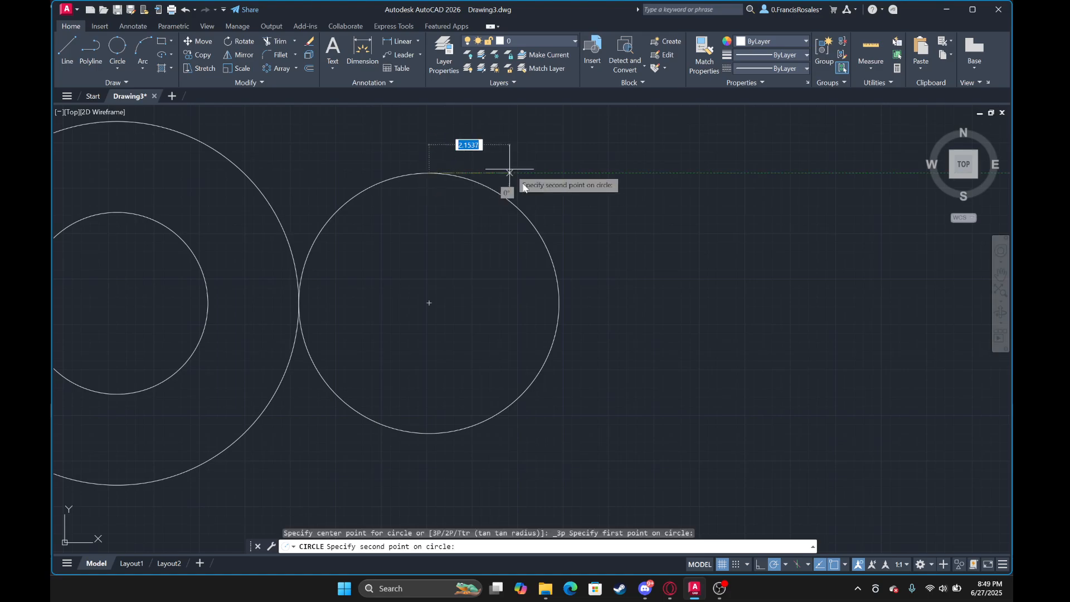
{"action": "left_click", "coordinate": [559, 303]}
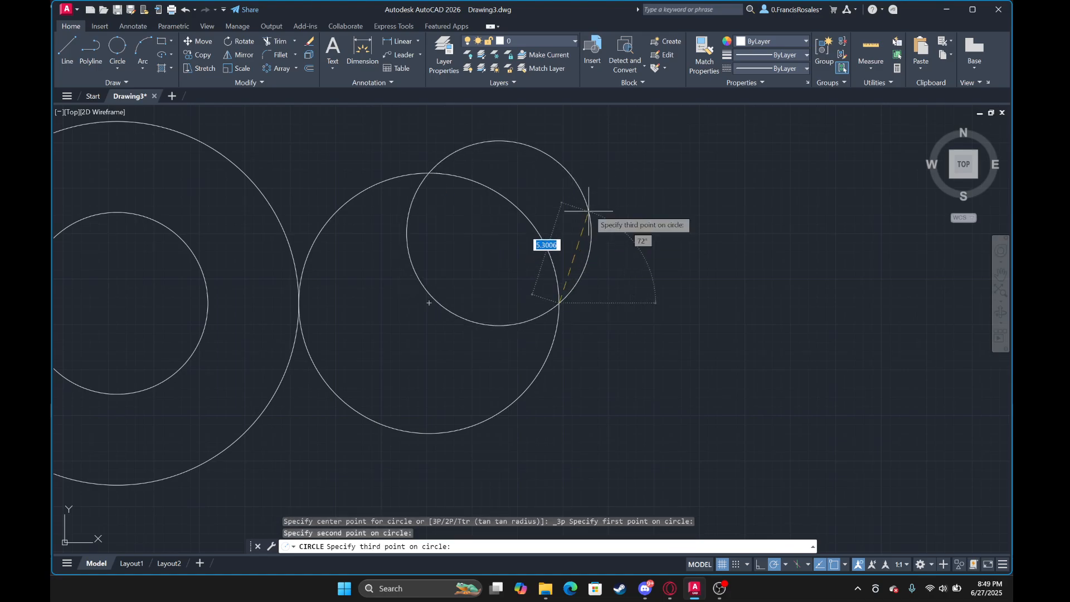
{"action": "scroll", "coordinate": [560, 142], "scroll_direction": "up", "scroll_amount": 2}
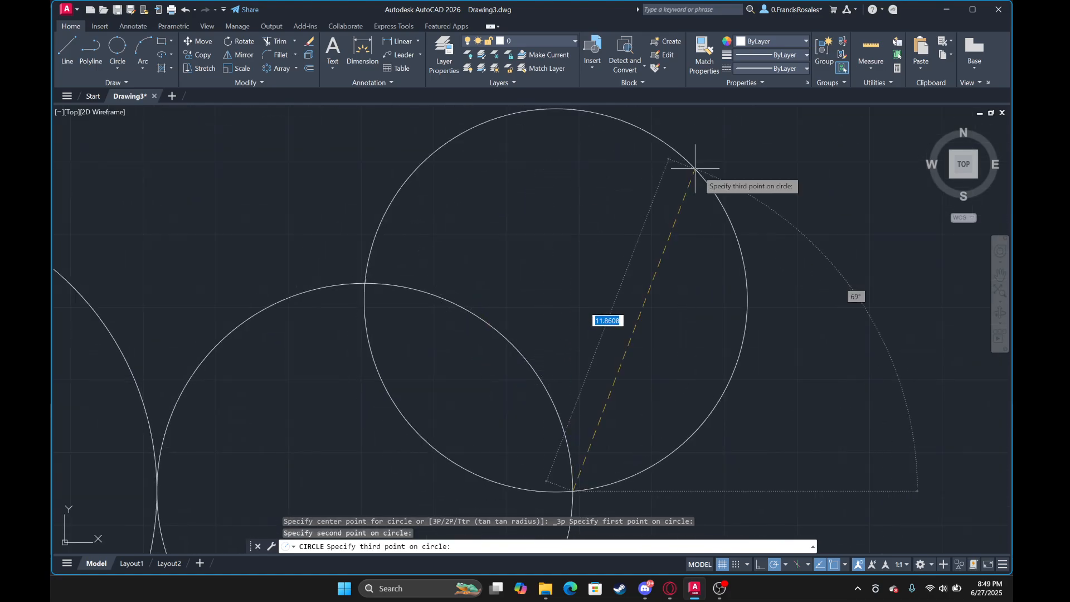
{"action": "left_click", "coordinate": [691, 172]}
{"action": "scroll", "coordinate": [551, 262], "scroll_direction": "down", "scroll_amount": 4}
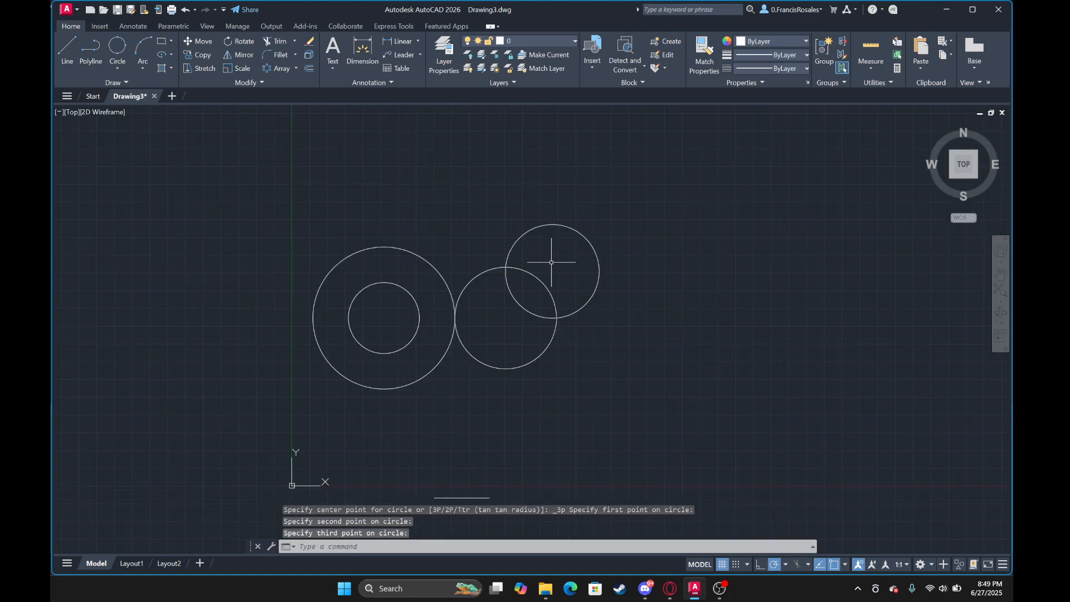
Draw a Tan, Tan, Radius circle with a radius of 5, tangent to the upper outsides of the 2-Point and 3-Point circles.
{"action": "left_click", "coordinate": [117, 67]}
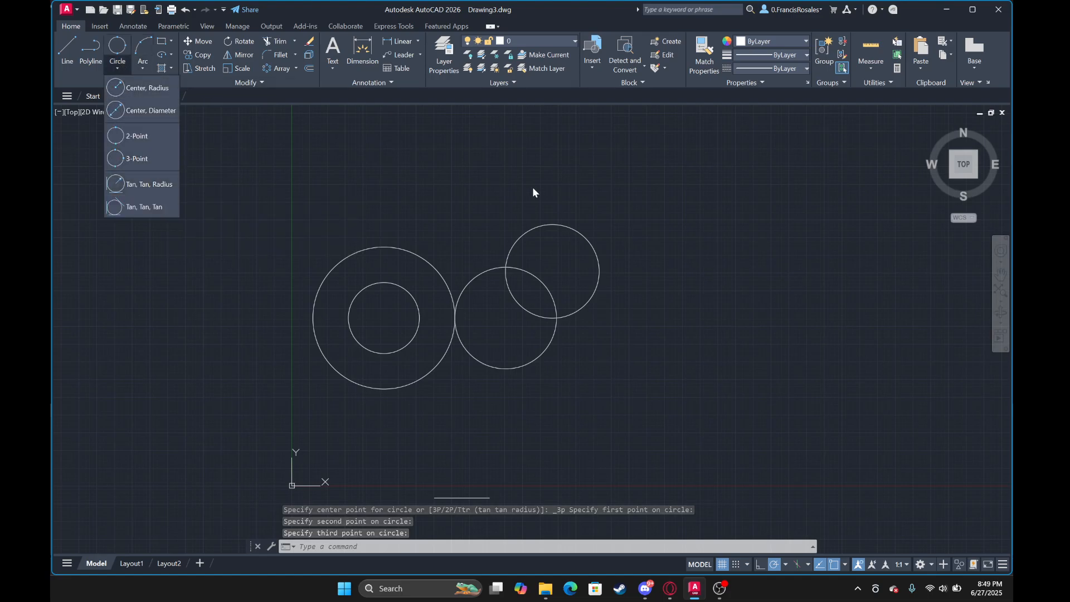
{"action": "left_click", "coordinate": [117, 68]}
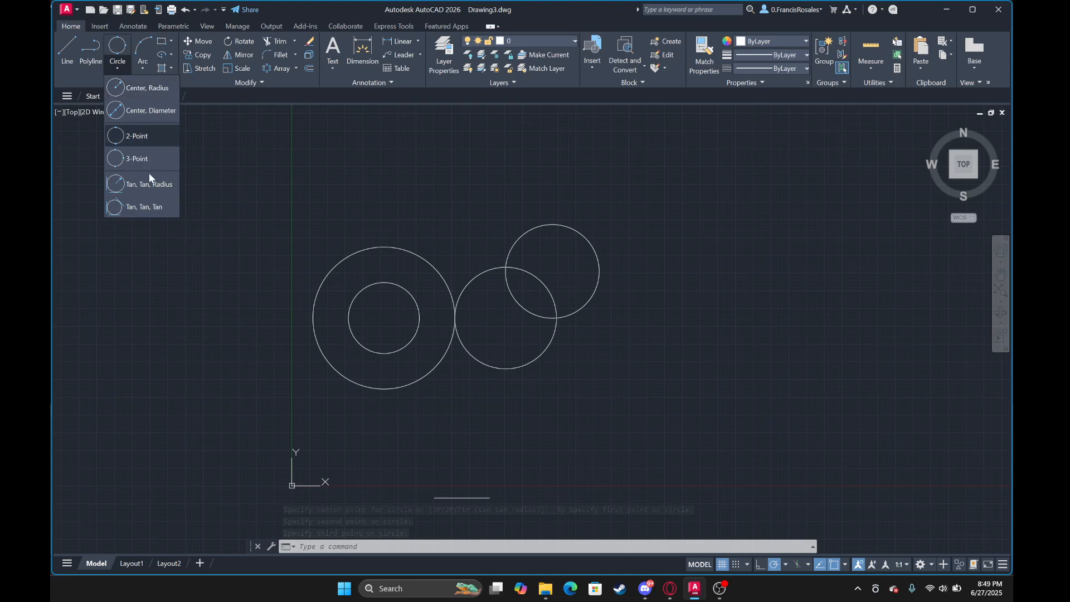
{"action": "left_click", "coordinate": [148, 182]}
{"action": "scroll", "coordinate": [428, 231], "scroll_direction": "up", "scroll_amount": 4}
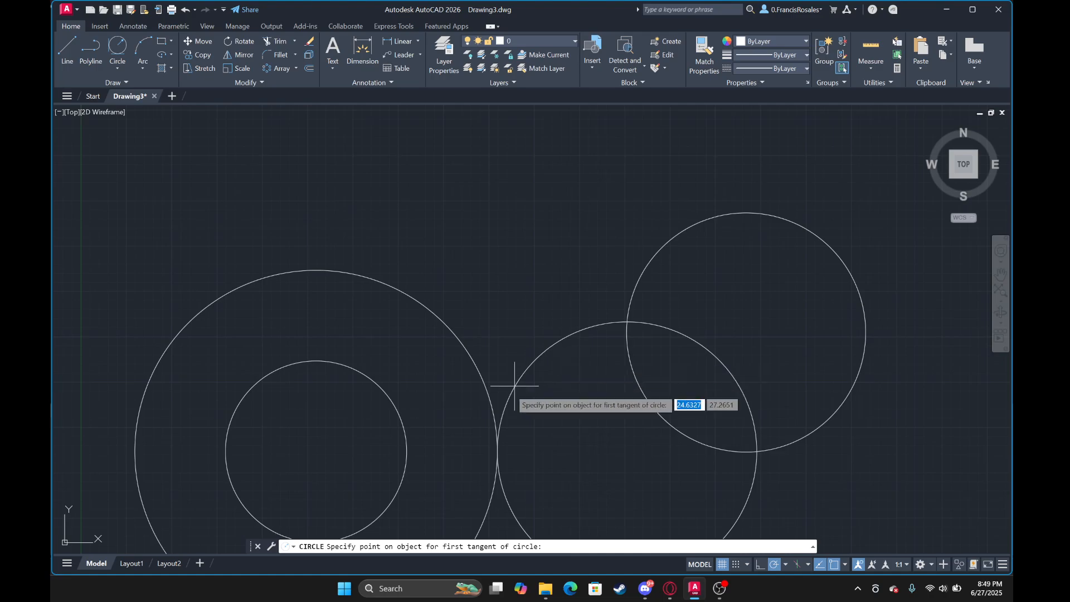
{"action": "left_click", "coordinate": [559, 338]}
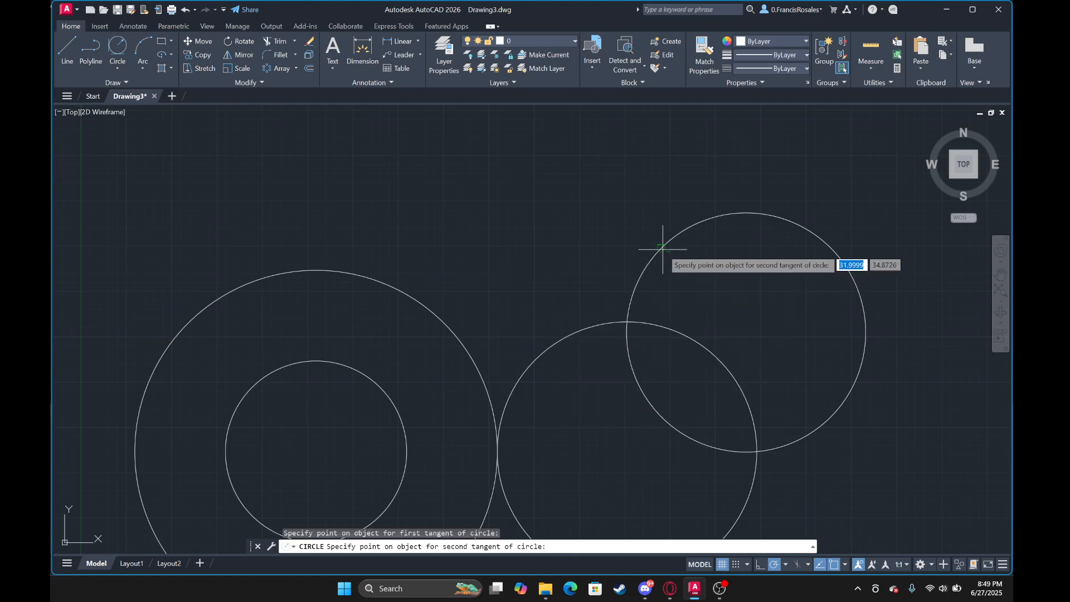
{"action": "left_click", "coordinate": [659, 248]}
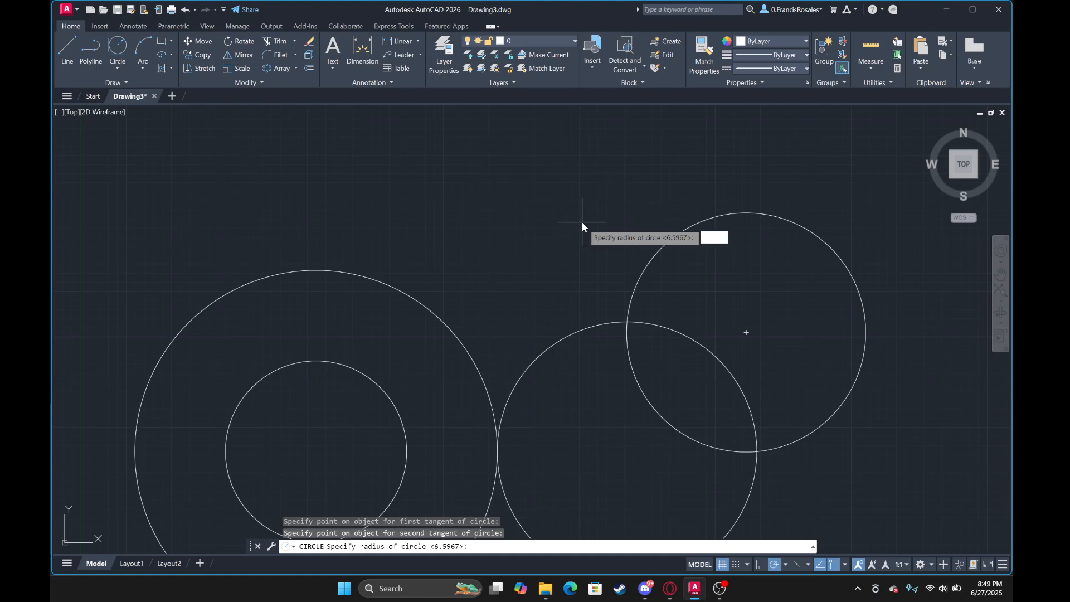
{"action": "type", "text": "5"}
{"action": "key", "text": "Return"}
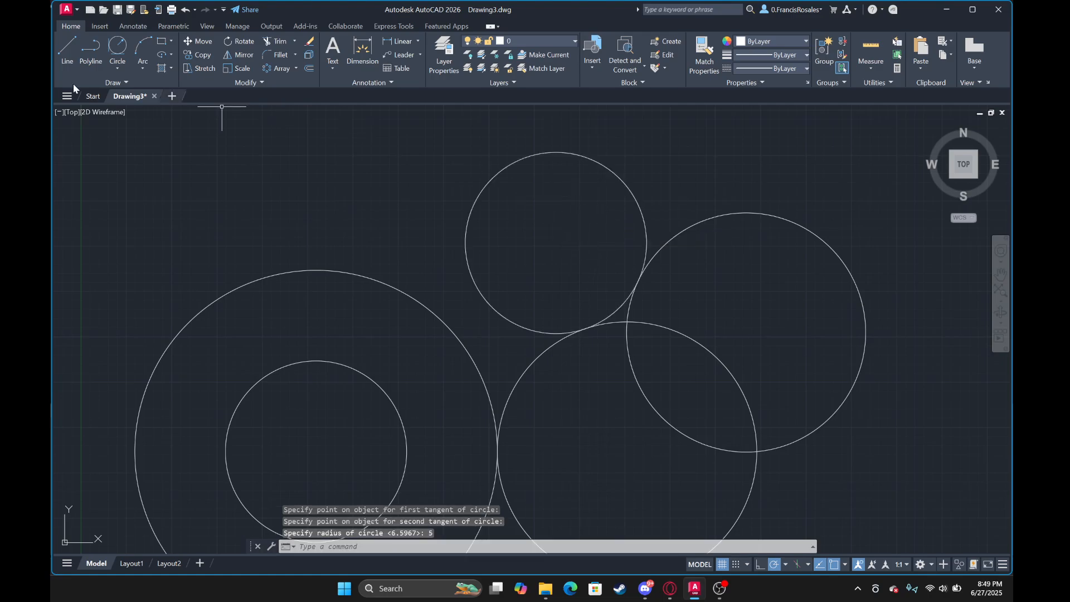
Draw a closed, roughly square four-sided outline with the Line tool in the empty area to the right of the circles.
{"action": "left_click", "coordinate": [116, 64]}
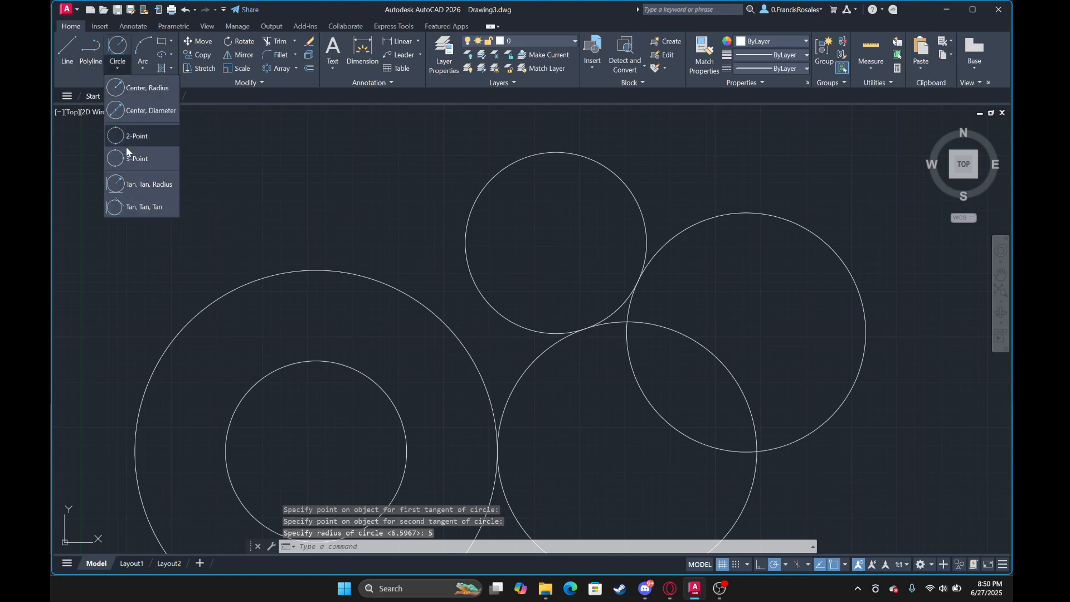
{"action": "scroll", "coordinate": [433, 203], "scroll_direction": "down", "scroll_amount": 1}
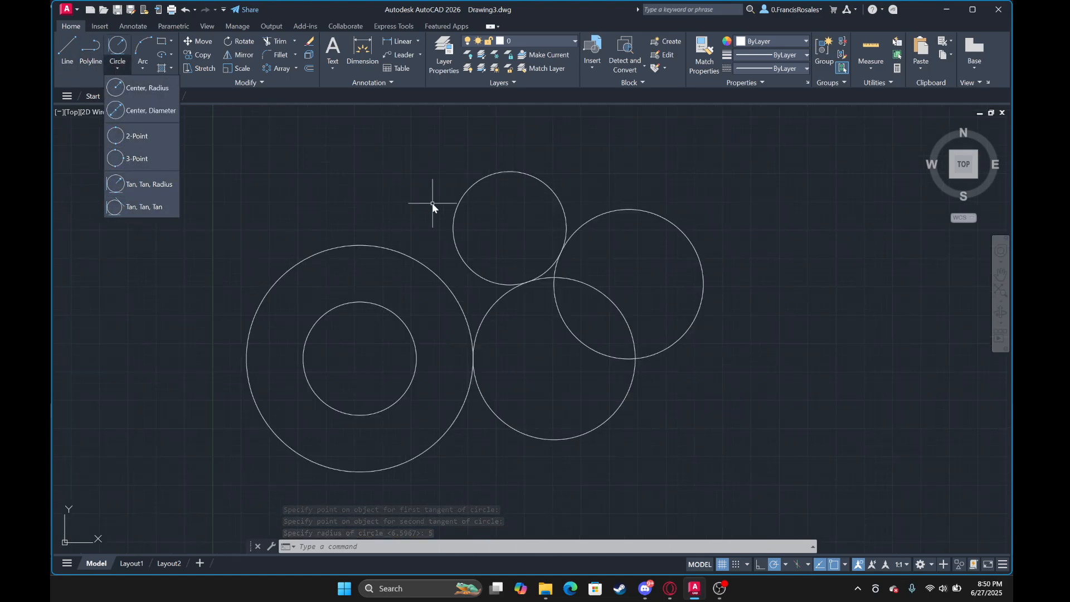
{"action": "middle_click_drag", "start_coordinate": [432, 203], "coordinate": [179, 167]}
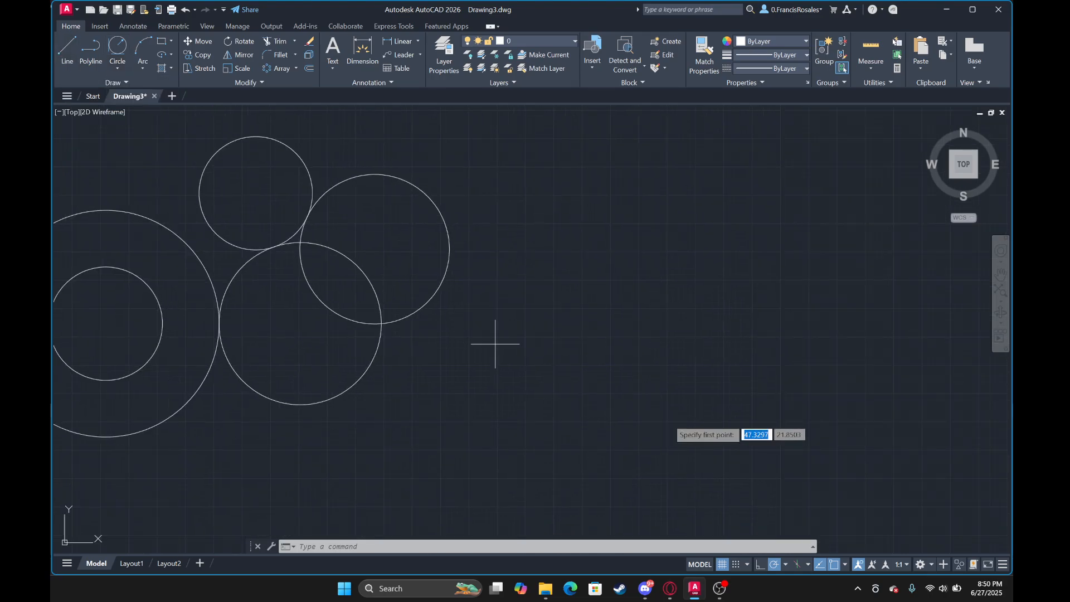
{"action": "left_click", "coordinate": [633, 379]}
{"action": "left_click", "coordinate": [820, 372]}
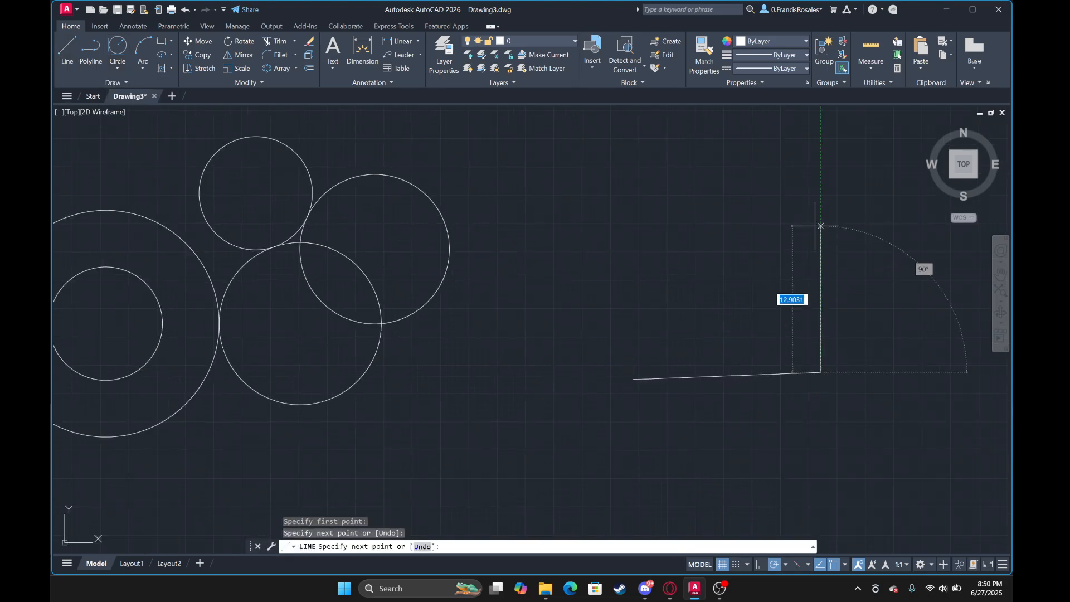
{"action": "left_click", "coordinate": [821, 182]}
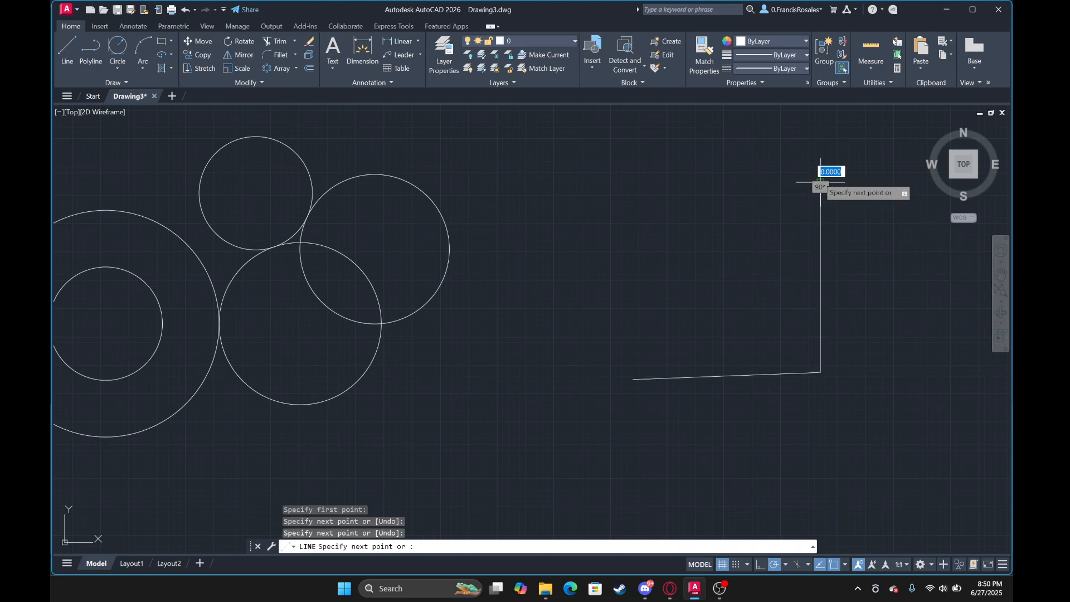
{"action": "left_click", "coordinate": [612, 177]}
{"action": "left_click", "coordinate": [633, 379]}
{"action": "key", "text": "Escape"}
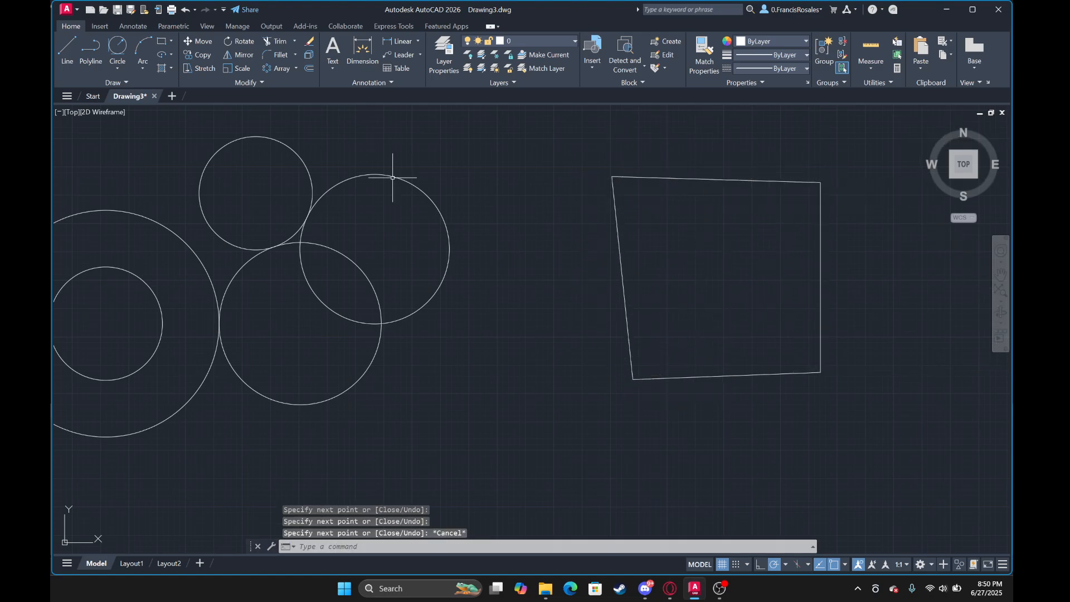
Draw a Tan, Tan, Tan circle inside the four-sided outline, tangent to its bottom, right and top sides.
{"action": "left_click", "coordinate": [117, 66]}
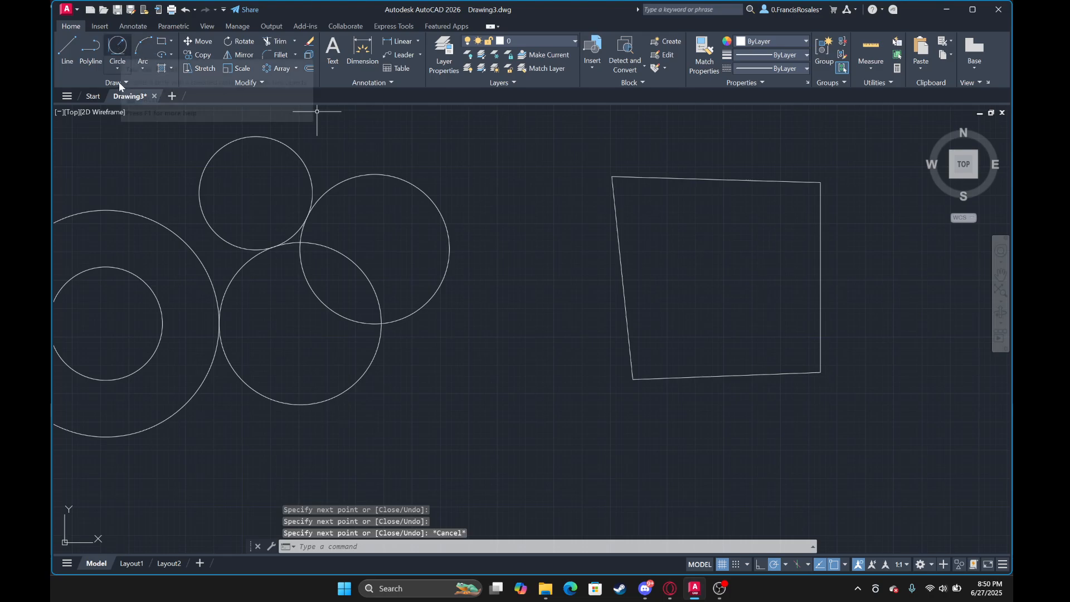
{"action": "left_click", "coordinate": [151, 214]}
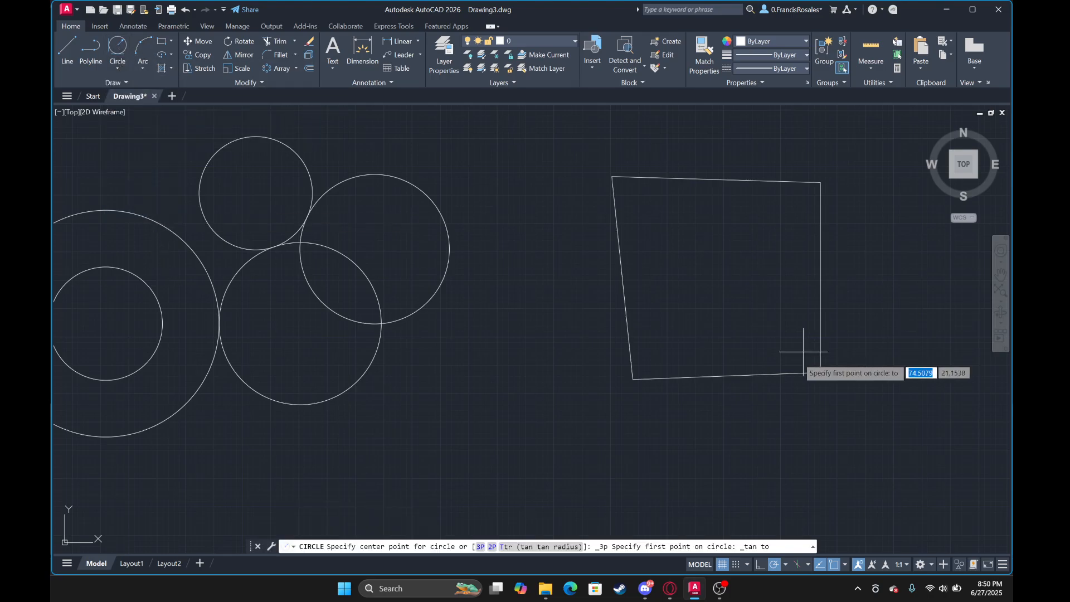
{"action": "left_click", "coordinate": [728, 375]}
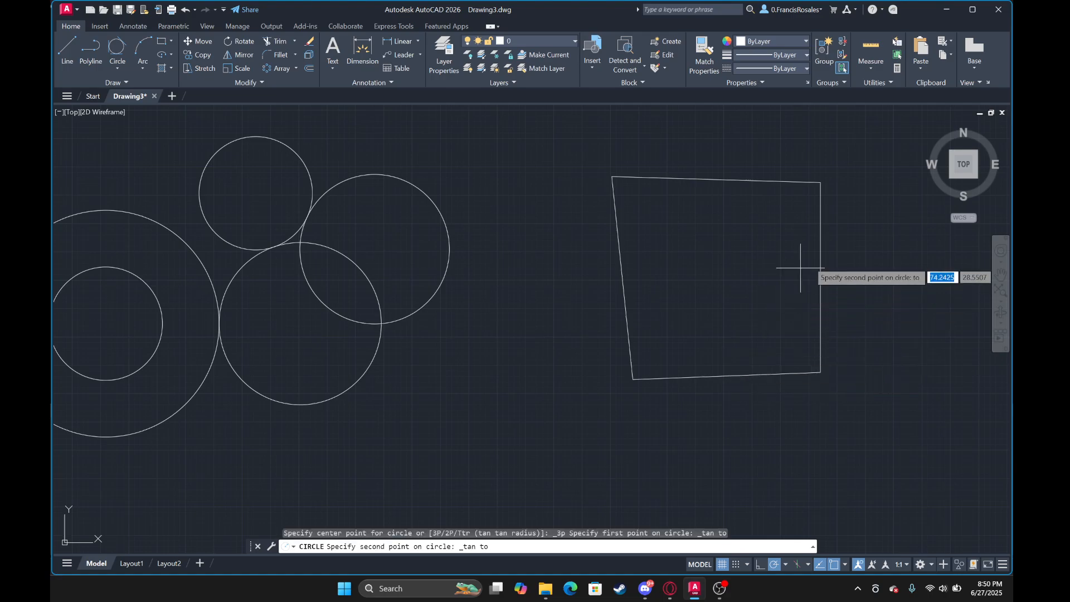
{"action": "left_click", "coordinate": [820, 271]}
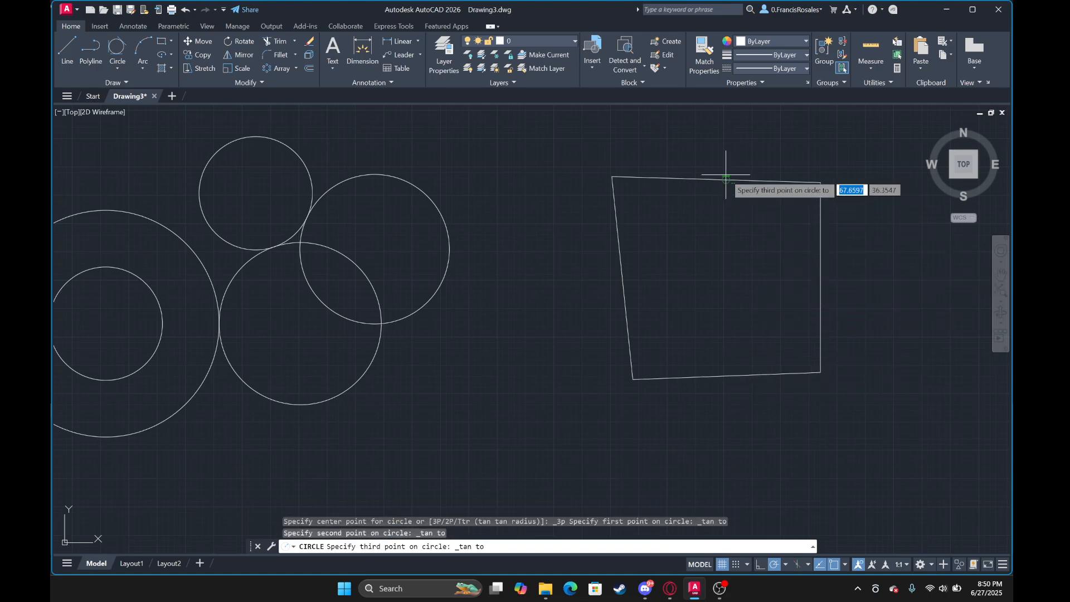
{"action": "left_click", "coordinate": [724, 179]}
{"action": "scroll", "coordinate": [717, 248], "scroll_direction": "up", "scroll_amount": 2}
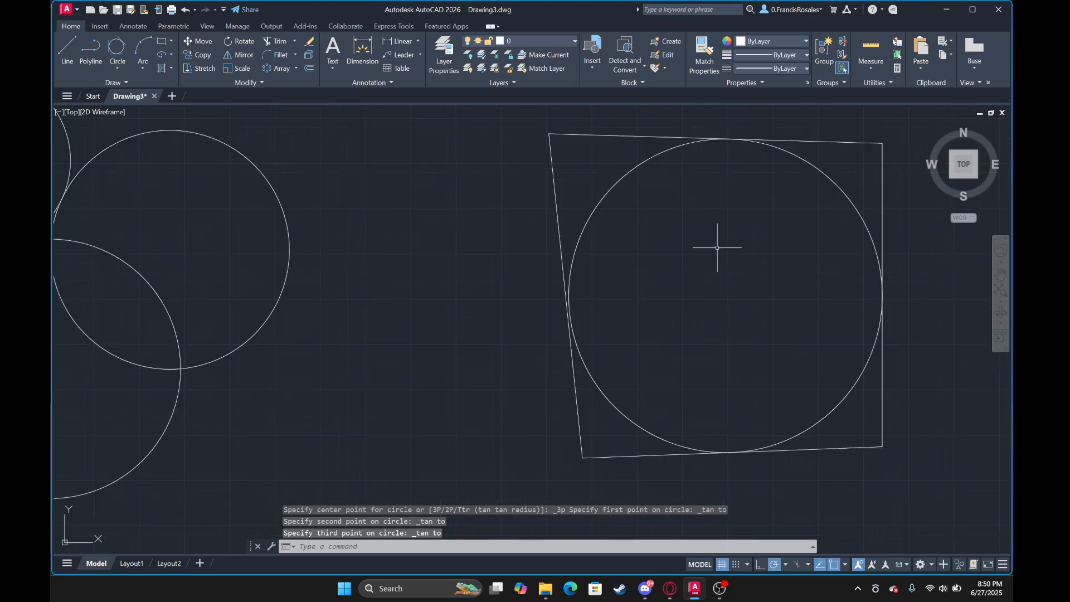
{"action": "scroll", "coordinate": [718, 248], "scroll_direction": "up", "scroll_amount": 1}
{"action": "scroll", "coordinate": [723, 255], "scroll_direction": "down", "scroll_amount": 4}
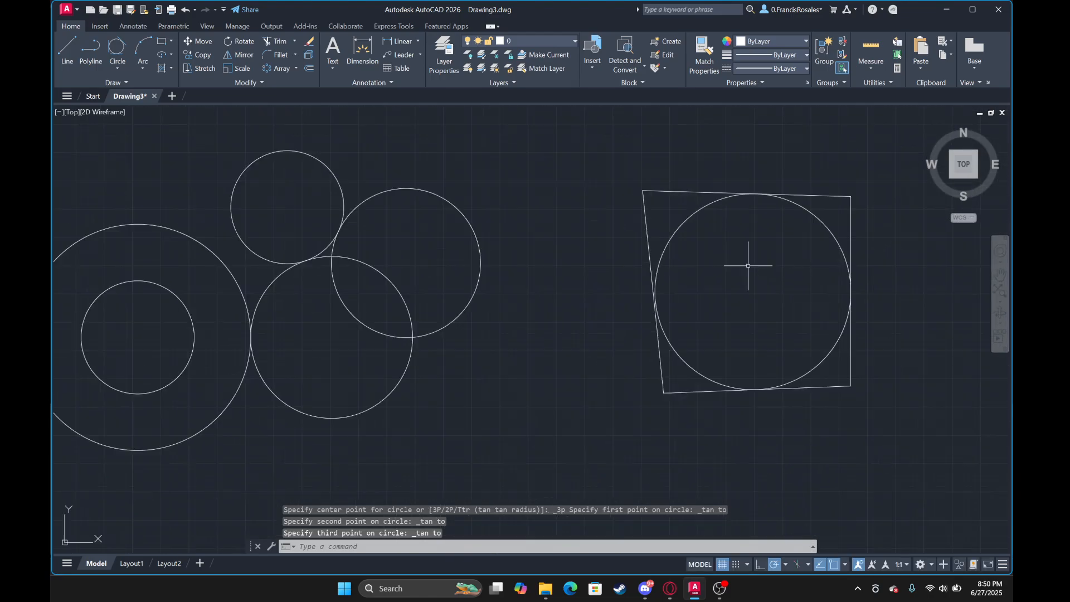
Delete all the circles and the four-sided outline using a crossing window, leaving out the short line below them.
{"action": "scroll", "coordinate": [749, 270], "scroll_direction": "down", "scroll_amount": 2}
{"action": "left_click", "coordinate": [843, 357]}
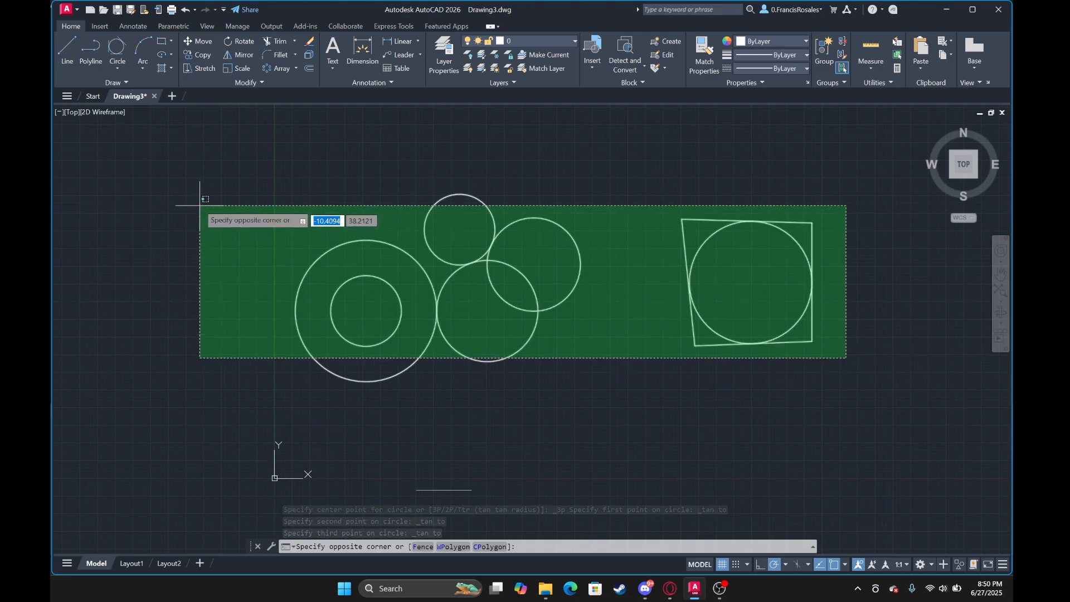
{"action": "left_click", "coordinate": [198, 201]}
{"action": "key", "text": "Delete"}
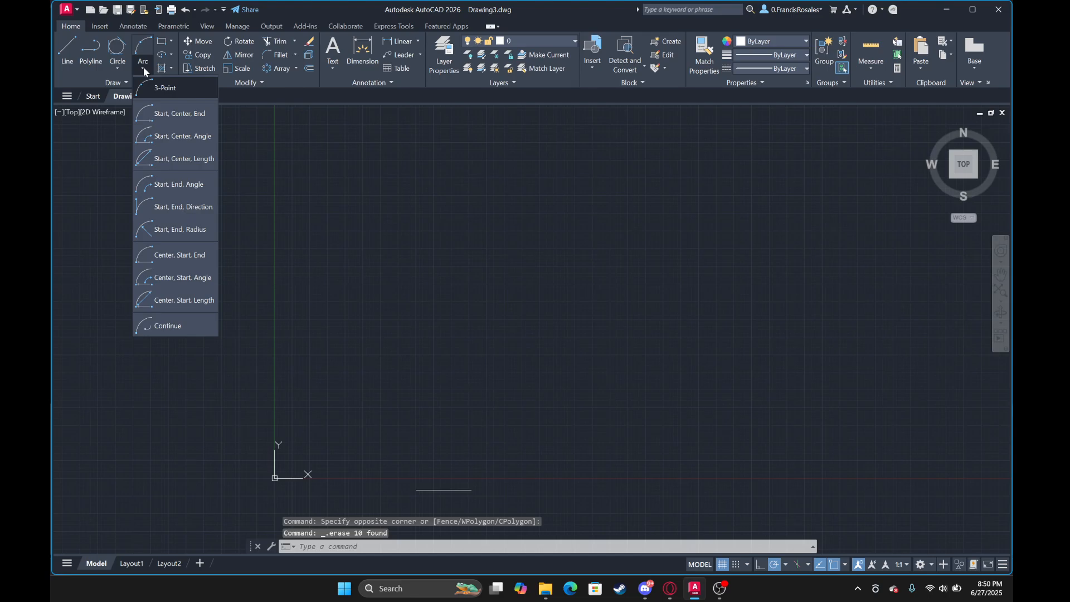
{"action": "left_click", "coordinate": [142, 66]}
{"action": "left_click", "coordinate": [142, 67]}
{"action": "left_click", "coordinate": [143, 67]}
{"action": "left_click", "coordinate": [143, 69]}
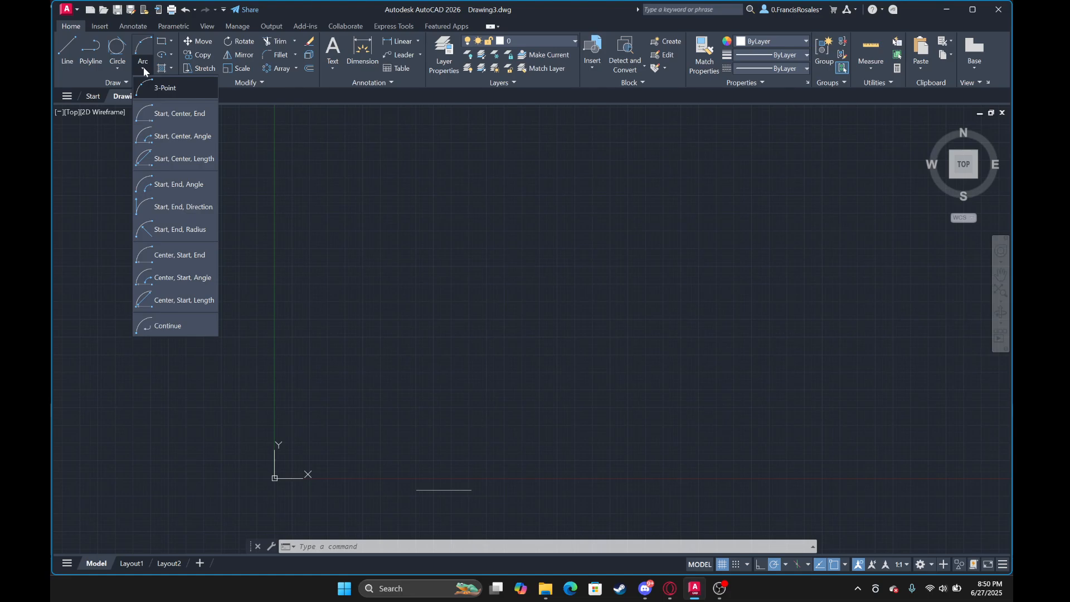
{"action": "left_click", "coordinate": [169, 89]}
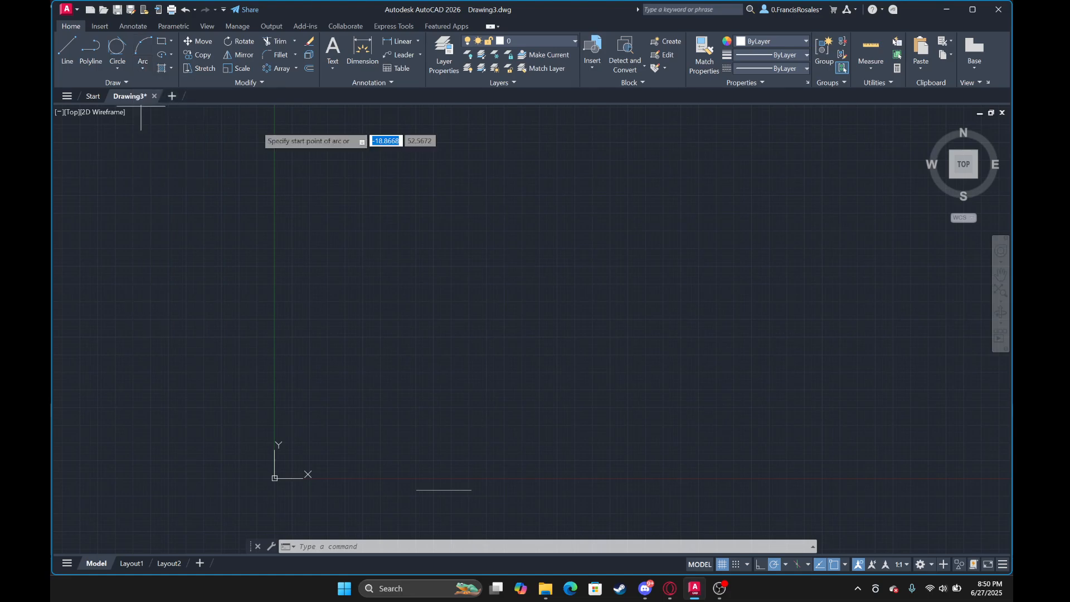
{"action": "key", "text": "Escape"}
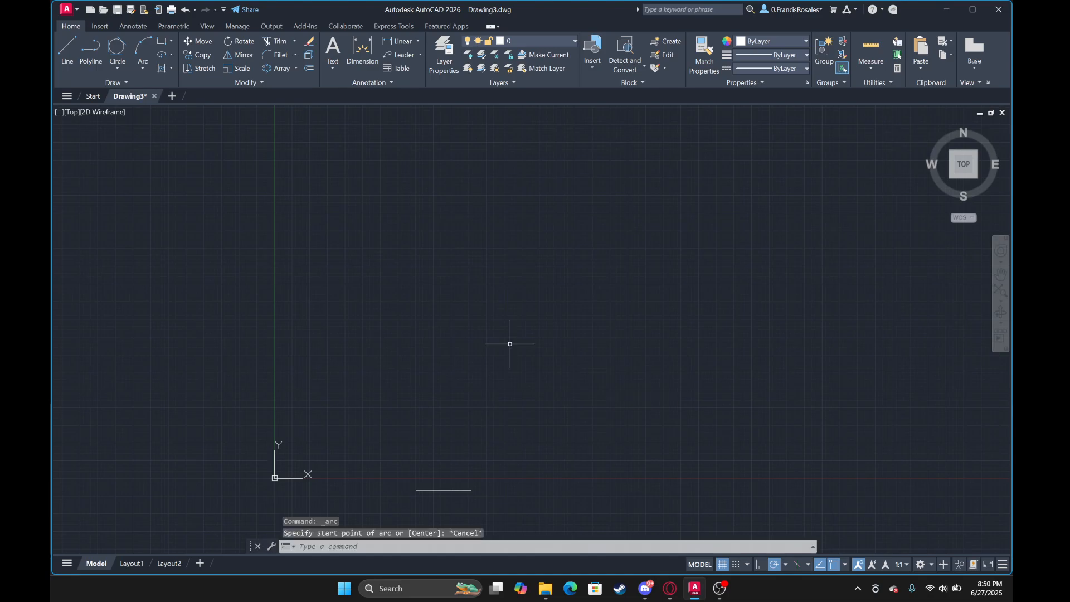
Delete the remaining short horizontal line near the X axis using a crossing window.
{"action": "left_click", "coordinate": [491, 504]}
{"action": "left_click", "coordinate": [395, 456]}
{"action": "key", "text": "Delete"}
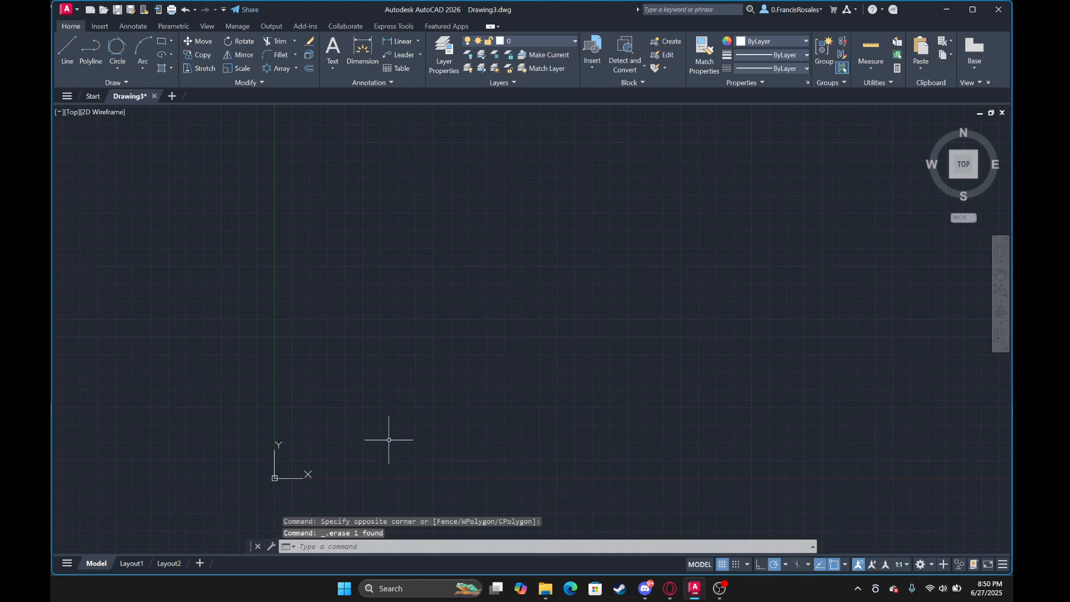
{"action": "left_click", "coordinate": [143, 68]}
{"action": "left_click", "coordinate": [143, 66]}
{"action": "left_click", "coordinate": [148, 43]}
{"action": "scroll", "coordinate": [450, 361], "scroll_direction": "up", "scroll_amount": 2}
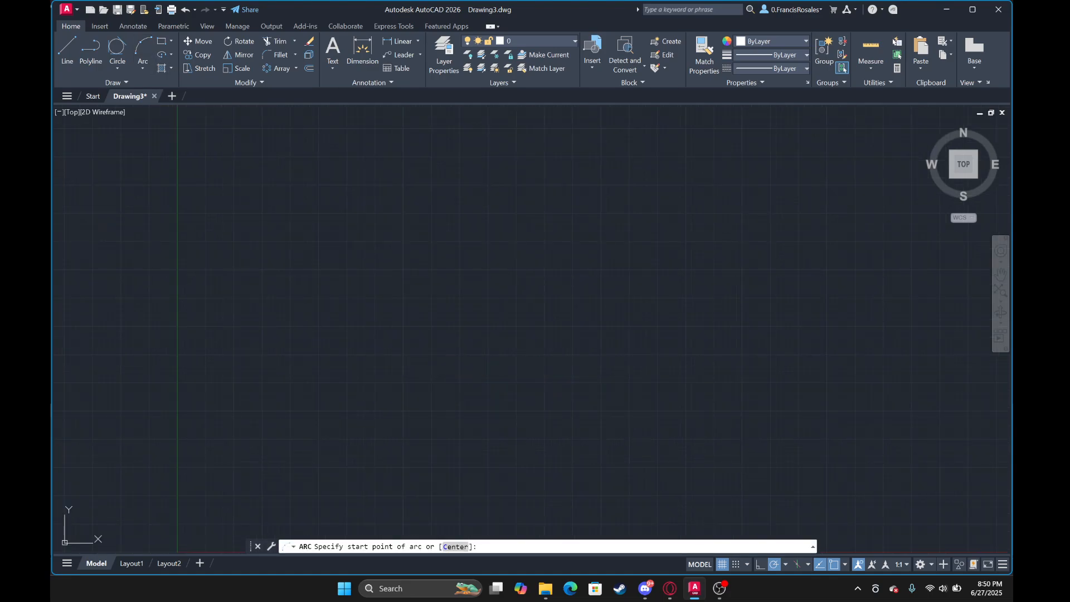
{"action": "left_click", "coordinate": [422, 347]}
{"action": "left_click", "coordinate": [647, 346]}
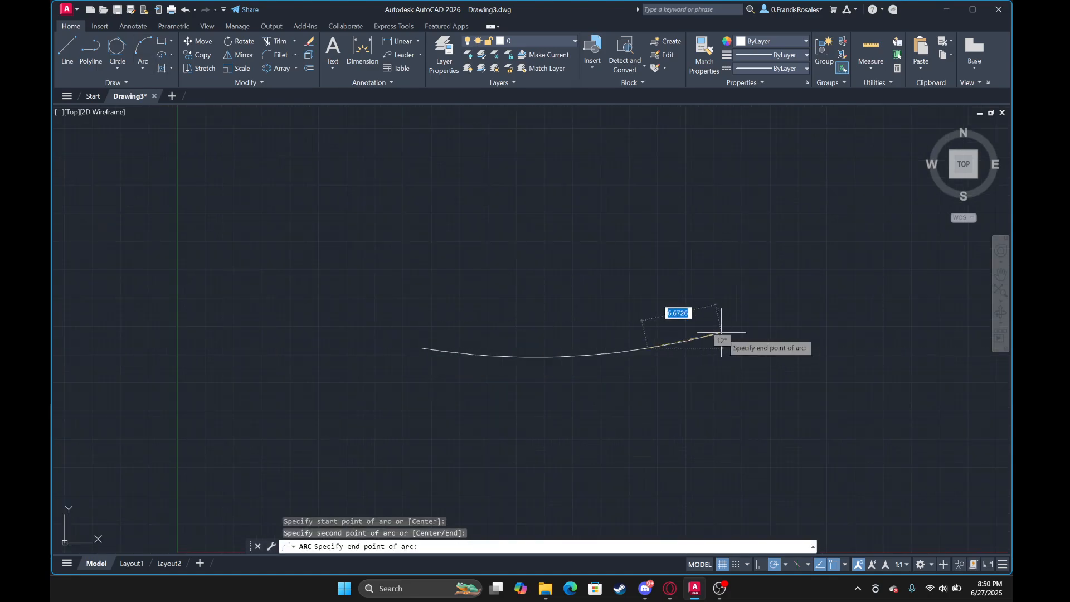
{"action": "key", "text": "Escape"}
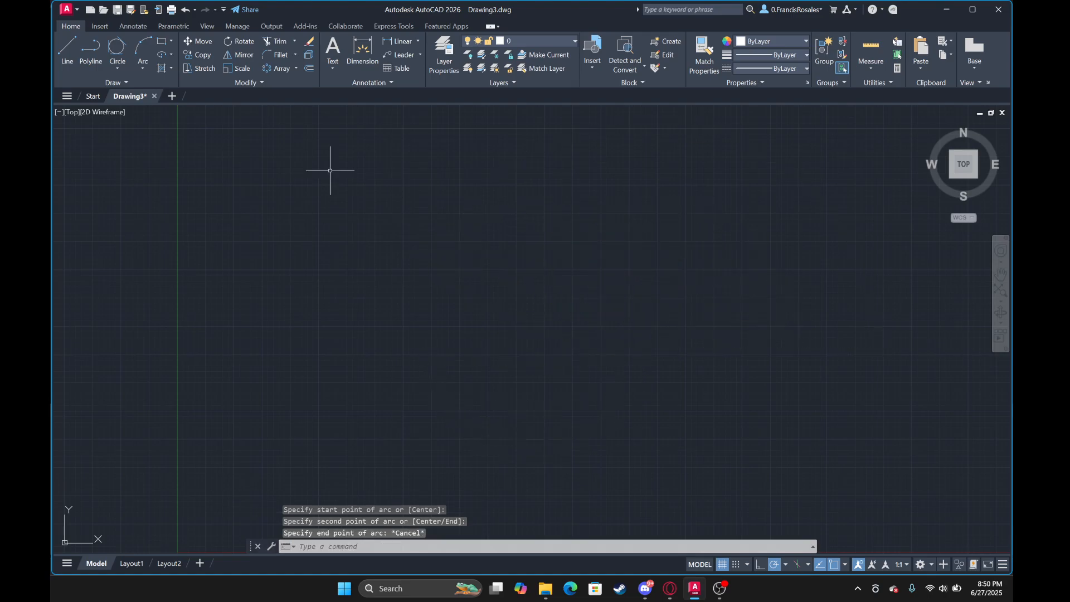
Draw a 3-Point arc in the empty drawing area, its second point about 18 units right of the start and its end up and to the right.
{"action": "left_click", "coordinate": [136, 50]}
{"action": "left_click", "coordinate": [446, 322]}
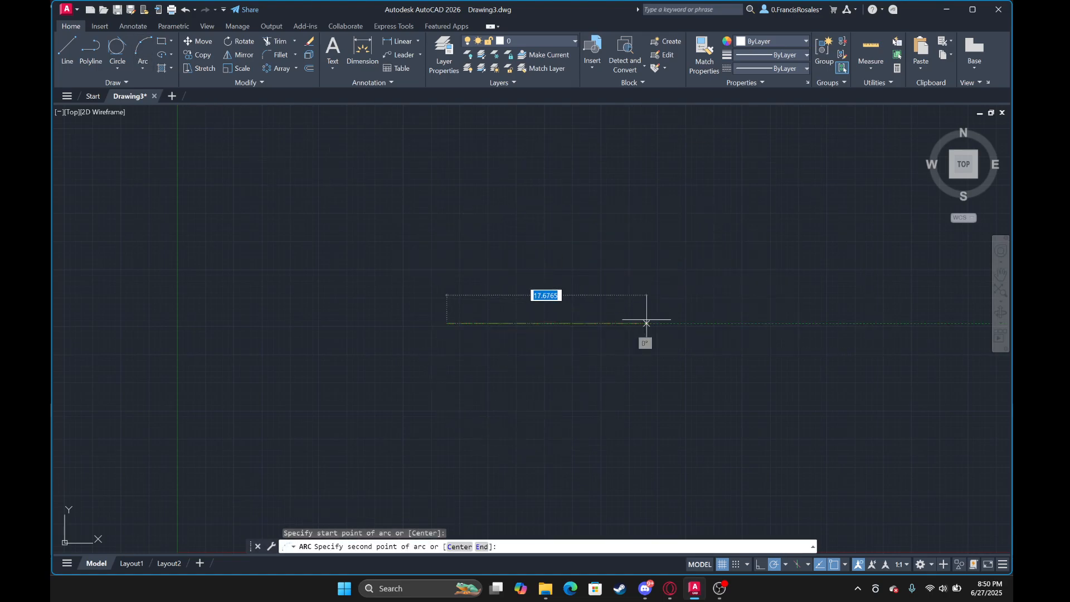
{"action": "left_click", "coordinate": [651, 323]}
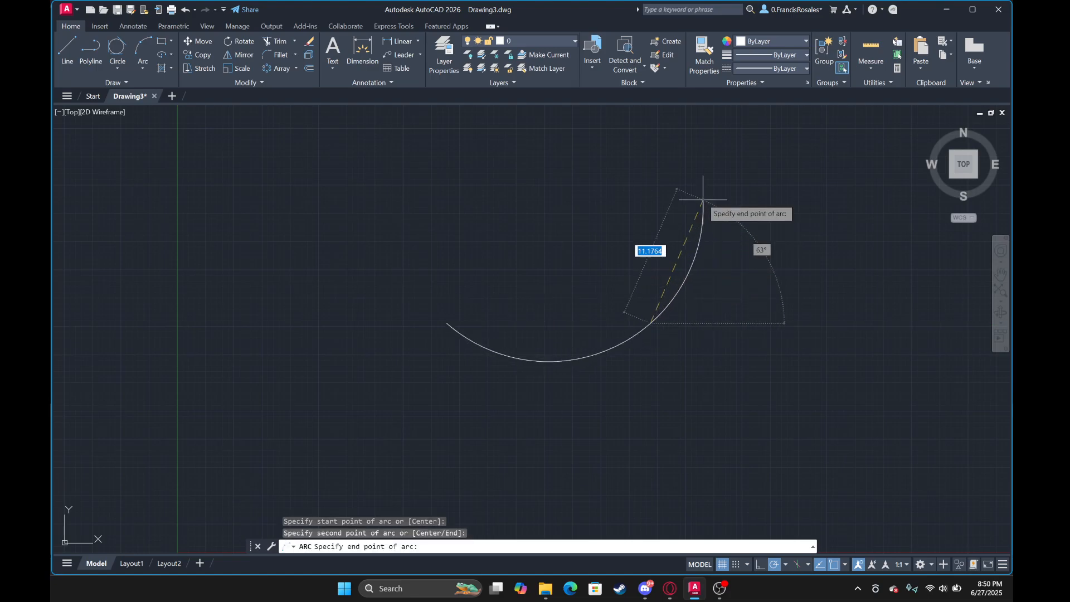
{"action": "left_click", "coordinate": [691, 174]}
{"action": "key", "text": "Escape"}
Delete the 3-Point arc using a crossing window.
{"action": "left_click", "coordinate": [711, 271]}
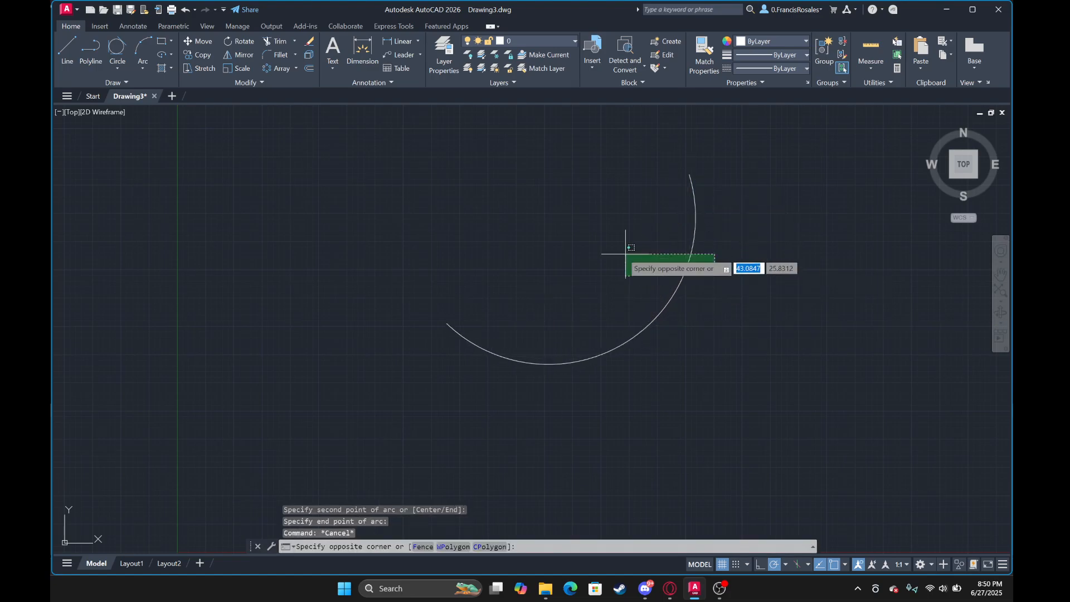
{"action": "left_click", "coordinate": [593, 242]}
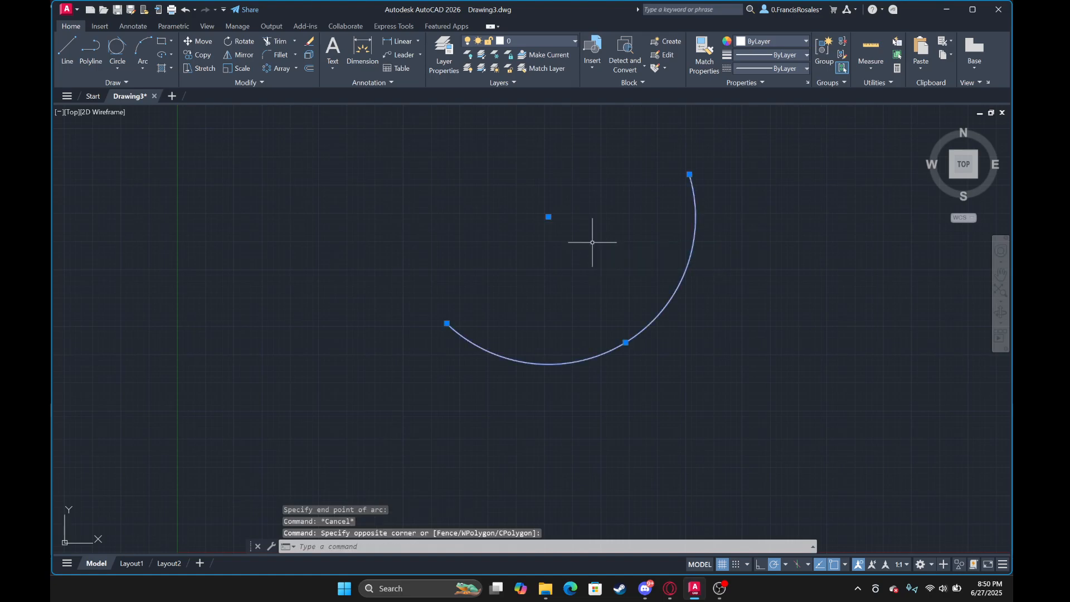
{"action": "key", "text": "Delete"}
Draw a Start, Center, End arc of about 16 units radius, sweeping a quarter circle from left of the center to directly below it.
{"action": "left_click", "coordinate": [146, 69]}
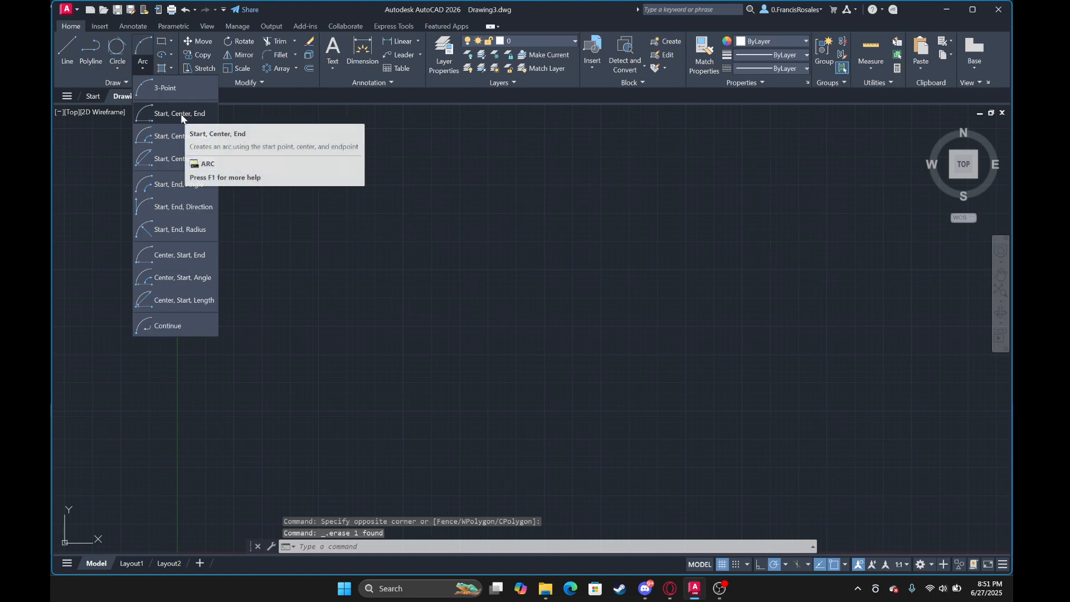
{"action": "left_click", "coordinate": [181, 113]}
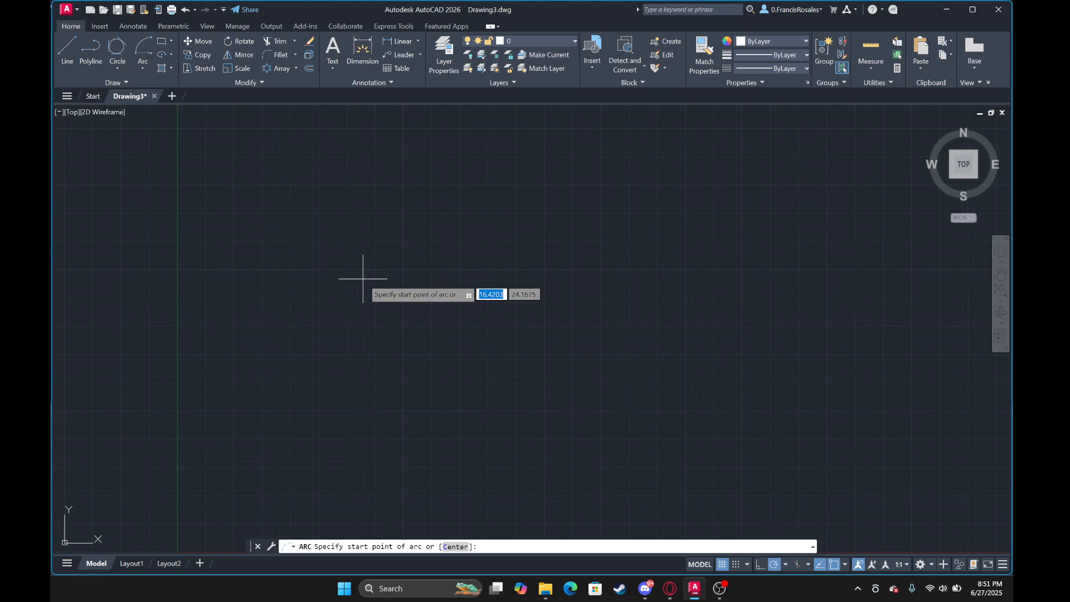
{"action": "left_click", "coordinate": [363, 278]}
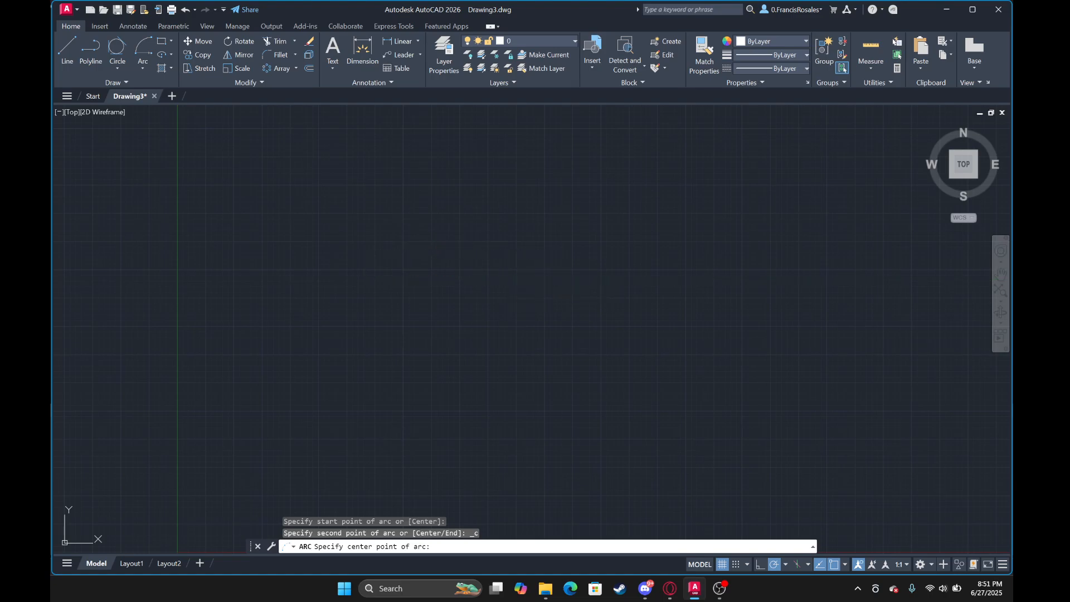
{"action": "left_click", "coordinate": [544, 279]}
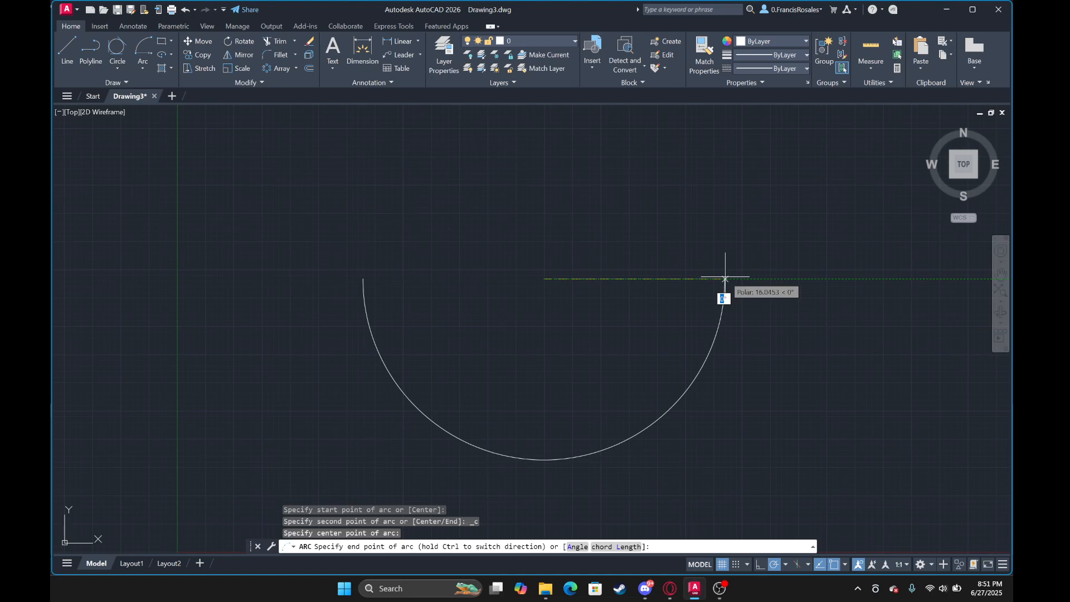
{"action": "left_click", "coordinate": [543, 458]}
{"action": "key", "text": "Escape"}
Delete the quarter-circle arc using a crossing window.
{"action": "left_click", "coordinate": [490, 485]}
{"action": "left_click", "coordinate": [467, 390]}
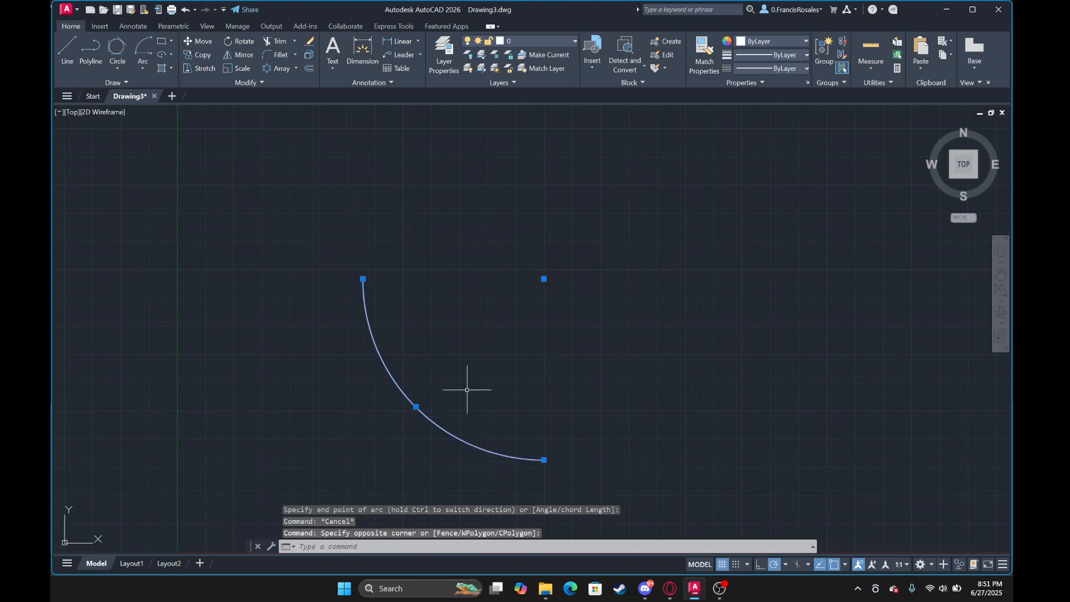
{"action": "key", "text": "Delete"}
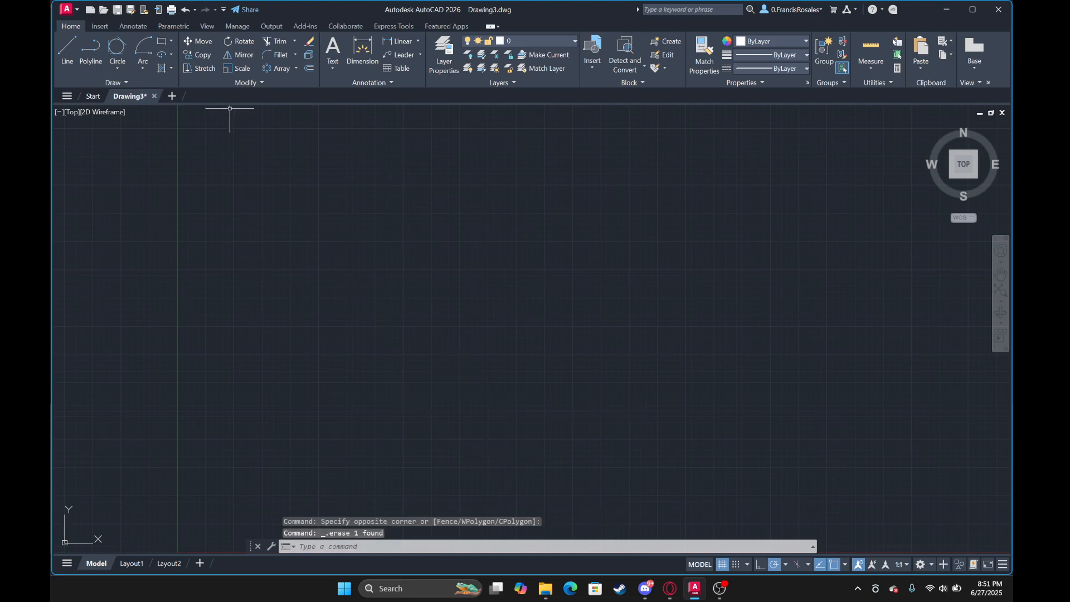
{"action": "left_click", "coordinate": [145, 63]}
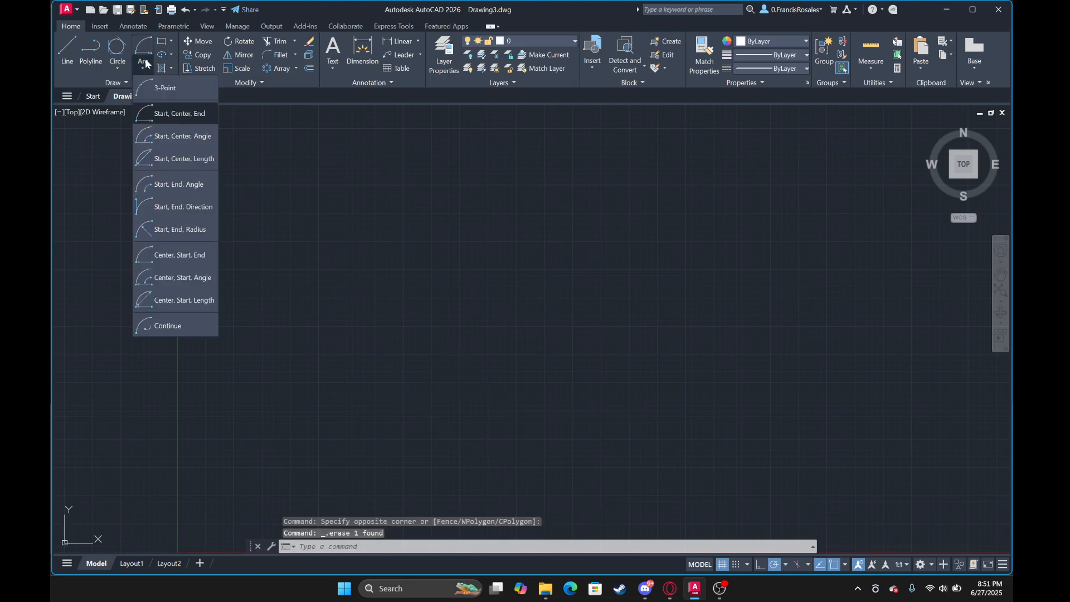
{"action": "left_click", "coordinate": [180, 137]}
{"action": "left_click", "coordinate": [457, 300]}
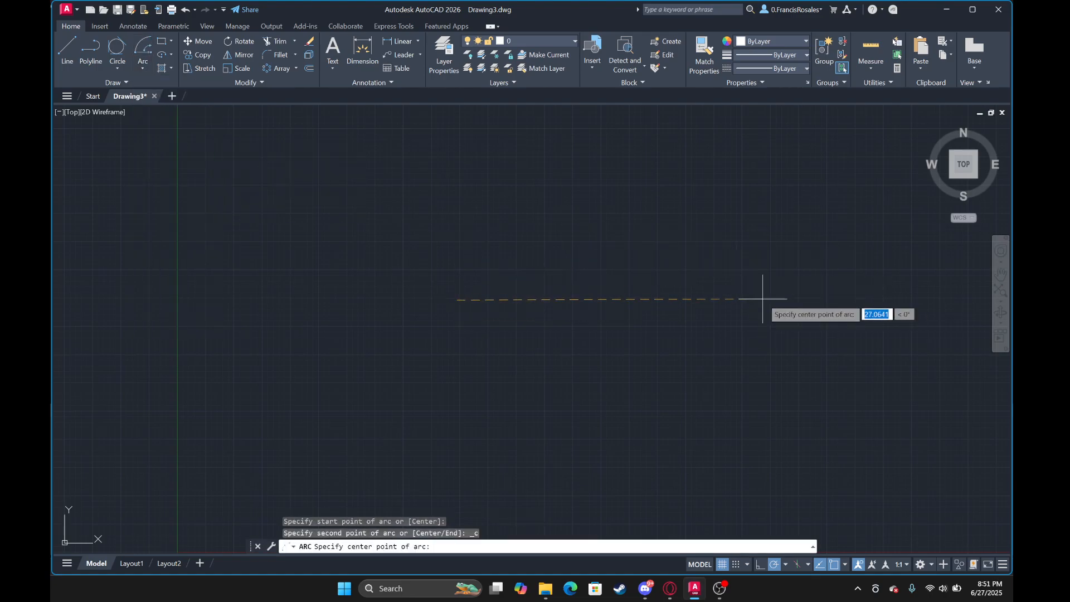
{"action": "key", "text": "Escape"}
Draw a large Start, Center, Angle arc from left of its center, sweeping nearly a full circle.
{"action": "left_click", "coordinate": [141, 65]}
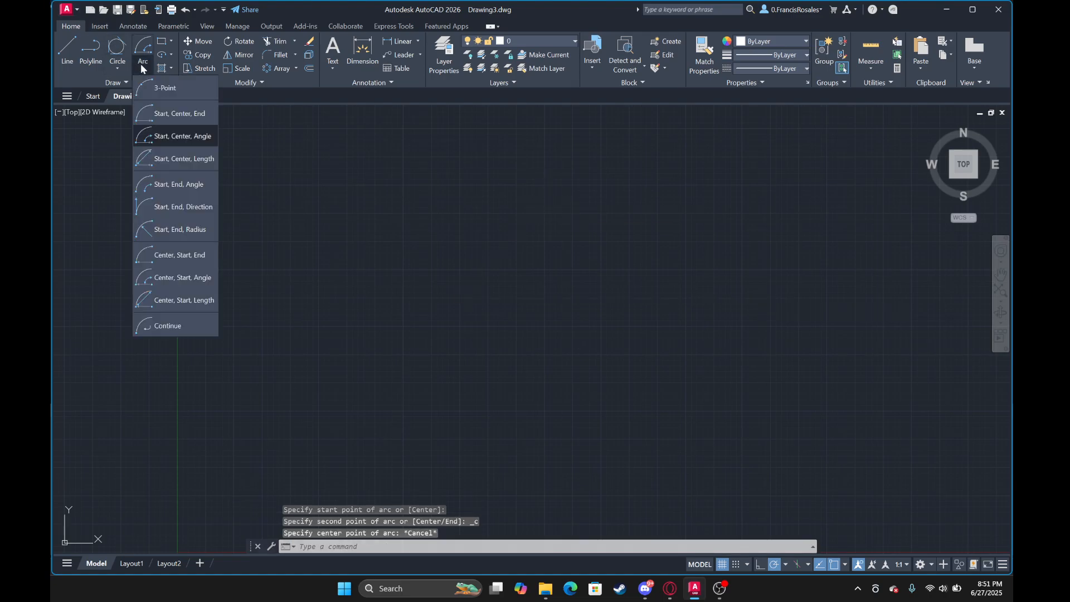
{"action": "left_click", "coordinate": [140, 63]}
{"action": "left_click", "coordinate": [144, 48]}
{"action": "left_click", "coordinate": [447, 306]}
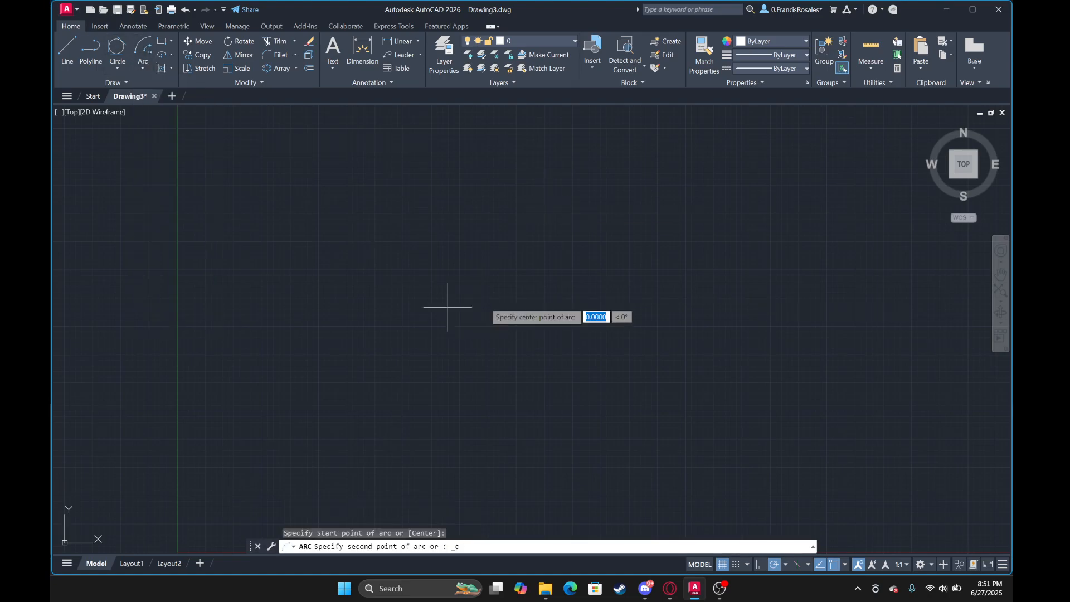
{"action": "left_click", "coordinate": [719, 310]}
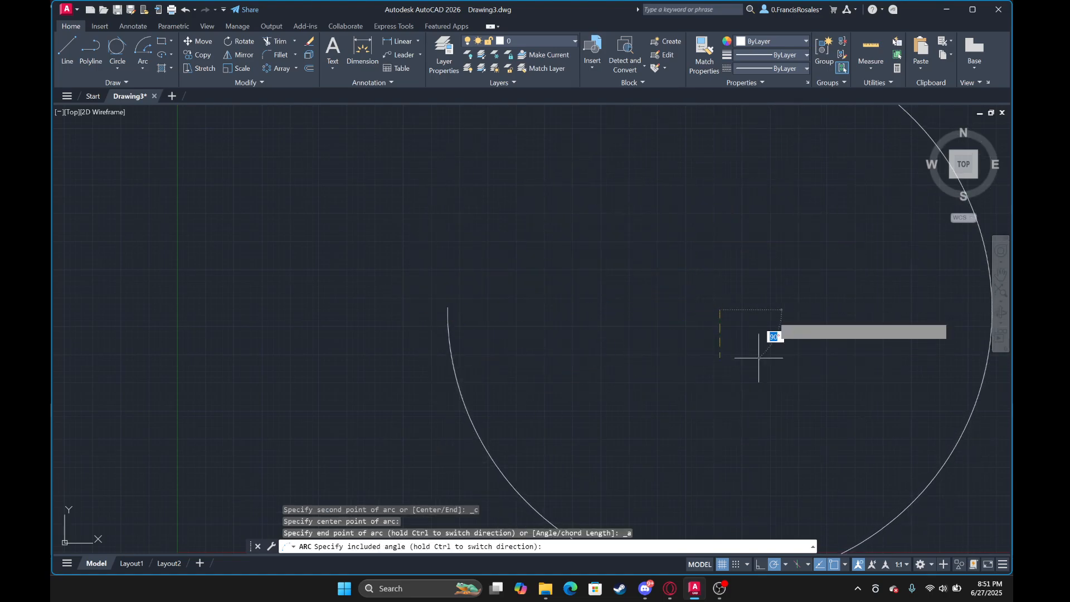
{"action": "scroll", "coordinate": [758, 267], "scroll_direction": "down", "scroll_amount": 2}
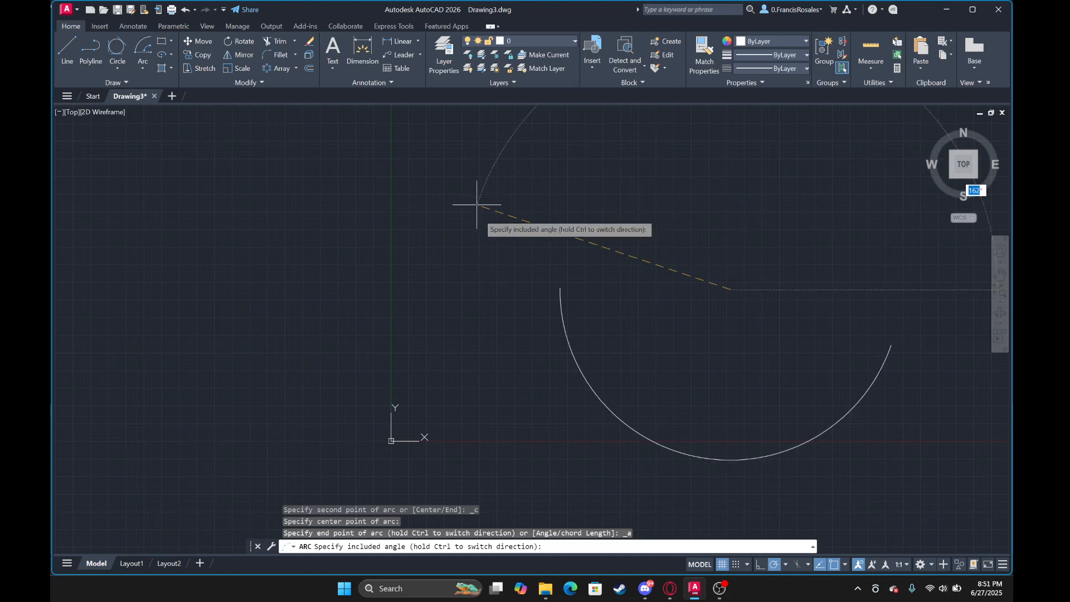
{"action": "left_click", "coordinate": [807, 334]}
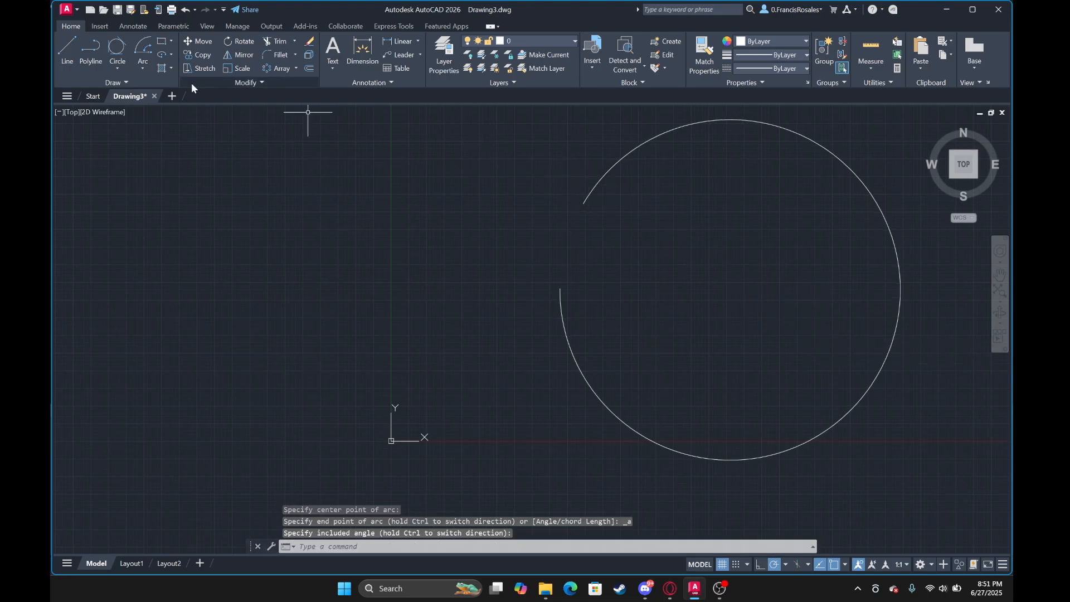
Delete the nearly full-circle arc using a crossing window.
{"action": "left_click", "coordinate": [143, 69]}
{"action": "left_click", "coordinate": [143, 69]}
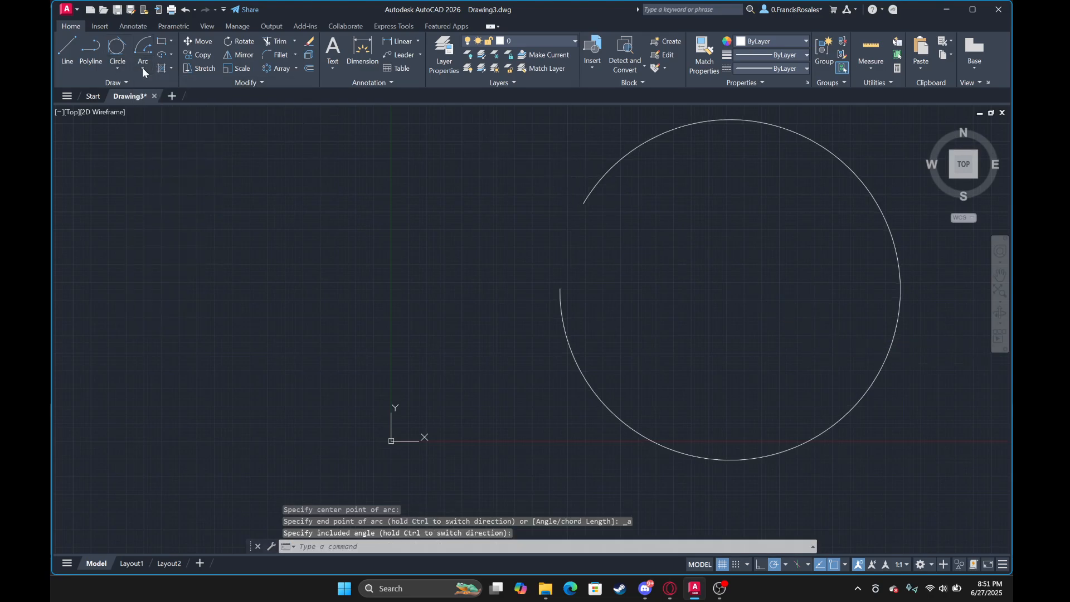
{"action": "left_click", "coordinate": [942, 419]}
{"action": "left_click", "coordinate": [867, 358]}
{"action": "key", "text": "Delete"}
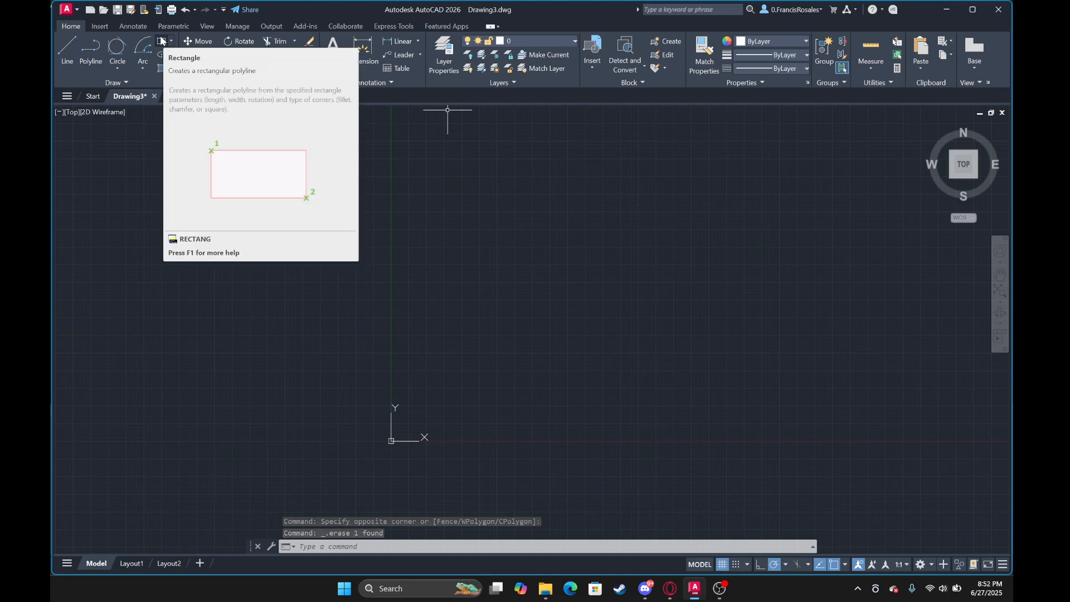
{"action": "left_click", "coordinate": [161, 42]}
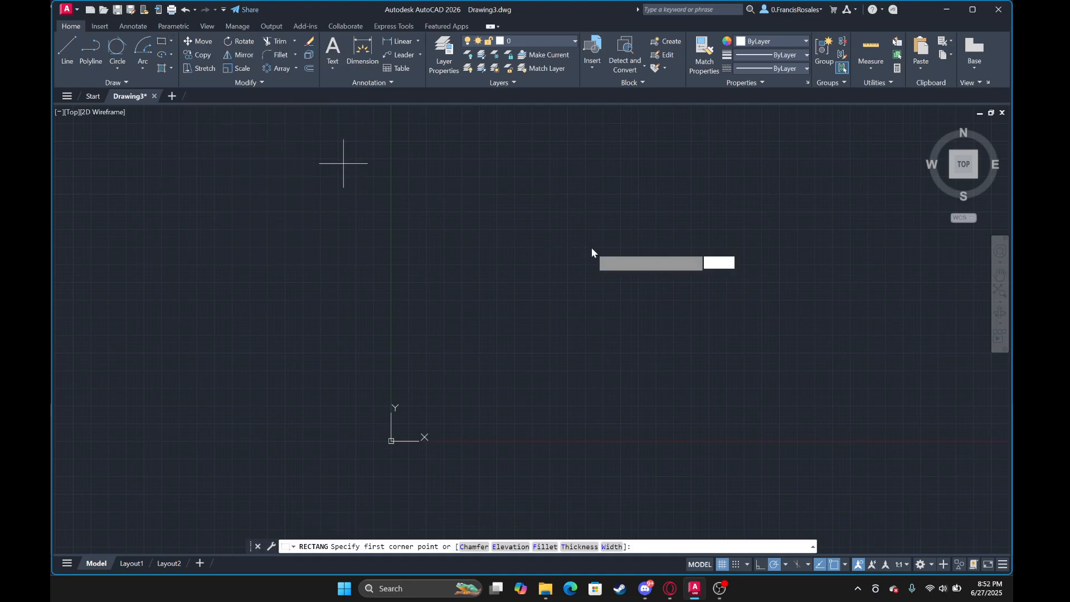
{"action": "scroll", "coordinate": [594, 245], "scroll_direction": "up", "scroll_amount": 2}
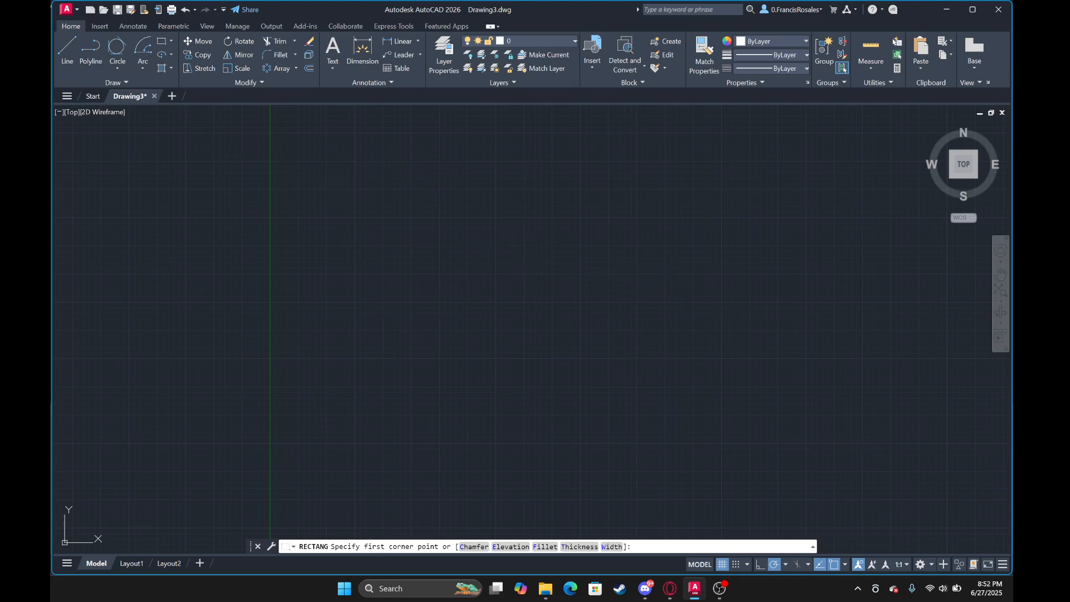
{"action": "left_click", "coordinate": [533, 262]}
{"action": "key", "text": "Escape"}
{"action": "left_click", "coordinate": [162, 44]}
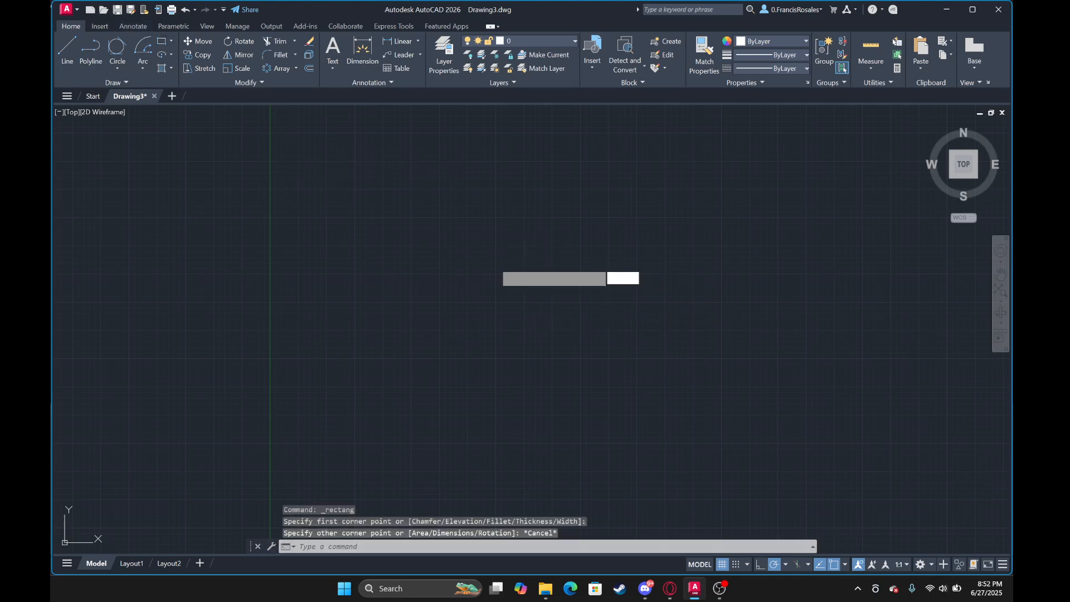
{"action": "key", "text": "Escape"}
Draw a closed square with 10-unit sides using the Line tool, starting from its upper-left corner and going downward.
{"action": "left_click", "coordinate": [67, 50]}
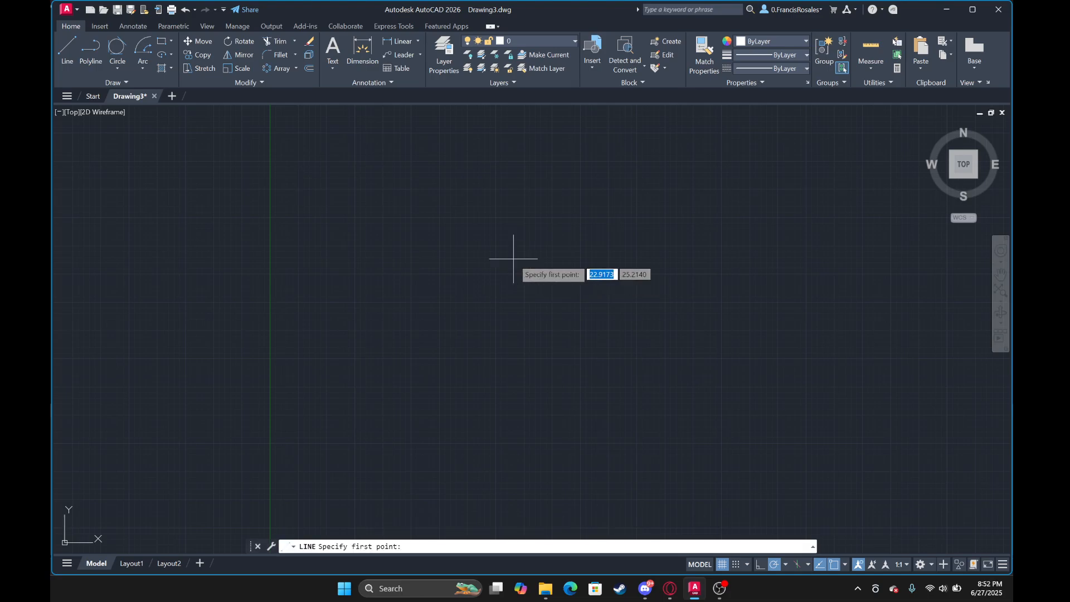
{"action": "left_click", "coordinate": [477, 184]}
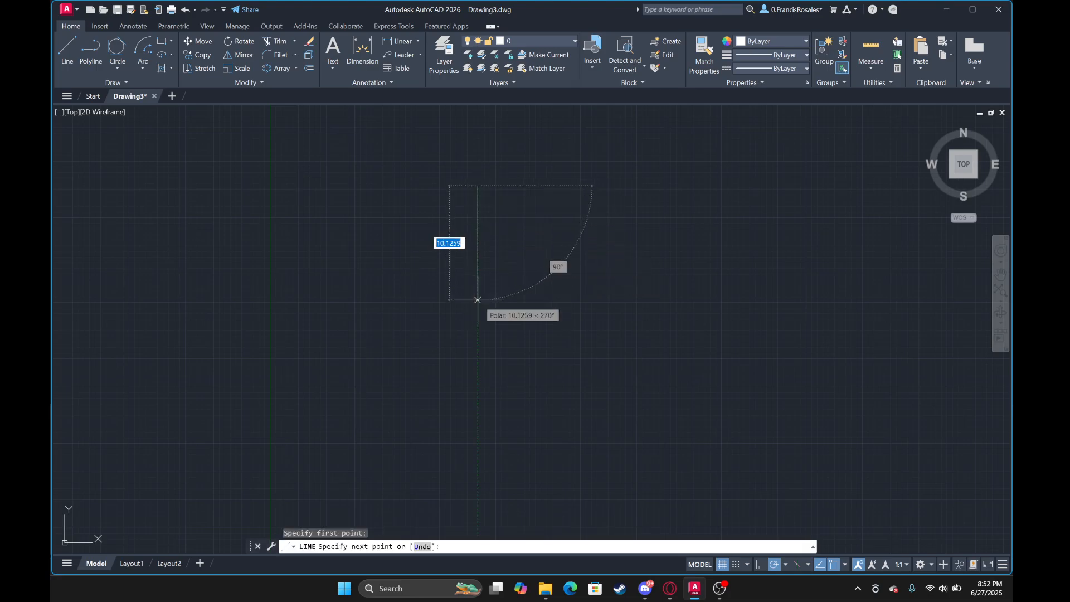
{"action": "type", "text": "10"}
{"action": "key", "text": "Return"}
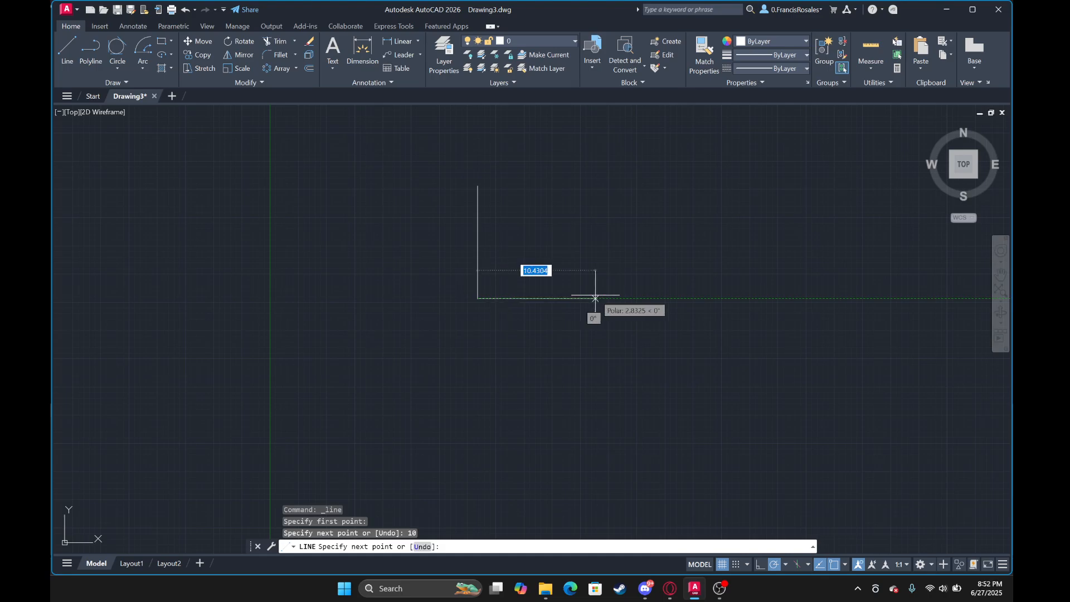
{"action": "type", "text": "10"}
{"action": "key", "text": "Return"}
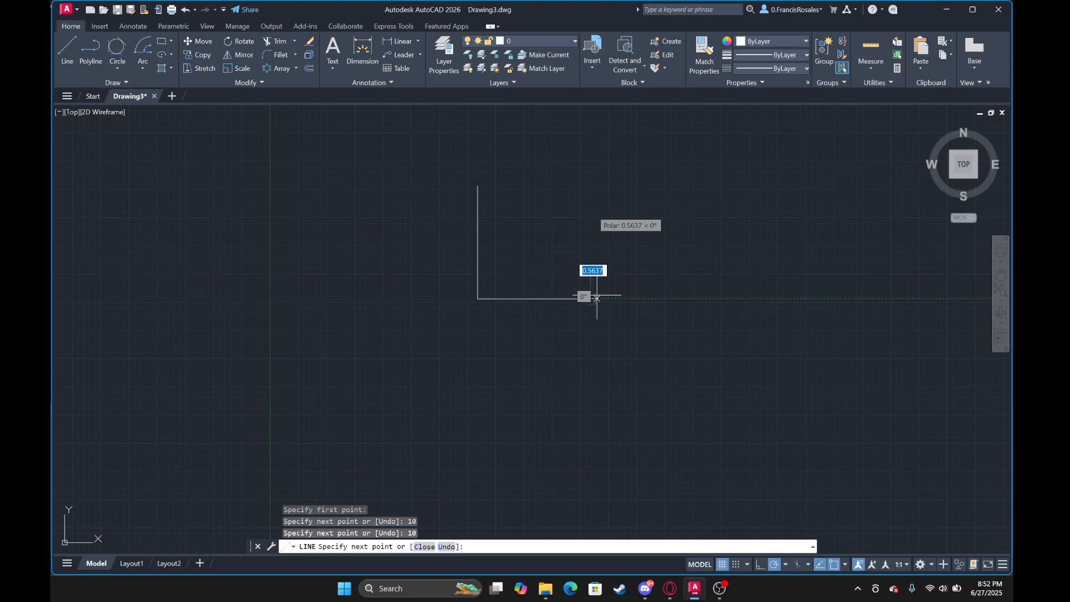
{"action": "key", "text": "Return"}
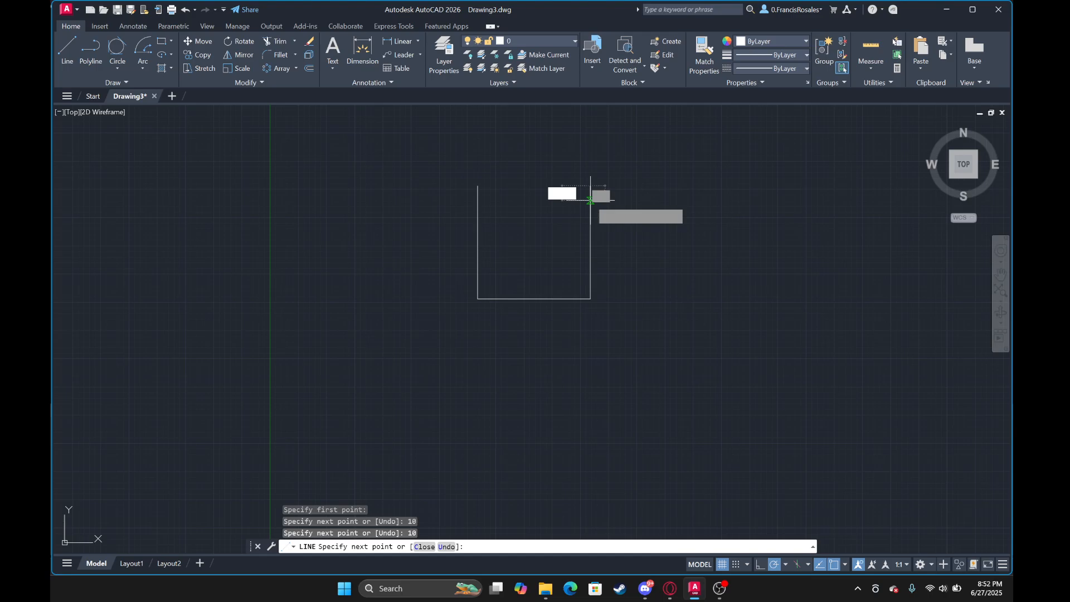
{"action": "left_click", "coordinate": [477, 186]}
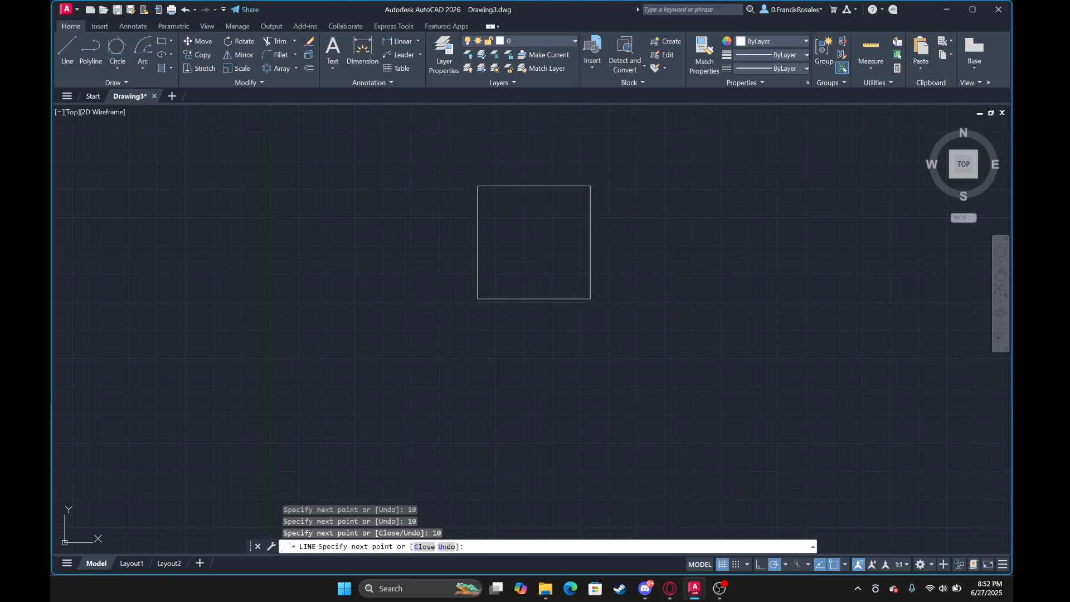
{"action": "key", "text": "Escape"}
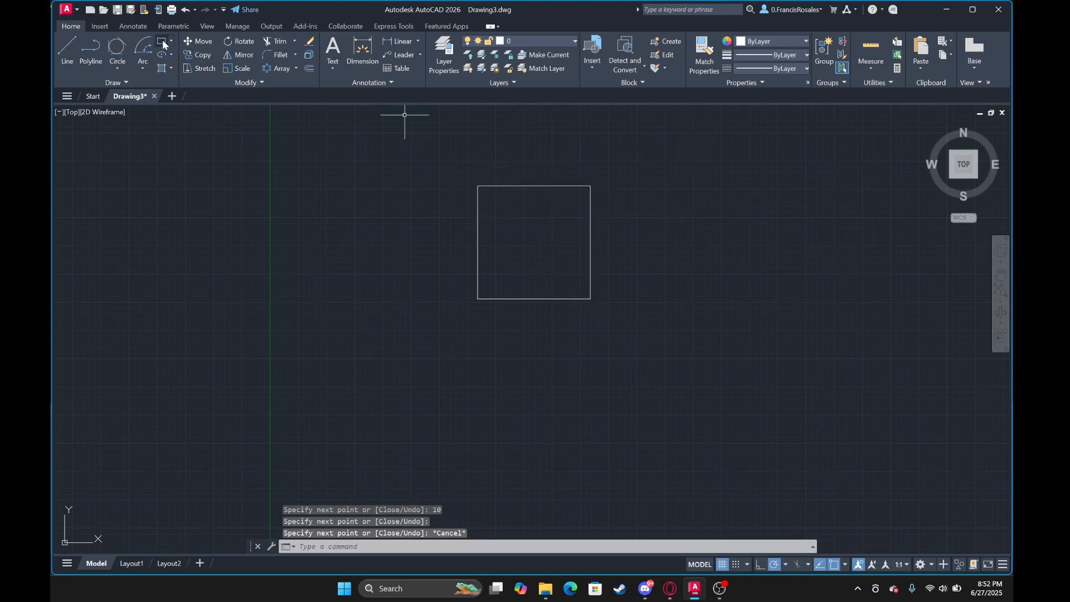
Draw a 10 by 10 rectangle with the Rectangle tool to the right of the line-drawn square.
{"action": "type", "text": "rec"}
{"action": "key", "text": "Return"}
{"action": "middle_click_drag", "start_coordinate": [446, 267], "coordinate": [308, 310]}
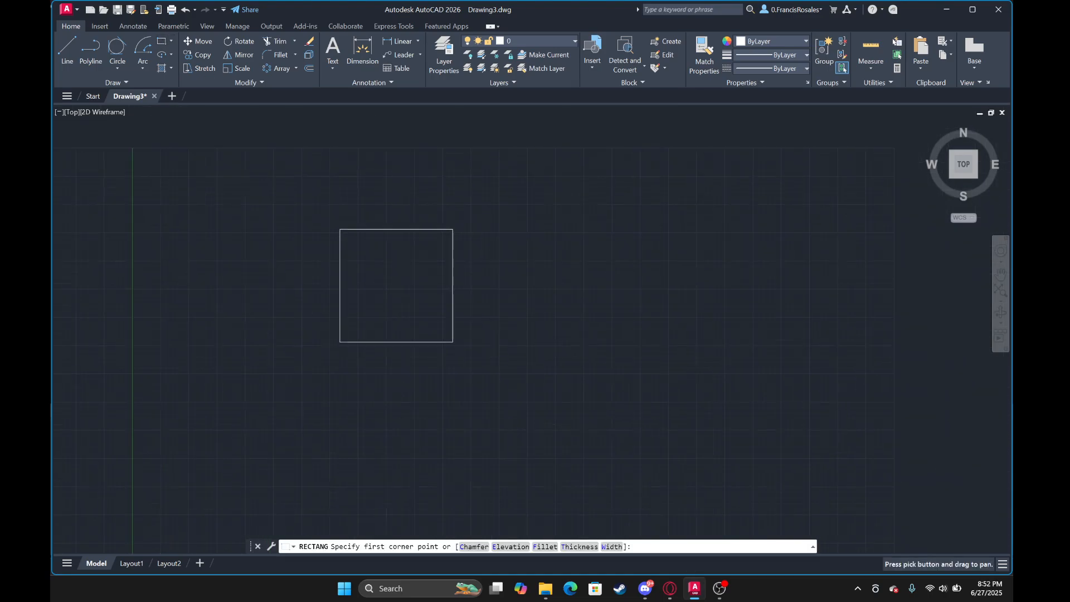
{"action": "left_click", "coordinate": [526, 232]}
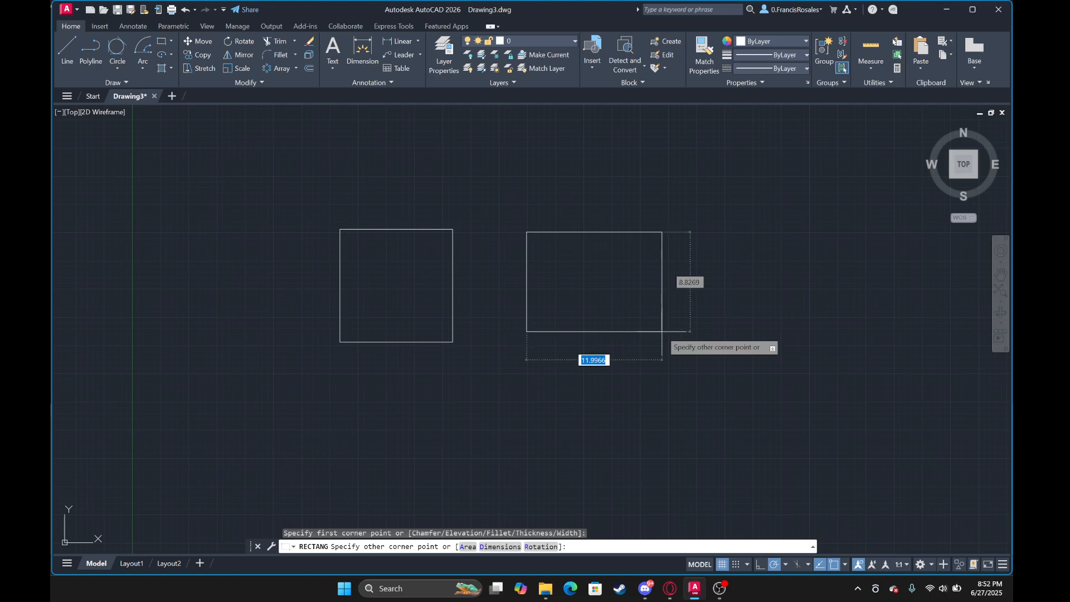
{"action": "type", "text": "10,10"}
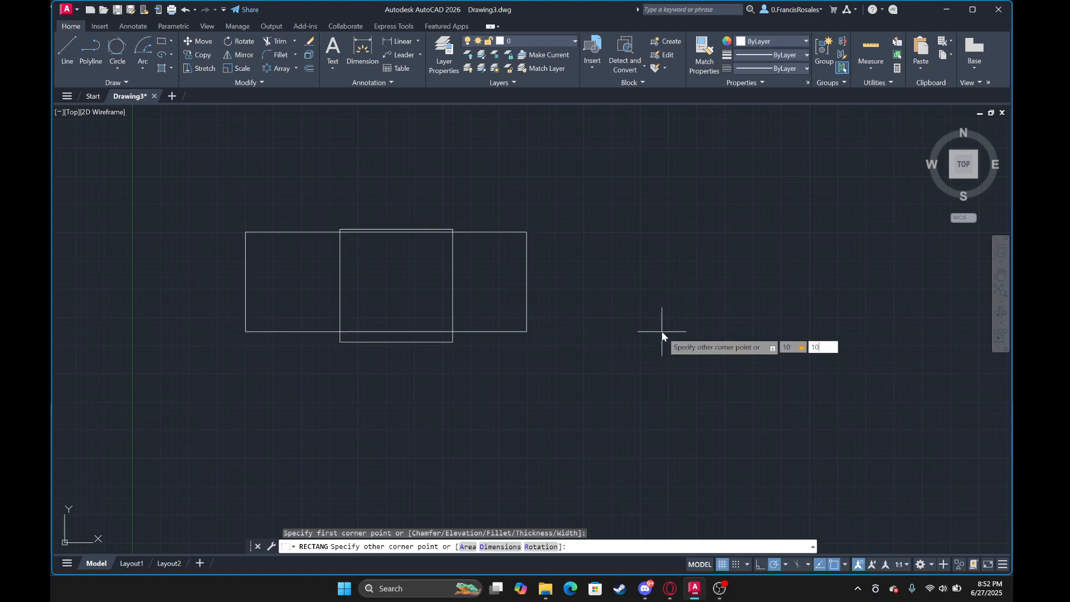
{"action": "key", "text": "Return"}
Select the new rectangle with a crossing window to examine it as an object, and clear the selection.
{"action": "left_click", "coordinate": [716, 238]}
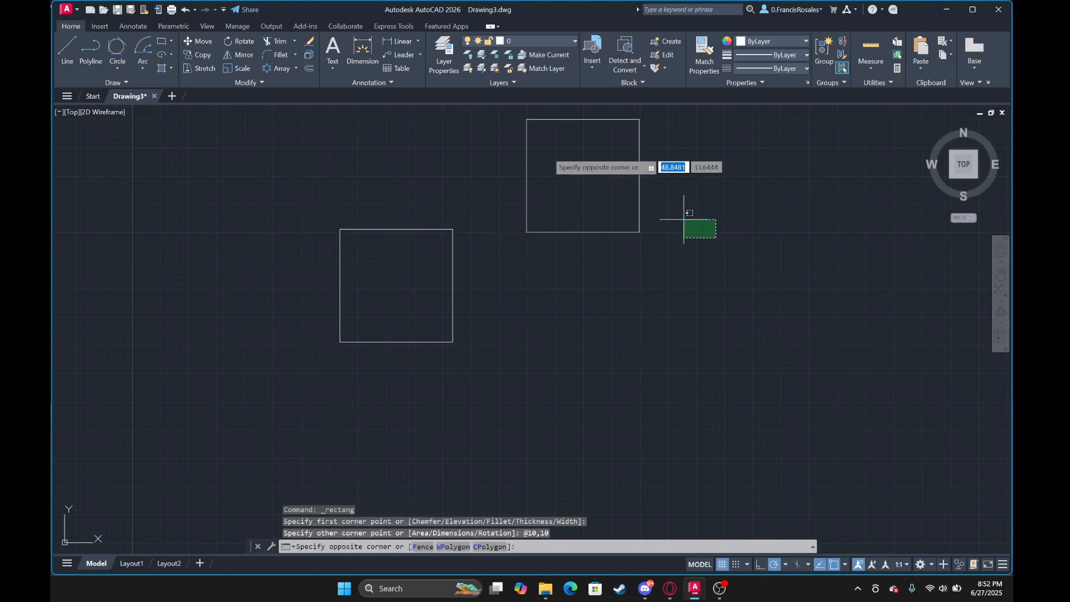
{"action": "left_click", "coordinate": [493, 123]}
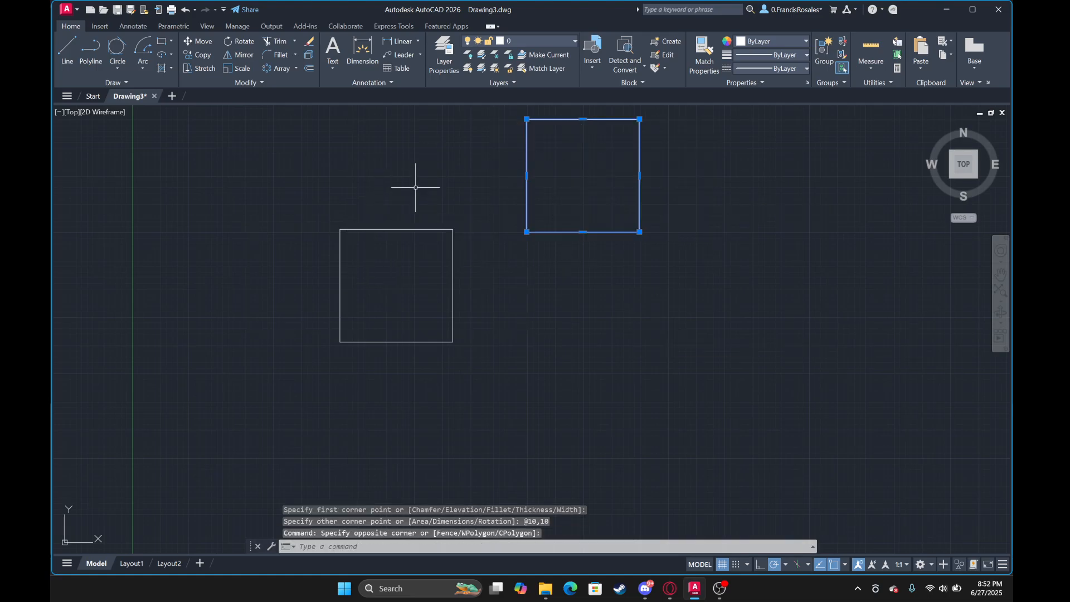
{"action": "key", "text": "Escape"}
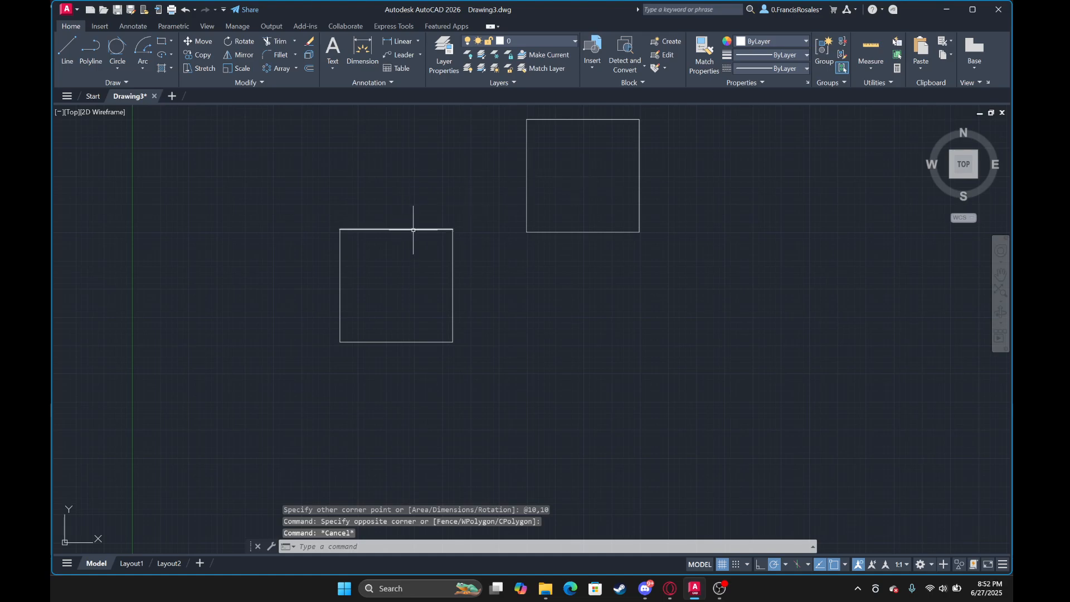
Select each side of the line-drawn square individually, clearing each selection, and select the rectangle to compare how they behave as objects.
{"action": "left_click", "coordinate": [453, 248]}
{"action": "key", "text": "Escape"}
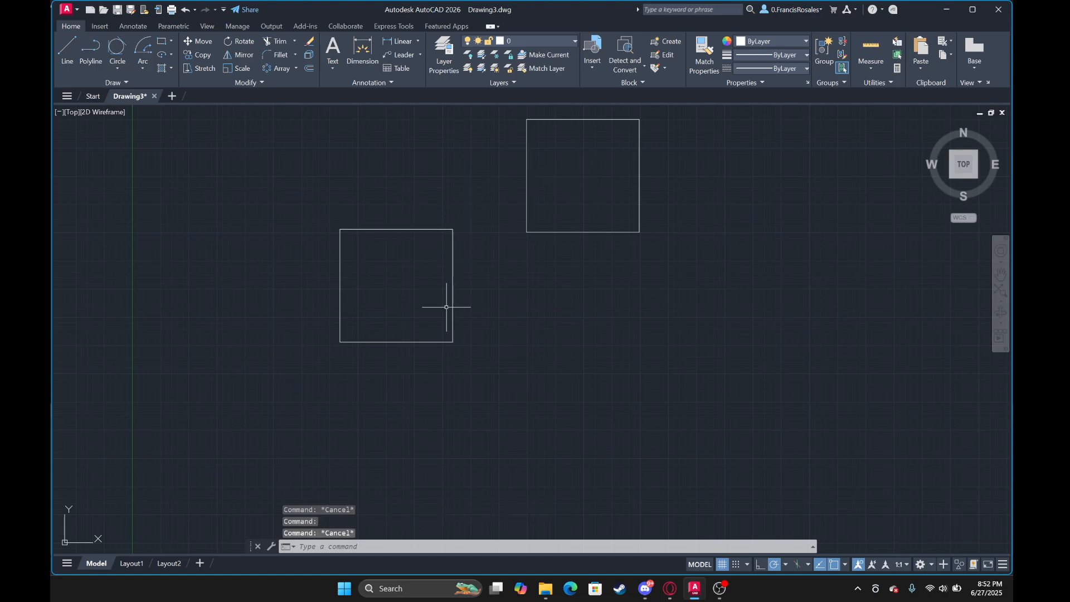
{"action": "left_click", "coordinate": [402, 341]}
{"action": "key", "text": "Escape"}
{"action": "left_click", "coordinate": [398, 230]}
{"action": "key", "text": "Escape"}
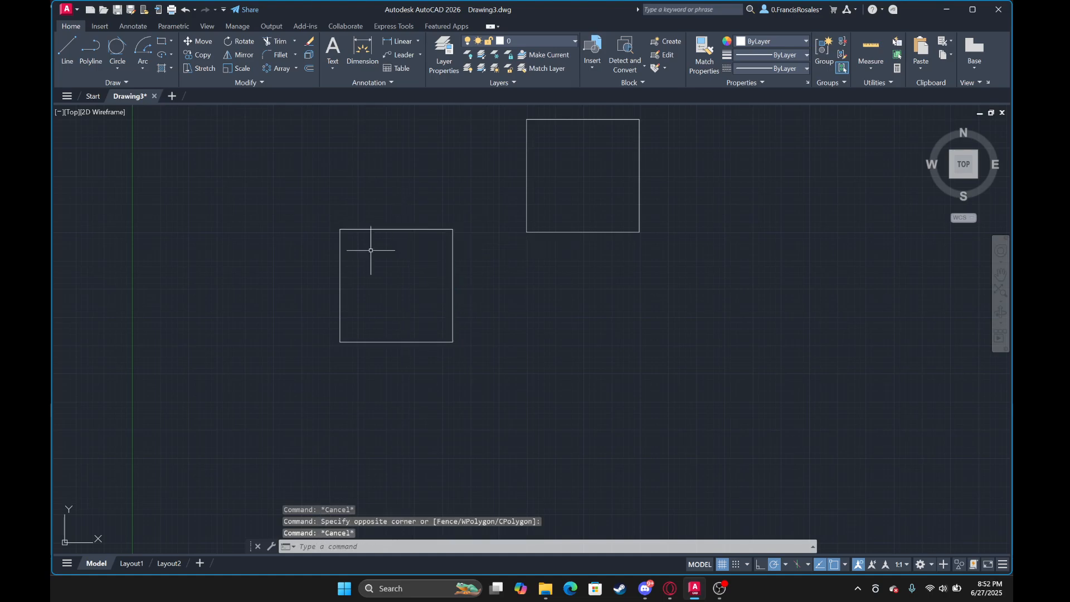
{"action": "left_click", "coordinate": [339, 282]}
{"action": "key", "text": "Escape"}
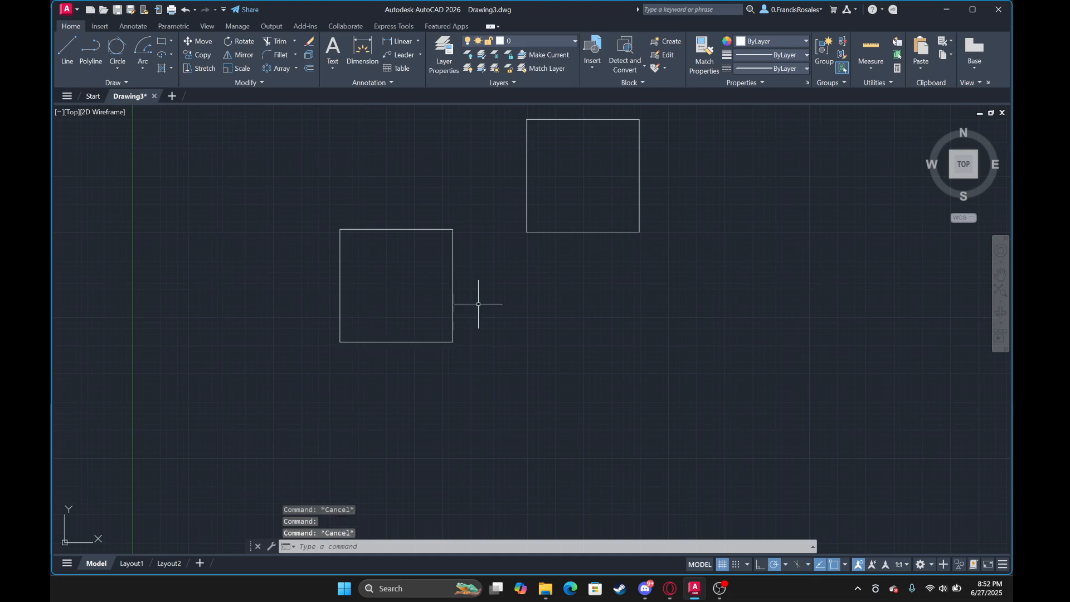
{"action": "left_click", "coordinate": [637, 231]}
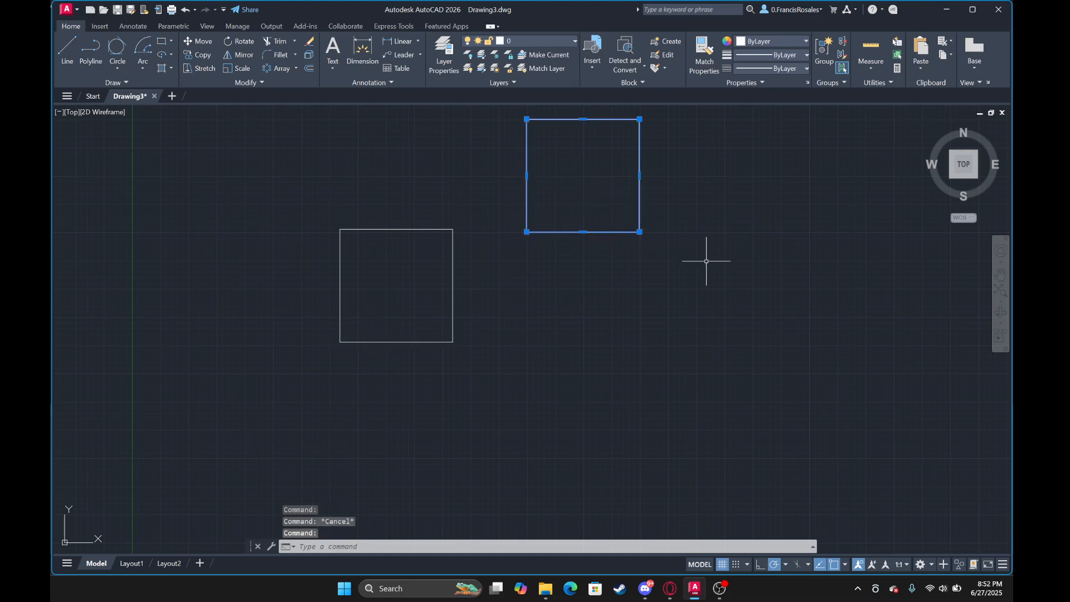
Delete the line-drawn square and the rectangle together using a crossing window.
{"action": "middle_click_drag", "start_coordinate": [642, 184], "coordinate": [561, 299]}
{"action": "scroll", "coordinate": [561, 298], "scroll_direction": "up", "scroll_amount": 2}
{"action": "scroll", "coordinate": [526, 279], "scroll_direction": "down", "scroll_amount": 5}
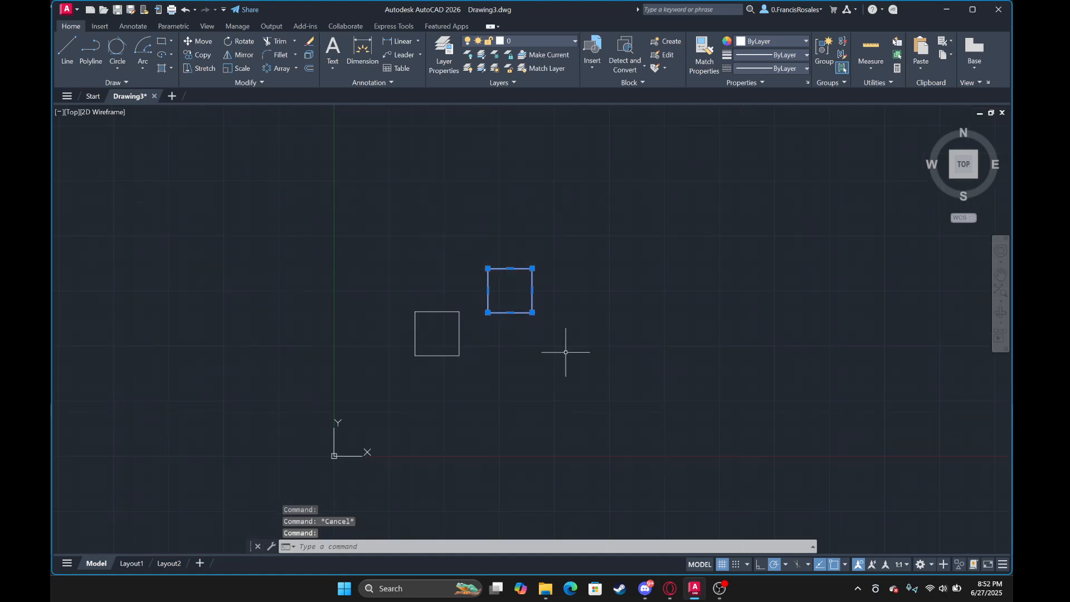
{"action": "left_click", "coordinate": [569, 370]}
{"action": "left_click", "coordinate": [359, 249]}
{"action": "key", "text": "Delete"}
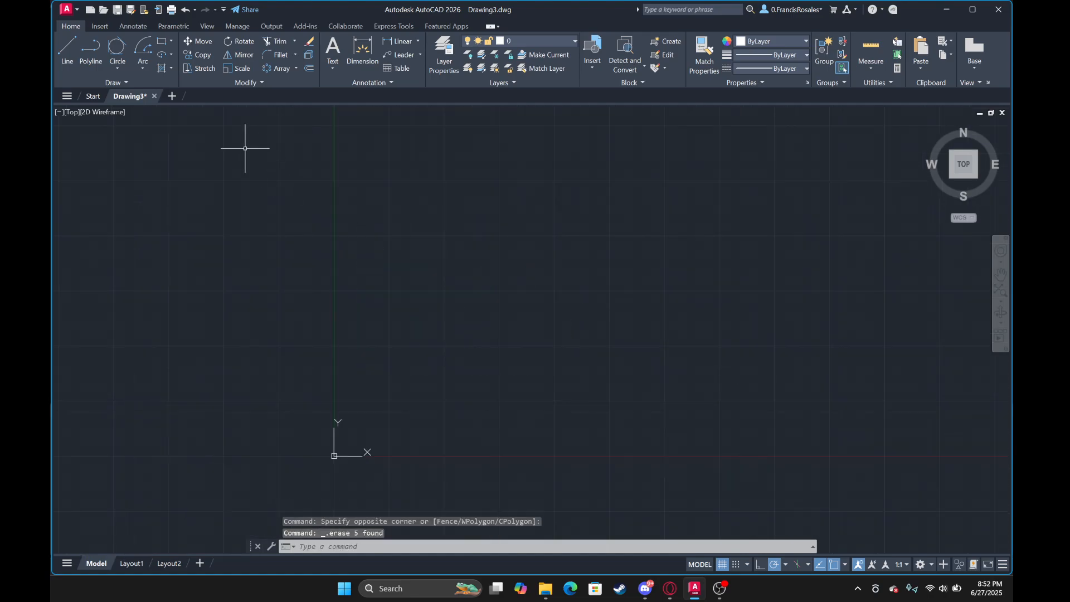
Draw an 8-sided polygon inscribed in a circle, up and to the right of the origin, with one vertex pointing straight up.
{"action": "left_click", "coordinate": [169, 42]}
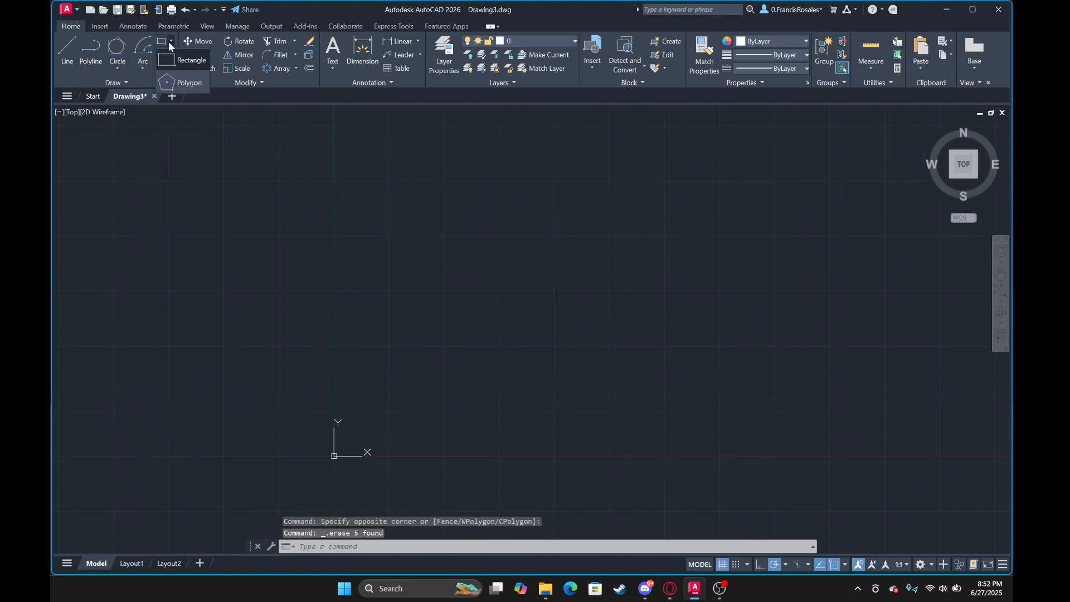
{"action": "left_click", "coordinate": [189, 79]}
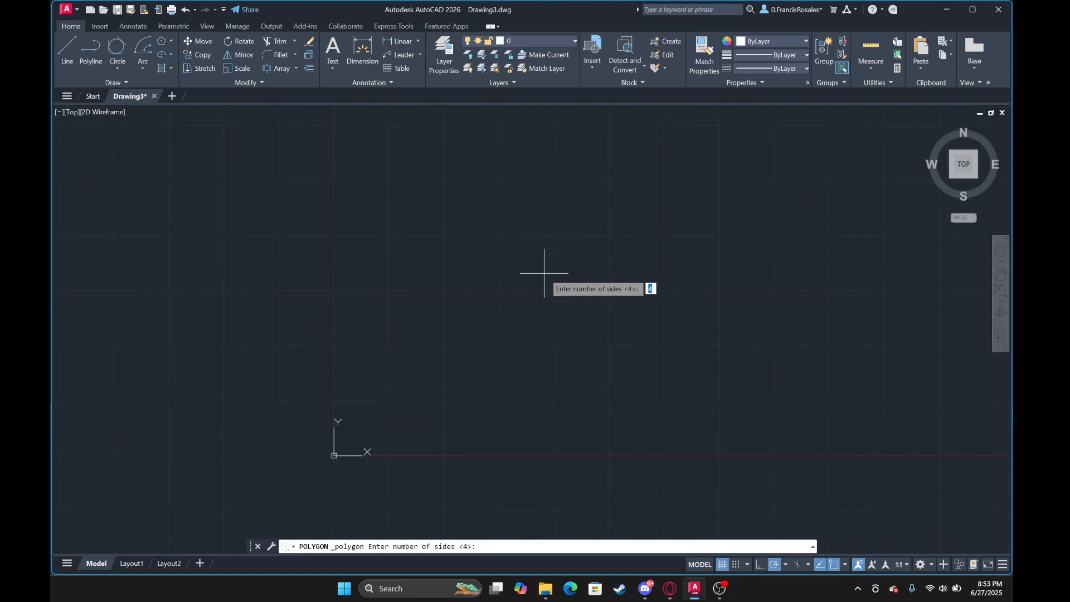
{"action": "type", "text": "8"}
{"action": "key", "text": "Return"}
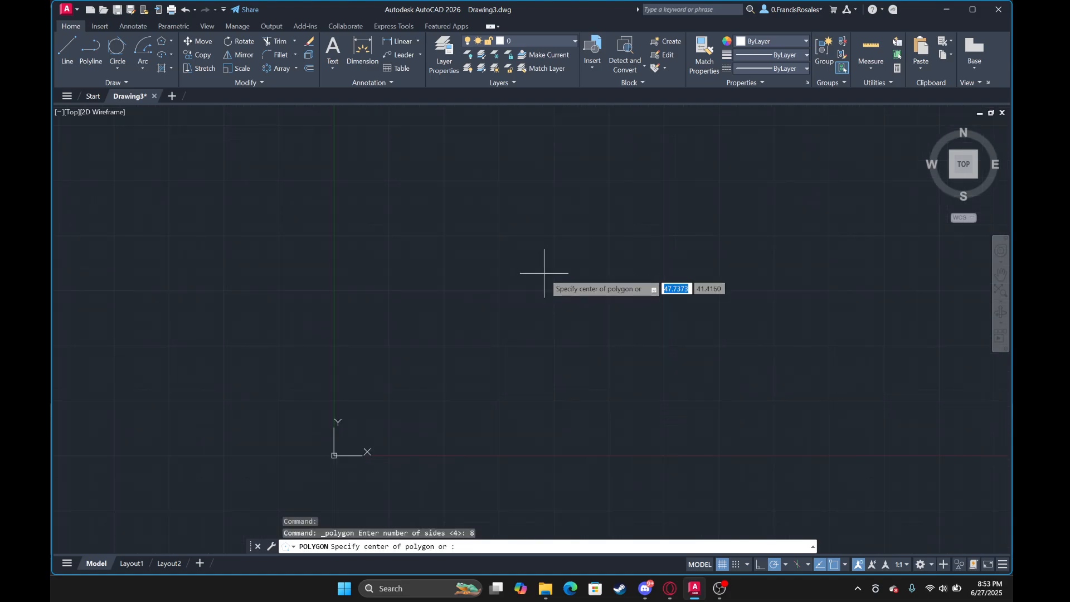
{"action": "scroll", "coordinate": [559, 250], "scroll_direction": "down", "scroll_amount": 2}
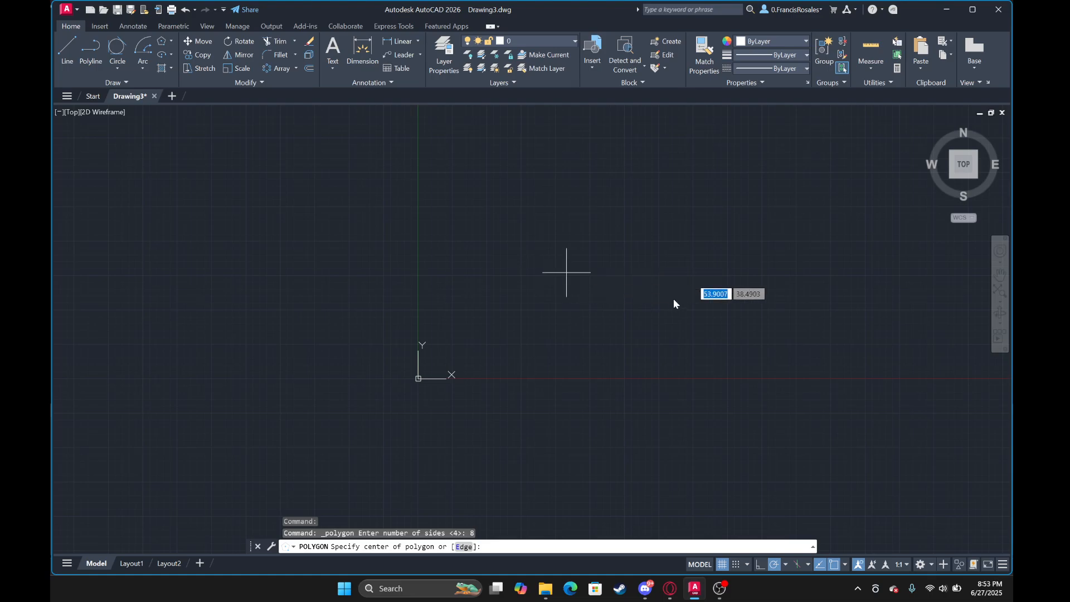
{"action": "left_click", "coordinate": [647, 254]}
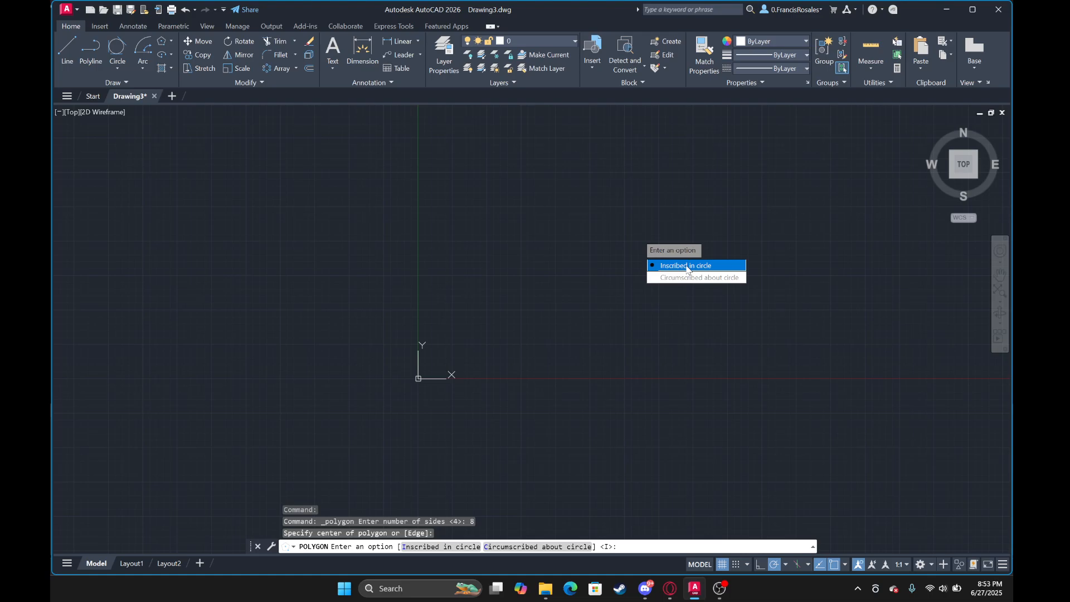
{"action": "left_click", "coordinate": [687, 267]}
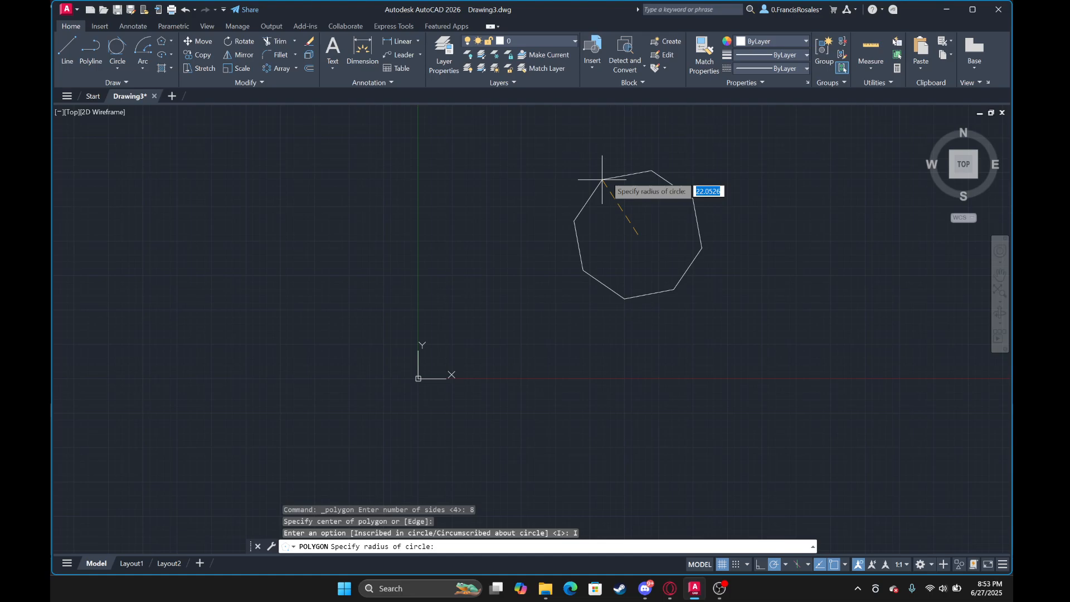
{"action": "left_click", "coordinate": [638, 132]}
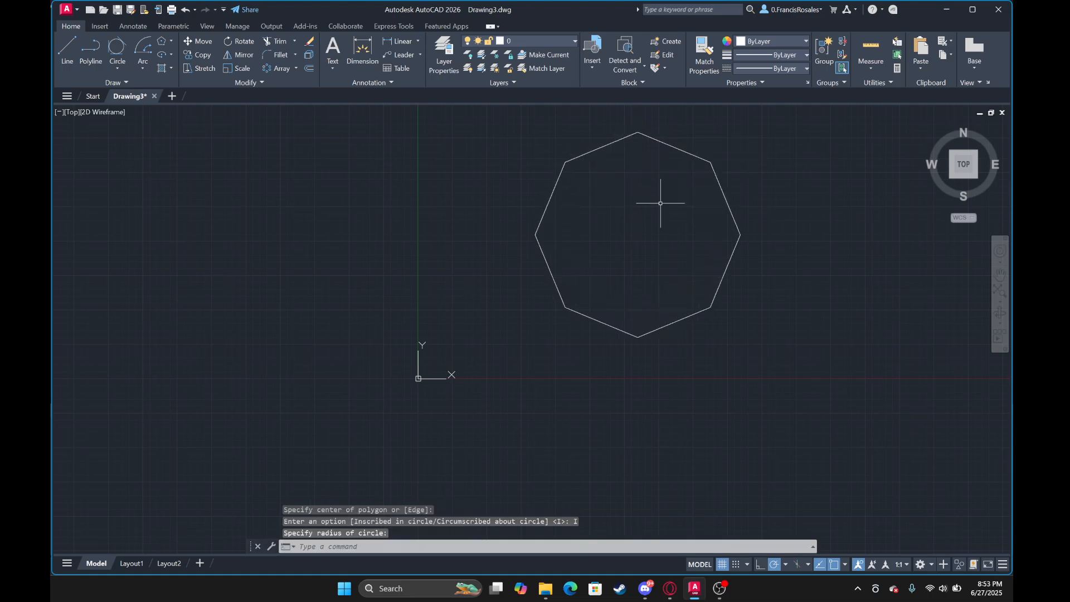
Delete the octagon using a crossing window.
{"action": "middle_click_drag", "start_coordinate": [651, 206], "coordinate": [570, 251]}
{"action": "scroll", "coordinate": [570, 251], "scroll_direction": "up", "scroll_amount": 1}
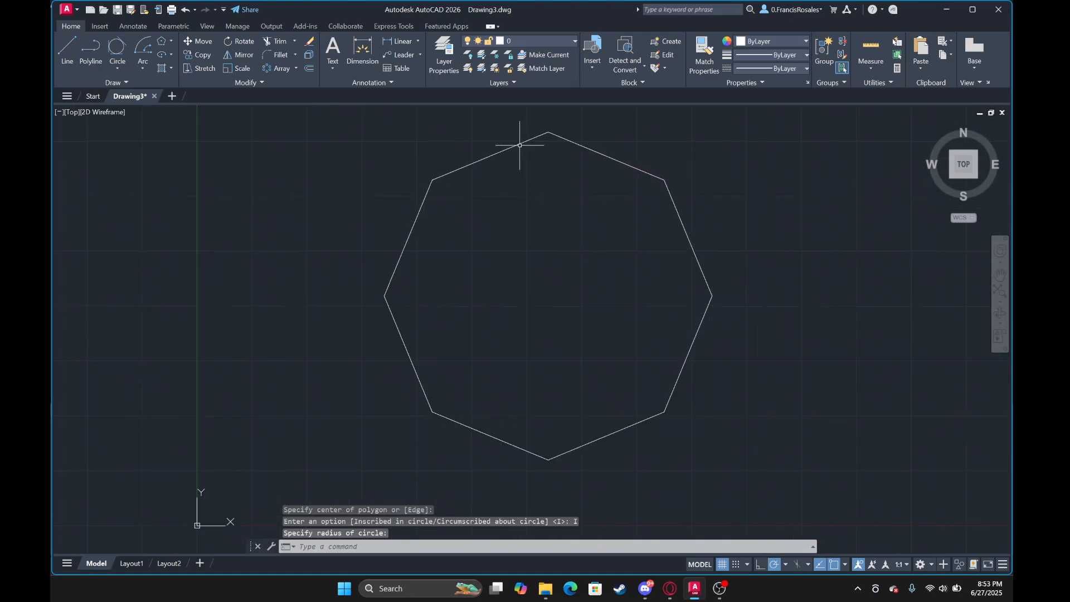
{"action": "left_click", "coordinate": [840, 419]}
{"action": "left_click", "coordinate": [385, 128]}
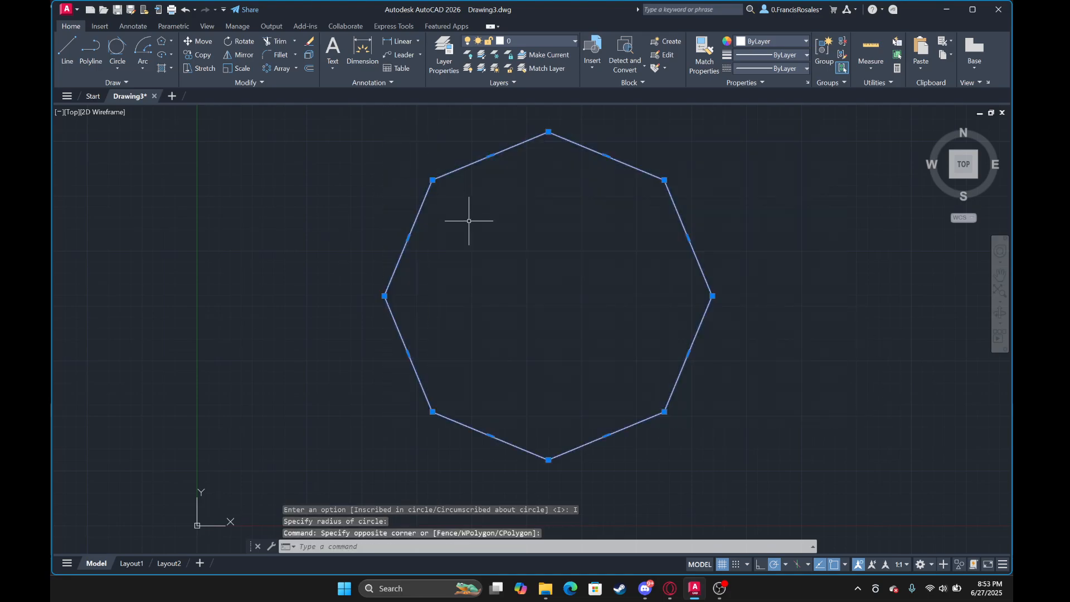
{"action": "key", "text": "Delete"}
Draw a nearly circular ellipse, slightly wider than tall, with the Center method, setting its first axis horizontally.
{"action": "left_click", "coordinate": [172, 55]}
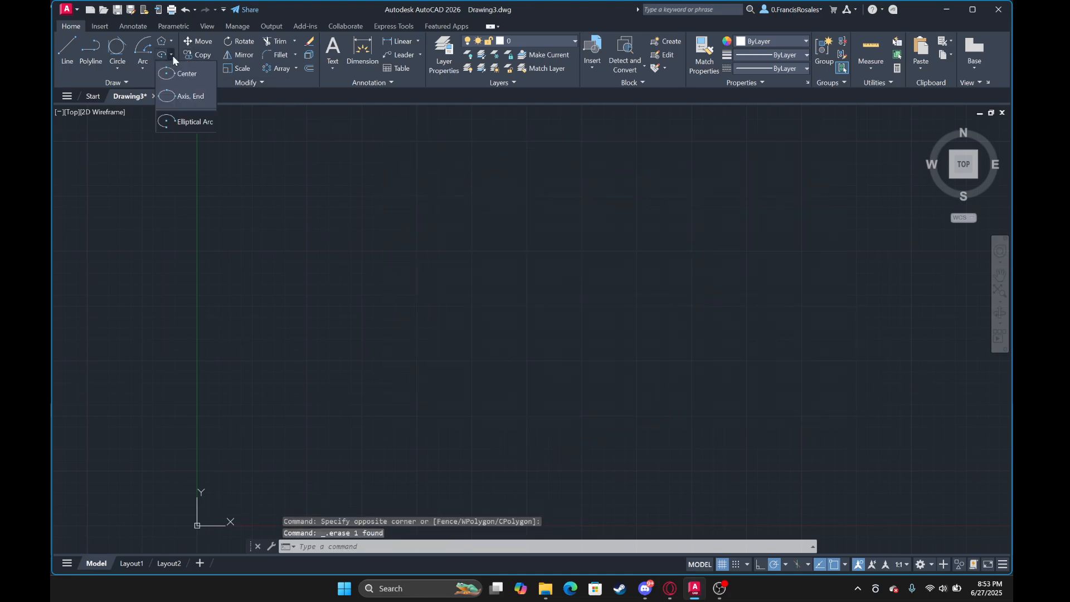
{"action": "left_click", "coordinate": [165, 55]}
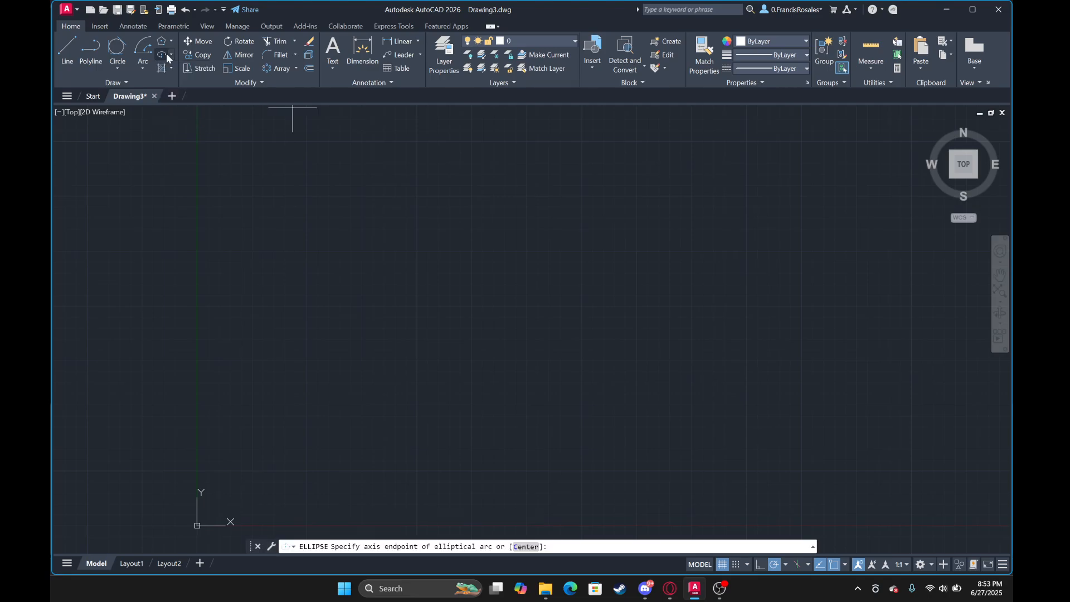
{"action": "left_click", "coordinate": [172, 56]}
{"action": "left_click", "coordinate": [179, 66]}
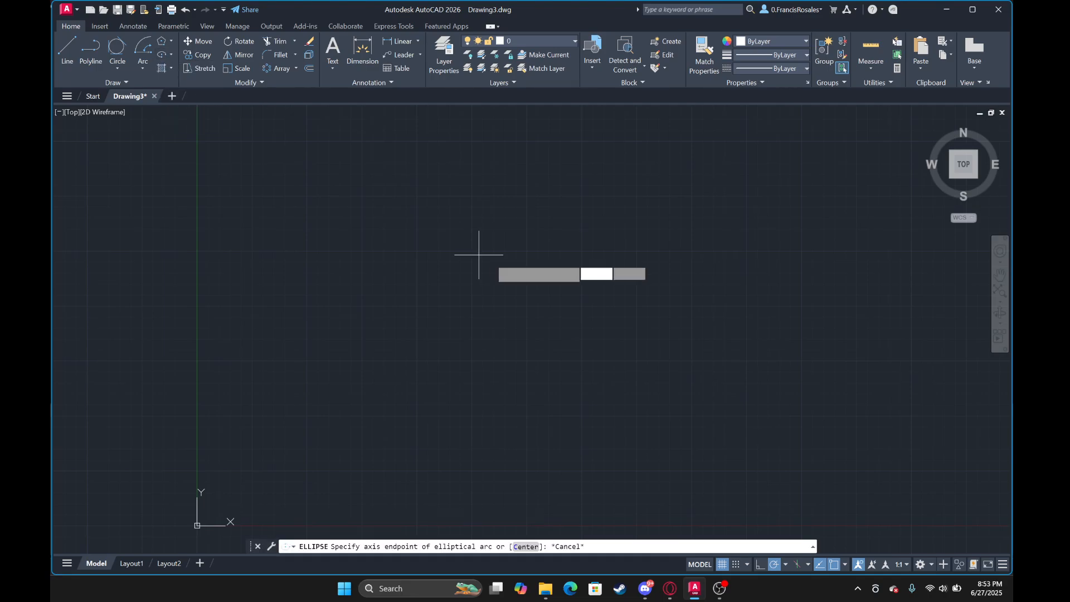
{"action": "left_click", "coordinate": [490, 258]}
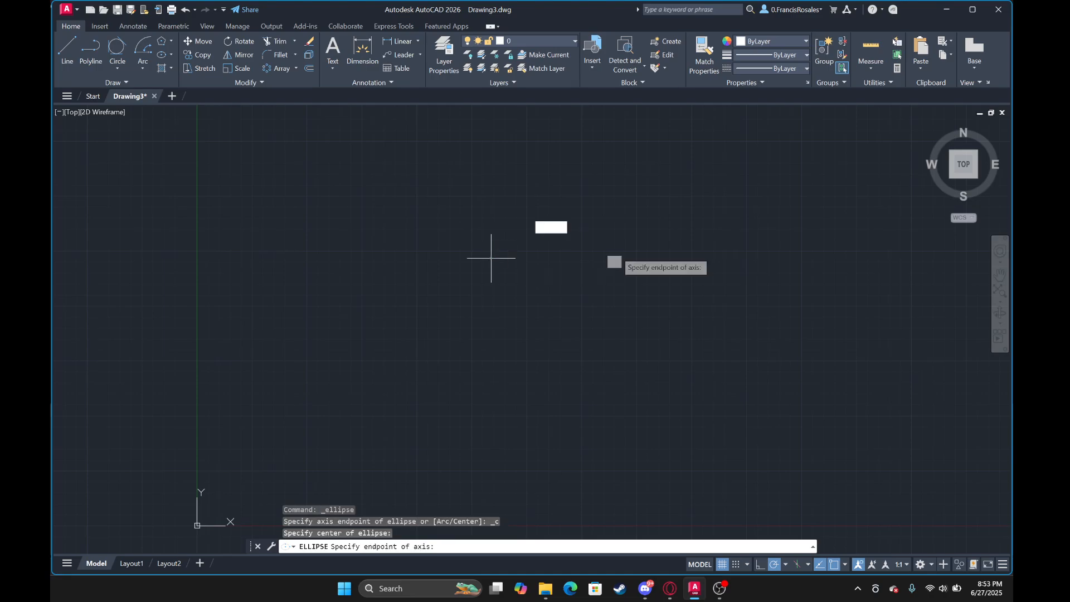
{"action": "left_click", "coordinate": [675, 258]}
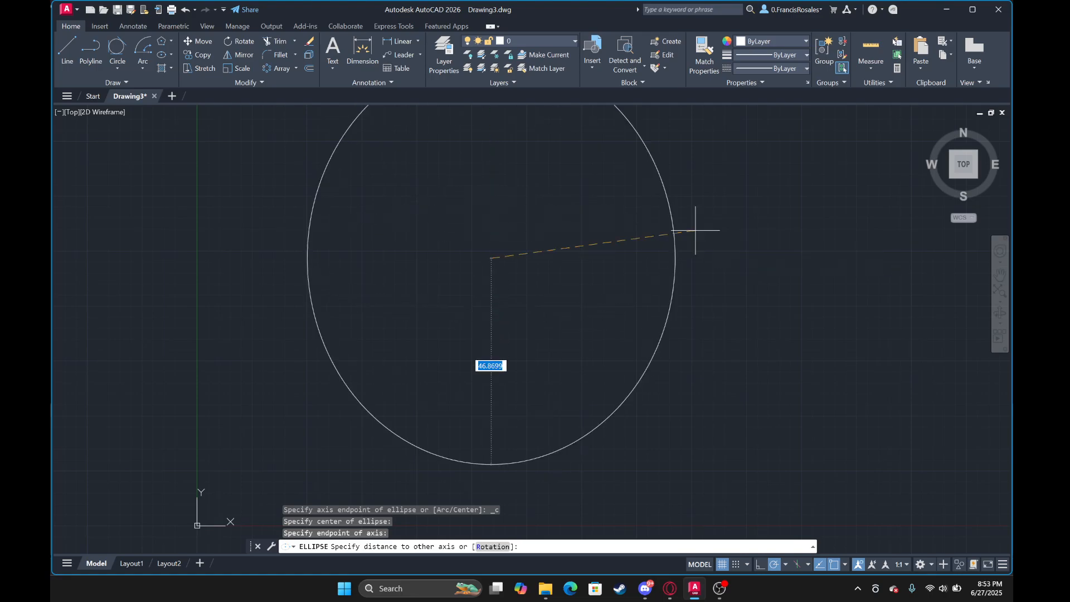
{"action": "key", "text": "Escape"}
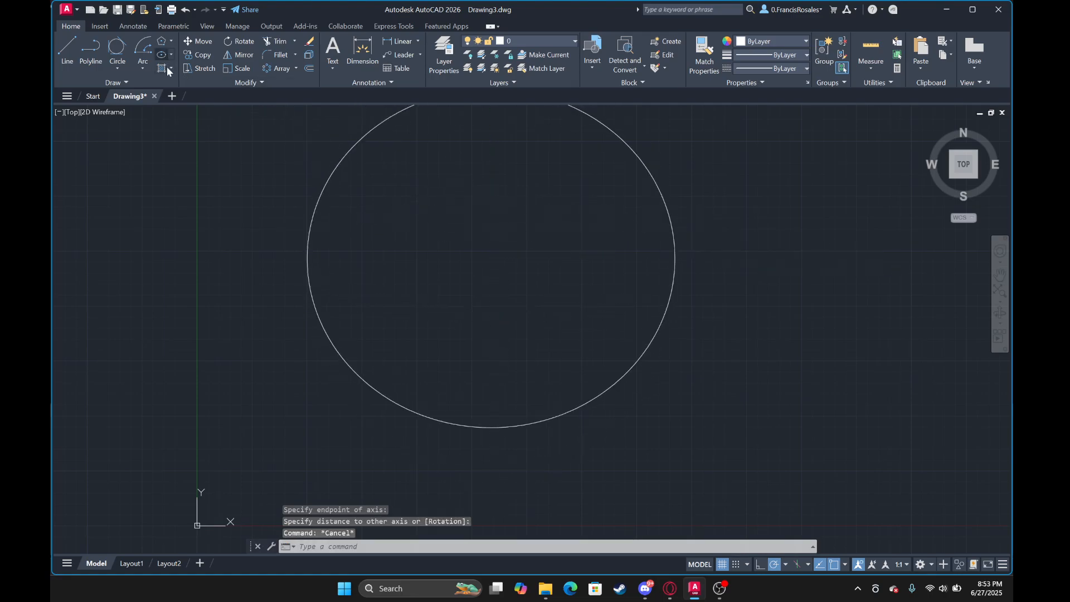
Draw a second ellipse to the right of the first with the Axis, End method, using a horizontal axis and a vertical half-axis of about 26 units.
{"action": "left_click", "coordinate": [161, 55]}
{"action": "left_click", "coordinate": [171, 54]}
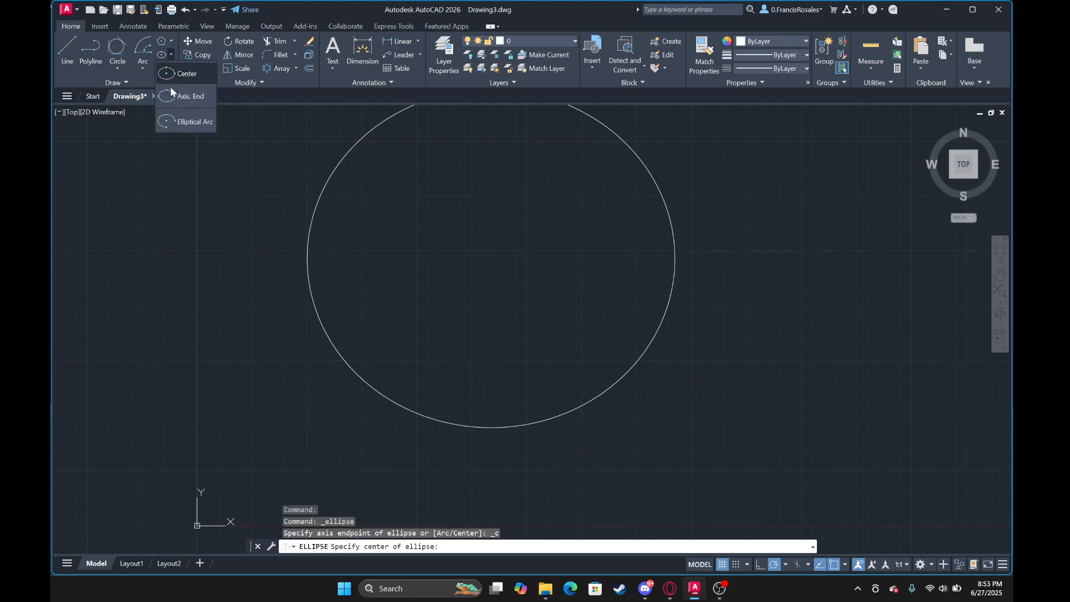
{"action": "left_click", "coordinate": [173, 101]}
{"action": "middle_click_drag", "start_coordinate": [717, 254], "coordinate": [453, 272]}
{"action": "left_click", "coordinate": [647, 283]}
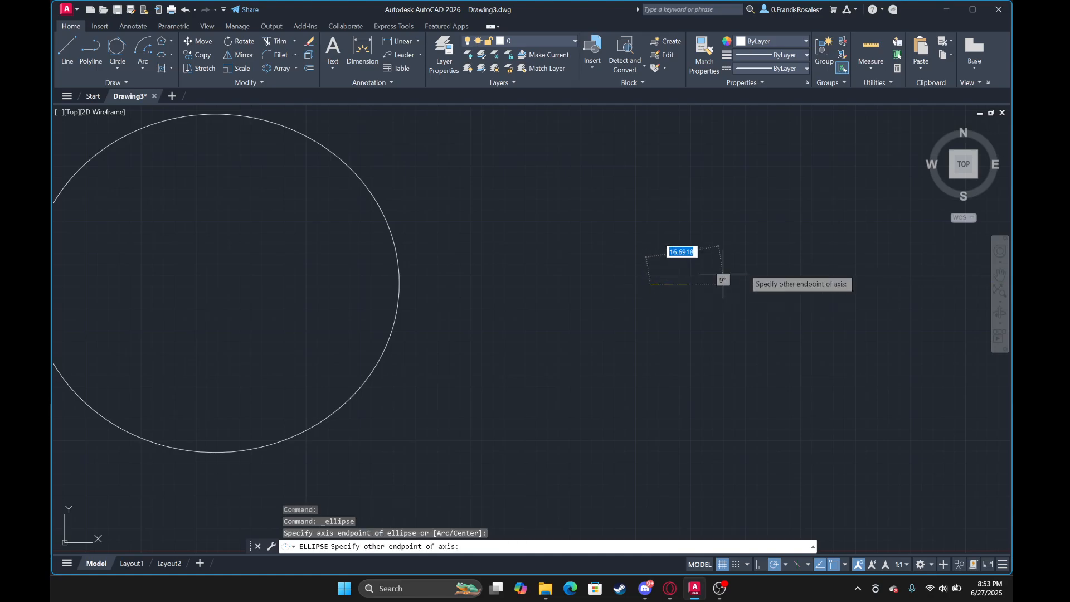
{"action": "middle_click_drag", "start_coordinate": [820, 264], "coordinate": [513, 264]}
{"action": "left_click", "coordinate": [655, 265]}
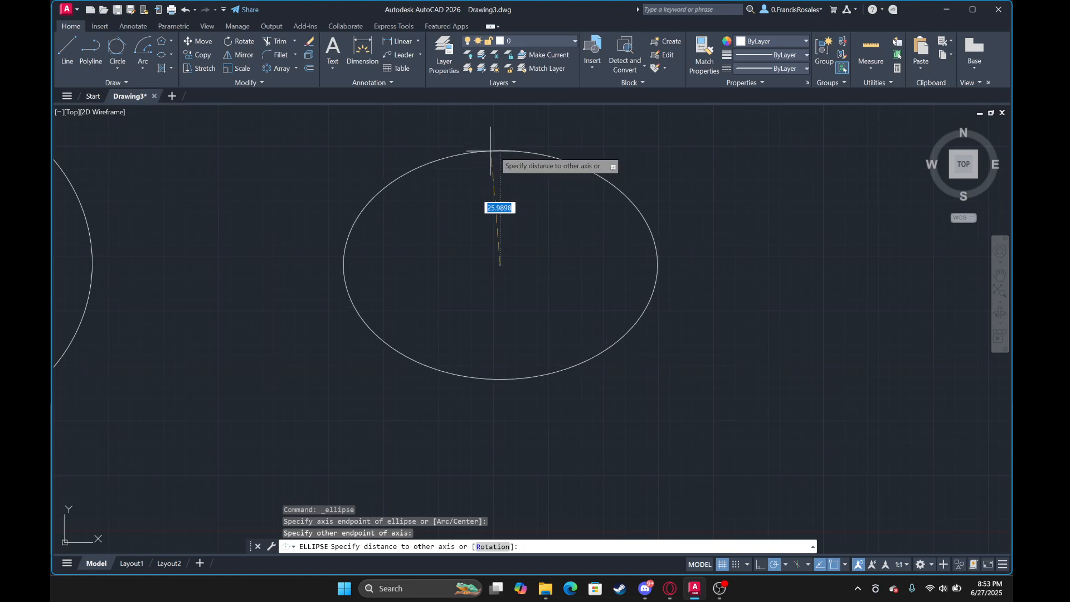
{"action": "left_click", "coordinate": [500, 150]}
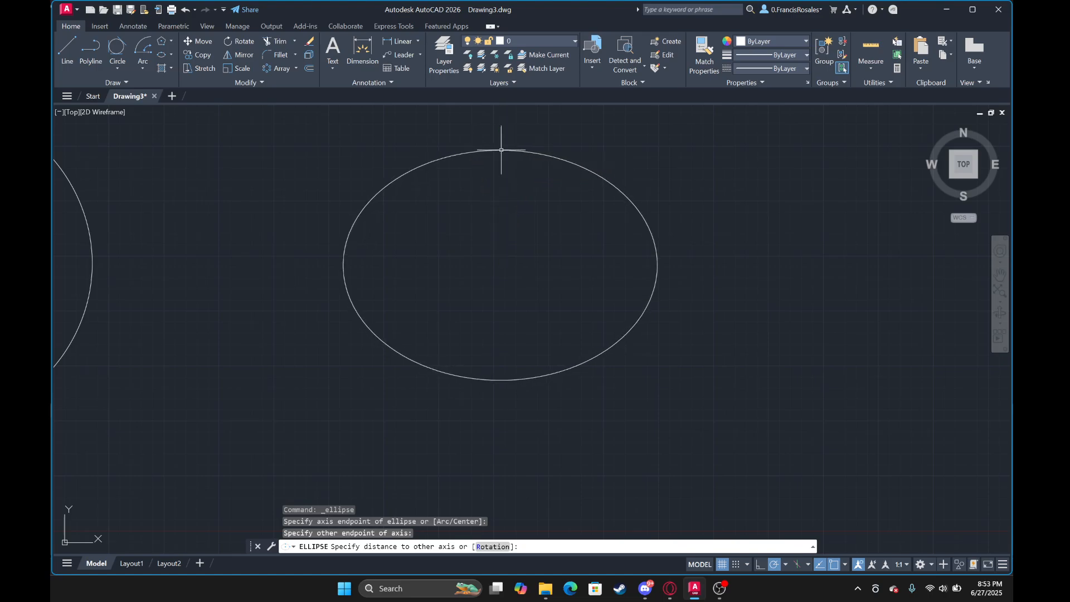
Try to draw an elliptical arc below the two ellipses, on a horizontal axis about 71 units long.
{"action": "scroll", "coordinate": [566, 159], "scroll_direction": "down", "scroll_amount": 4}
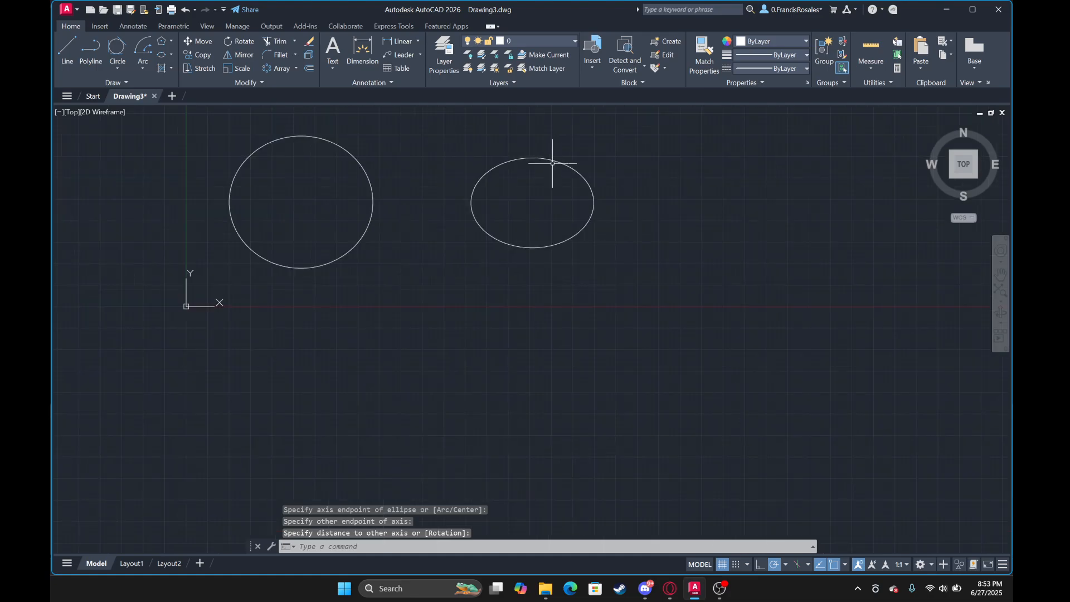
{"action": "middle_click_drag", "start_coordinate": [453, 203], "coordinate": [528, 270]}
{"action": "left_click", "coordinate": [170, 54]}
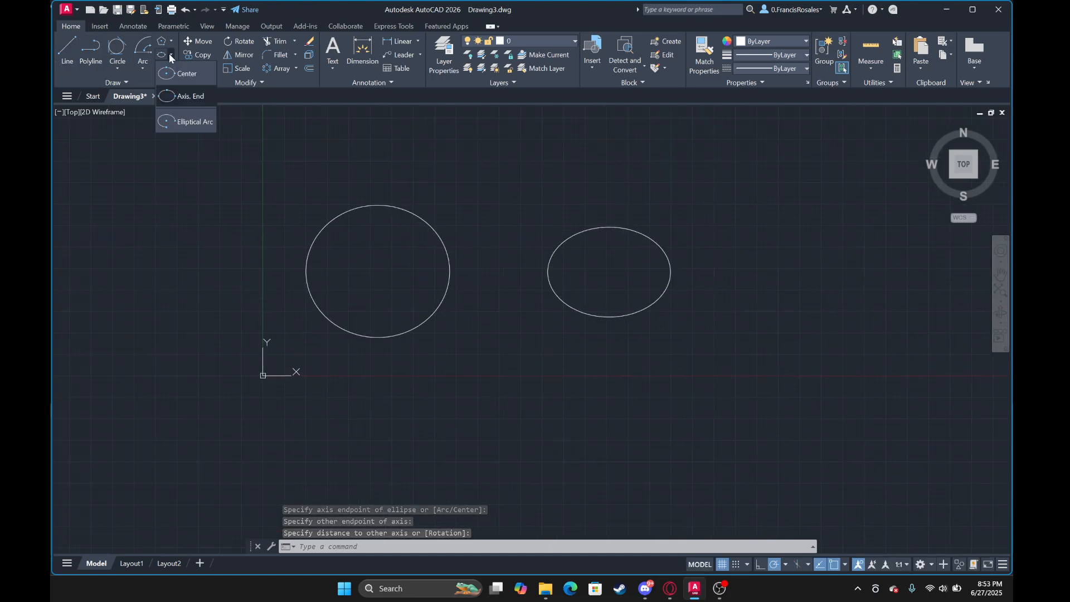
{"action": "middle_click_drag", "start_coordinate": [538, 207], "coordinate": [406, 182]}
{"action": "middle_click_drag", "start_coordinate": [422, 361], "coordinate": [624, 253]}
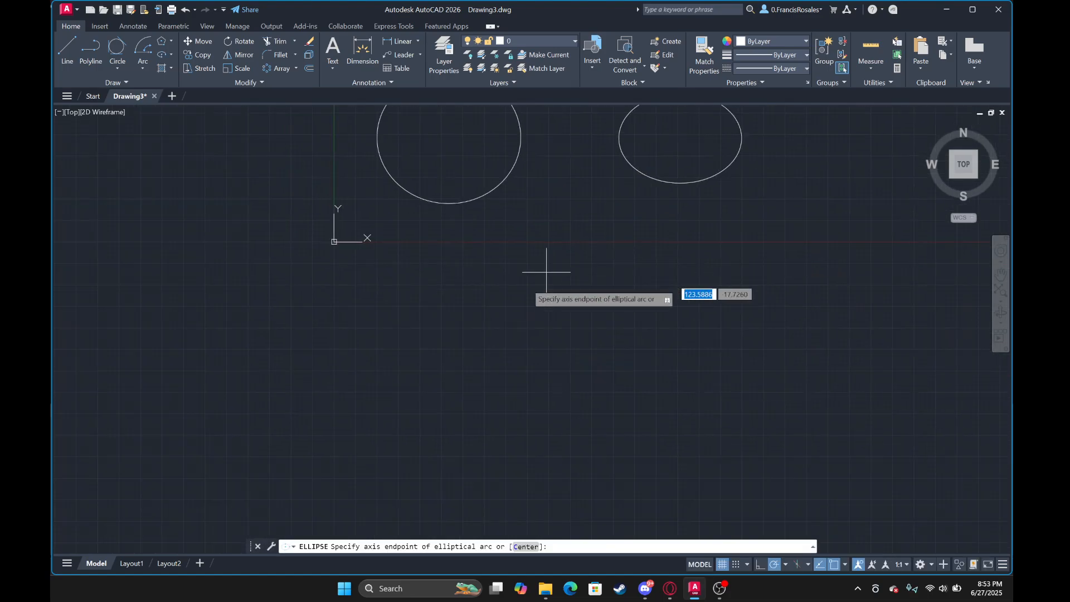
{"action": "scroll", "coordinate": [520, 300], "scroll_direction": "up", "scroll_amount": 2}
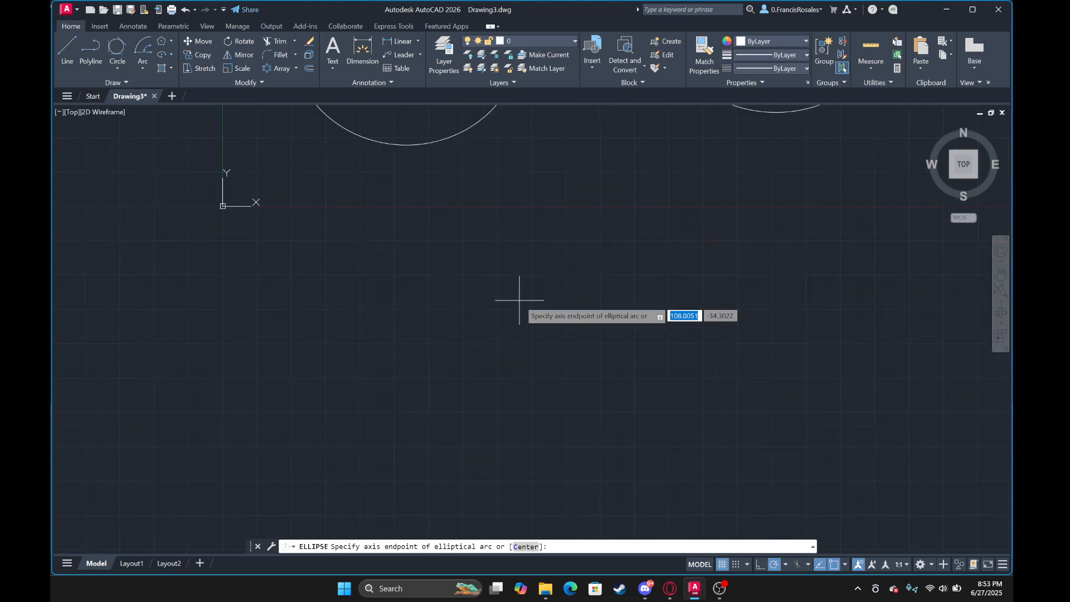
{"action": "left_click", "coordinate": [517, 298]}
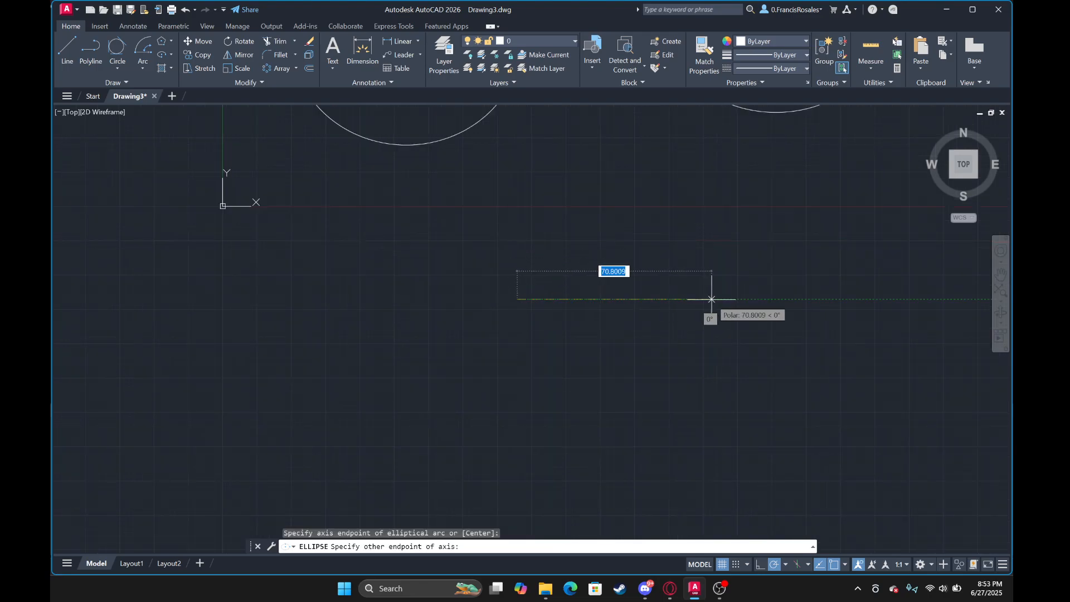
{"action": "left_click", "coordinate": [712, 299]}
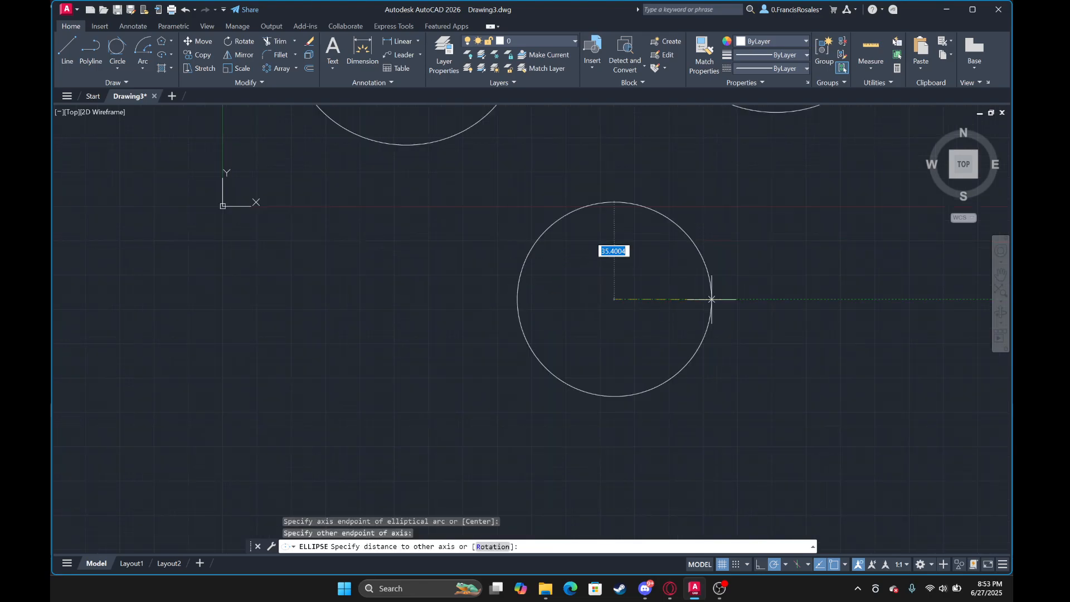
{"action": "left_click", "coordinate": [677, 293]}
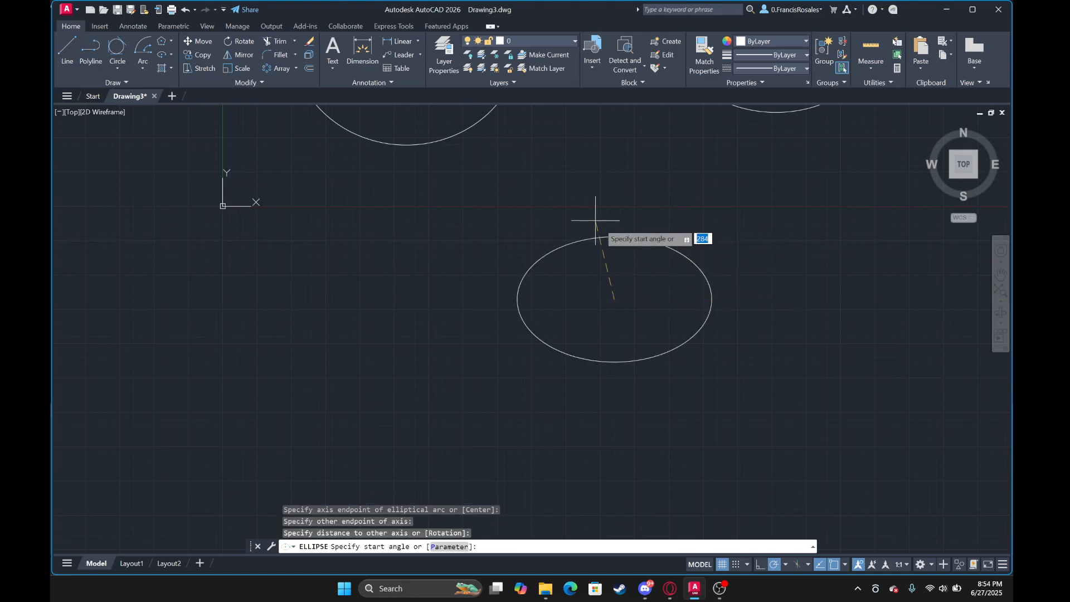
{"action": "left_click", "coordinate": [691, 306]}
{"action": "scroll", "coordinate": [685, 312], "scroll_direction": "up", "scroll_amount": 2}
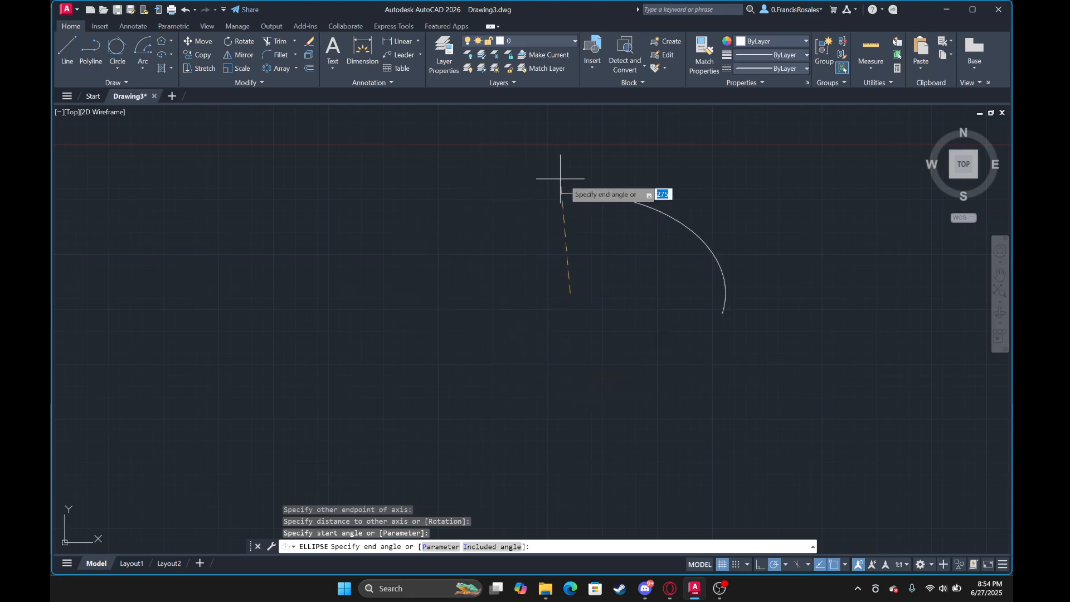
{"action": "key", "text": "Escape"}
Delete both ellipses together using a crossing window.
{"action": "scroll", "coordinate": [484, 439], "scroll_direction": "down", "scroll_amount": 5}
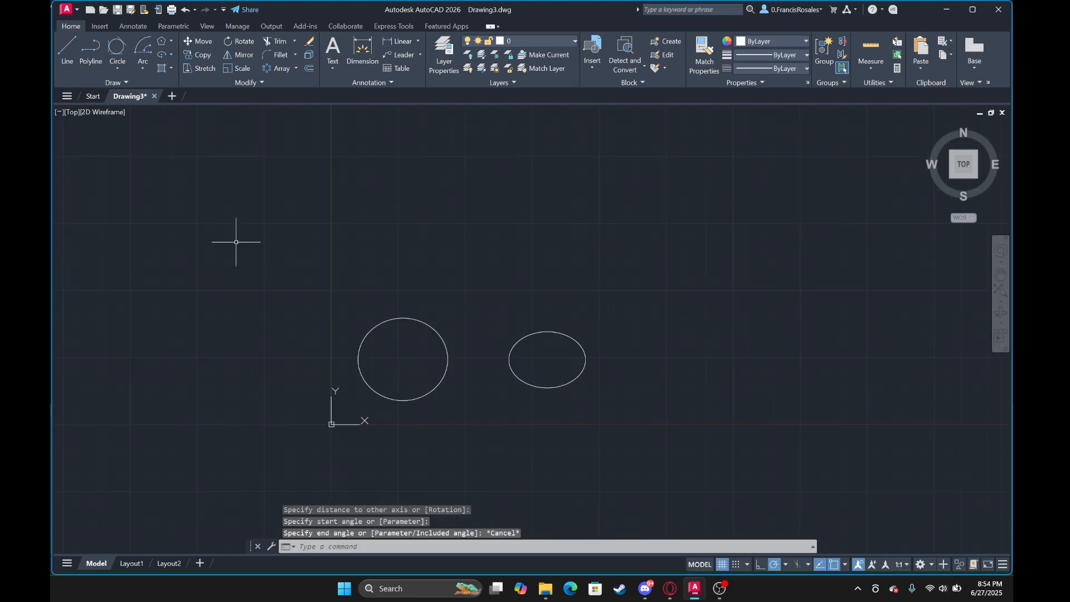
{"action": "left_click", "coordinate": [143, 65]}
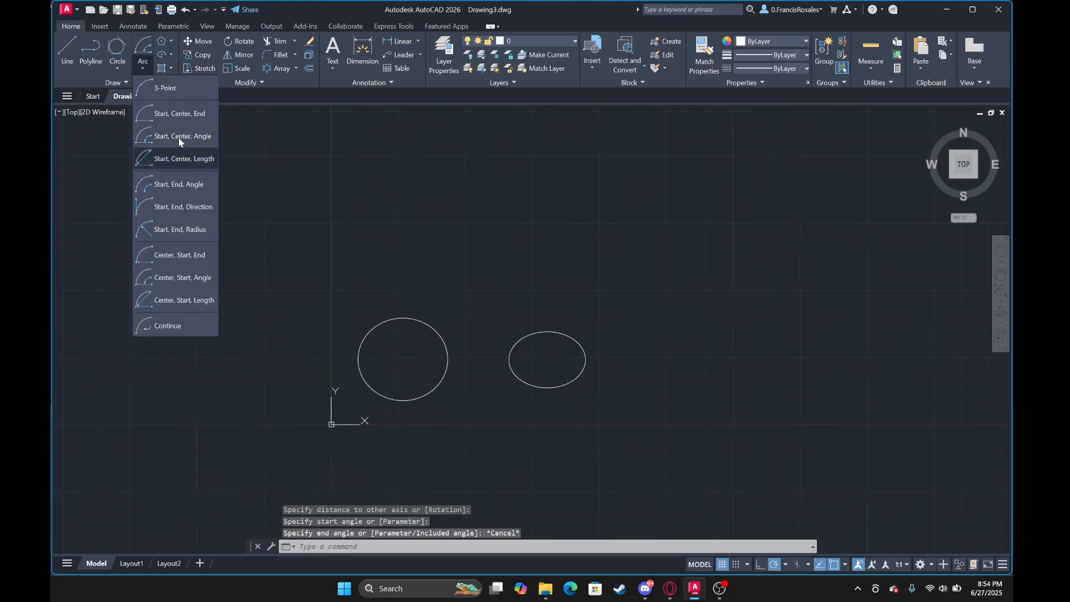
{"action": "scroll", "coordinate": [599, 387], "scroll_direction": "up", "scroll_amount": 2}
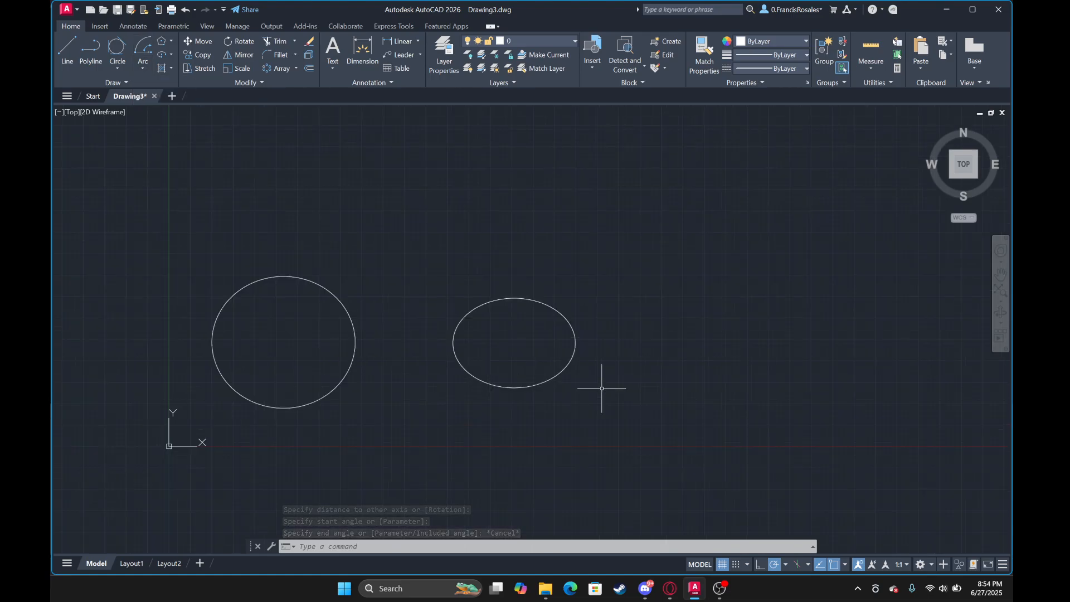
{"action": "left_click", "coordinate": [595, 385]}
{"action": "left_click", "coordinate": [191, 277]}
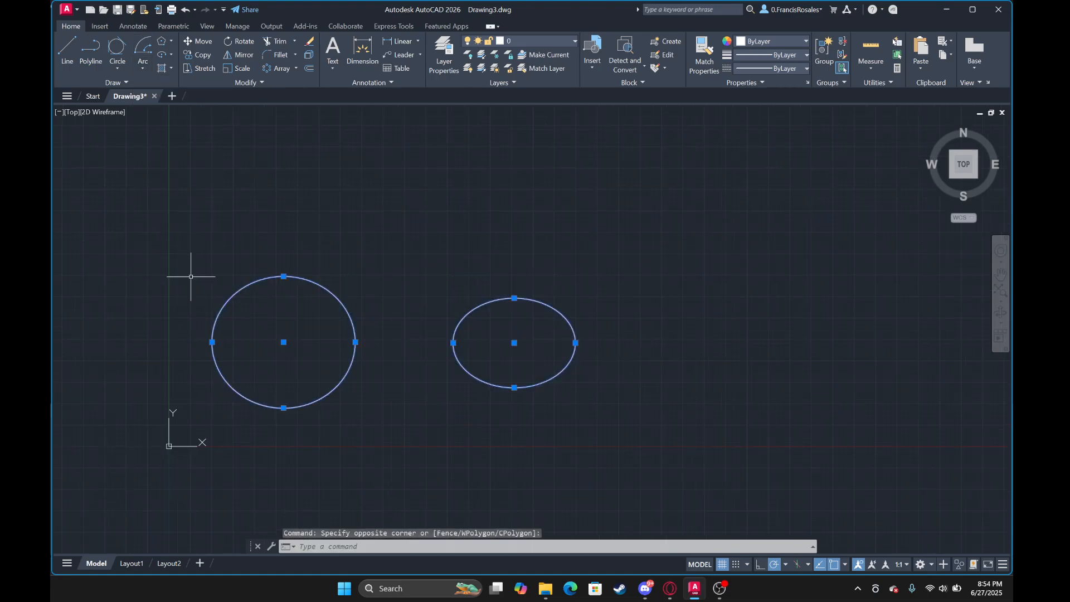
{"action": "key", "text": "Delete"}
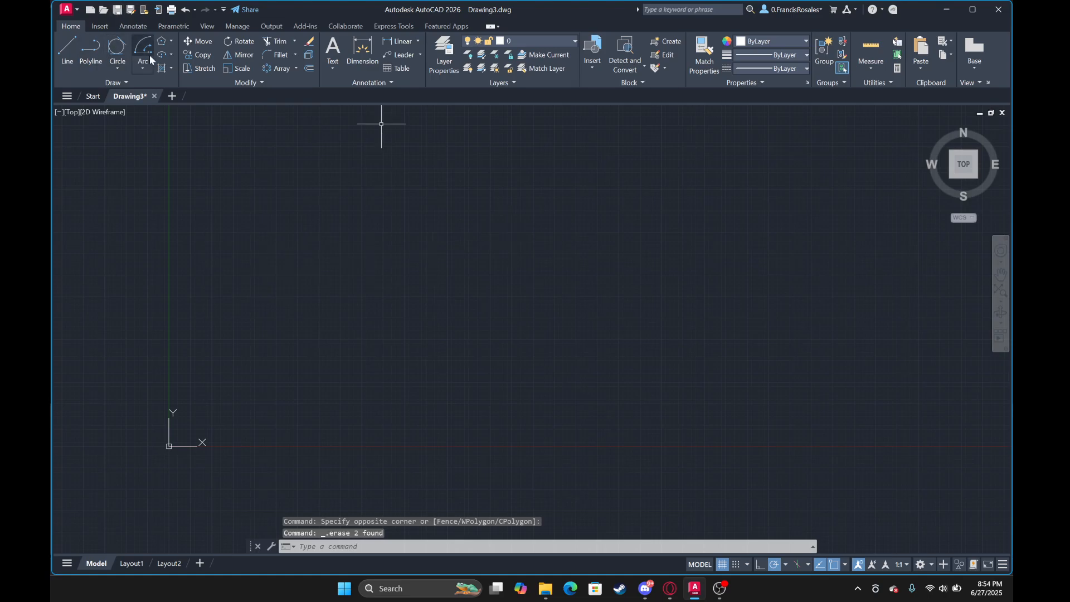
Draw a wide, low rectangle above and to the right of the origin.
{"action": "left_click", "coordinate": [171, 68]}
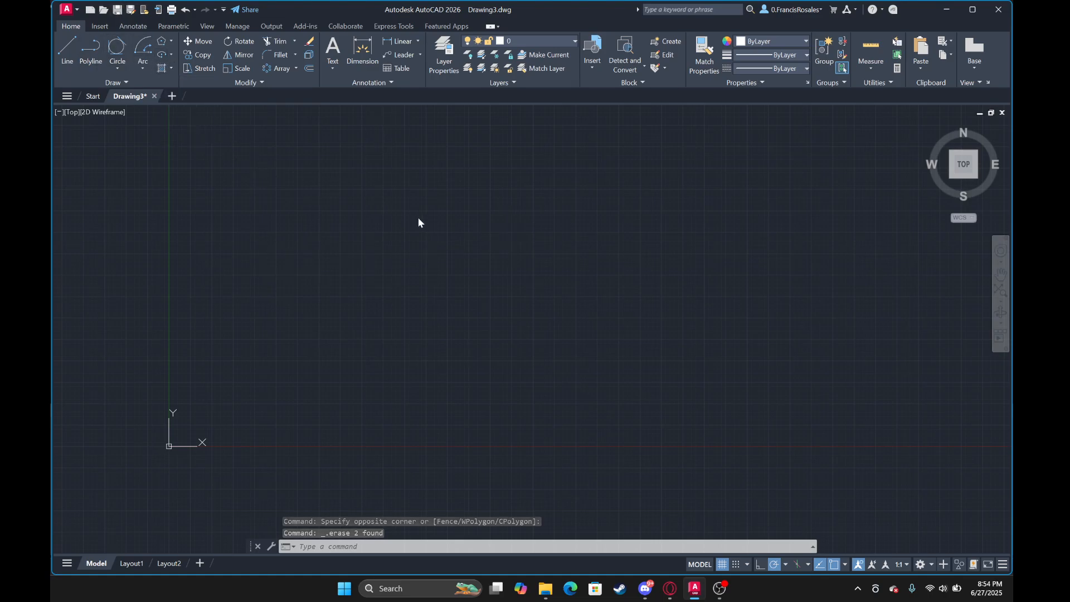
{"action": "scroll", "coordinate": [460, 223], "scroll_direction": "down", "scroll_amount": 1}
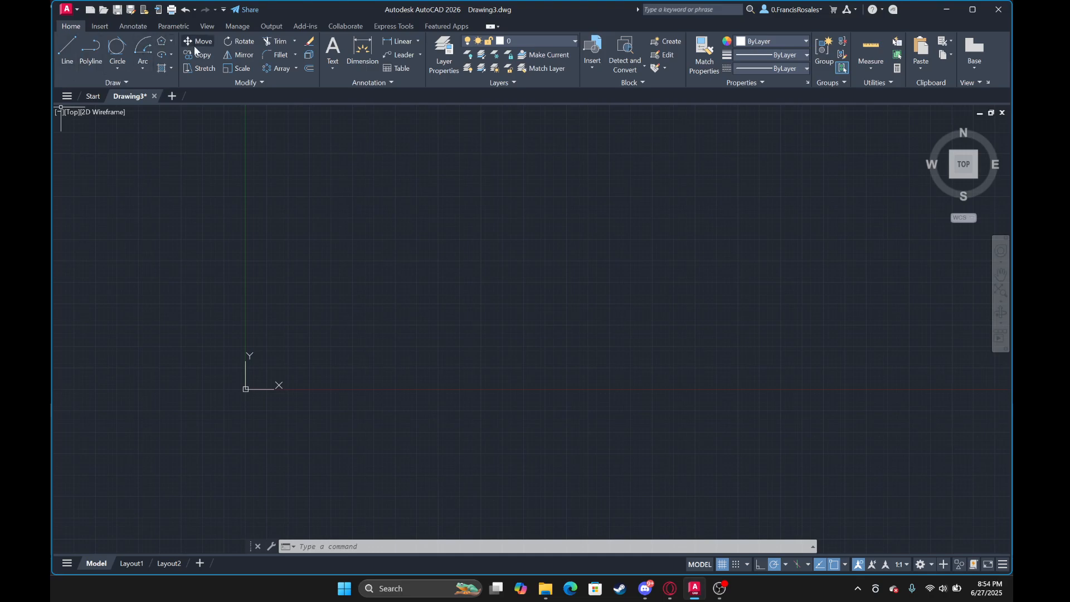
{"action": "left_click", "coordinate": [171, 42]}
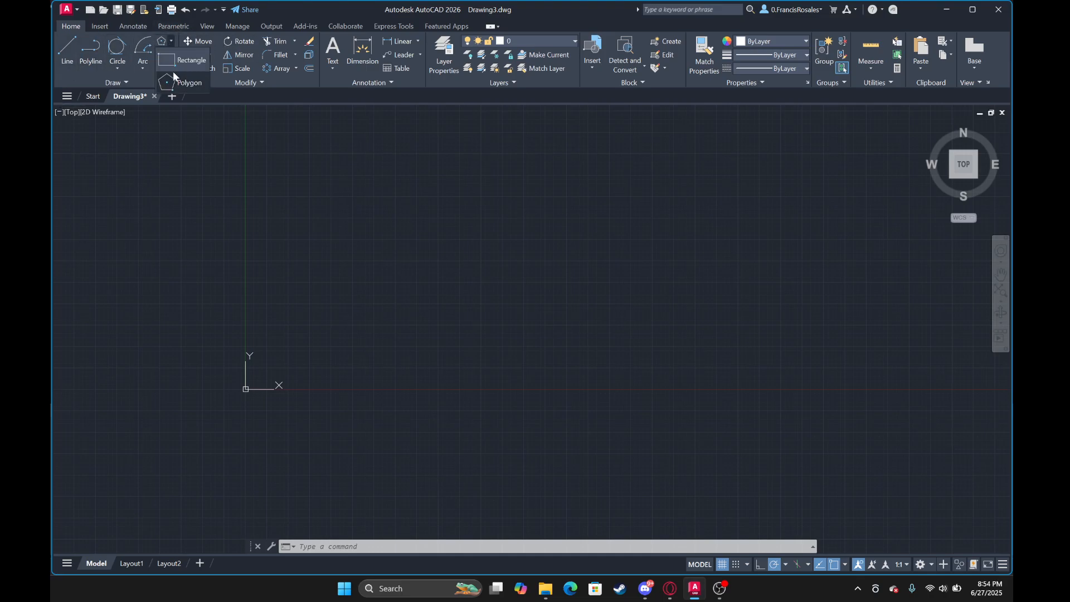
{"action": "left_click", "coordinate": [169, 56]}
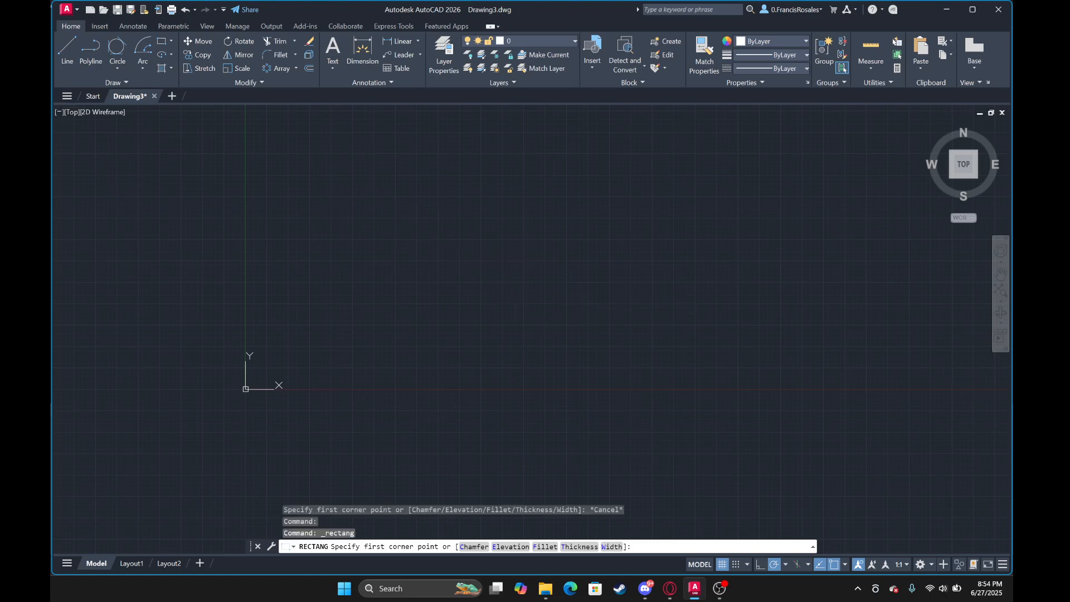
{"action": "left_click", "coordinate": [498, 286]}
{"action": "left_click", "coordinate": [757, 327]}
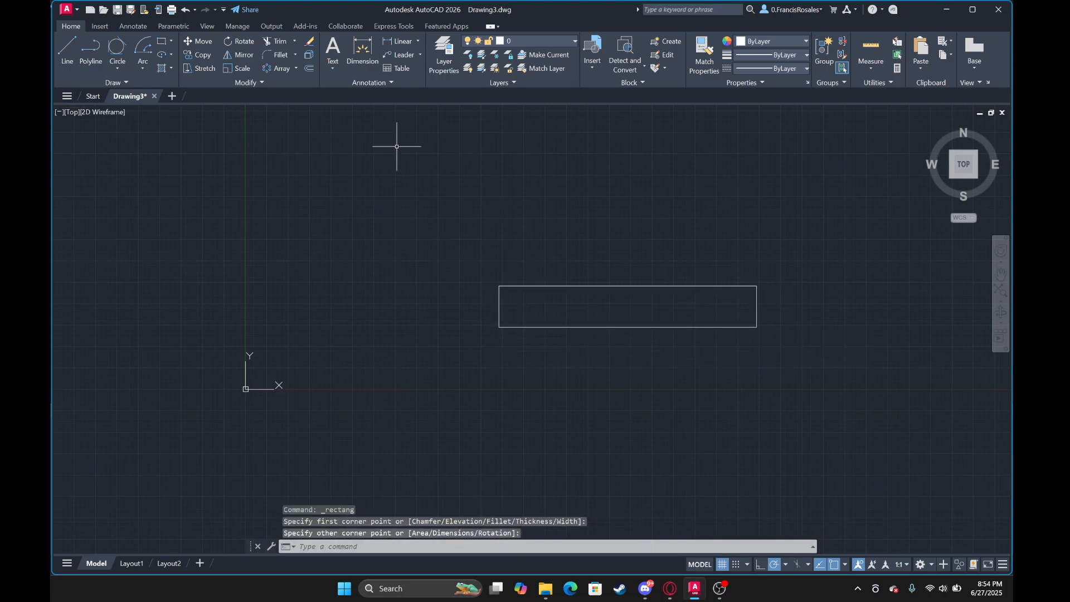
Draw three connected lines forming a tall box that stands on the rectangle's upper edge near its right end.
{"action": "left_click", "coordinate": [74, 43]}
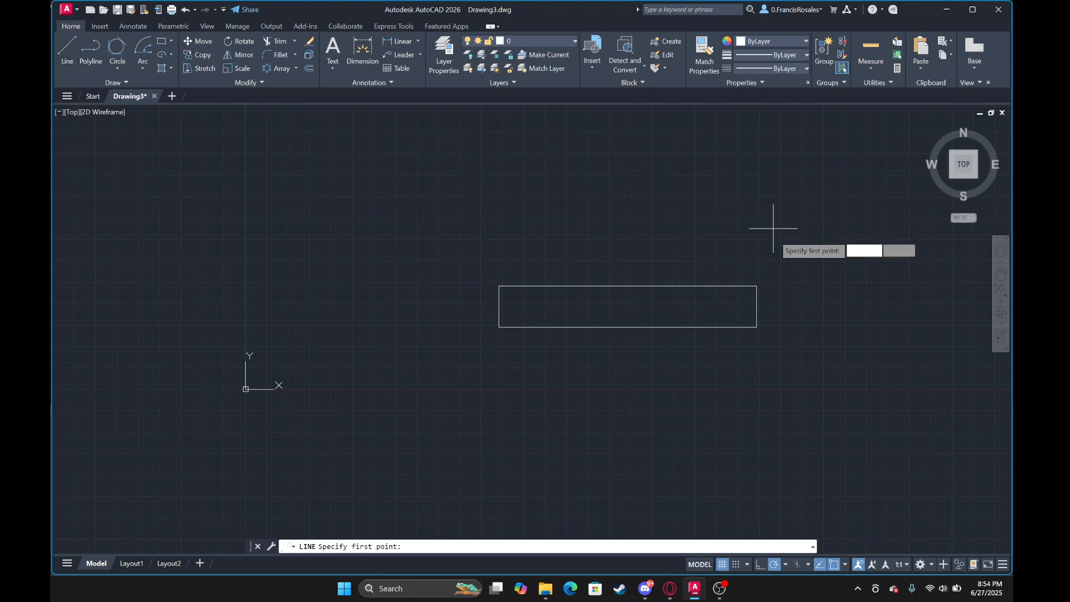
{"action": "left_click", "coordinate": [725, 286]}
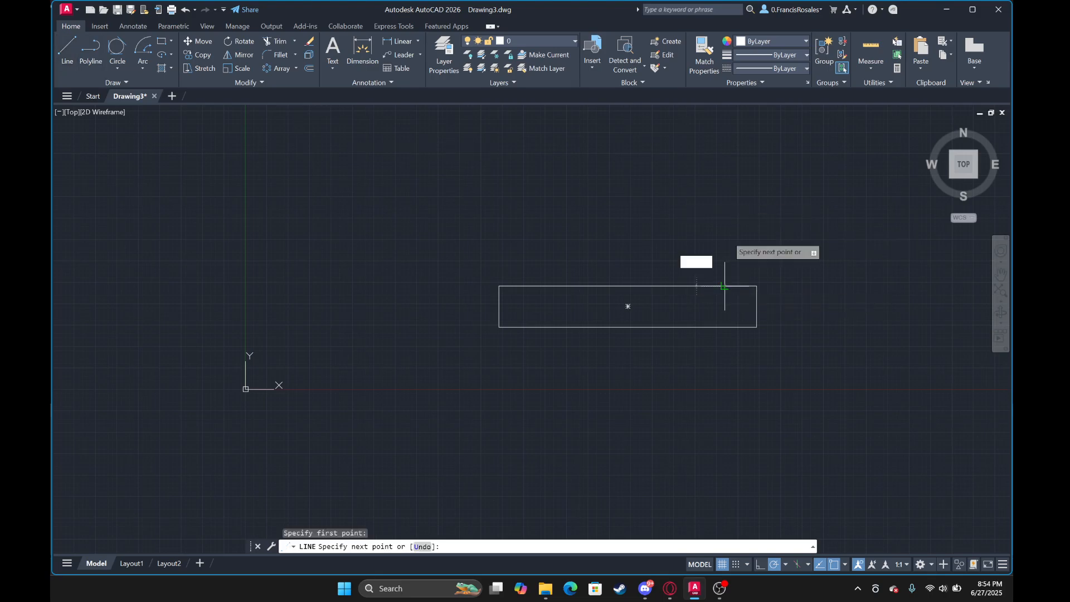
{"action": "left_click", "coordinate": [725, 184]}
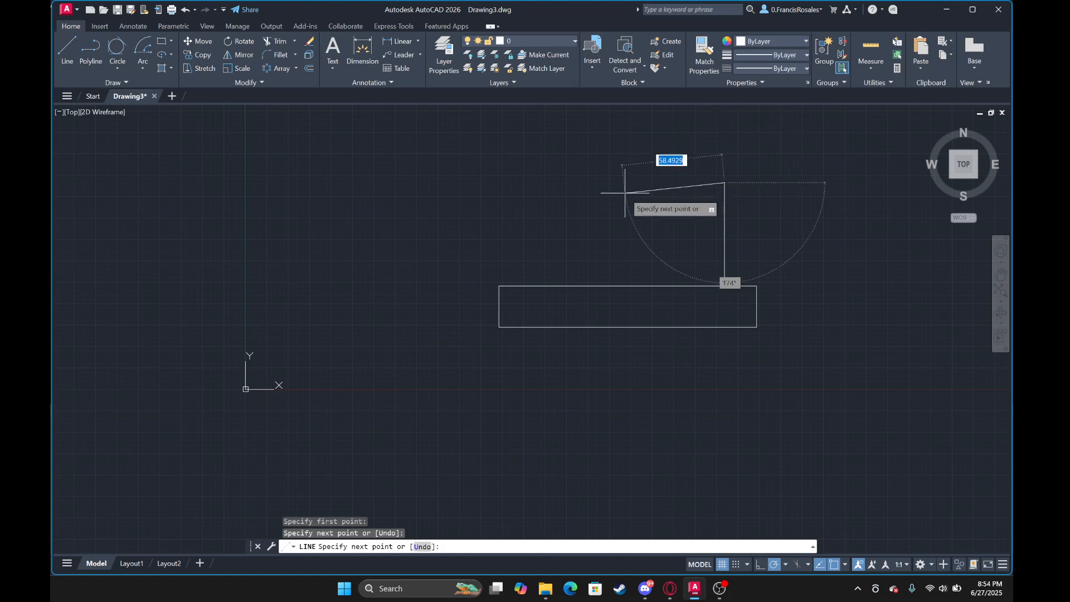
{"action": "left_click", "coordinate": [645, 181]}
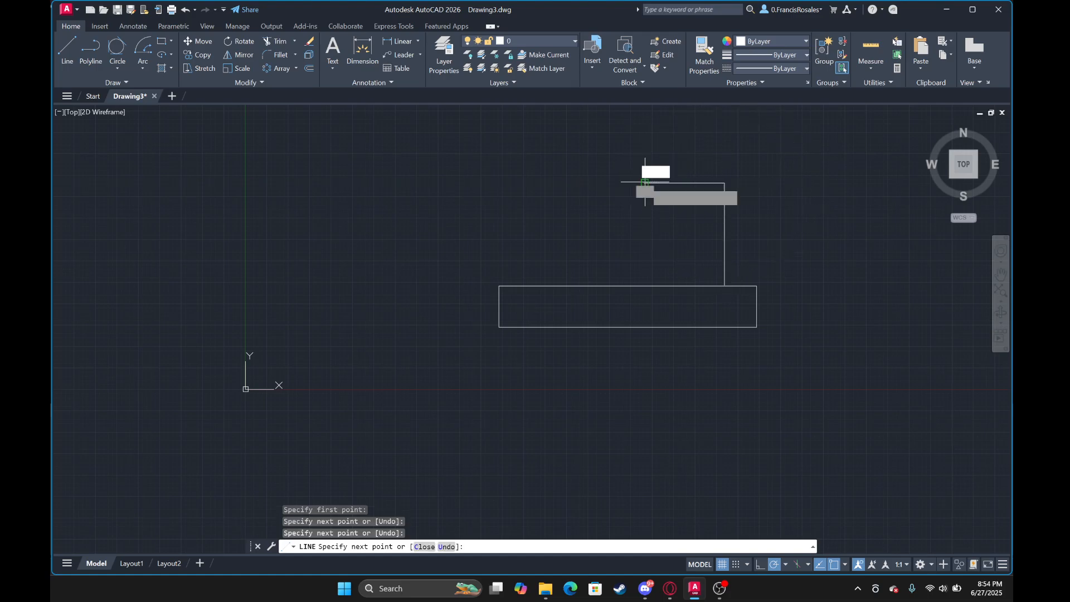
{"action": "left_click", "coordinate": [645, 287]}
{"action": "key", "text": "Escape"}
{"action": "scroll", "coordinate": [551, 276], "scroll_direction": "up", "scroll_amount": 4}
{"action": "scroll", "coordinate": [574, 301], "scroll_direction": "down", "scroll_amount": 4}
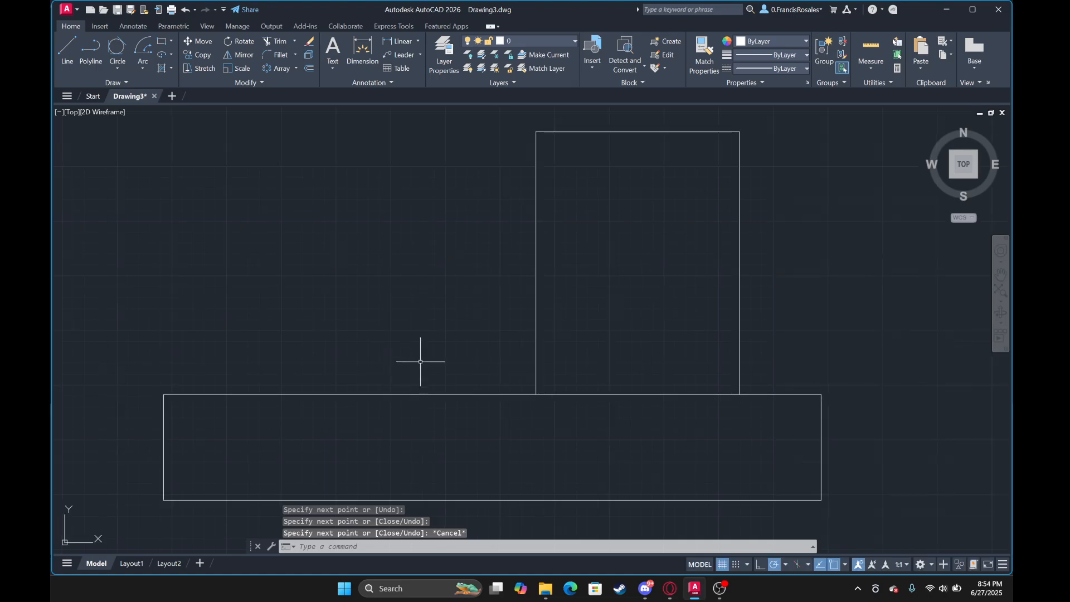
{"action": "scroll", "coordinate": [504, 278], "scroll_direction": "down", "scroll_amount": 1}
{"action": "middle_click_drag", "start_coordinate": [483, 301], "coordinate": [541, 293]}
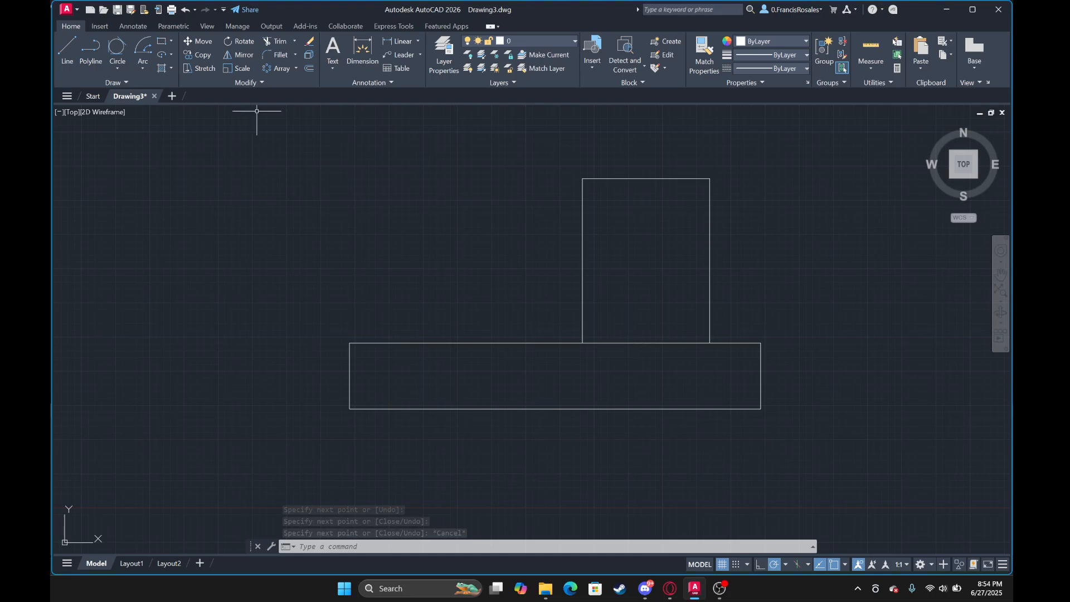
Hatch the interior of the low rectangle with the ANSI32 pattern.
{"action": "left_click", "coordinate": [162, 70]}
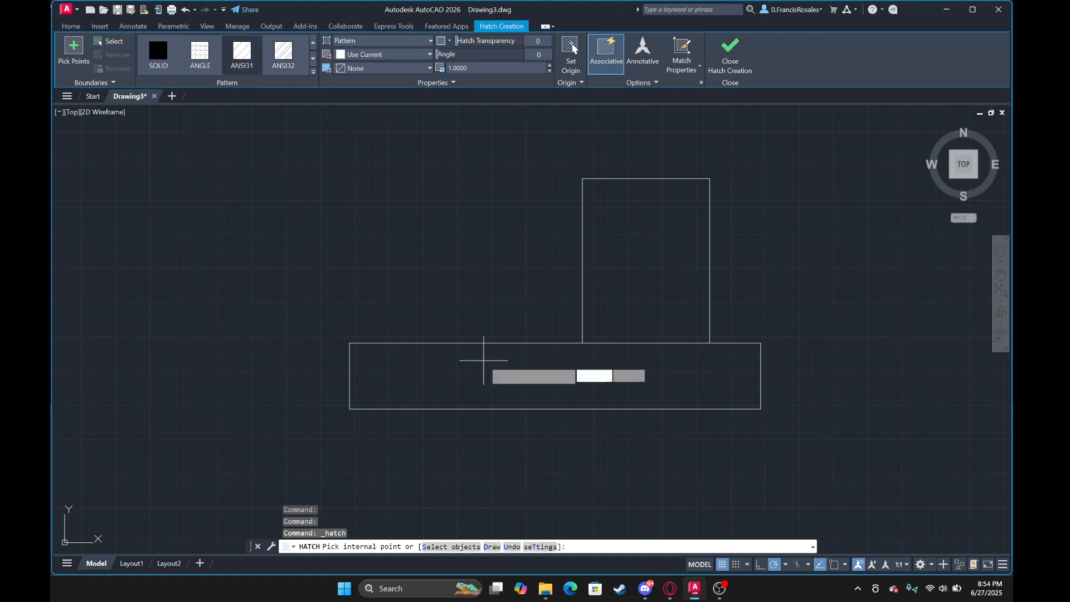
{"action": "left_click", "coordinate": [469, 369]}
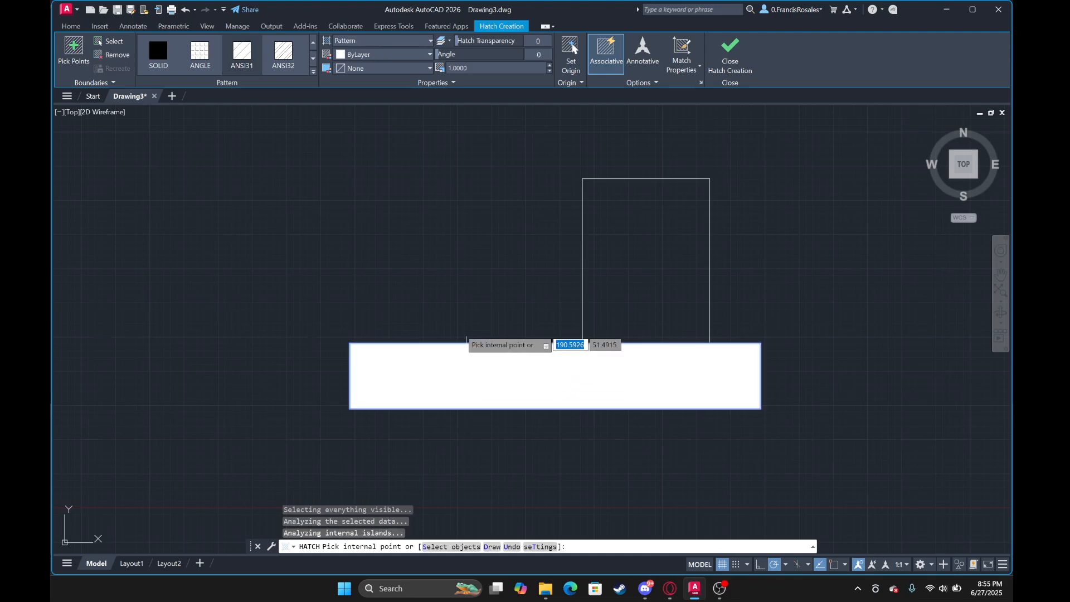
{"action": "left_click", "coordinate": [283, 53]}
{"action": "left_click", "coordinate": [475, 385]}
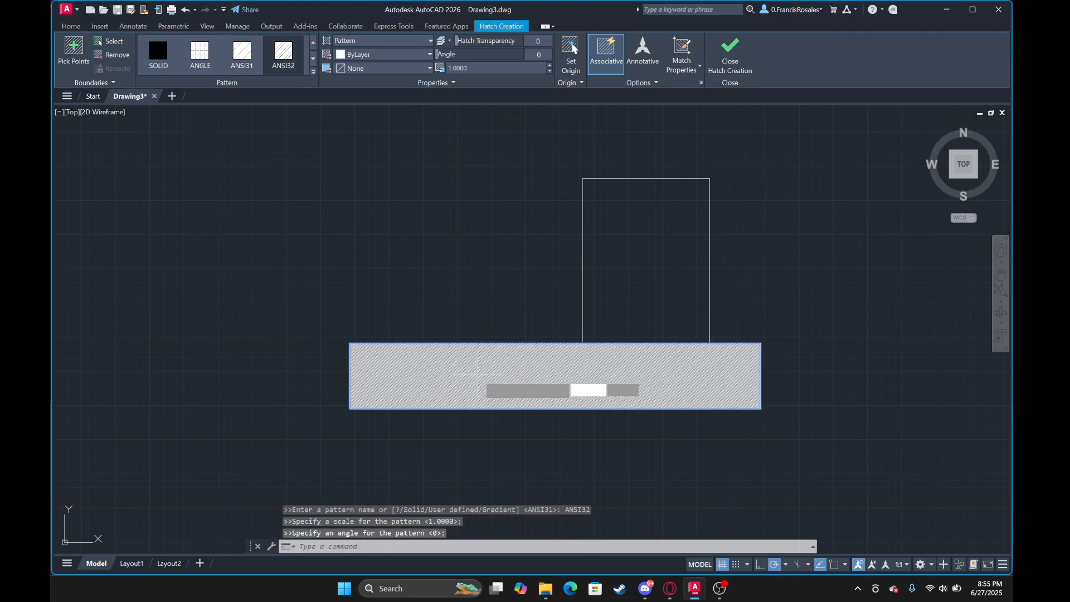
{"action": "scroll", "coordinate": [486, 375], "scroll_direction": "up", "scroll_amount": 5}
{"action": "scroll", "coordinate": [485, 374], "scroll_direction": "down", "scroll_amount": 2}
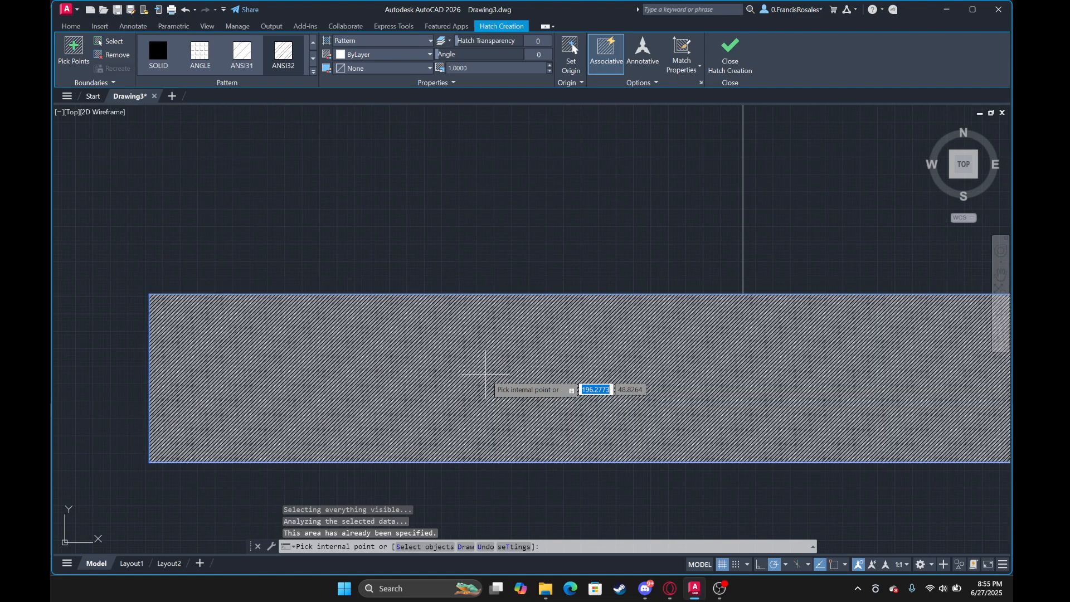
{"action": "scroll", "coordinate": [486, 374], "scroll_direction": "up", "scroll_amount": 2}
{"action": "left_click", "coordinate": [486, 374]}
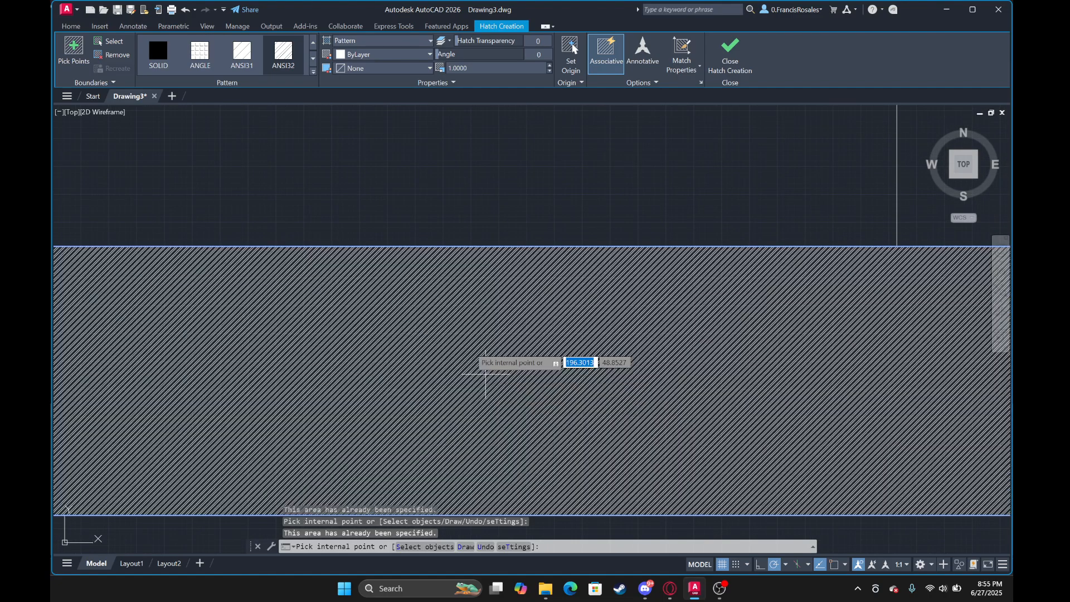
{"action": "scroll", "coordinate": [485, 374], "scroll_direction": "down", "scroll_amount": 2}
{"action": "key", "text": "Escape"}
Set the rectangle hatch's pattern scale to 2 and close its quick properties.
{"action": "left_click", "coordinate": [484, 329]}
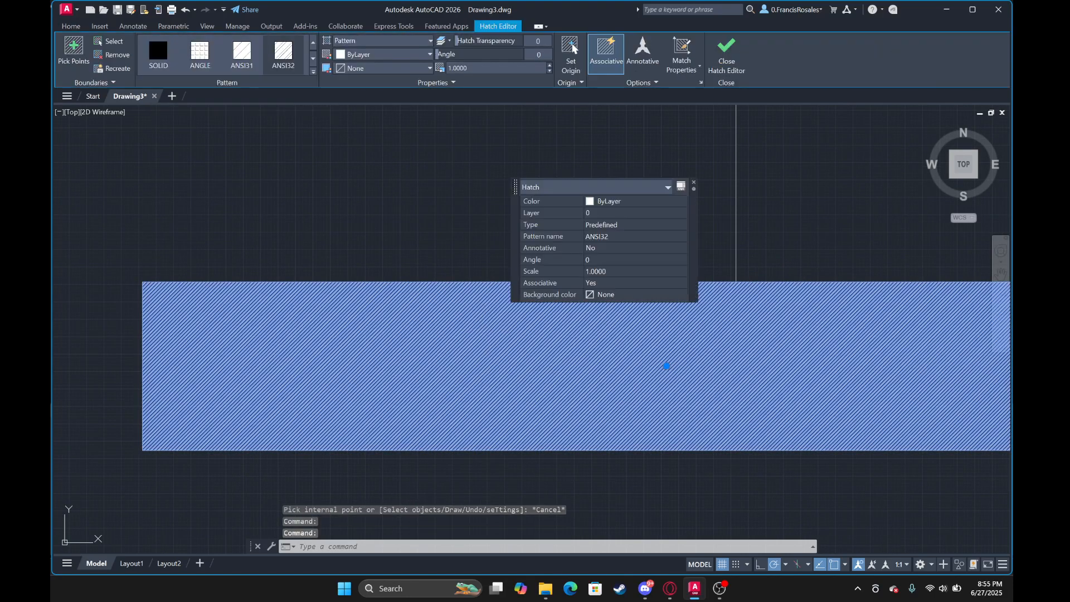
{"action": "right_click", "coordinate": [482, 330]}
{"action": "left_click", "coordinate": [640, 244]}
{"action": "left_click", "coordinate": [639, 241]}
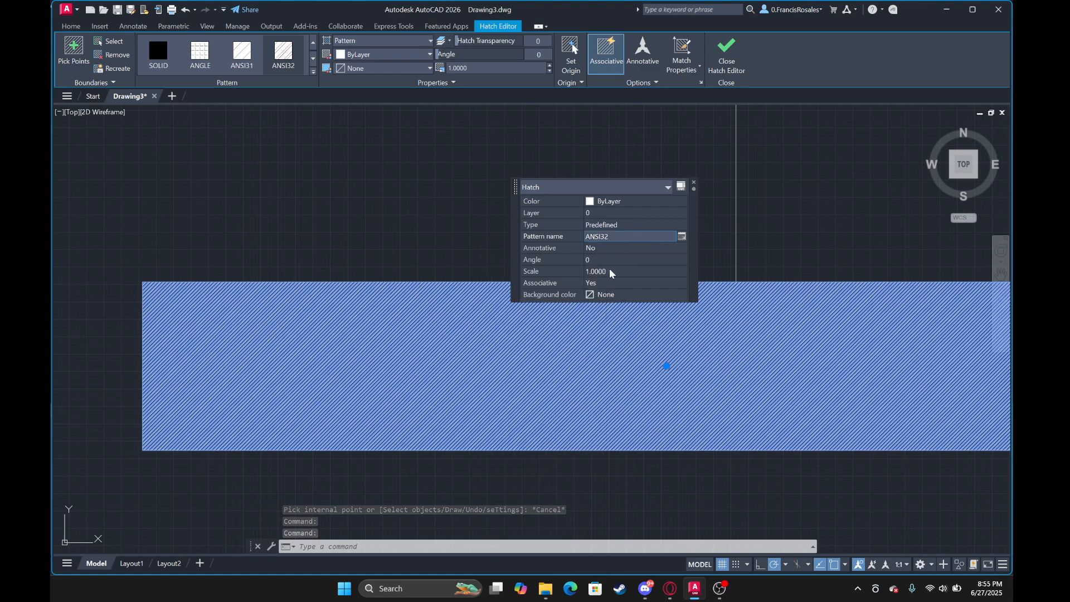
{"action": "left_click", "coordinate": [612, 271]}
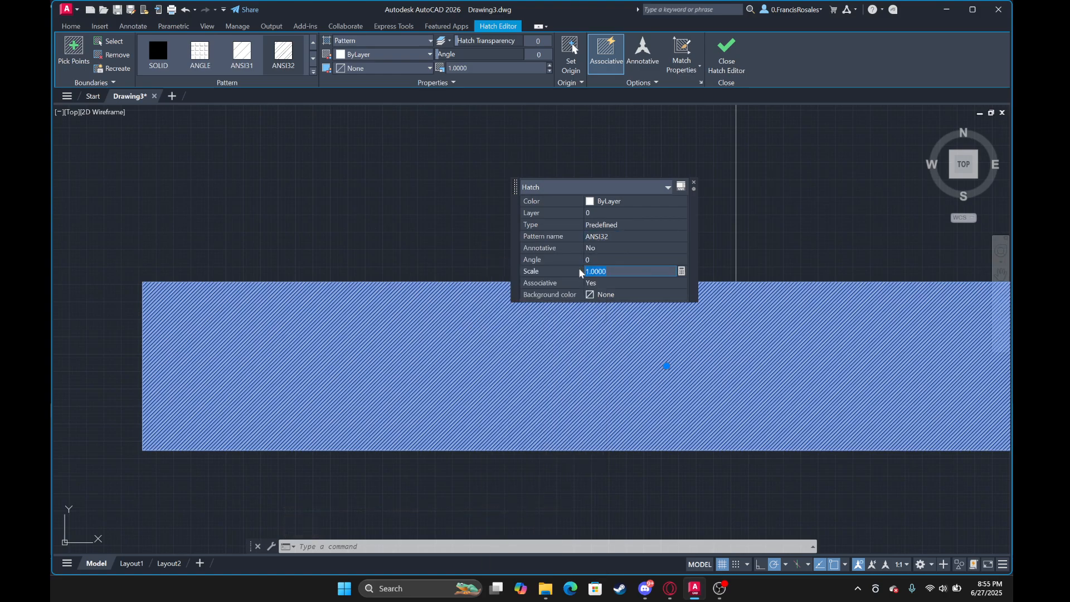
{"action": "type", "text": "-0"}
{"action": "key", "text": "BackSpace"}
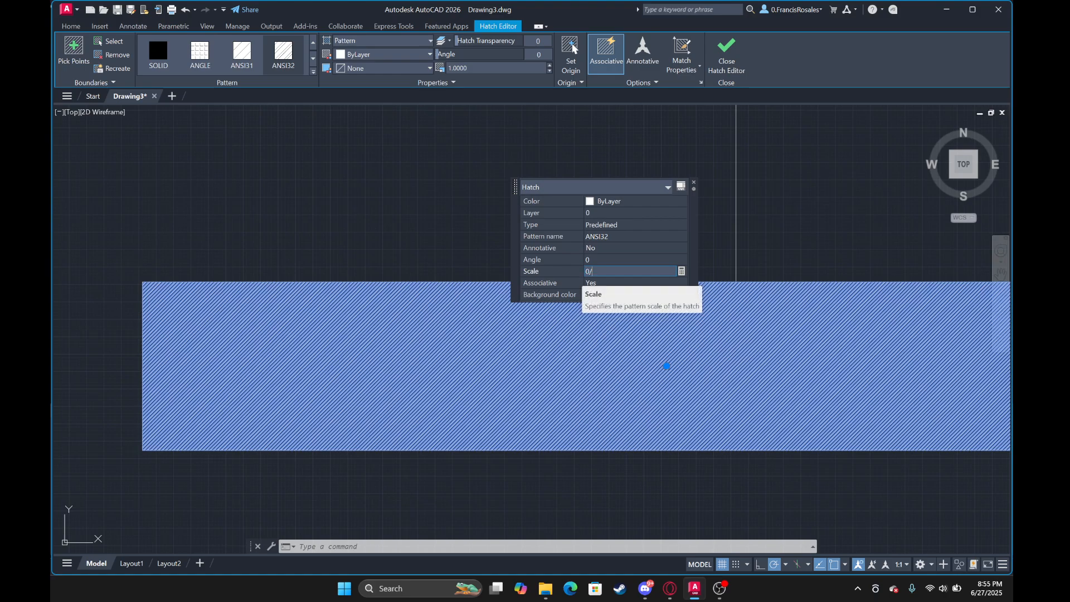
{"action": "key", "text": "Return"}
{"action": "left_click", "coordinate": [613, 270]}
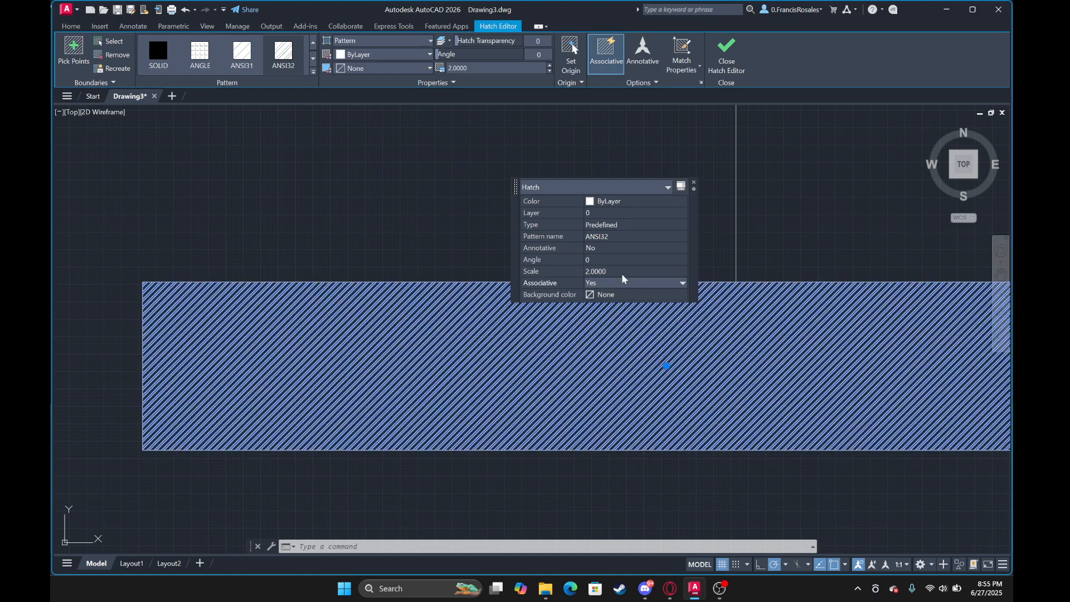
{"action": "key", "text": "Escape"}
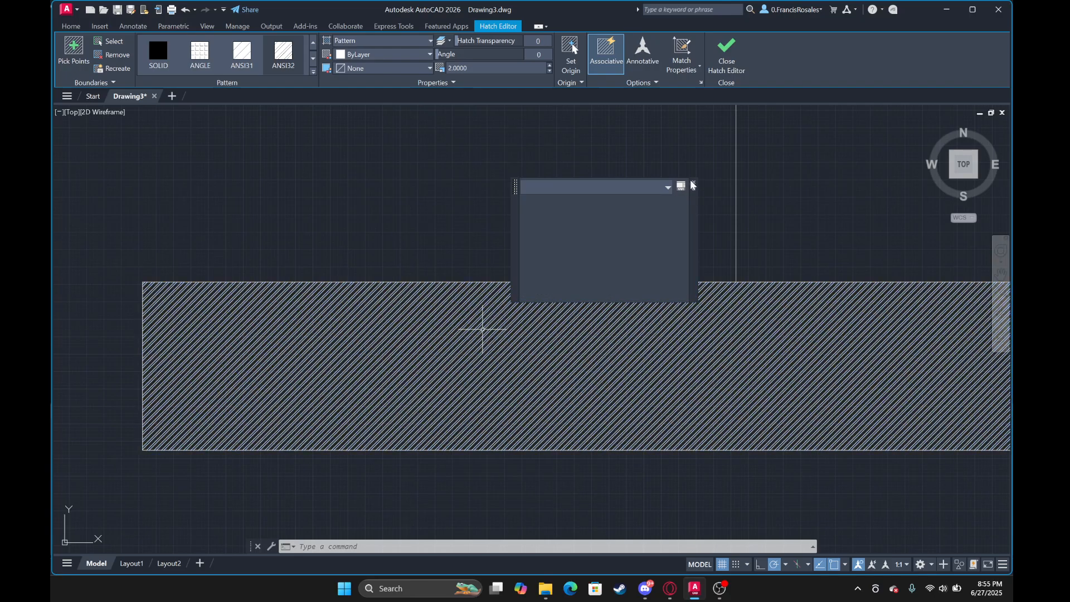
{"action": "left_click", "coordinate": [689, 181]}
Delete the hatched rectangle and the three lines above it using crossing windows.
{"action": "scroll", "coordinate": [693, 203], "scroll_direction": "down", "scroll_amount": 2}
{"action": "middle_click_drag", "start_coordinate": [700, 219], "coordinate": [574, 304]}
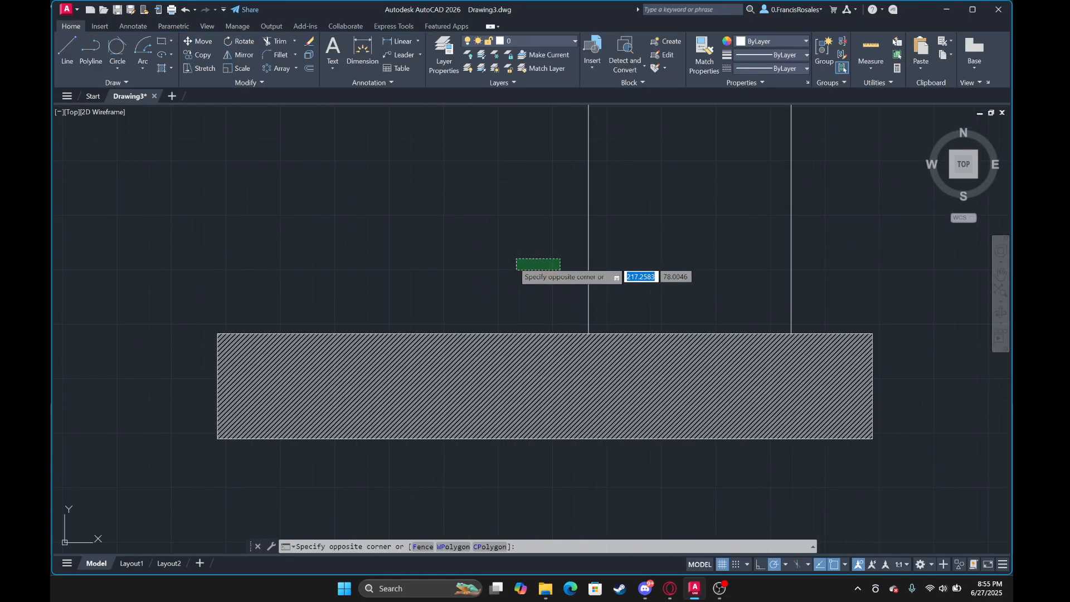
{"action": "scroll", "coordinate": [516, 259], "scroll_direction": "down", "scroll_amount": 1}
{"action": "left_click", "coordinate": [523, 265]}
{"action": "scroll", "coordinate": [593, 335], "scroll_direction": "up", "scroll_amount": 1}
{"action": "middle_click_drag", "start_coordinate": [442, 184], "coordinate": [432, 253]}
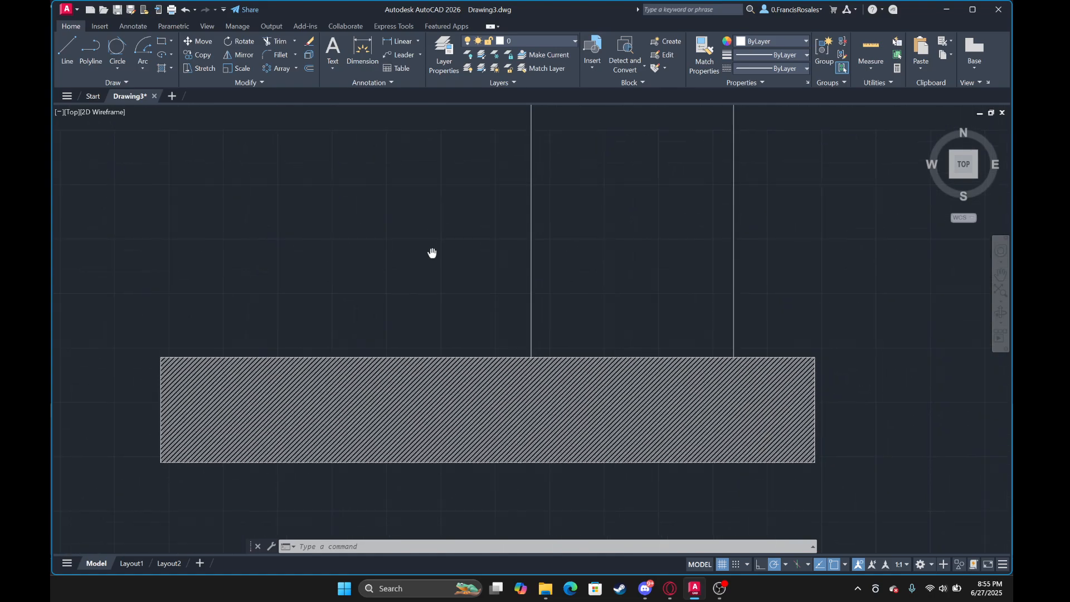
{"action": "scroll", "coordinate": [596, 204], "scroll_direction": "down", "scroll_amount": 1}
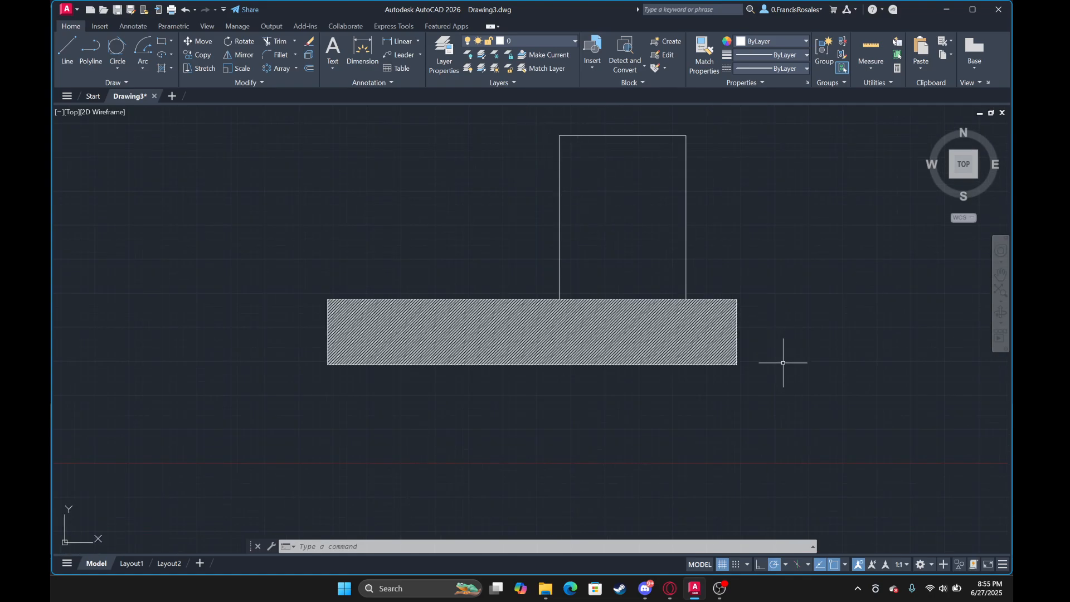
{"action": "left_click", "coordinate": [797, 394]}
{"action": "left_click", "coordinate": [470, 164]}
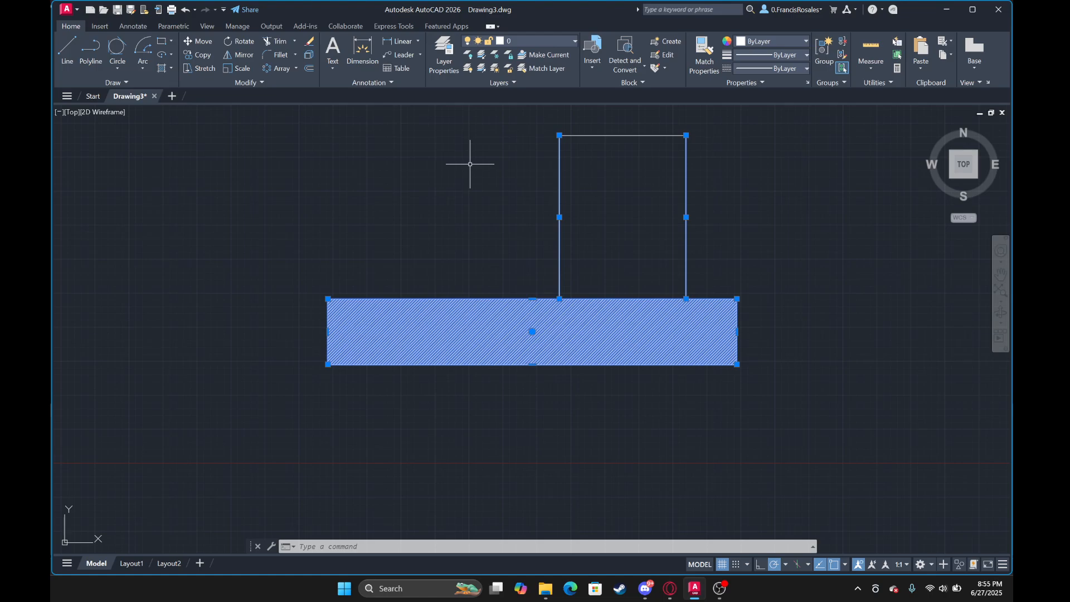
{"action": "key", "text": "Delete"}
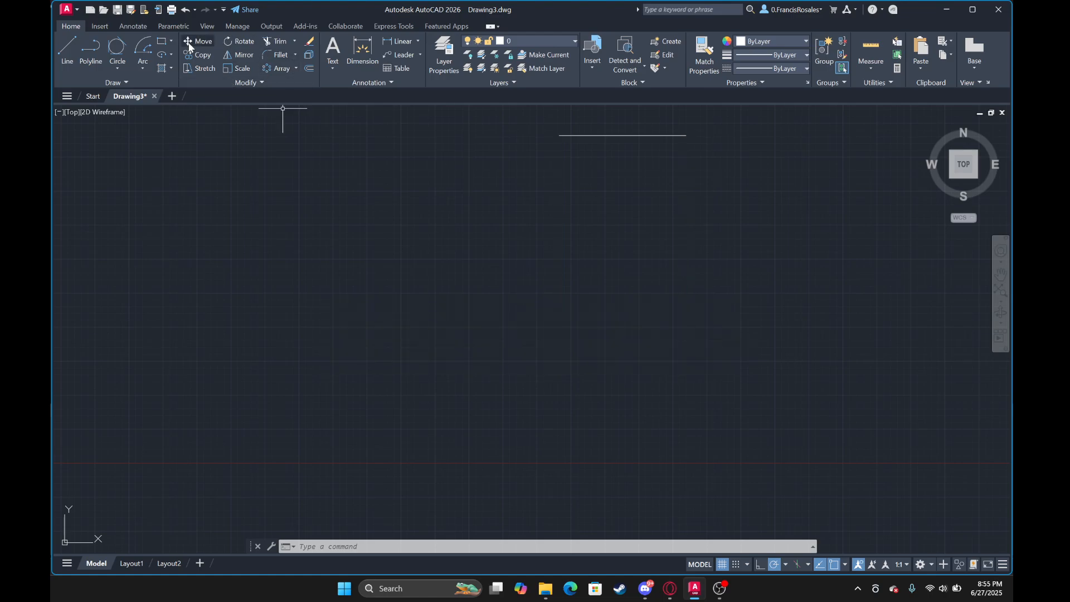
{"action": "left_click", "coordinate": [793, 172]}
{"action": "left_click", "coordinate": [597, 112]}
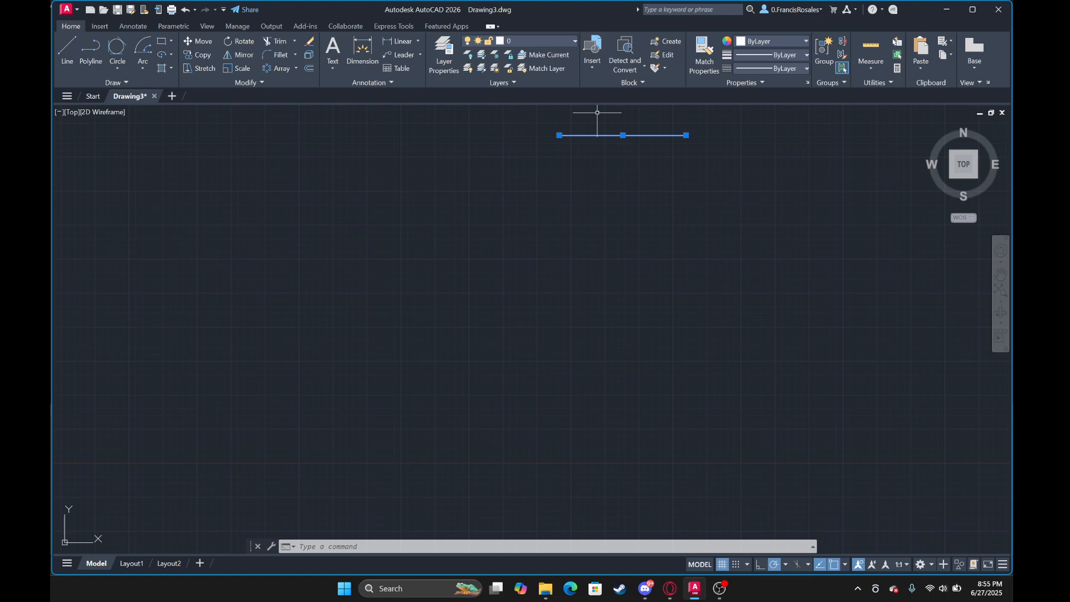
Draw a single horizontal line in the empty drawing and select it with a crossing window.
{"action": "left_click", "coordinate": [64, 55]}
{"action": "left_click", "coordinate": [597, 323]}
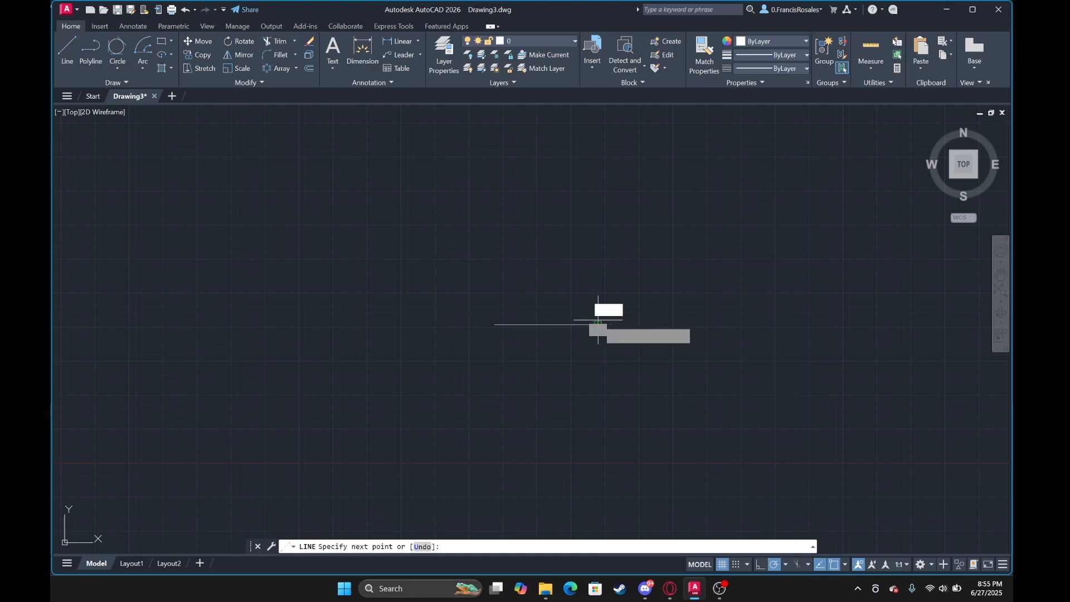
{"action": "scroll", "coordinate": [597, 321], "scroll_direction": "up", "scroll_amount": 1}
{"action": "key", "text": "Escape"}
{"action": "left_click", "coordinate": [563, 365]}
{"action": "left_click", "coordinate": [525, 301]}
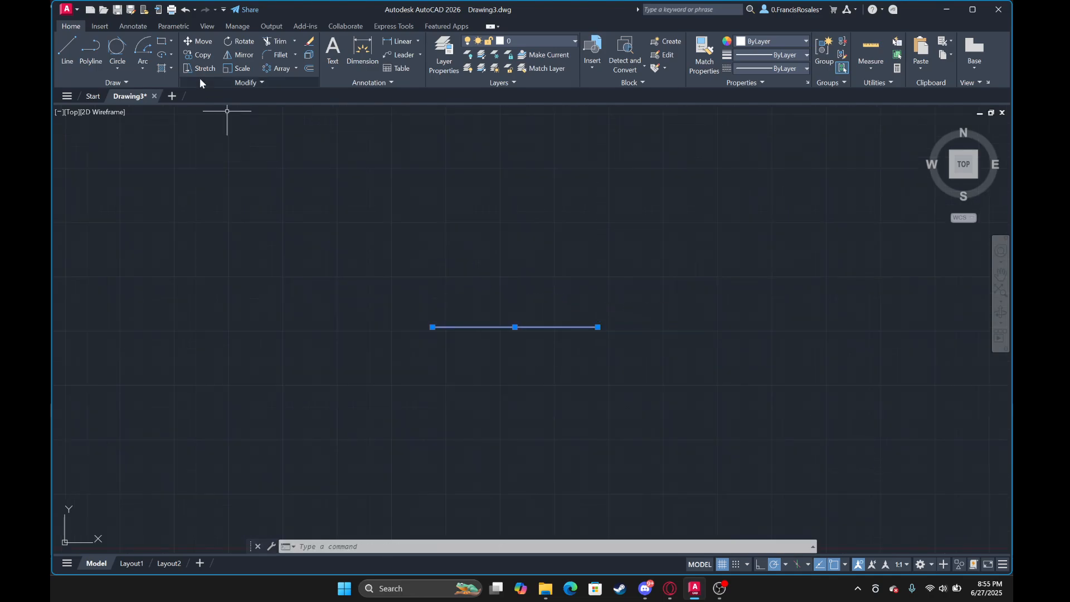
Move the selected horizontal line to a spot slightly higher and further left, and delete it.
{"action": "left_click", "coordinate": [204, 43]}
{"action": "left_click", "coordinate": [574, 325]}
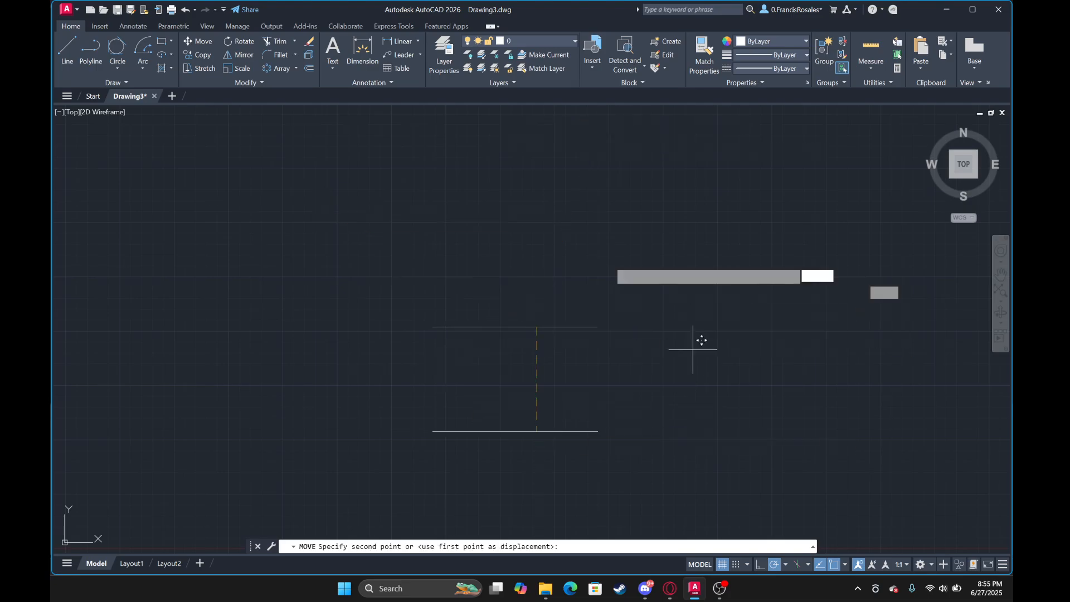
{"action": "left_click", "coordinate": [510, 281]}
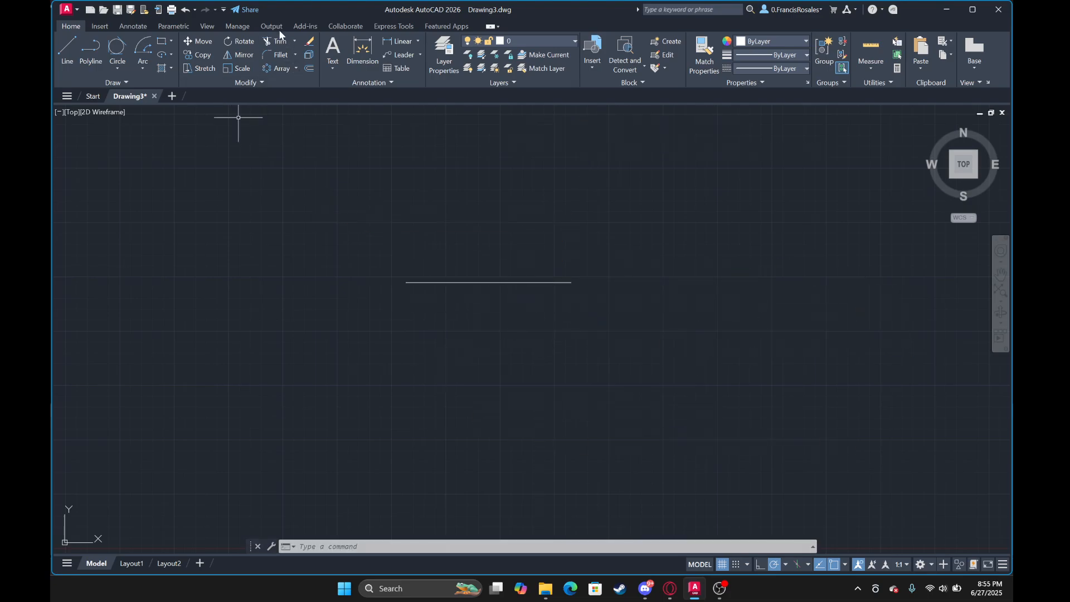
{"action": "left_click", "coordinate": [532, 282]}
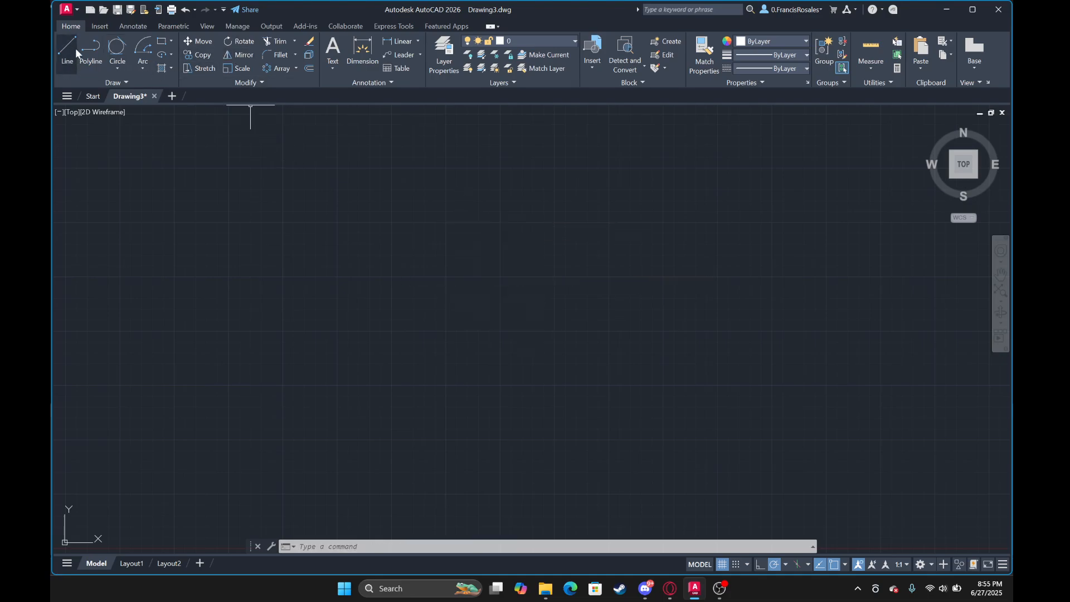
Draw a large circle by its center and radius in the empty drawing.
{"action": "left_click", "coordinate": [123, 69]}
{"action": "left_click", "coordinate": [128, 91]}
{"action": "left_click", "coordinate": [418, 244]}
{"action": "left_click", "coordinate": [578, 335]}
{"action": "scroll", "coordinate": [472, 266], "scroll_direction": "down", "scroll_amount": 4}
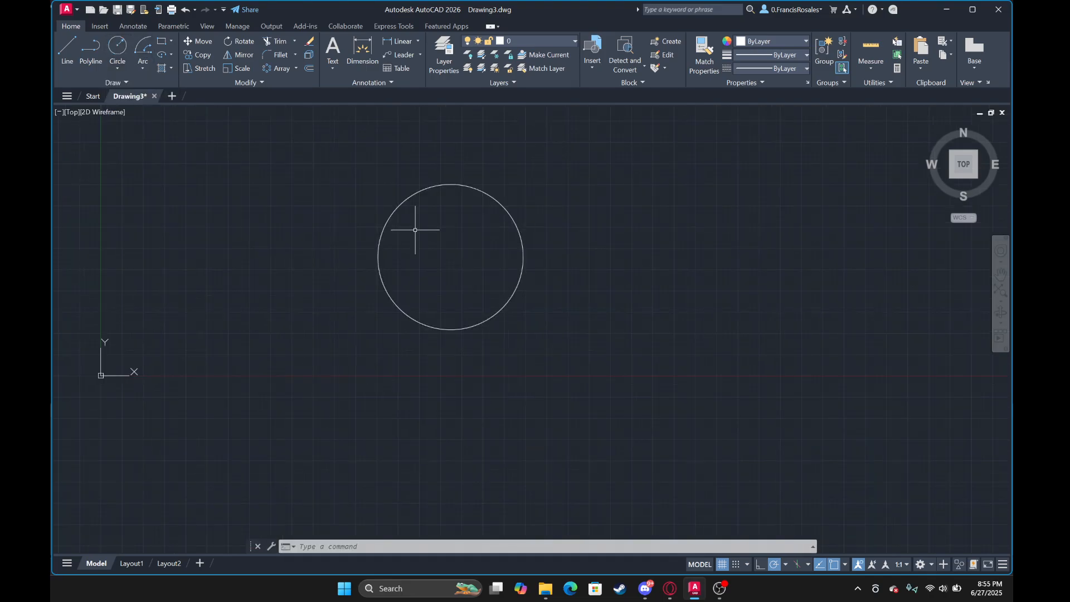
Copy the circle from its right quadrant point to eight scattered positions around the original.
{"action": "left_click", "coordinate": [636, 349]}
{"action": "left_click", "coordinate": [256, 120]}
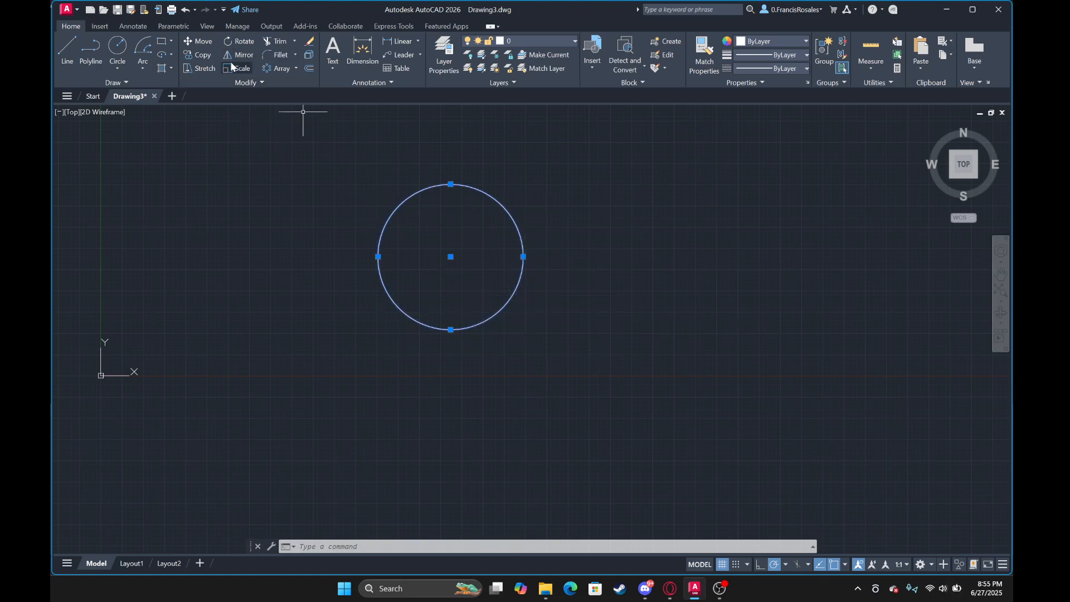
{"action": "left_click", "coordinate": [199, 55]}
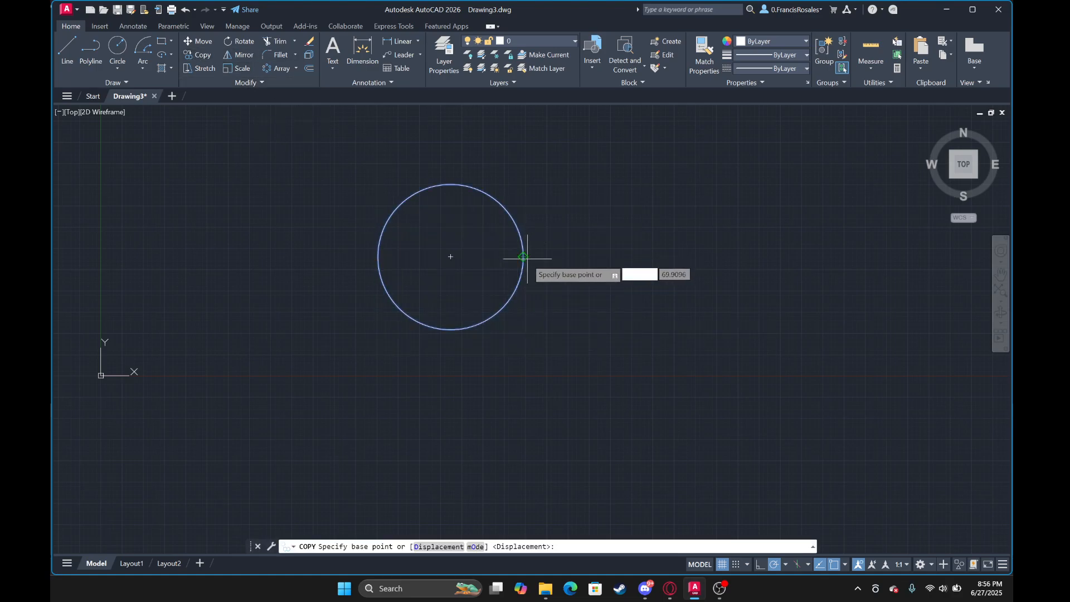
{"action": "left_click", "coordinate": [523, 256]}
{"action": "middle_click_drag", "start_coordinate": [704, 245], "coordinate": [659, 239]}
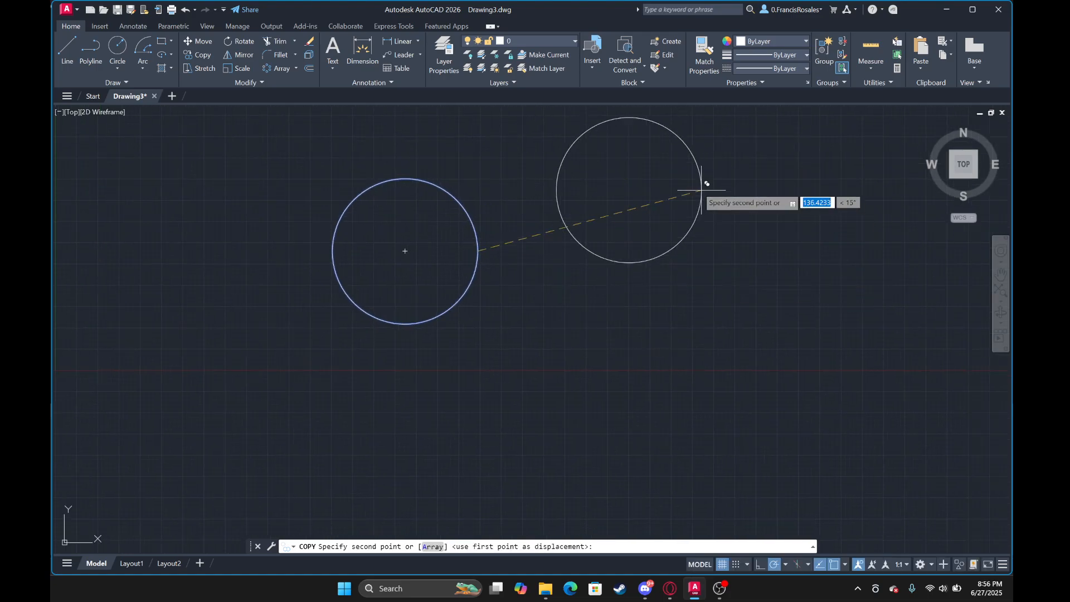
{"action": "left_click", "coordinate": [660, 168]}
{"action": "left_click", "coordinate": [808, 352]}
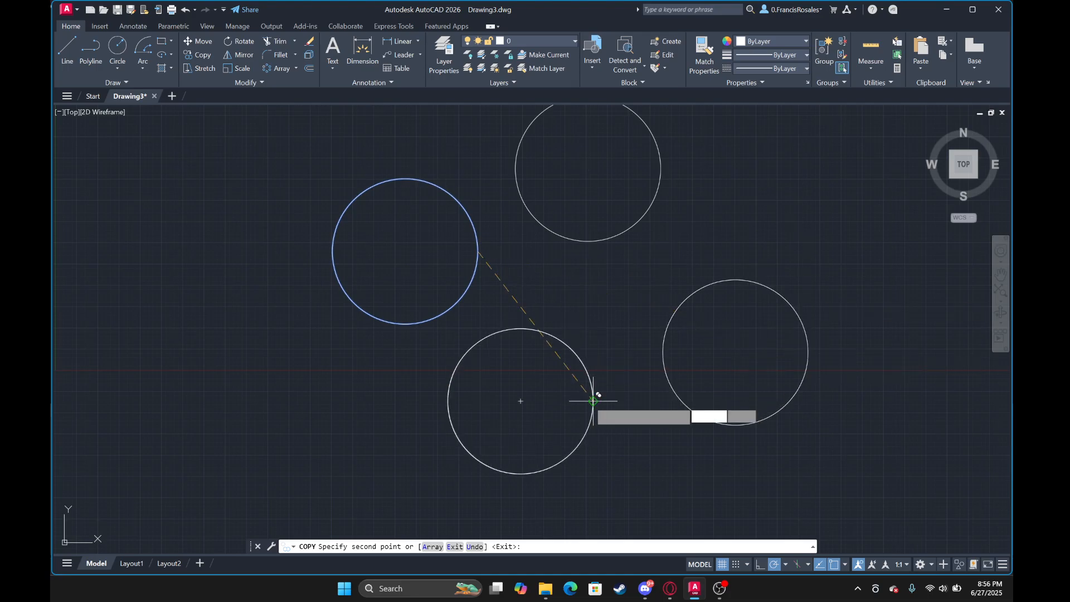
{"action": "left_click", "coordinate": [593, 401]}
{"action": "left_click", "coordinate": [253, 202]}
{"action": "left_click", "coordinate": [808, 194]}
{"action": "middle_click_drag", "start_coordinate": [808, 194], "coordinate": [554, 196]}
{"action": "left_click", "coordinate": [697, 291]}
{"action": "middle_click_drag", "start_coordinate": [679, 346], "coordinate": [706, 210]}
{"action": "left_click", "coordinate": [605, 362]}
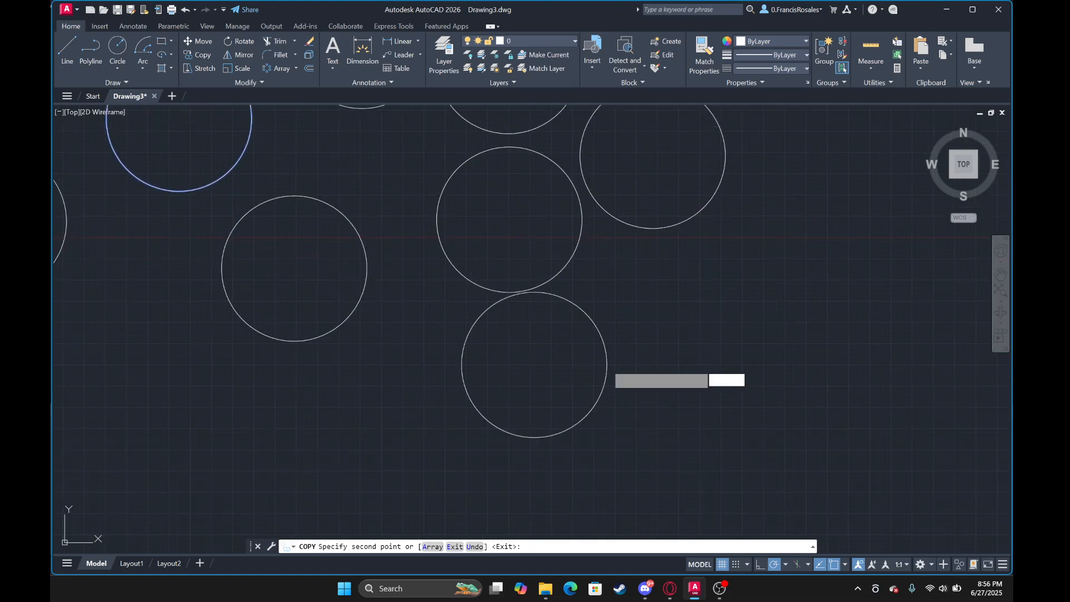
{"action": "scroll", "coordinate": [562, 333], "scroll_direction": "down", "scroll_amount": 2}
{"action": "key", "text": "Return"}
Delete all the circles using one crossing window.
{"action": "left_click", "coordinate": [672, 384]}
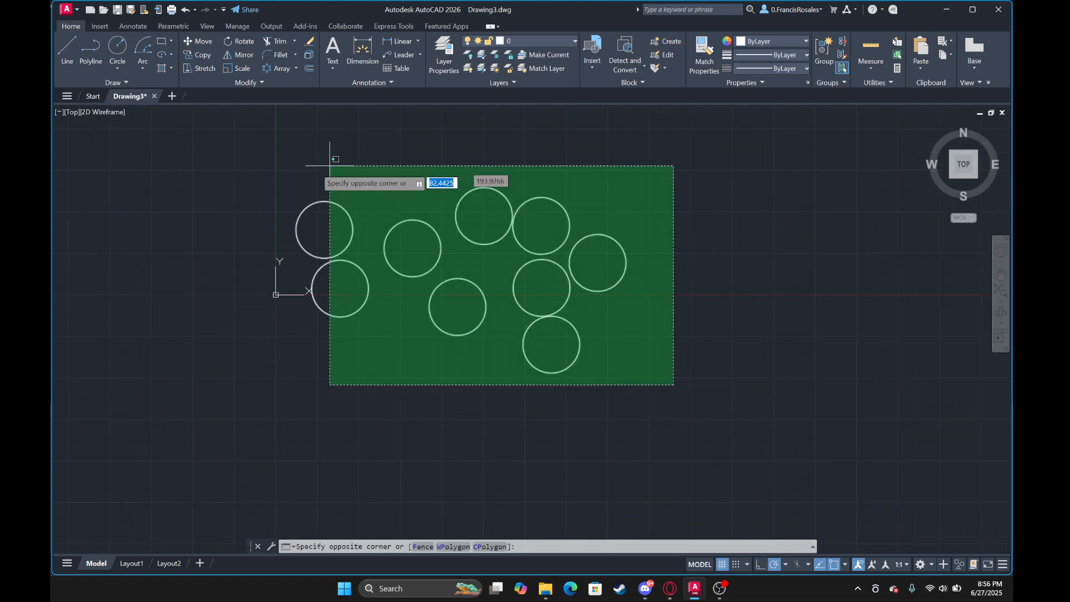
{"action": "left_click", "coordinate": [294, 142]}
{"action": "key", "text": "Delete"}
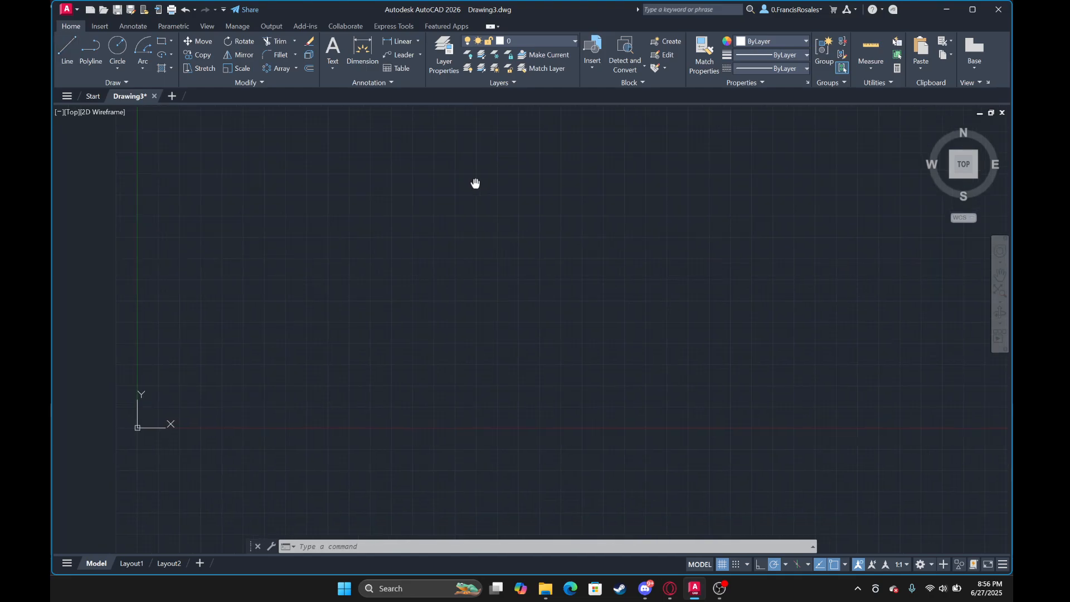
Draw a large, nearly square rectangle to the right of the origin, spanning the X axis.
{"action": "middle_click_drag", "start_coordinate": [476, 183], "coordinate": [546, 184]}
{"action": "scroll", "coordinate": [546, 183], "scroll_direction": "down", "scroll_amount": 2}
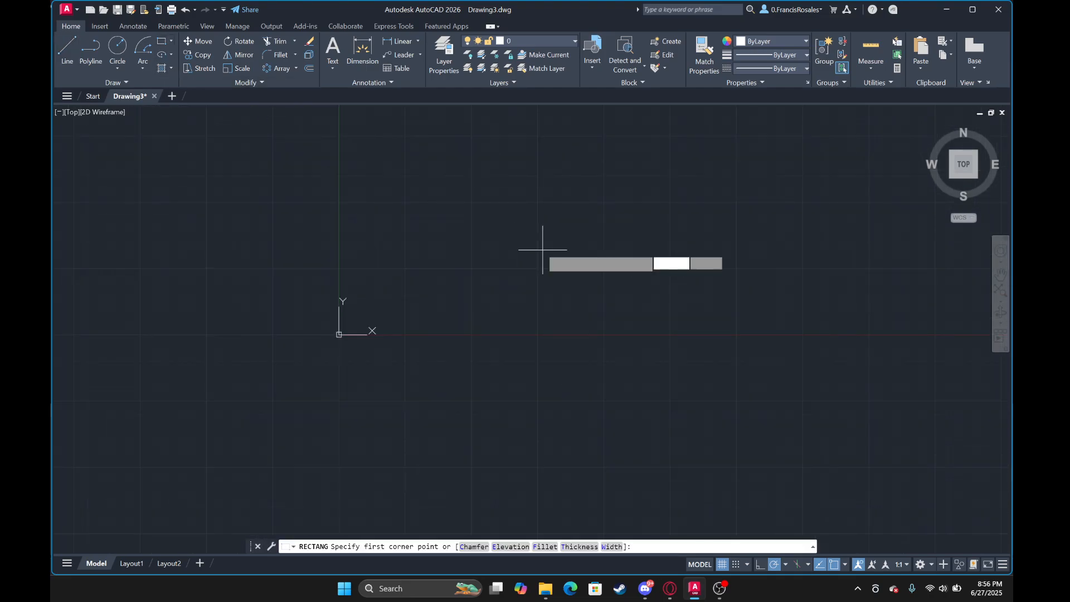
{"action": "left_click", "coordinate": [491, 188]}
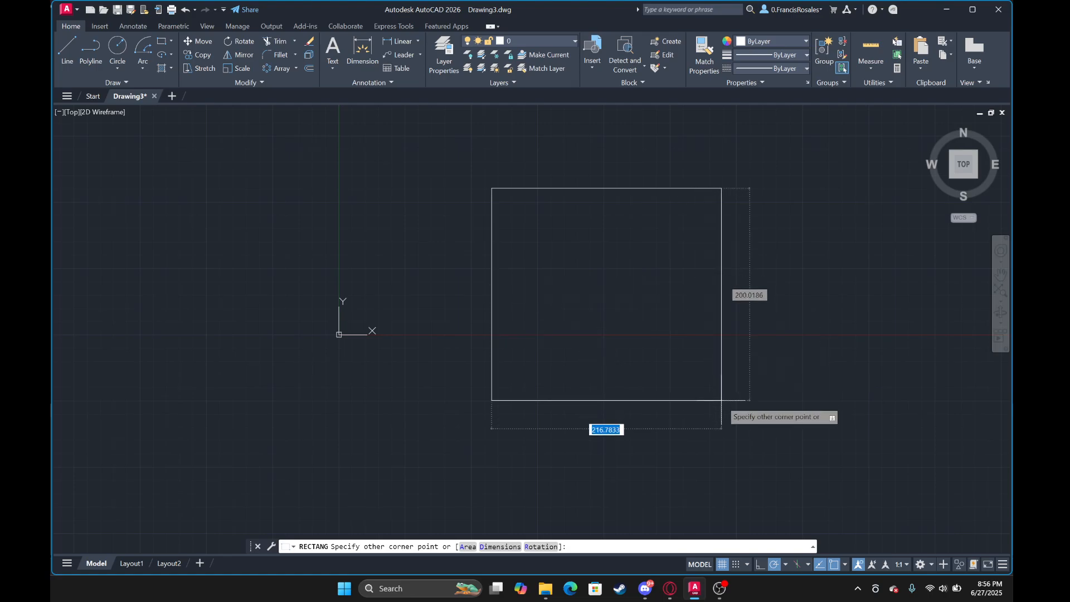
{"action": "left_click", "coordinate": [750, 412]}
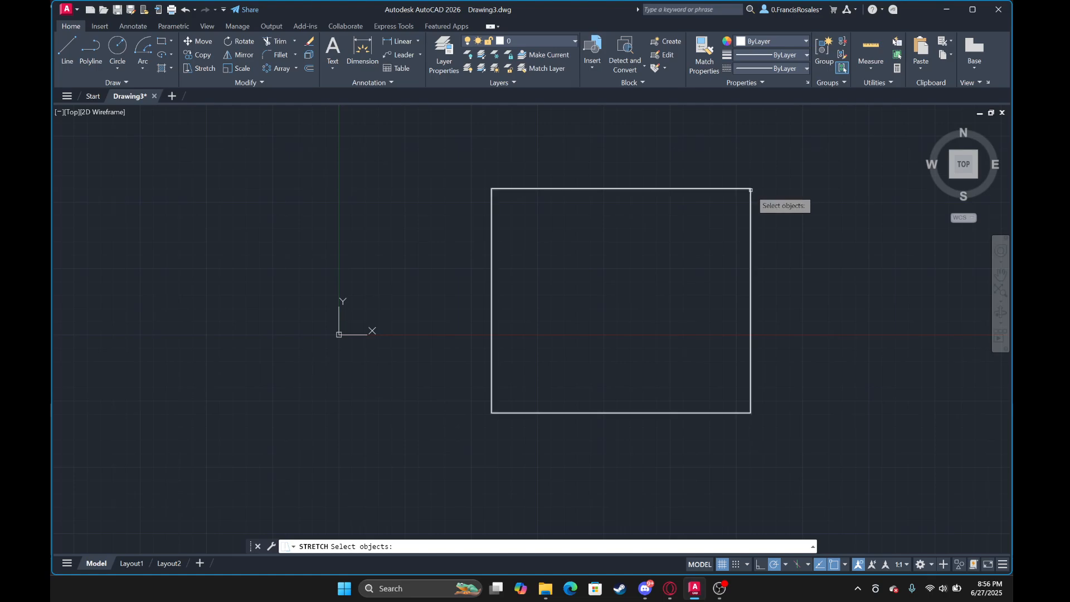
Stretch the rectangle's upper-right corner and set it back on its original point.
{"action": "key", "text": "Escape"}
{"action": "left_click_drag", "start_coordinate": [768, 233], "coordinate": [705, 181]}
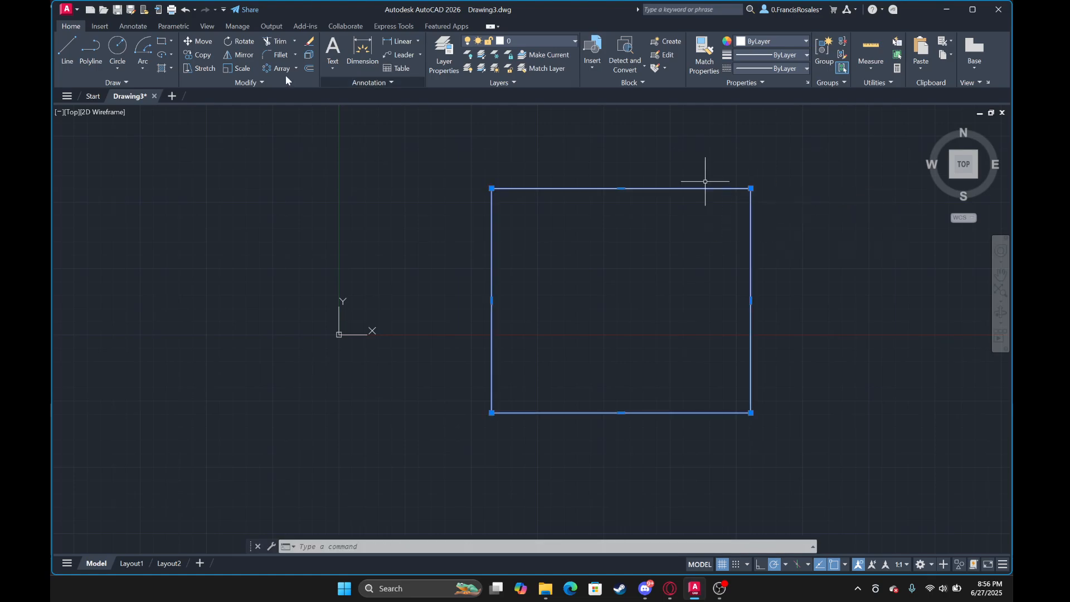
{"action": "left_click", "coordinate": [214, 69]}
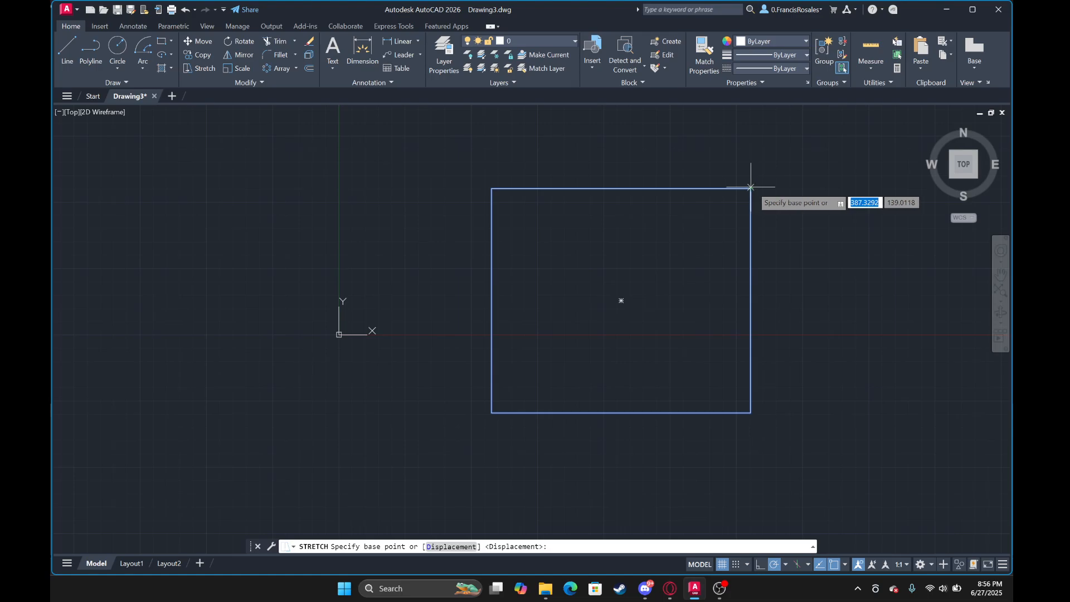
{"action": "left_click", "coordinate": [751, 188]}
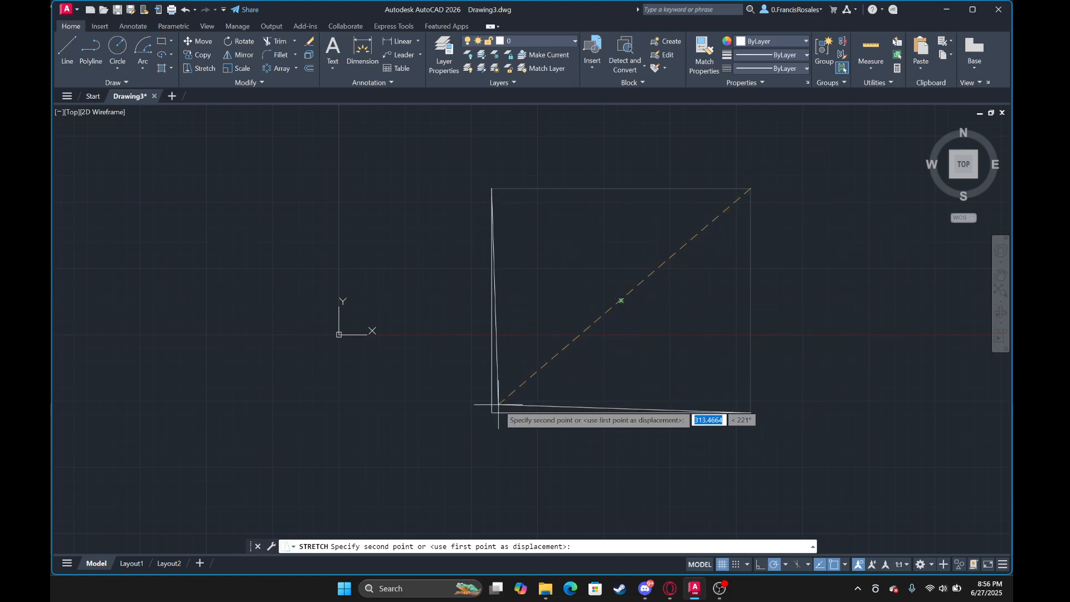
{"action": "left_click", "coordinate": [751, 189]}
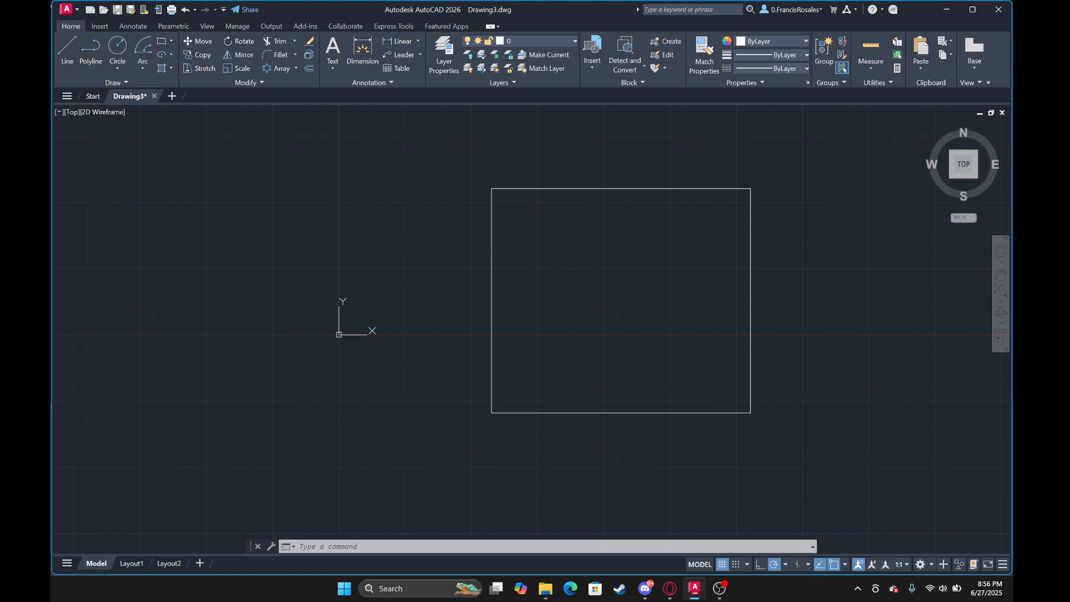
Draw a vertical line from the midpoint of the rectangle's top edge to the rectangle's center.
{"action": "type", "text": "l"}
{"action": "key", "text": "Return"}
{"action": "left_click", "coordinate": [621, 189]}
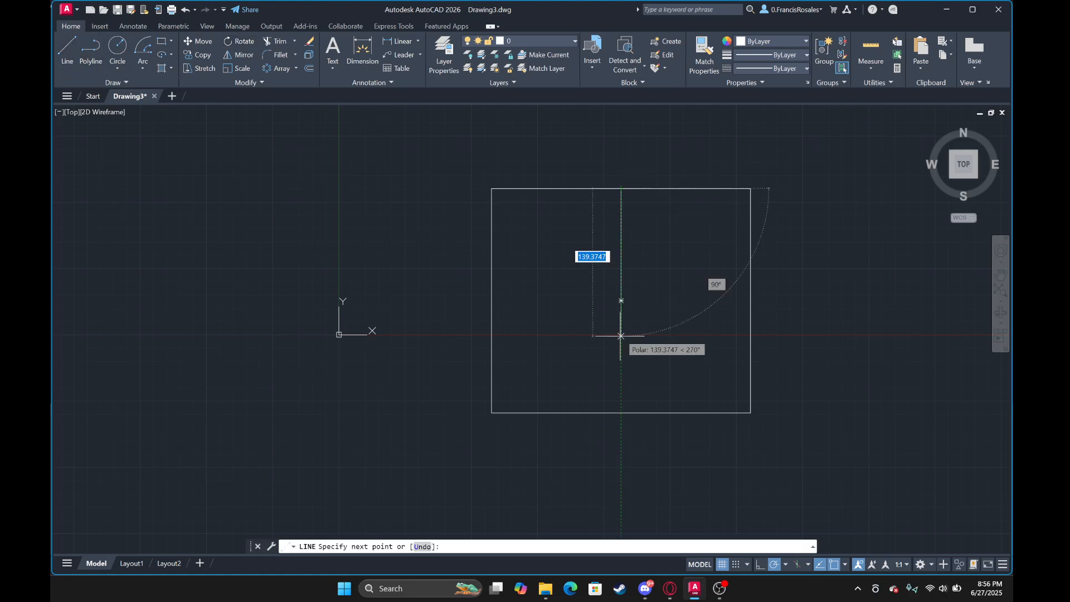
{"action": "left_click", "coordinate": [621, 300]}
{"action": "key", "text": "Escape"}
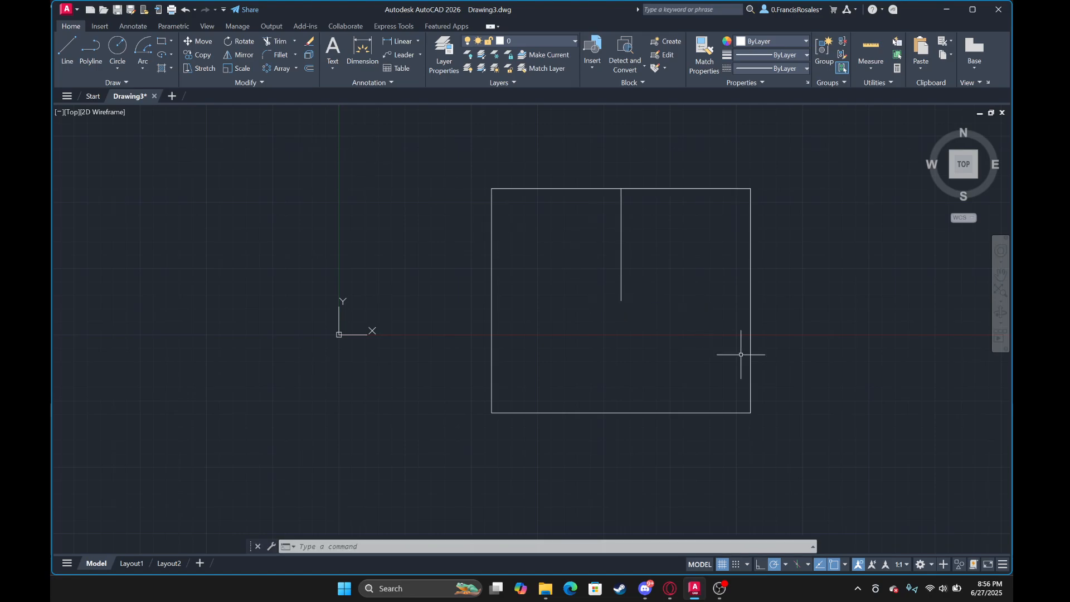
Rotate the rectangle and its inner line 180 degrees about the midpoint of the top edge.
{"action": "left_click", "coordinate": [786, 430]}
{"action": "left_click", "coordinate": [476, 172]}
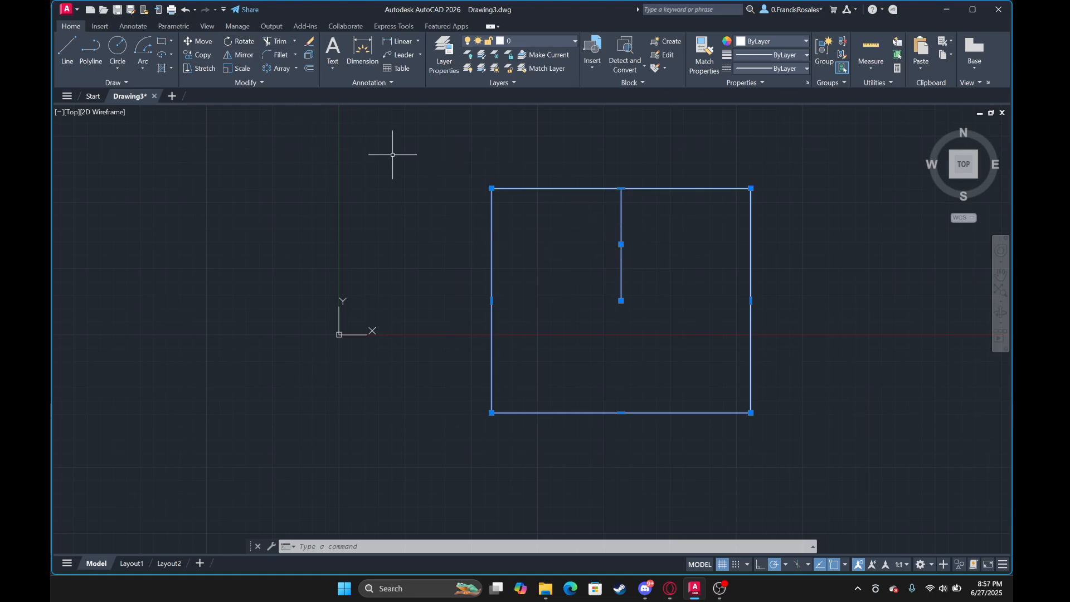
{"action": "left_click", "coordinate": [621, 189]}
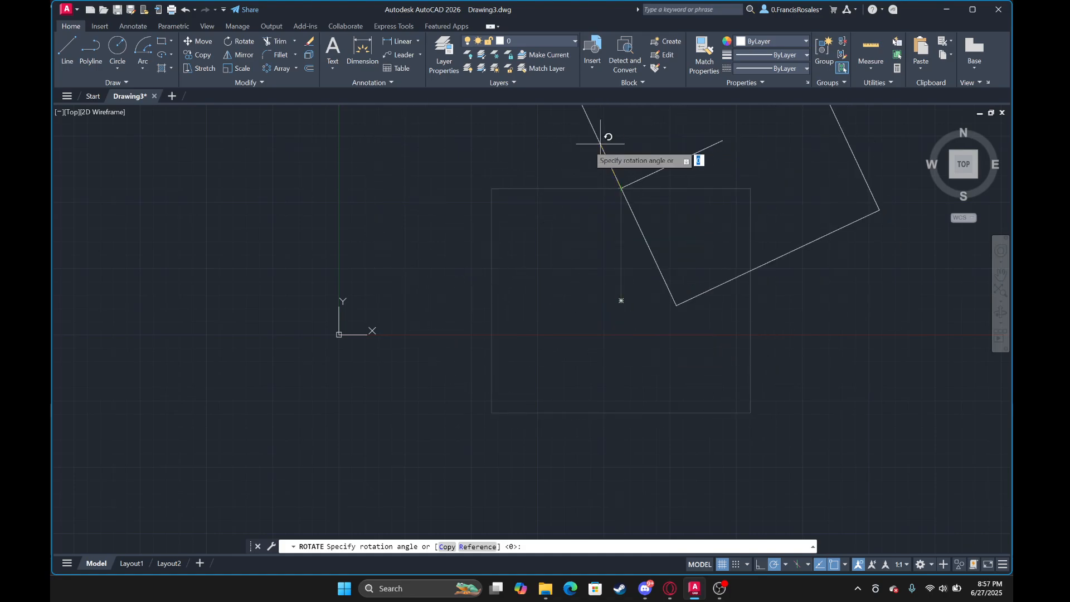
{"action": "left_click", "coordinate": [497, 189]}
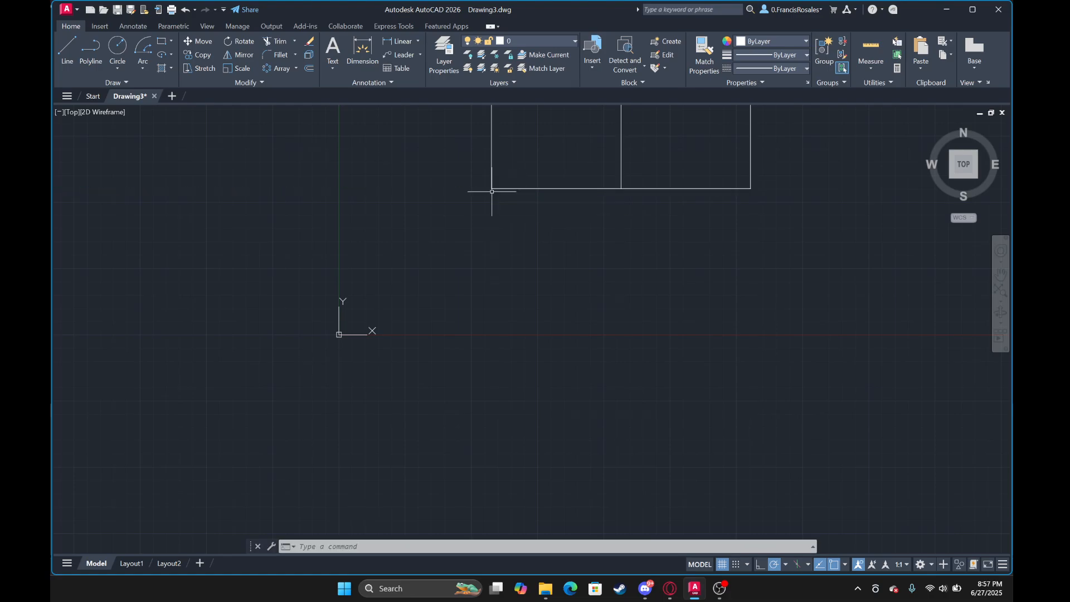
Rotate the rectangle and its inner line back 180 degrees about the midpoint of the bottom edge.
{"action": "middle_click_drag", "start_coordinate": [585, 190], "coordinate": [532, 299]}
{"action": "scroll", "coordinate": [532, 299], "scroll_direction": "down", "scroll_amount": 2}
{"action": "left_click", "coordinate": [664, 335]}
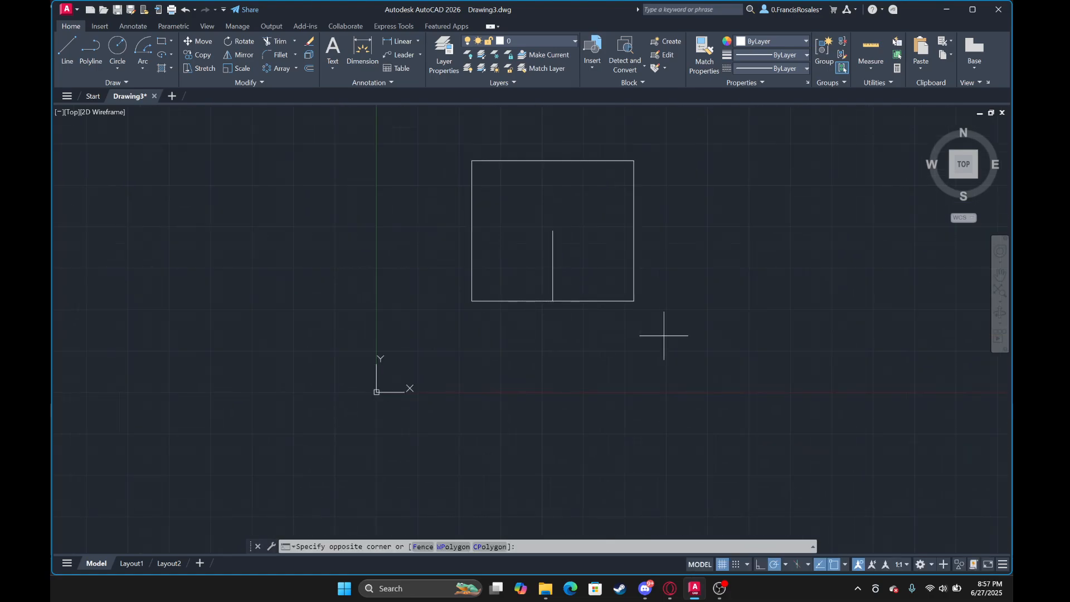
{"action": "left_click", "coordinate": [428, 168]}
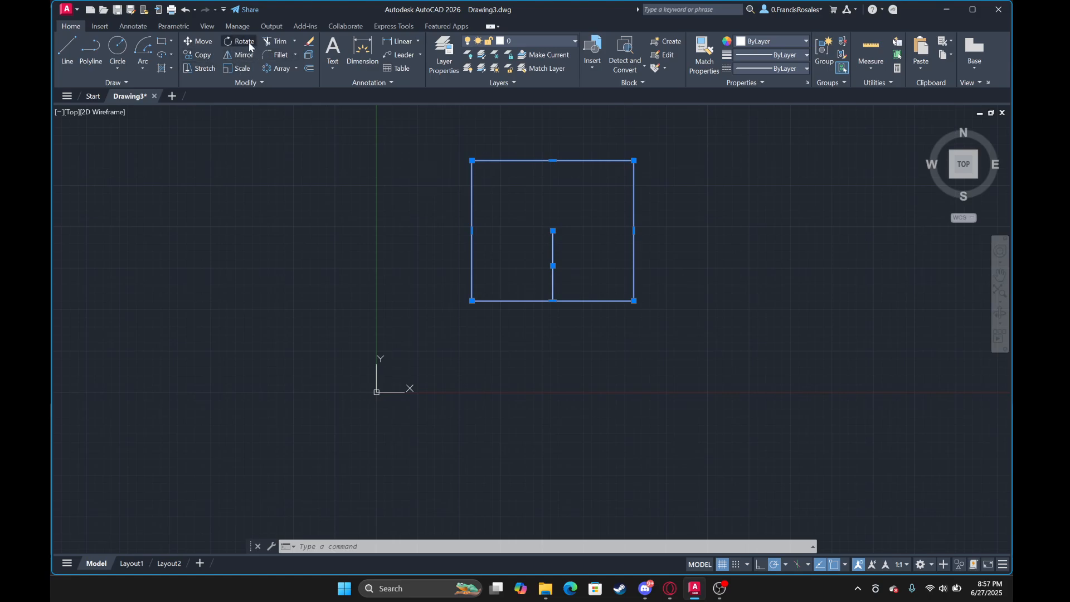
{"action": "type", "text": "ro"}
{"action": "key", "text": "Return"}
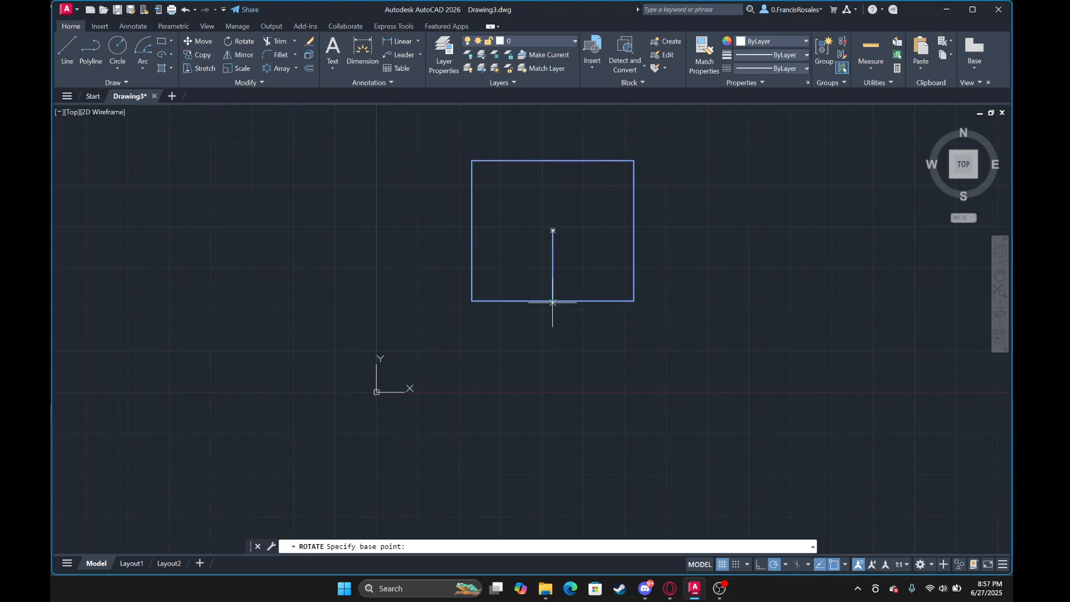
{"action": "left_click", "coordinate": [553, 302]}
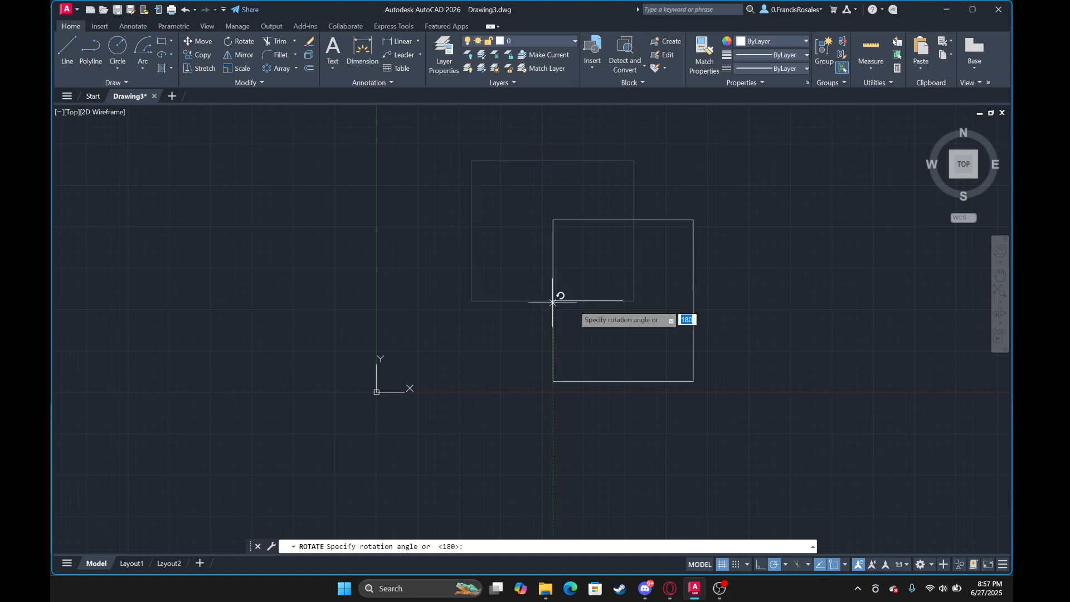
{"action": "left_click", "coordinate": [476, 301]}
{"action": "scroll", "coordinate": [569, 286], "scroll_direction": "up", "scroll_amount": 2}
{"action": "middle_click_drag", "start_coordinate": [569, 287], "coordinate": [580, 167]}
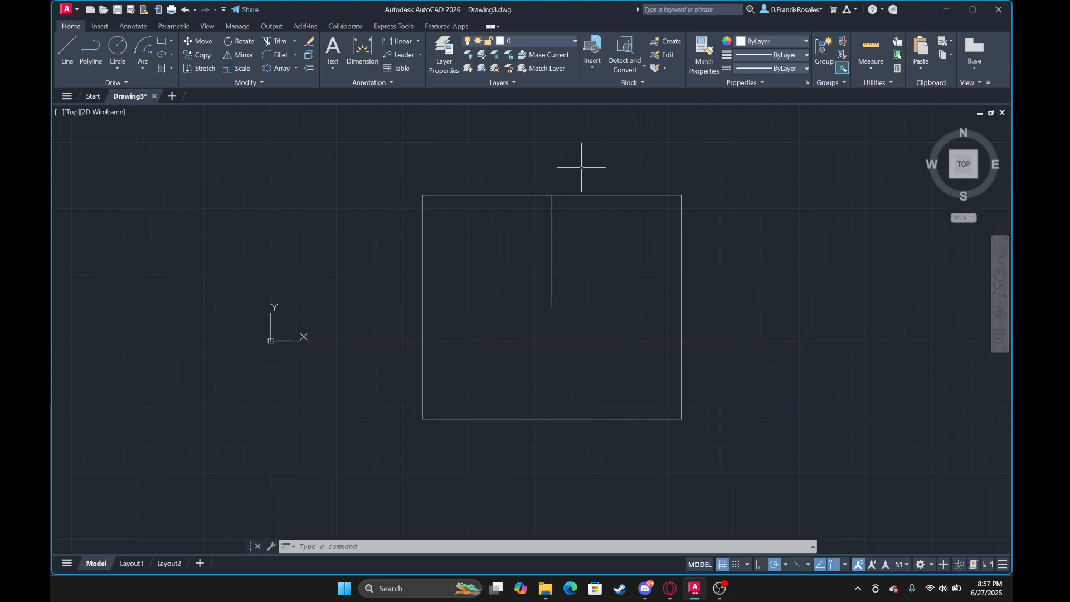
Mirror the rectangle and its inner line across the rectangle's right edge, keeping the source objects.
{"action": "scroll", "coordinate": [600, 244], "scroll_direction": "down", "scroll_amount": 2}
{"action": "middle_click_drag", "start_coordinate": [600, 245], "coordinate": [583, 213]}
{"action": "scroll", "coordinate": [603, 272], "scroll_direction": "up", "scroll_amount": 2}
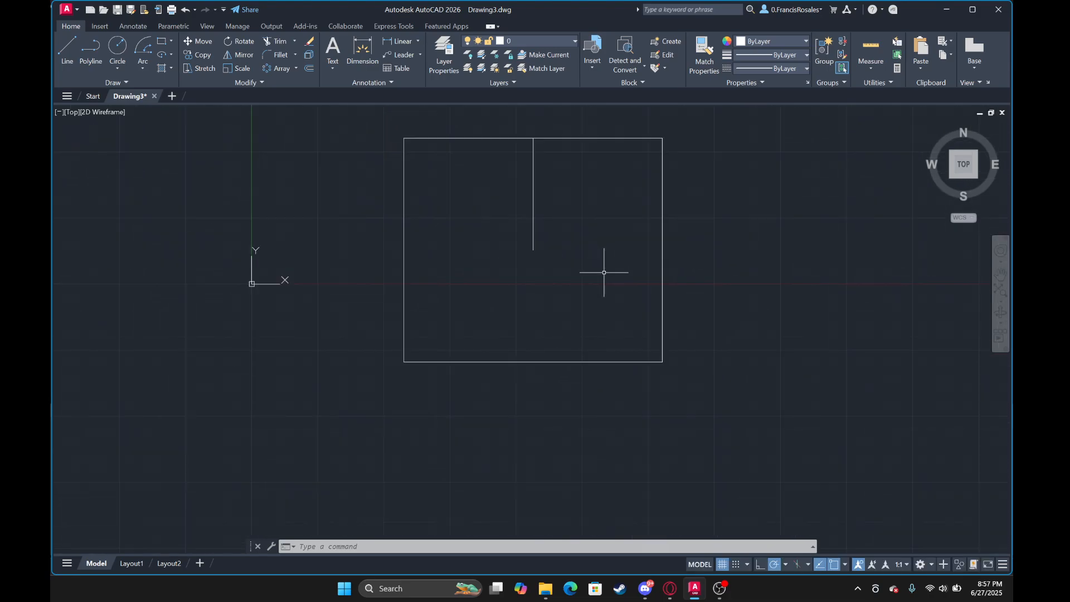
{"action": "middle_click_drag", "start_coordinate": [513, 177], "coordinate": [458, 205]}
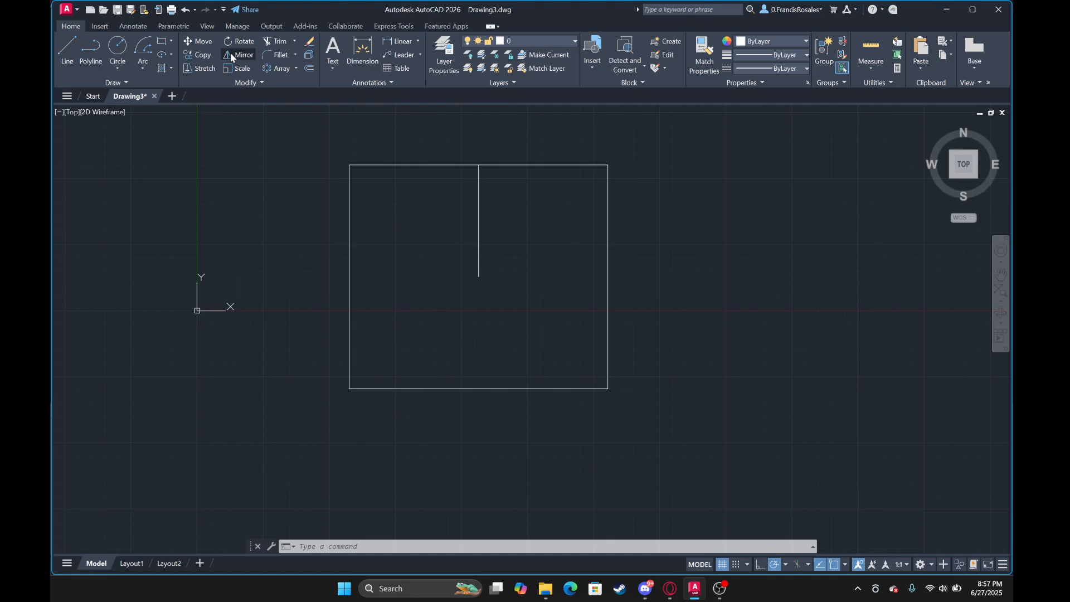
{"action": "left_click", "coordinate": [238, 55]}
{"action": "left_click", "coordinate": [657, 436]}
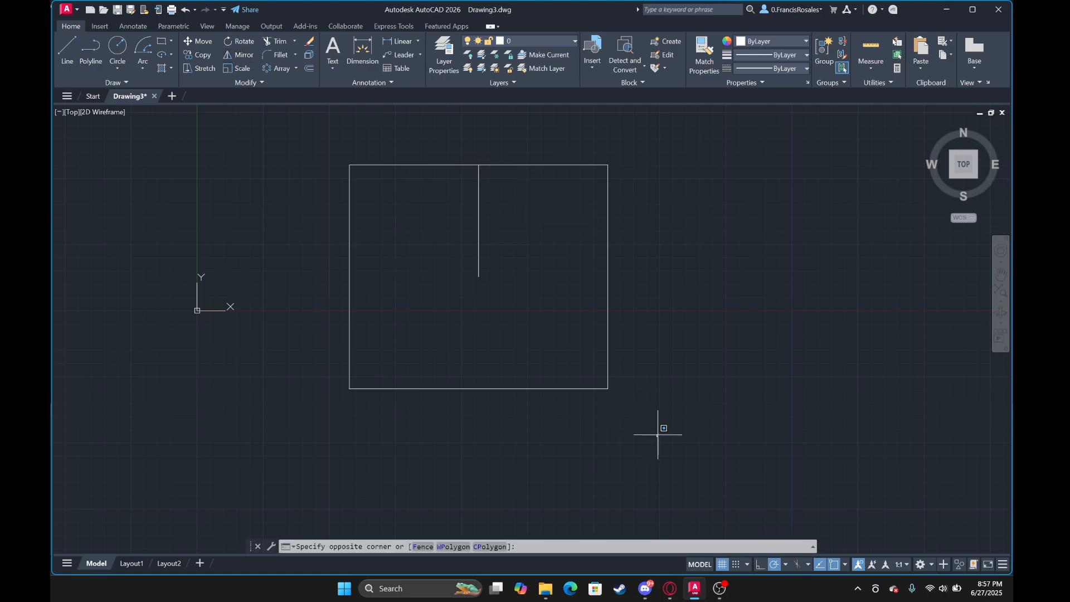
{"action": "left_click", "coordinate": [304, 154]}
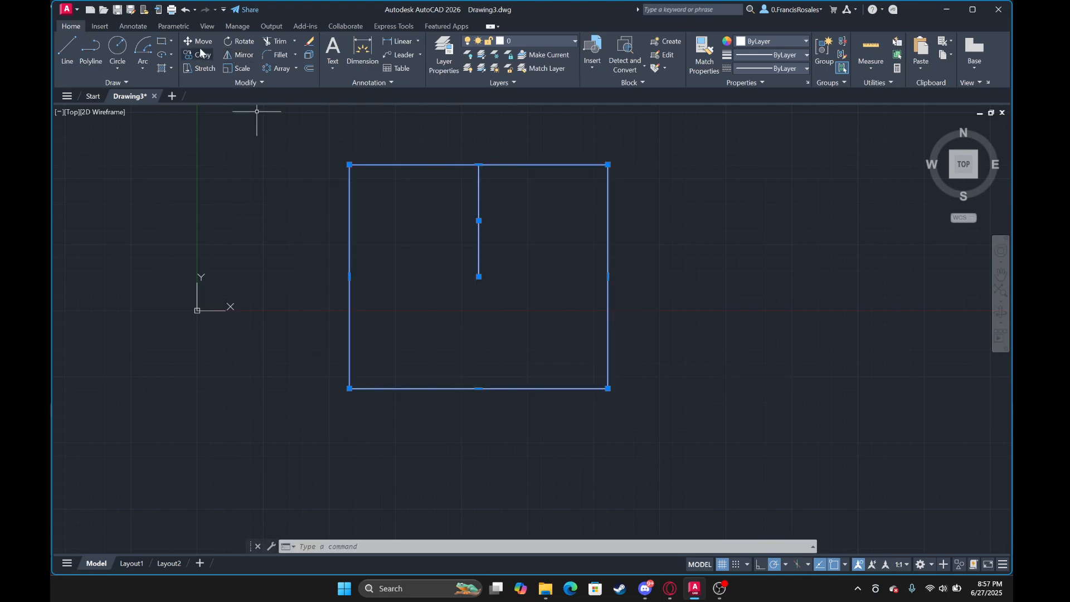
{"action": "left_click", "coordinate": [235, 55]}
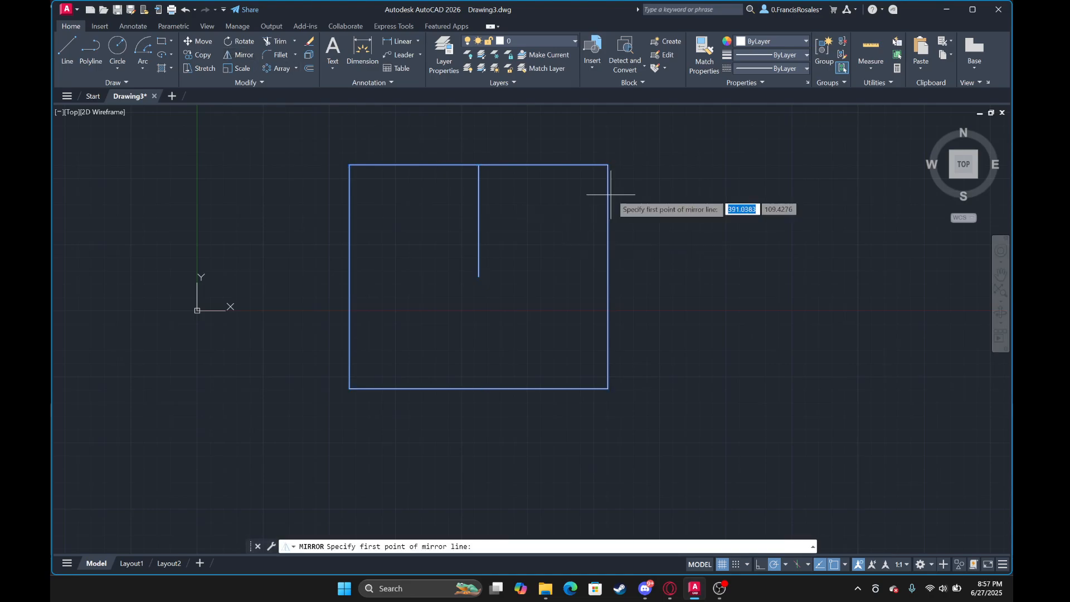
{"action": "left_click", "coordinate": [607, 165]}
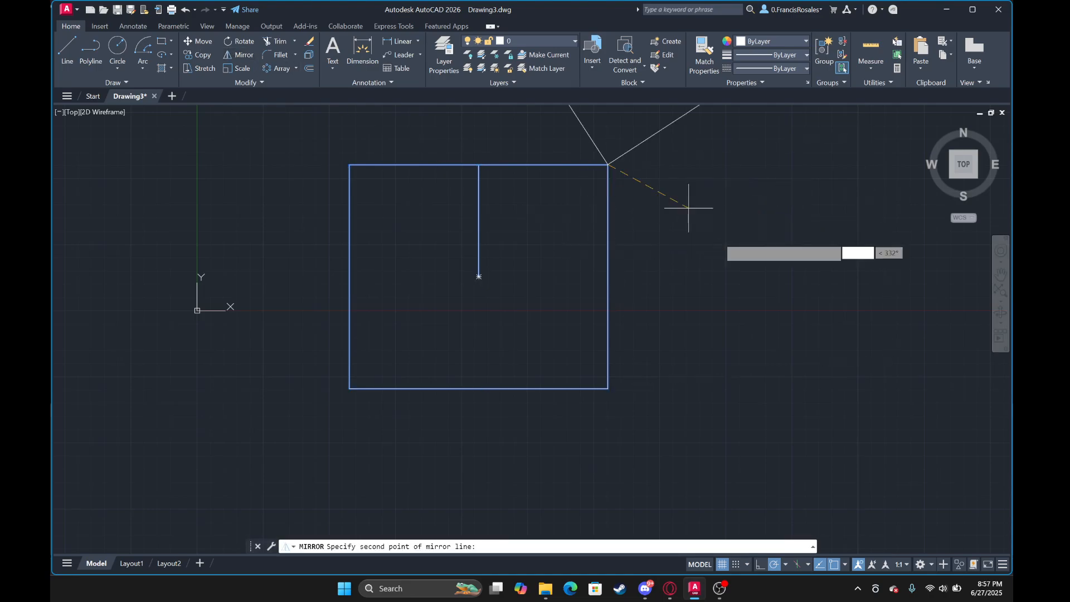
{"action": "left_click", "coordinate": [608, 388]}
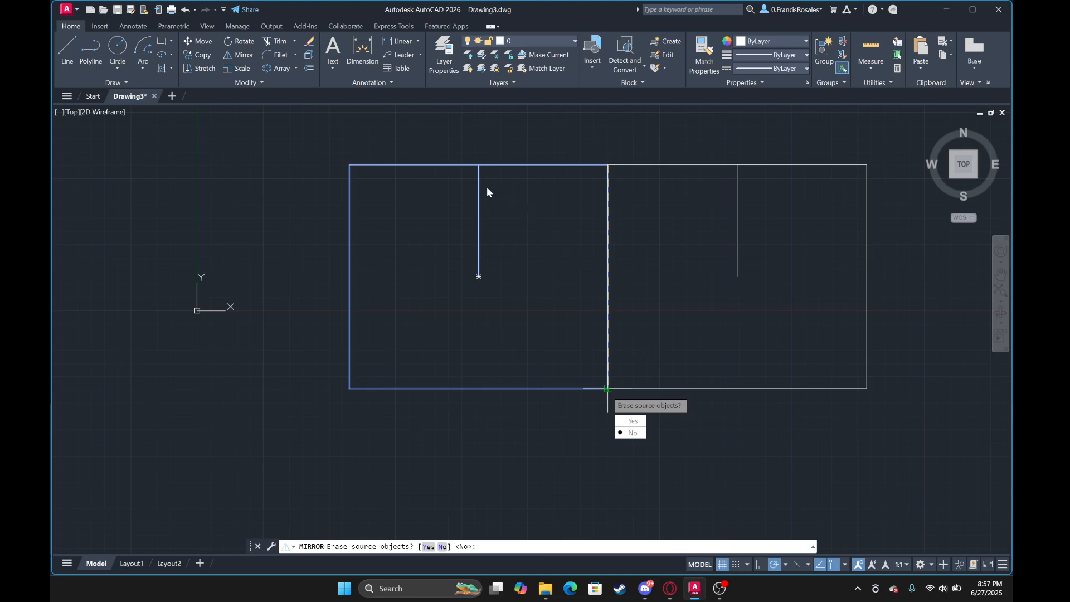
{"action": "left_click", "coordinate": [631, 434]}
Mirror both rectangles and their inner lines across the outer right edge, erasing the source objects.
{"action": "scroll", "coordinate": [494, 214], "scroll_direction": "down", "scroll_amount": 2}
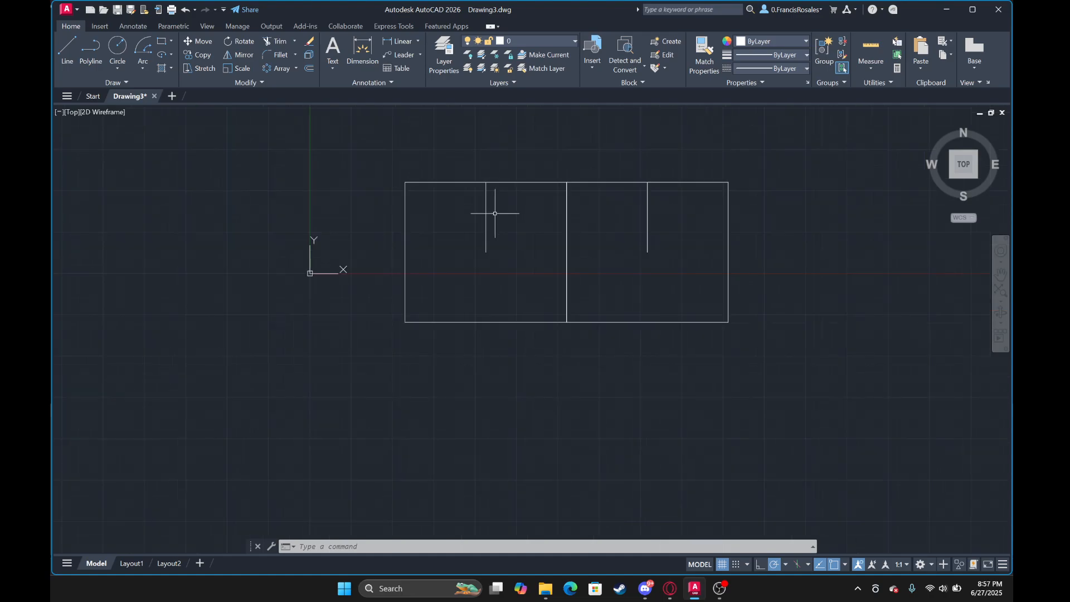
{"action": "left_click", "coordinate": [454, 192]}
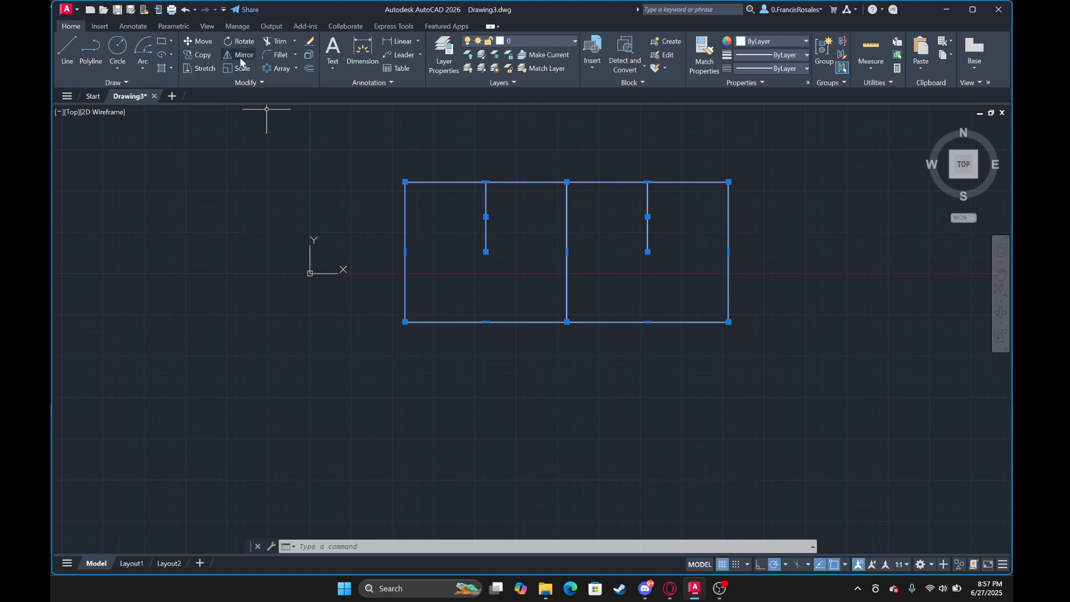
{"action": "key", "text": "Return"}
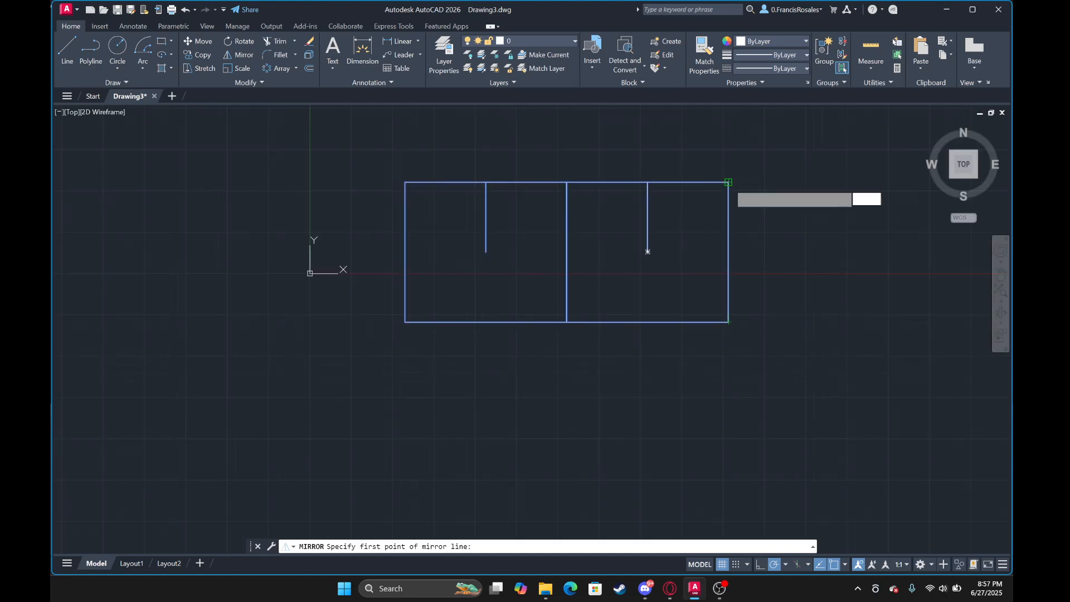
{"action": "left_click", "coordinate": [729, 182]}
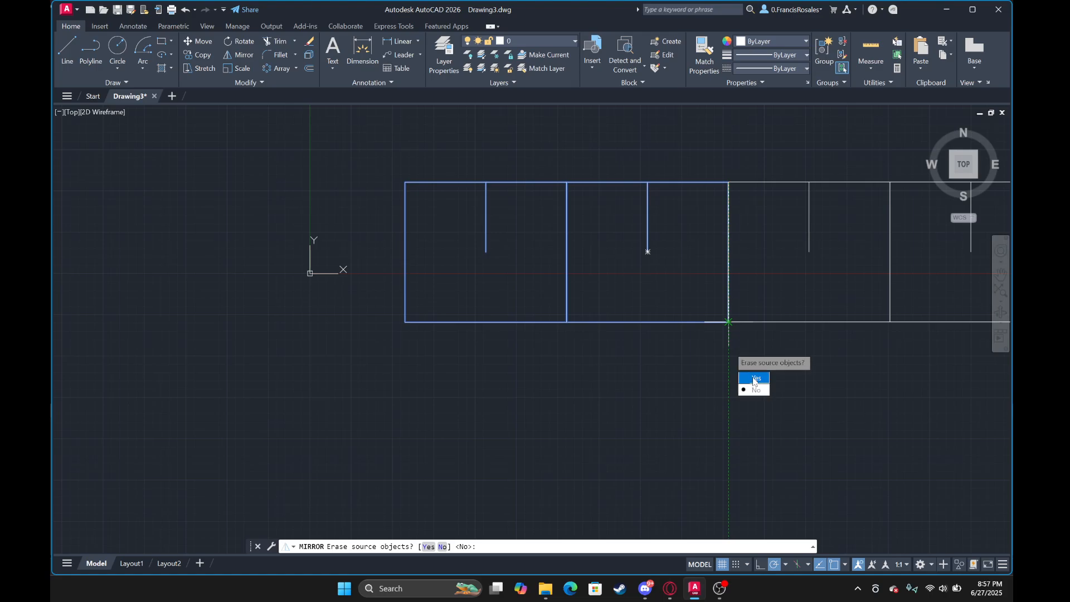
{"action": "left_click", "coordinate": [755, 379]}
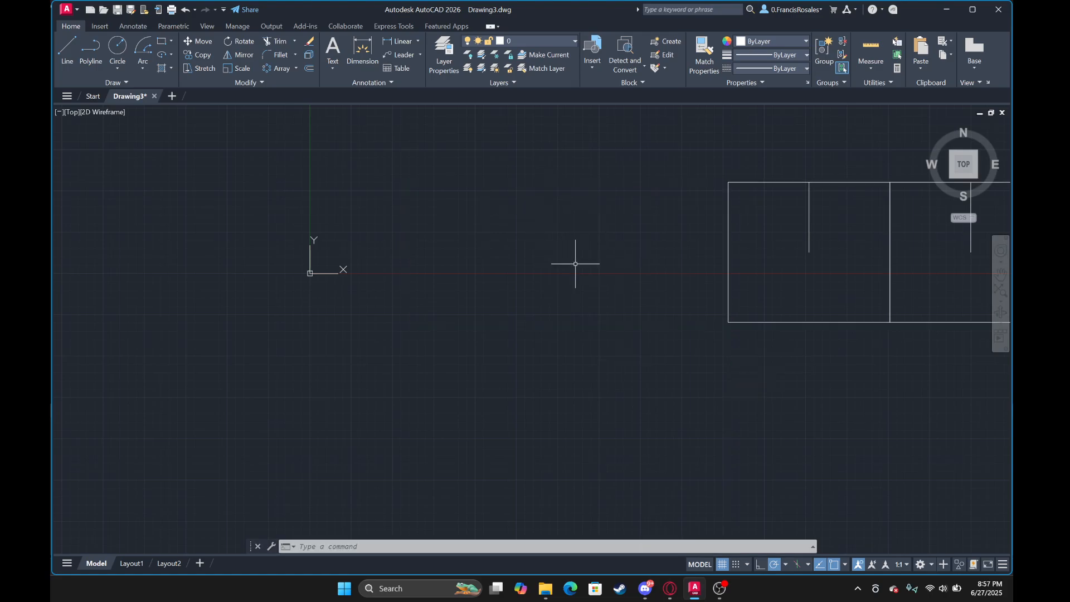
Scale both rectangles and their inner lines by a factor of 100 from the upper-right corner.
{"action": "scroll", "coordinate": [575, 263], "scroll_direction": "down", "scroll_amount": 1}
{"action": "middle_click_drag", "start_coordinate": [649, 210], "coordinate": [489, 242]}
{"action": "scroll", "coordinate": [603, 299], "scroll_direction": "up", "scroll_amount": 2}
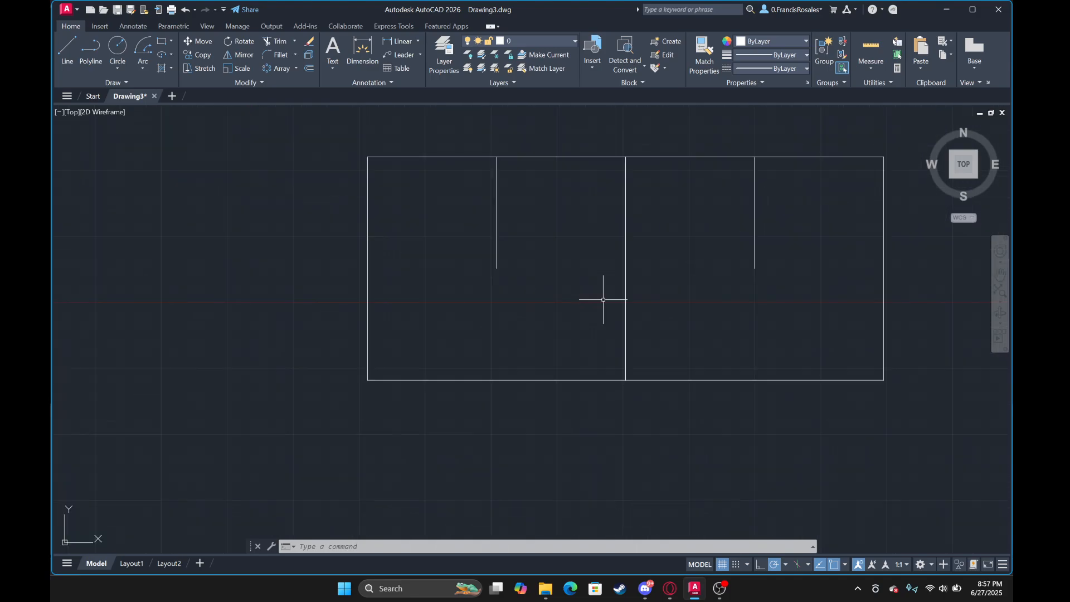
{"action": "middle_click_drag", "start_coordinate": [603, 298], "coordinate": [458, 318]}
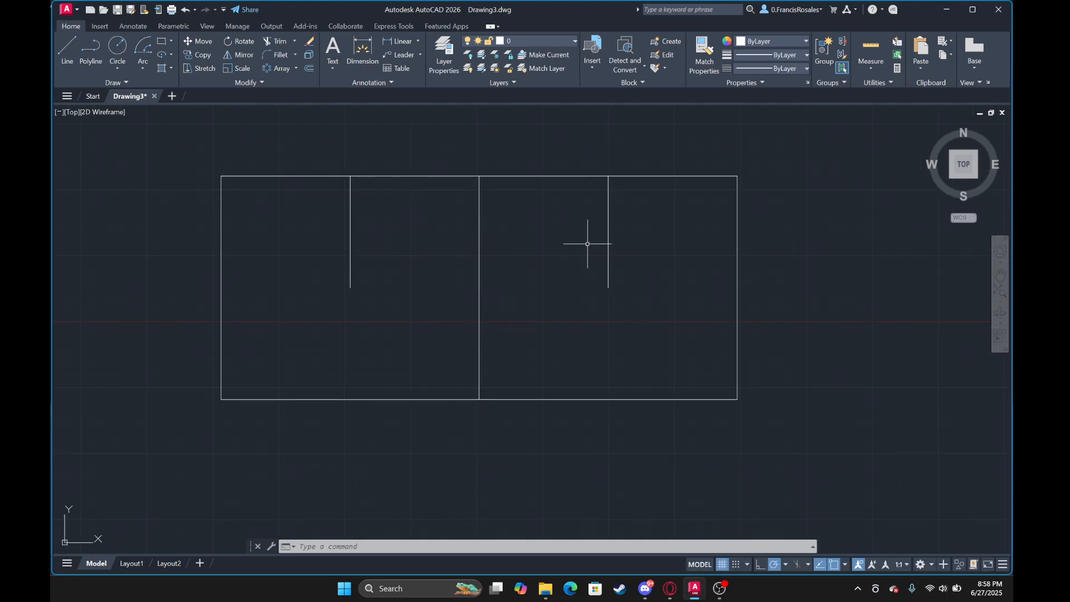
{"action": "scroll", "coordinate": [588, 213], "scroll_direction": "down", "scroll_amount": 2}
{"action": "left_click", "coordinate": [732, 366]}
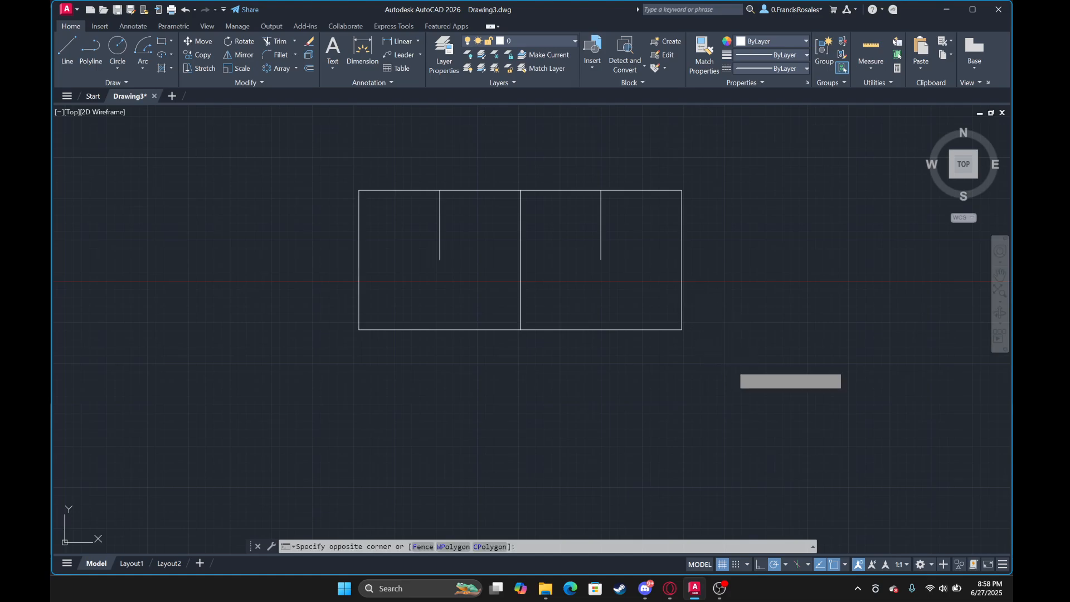
{"action": "left_click", "coordinate": [330, 167]}
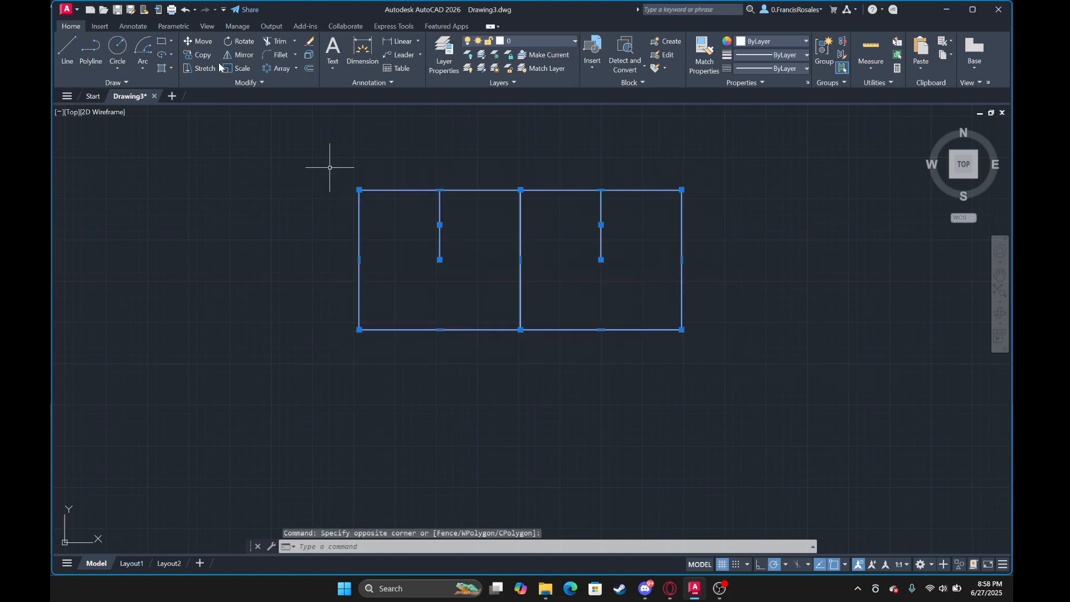
{"action": "left_click", "coordinate": [246, 72]}
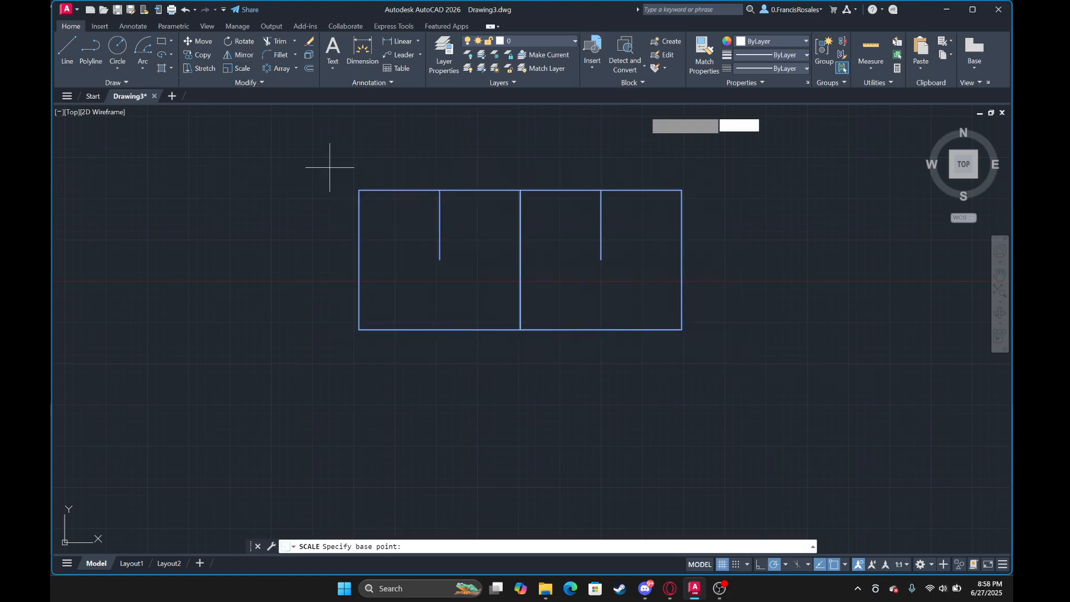
{"action": "left_click", "coordinate": [682, 190]}
{"action": "scroll", "coordinate": [429, 234], "scroll_direction": "down", "scroll_amount": 2}
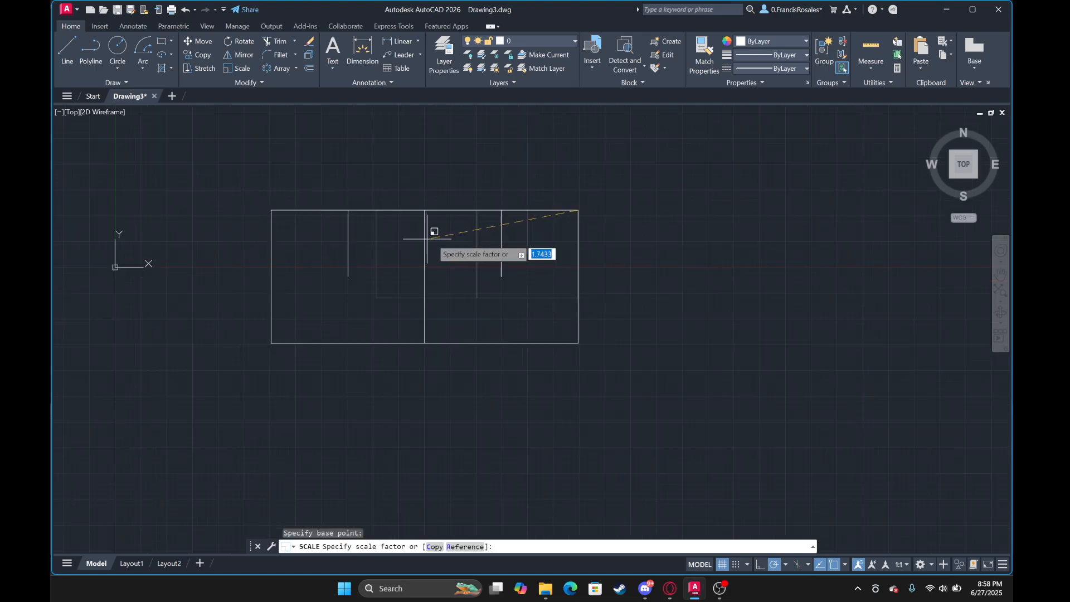
{"action": "middle_click_drag", "start_coordinate": [426, 239], "coordinate": [653, 216]}
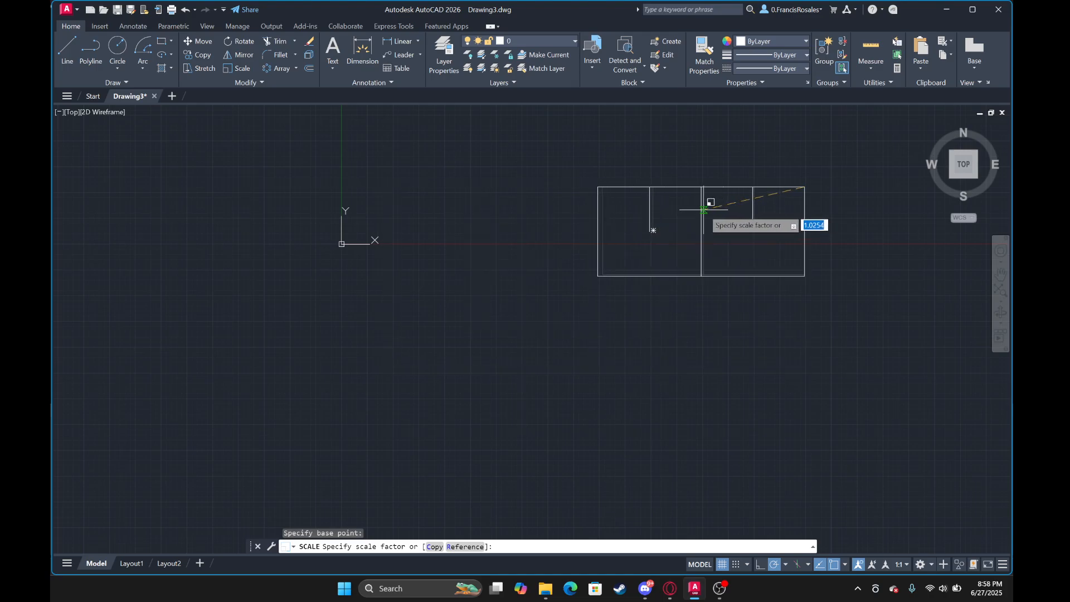
{"action": "key", "text": "Return"}
{"action": "scroll", "coordinate": [704, 210], "scroll_direction": "down", "scroll_amount": 20}
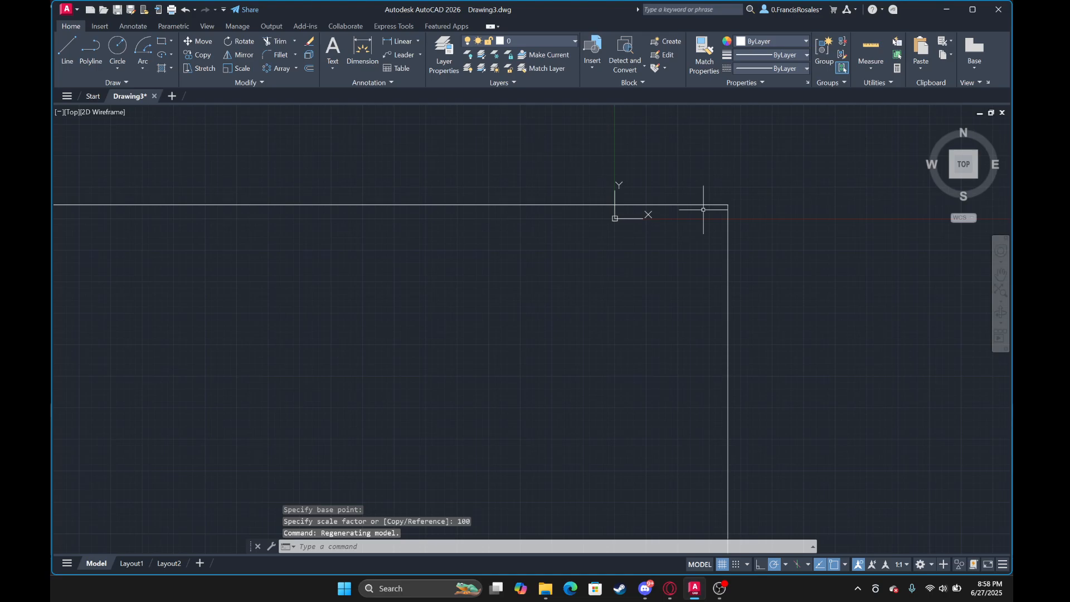
{"action": "scroll", "coordinate": [665, 219], "scroll_direction": "up", "scroll_amount": 4}
{"action": "scroll", "coordinate": [664, 219], "scroll_direction": "up", "scroll_amount": 5}
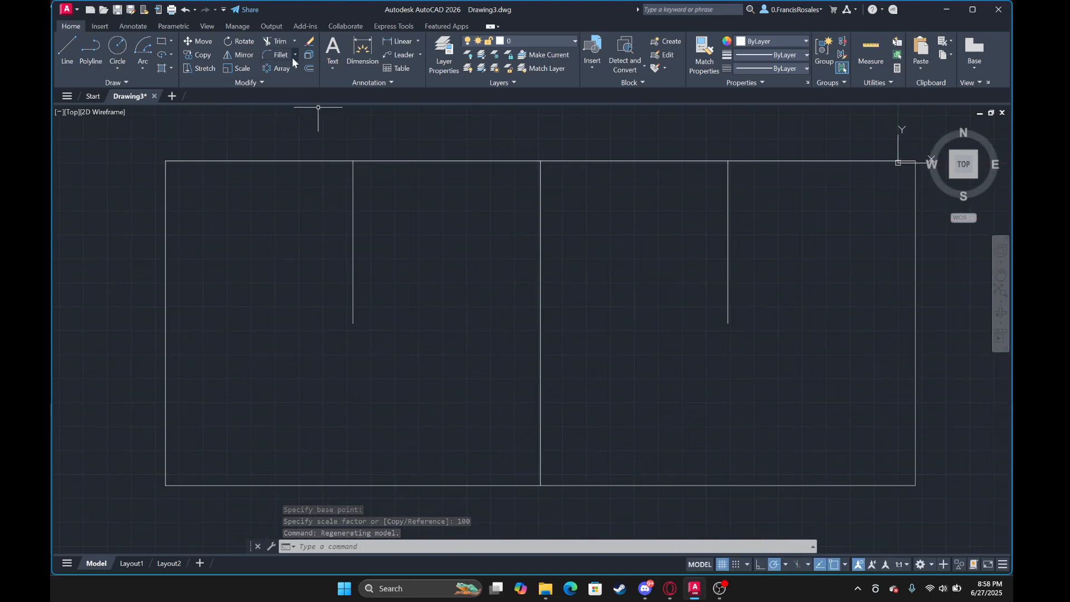
{"action": "left_click", "coordinate": [277, 41]}
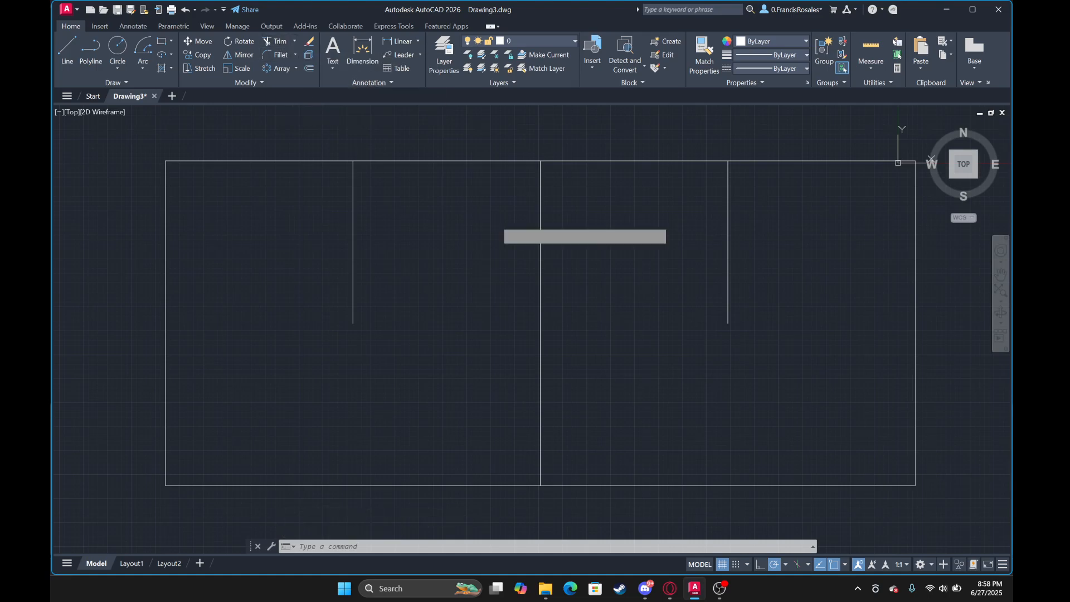
{"action": "key", "text": "Escape"}
{"action": "scroll", "coordinate": [546, 234], "scroll_direction": "down", "scroll_amount": 2}
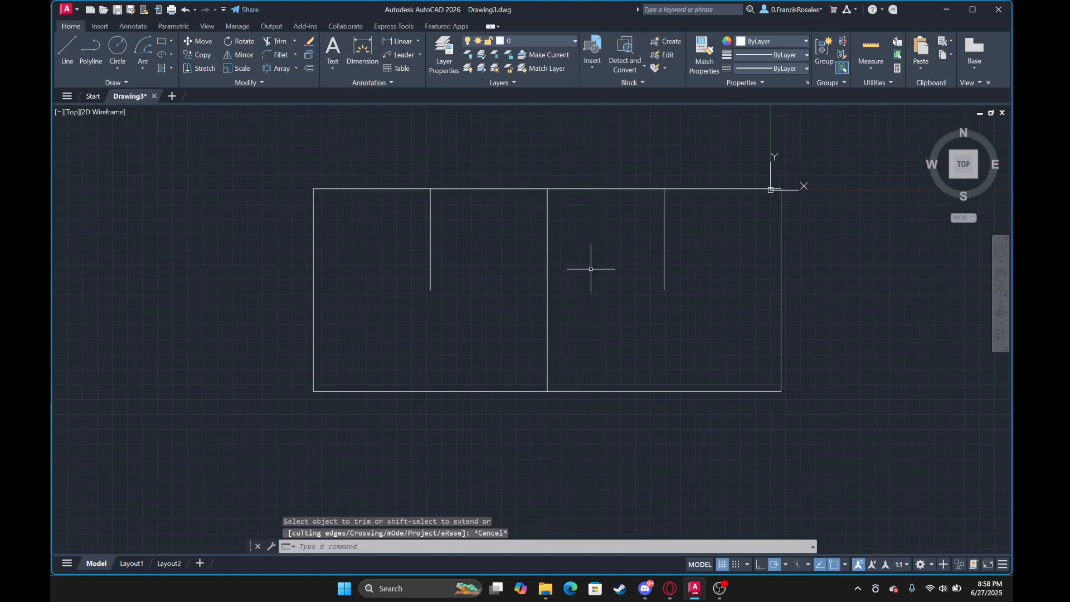
{"action": "scroll", "coordinate": [582, 267], "scroll_direction": "up", "scroll_amount": 2}
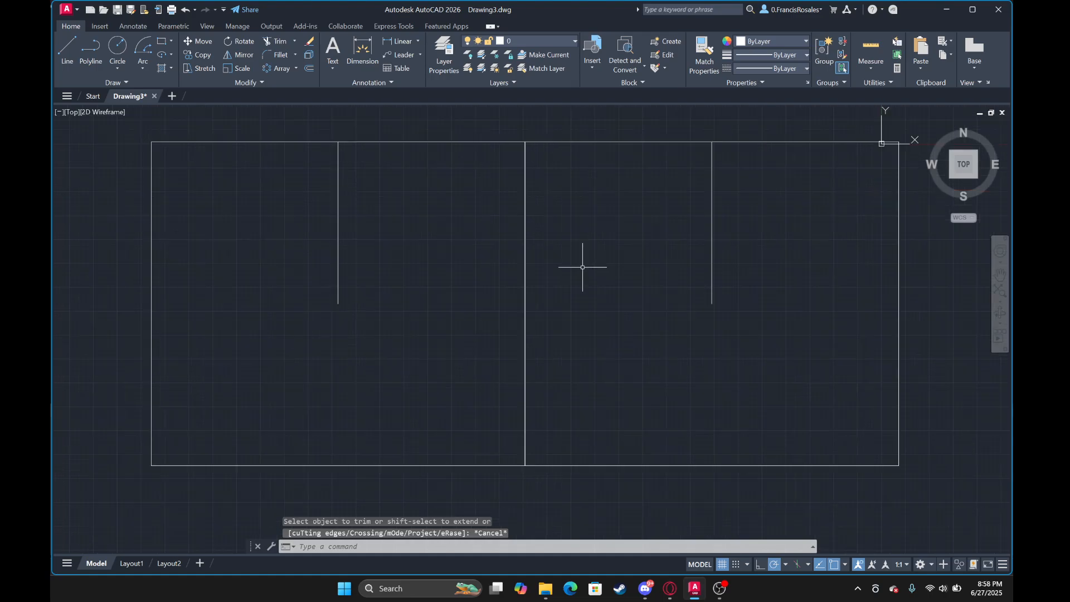
Draw a horizontal line connecting the lower ends of the two inner vertical lines.
{"action": "left_click", "coordinate": [68, 49]}
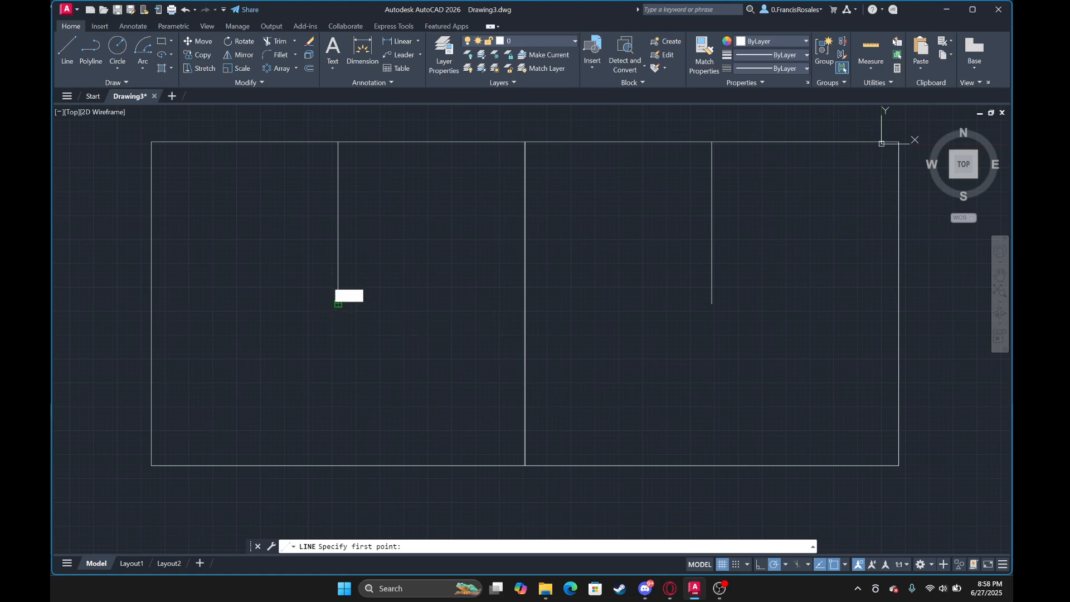
{"action": "left_click", "coordinate": [337, 303]}
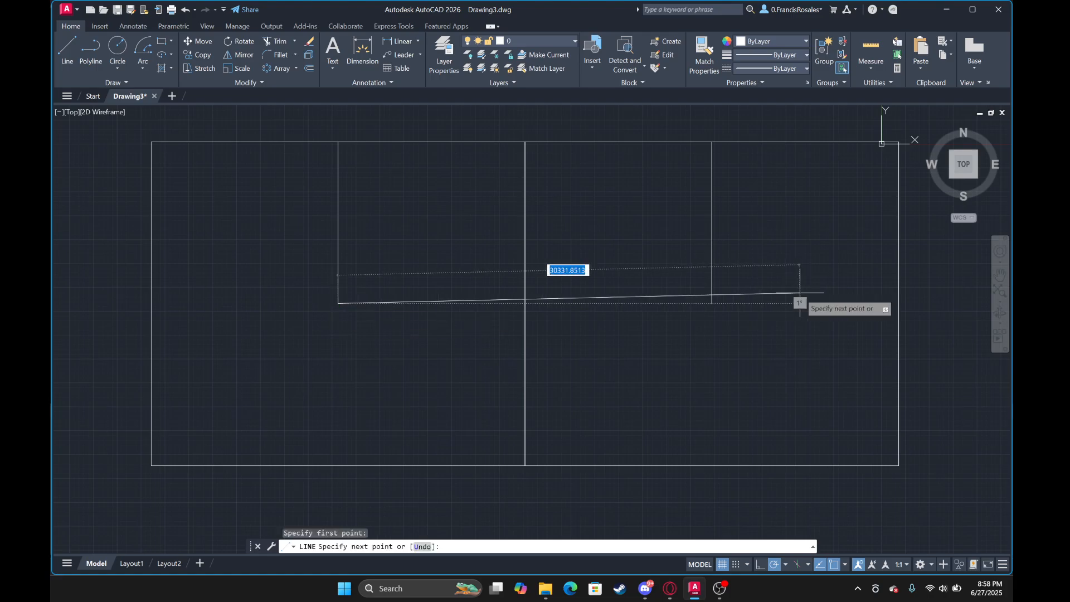
{"action": "left_click", "coordinate": [712, 304]}
{"action": "key", "text": "Escape"}
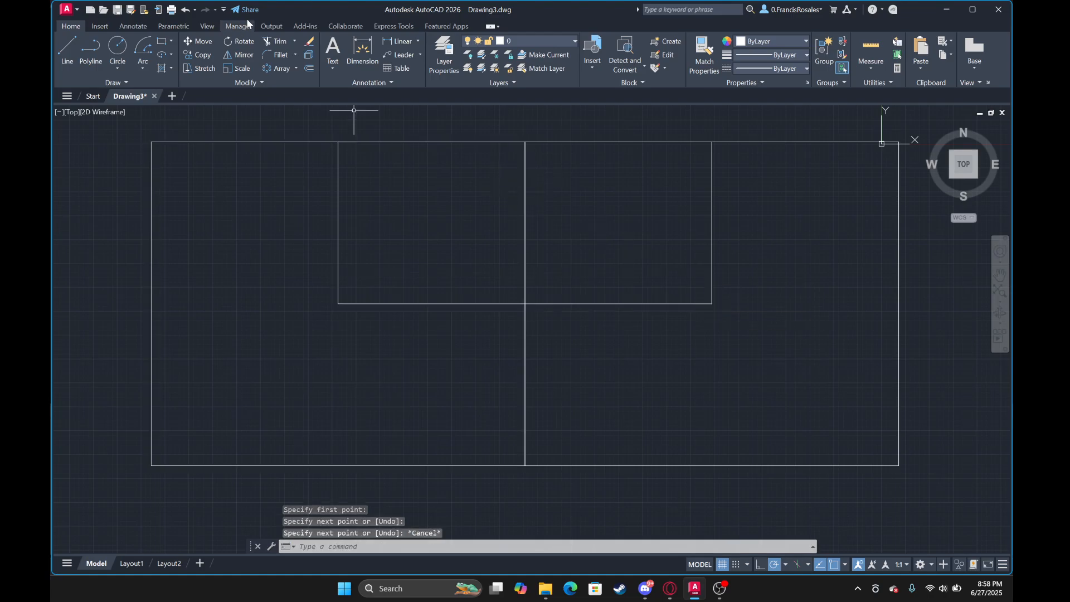
Trim the shared middle edge of the rectangles above the new horizontal line.
{"action": "left_click", "coordinate": [279, 42]}
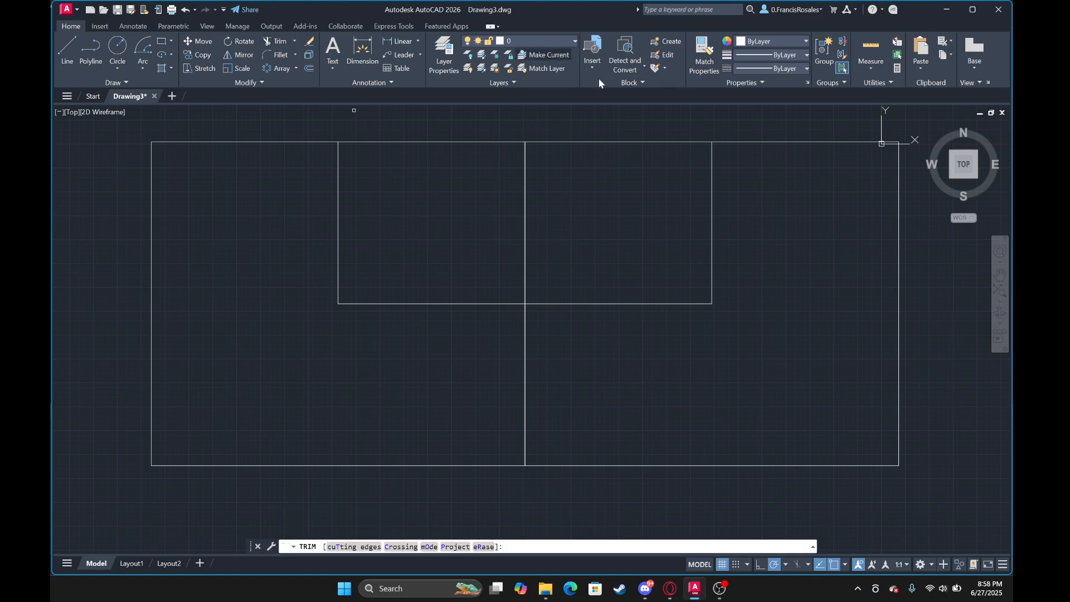
{"action": "left_click", "coordinate": [504, 184]}
{"action": "left_click", "coordinate": [579, 183]}
{"action": "key", "text": "Return"}
{"action": "key", "text": "Escape"}
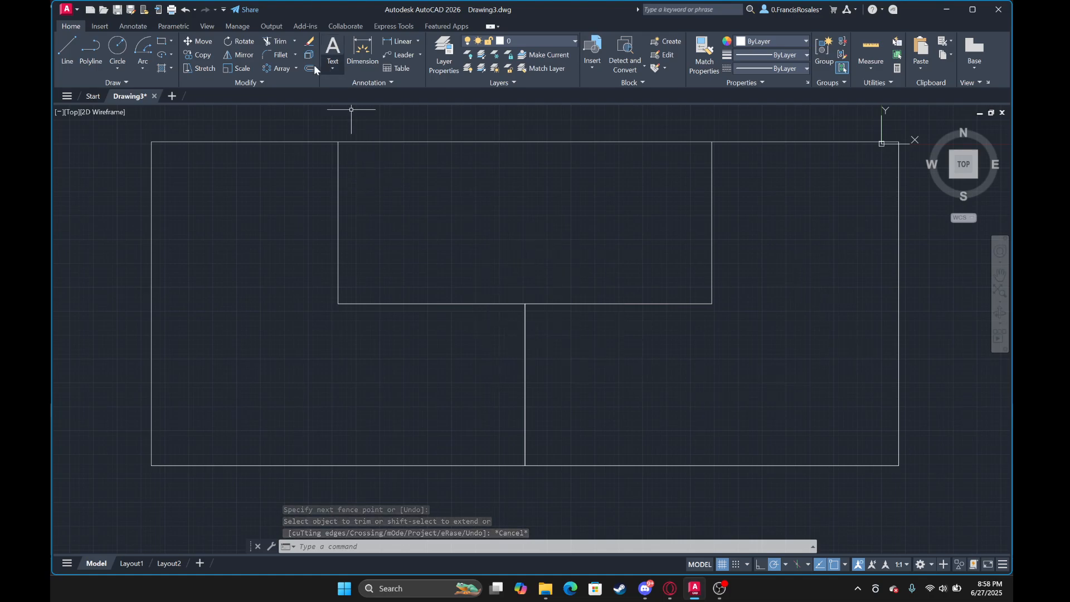
Trim the top edge between the inner vertical lines and over the right section, along with the right inner vertical line.
{"action": "left_click", "coordinate": [278, 41]}
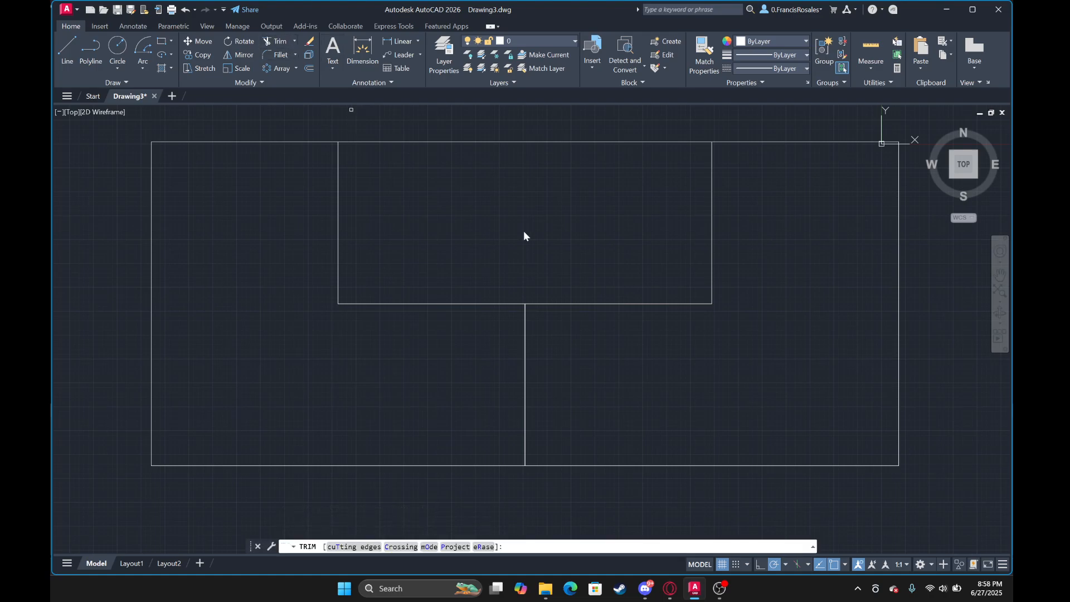
{"action": "left_click", "coordinate": [394, 207]}
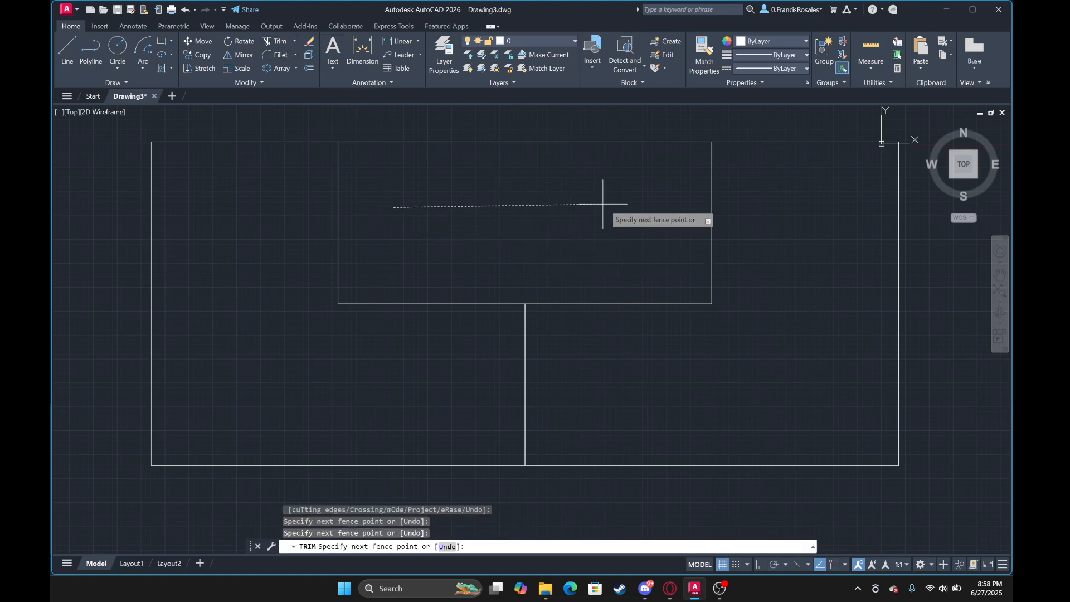
{"action": "left_click", "coordinate": [404, 115]}
{"action": "middle_click_drag", "start_coordinate": [434, 131], "coordinate": [431, 165]}
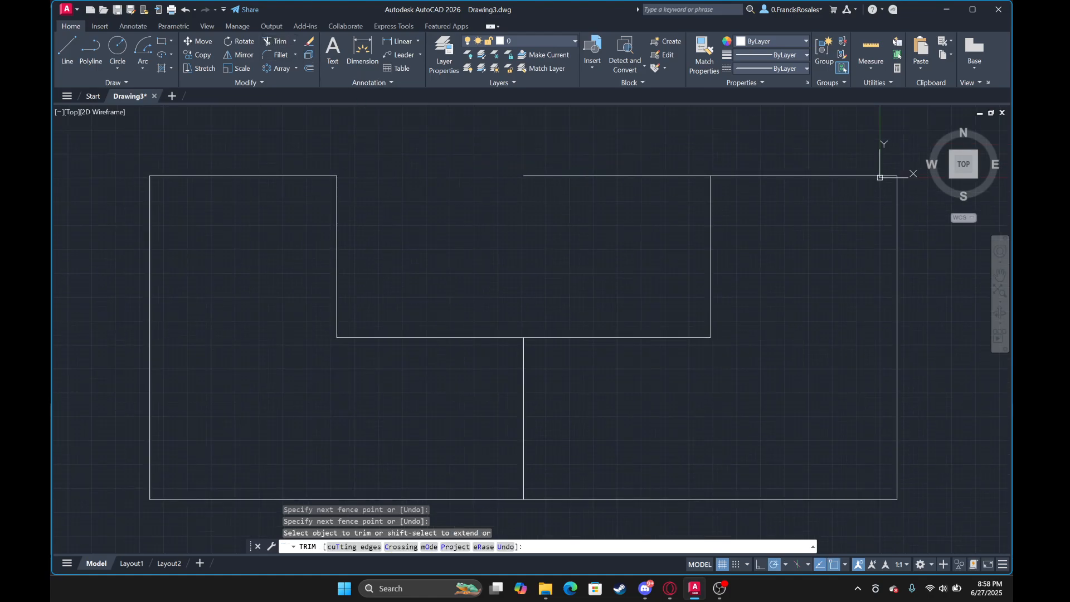
{"action": "left_click", "coordinate": [522, 137]}
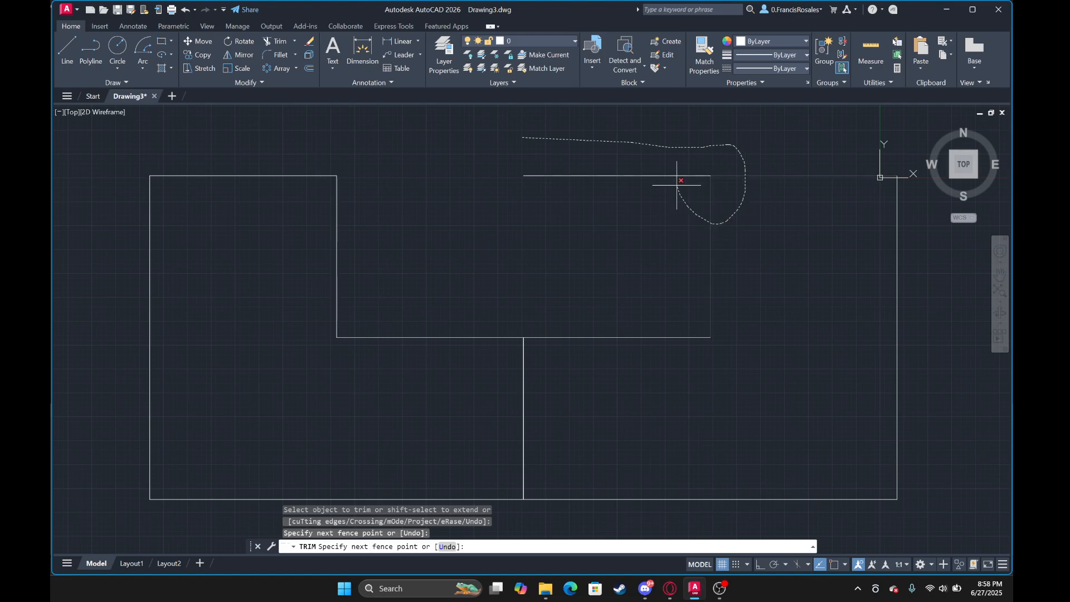
{"action": "left_click_drag", "start_coordinate": [663, 212], "coordinate": [662, 214]}
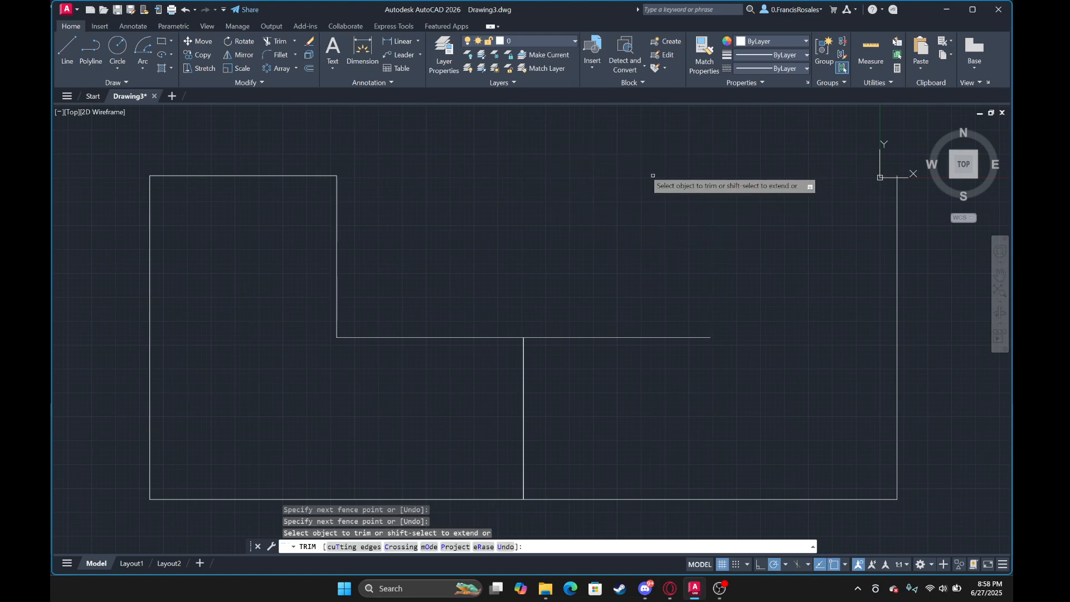
Trim away the left inner vertical line, the remaining top-left edge and both halves of the inner horizontal line.
{"action": "left_click", "coordinate": [336, 204]}
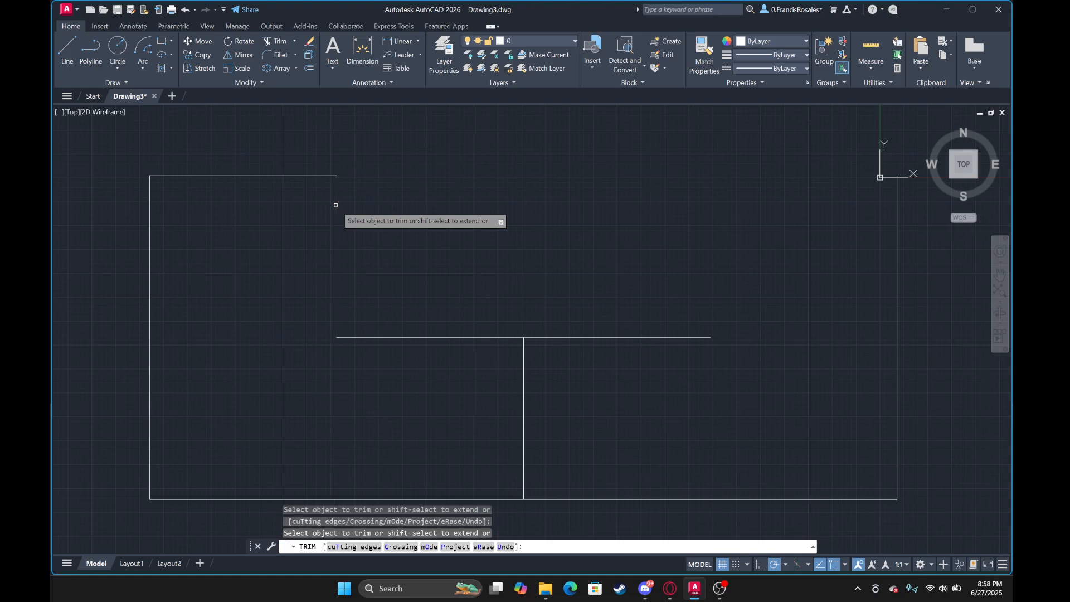
{"action": "left_click", "coordinate": [295, 176]}
{"action": "left_click", "coordinate": [379, 337]}
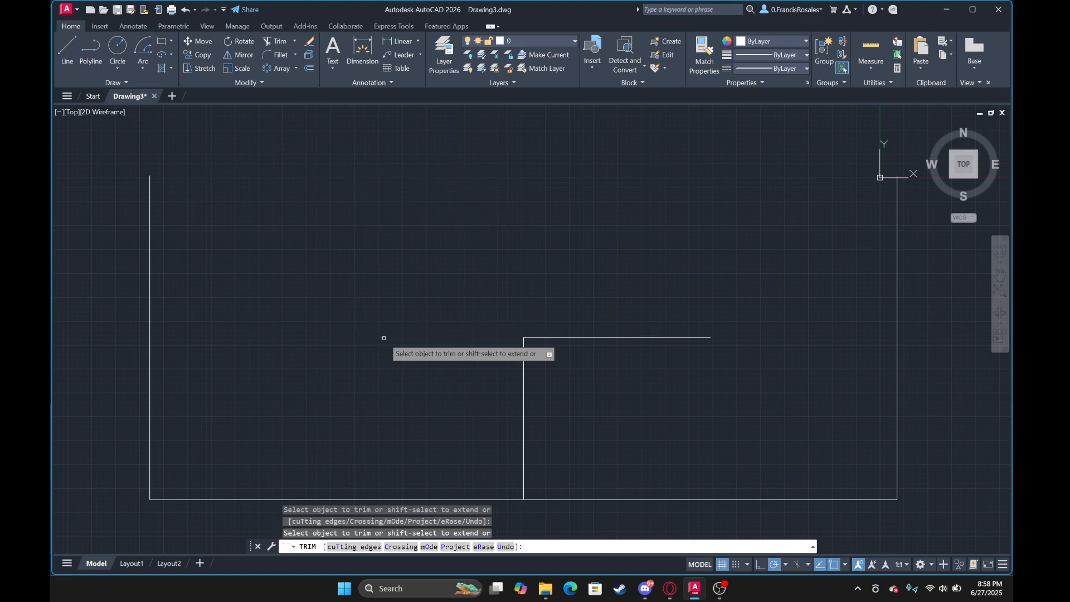
{"action": "left_click", "coordinate": [554, 337]}
Remove the remaining outer edges and middle line with freehand trim fences, clearing the drawing area.
{"action": "scroll", "coordinate": [565, 342], "scroll_direction": "down", "scroll_amount": 8}
{"action": "scroll", "coordinate": [623, 342], "scroll_direction": "up", "scroll_amount": 2}
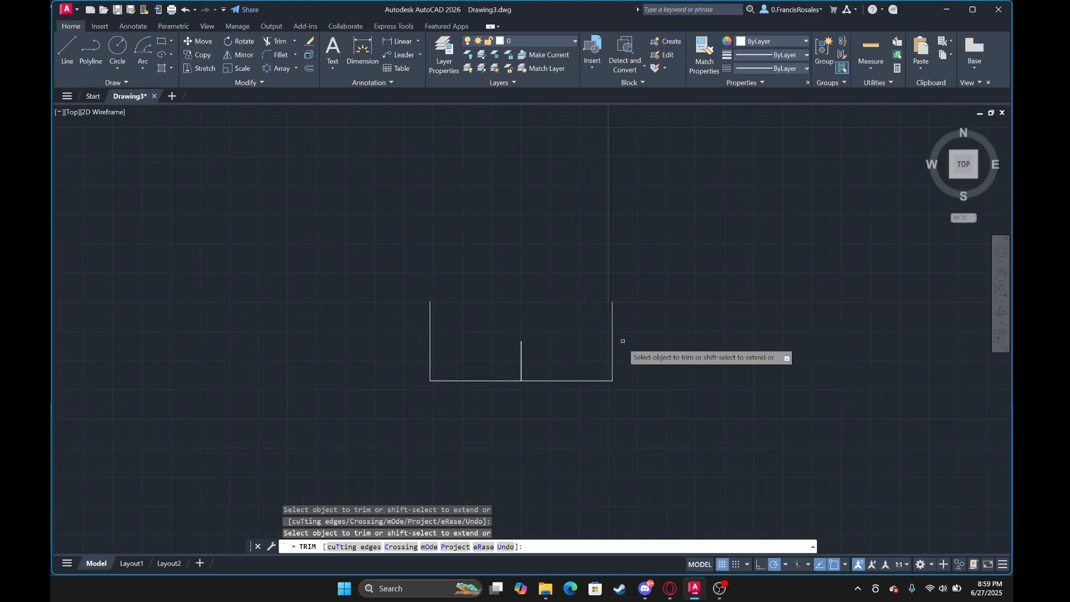
{"action": "left_click_drag", "start_coordinate": [626, 343], "coordinate": [591, 361]}
{"action": "left_click_drag", "start_coordinate": [443, 337], "coordinate": [370, 315]}
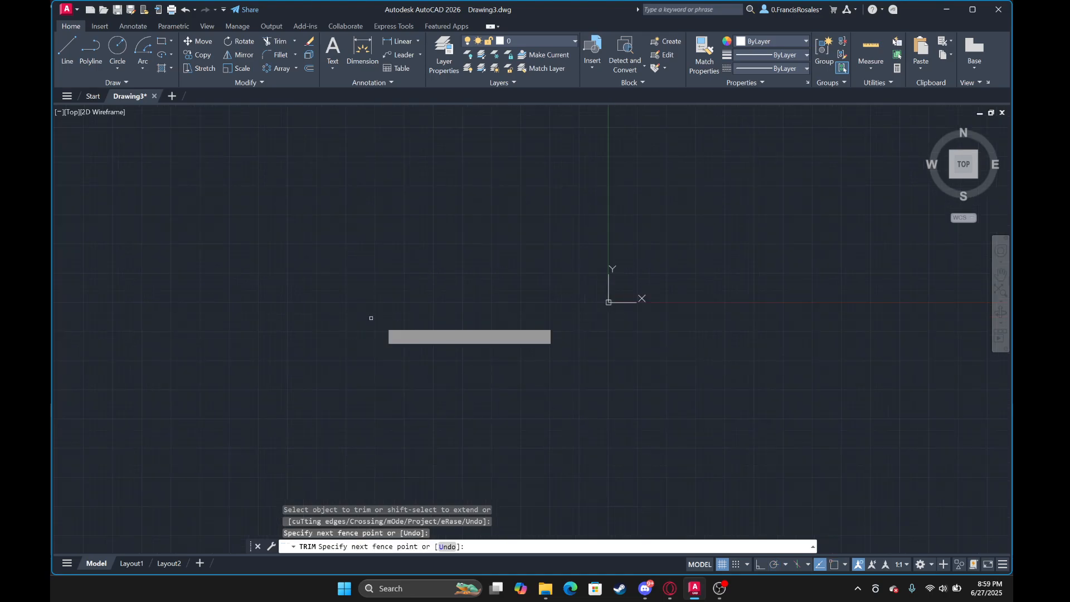
{"action": "key", "text": "Escape"}
{"action": "middle_click_drag", "start_coordinate": [695, 288], "coordinate": [555, 313]}
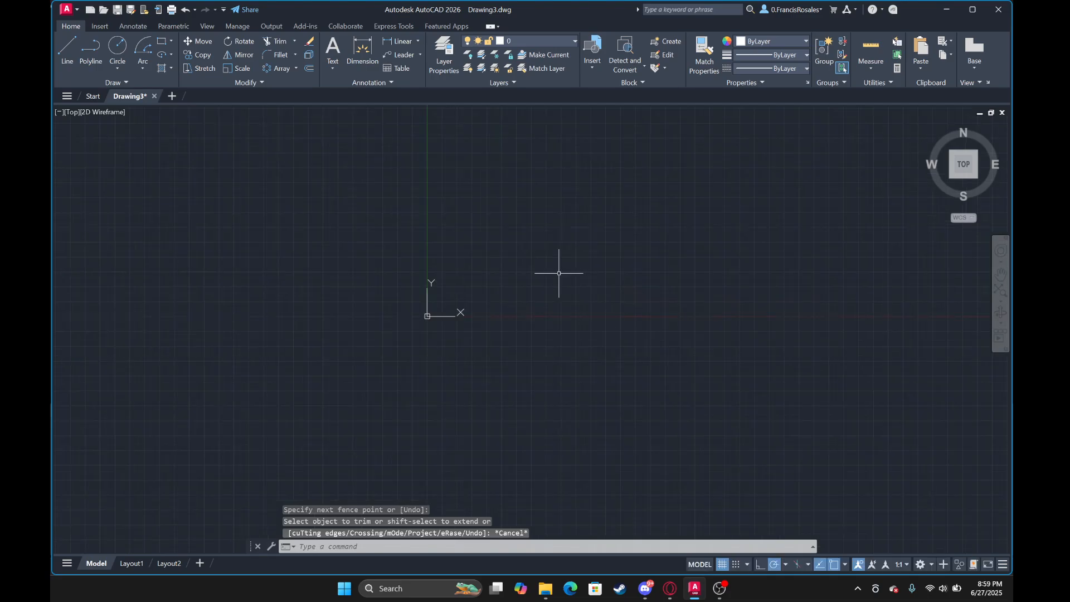
Draw a single vertical line in the empty area above and to the right of the origin.
{"action": "left_click", "coordinate": [78, 58]}
{"action": "mouse_move", "coordinate": [564, 294]}
{"action": "middle_mouse_down"}
{"action": "mouse_move", "coordinate": [411, 242]}
{"action": "mouse_move", "coordinate": [482, 353]}
{"action": "middle_mouse_up"}
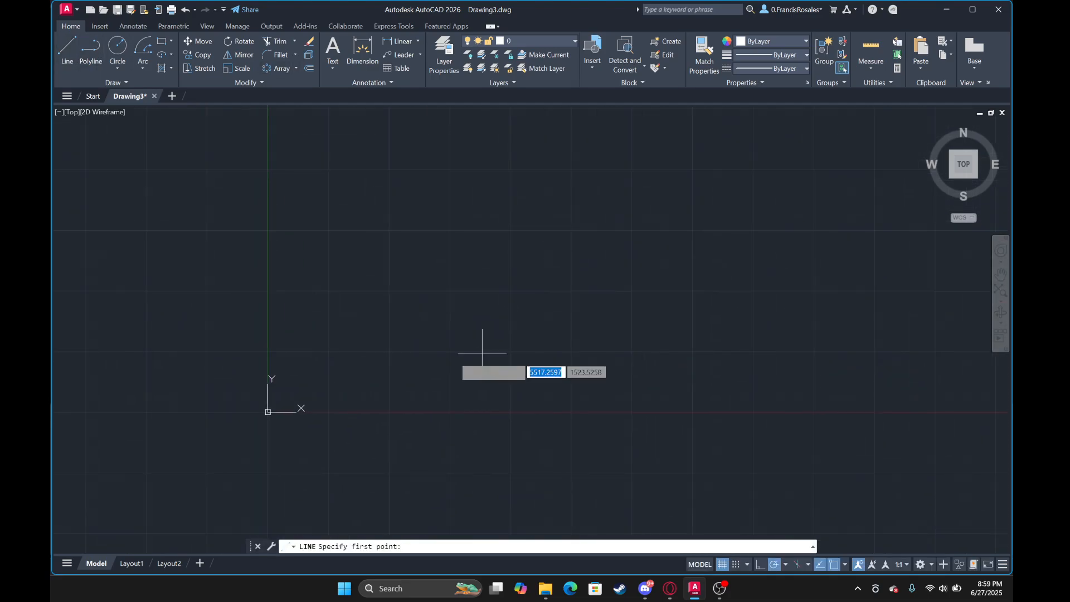
{"action": "scroll", "coordinate": [383, 373], "scroll_direction": "up", "scroll_amount": 3}
{"action": "mouse_move", "coordinate": [359, 352]}
{"action": "middle_mouse_down"}
{"action": "mouse_move", "coordinate": [390, 325]}
{"action": "mouse_move", "coordinate": [630, 306]}
{"action": "middle_mouse_up"}
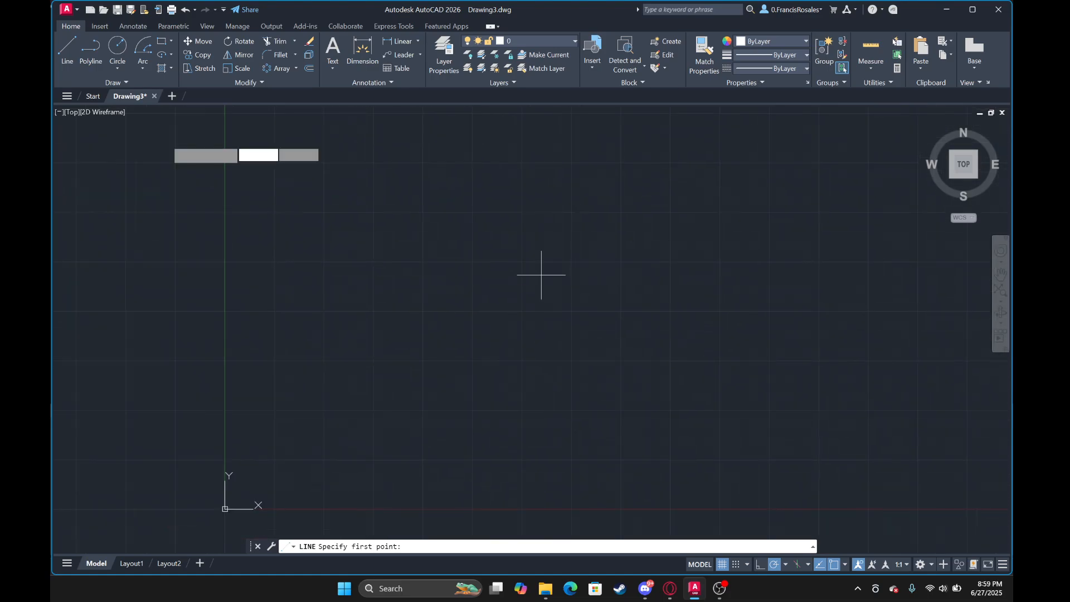
{"action": "left_click", "coordinate": [117, 69]}
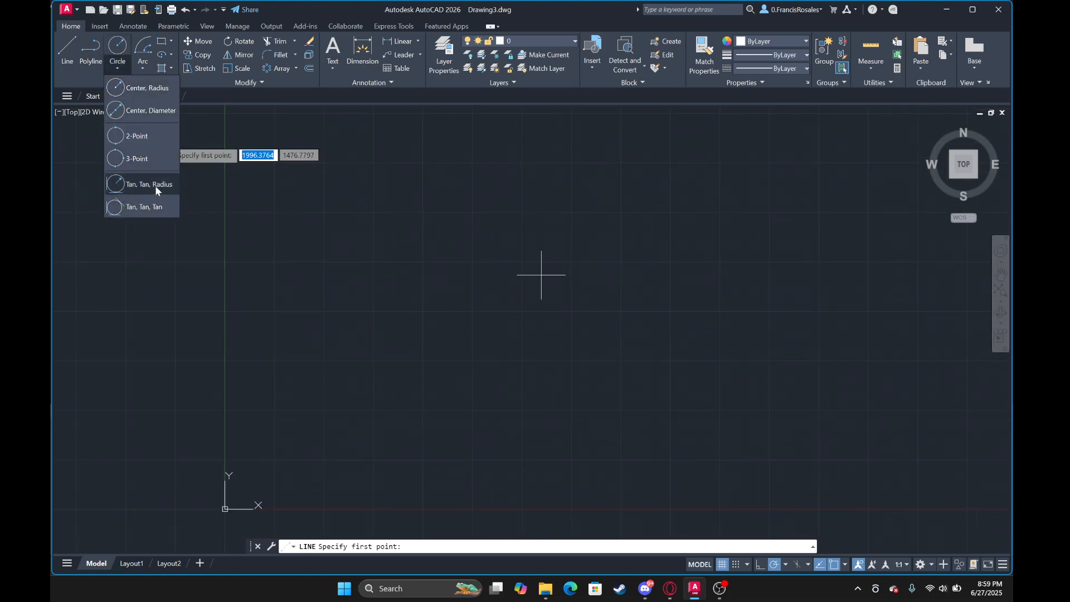
{"action": "left_click", "coordinate": [81, 48]}
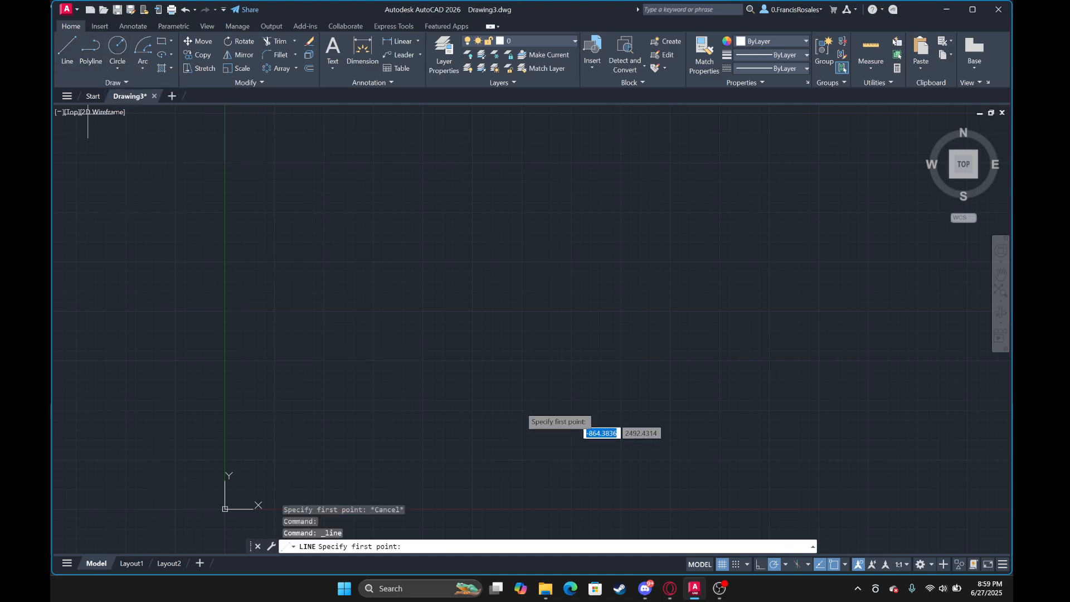
{"action": "middle_click_drag", "start_coordinate": [428, 388], "coordinate": [504, 282]}
{"action": "left_click", "coordinate": [463, 363]}
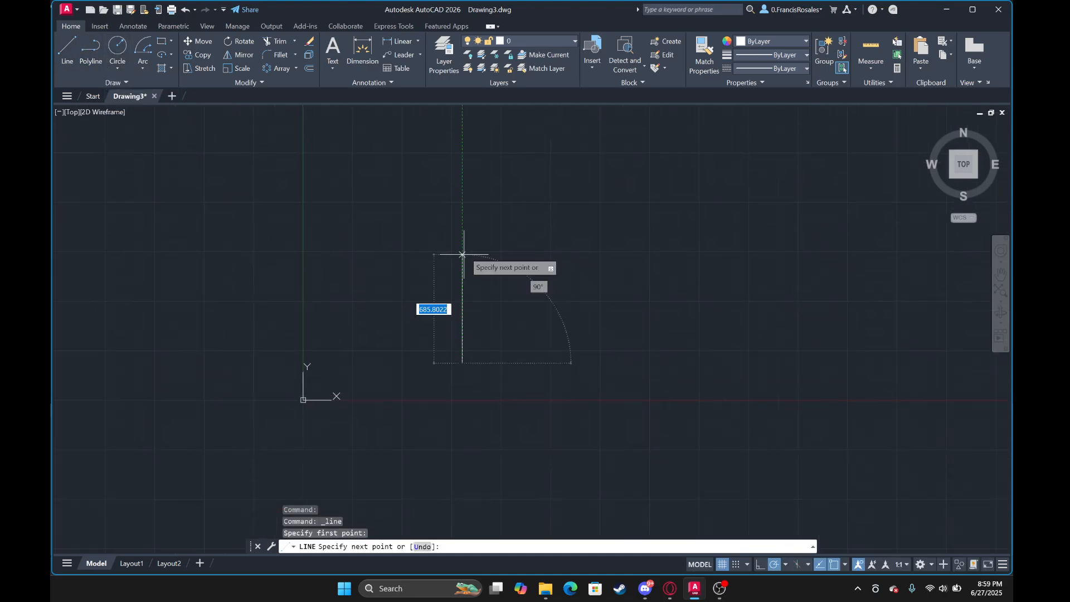
{"action": "left_click", "coordinate": [462, 167]}
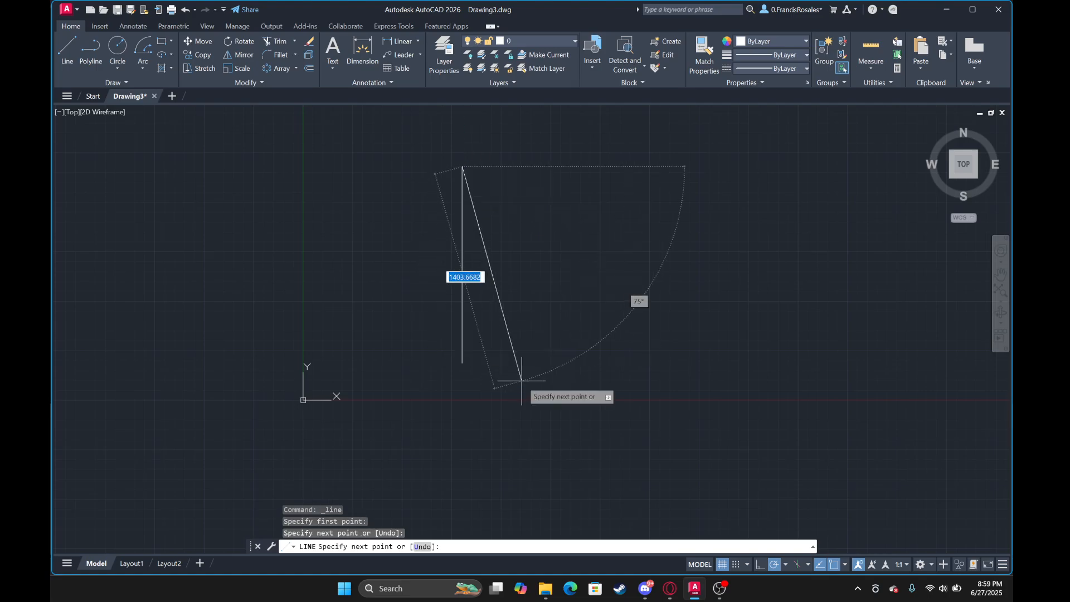
{"action": "key", "text": "Escape"}
Draw a horizontal line running right from the upper end of the vertical line.
{"action": "left_click", "coordinate": [68, 52]}
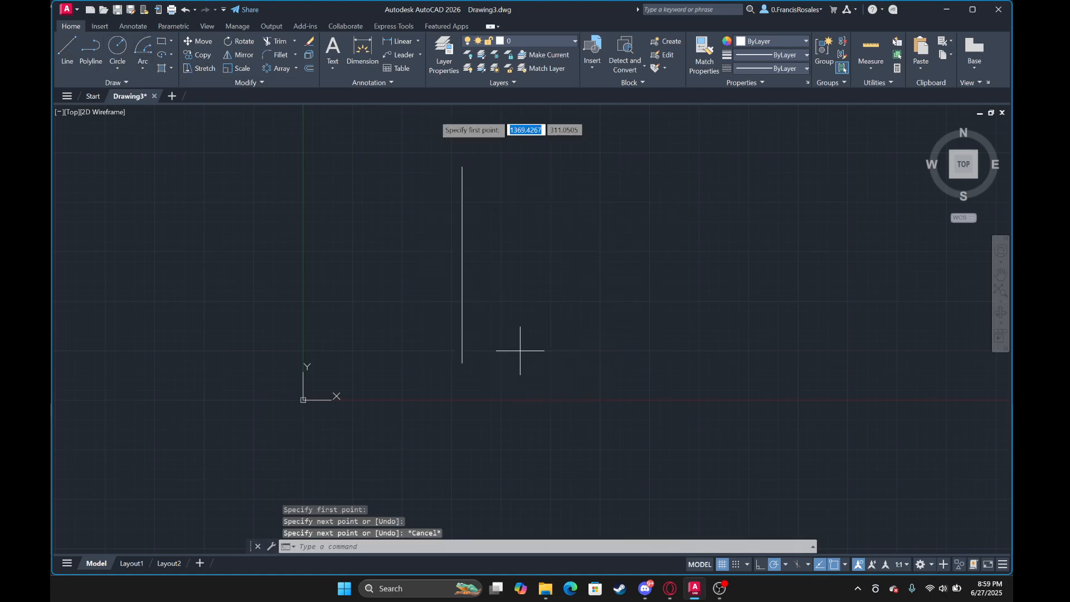
{"action": "left_click", "coordinate": [462, 166]}
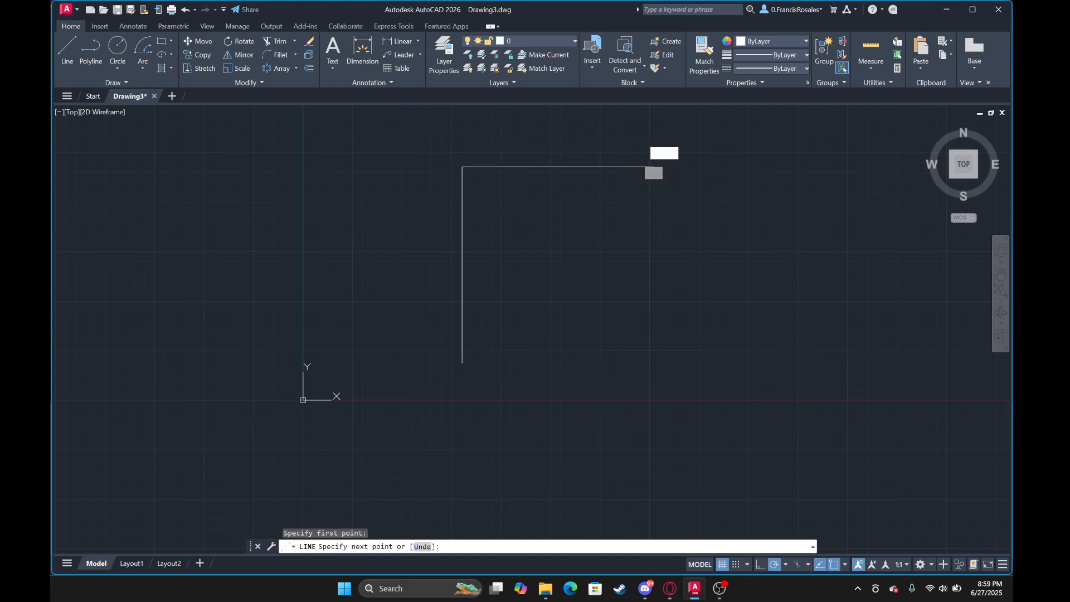
{"action": "left_click", "coordinate": [653, 166]}
{"action": "key", "text": "Escape"}
Draw a Tan, Tan, Radius circle tangent to the horizontal and vertical lines with a radius of 1.
{"action": "left_click", "coordinate": [118, 68]}
{"action": "left_click", "coordinate": [150, 188]}
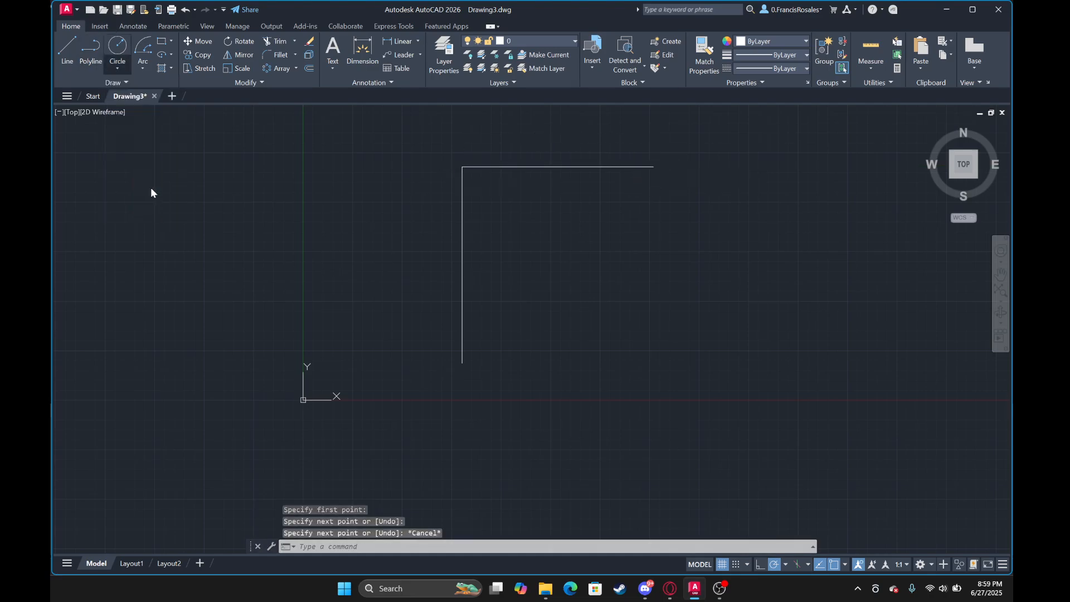
{"action": "left_click", "coordinate": [510, 167]}
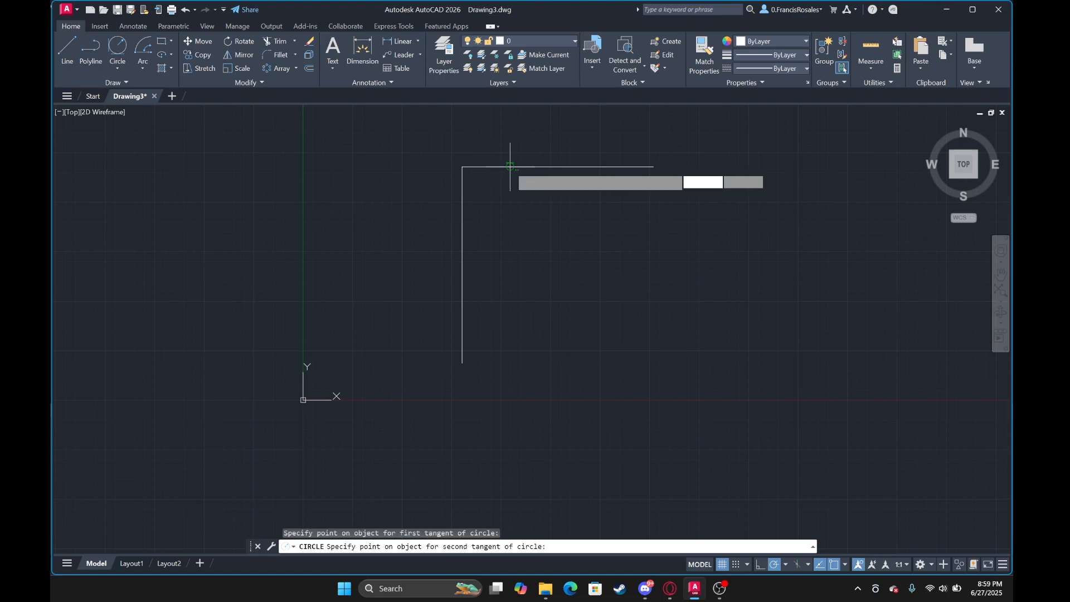
{"action": "left_click", "coordinate": [461, 192]}
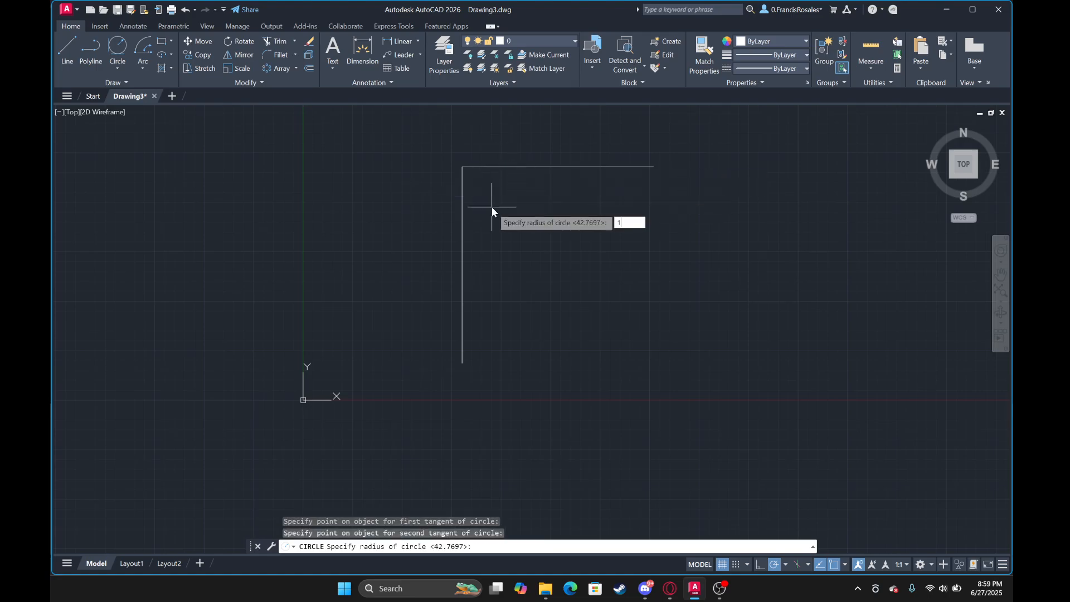
{"action": "type", "text": "1"}
{"action": "key", "text": "Return"}
{"action": "scroll", "coordinate": [473, 192], "scroll_direction": "up", "scroll_amount": 2}
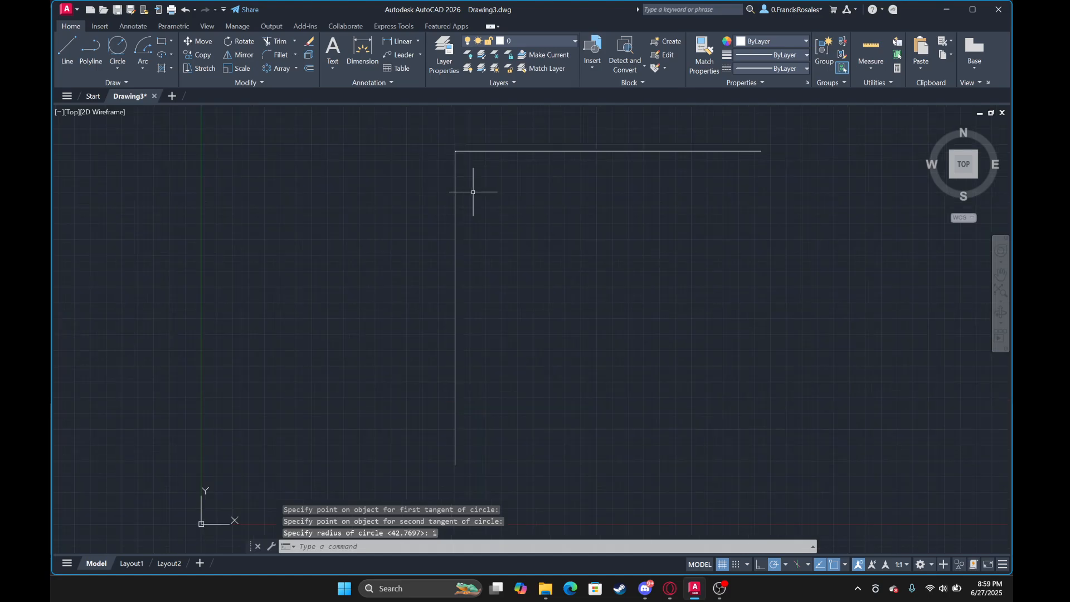
{"action": "left_click", "coordinate": [454, 160]}
Draw a second Tan, Tan, Radius circle touching both lines with a radius of 12 and zoom in on the corner.
{"action": "left_click", "coordinate": [117, 46]}
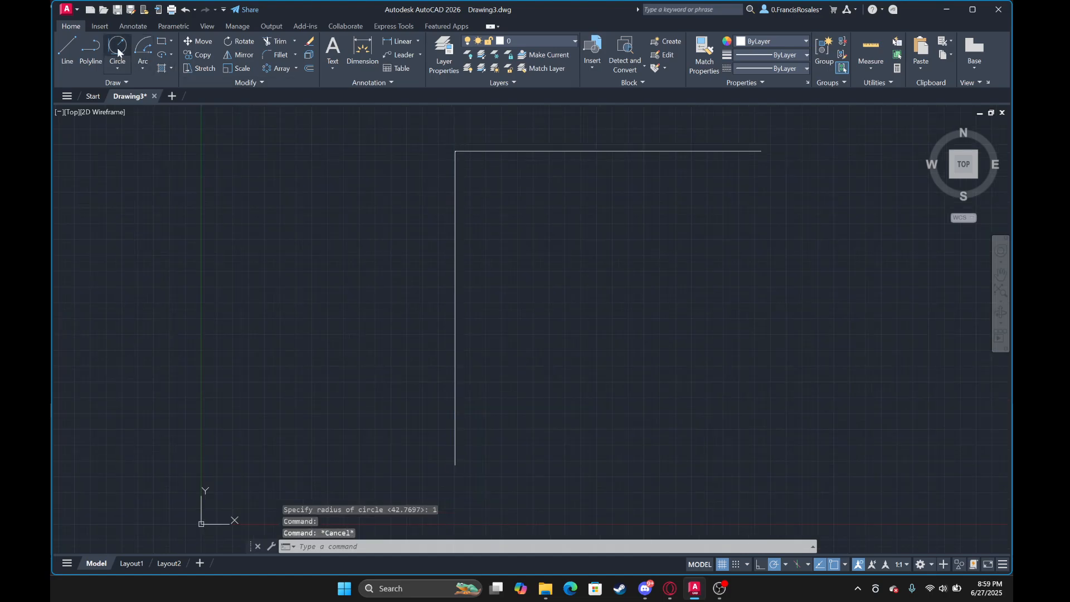
{"action": "key", "text": "Escape"}
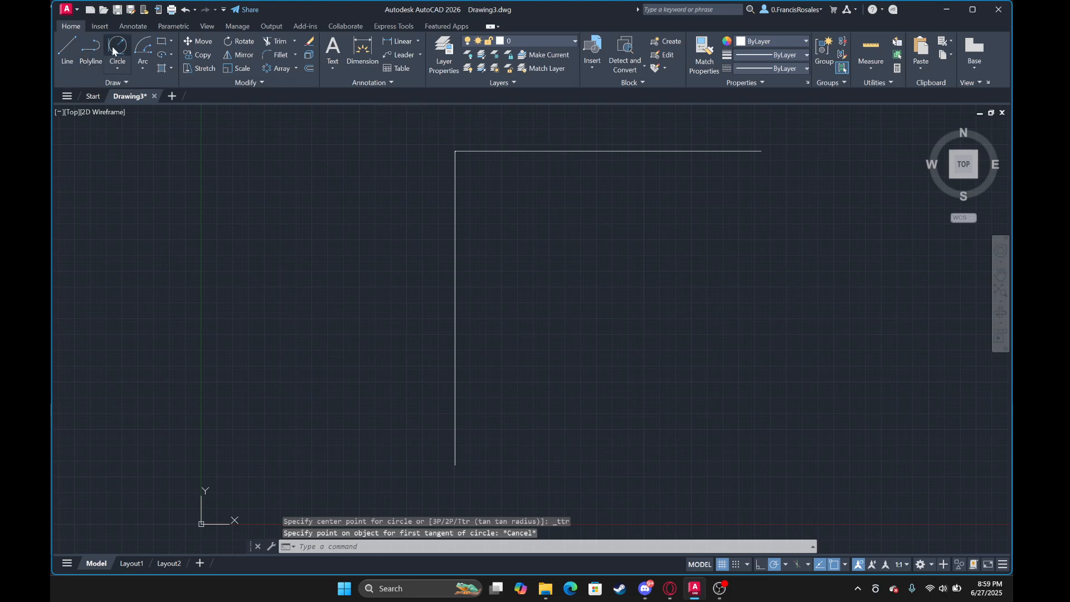
{"action": "left_click", "coordinate": [113, 51]}
{"action": "left_click", "coordinate": [566, 151]}
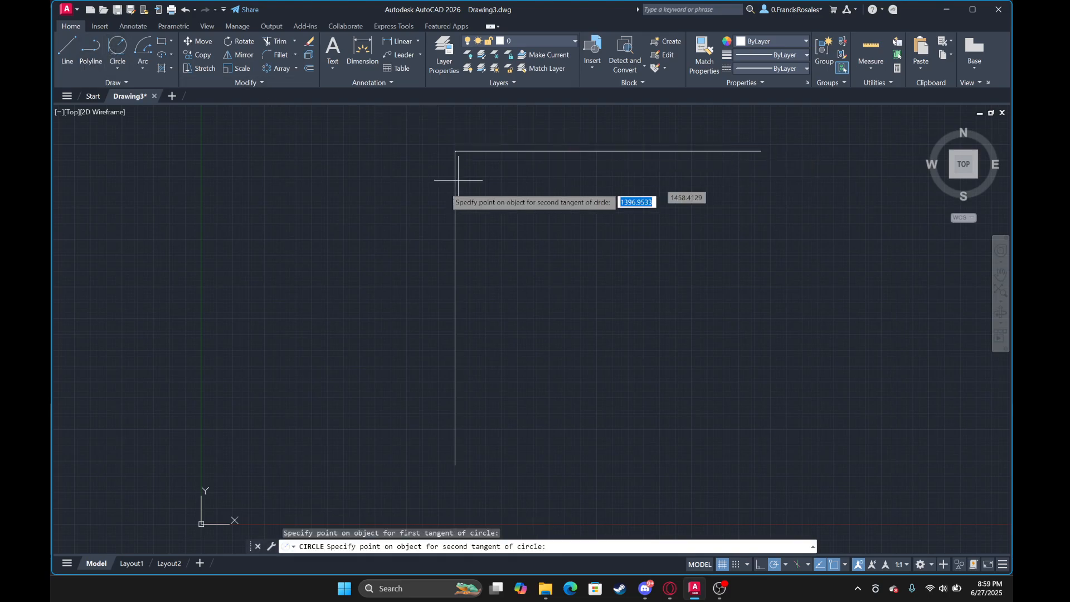
{"action": "left_click", "coordinate": [455, 192]}
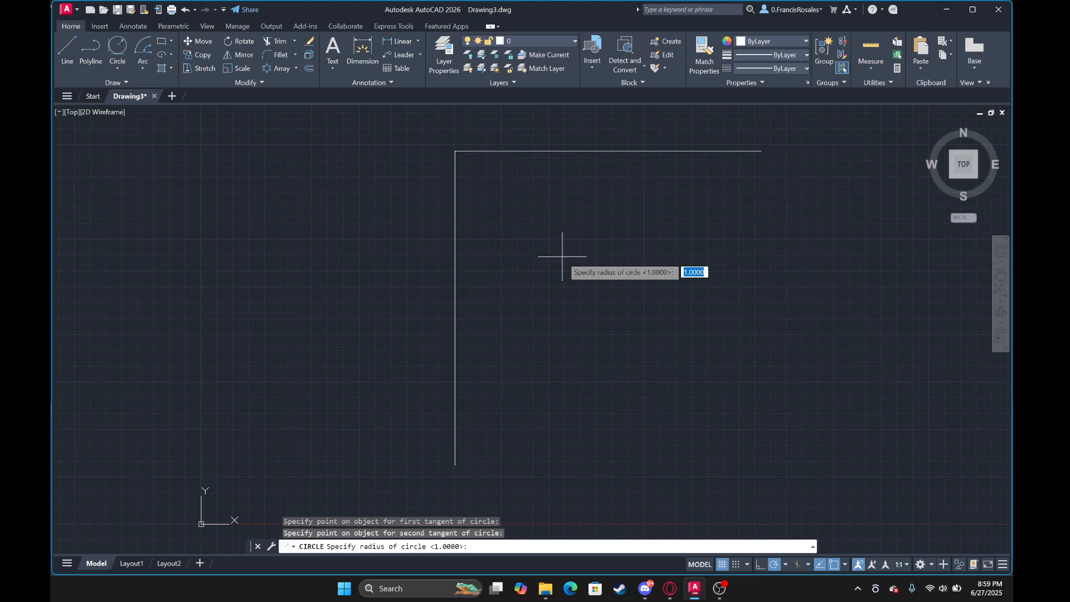
{"action": "type", "text": "12"}
{"action": "key", "text": "Return"}
{"action": "scroll", "coordinate": [470, 182], "scroll_direction": "up", "scroll_amount": 2}
{"action": "middle_click_drag", "start_coordinate": [470, 182], "coordinate": [509, 254]}
{"action": "scroll", "coordinate": [510, 253], "scroll_direction": "down", "scroll_amount": 2}
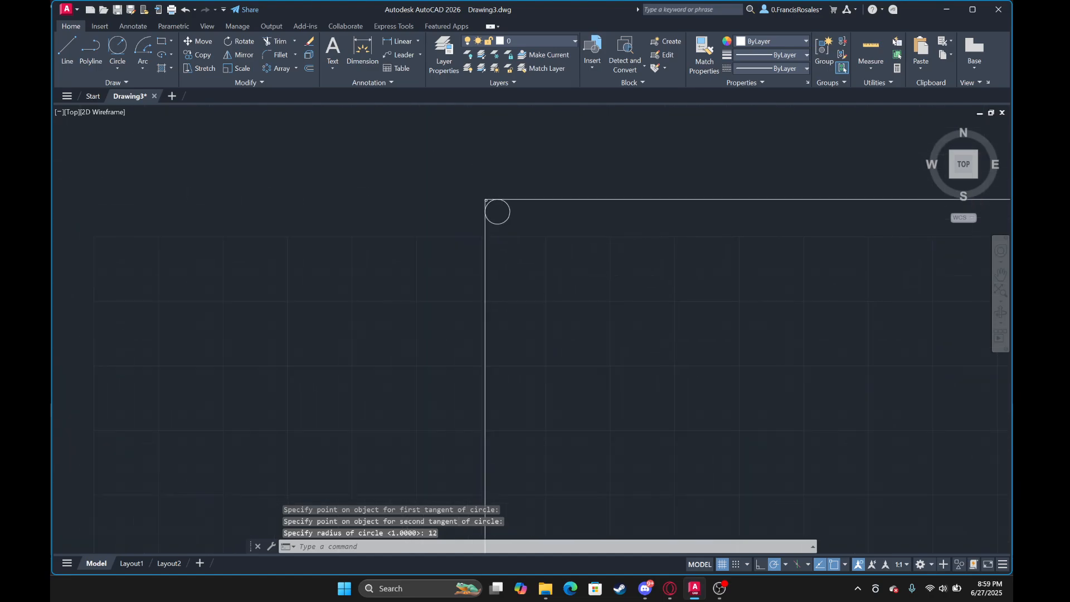
{"action": "scroll", "coordinate": [500, 217], "scroll_direction": "up", "scroll_amount": 5}
{"action": "middle_click_drag", "start_coordinate": [454, 177], "coordinate": [546, 347]}
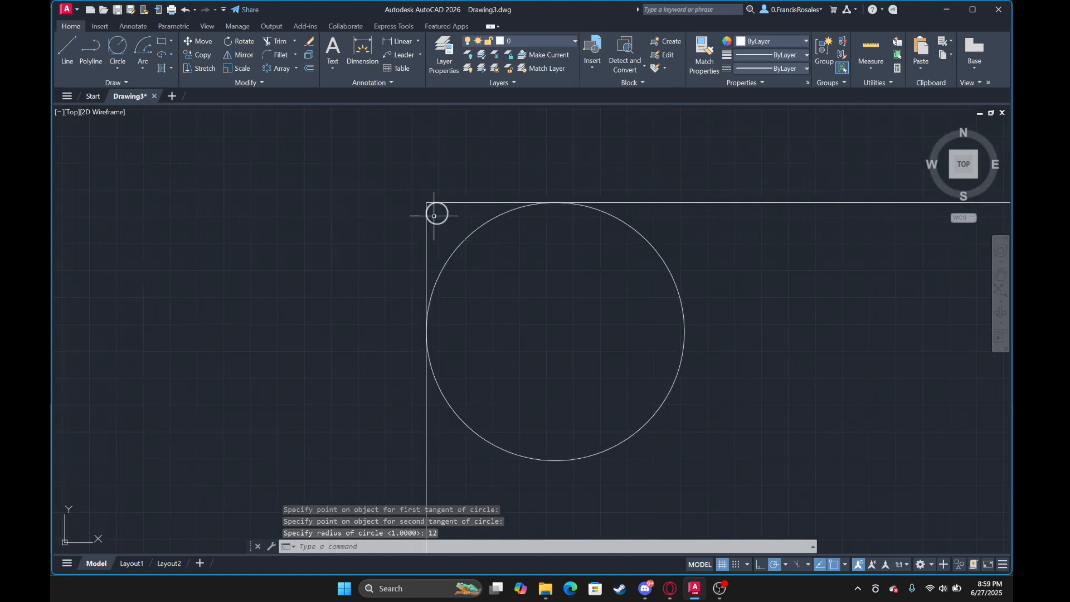
Trim the line ends at the corner, the small circle and the large circle's excess, leaving the large arc joining both lines.
{"action": "left_click", "coordinate": [273, 42]}
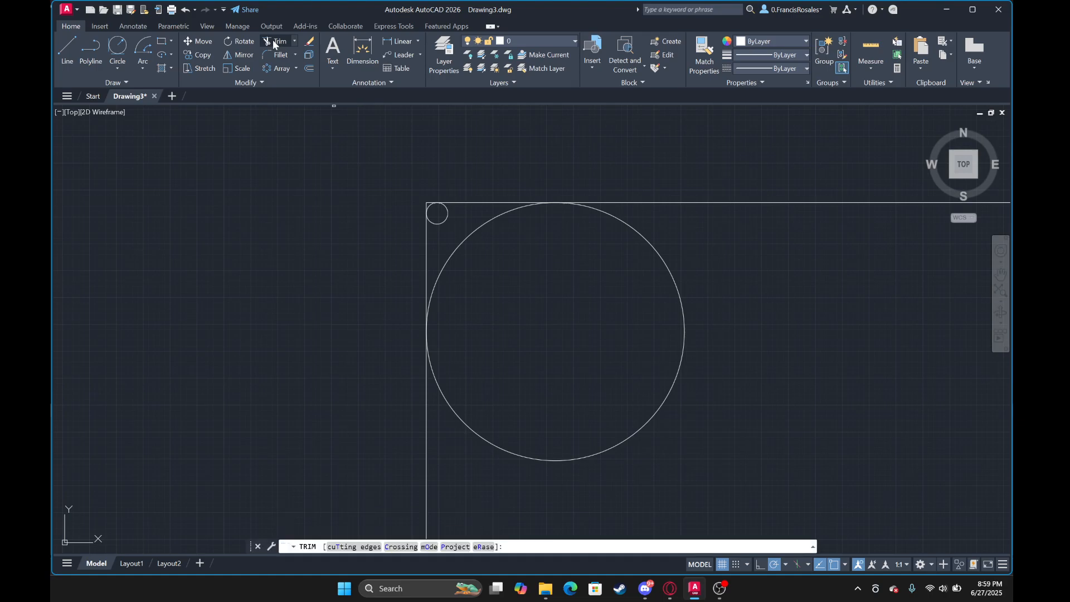
{"action": "left_click", "coordinate": [449, 197]}
{"action": "left_click", "coordinate": [416, 252]}
{"action": "left_click", "coordinate": [432, 214]}
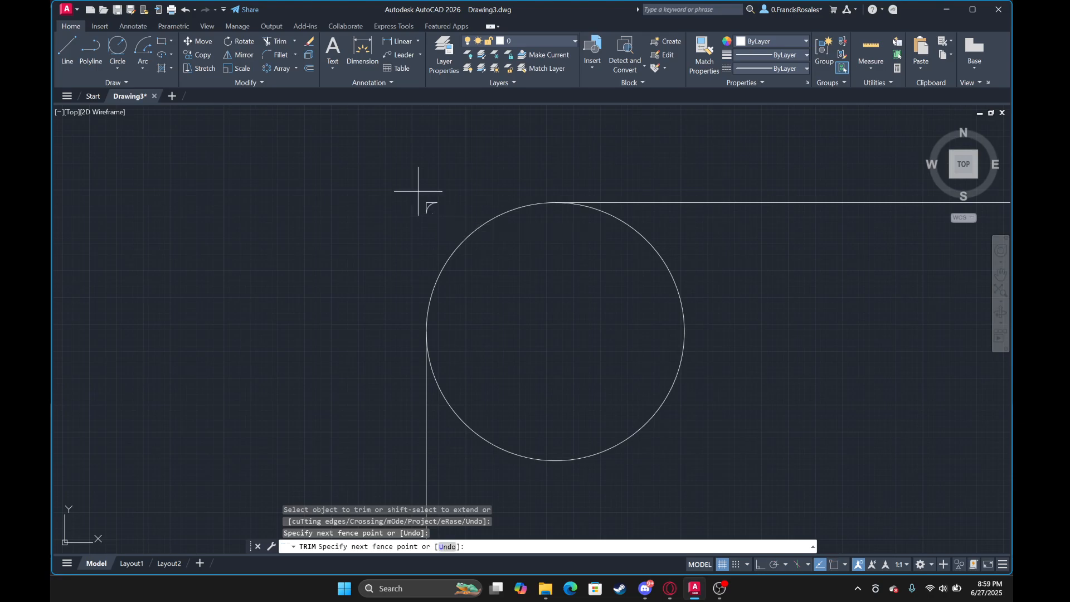
{"action": "left_click", "coordinate": [430, 188]}
{"action": "left_click", "coordinate": [430, 210]}
{"action": "left_click", "coordinate": [747, 277]}
{"action": "left_click", "coordinate": [660, 301]}
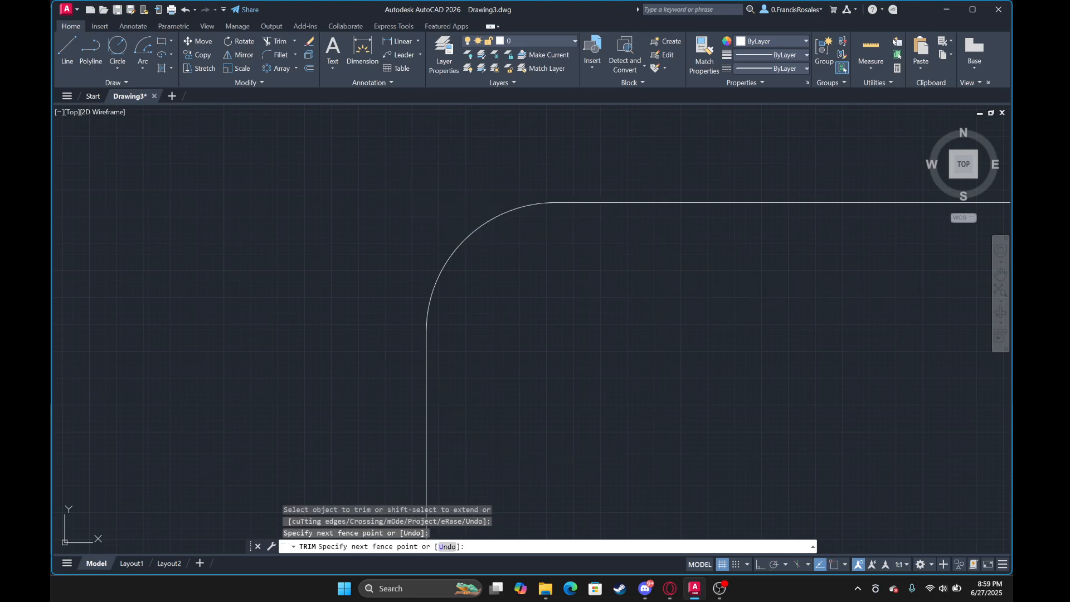
{"action": "scroll", "coordinate": [660, 322], "scroll_direction": "down", "scroll_amount": 8}
{"action": "middle_click_drag", "start_coordinate": [783, 398], "coordinate": [599, 312]}
{"action": "key", "text": "Escape"}
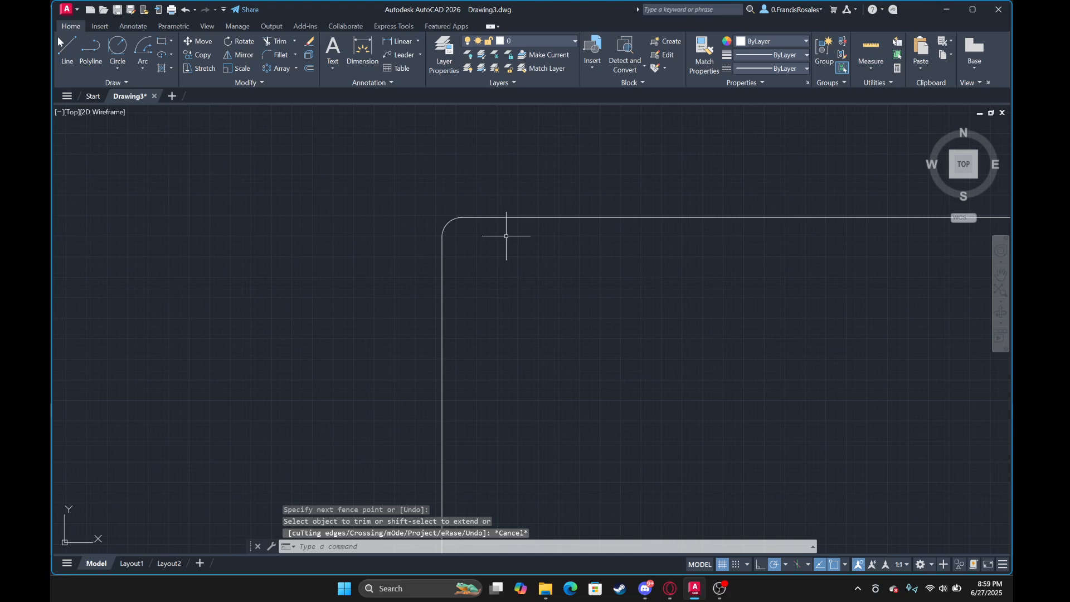
Draw a vertical line and a horizontal line from its upper end, forming a square corner in empty space beside the rounded one.
{"action": "middle_click_drag", "start_coordinate": [249, 221], "coordinate": [432, 237]}
{"action": "scroll", "coordinate": [421, 239], "scroll_direction": "down", "scroll_amount": 2}
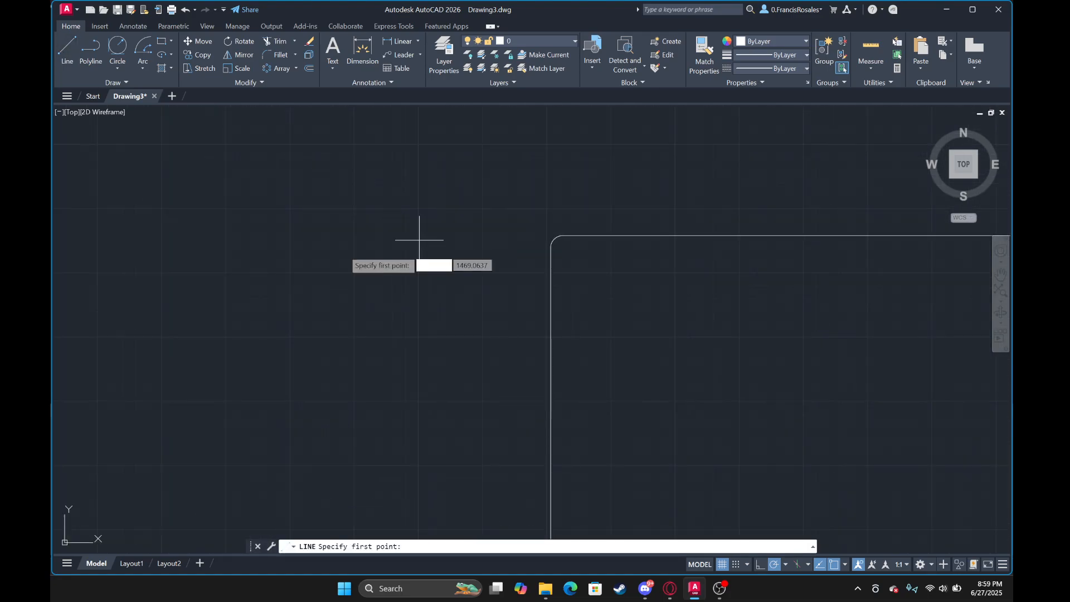
{"action": "scroll", "coordinate": [369, 244], "scroll_direction": "down", "scroll_amount": 3}
{"action": "scroll", "coordinate": [325, 234], "scroll_direction": "down", "scroll_amount": 2}
{"action": "middle_click_drag", "start_coordinate": [300, 228], "coordinate": [587, 199]}
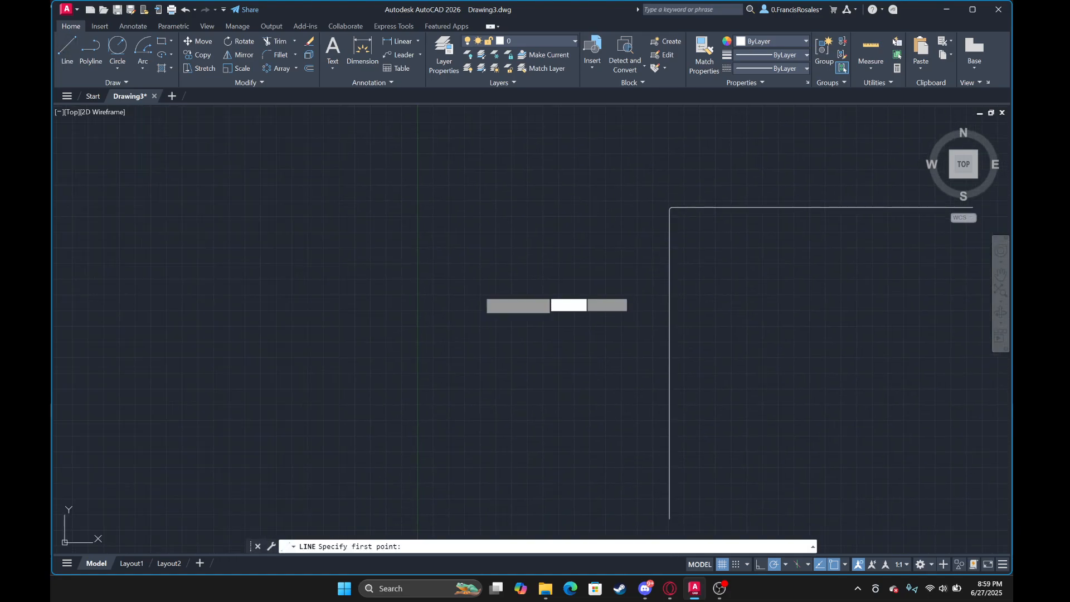
{"action": "scroll", "coordinate": [466, 283], "scroll_direction": "up", "scroll_amount": 3}
{"action": "scroll", "coordinate": [440, 289], "scroll_direction": "down", "scroll_amount": 2}
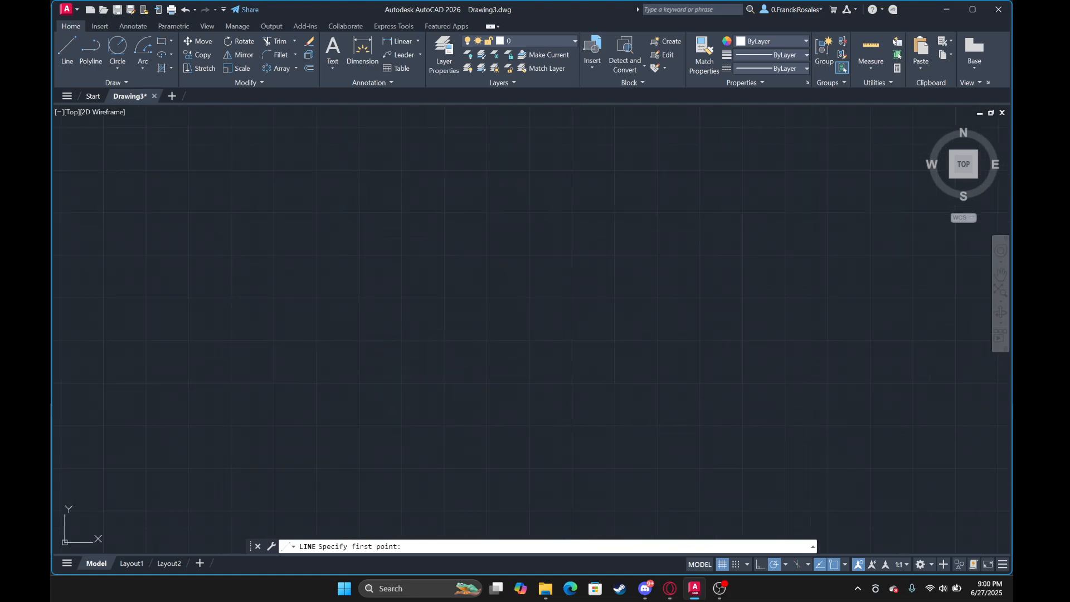
{"action": "left_click", "coordinate": [377, 296]}
{"action": "left_click", "coordinate": [377, 174]}
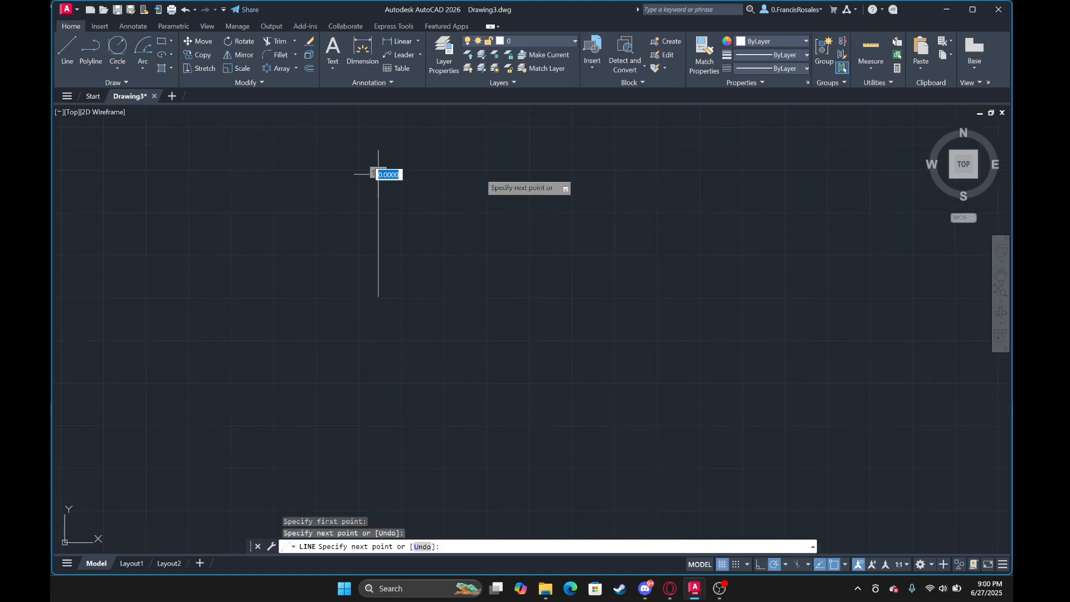
{"action": "left_click", "coordinate": [493, 174]}
{"action": "key", "text": "Escape"}
Try to fillet the new square corner between the vertical and horizontal lines using the default radius.
{"action": "scroll", "coordinate": [463, 173], "scroll_direction": "up", "scroll_amount": 5}
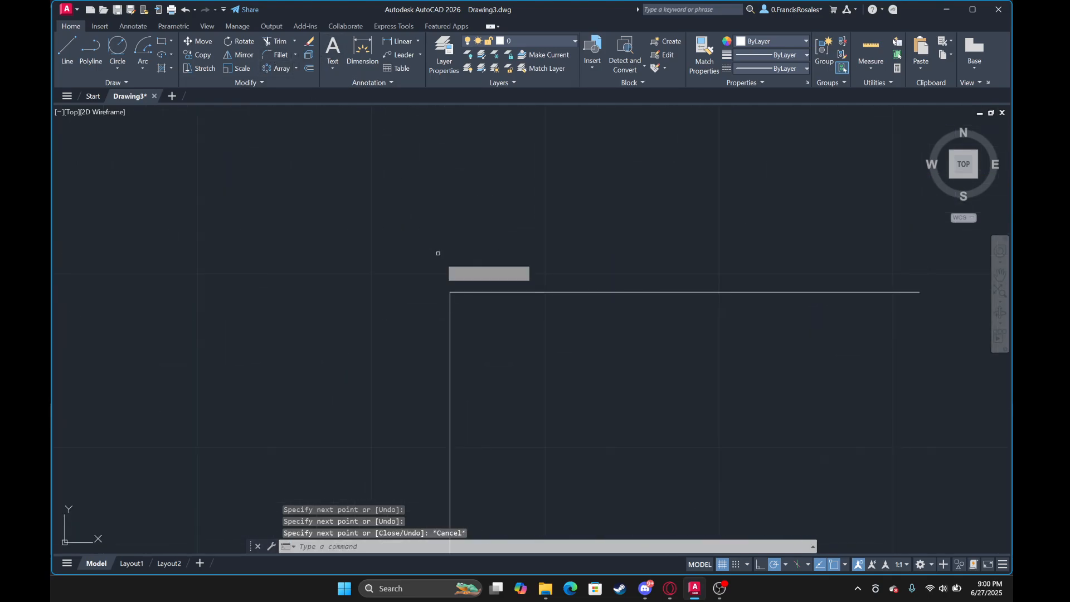
{"action": "type", "text": "f"}
{"action": "key", "text": "Return"}
{"action": "key", "text": "Escape"}
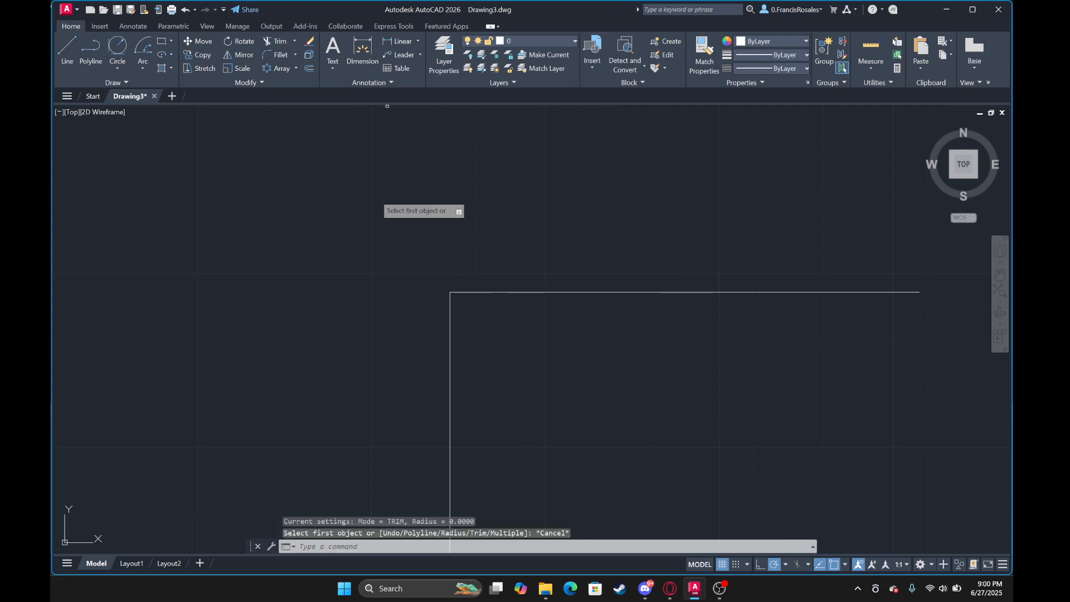
{"action": "left_click", "coordinate": [450, 349]}
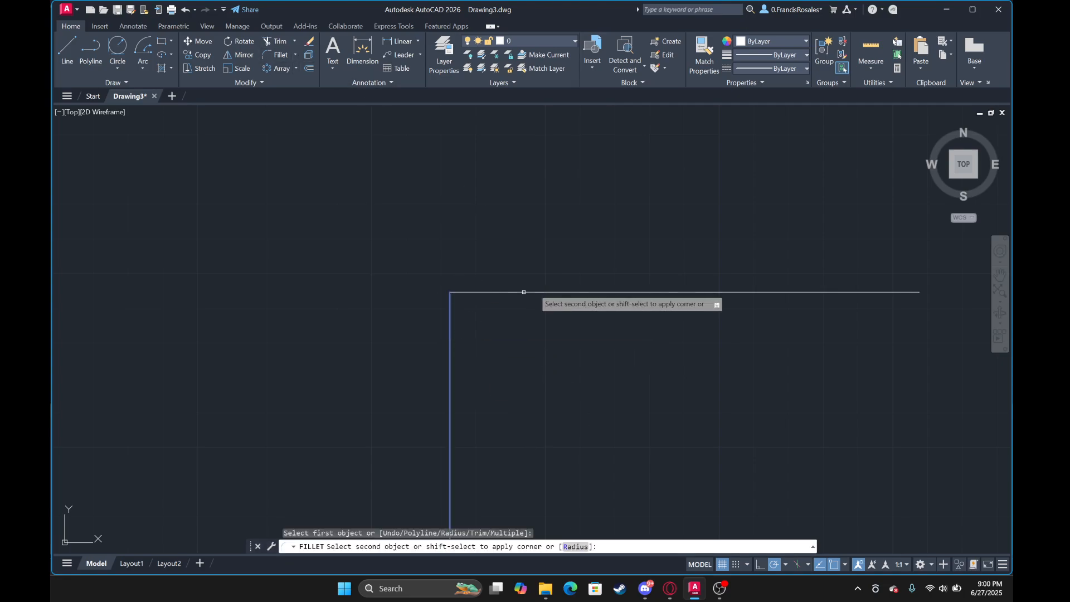
{"action": "left_click", "coordinate": [548, 291]}
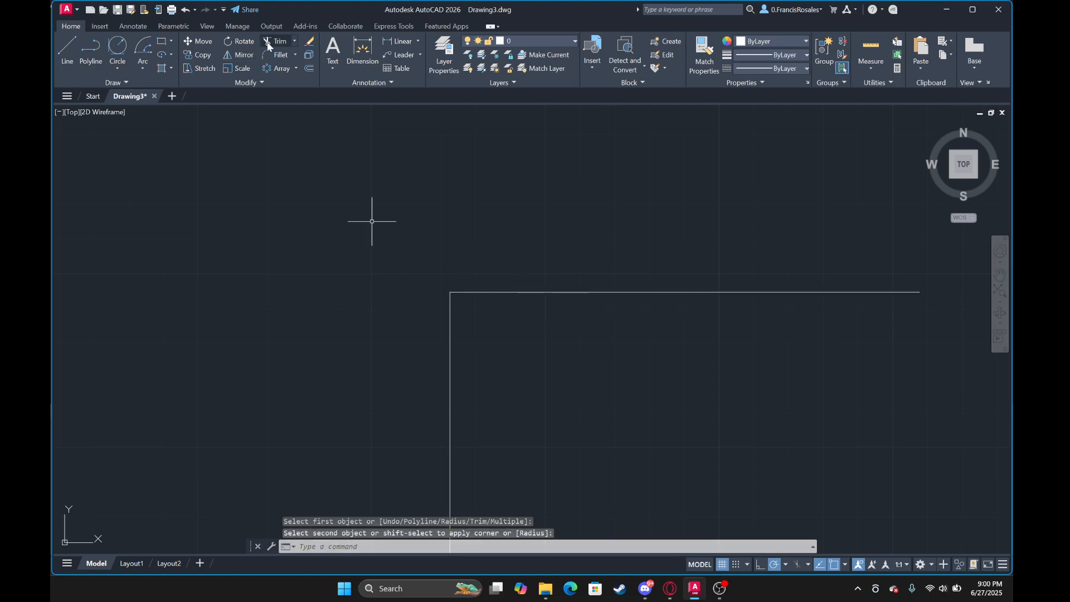
Try again to fillet the square corner, entering 2 while picking the second line.
{"action": "key", "text": "Return"}
{"action": "left_click", "coordinate": [449, 372]}
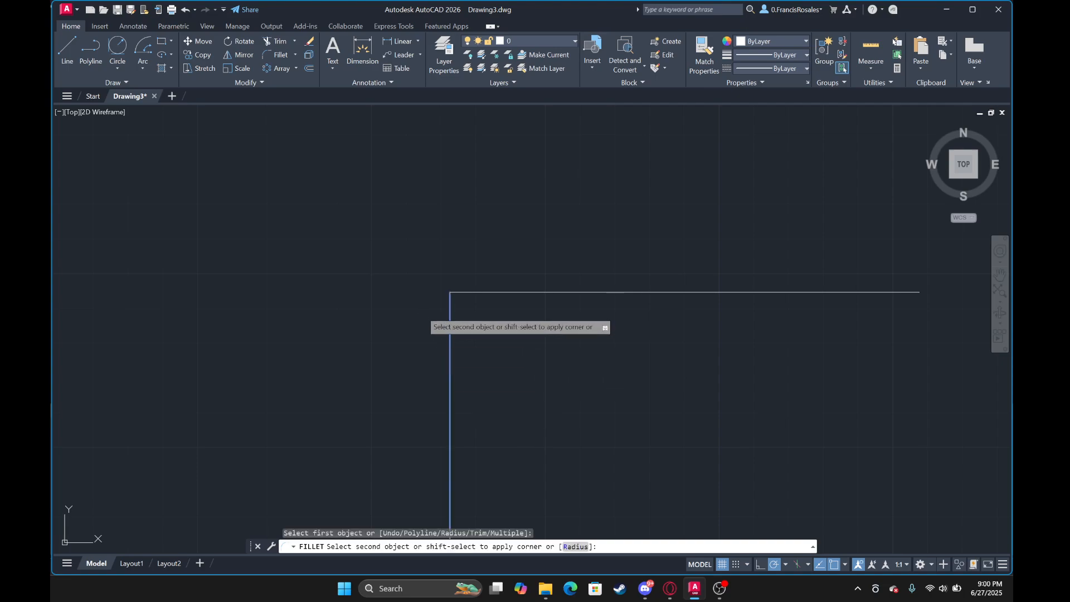
{"action": "left_click", "coordinate": [577, 291]}
{"action": "left_click", "coordinate": [566, 295]}
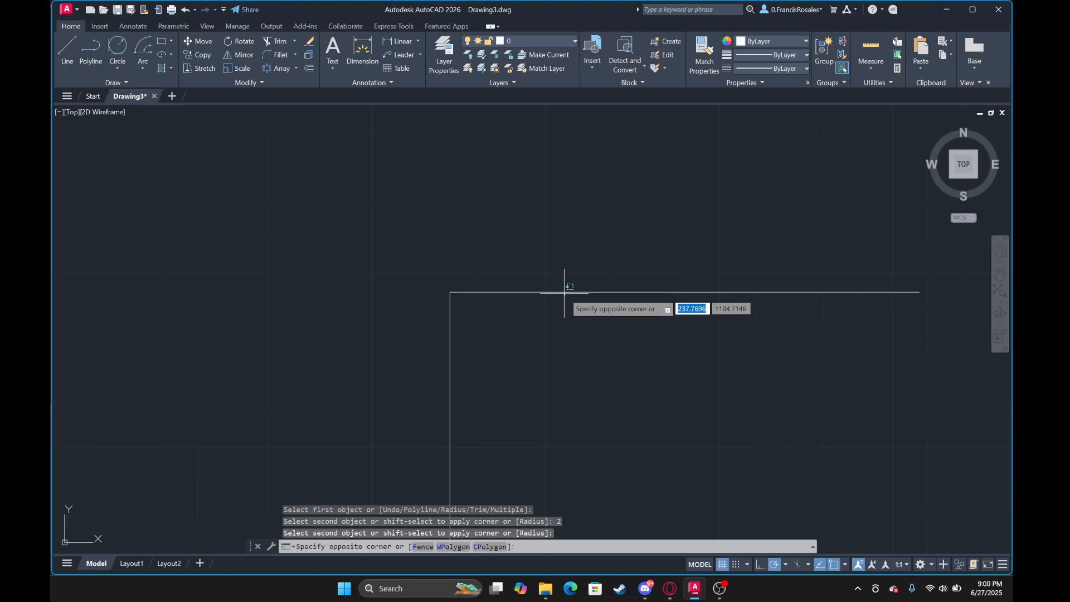
{"action": "left_click", "coordinate": [566, 288]}
{"action": "middle_click_drag", "start_coordinate": [572, 375], "coordinate": [567, 275]}
{"action": "key", "text": "Escape"}
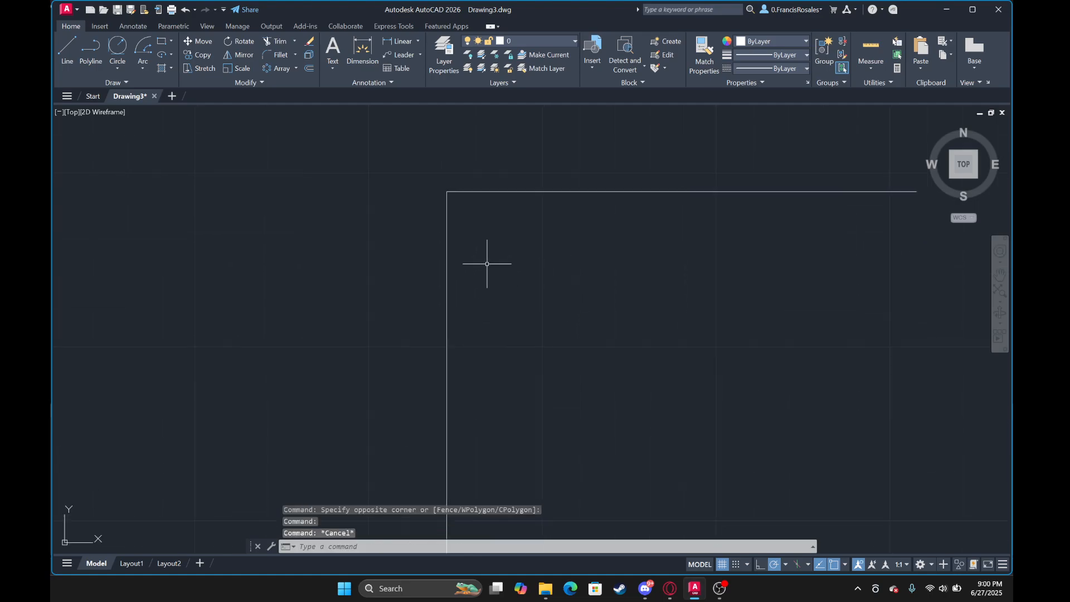
Fillet the corner between the vertical and horizontal lines with a radius of 2.
{"action": "left_click", "coordinate": [446, 244]}
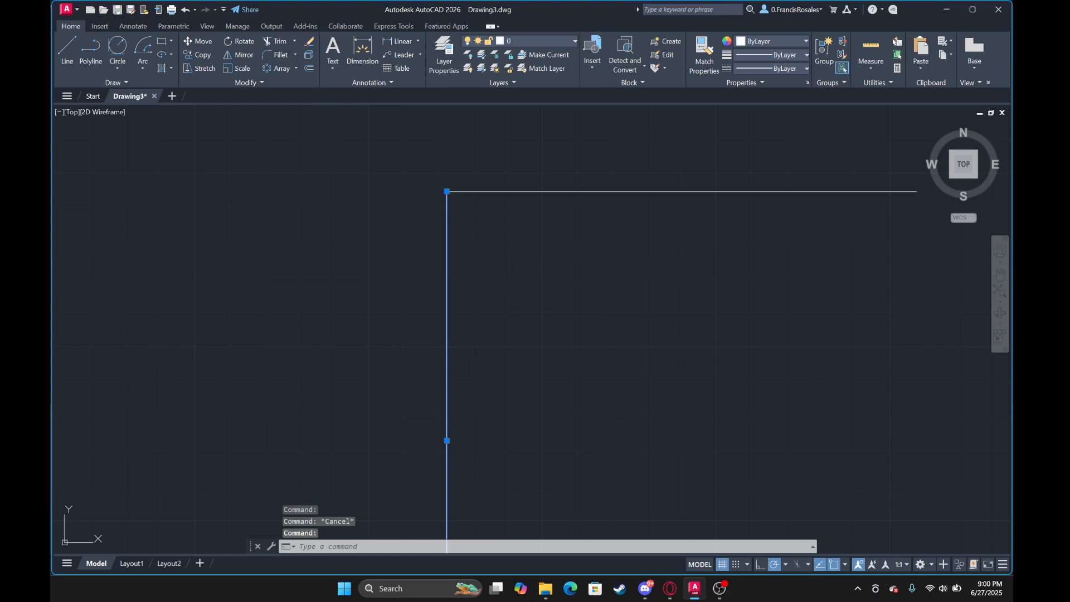
{"action": "type", "text": "f"}
{"action": "key", "text": "Return"}
{"action": "left_click", "coordinate": [447, 216]}
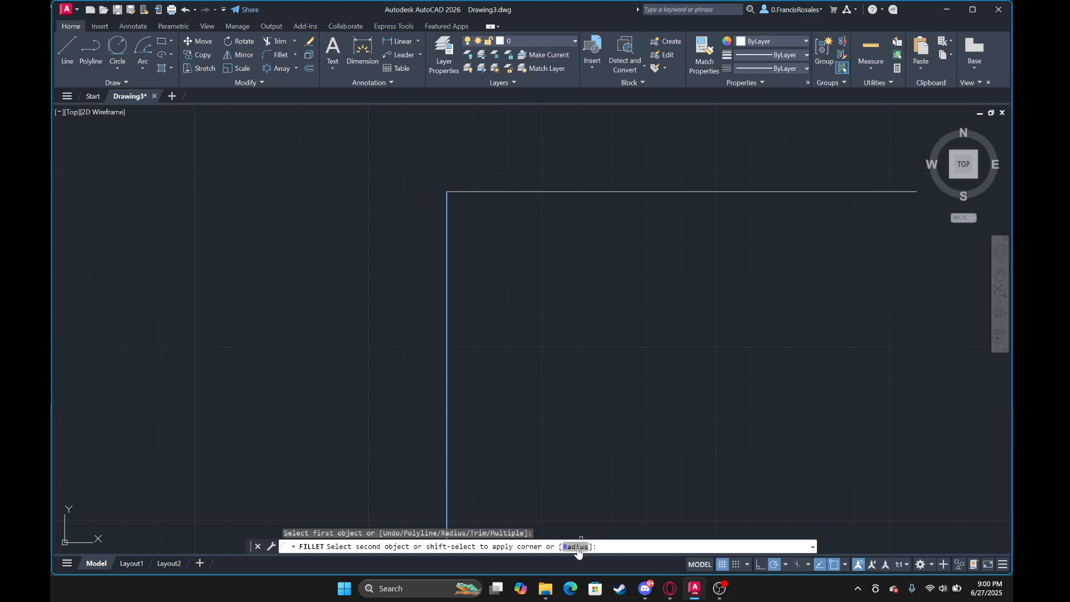
{"action": "type", "text": "r"}
{"action": "key", "text": "Return"}
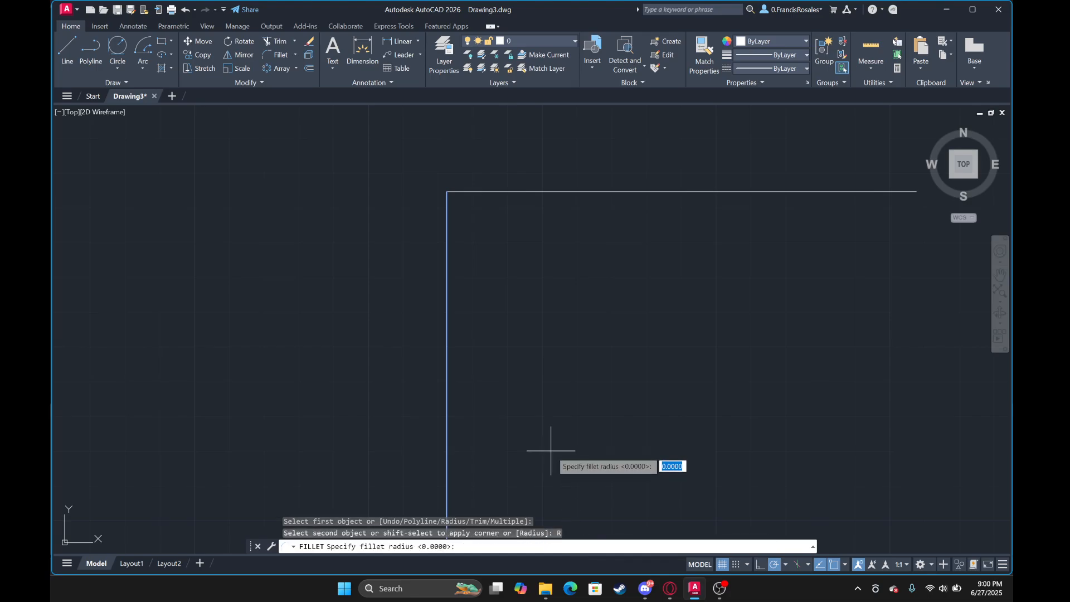
{"action": "left_click", "coordinate": [600, 193]}
{"action": "scroll", "coordinate": [564, 299], "scroll_direction": "down", "scroll_amount": 4}
{"action": "middle_click_drag", "start_coordinate": [540, 288], "coordinate": [505, 294]}
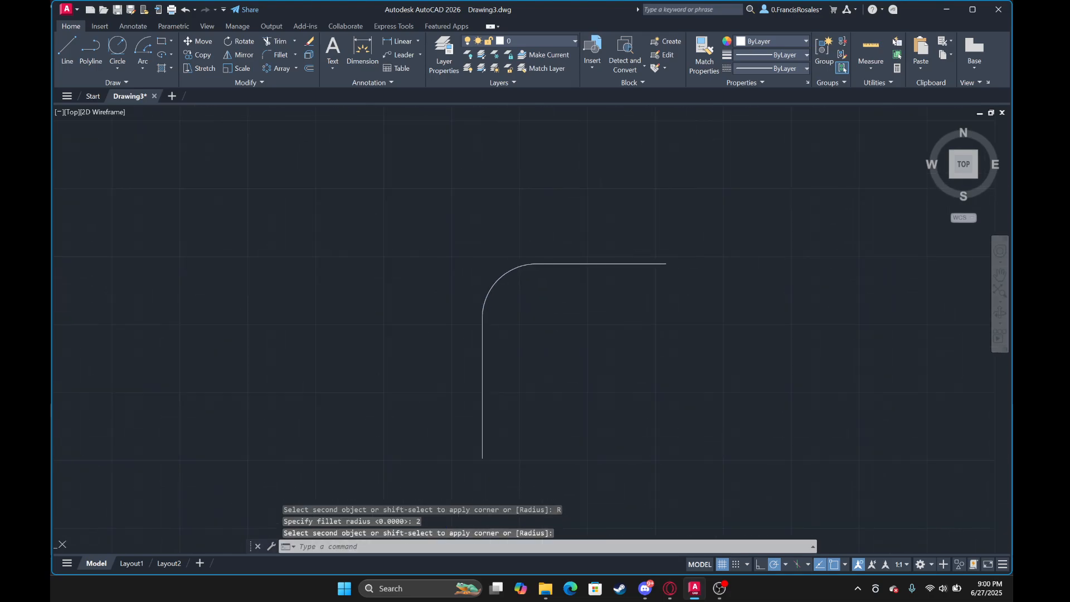
Erase the filleted corner's two lines and arc.
{"action": "scroll", "coordinate": [522, 308], "scroll_direction": "up", "scroll_amount": 1}
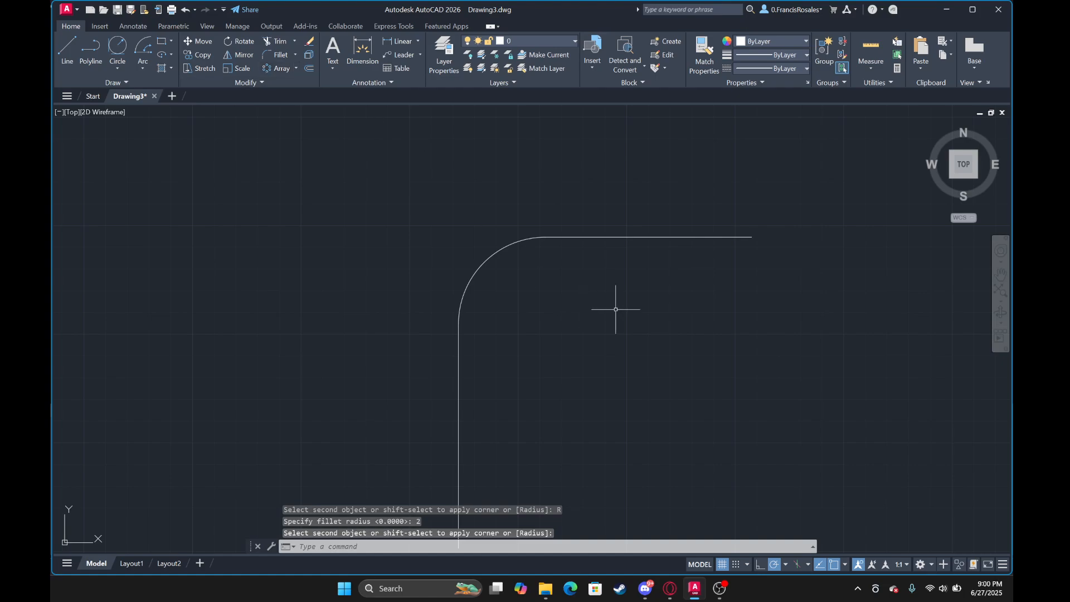
{"action": "scroll", "coordinate": [615, 309], "scroll_direction": "down", "scroll_amount": 1}
{"action": "middle_click_drag", "start_coordinate": [626, 310], "coordinate": [558, 319]}
{"action": "left_click", "coordinate": [557, 358]}
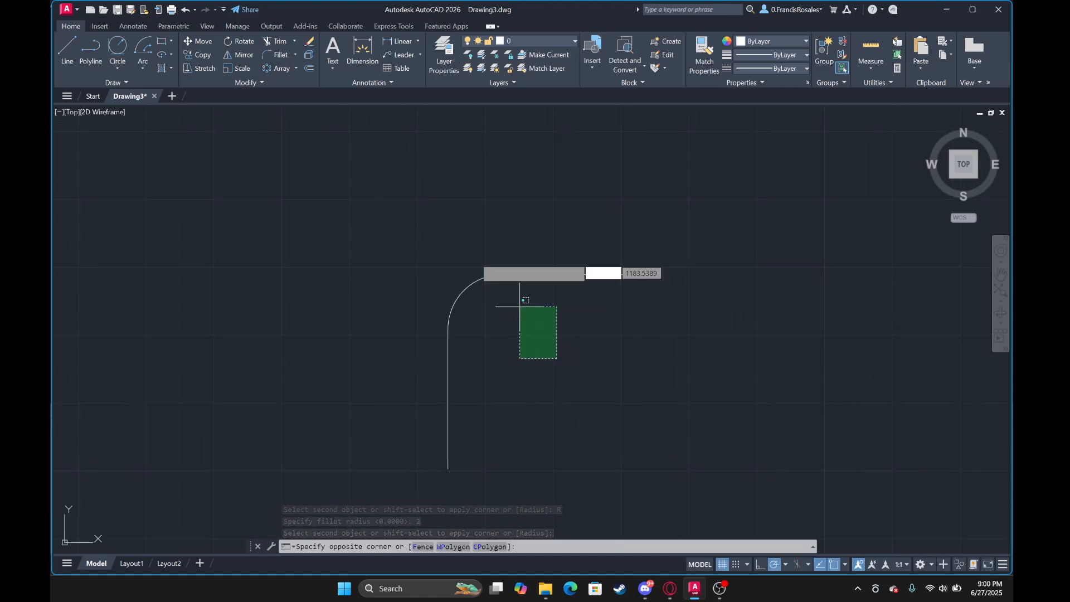
{"action": "left_click", "coordinate": [388, 222]}
{"action": "key", "text": "Delete"}
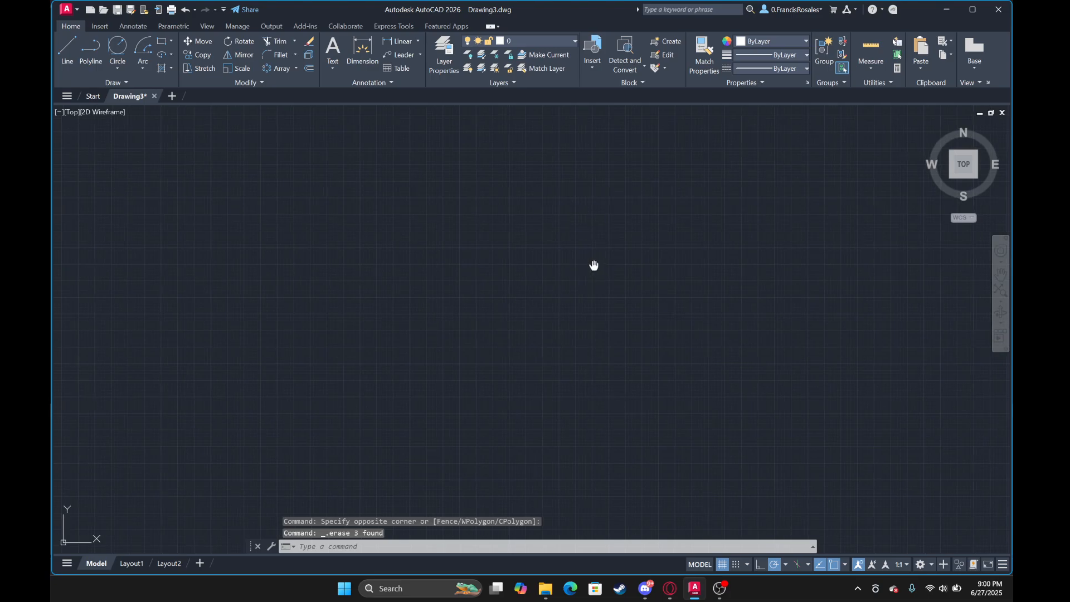
Erase the remaining large corner shape with its two lines and rounded arc.
{"action": "scroll", "coordinate": [563, 284], "scroll_direction": "down", "scroll_amount": 2}
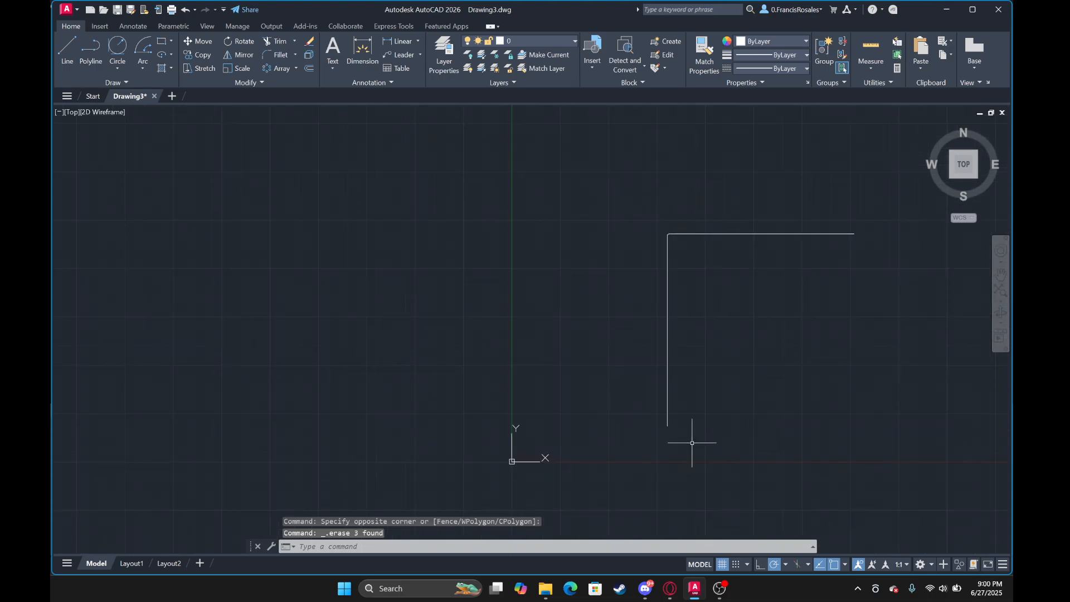
{"action": "left_click", "coordinate": [873, 449]}
{"action": "left_click", "coordinate": [590, 226]}
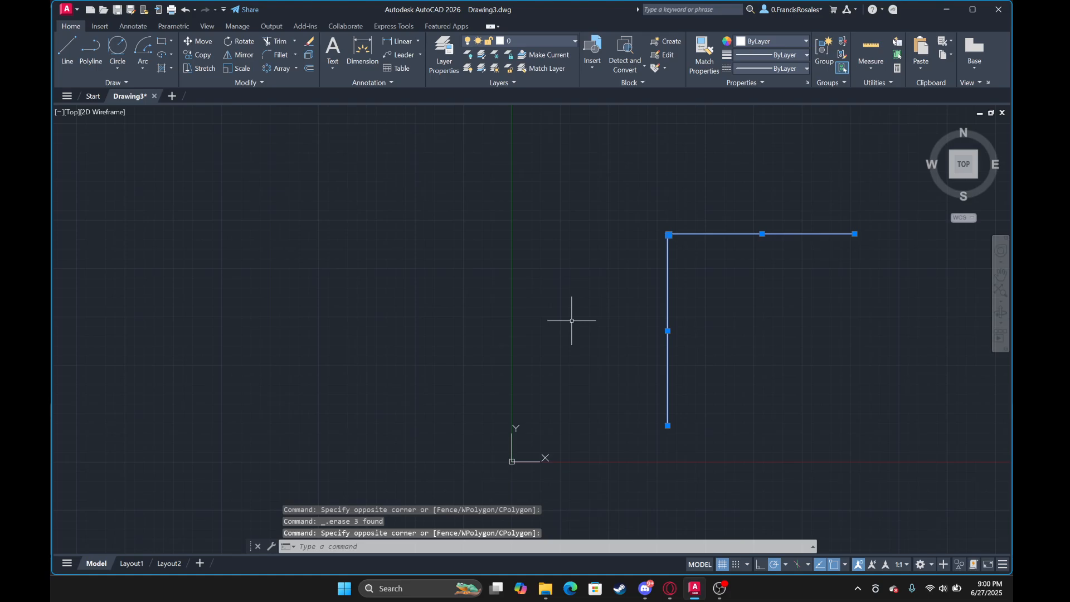
{"action": "scroll", "coordinate": [600, 336], "scroll_direction": "up", "scroll_amount": 5}
{"action": "scroll", "coordinate": [636, 350], "scroll_direction": "down", "scroll_amount": 2}
{"action": "key", "text": "Delete"}
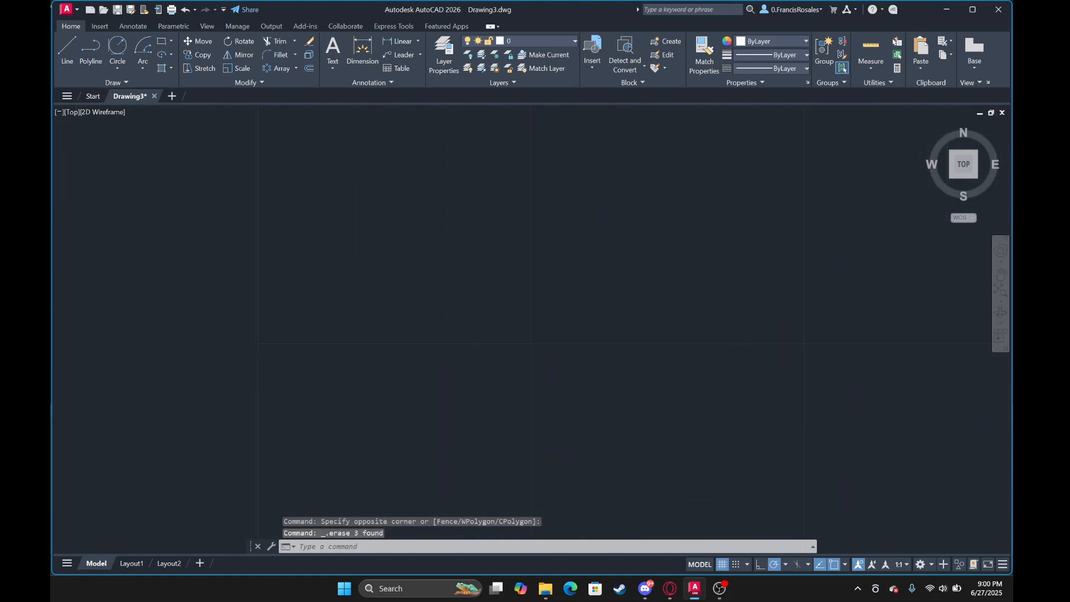
Draw a freehand-sized circle by center and radius in the empty drawing area.
{"action": "left_click", "coordinate": [296, 67]}
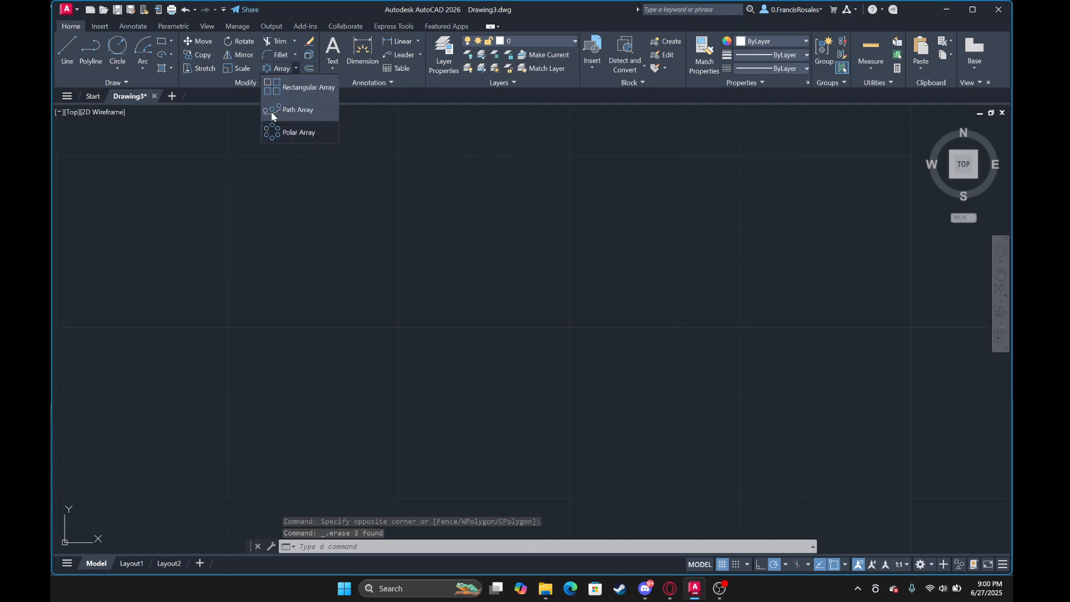
{"action": "left_click", "coordinate": [277, 91]}
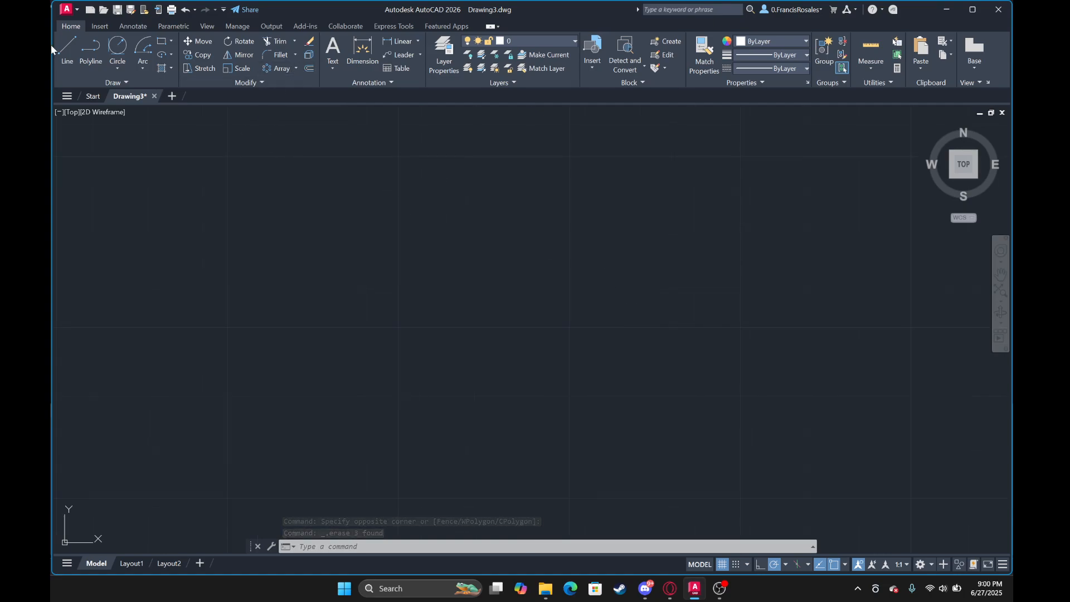
{"action": "left_click", "coordinate": [111, 50]}
{"action": "left_click", "coordinate": [120, 68]}
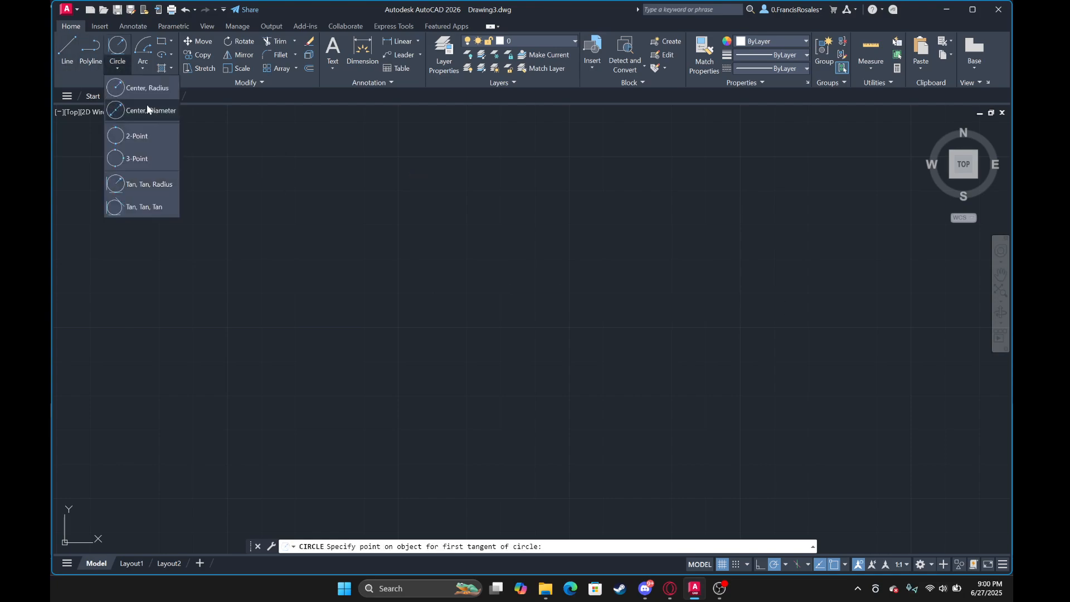
{"action": "left_click", "coordinate": [142, 88]}
{"action": "left_click", "coordinate": [646, 358]}
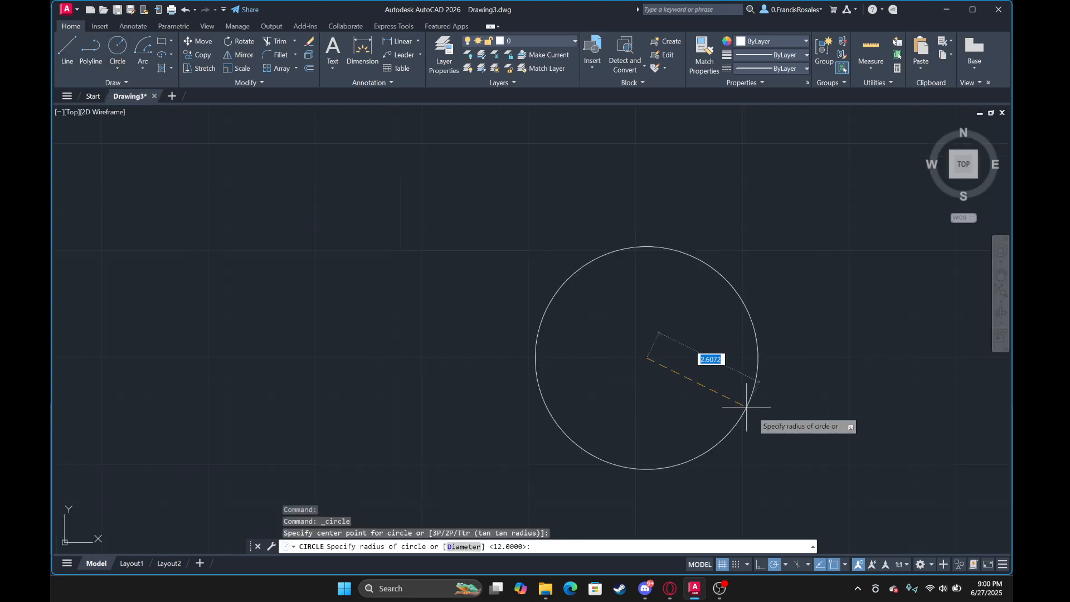
{"action": "scroll", "coordinate": [773, 421], "scroll_direction": "down", "scroll_amount": 2}
{"action": "middle_click_drag", "start_coordinate": [775, 423], "coordinate": [551, 361]}
{"action": "left_click", "coordinate": [613, 383]}
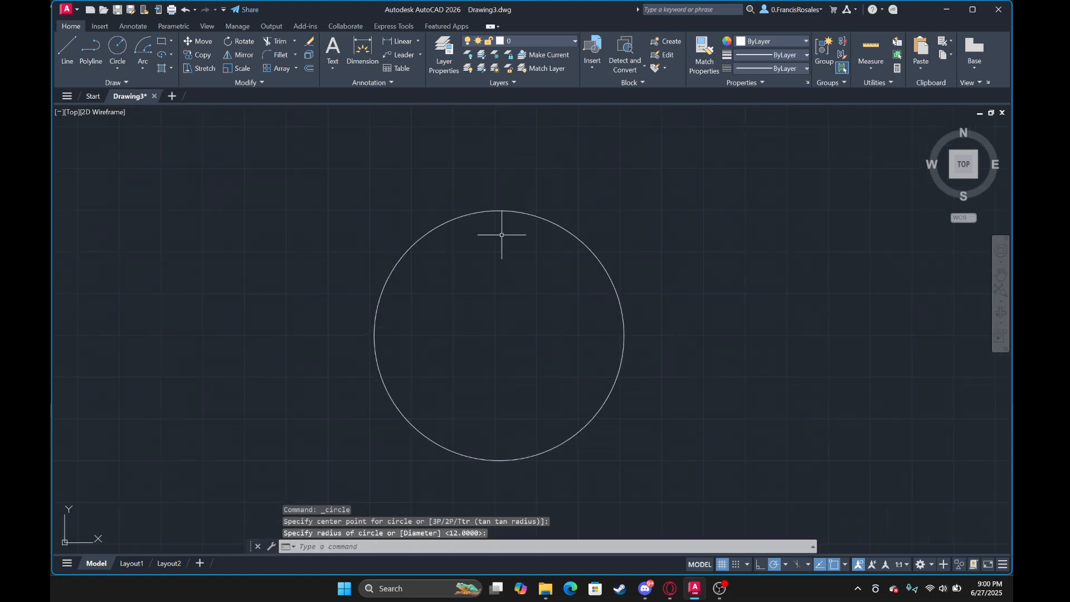
Create an associative rectangular array of the circle with 4 columns and 3 rows, and leave the array command.
{"action": "left_click", "coordinate": [558, 222]}
{"action": "left_click", "coordinate": [281, 69]}
{"action": "scroll", "coordinate": [632, 249], "scroll_direction": "down", "scroll_amount": 8}
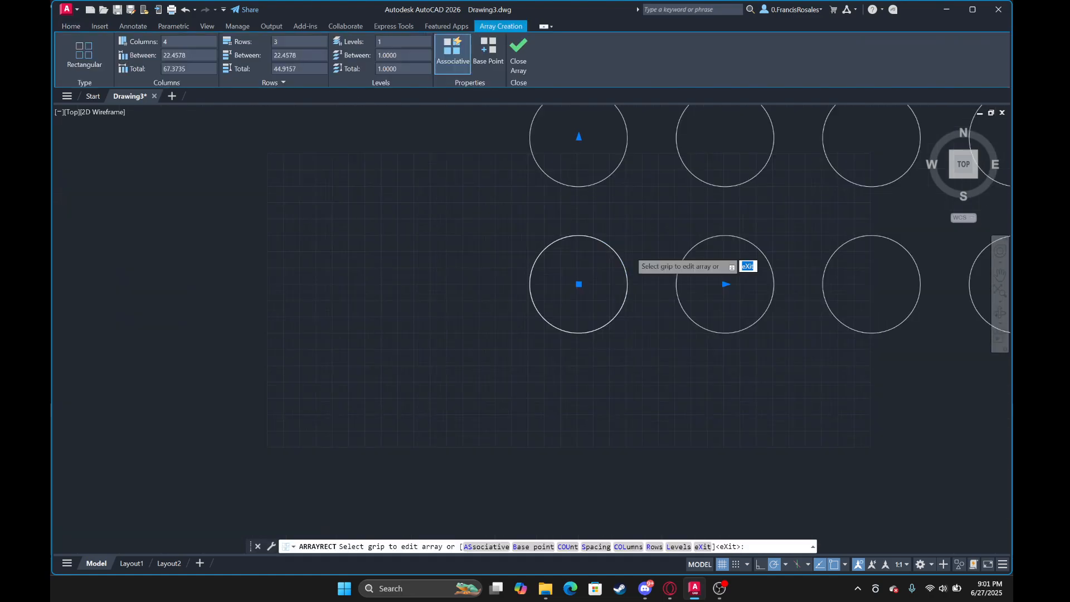
{"action": "middle_click_drag", "start_coordinate": [632, 249], "coordinate": [446, 365]}
{"action": "scroll", "coordinate": [467, 336], "scroll_direction": "up", "scroll_amount": 2}
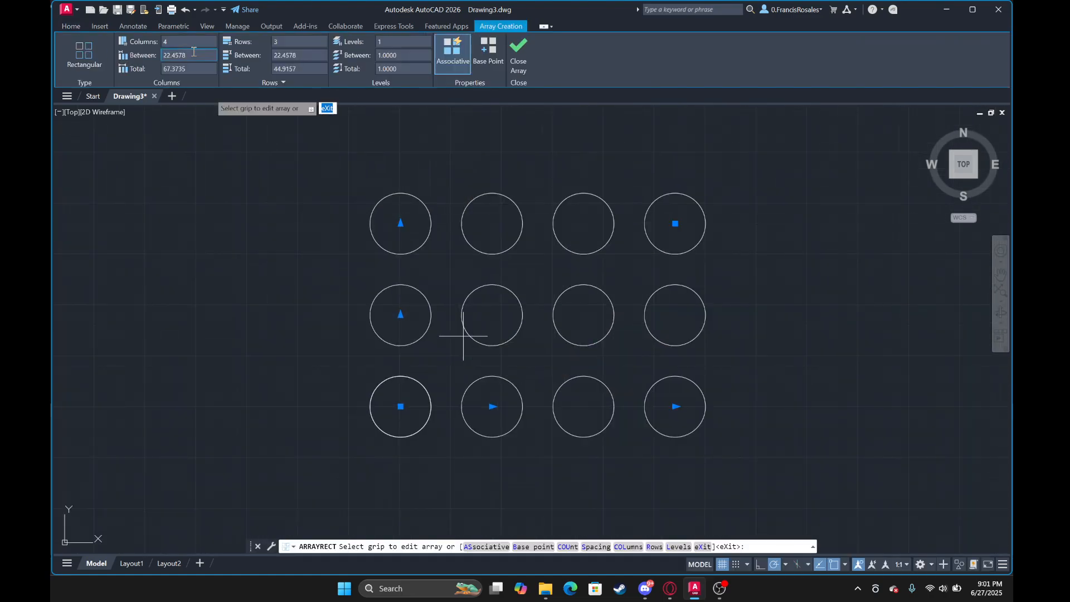
{"action": "middle_click_drag", "start_coordinate": [441, 309], "coordinate": [340, 223]}
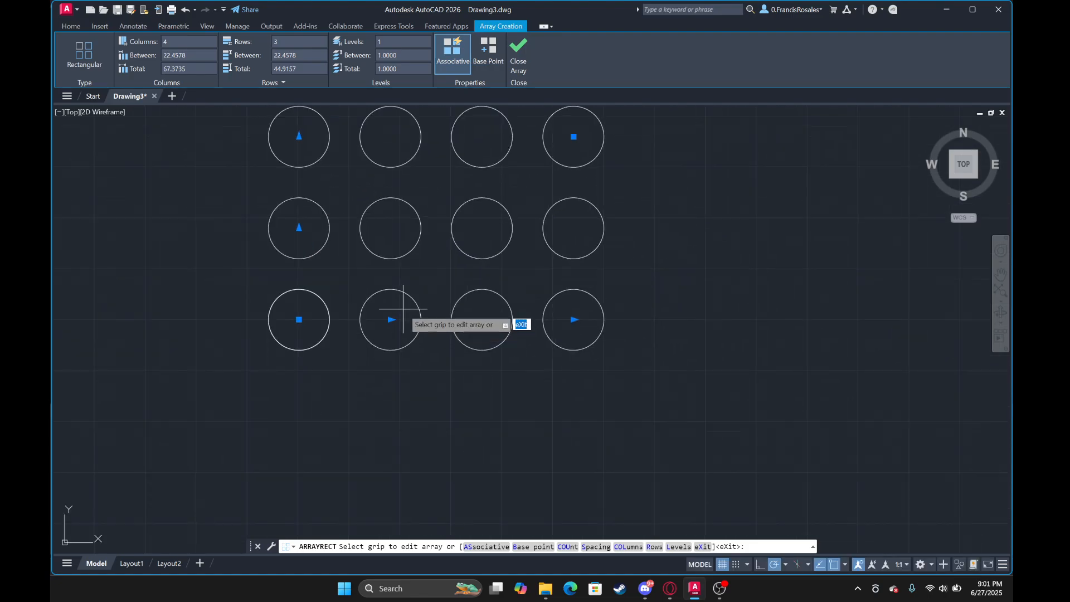
{"action": "scroll", "coordinate": [403, 309], "scroll_direction": "up", "scroll_amount": 2}
{"action": "middle_click_drag", "start_coordinate": [294, 250], "coordinate": [468, 372]}
{"action": "scroll", "coordinate": [468, 372], "scroll_direction": "down", "scroll_amount": 1}
{"action": "middle_click_drag", "start_coordinate": [494, 320], "coordinate": [428, 370]}
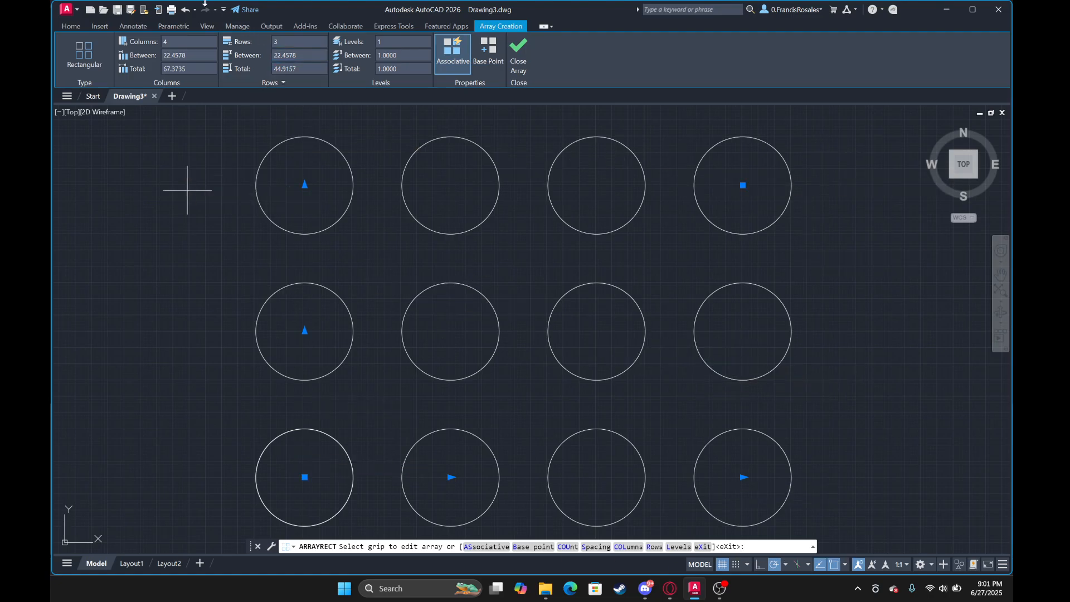
{"action": "left_click", "coordinate": [186, 9]}
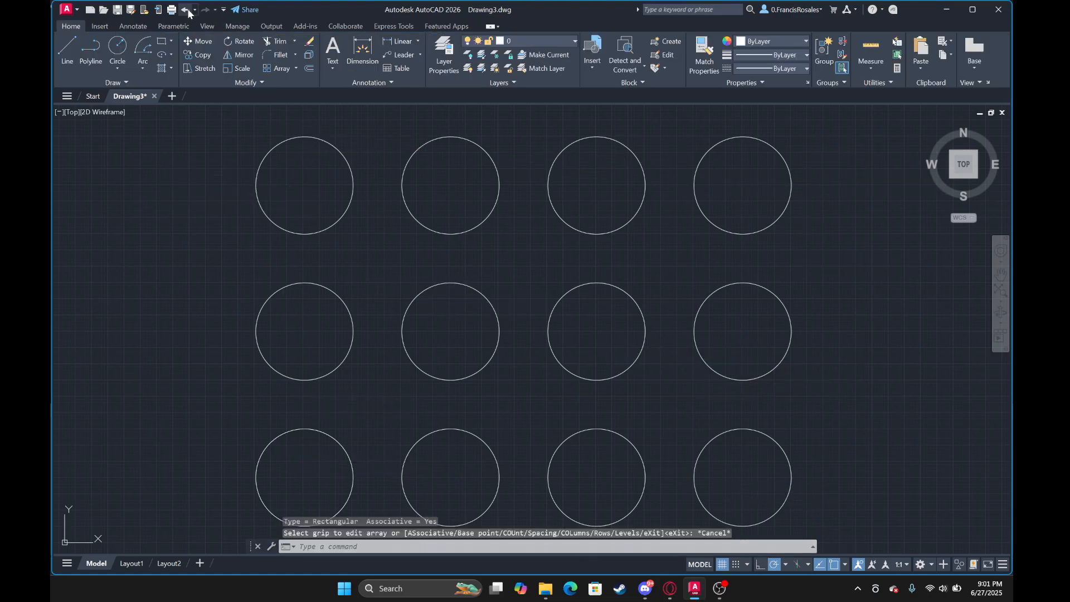
Draw a second circle of about 5.33 radius, concentric with and inside the existing circle.
{"action": "left_click", "coordinate": [117, 54]}
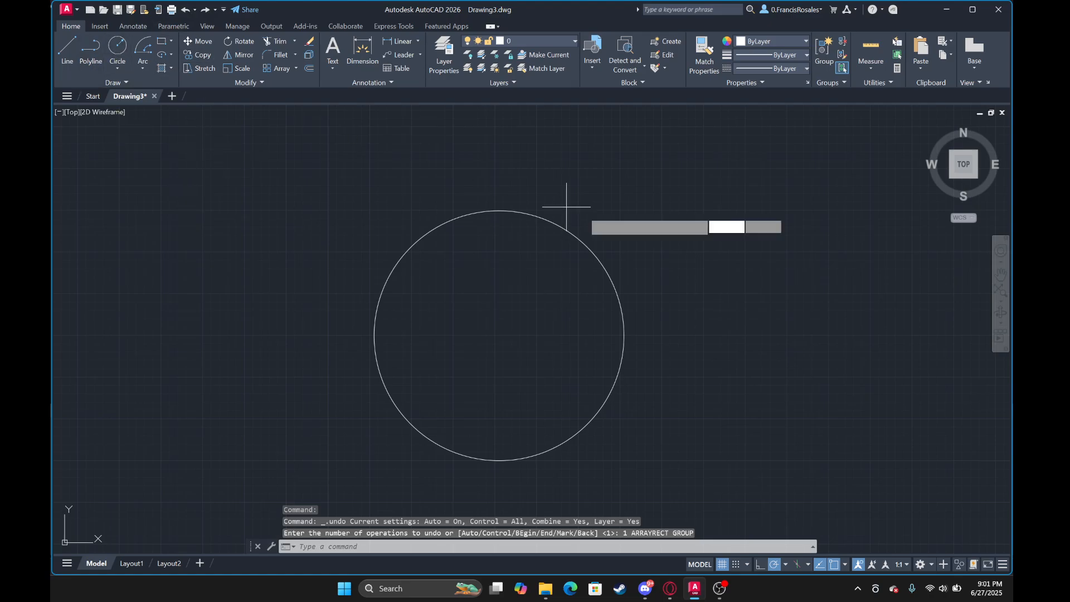
{"action": "left_click", "coordinate": [498, 335]}
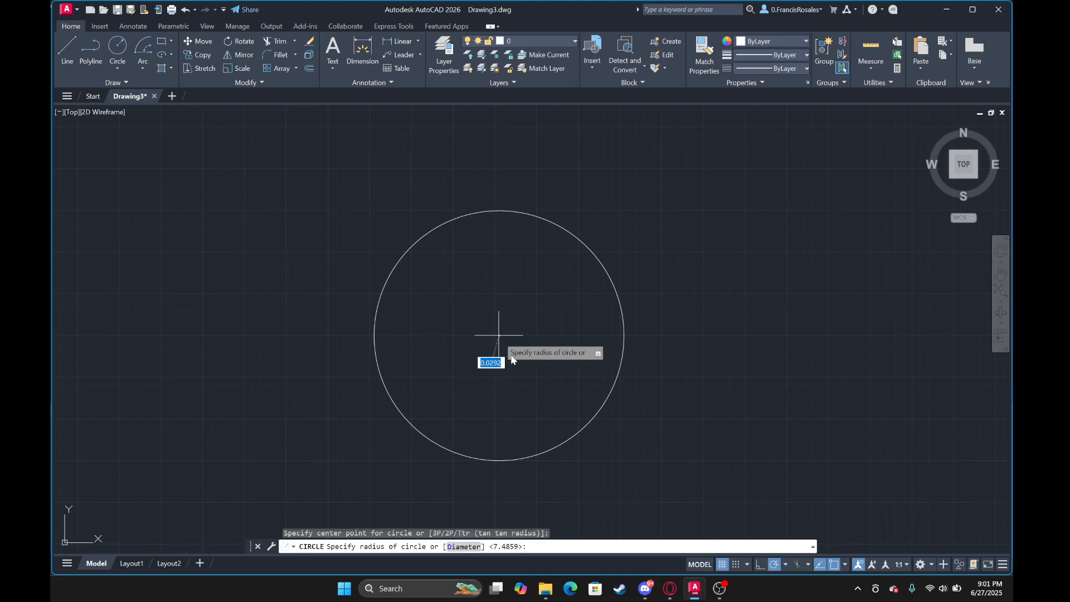
{"action": "left_click", "coordinate": [548, 409]}
{"action": "scroll", "coordinate": [490, 346], "scroll_direction": "up", "scroll_amount": 3}
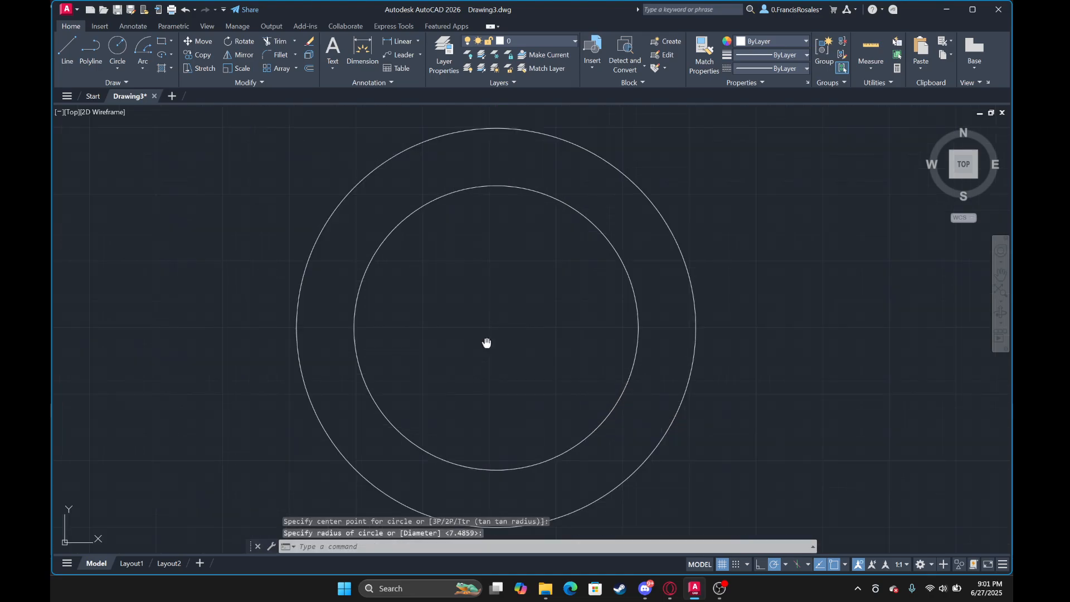
{"action": "middle_click_drag", "start_coordinate": [381, 249], "coordinate": [390, 300]}
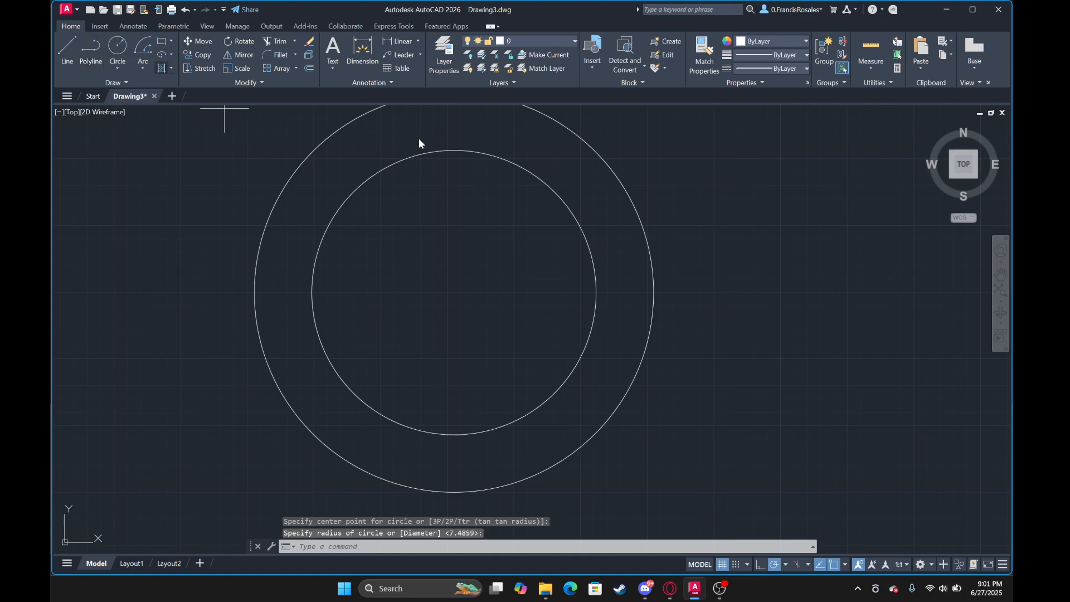
Draw a circle of radius 2 centred on the top quadrant of the inner circle.
{"action": "key", "text": "space"}
{"action": "left_click", "coordinate": [454, 151]}
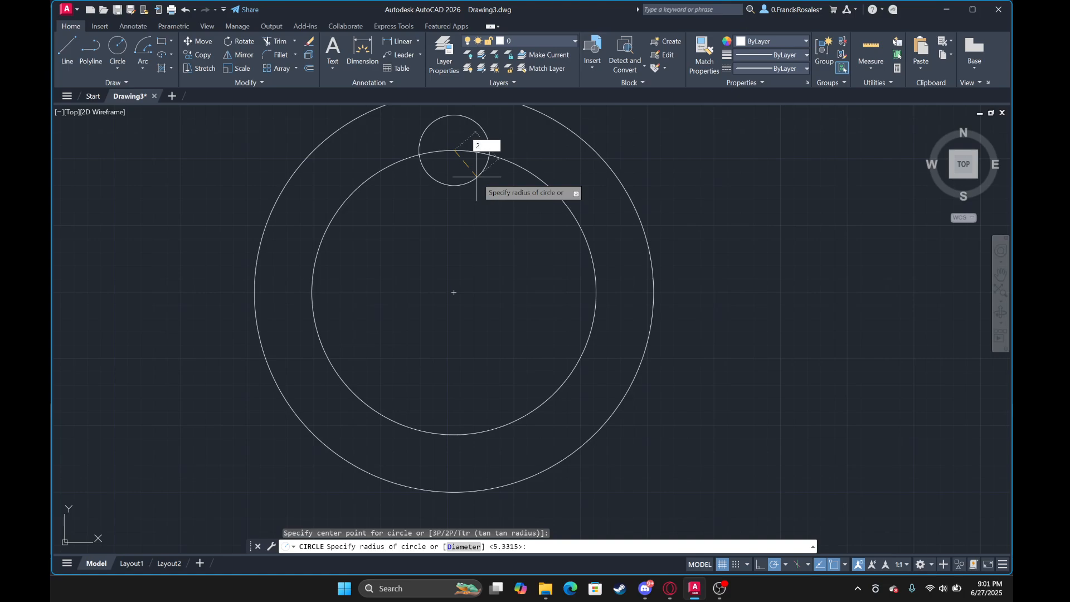
{"action": "type", "text": "2"}
{"action": "key", "text": "Return"}
{"action": "middle_click_drag", "start_coordinate": [464, 107], "coordinate": [454, 167]}
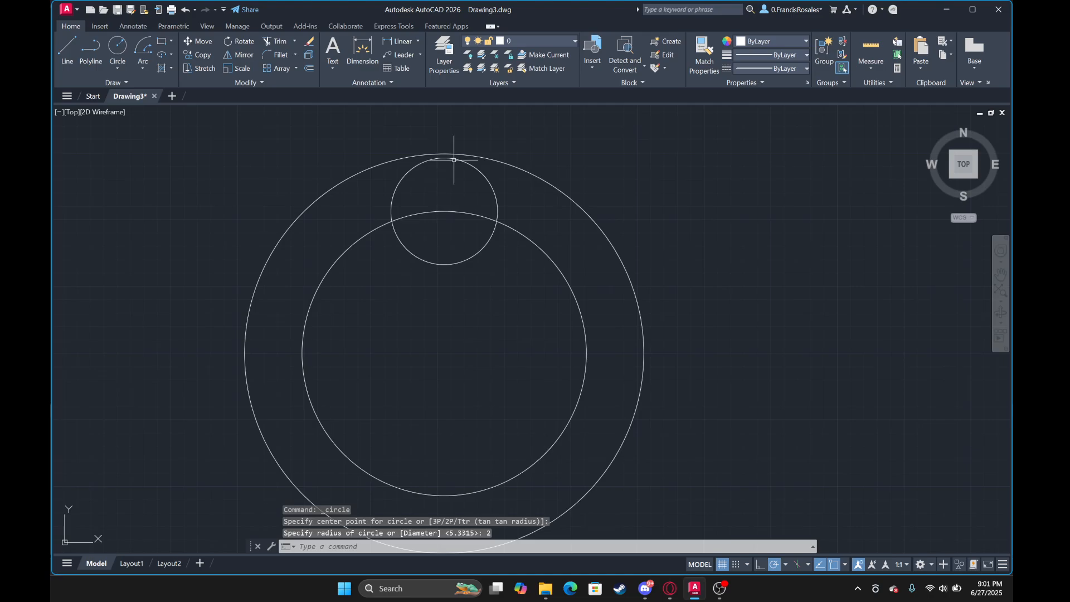
{"action": "left_click", "coordinate": [461, 162]}
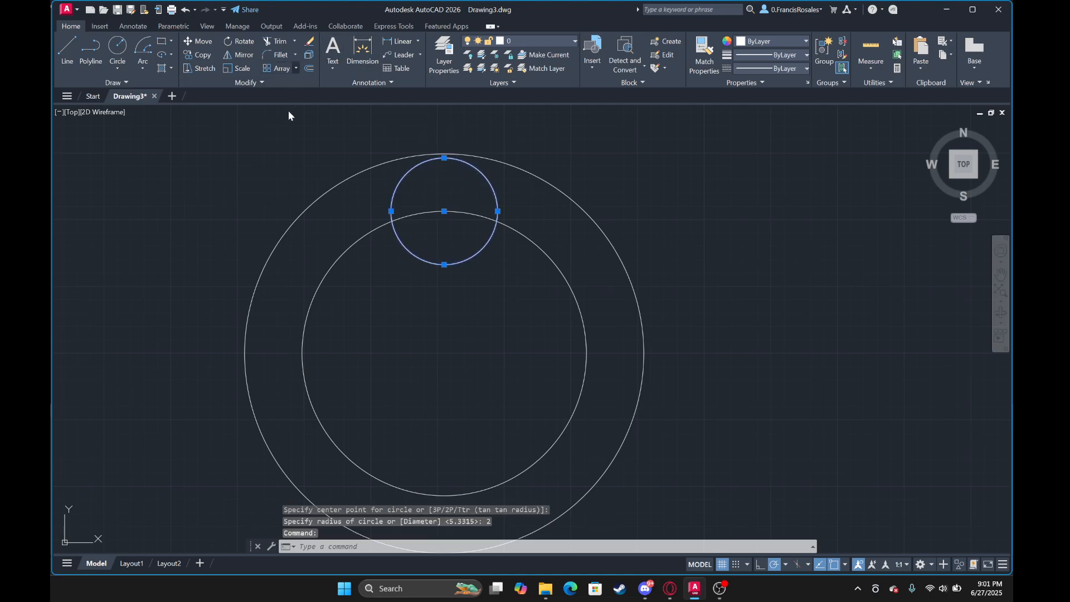
{"action": "left_click", "coordinate": [296, 68]}
{"action": "left_click", "coordinate": [295, 133]}
{"action": "left_click", "coordinate": [281, 70]}
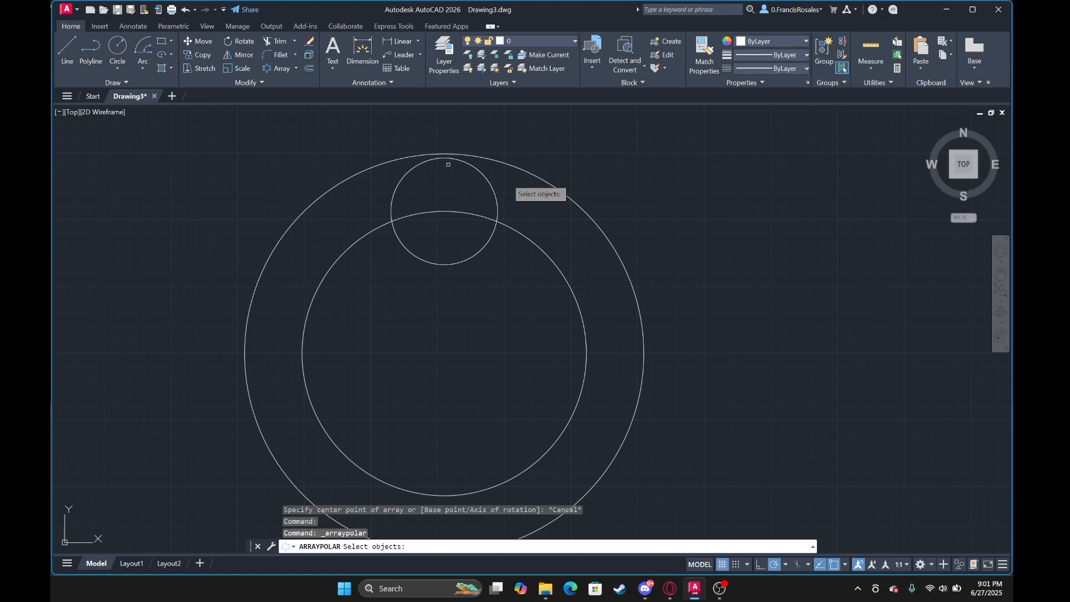
{"action": "key", "text": "Escape"}
Create an associative polar array of the small circle with 10 items around the concentric circles' centre, and leave the array command.
{"action": "left_click", "coordinate": [489, 180]}
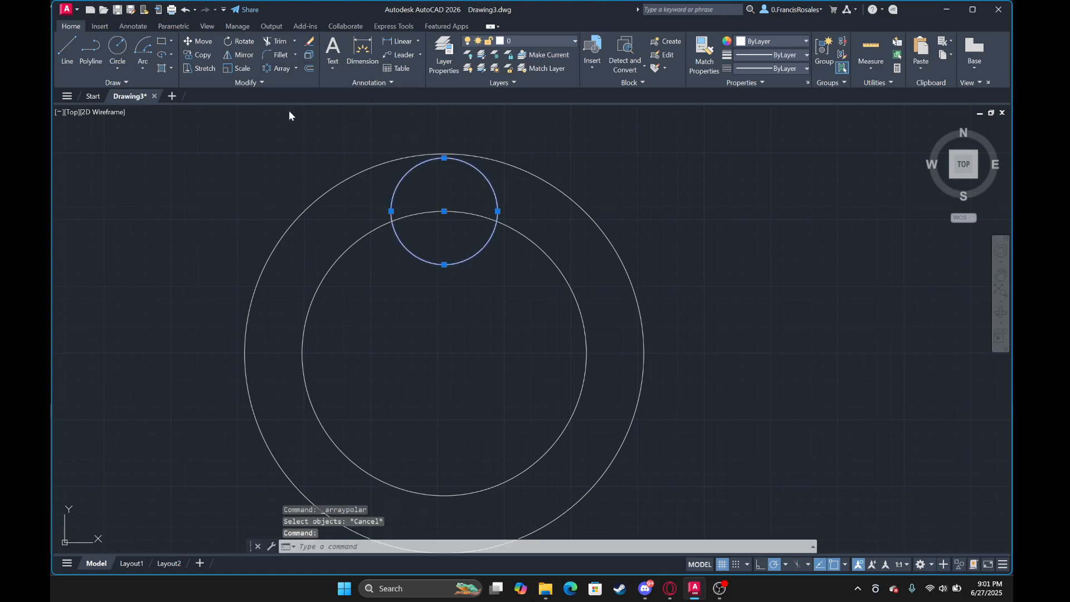
{"action": "key", "text": "space"}
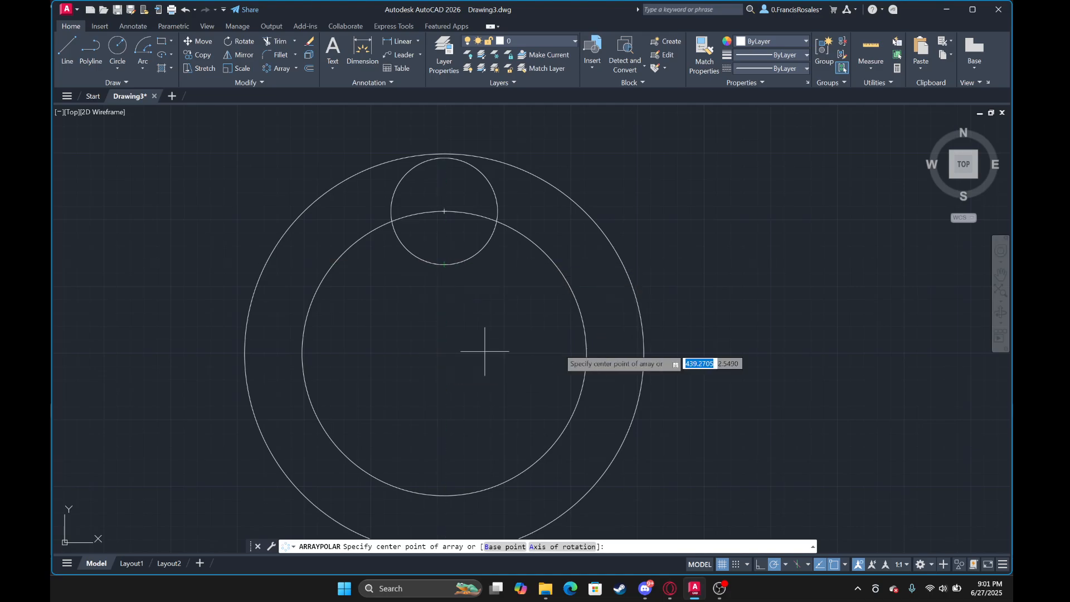
{"action": "left_click", "coordinate": [444, 353]}
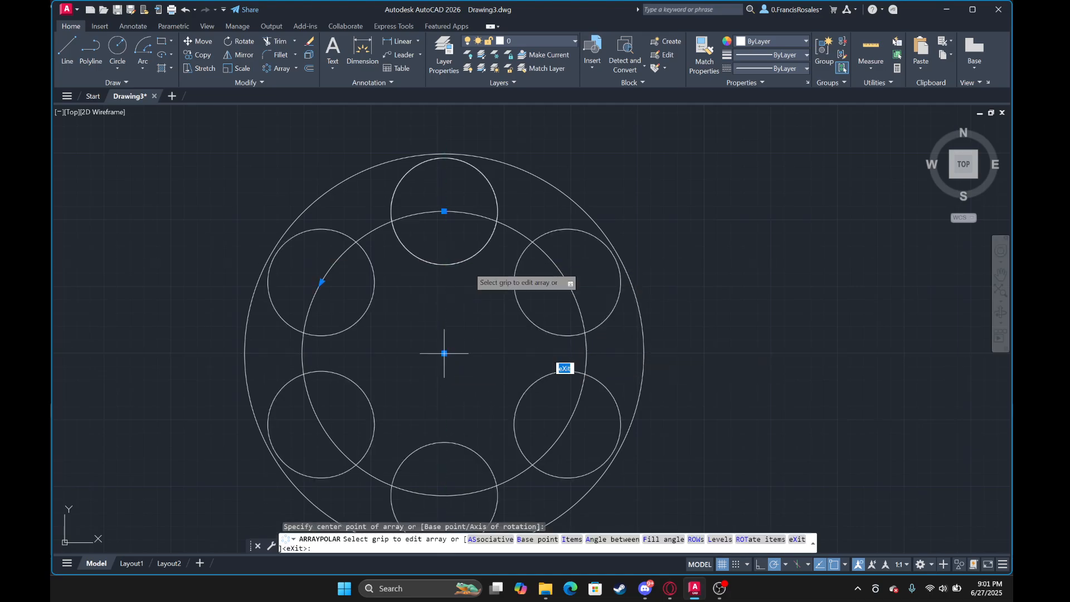
{"action": "scroll", "coordinate": [466, 263], "scroll_direction": "down", "scroll_amount": 2}
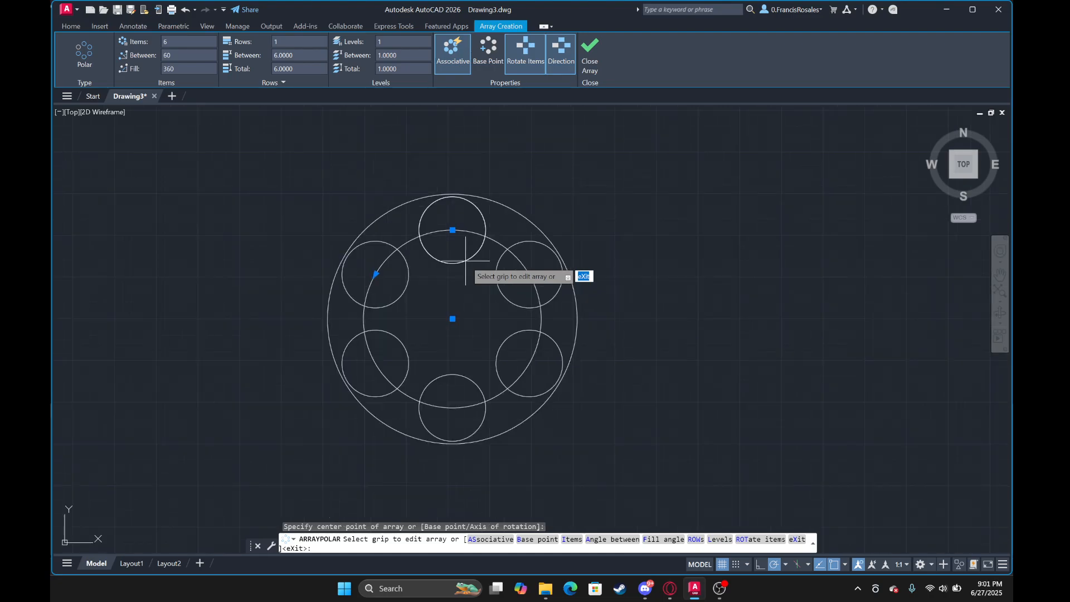
{"action": "left_click", "coordinate": [205, 39]}
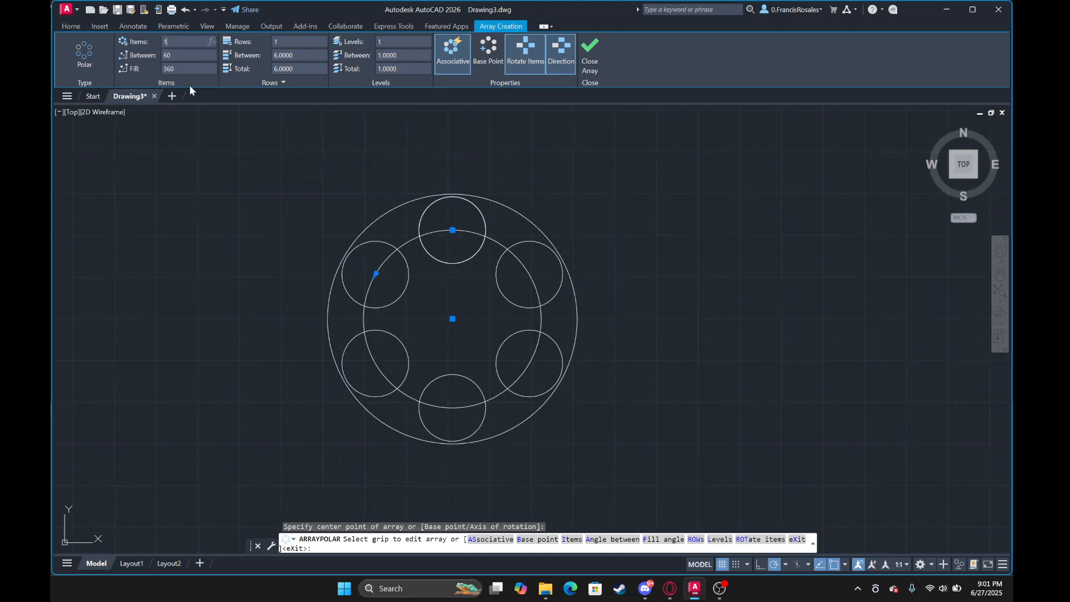
{"action": "type", "text": "10"}
{"action": "key", "text": "Return"}
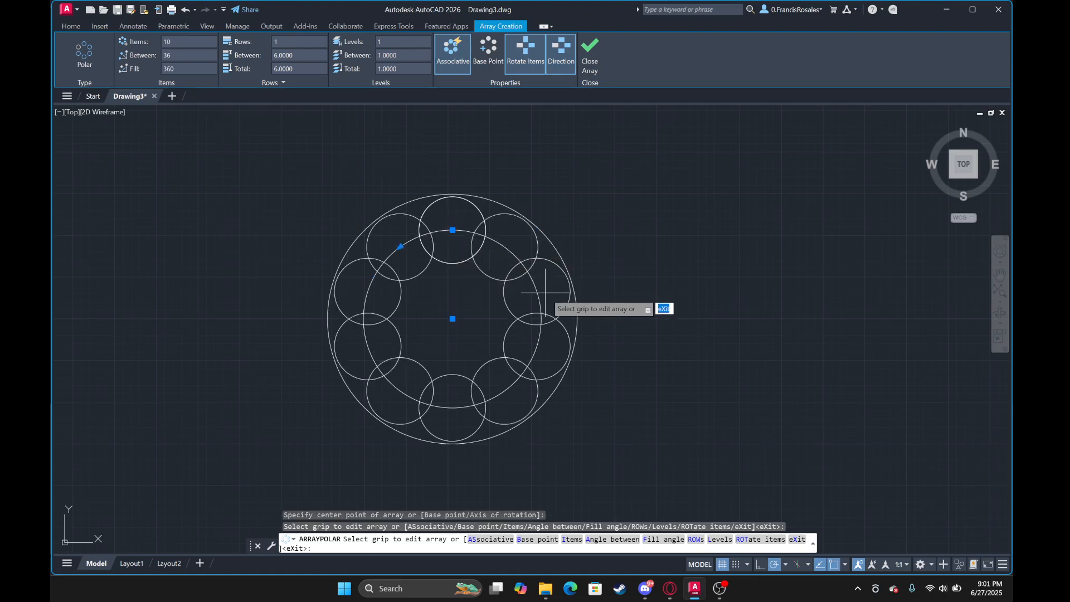
{"action": "scroll", "coordinate": [437, 290], "scroll_direction": "up", "scroll_amount": 2}
{"action": "scroll", "coordinate": [530, 334], "scroll_direction": "down", "scroll_amount": 3}
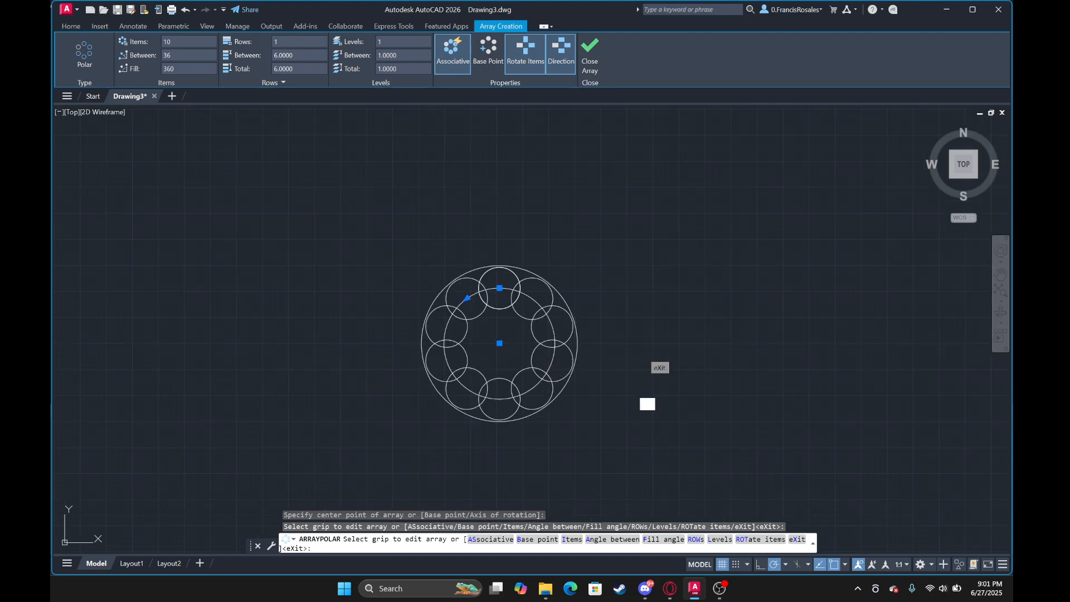
{"action": "key", "text": "Escape"}
Erase the polar array together with both concentric circles.
{"action": "left_click", "coordinate": [628, 396]}
{"action": "left_click", "coordinate": [432, 283]}
{"action": "key", "text": "Delete"}
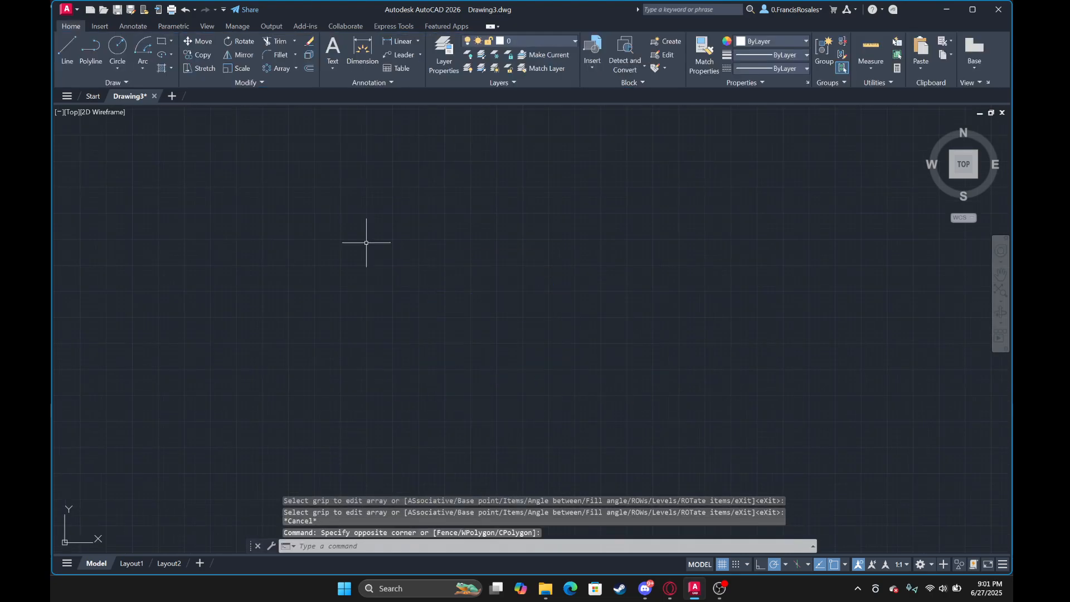
Place a wide multiline text box in the empty drawing area containing "adasdasdasda" and save the text.
{"action": "left_click", "coordinate": [331, 66]}
{"action": "left_click", "coordinate": [418, 261]}
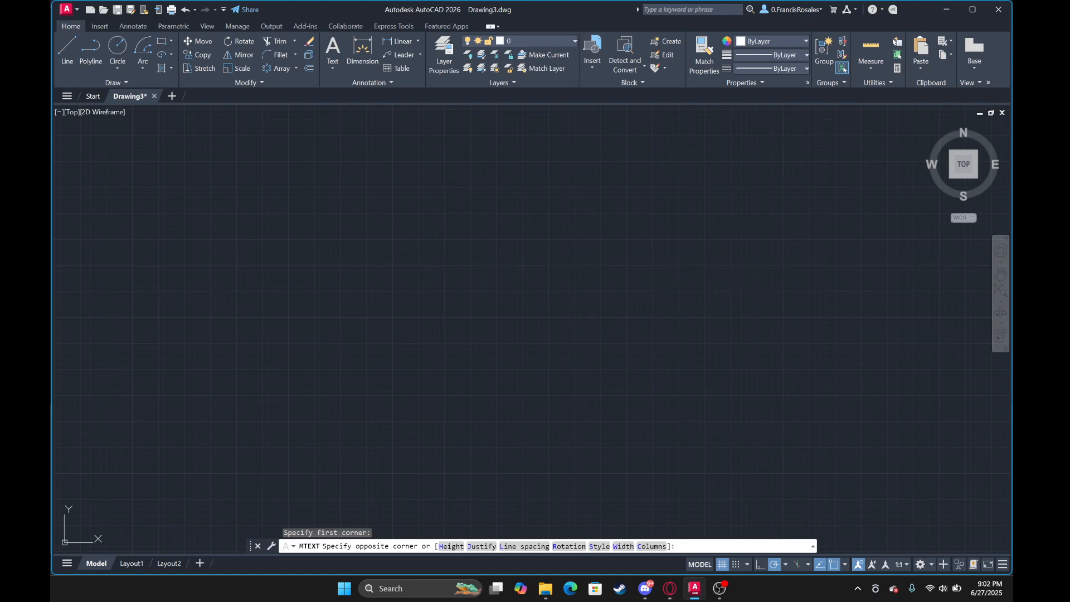
{"action": "left_click", "coordinate": [792, 267]}
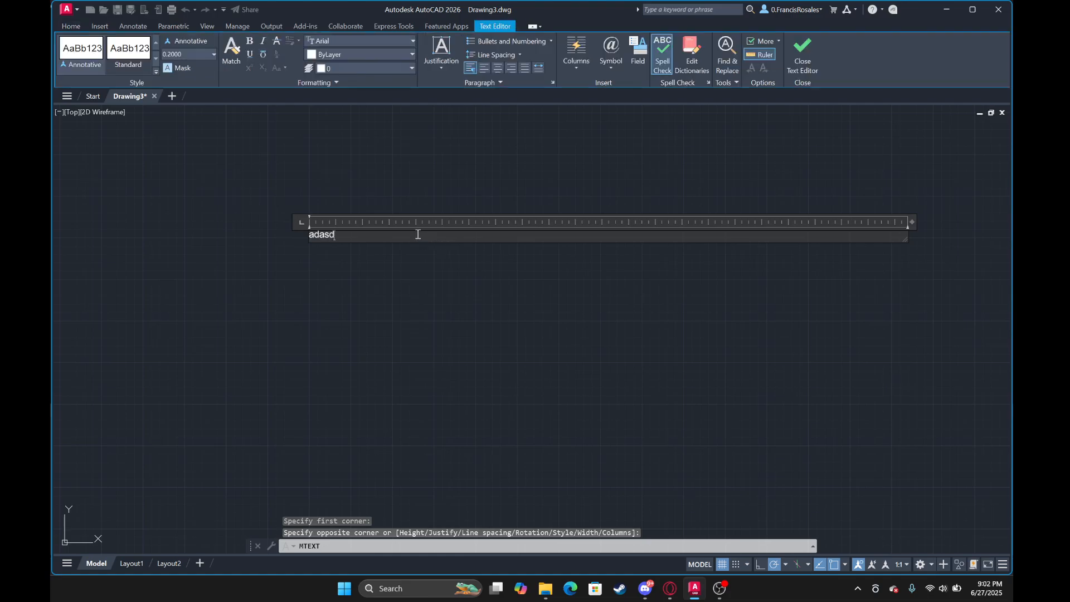
{"action": "type", "text": "adasdasdasda"}
{"action": "key", "text": "Return"}
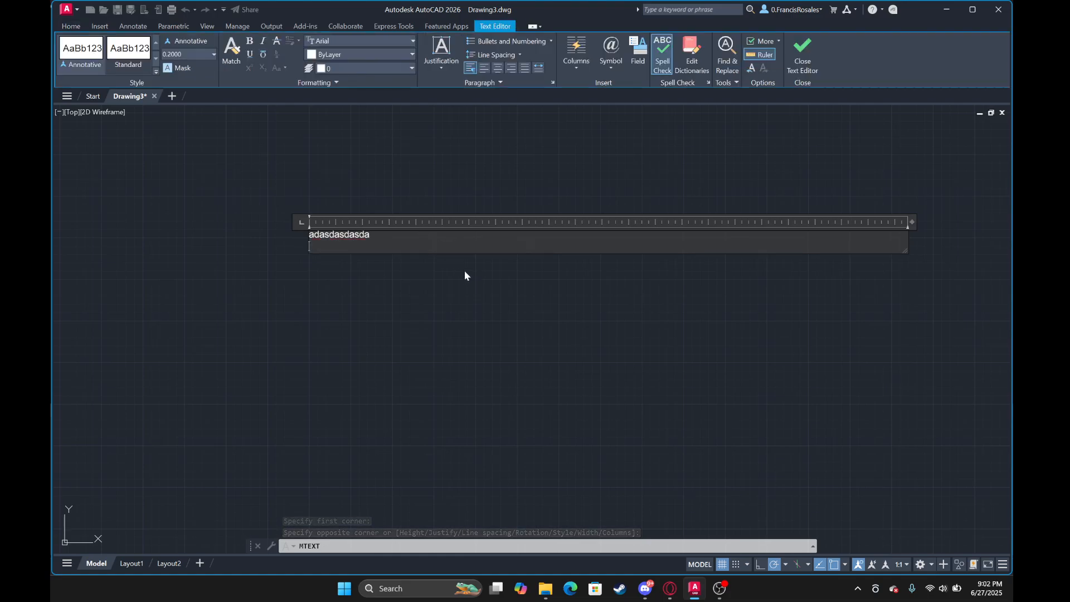
{"action": "key", "text": "Escape"}
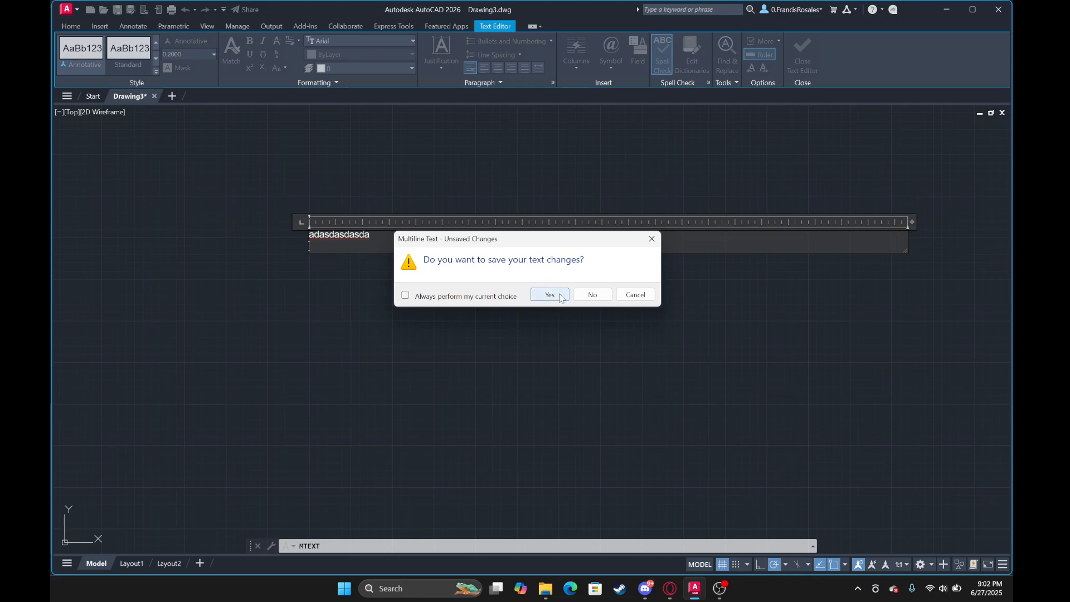
{"action": "left_click", "coordinate": [550, 295]}
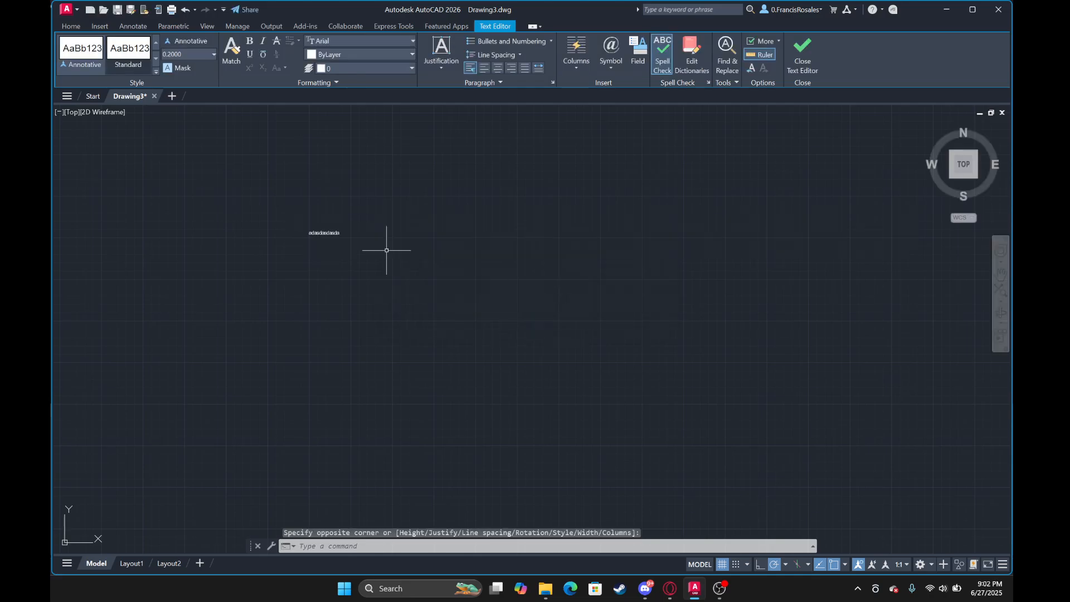
Erase the multiline text object.
{"action": "scroll", "coordinate": [325, 238], "scroll_direction": "up", "scroll_amount": 2}
{"action": "left_click", "coordinate": [451, 263]}
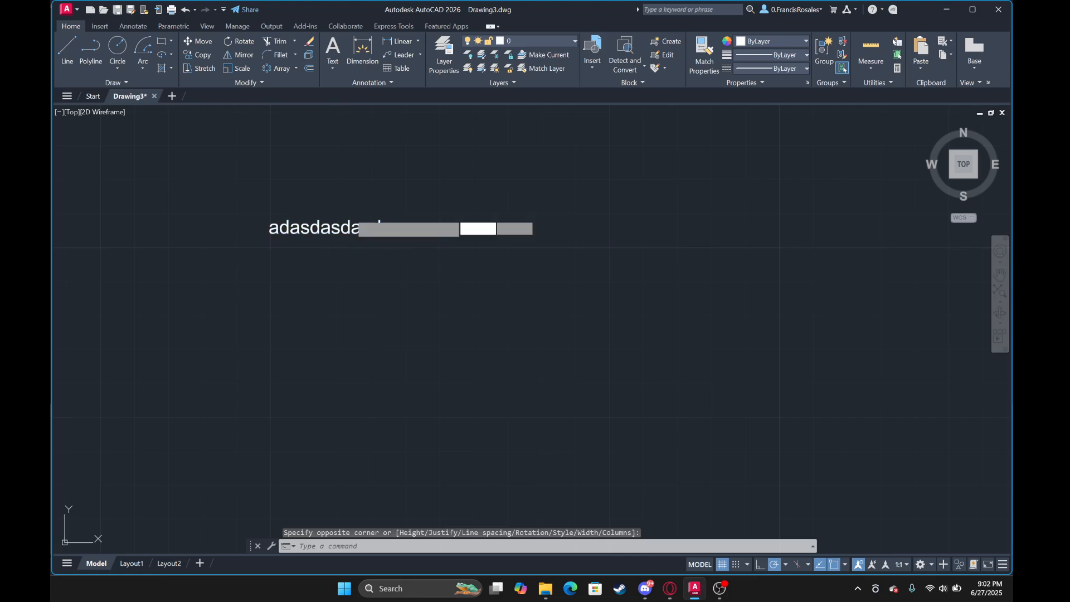
{"action": "left_click", "coordinate": [238, 178]}
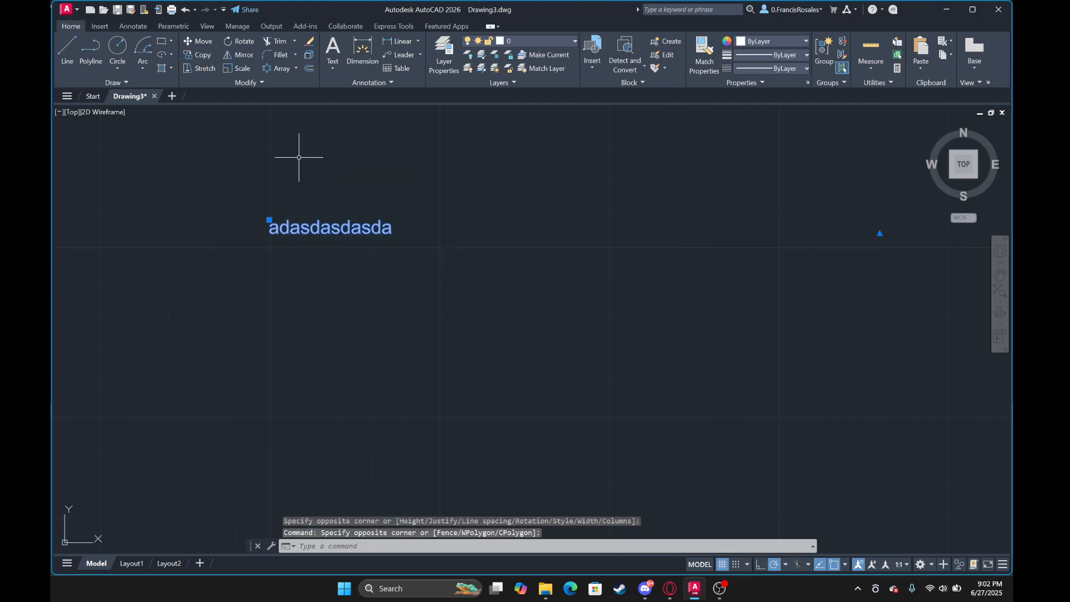
{"action": "key", "text": "Delete"}
Draw a horizontal line about 27.07 long and a connected, nearly vertical line running down from its right end.
{"action": "left_click", "coordinate": [66, 49]}
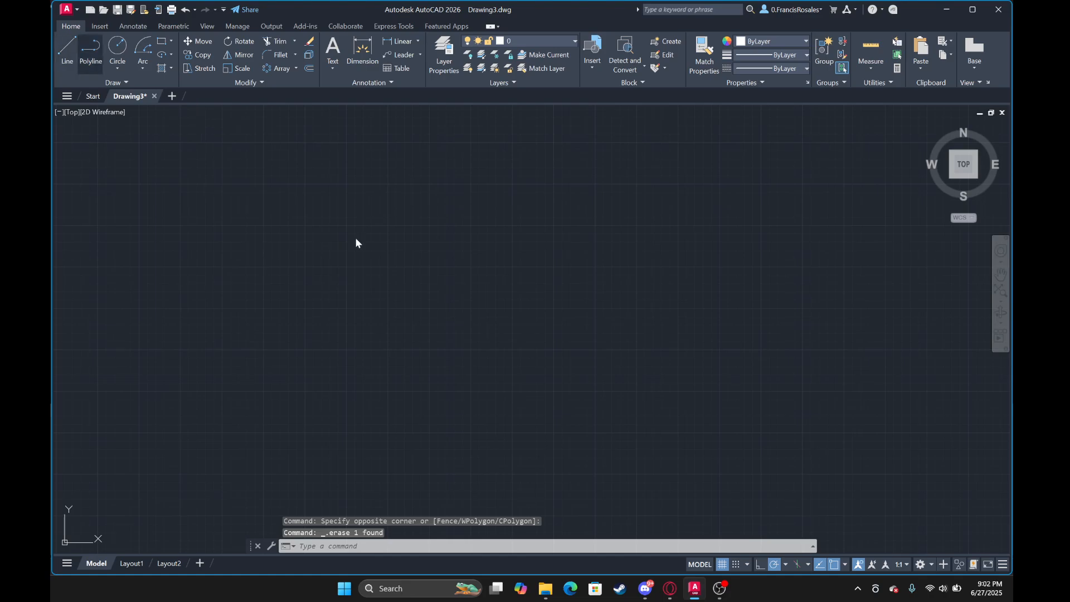
{"action": "left_click", "coordinate": [303, 206]}
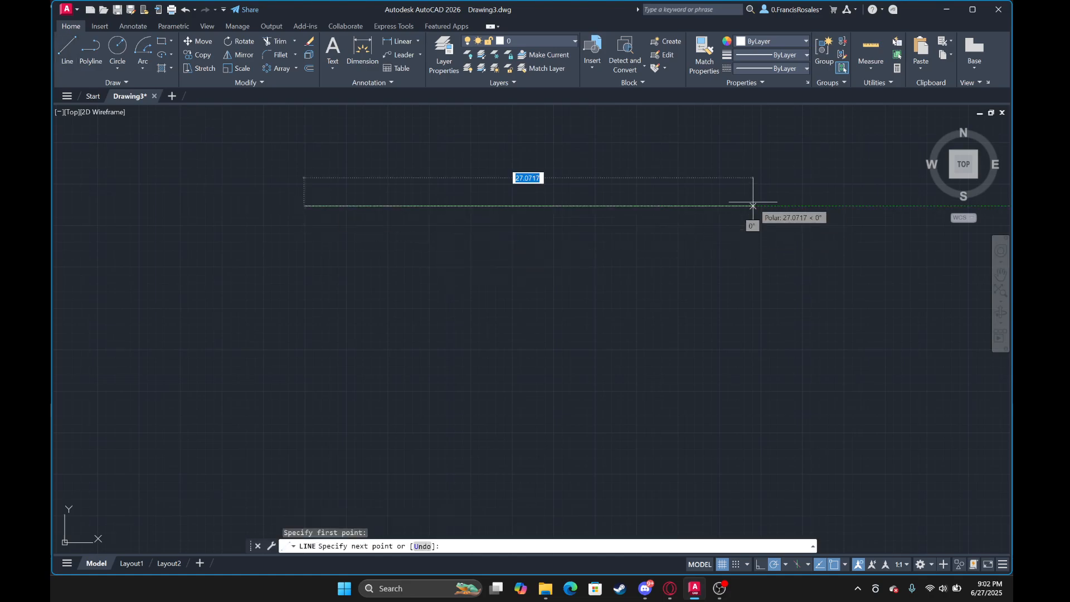
{"action": "left_click", "coordinate": [754, 206]}
{"action": "scroll", "coordinate": [772, 478], "scroll_direction": "up", "scroll_amount": 3}
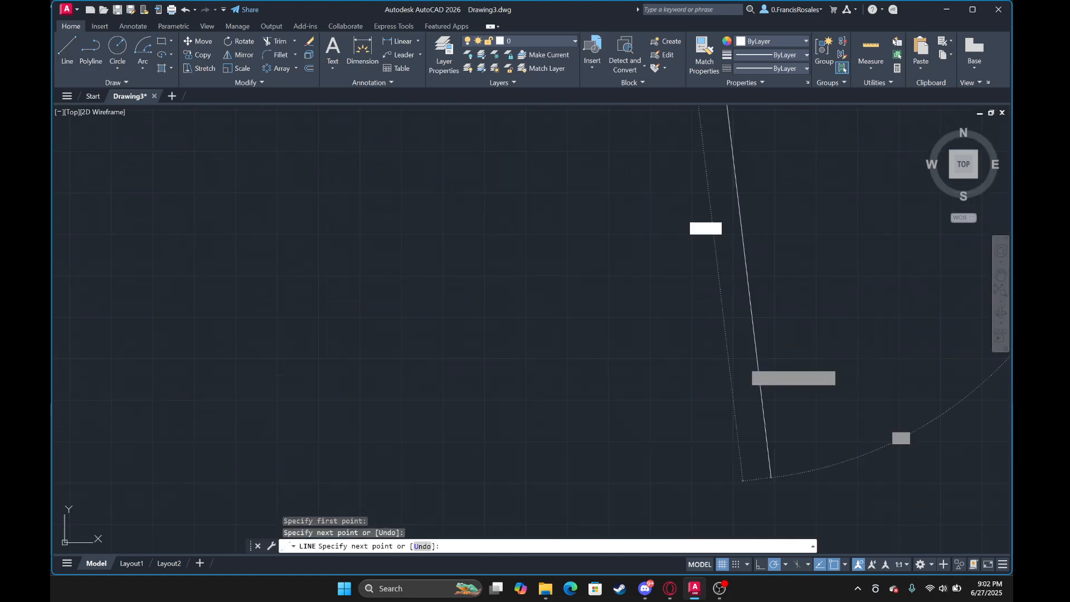
{"action": "left_click", "coordinate": [730, 435]}
{"action": "key", "text": "Escape"}
{"action": "middle_click_drag", "start_coordinate": [647, 303], "coordinate": [633, 407]}
{"action": "scroll", "coordinate": [633, 406], "scroll_direction": "down", "scroll_amount": 2}
{"action": "scroll", "coordinate": [626, 381], "scroll_direction": "up", "scroll_amount": 2}
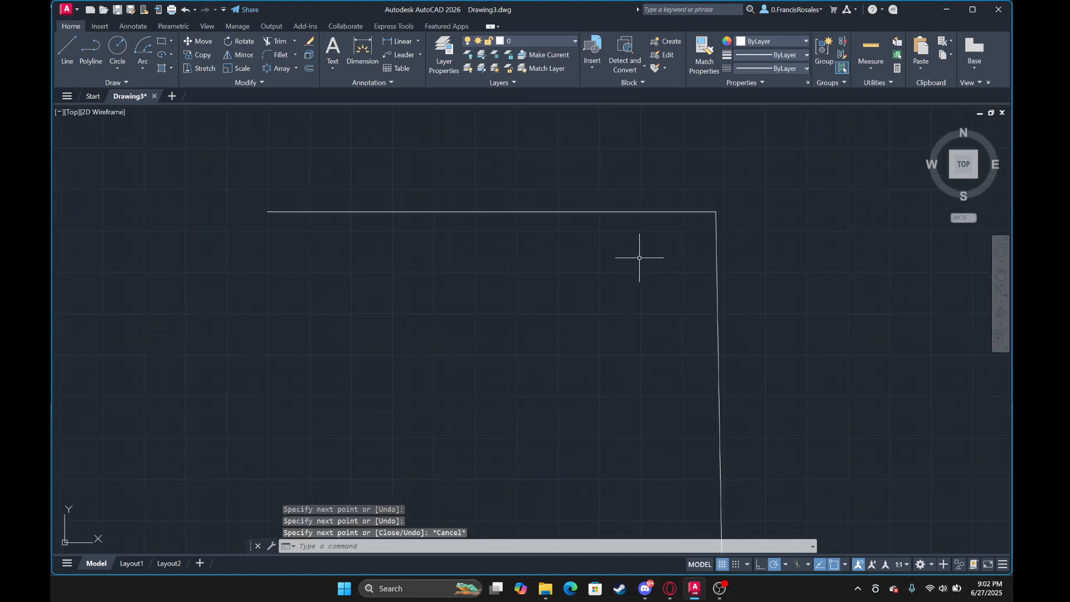
Try to dimension the horizontal line between its two endpoints, with the dimension line above it.
{"action": "left_click", "coordinate": [362, 51]}
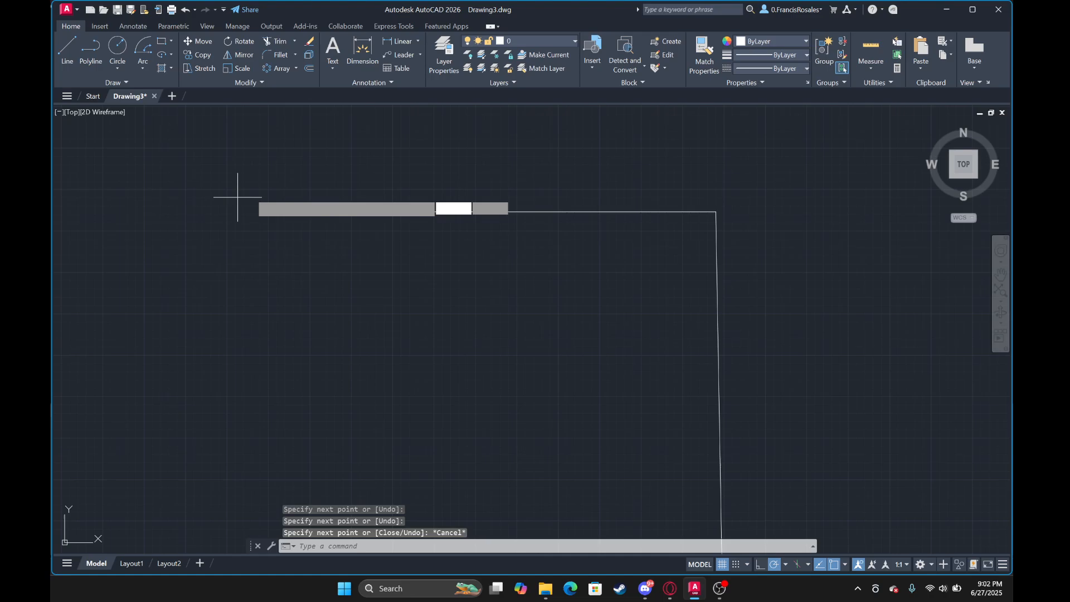
{"action": "left_click", "coordinate": [267, 211]}
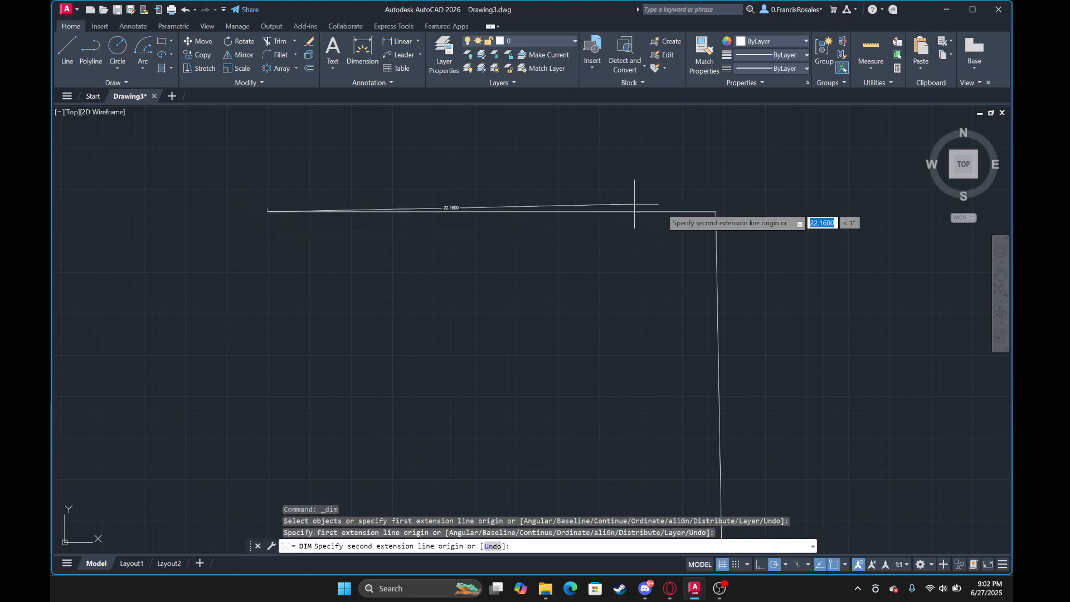
{"action": "left_click", "coordinate": [716, 212]}
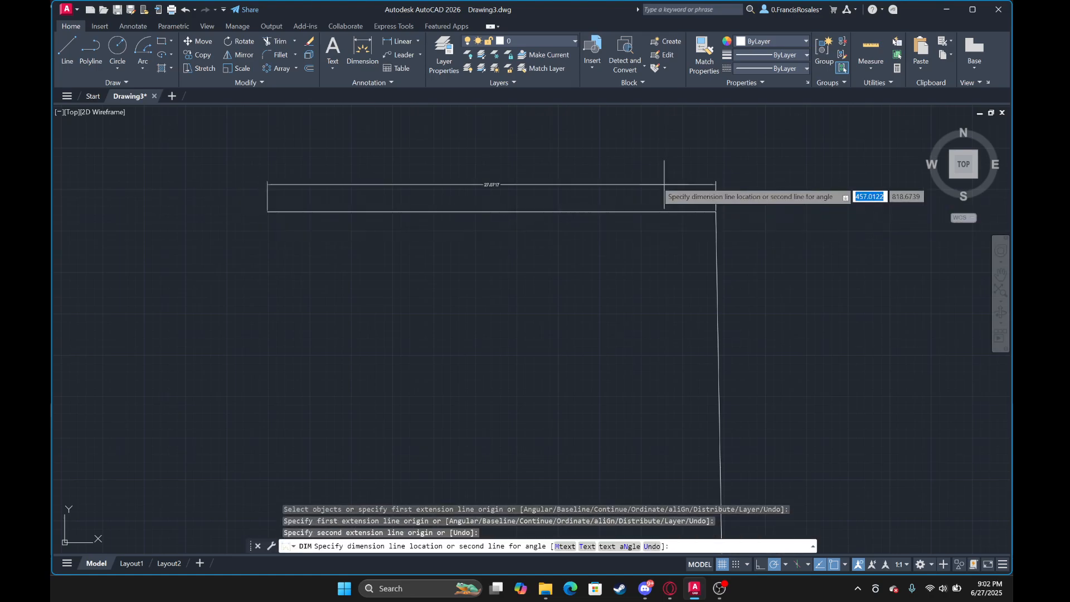
{"action": "scroll", "coordinate": [652, 192], "scroll_direction": "up", "scroll_amount": 3}
{"action": "middle_click_drag", "start_coordinate": [458, 173], "coordinate": [611, 245]}
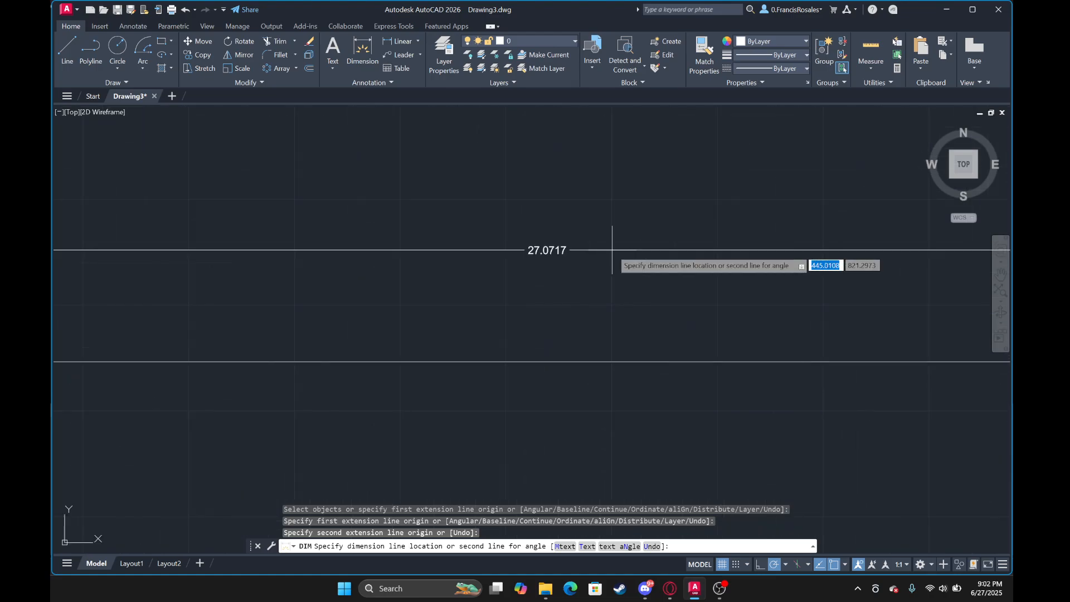
{"action": "scroll", "coordinate": [612, 251], "scroll_direction": "down", "scroll_amount": 2}
{"action": "key", "text": "Escape"}
{"action": "scroll", "coordinate": [581, 190], "scroll_direction": "down", "scroll_amount": 2}
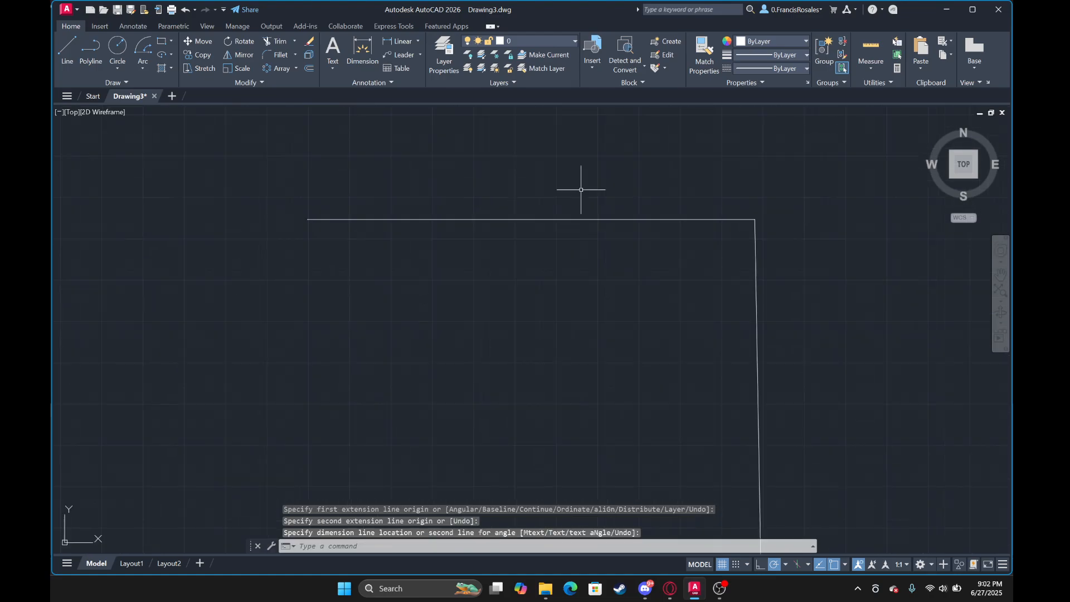
Try to dimension from the horizontal line's left end to the lower end of the nearly vertical line.
{"action": "middle_click_drag", "start_coordinate": [519, 231], "coordinate": [476, 138]}
{"action": "left_click", "coordinate": [358, 48]}
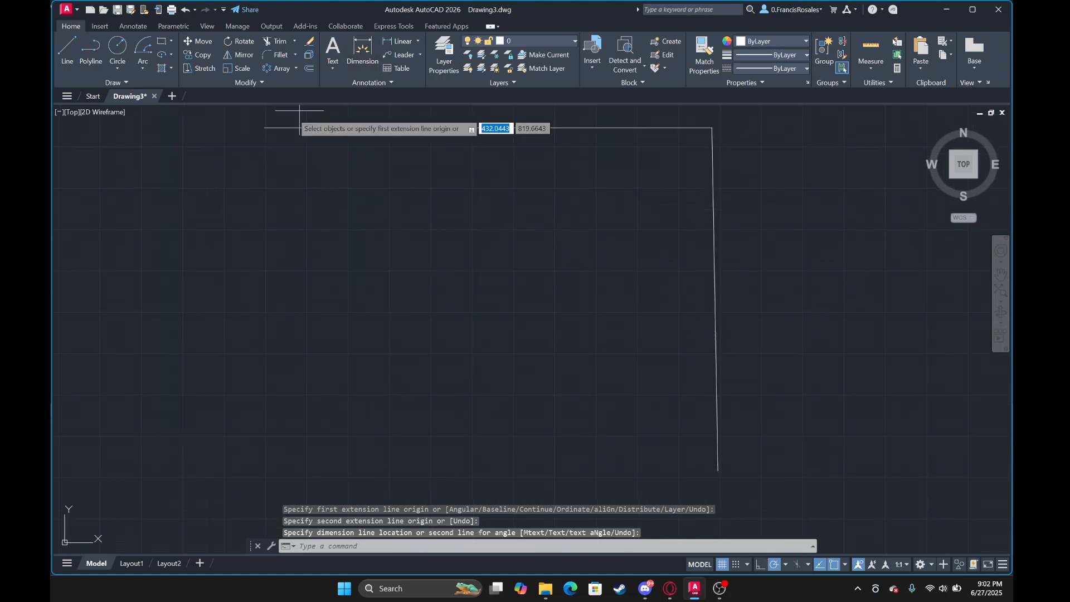
{"action": "left_click", "coordinate": [265, 127]}
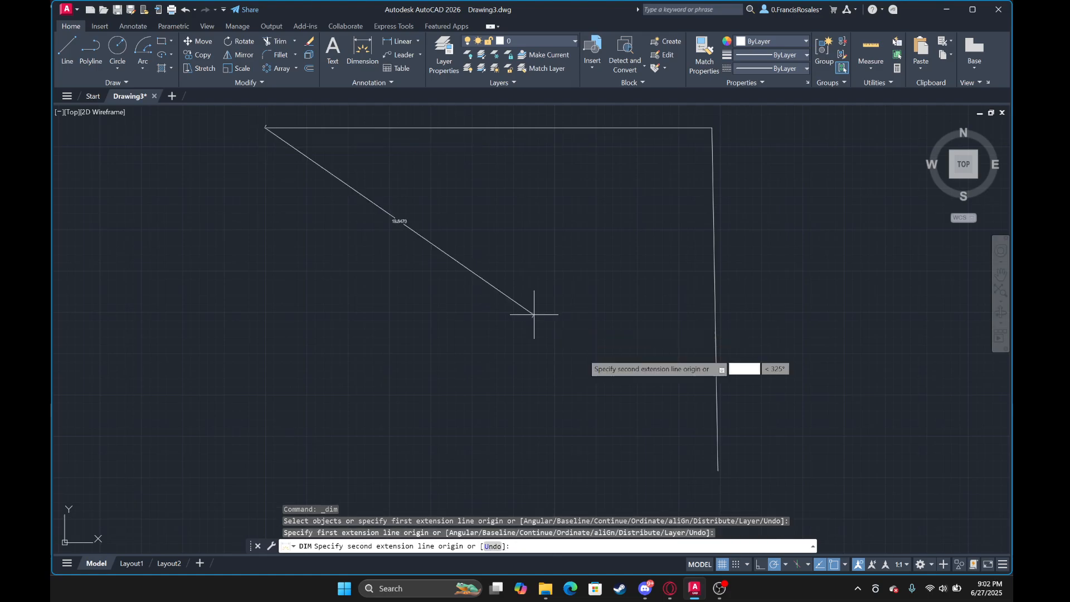
{"action": "left_click", "coordinate": [718, 470]}
{"action": "scroll", "coordinate": [681, 454], "scroll_direction": "up", "scroll_amount": 5}
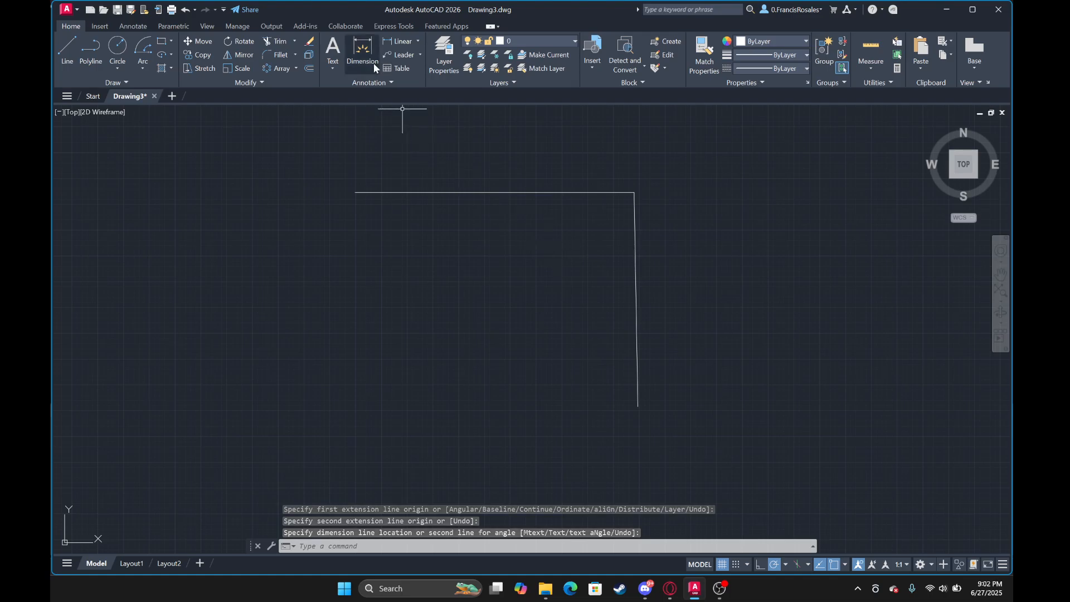
Try to dimension the nearly vertical line between its two endpoints, with the dimension line beside it.
{"action": "left_click", "coordinate": [399, 41]}
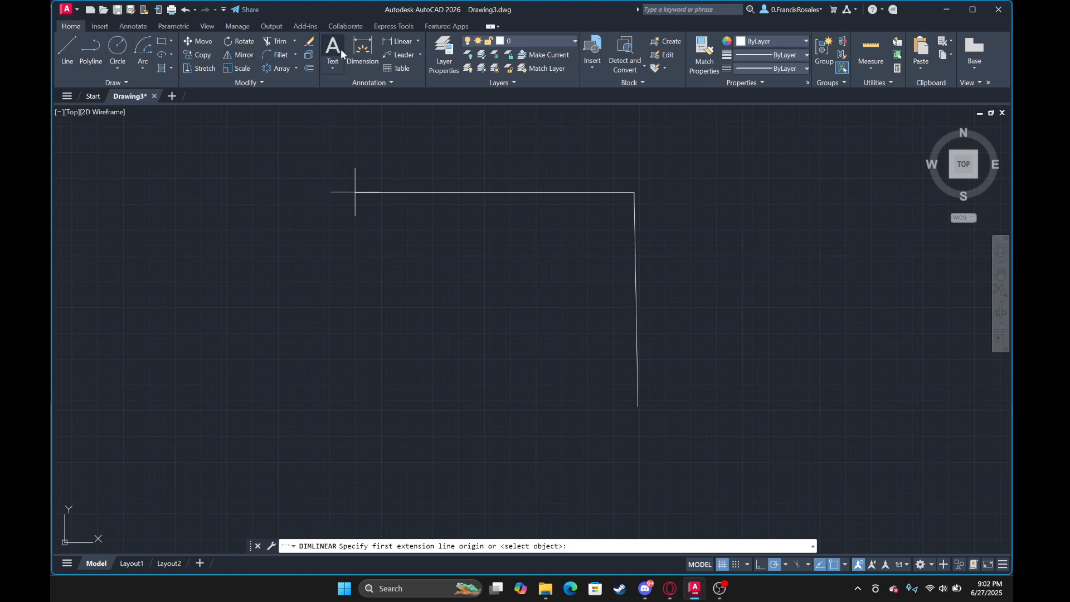
{"action": "left_click", "coordinate": [362, 49]}
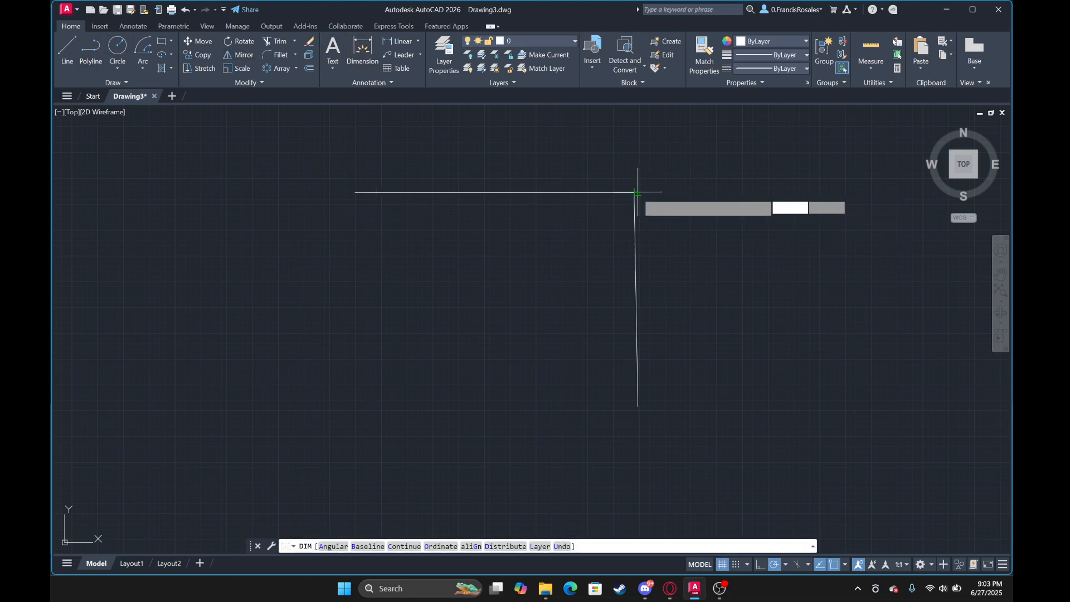
{"action": "left_click", "coordinate": [637, 192]}
{"action": "left_click", "coordinate": [636, 192]}
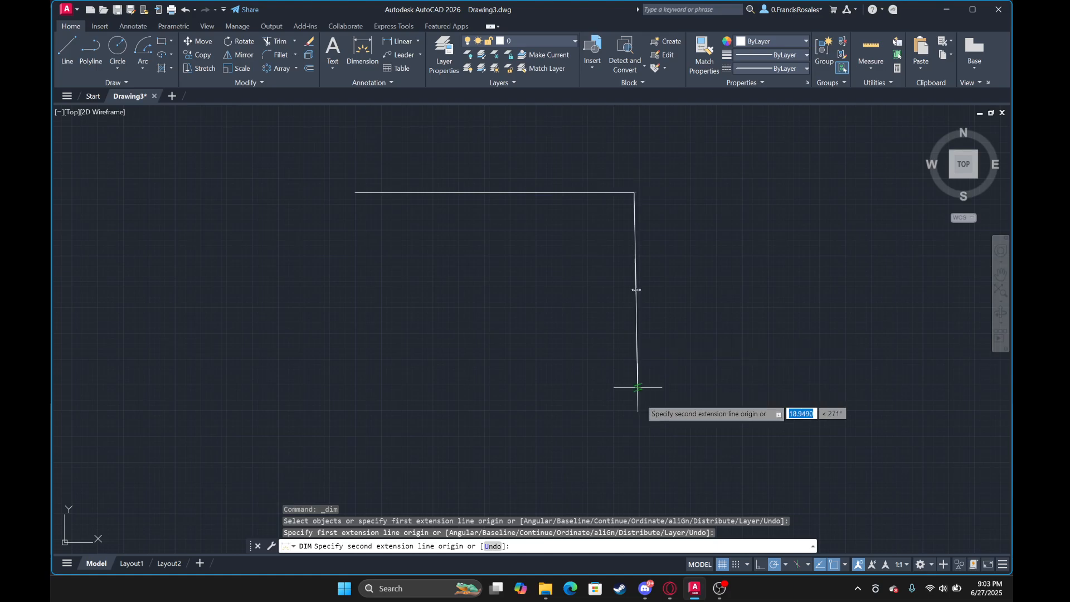
{"action": "left_click", "coordinate": [638, 411]}
{"action": "scroll", "coordinate": [667, 368], "scroll_direction": "up", "scroll_amount": 2}
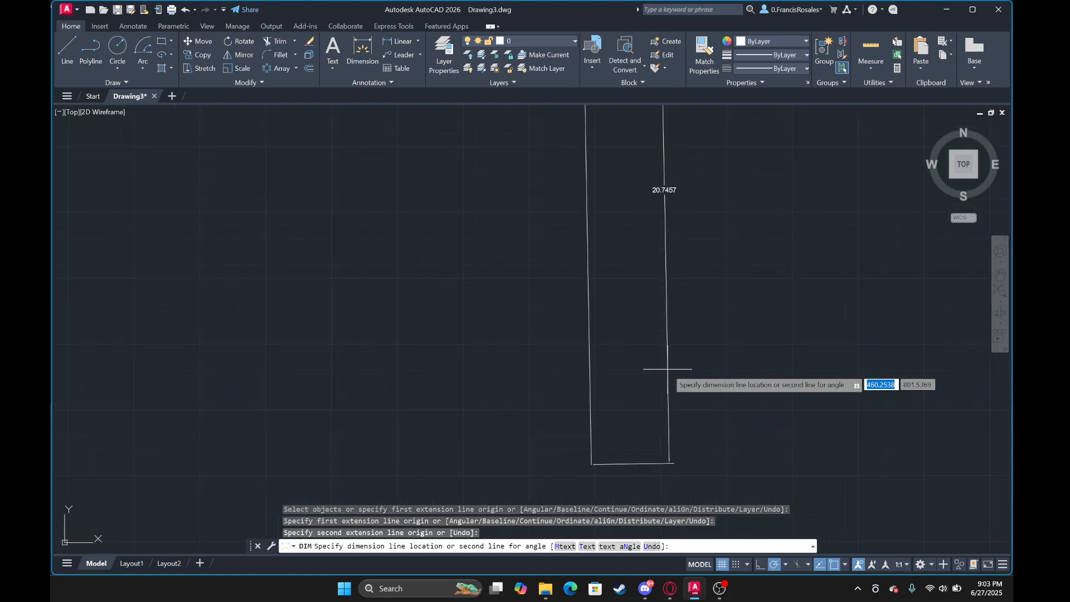
{"action": "key", "text": "Escape"}
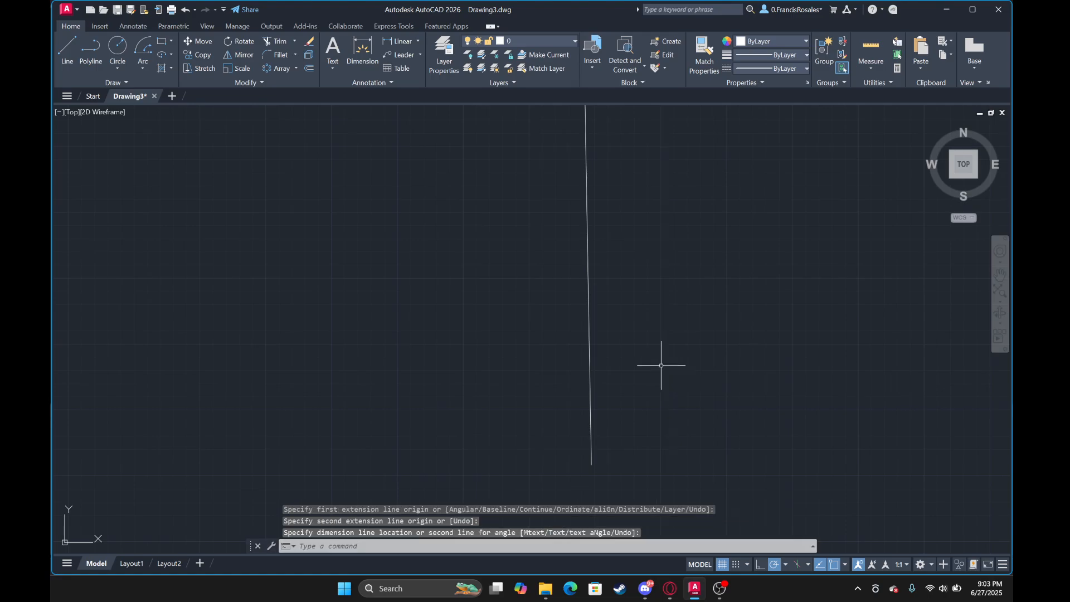
Try to place a horizontal linear dimension from the horizontal line's outer end to the lower end of the nearly vertical line.
{"action": "middle_click_drag", "start_coordinate": [491, 223], "coordinate": [377, 110]}
{"action": "left_click", "coordinate": [398, 41]}
{"action": "middle_click_drag", "start_coordinate": [331, 241], "coordinate": [486, 330]}
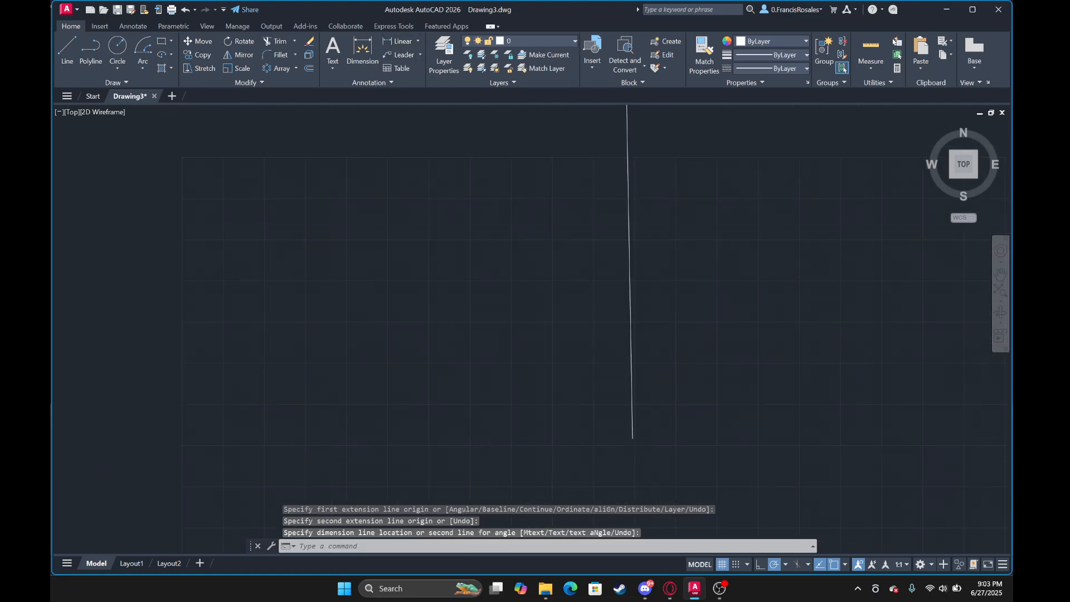
{"action": "scroll", "coordinate": [486, 329], "scroll_direction": "down", "scroll_amount": 6}
{"action": "scroll", "coordinate": [320, 217], "scroll_direction": "up", "scroll_amount": 3}
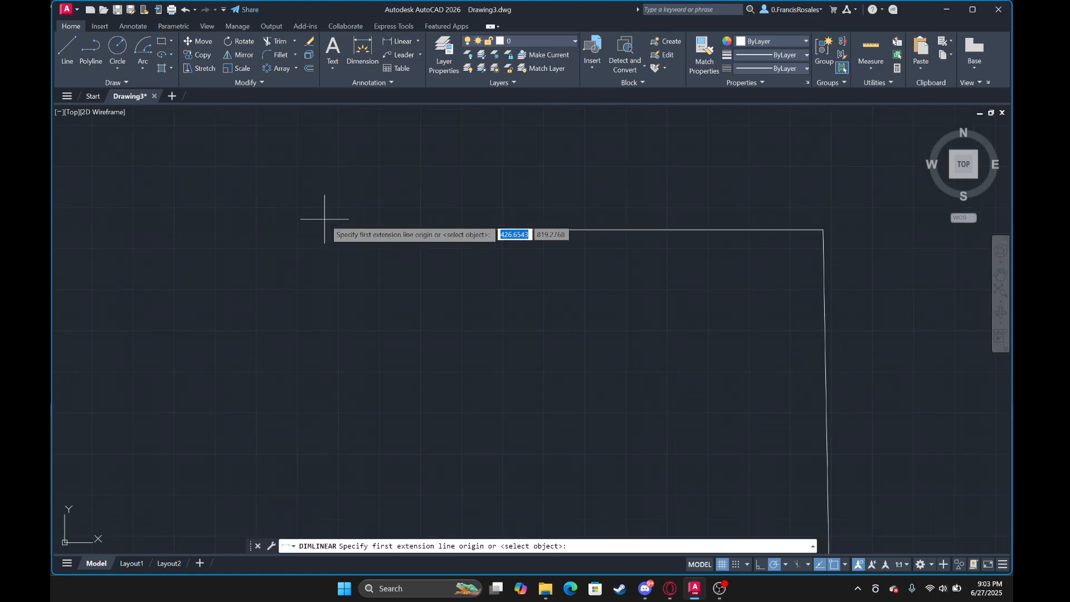
{"action": "left_click", "coordinate": [378, 229]}
{"action": "middle_click_drag", "start_coordinate": [622, 406], "coordinate": [535, 260]}
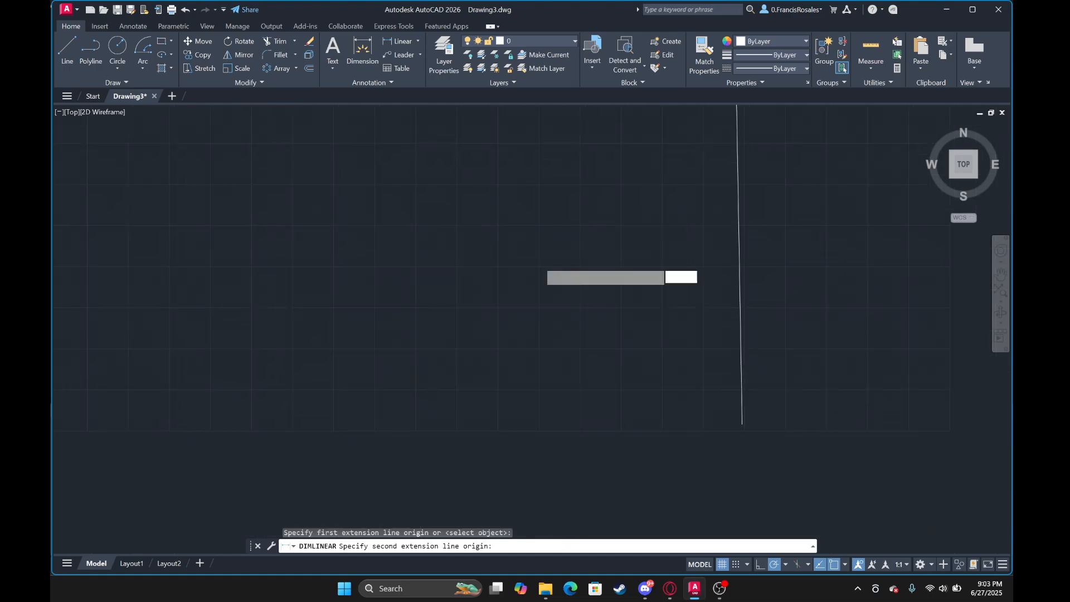
{"action": "left_click", "coordinate": [742, 423]}
{"action": "scroll", "coordinate": [450, 384], "scroll_direction": "up", "scroll_amount": 4}
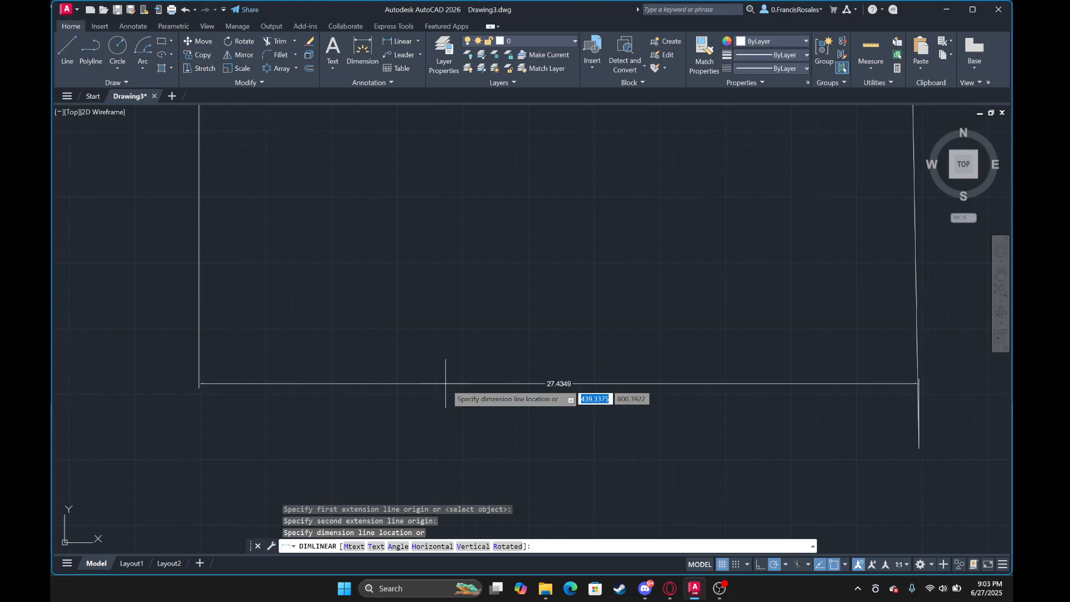
{"action": "scroll", "coordinate": [497, 361], "scroll_direction": "down", "scroll_amount": 4}
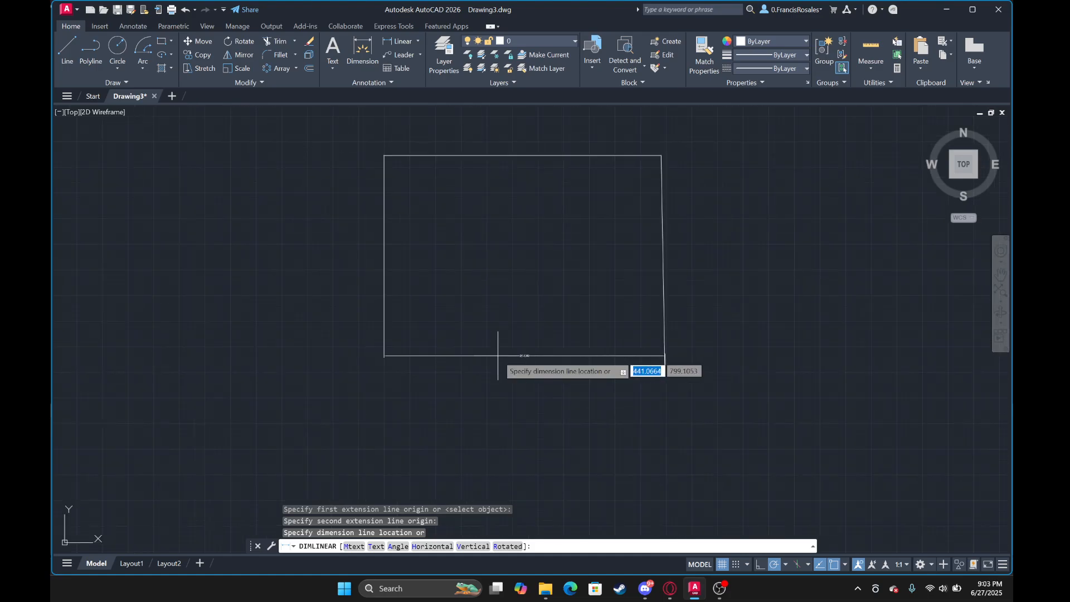
{"action": "key", "text": "Escape"}
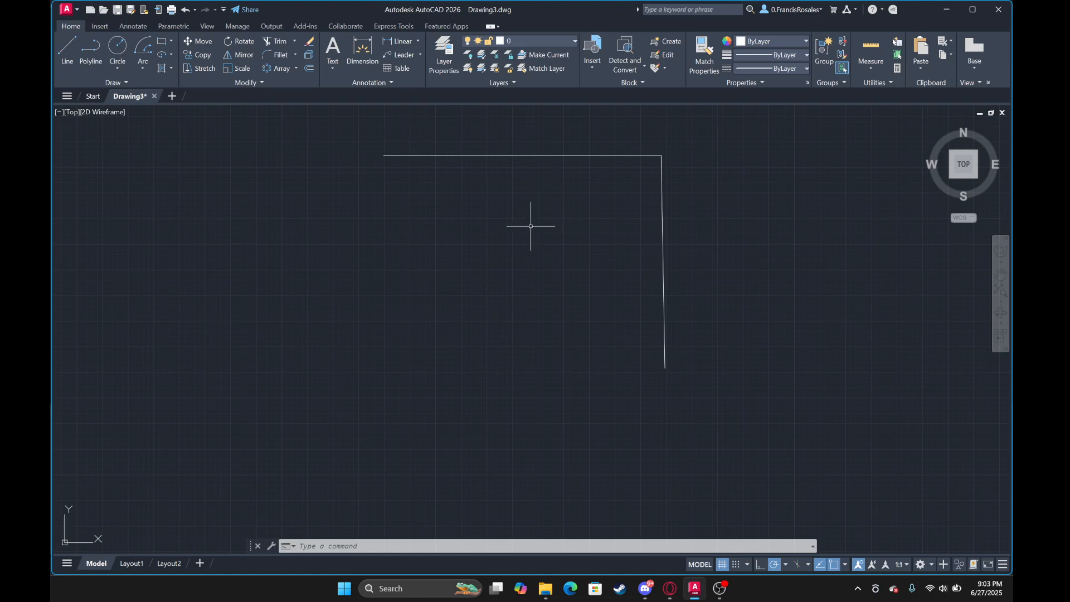
Erase the horizontal line and the connected, nearly vertical line.
{"action": "scroll", "coordinate": [530, 226], "scroll_direction": "down", "scroll_amount": 2}
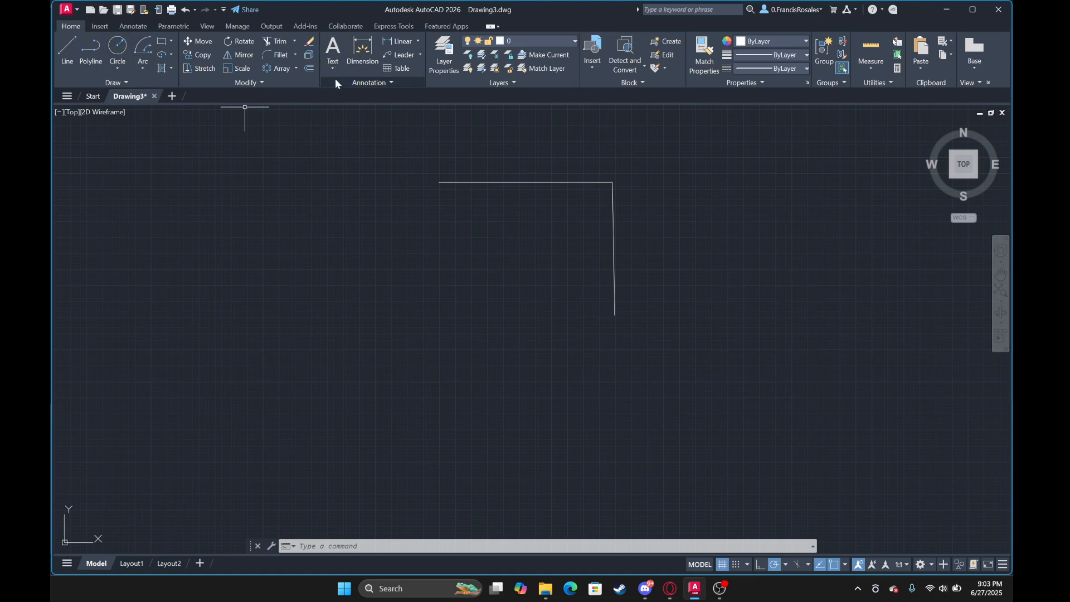
{"action": "scroll", "coordinate": [270, 148], "scroll_direction": "up", "scroll_amount": 2}
{"action": "middle_click_drag", "start_coordinate": [463, 201], "coordinate": [146, 154]}
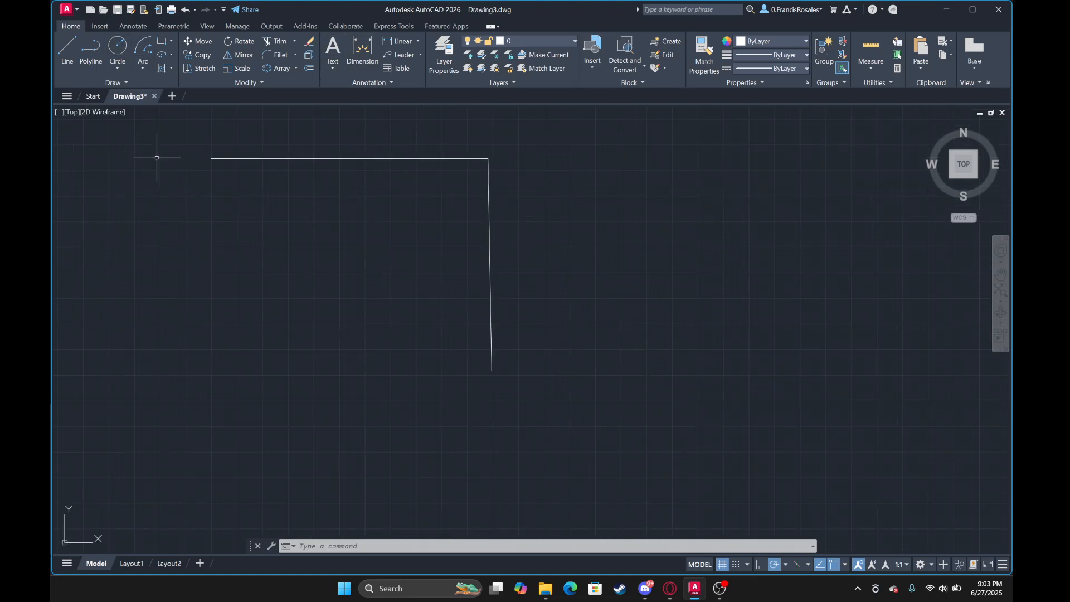
{"action": "type", "text": "\\"}
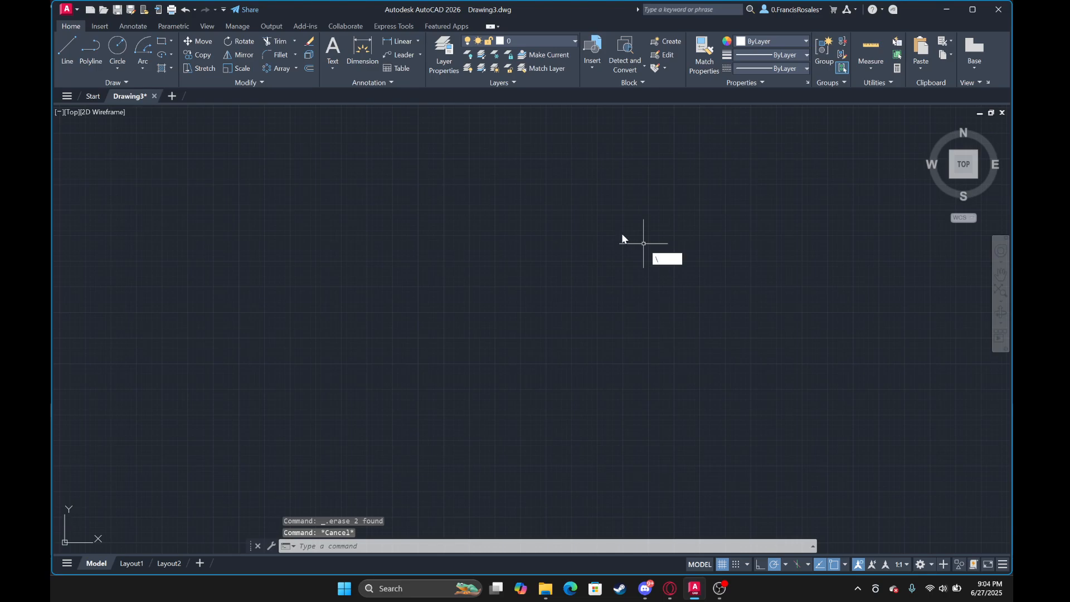
{"action": "key", "text": "Escape"}
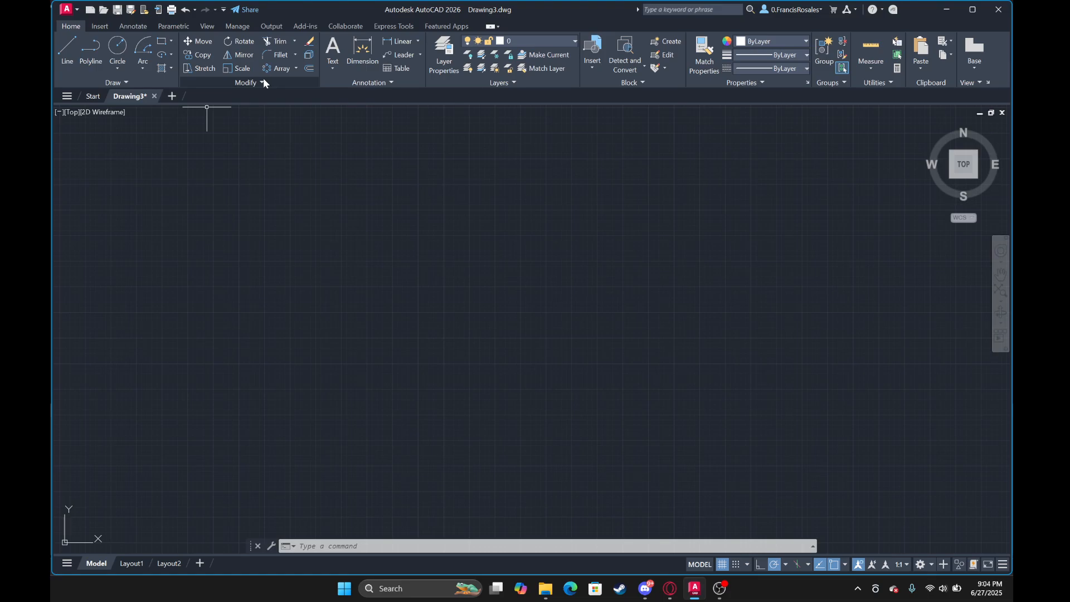
Draw a circle with a diameter of 100 using the Center, Diameter method.
{"action": "left_click", "coordinate": [116, 61]}
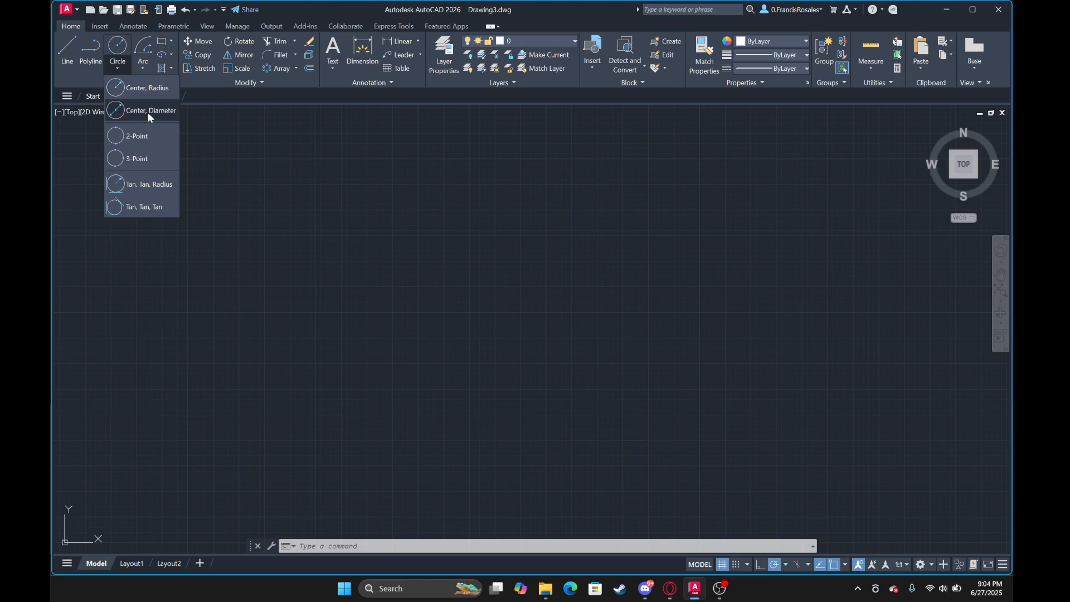
{"action": "left_click", "coordinate": [148, 112]}
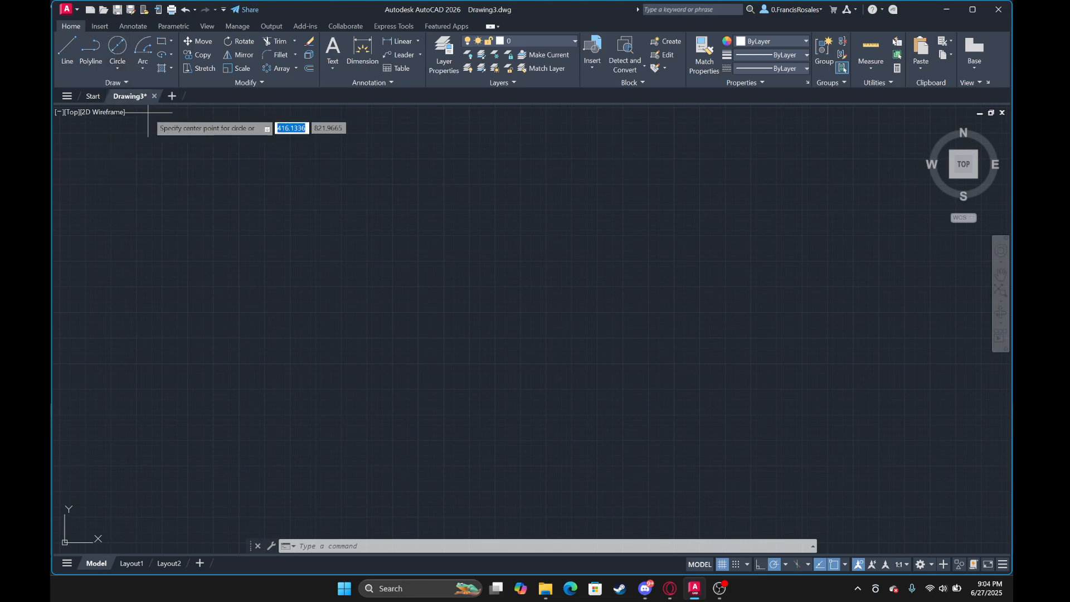
{"action": "left_click", "coordinate": [461, 249]}
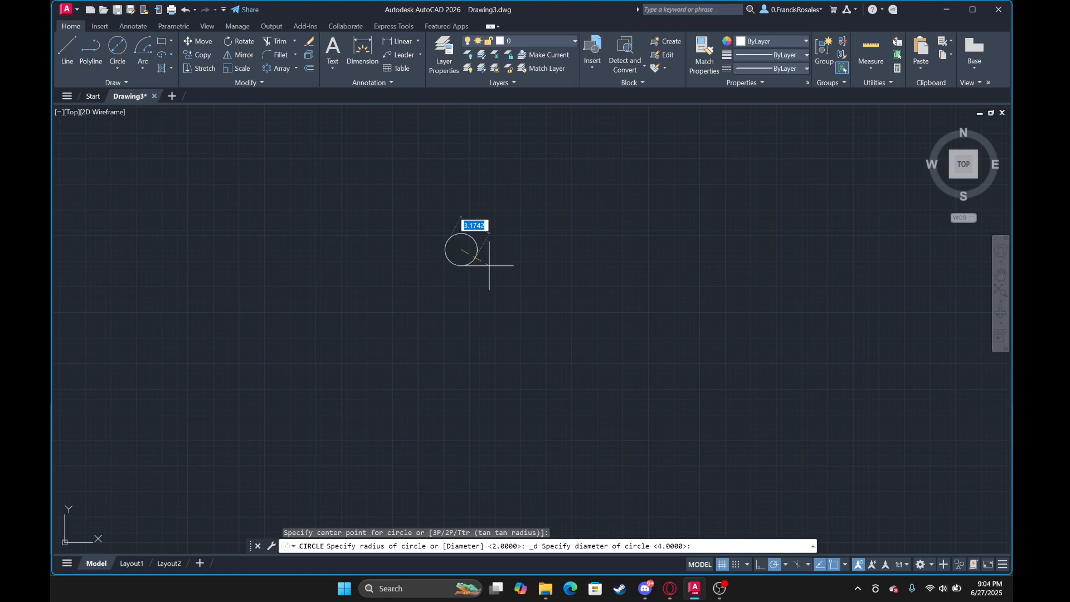
{"action": "type", "text": "100"}
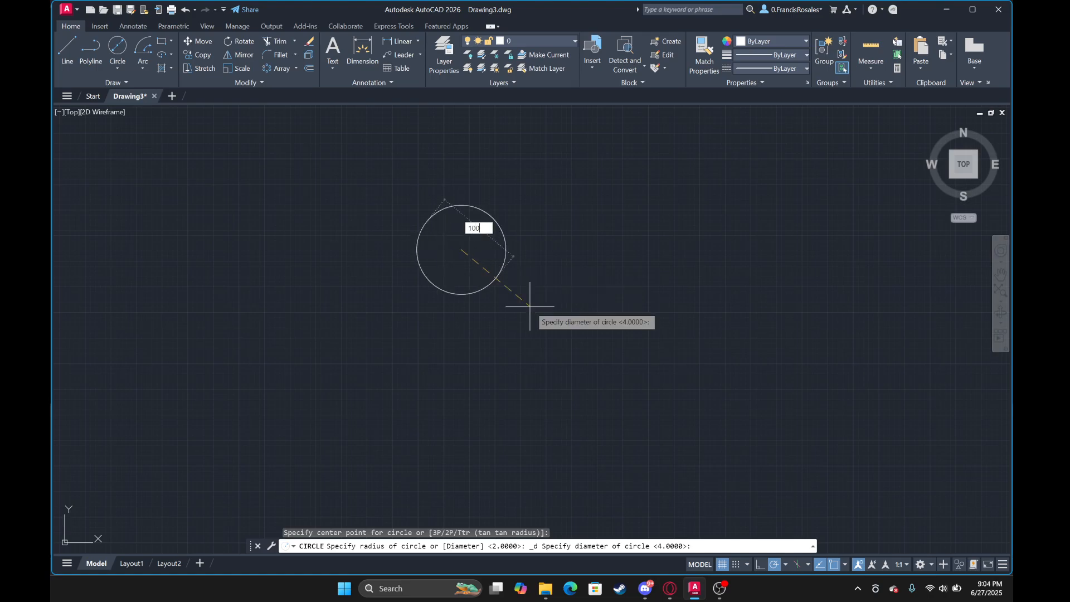
{"action": "key", "text": "Return"}
Draw a concentric circle with a diameter of 80 inside the 100-diameter circle.
{"action": "scroll", "coordinate": [530, 304], "scroll_direction": "down", "scroll_amount": 10}
{"action": "scroll", "coordinate": [528, 290], "scroll_direction": "up", "scroll_amount": 3}
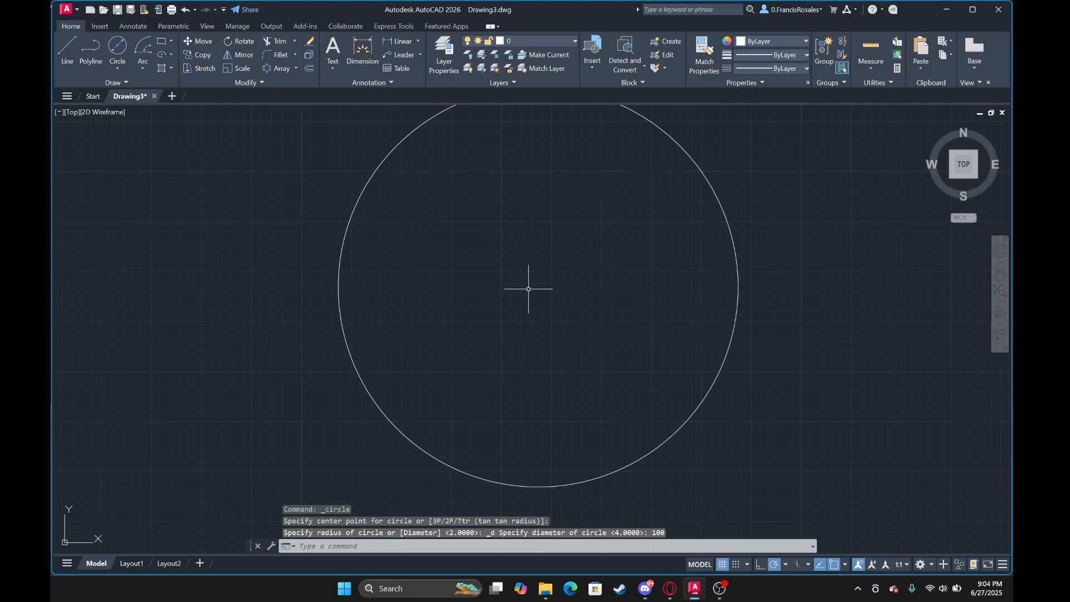
{"action": "middle_click_drag", "start_coordinate": [528, 288], "coordinate": [506, 311]}
{"action": "key", "text": "Return"}
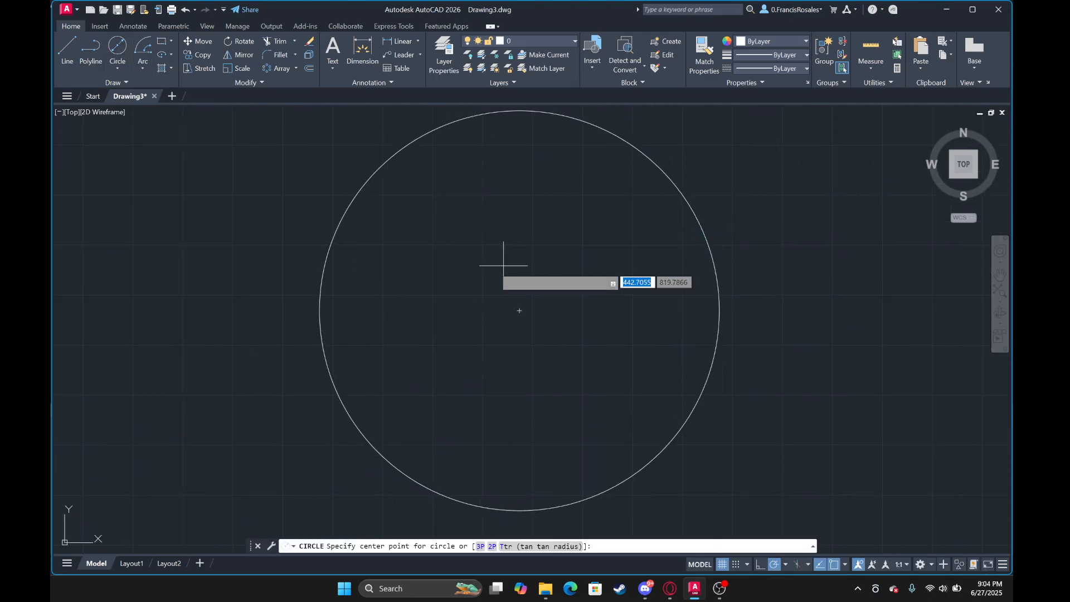
{"action": "left_click", "coordinate": [515, 307]}
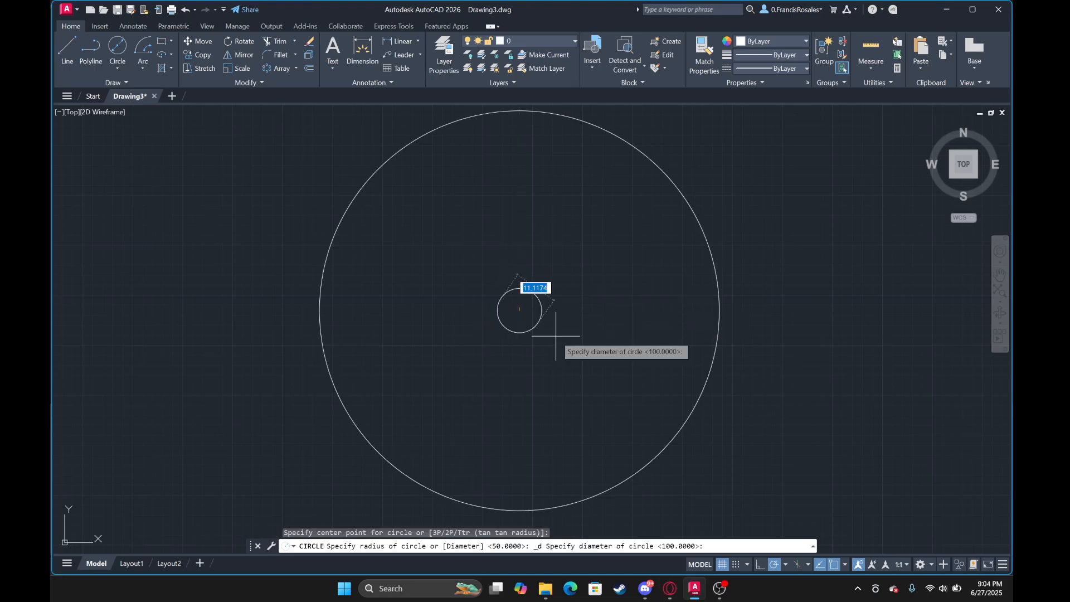
{"action": "type", "text": "80"}
{"action": "key", "text": "Return"}
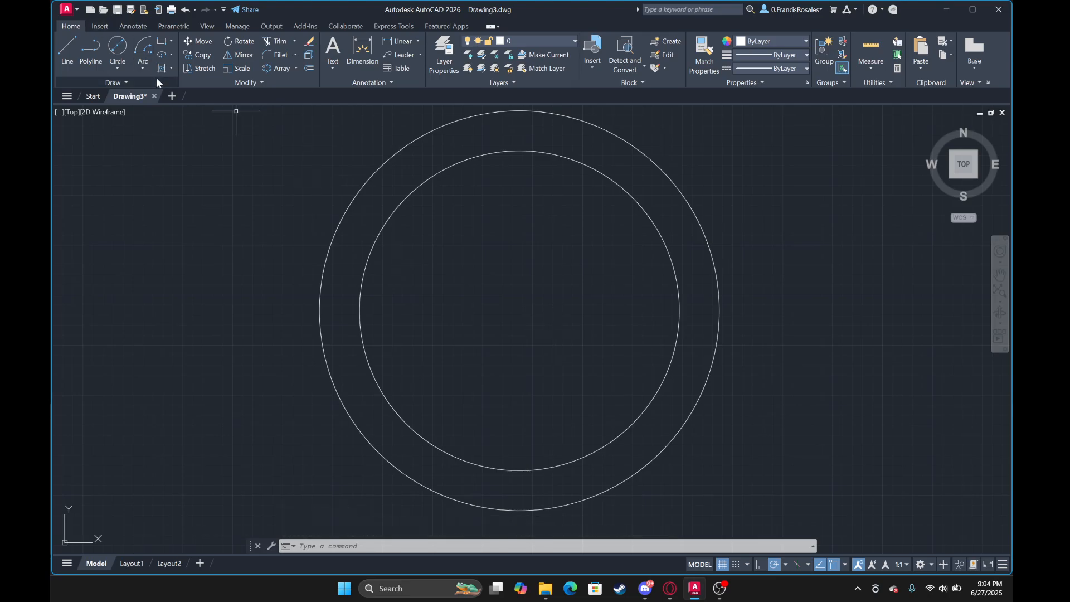
Draw a third circle with a diameter of 50, centred on the two existing circles.
{"action": "left_click", "coordinate": [117, 48]}
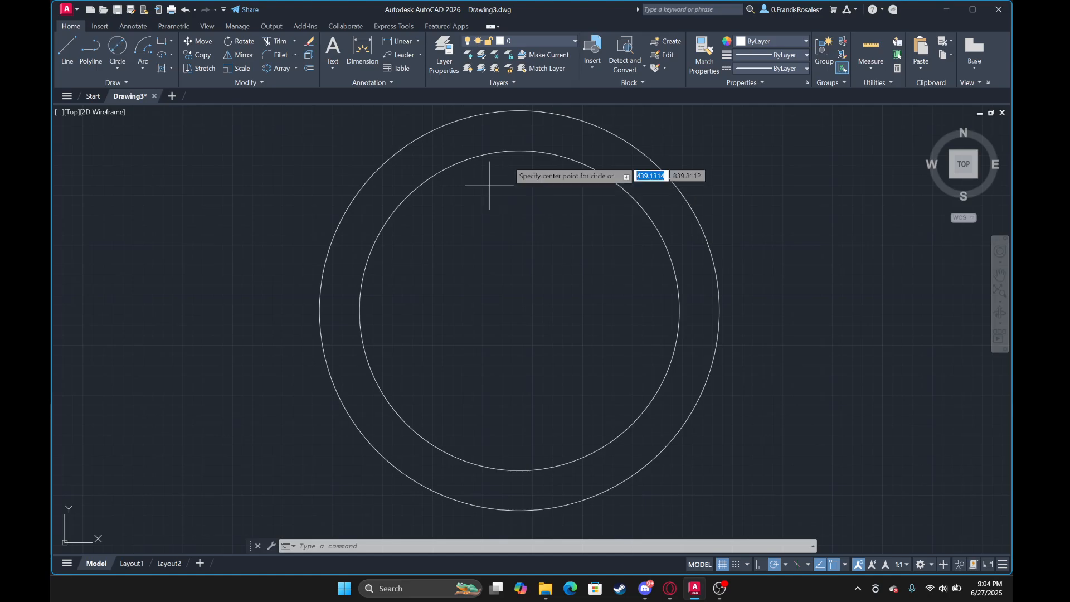
{"action": "left_click", "coordinate": [519, 310]}
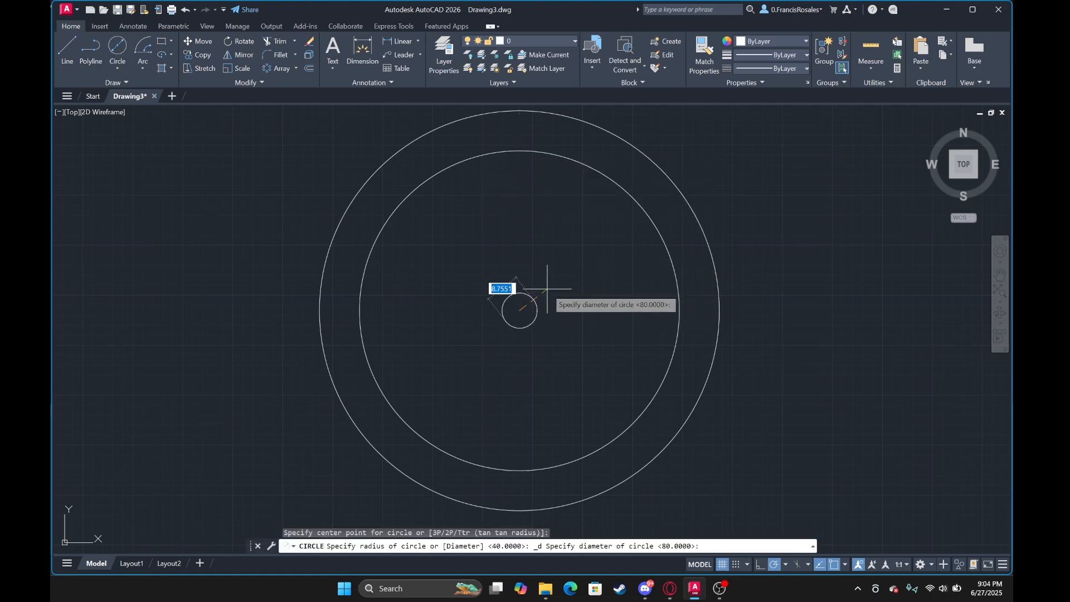
{"action": "key", "text": "BackSpace"}
{"action": "type", "text": "50"}
{"action": "key", "text": "Return"}
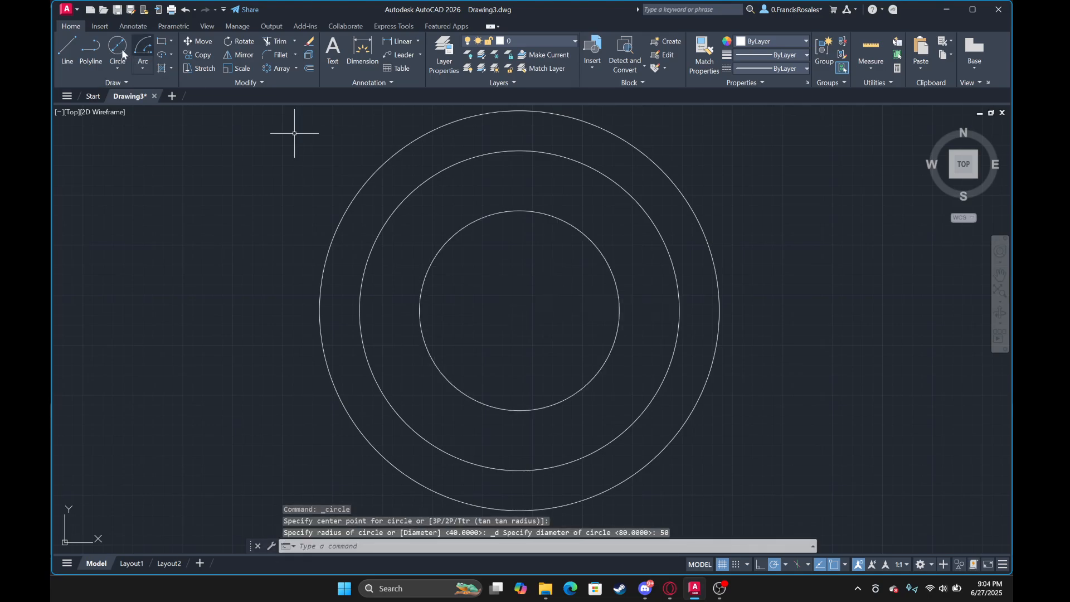
Draw a fourth concentric circle with a diameter of 40 at the same centre point.
{"action": "left_click", "coordinate": [118, 47]}
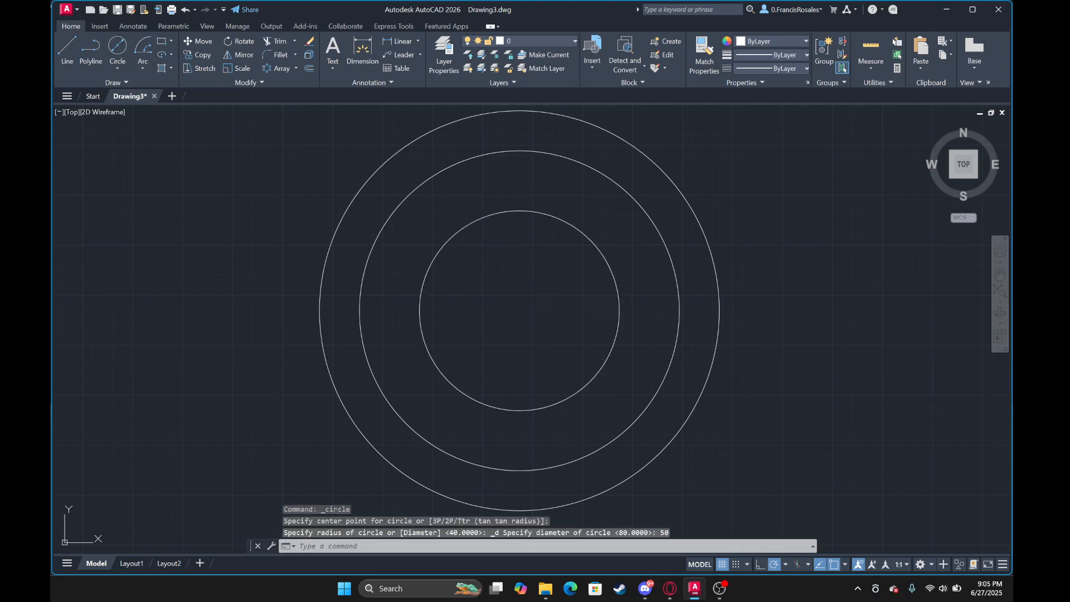
{"action": "left_click", "coordinate": [520, 311]}
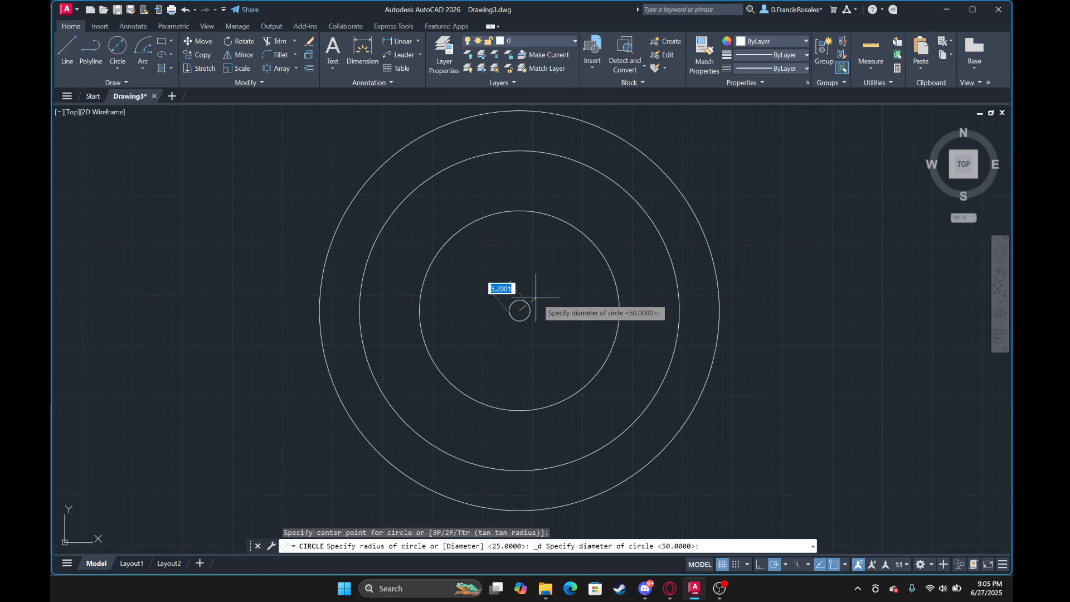
{"action": "type", "text": "40"}
{"action": "key", "text": "Return"}
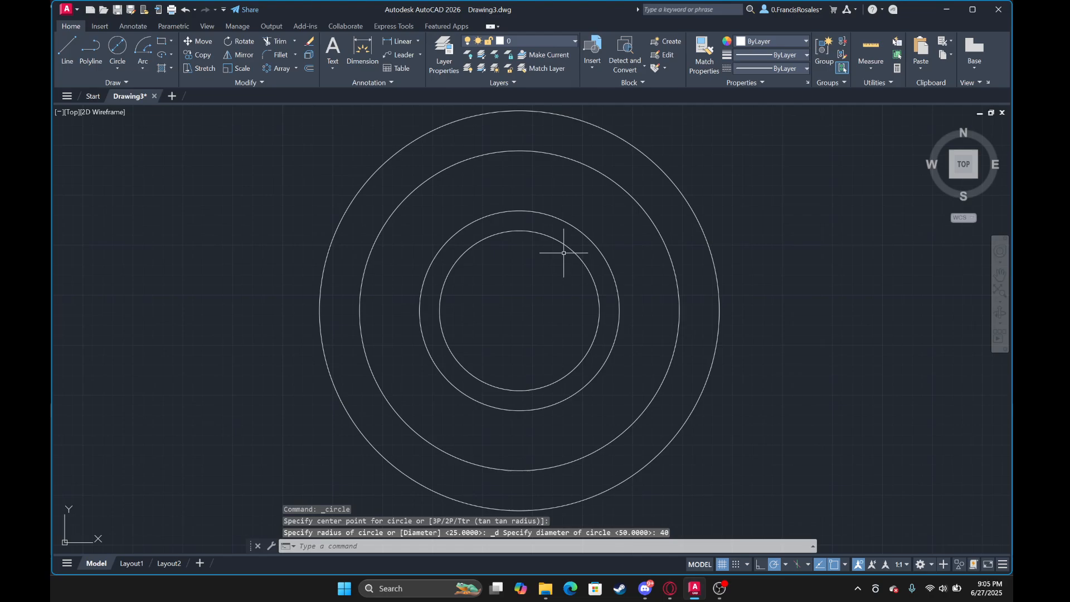
{"action": "mouse_move", "coordinate": [563, 252]}
{"action": "middle_mouse_down"}
{"action": "mouse_move", "coordinate": [604, 277]}
{"action": "mouse_move", "coordinate": [598, 291]}
{"action": "middle_mouse_up"}
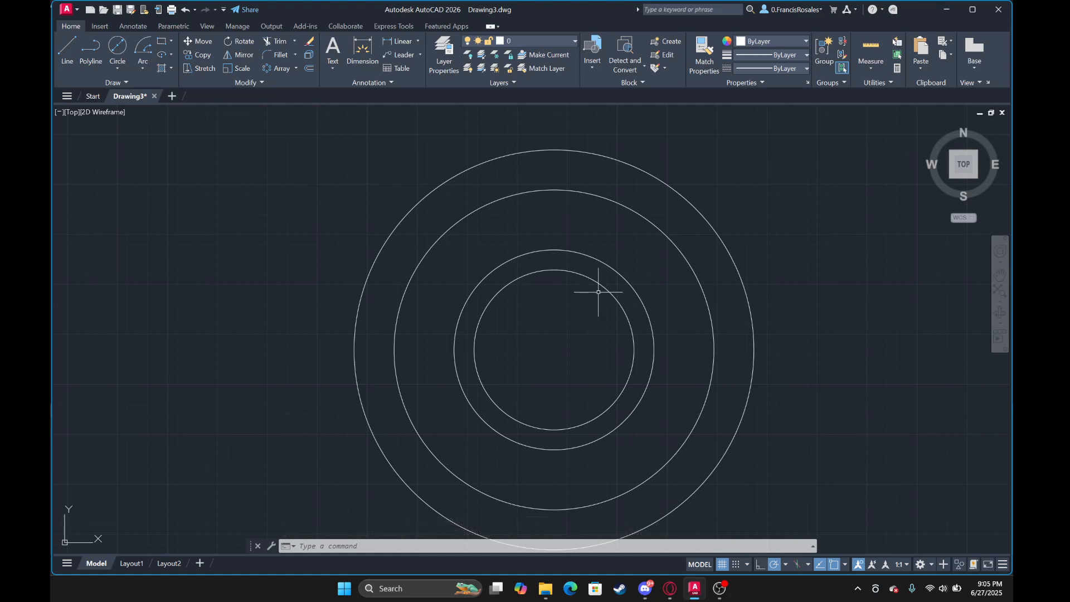
{"action": "left_click", "coordinate": [566, 191]}
{"action": "scroll", "coordinate": [607, 210], "scroll_direction": "up", "scroll_amount": 4}
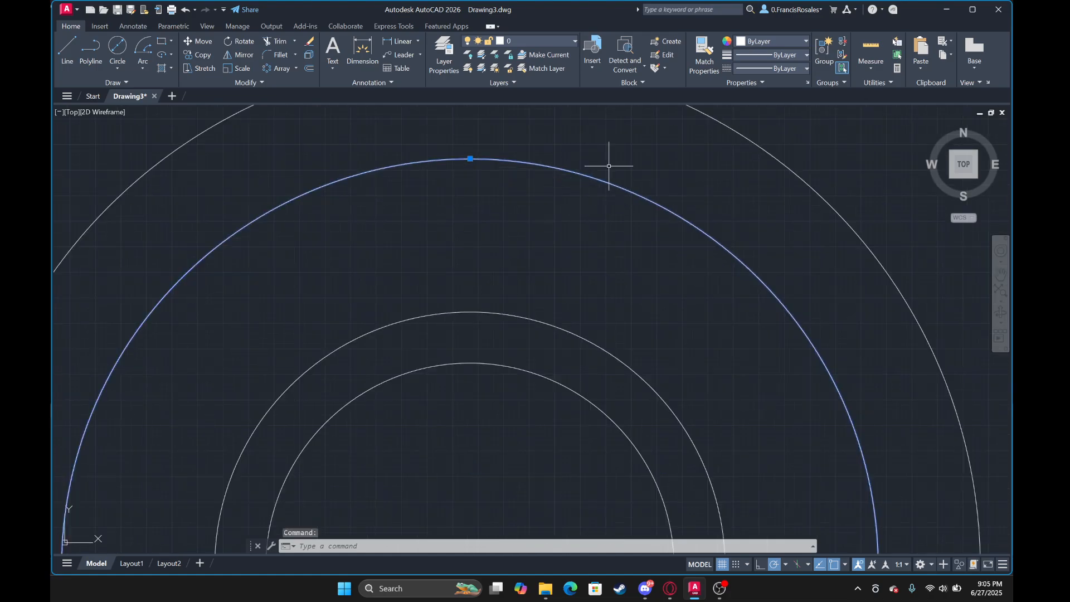
{"action": "left_click", "coordinate": [781, 68]}
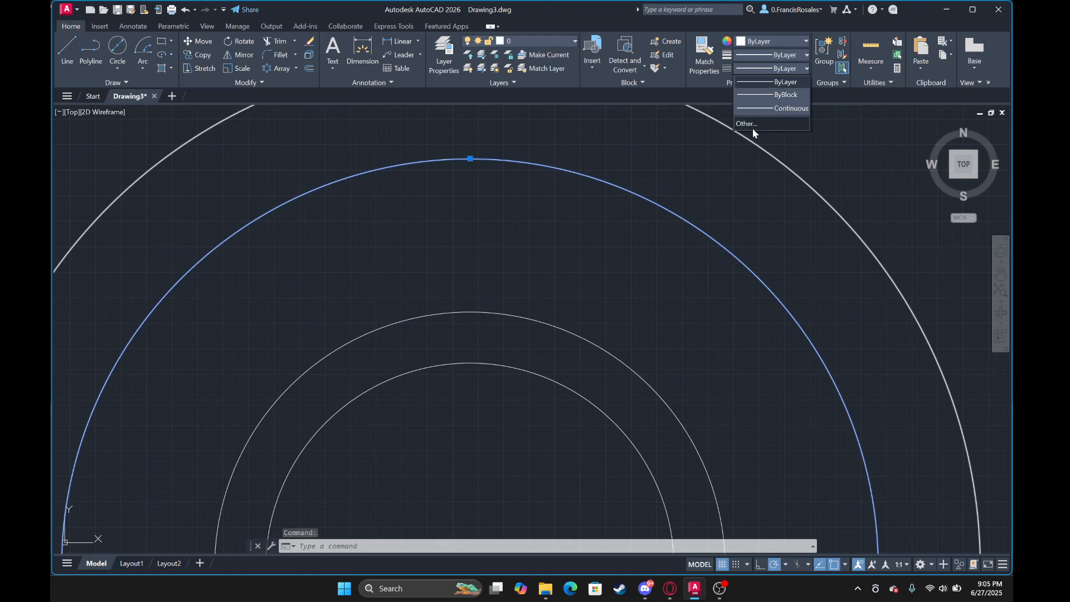
{"action": "left_click", "coordinate": [756, 81]}
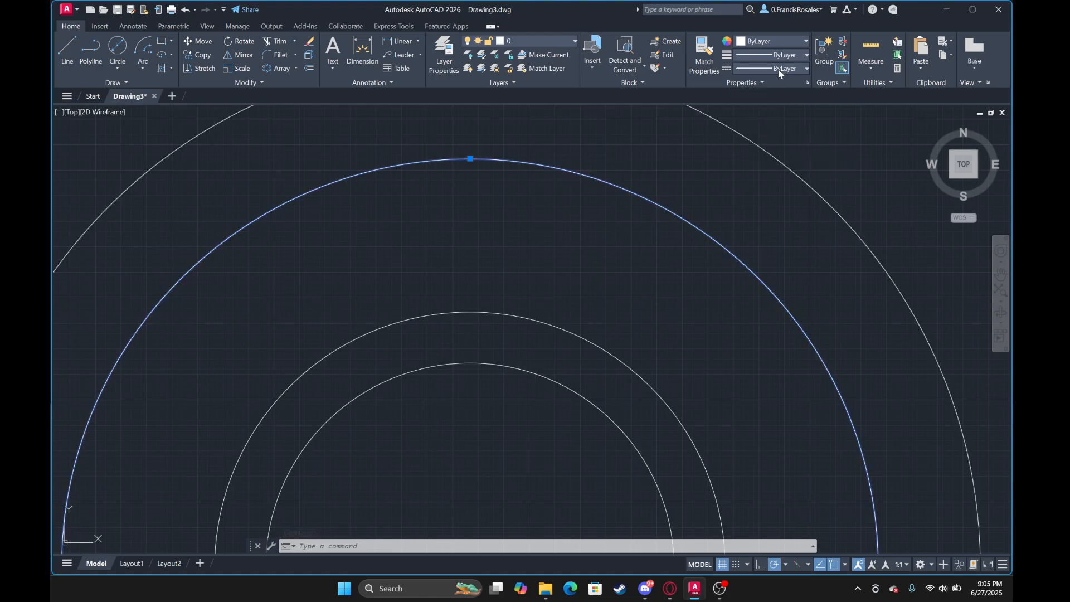
Load the DASHDOT linetype from acad.lin into the drawing through the Linetype Manager.
{"action": "left_click", "coordinate": [778, 69]}
{"action": "left_click", "coordinate": [767, 124]}
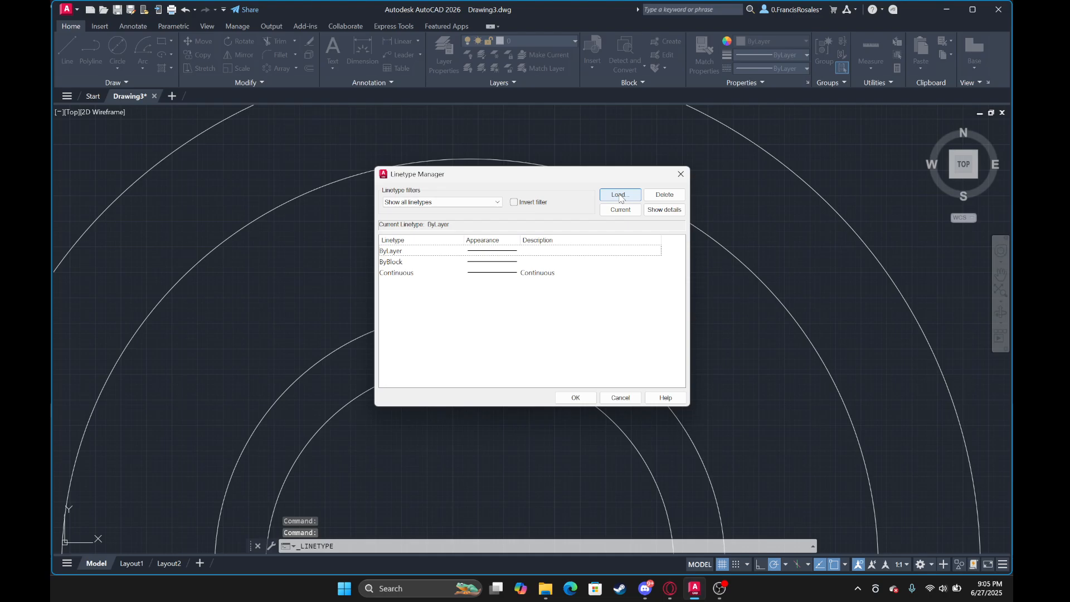
{"action": "left_click", "coordinate": [620, 197]}
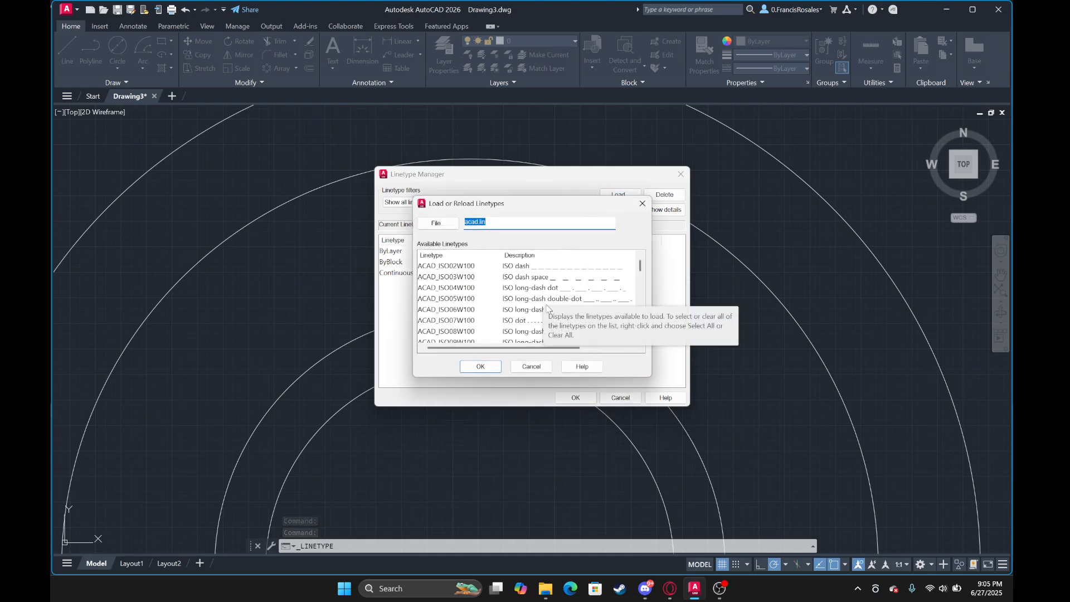
{"action": "scroll", "coordinate": [520, 337], "scroll_direction": "down", "scroll_amount": 5}
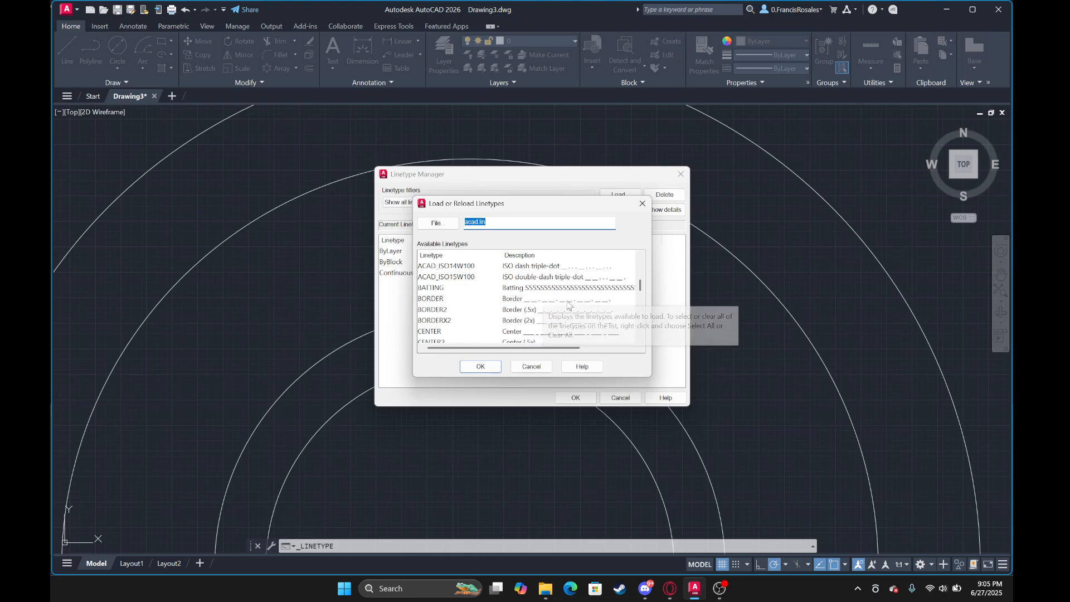
{"action": "left_click", "coordinate": [519, 333]}
{"action": "scroll", "coordinate": [521, 336], "scroll_direction": "down", "scroll_amount": 1}
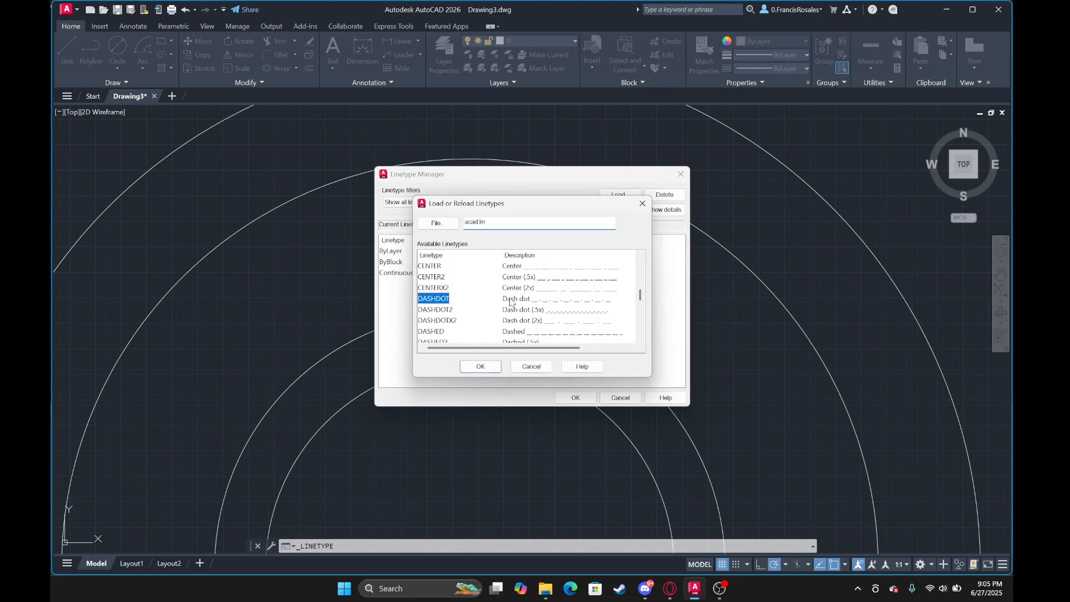
{"action": "left_click", "coordinate": [480, 366]}
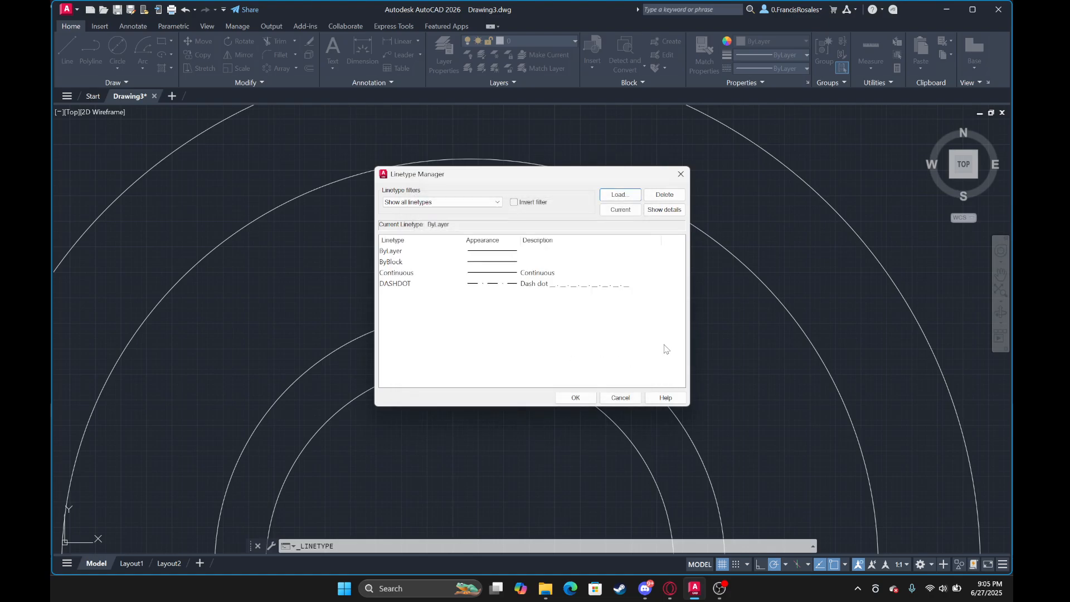
{"action": "left_click", "coordinate": [576, 397]}
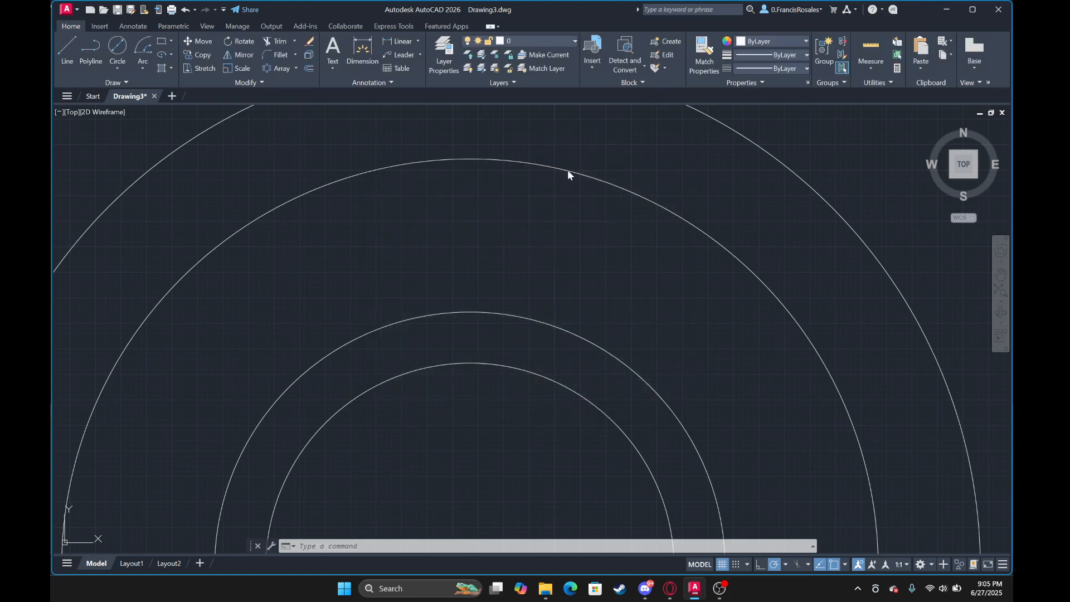
Change the linetype of the 80-diameter circle to DASHDOT in its properties.
{"action": "scroll", "coordinate": [567, 169], "scroll_direction": "down", "scroll_amount": 2}
{"action": "left_click", "coordinate": [580, 208]}
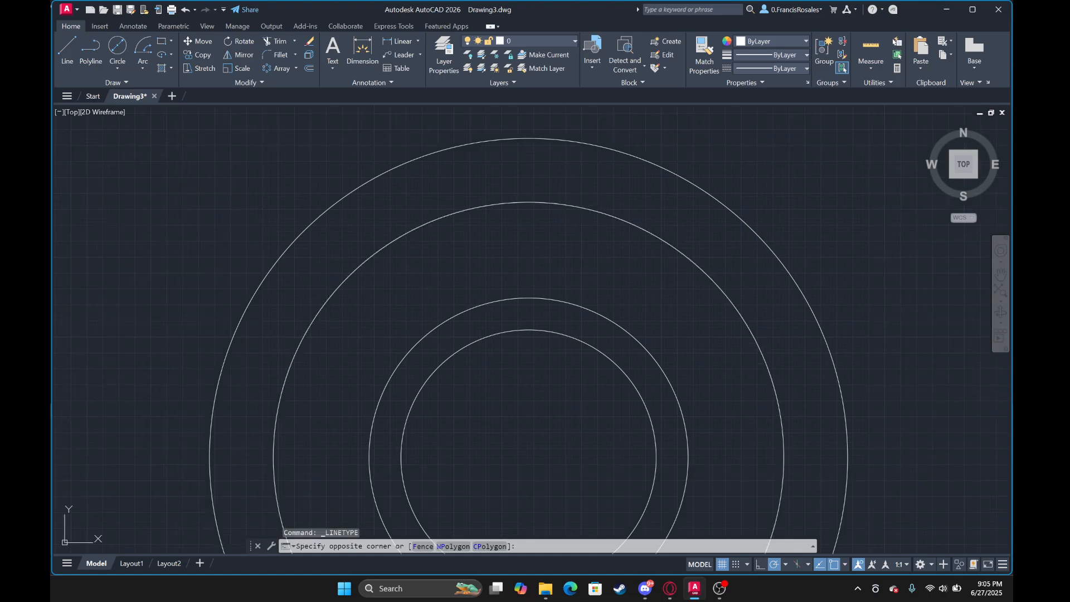
{"action": "key", "text": "Escape"}
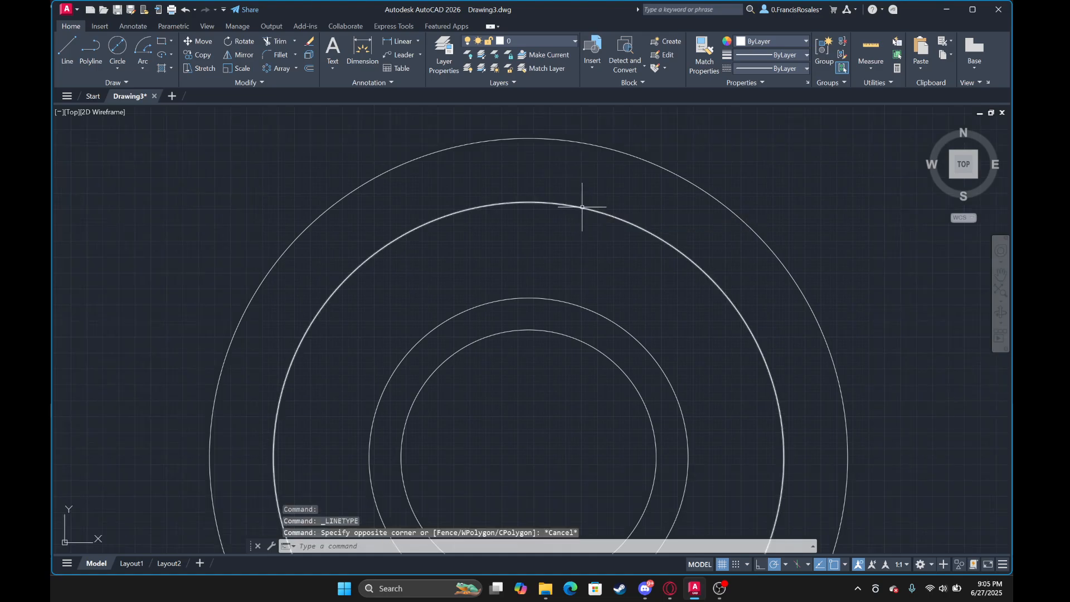
{"action": "left_click", "coordinate": [581, 210]}
{"action": "type", "text": "pr"}
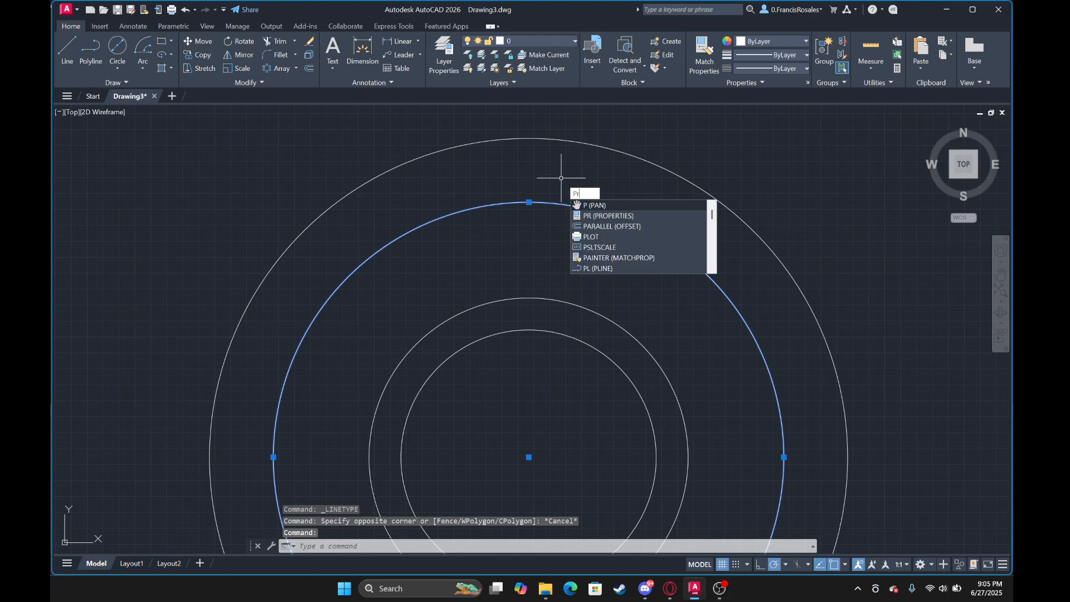
{"action": "type", "text": "o"}
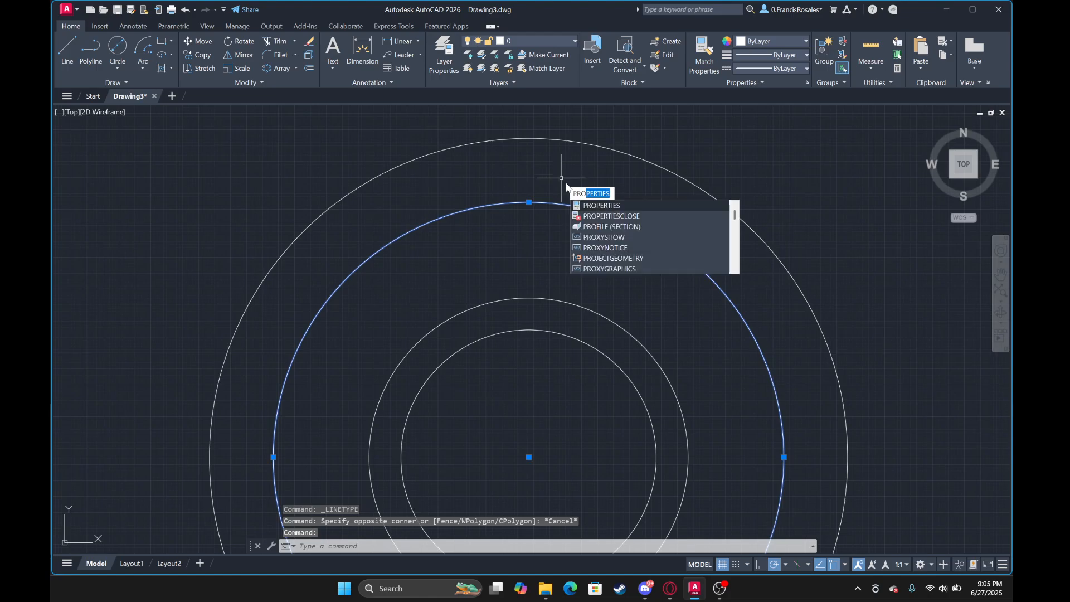
{"action": "key", "text": "Return"}
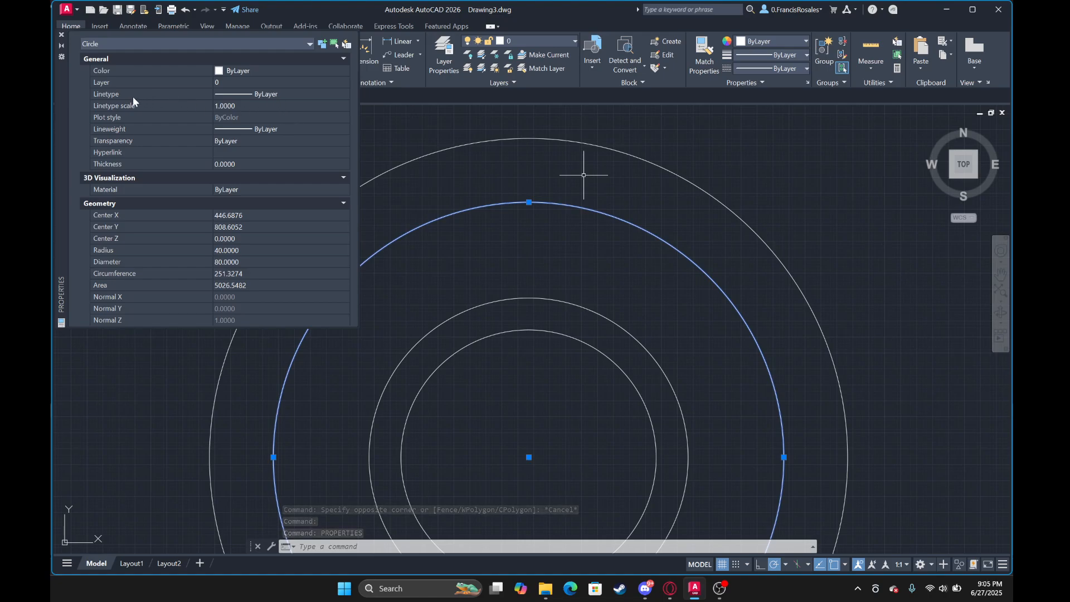
{"action": "left_click", "coordinate": [285, 94]}
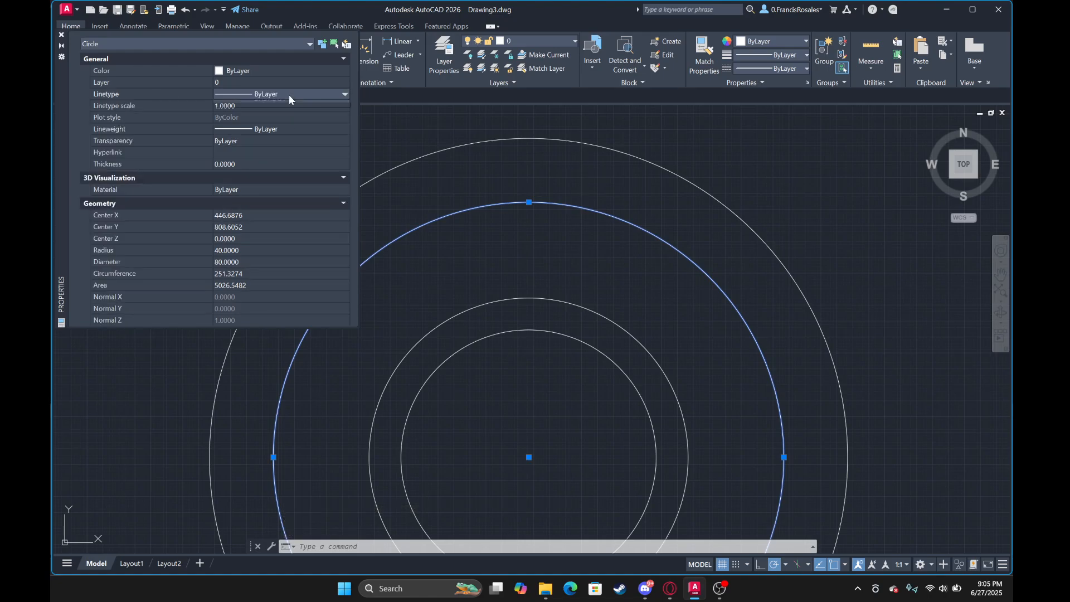
{"action": "left_click", "coordinate": [288, 94]}
{"action": "left_click", "coordinate": [290, 132]}
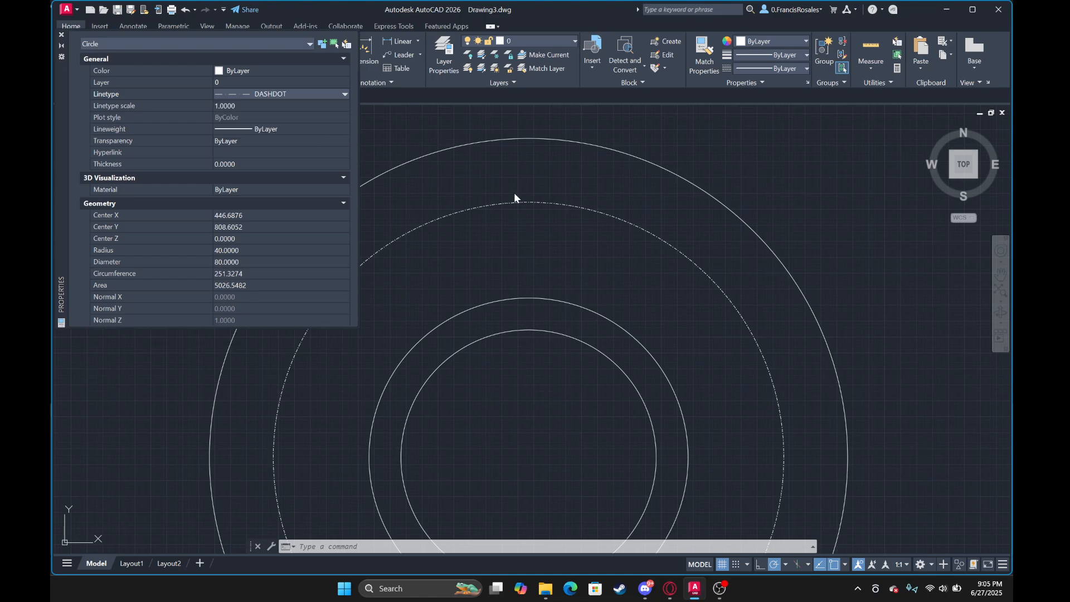
Set the dash-dot circle's linetype scale to 10, deselect it and close the object properties.
{"action": "scroll", "coordinate": [552, 201], "scroll_direction": "up", "scroll_amount": 3}
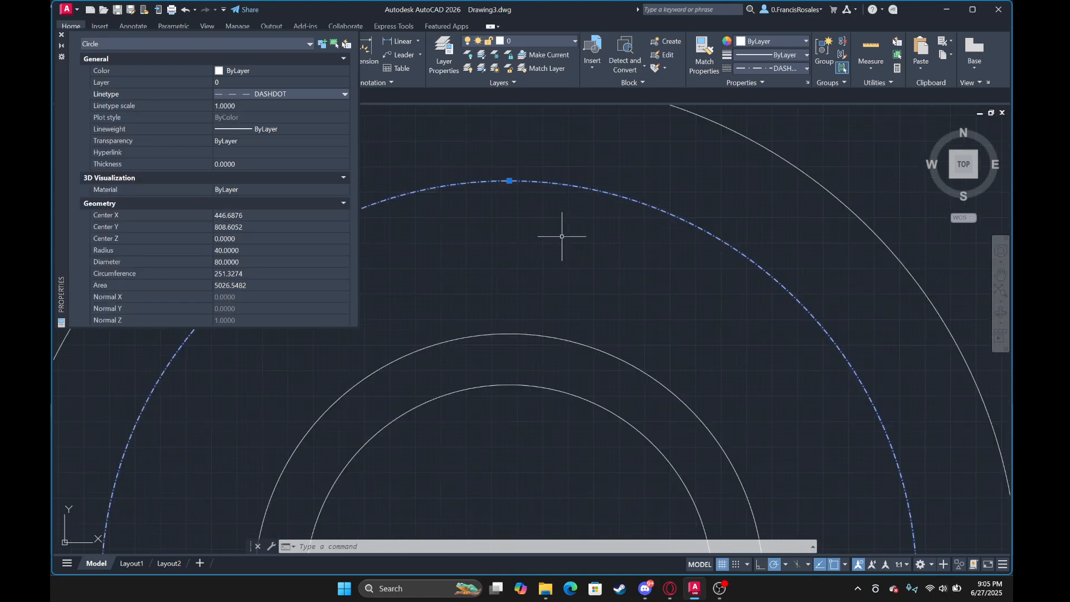
{"action": "left_click", "coordinate": [262, 106]}
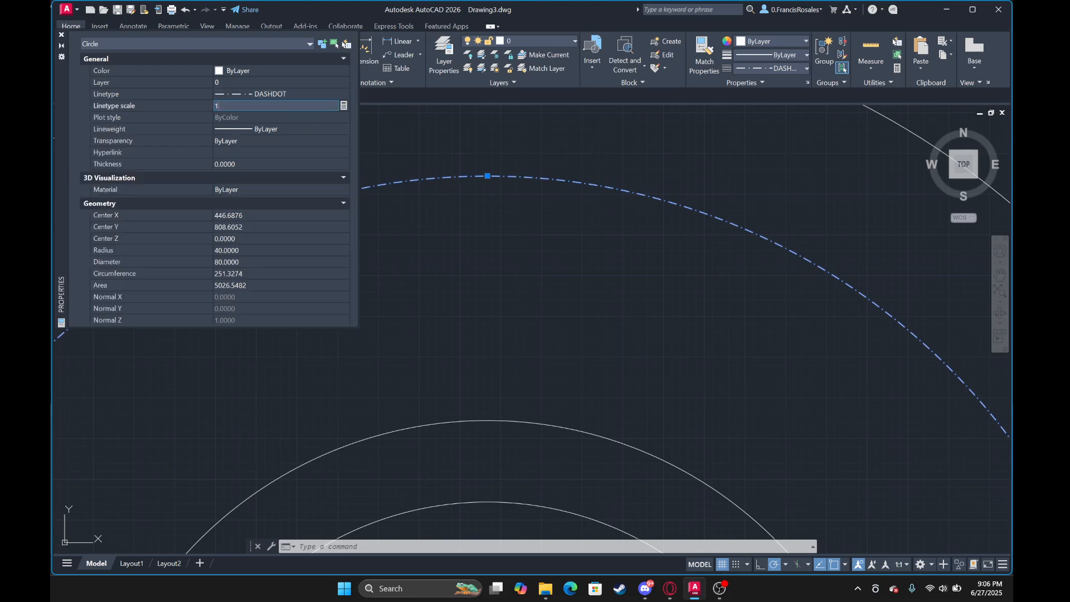
{"action": "key", "text": "Return"}
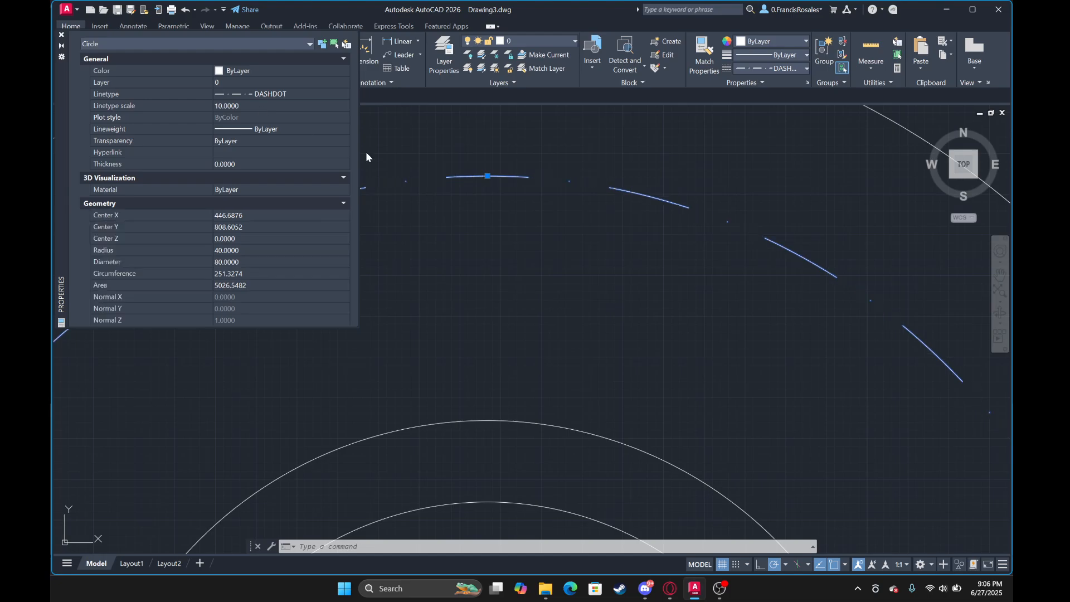
{"action": "scroll", "coordinate": [621, 257], "scroll_direction": "down", "scroll_amount": 4}
{"action": "key", "text": "Escape"}
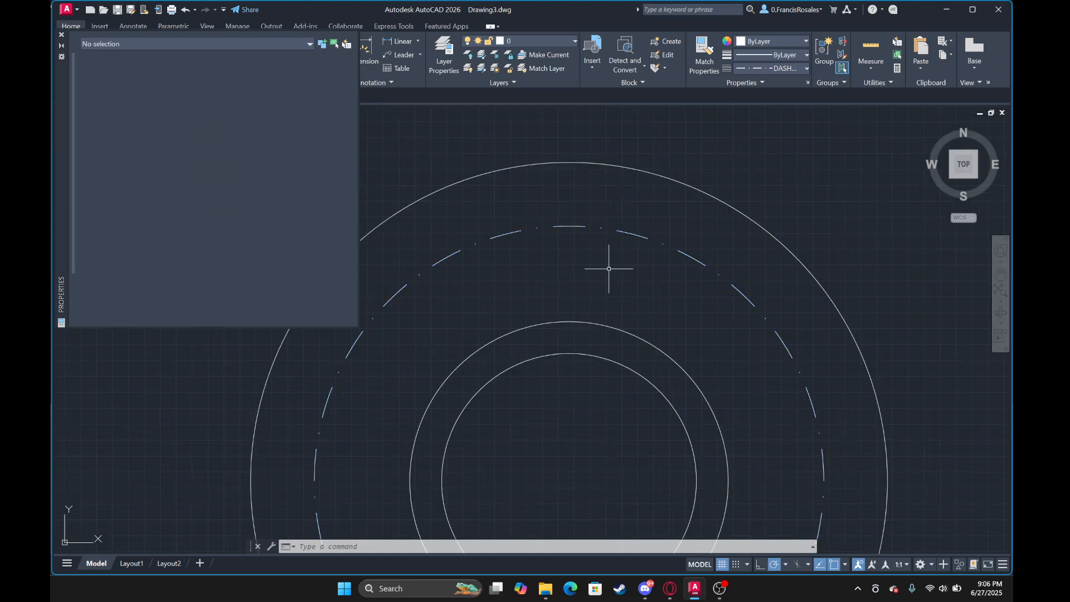
{"action": "scroll", "coordinate": [612, 268], "scroll_direction": "down", "scroll_amount": 3}
{"action": "left_click", "coordinate": [62, 34]}
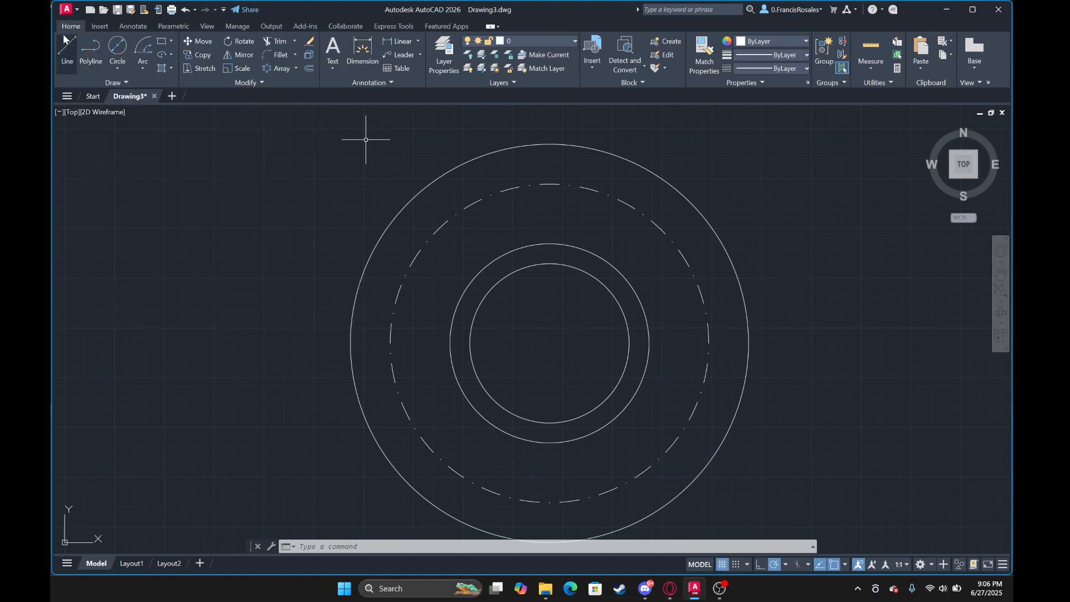
Draw a circle with a diameter of 10 centred on the top quadrant of the dash-dot circle.
{"action": "left_click", "coordinate": [120, 49]}
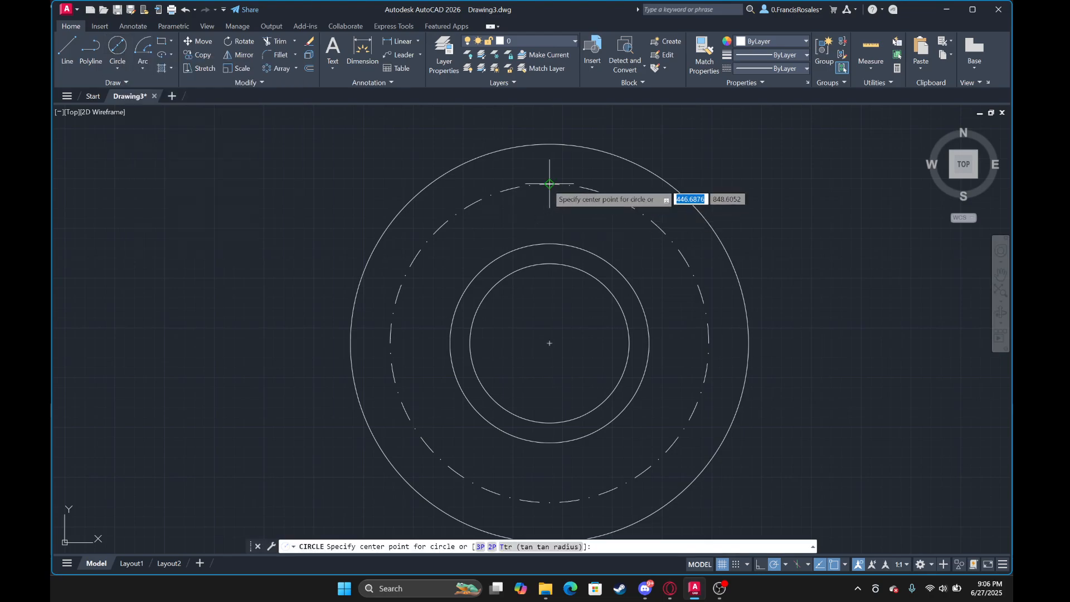
{"action": "left_click", "coordinate": [549, 184]}
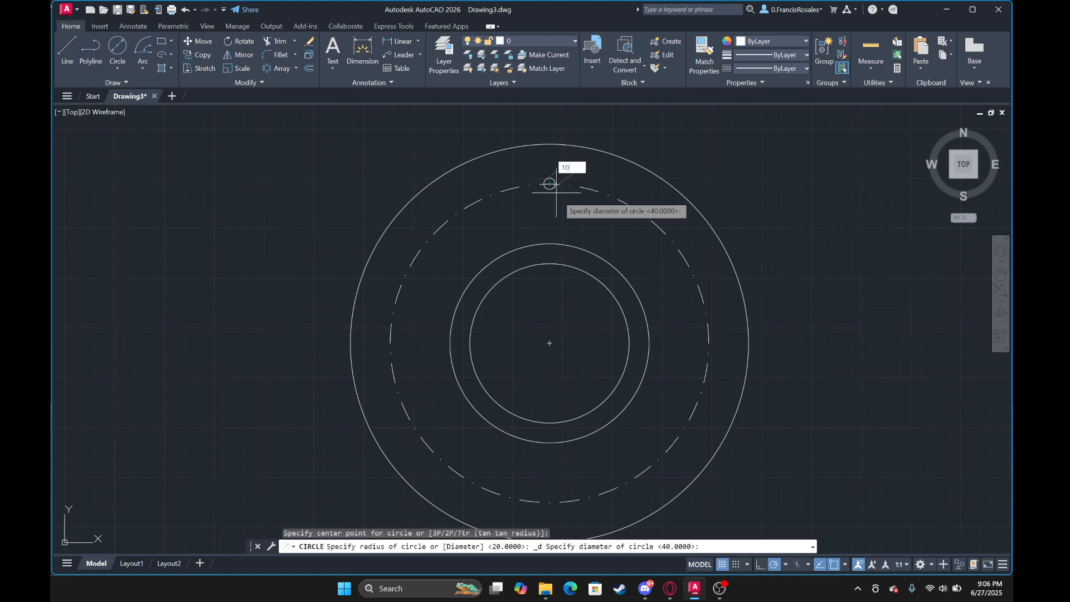
{"action": "key", "text": "Return"}
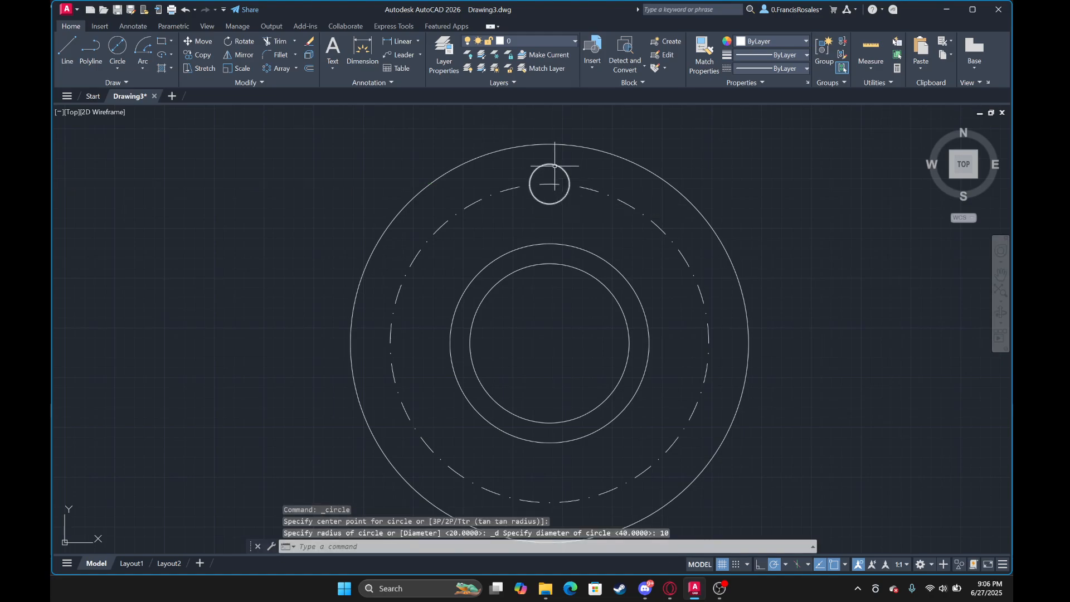
Create a polar array of the 10-diameter circle around the common centre of the concentric circles.
{"action": "left_click", "coordinate": [555, 165]}
{"action": "left_click", "coordinate": [268, 68]}
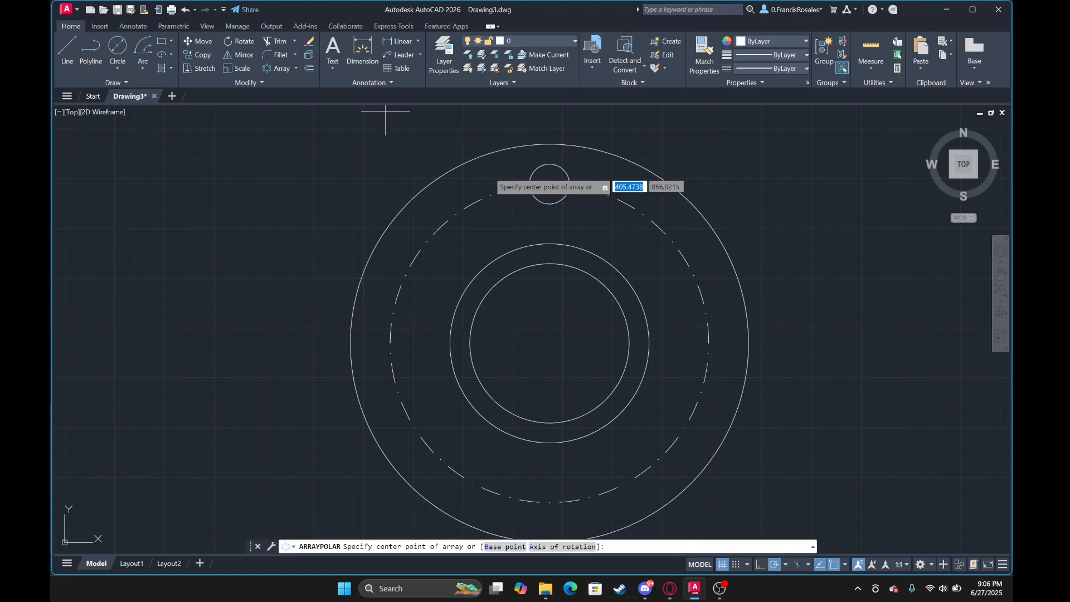
{"action": "left_click", "coordinate": [550, 344]}
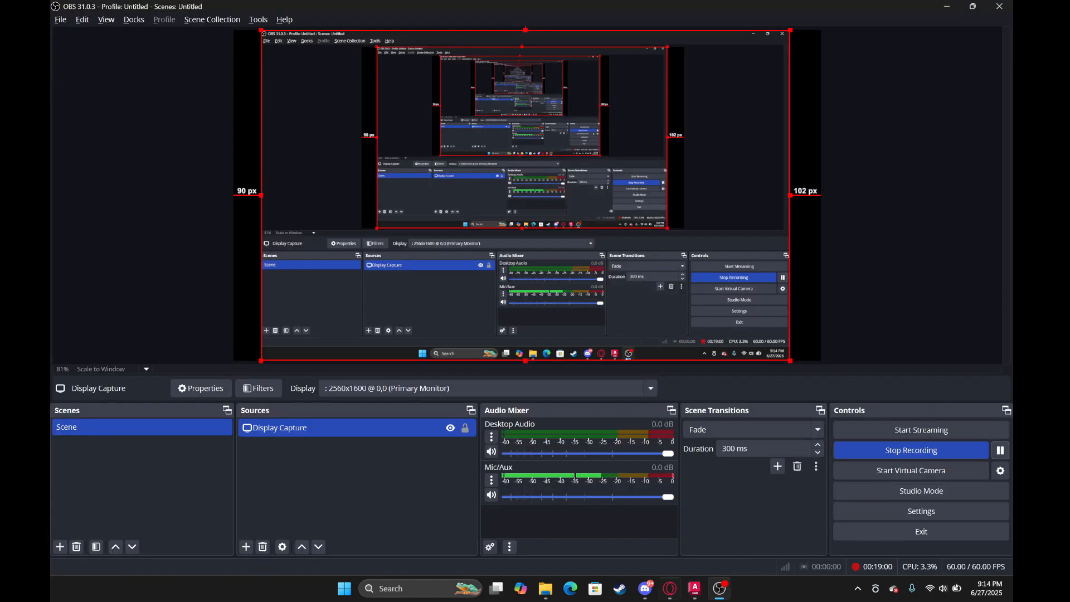
Switch to AutoCAD and draw a circle with a diameter of 100 in the empty drawing area.
{"action": "left_click", "coordinate": [693, 590]}
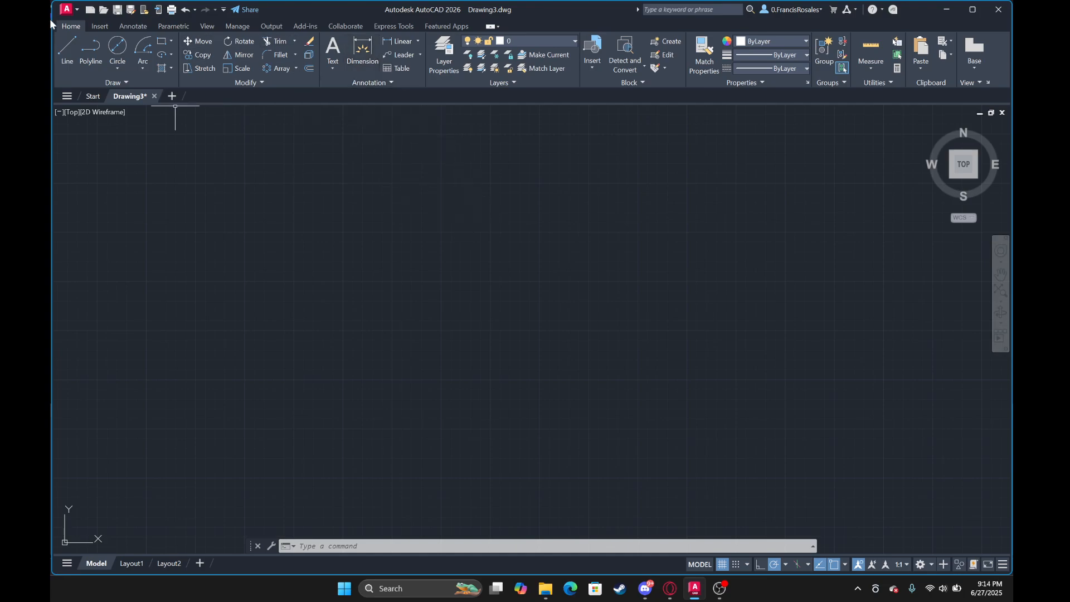
{"action": "left_click", "coordinate": [117, 49]}
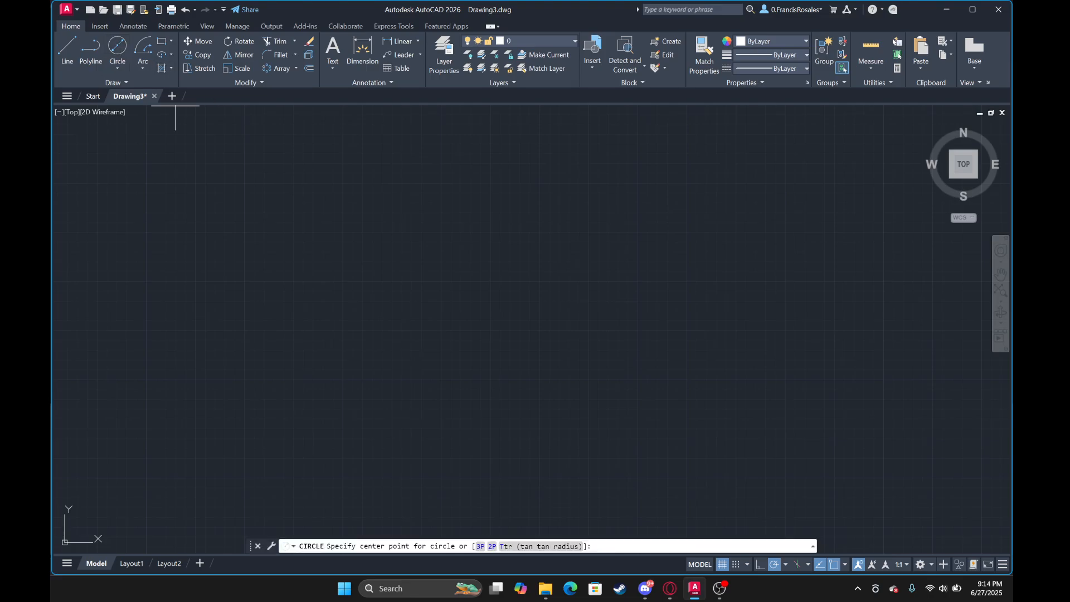
{"action": "left_click", "coordinate": [461, 290]}
{"action": "type", "text": "100"}
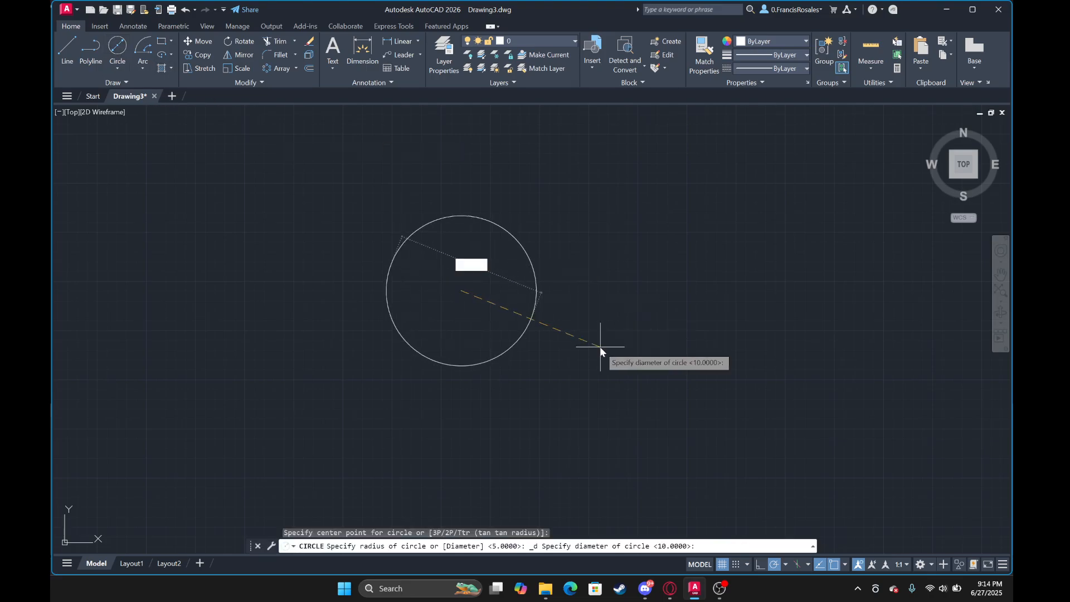
{"action": "key", "text": "Return"}
Draw a circle with a diameter of 80 at the centre of the 100-diameter circle.
{"action": "scroll", "coordinate": [596, 341], "scroll_direction": "down", "scroll_amount": 4}
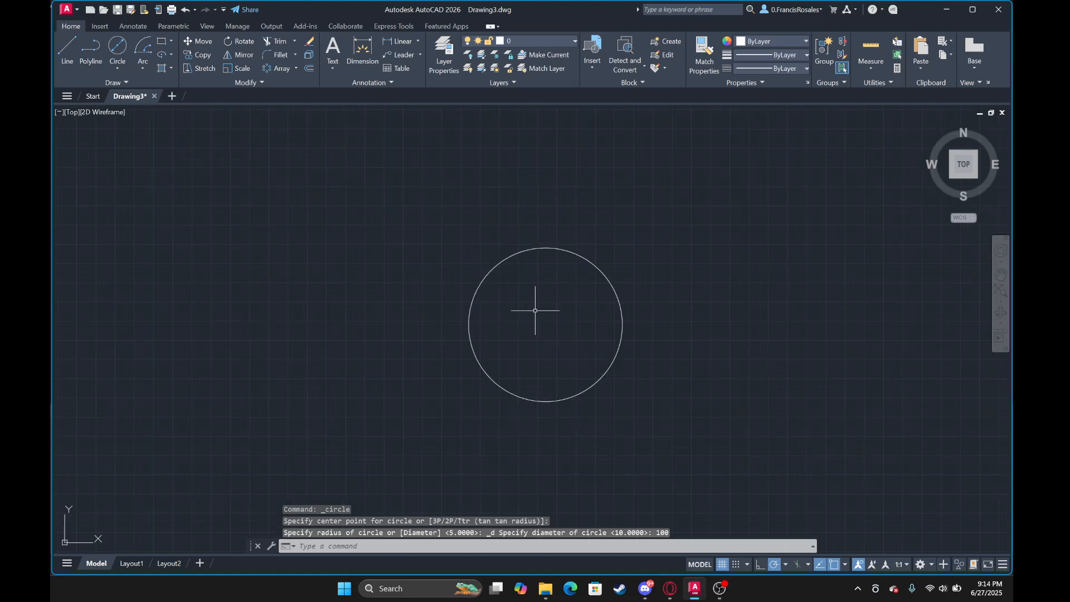
{"action": "scroll", "coordinate": [583, 328], "scroll_direction": "up", "scroll_amount": 2}
{"action": "key", "text": "Return"}
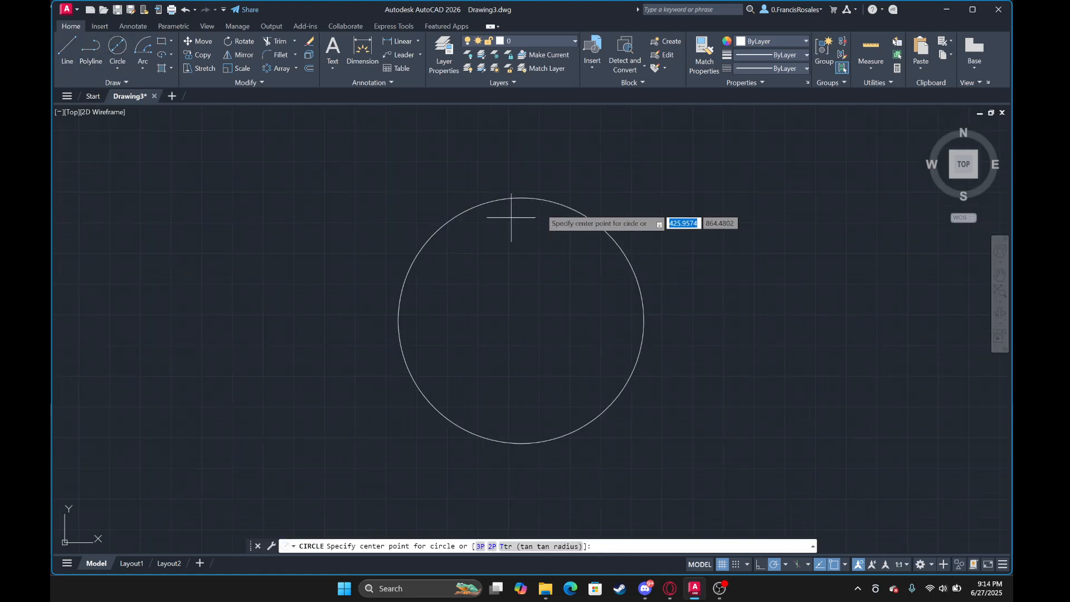
{"action": "left_click", "coordinate": [521, 321]}
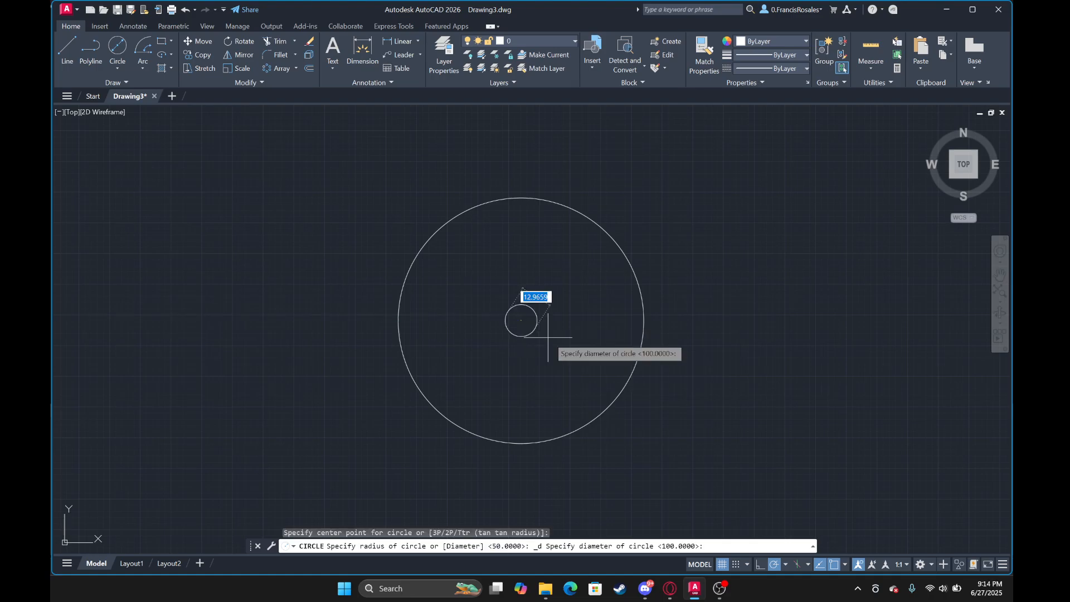
{"action": "type", "text": "80"}
{"action": "key", "text": "Return"}
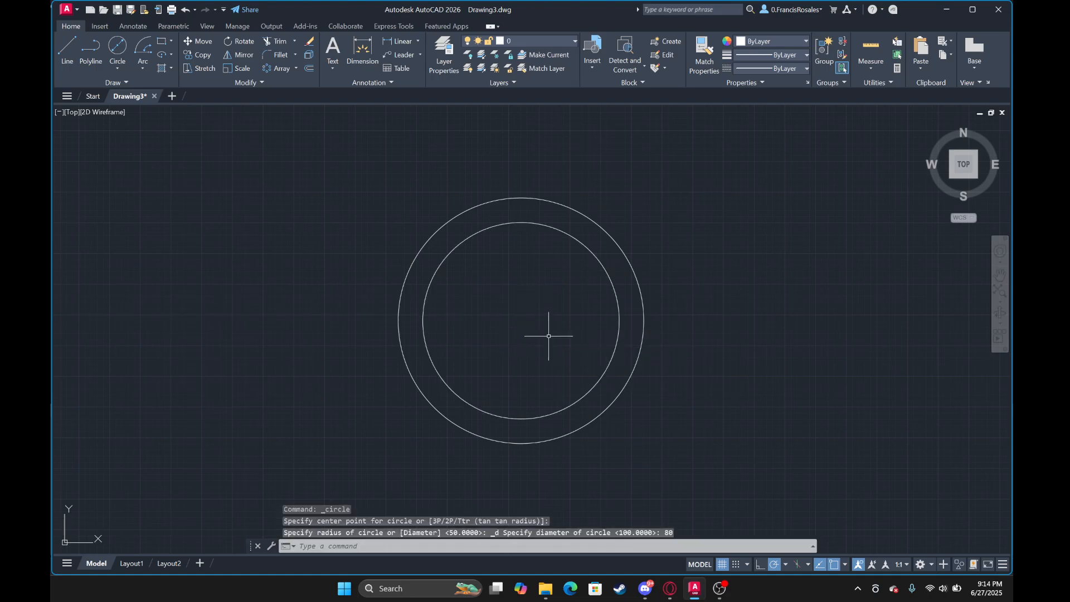
Draw a circle with a diameter of 50 at the common centre of the two circles.
{"action": "left_click", "coordinate": [116, 53]}
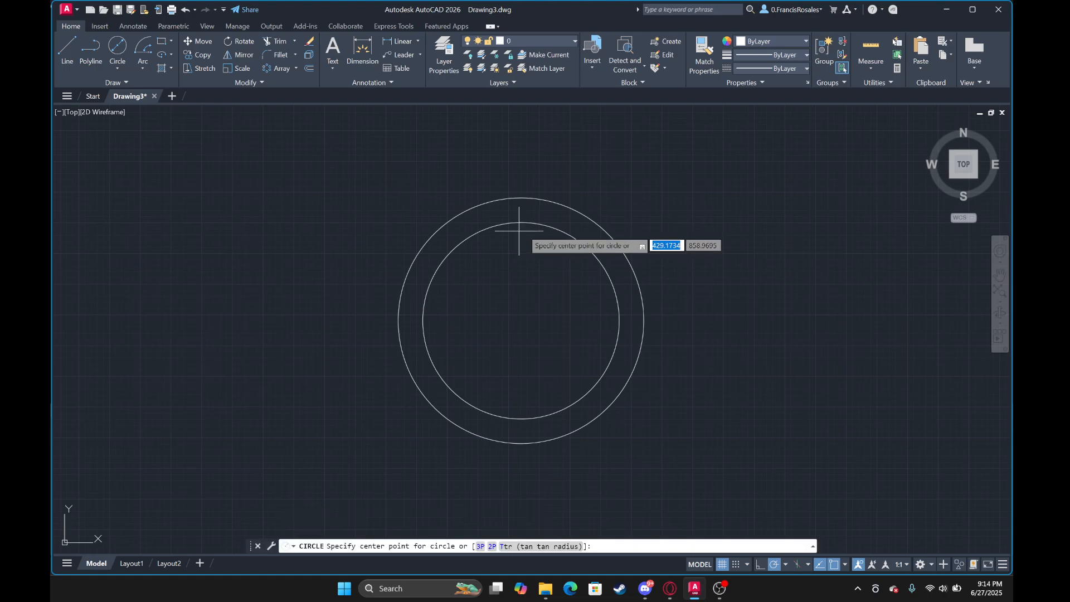
{"action": "left_click", "coordinate": [521, 320]}
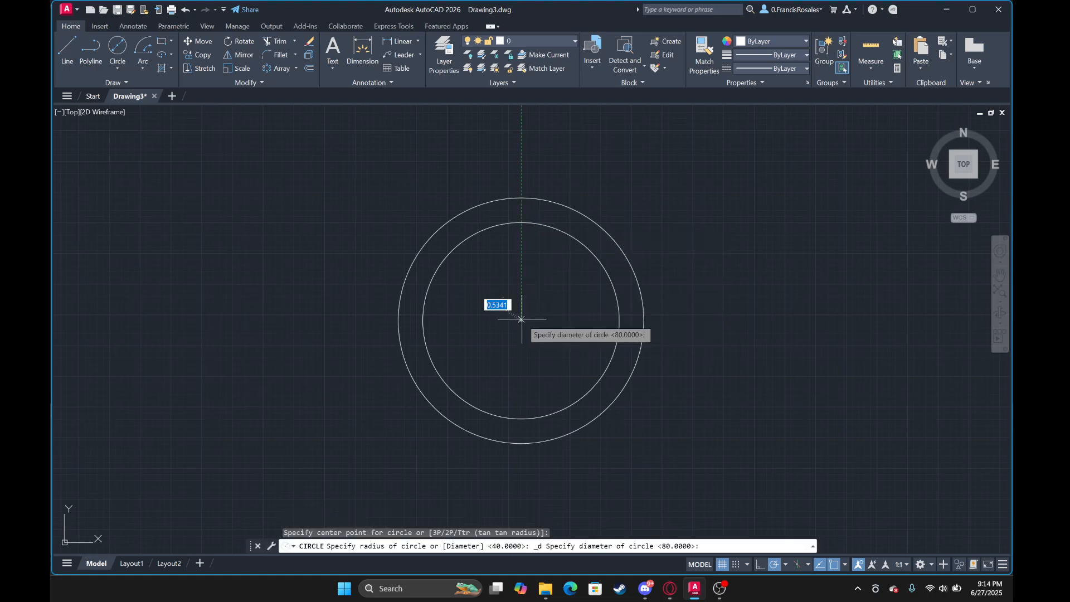
{"action": "key", "text": "Return"}
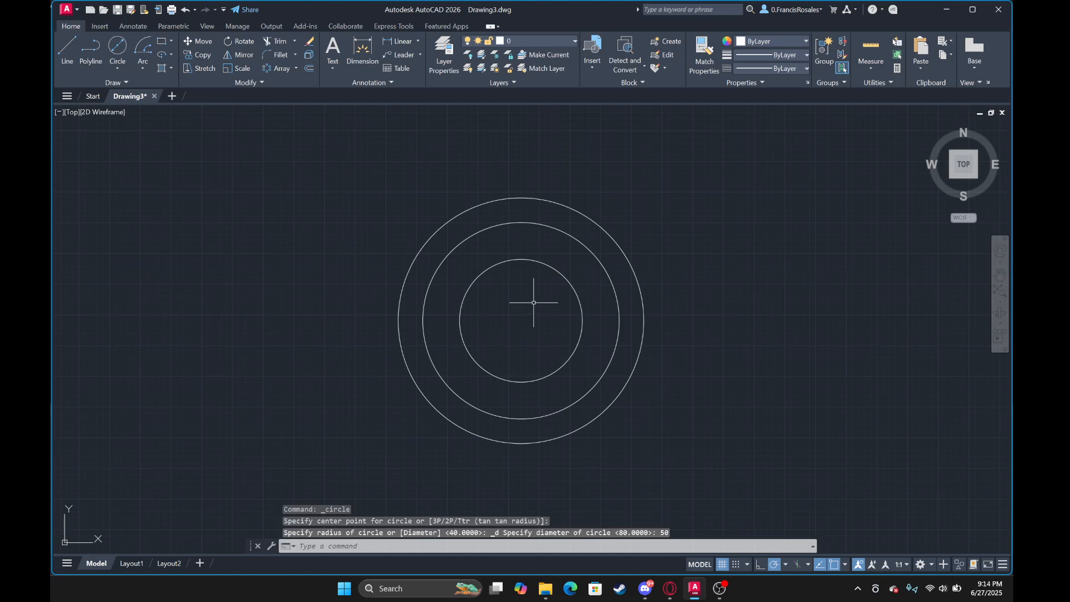
Draw a circle with a diameter of 40 at the common centre, inside the 50-diameter circle.
{"action": "scroll", "coordinate": [511, 267], "scroll_direction": "up", "scroll_amount": 2}
{"action": "left_click", "coordinate": [124, 62]}
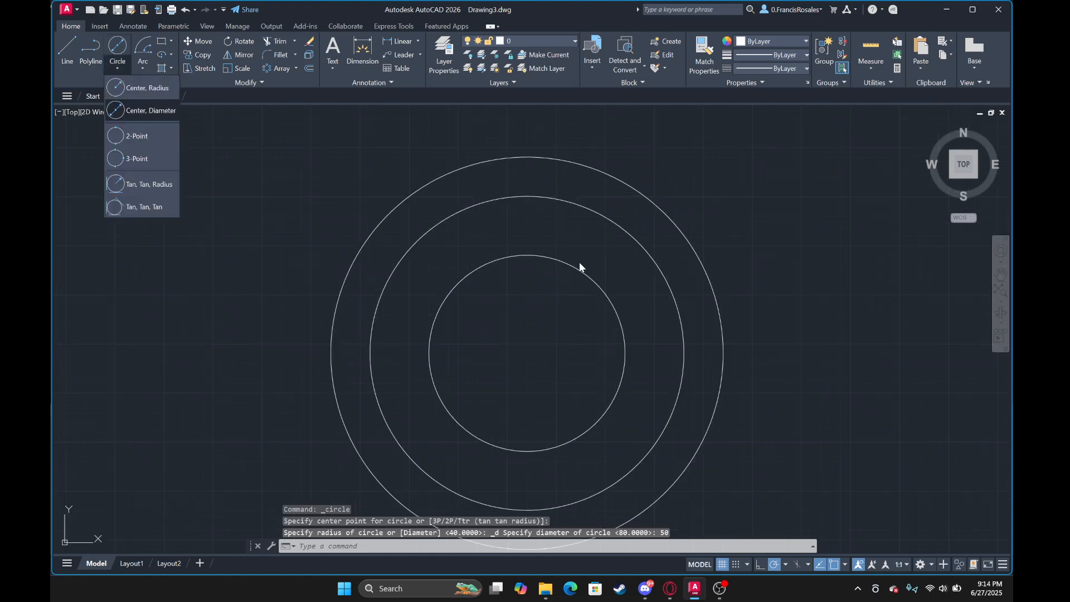
{"action": "left_click", "coordinate": [131, 114]}
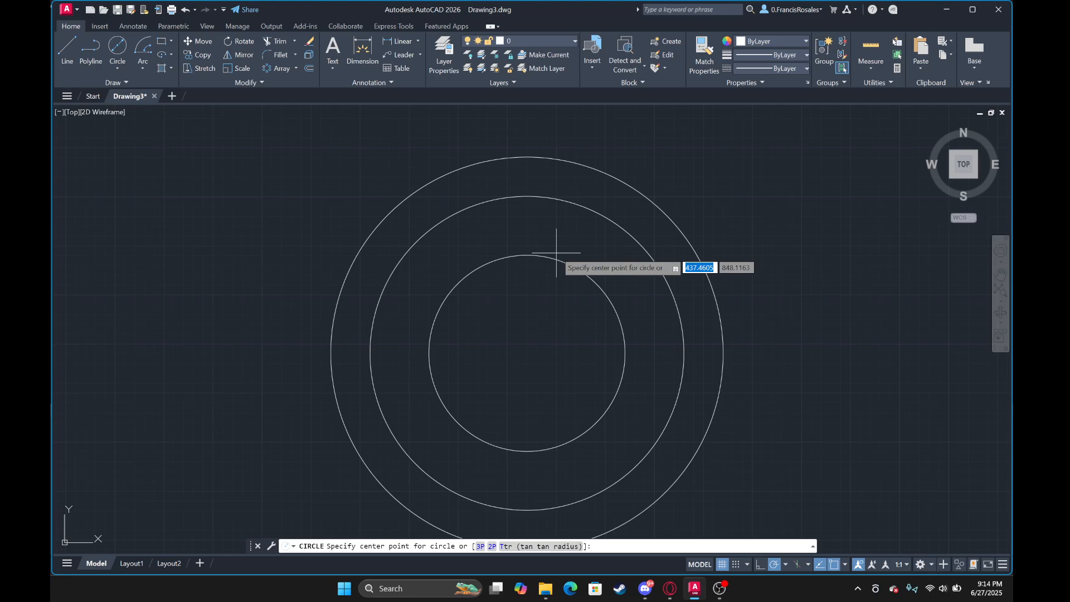
{"action": "left_click", "coordinate": [526, 353]}
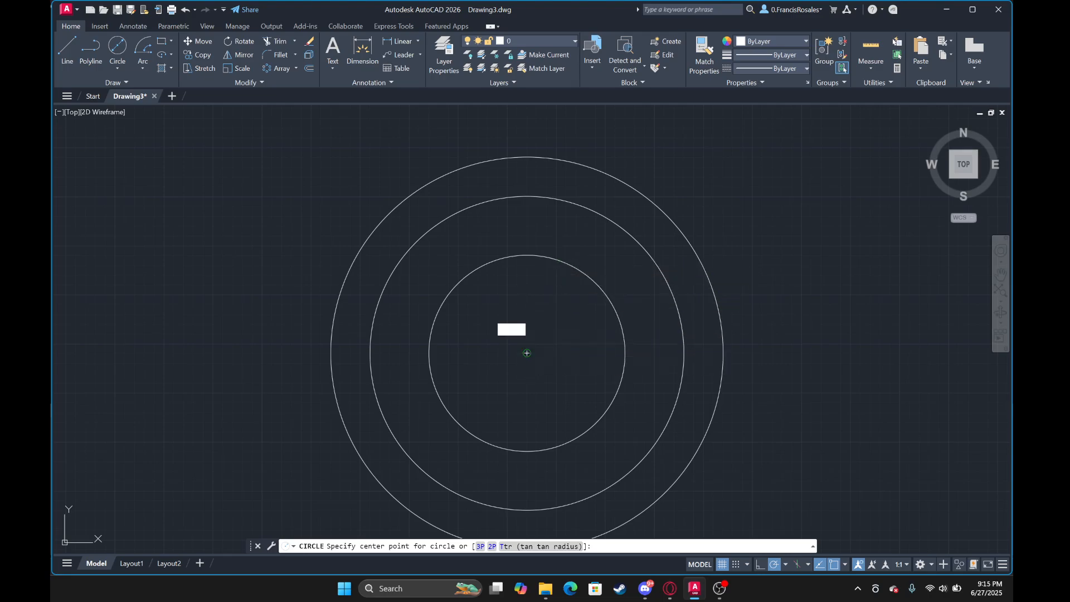
{"action": "type", "text": "40"}
{"action": "key", "text": "Return"}
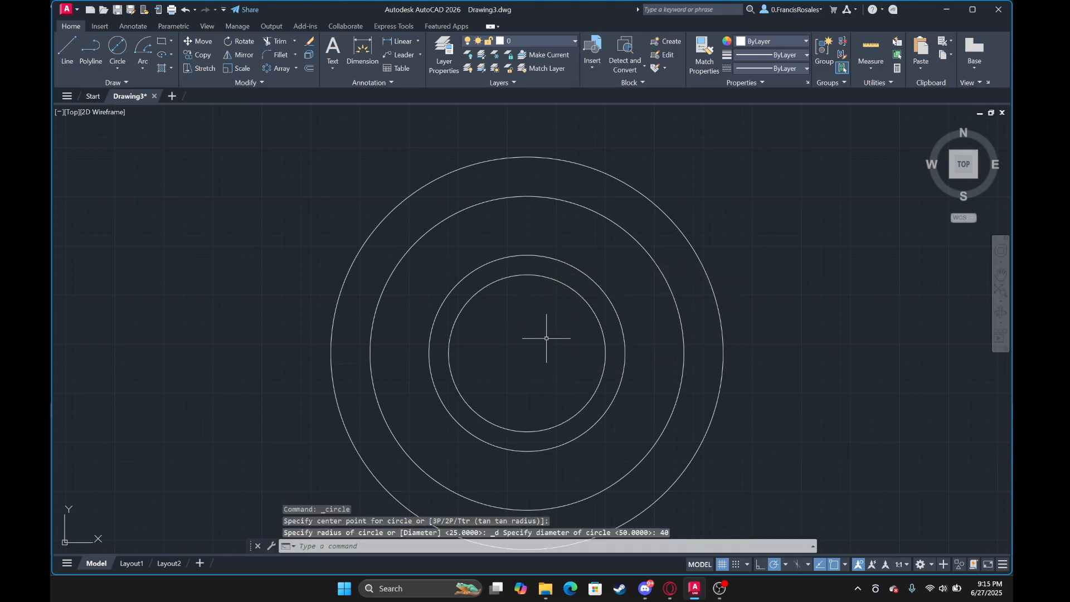
{"action": "scroll", "coordinate": [547, 335], "scroll_direction": "up", "scroll_amount": 2}
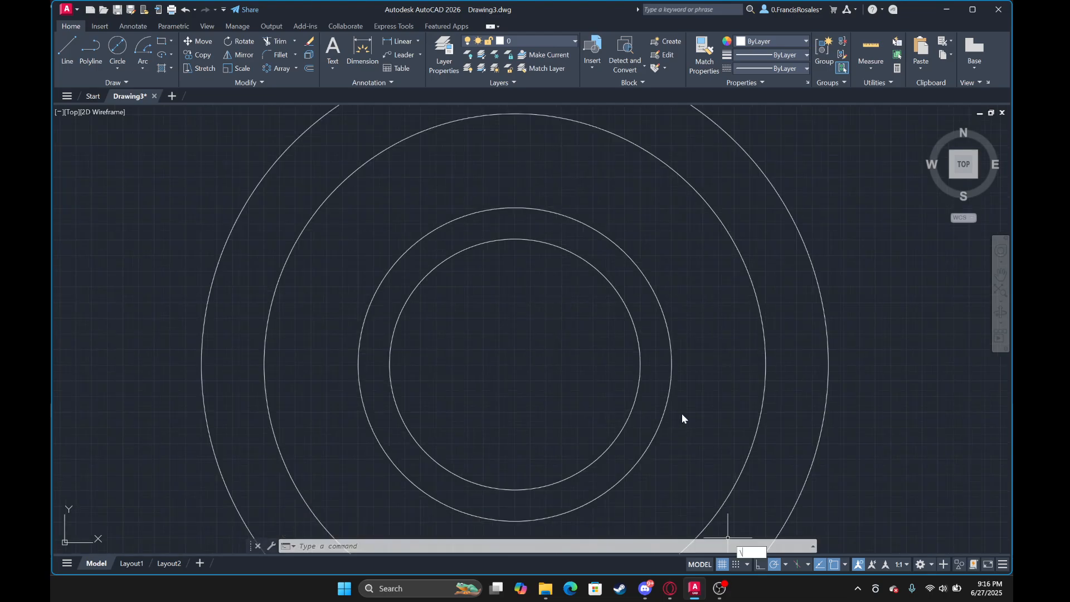
{"action": "left_click", "coordinate": [613, 346]}
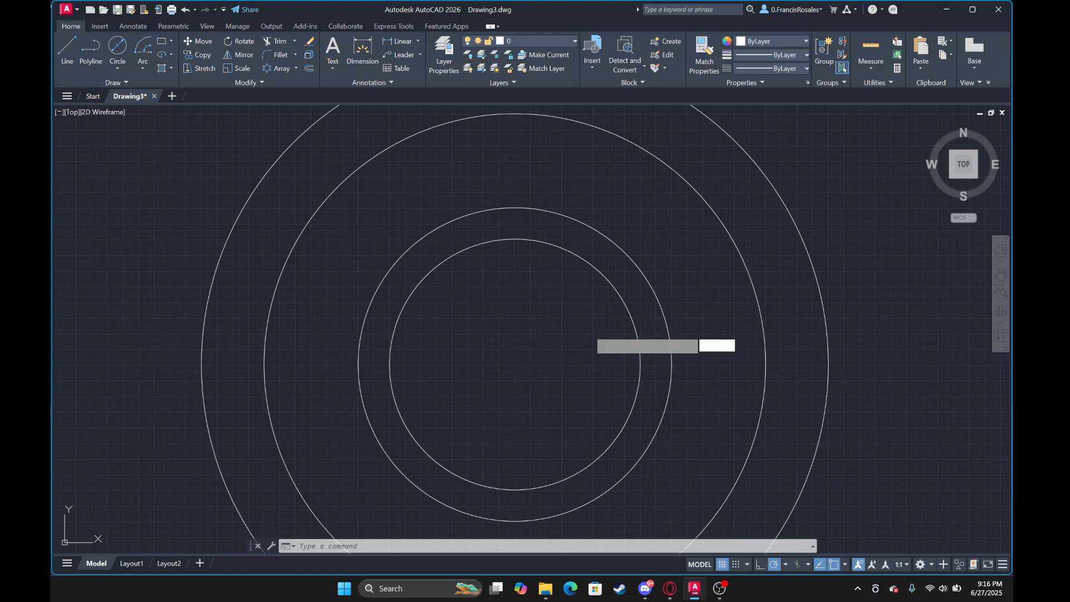
{"action": "key", "text": "Escape"}
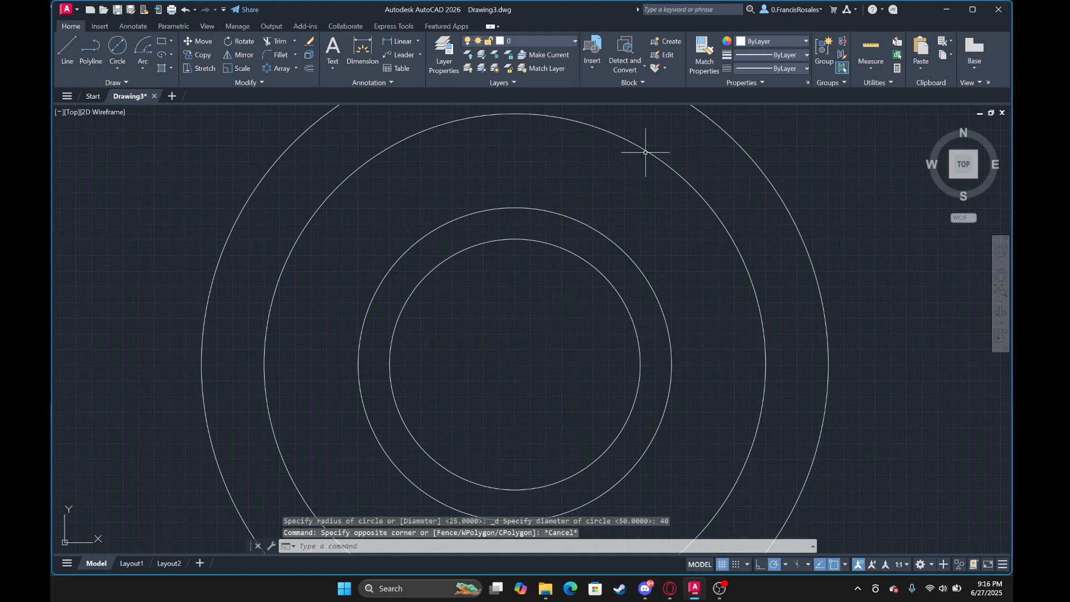
Reload the DASHDOT linetype from acad.lin in the Linetype Manager.
{"action": "left_click", "coordinate": [647, 151]}
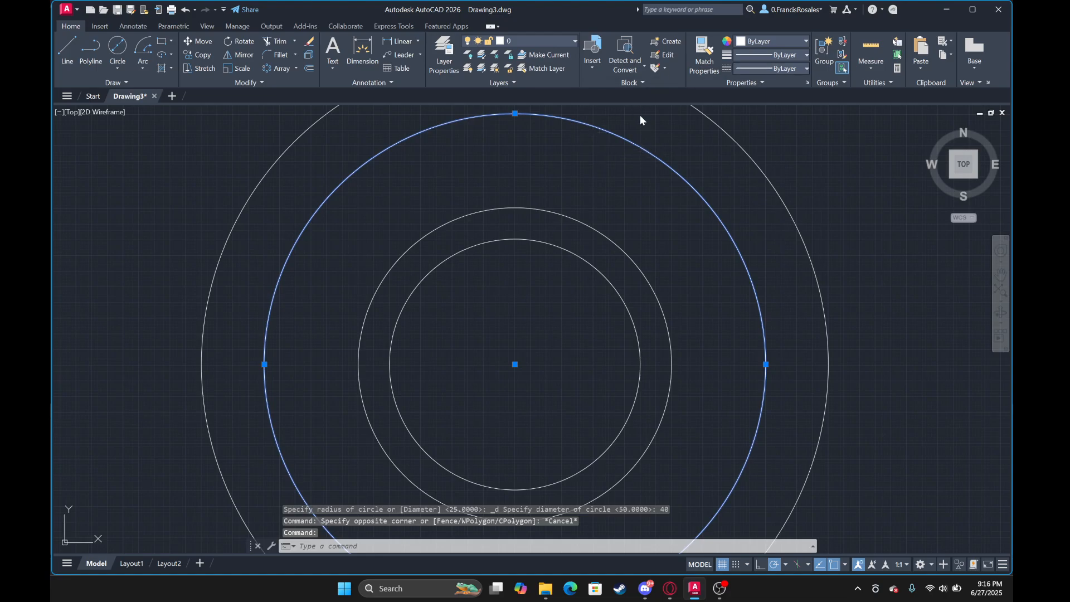
{"action": "left_click", "coordinate": [775, 68]}
{"action": "left_click", "coordinate": [765, 141]}
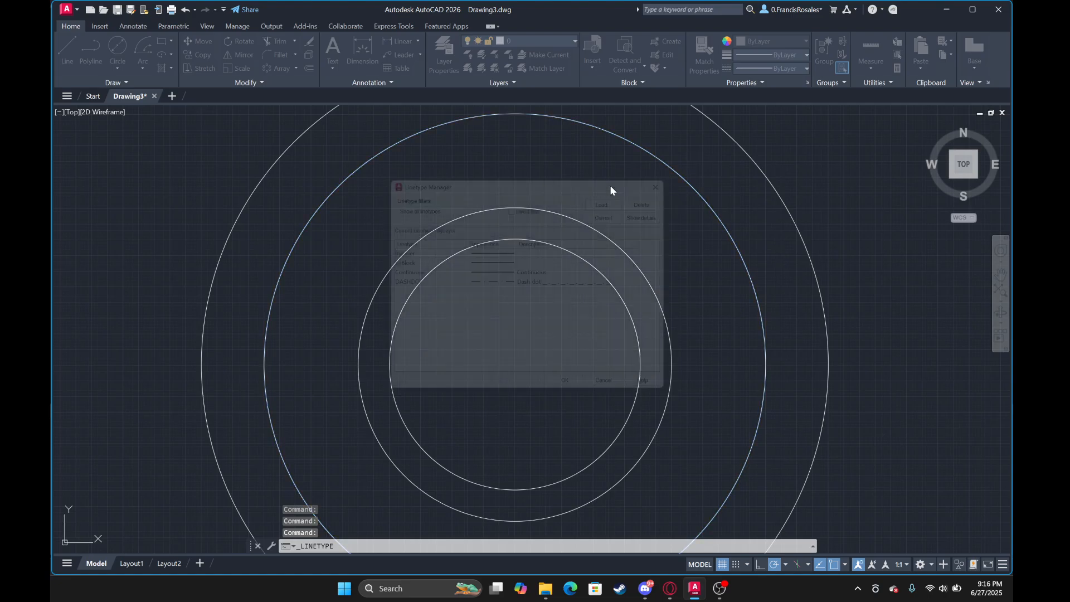
{"action": "left_click", "coordinate": [619, 195]}
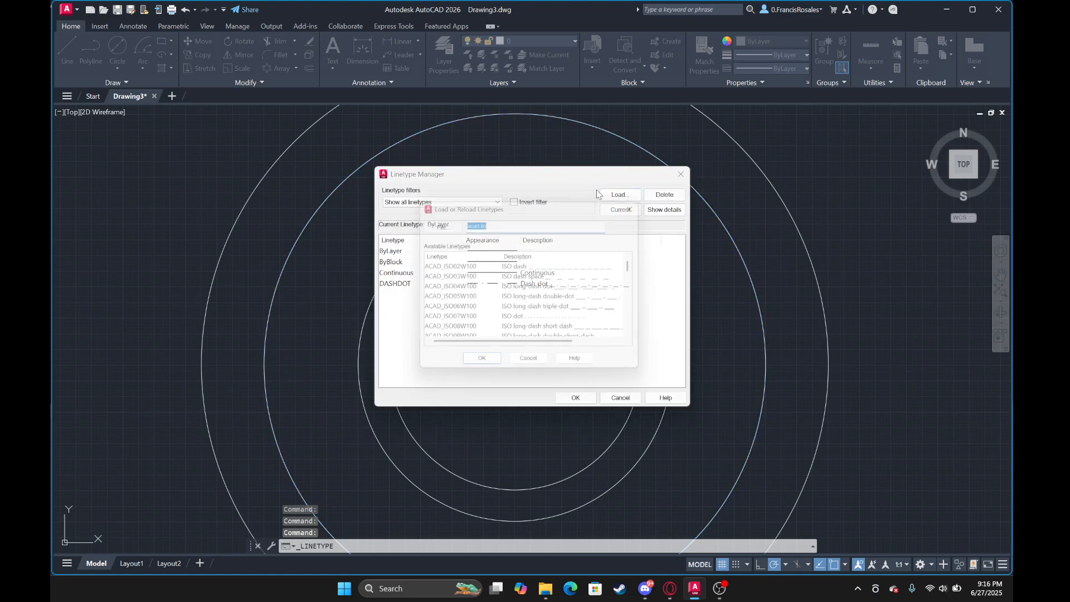
{"action": "scroll", "coordinate": [517, 308], "scroll_direction": "down", "scroll_amount": 2}
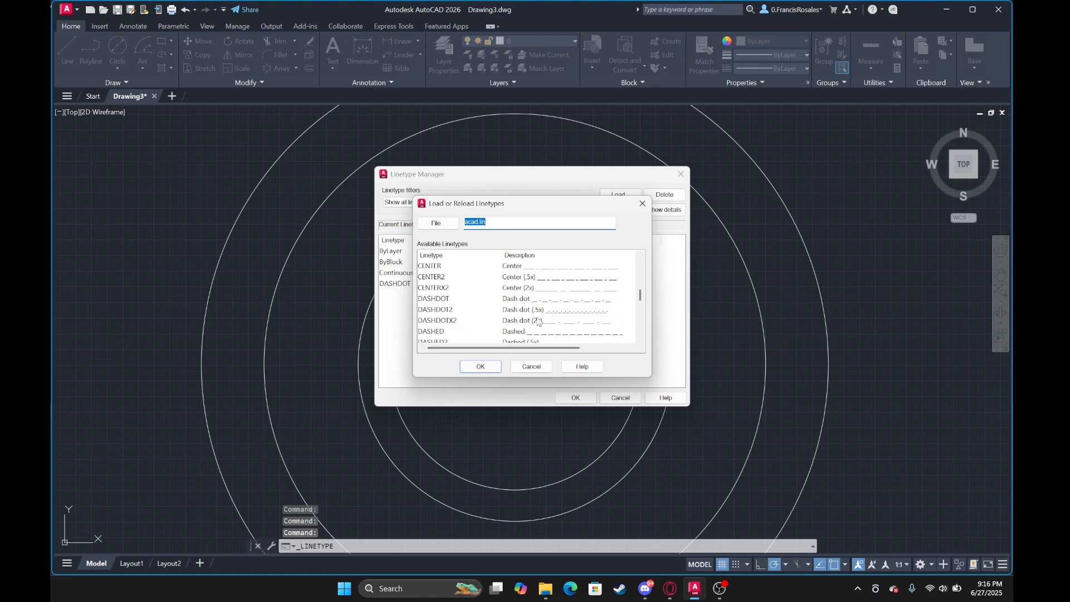
{"action": "left_click", "coordinate": [525, 298]}
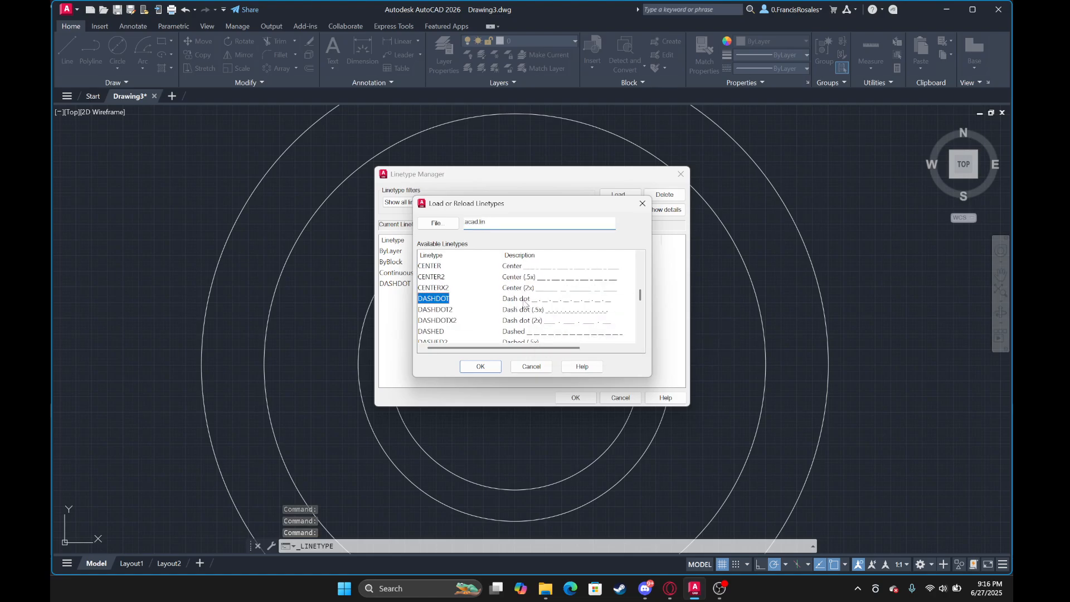
{"action": "left_click", "coordinate": [480, 366]}
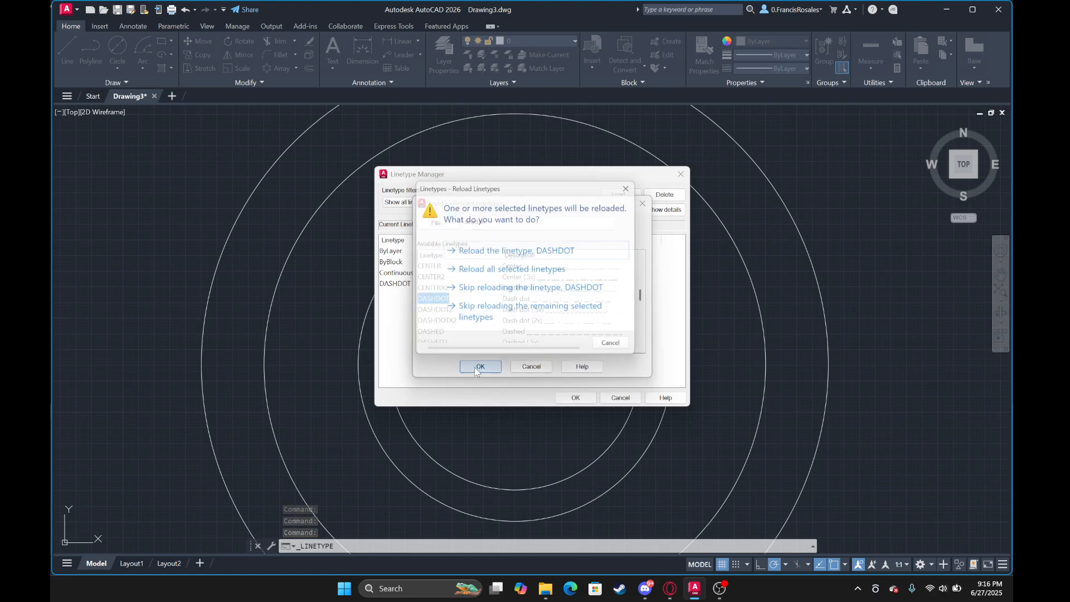
{"action": "left_click", "coordinate": [519, 252]}
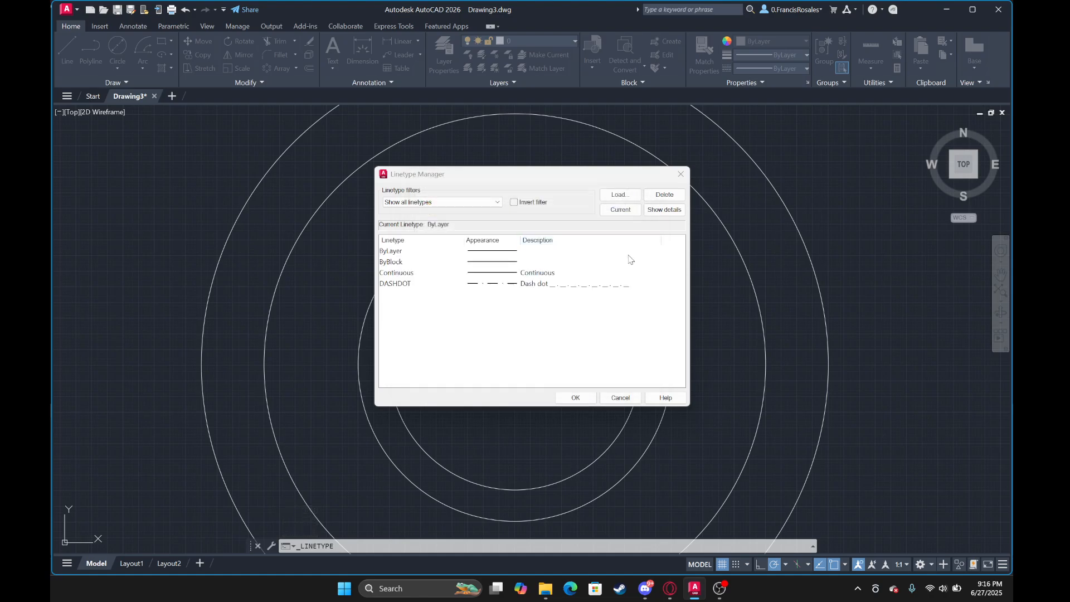
{"action": "left_click", "coordinate": [574, 398]}
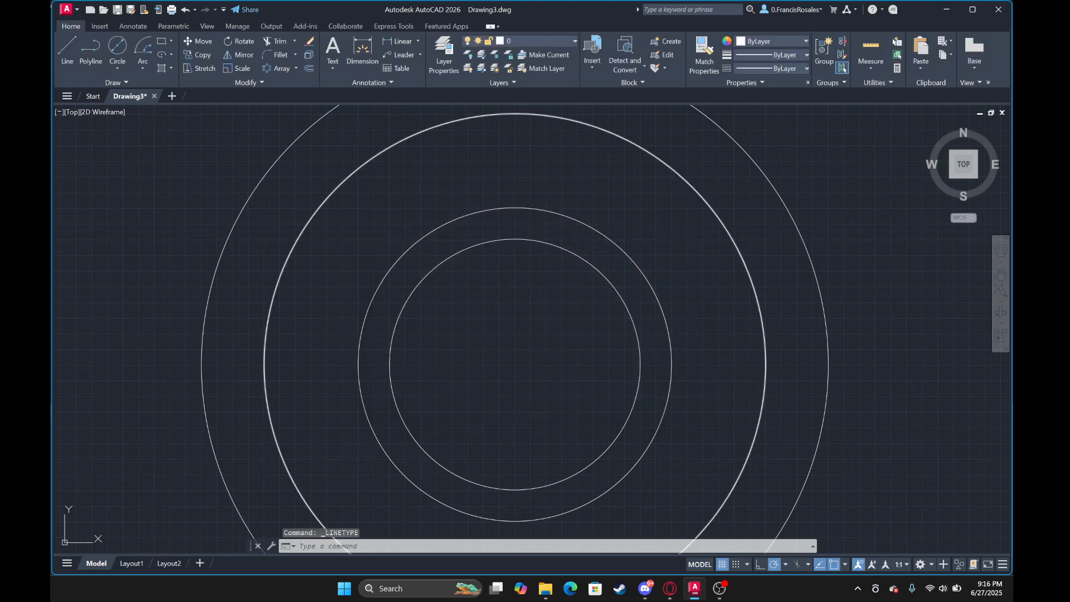
Change the linetype of the 80-diameter circle to DASHDOT in its properties.
{"action": "left_click", "coordinate": [600, 128]}
{"action": "middle_click_drag", "start_coordinate": [563, 158], "coordinate": [530, 229]}
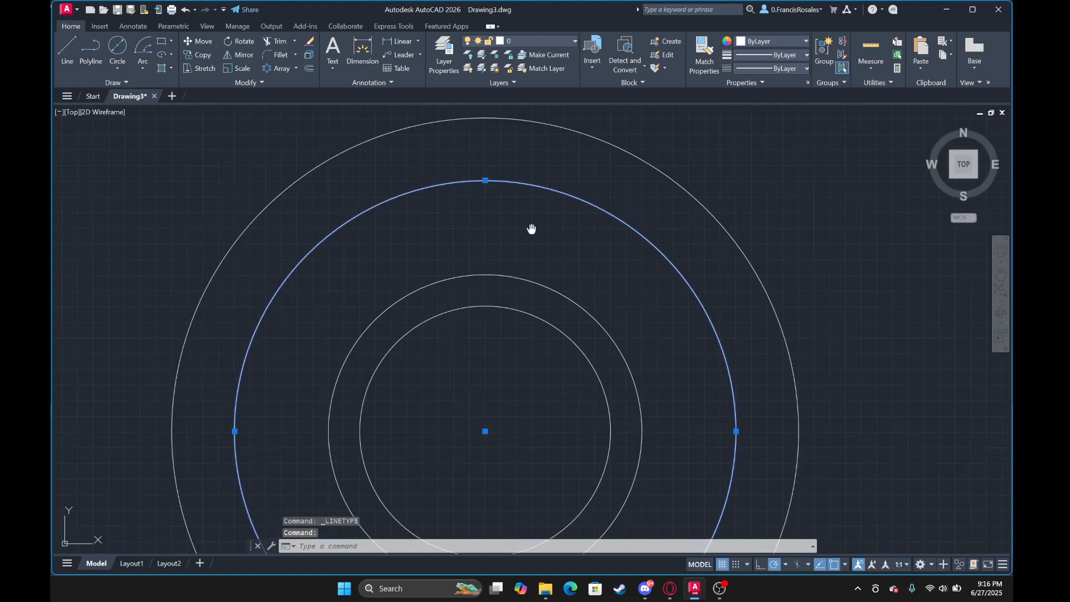
{"action": "scroll", "coordinate": [531, 228], "scroll_direction": "down", "scroll_amount": 2}
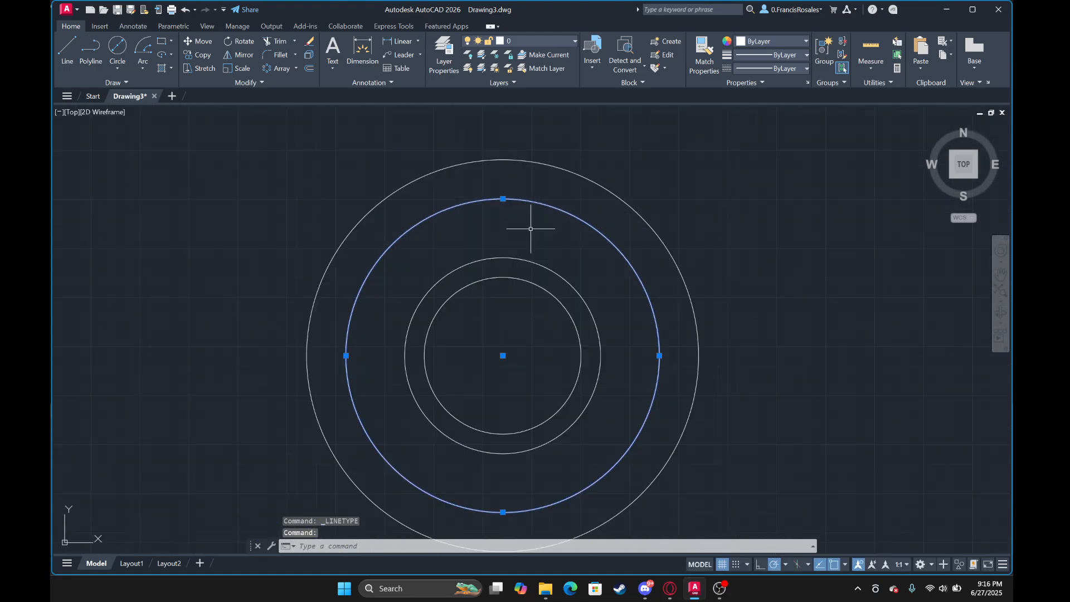
{"action": "scroll", "coordinate": [528, 229], "scroll_direction": "up", "scroll_amount": 2}
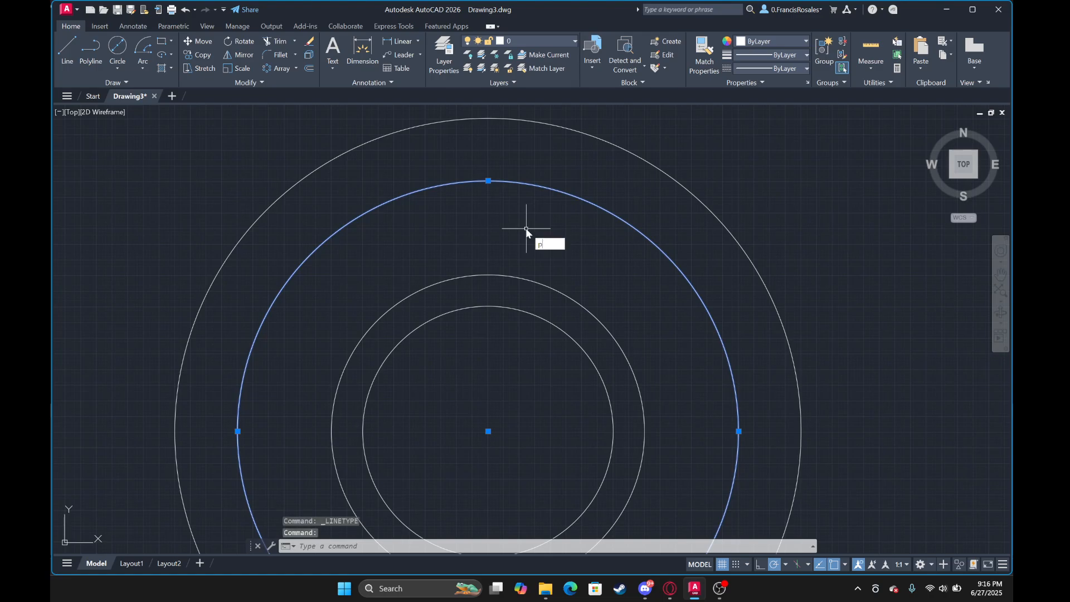
{"action": "type", "text": "ro"}
{"action": "key", "text": "Return"}
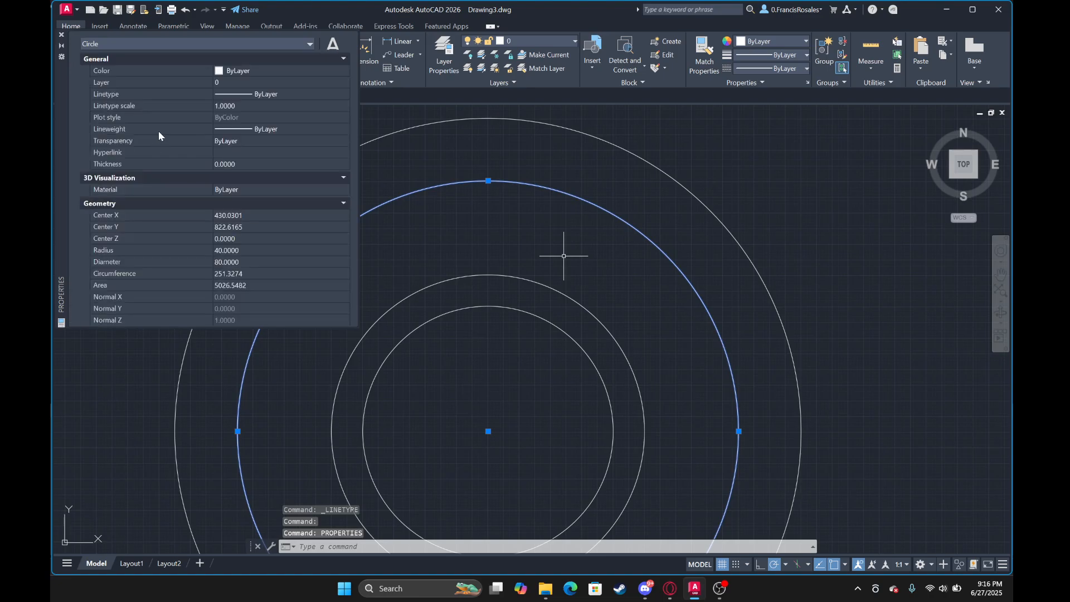
{"action": "left_click", "coordinate": [268, 96]}
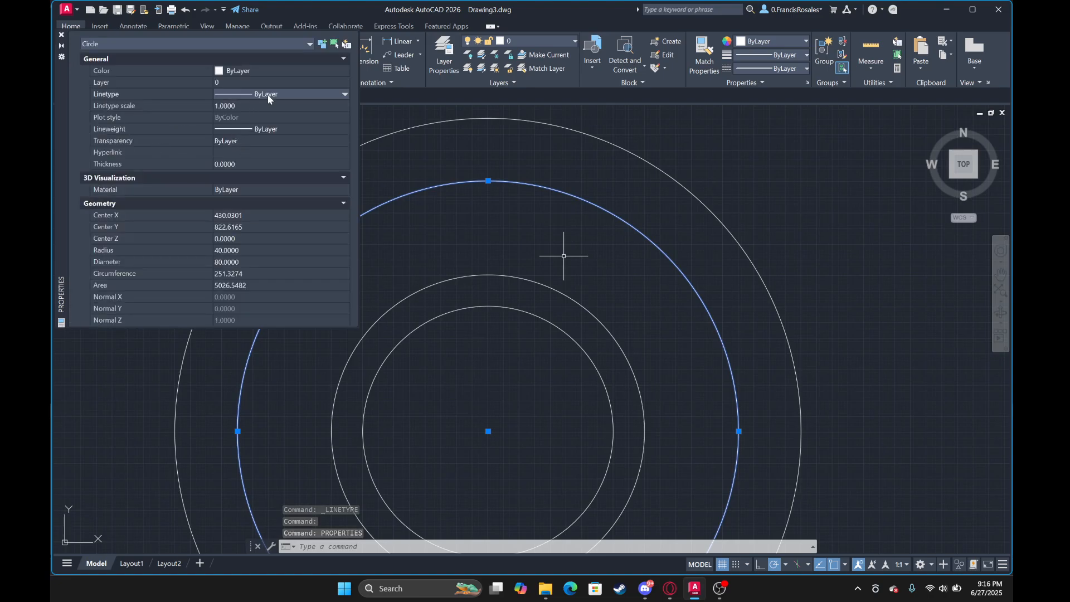
{"action": "left_click", "coordinate": [280, 96]}
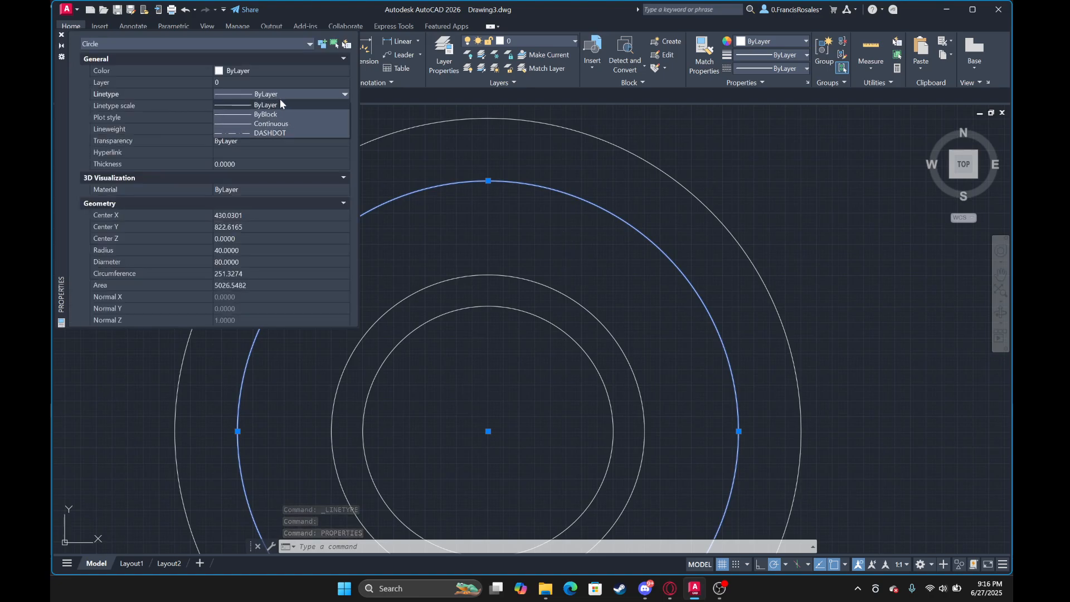
{"action": "left_click", "coordinate": [285, 134]}
{"action": "left_click", "coordinate": [552, 191]}
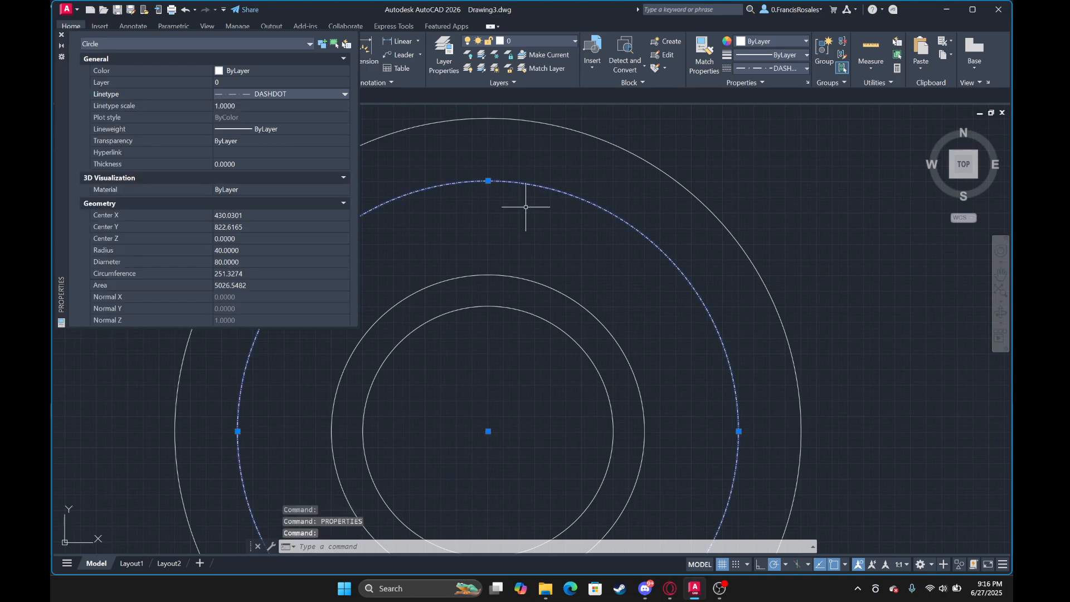
Set the linetype scale of the dash-dot circle to 10 and close its properties.
{"action": "scroll", "coordinate": [546, 219], "scroll_direction": "up", "scroll_amount": 2}
{"action": "left_click", "coordinate": [241, 106]}
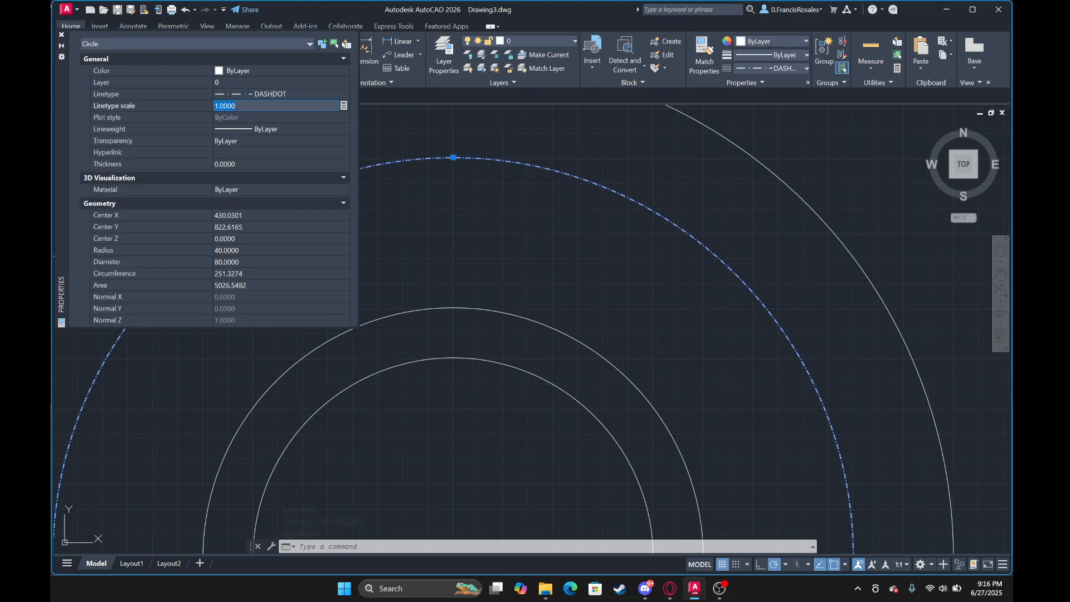
{"action": "type", "text": "10"}
{"action": "key", "text": "Return"}
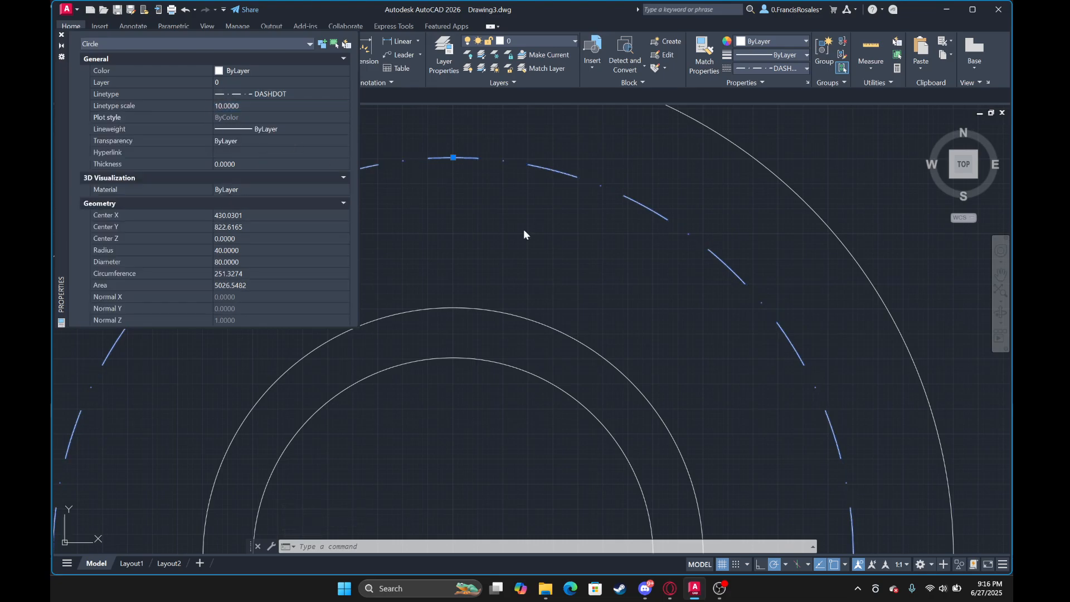
{"action": "scroll", "coordinate": [523, 233], "scroll_direction": "down", "scroll_amount": 3}
{"action": "key", "text": "Escape"}
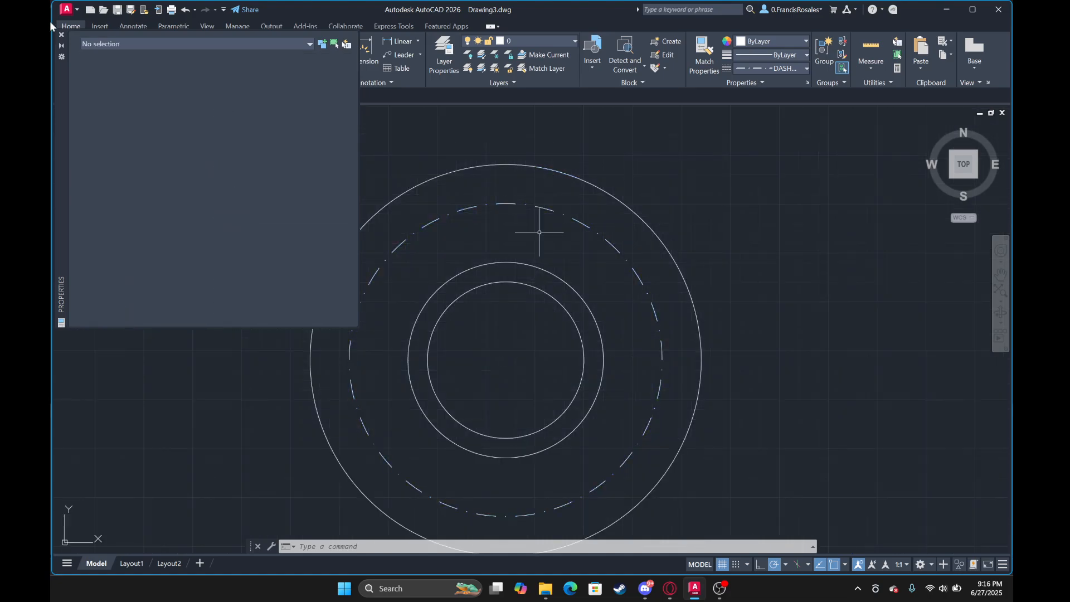
{"action": "left_click", "coordinate": [61, 34]}
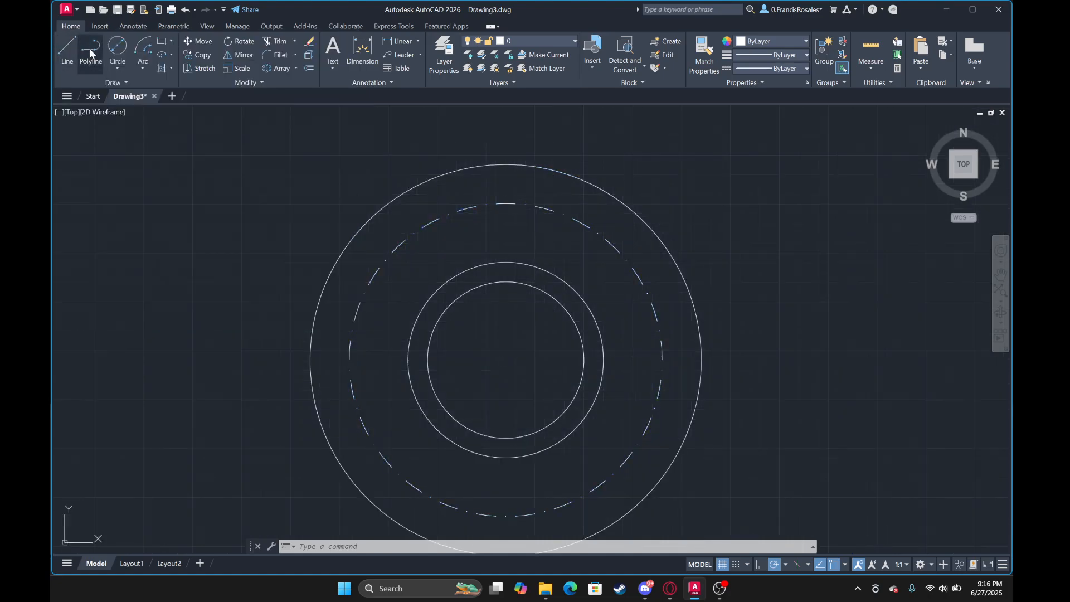
Draw a circle with a diameter of 10 centred on the top quadrant of the 80-diameter dash-dot circle.
{"action": "left_click", "coordinate": [118, 53]}
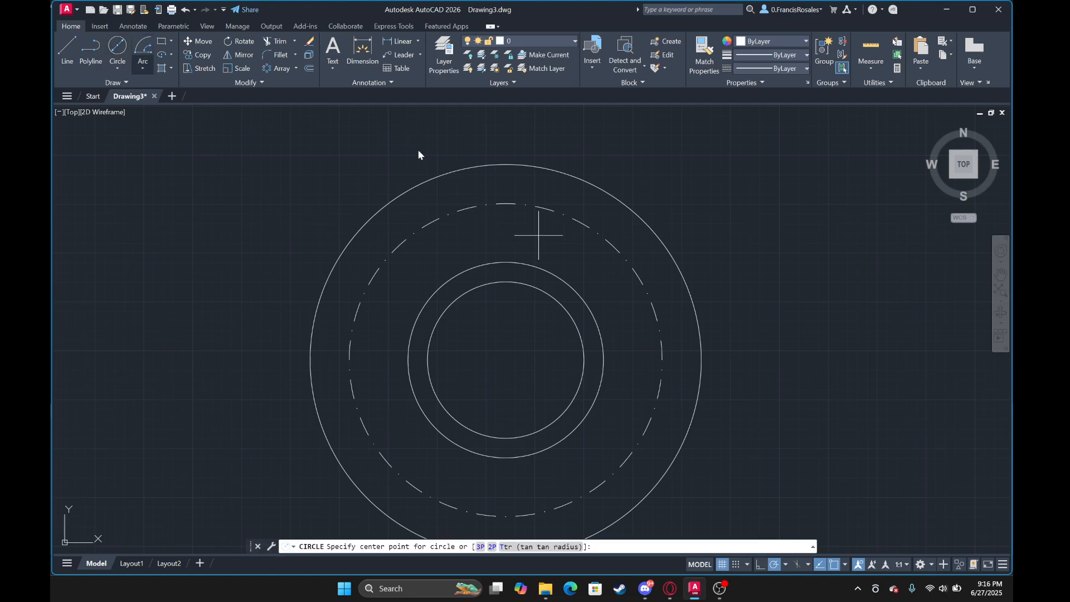
{"action": "left_click", "coordinate": [505, 204]}
{"action": "type", "text": "d"}
{"action": "key", "text": "Return"}
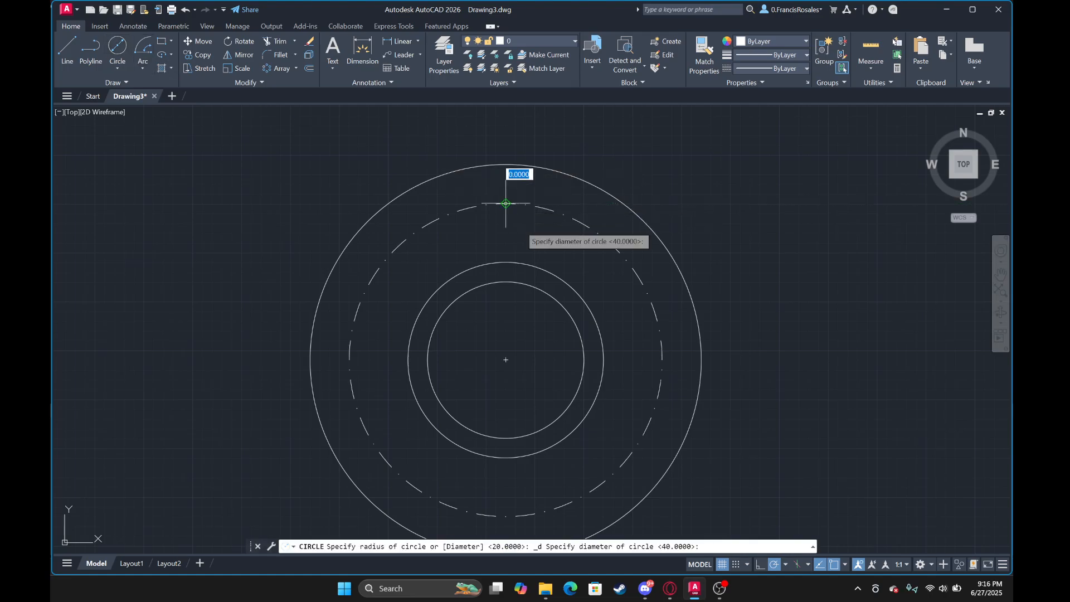
{"action": "scroll", "coordinate": [521, 226], "scroll_direction": "up", "scroll_amount": 4}
{"action": "type", "text": "20"}
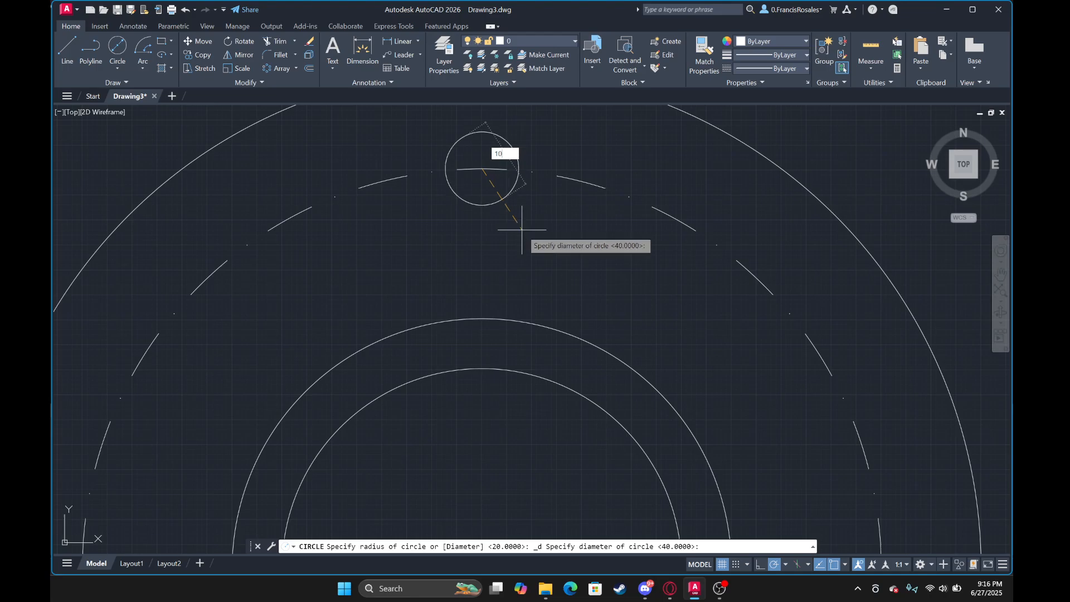
{"action": "key", "text": "Return"}
{"action": "scroll", "coordinate": [522, 230], "scroll_direction": "down", "scroll_amount": 2}
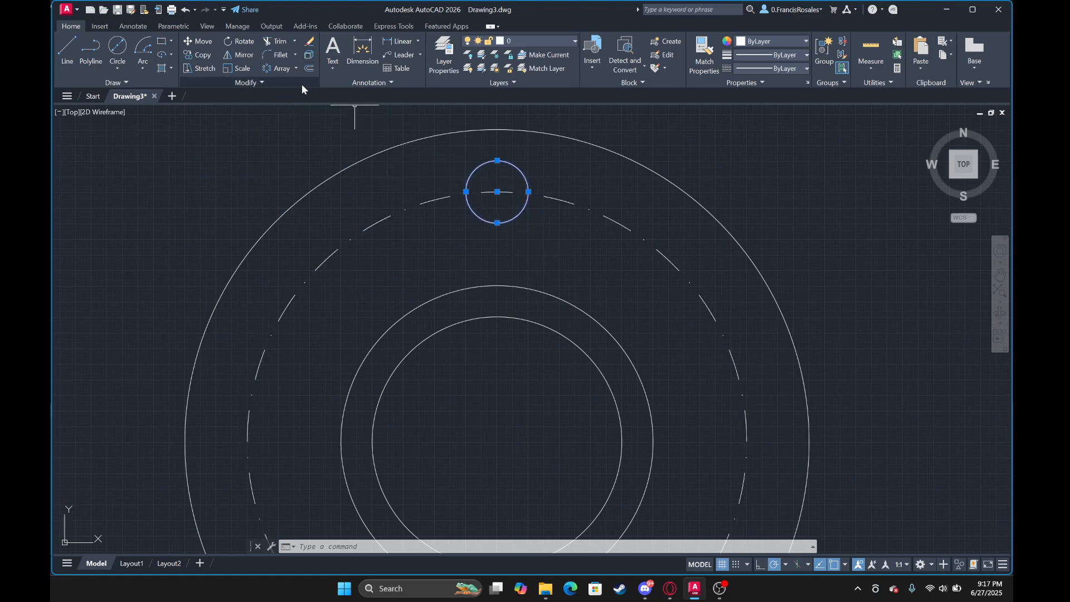
{"action": "type", "text": "\\"}
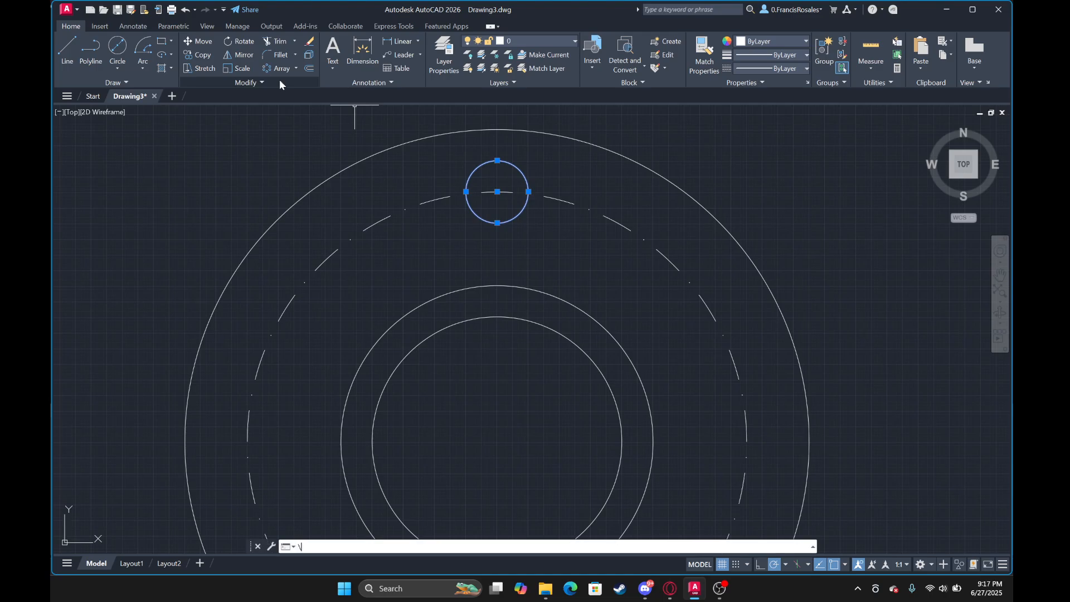
{"action": "type", "text": "\\\\"}
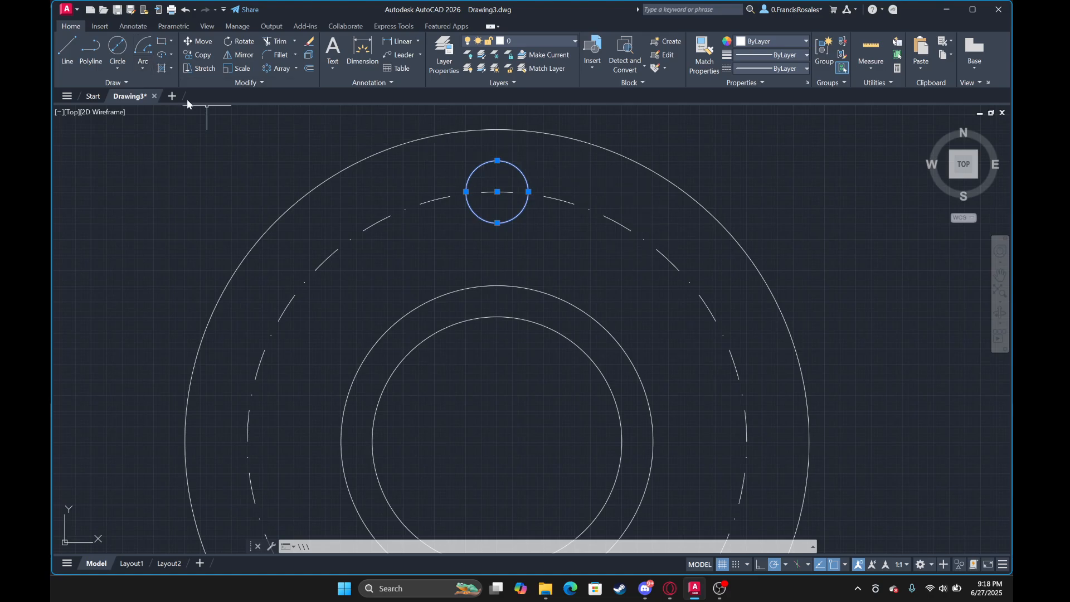
Create a polar array of the 10-diameter circle around the common centre of the circles with 8 items.
{"action": "left_click", "coordinate": [282, 68]}
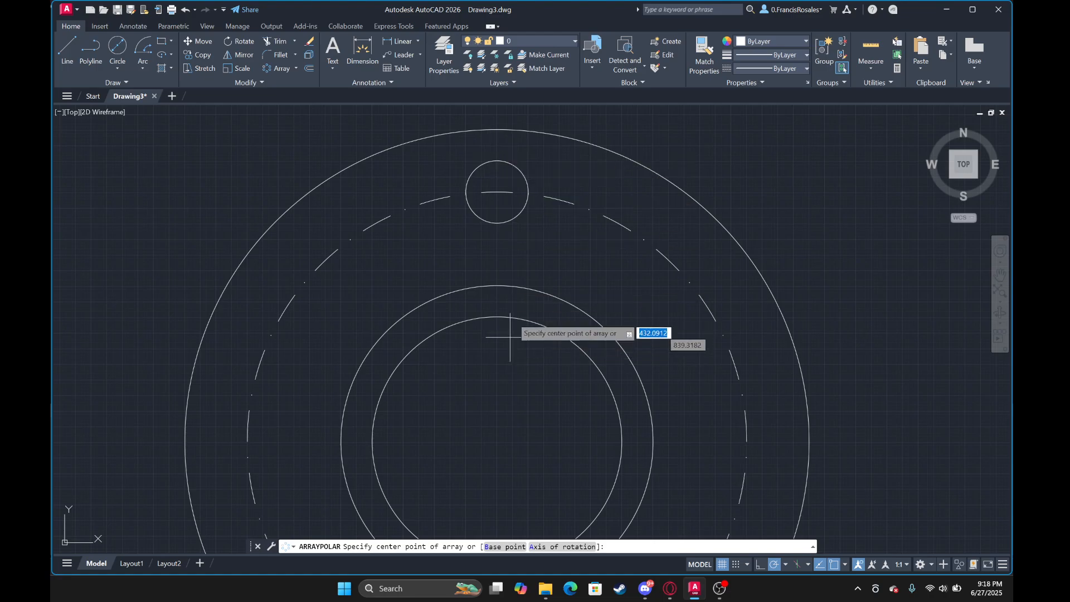
{"action": "left_click", "coordinate": [497, 442]}
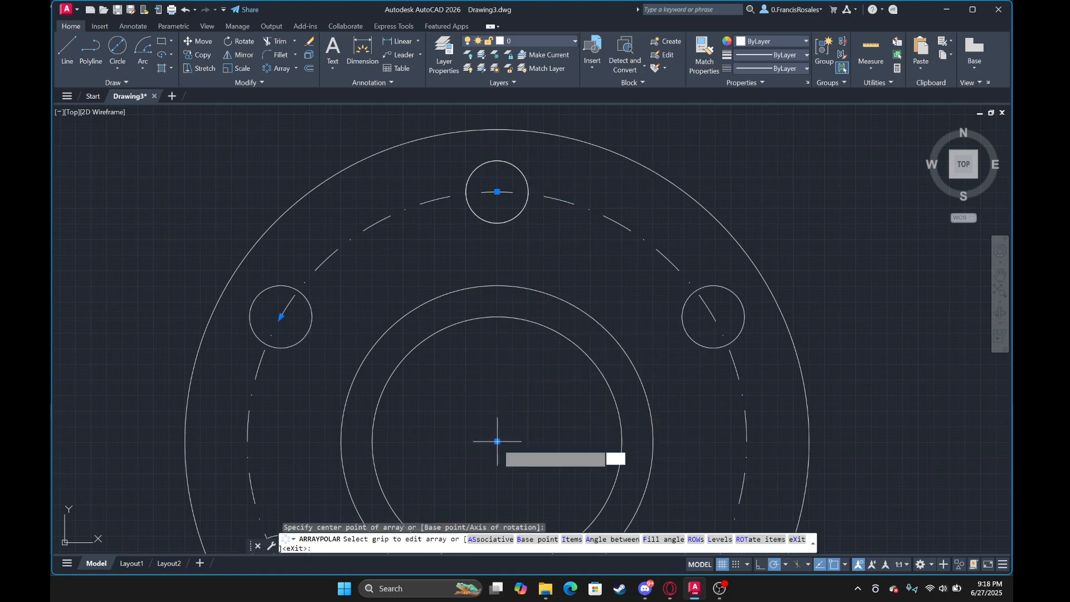
{"action": "scroll", "coordinate": [518, 365], "scroll_direction": "down", "scroll_amount": 6}
{"action": "scroll", "coordinate": [521, 362], "scroll_direction": "up", "scroll_amount": 2}
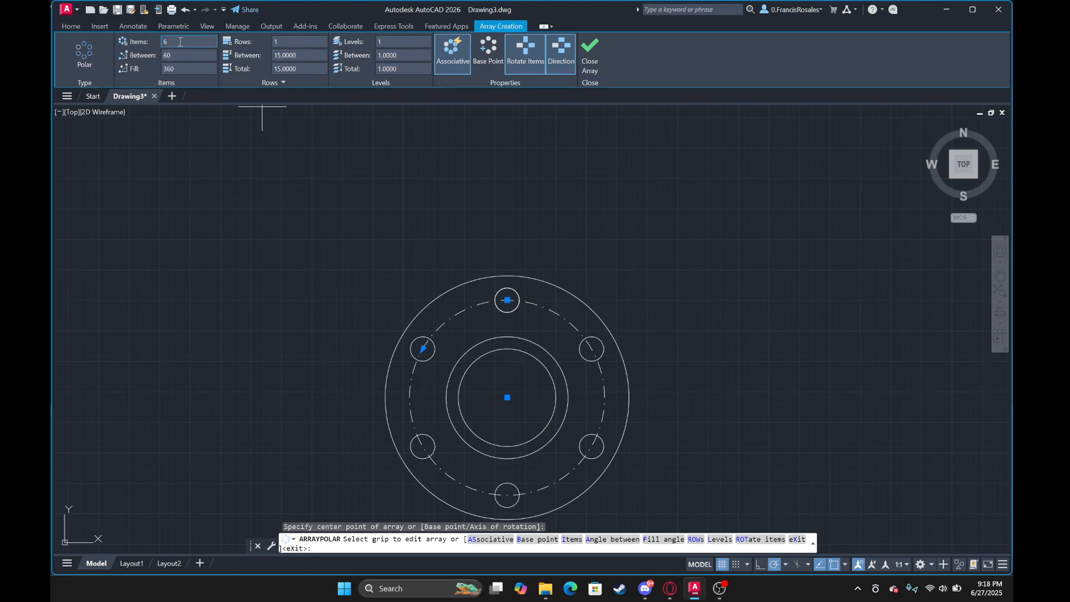
{"action": "left_click_drag", "start_coordinate": [157, 43], "coordinate": [155, 42]}
{"action": "type", "text": "8"}
{"action": "key", "text": "Return"}
{"action": "scroll", "coordinate": [370, 185], "scroll_direction": "up", "scroll_amount": 4}
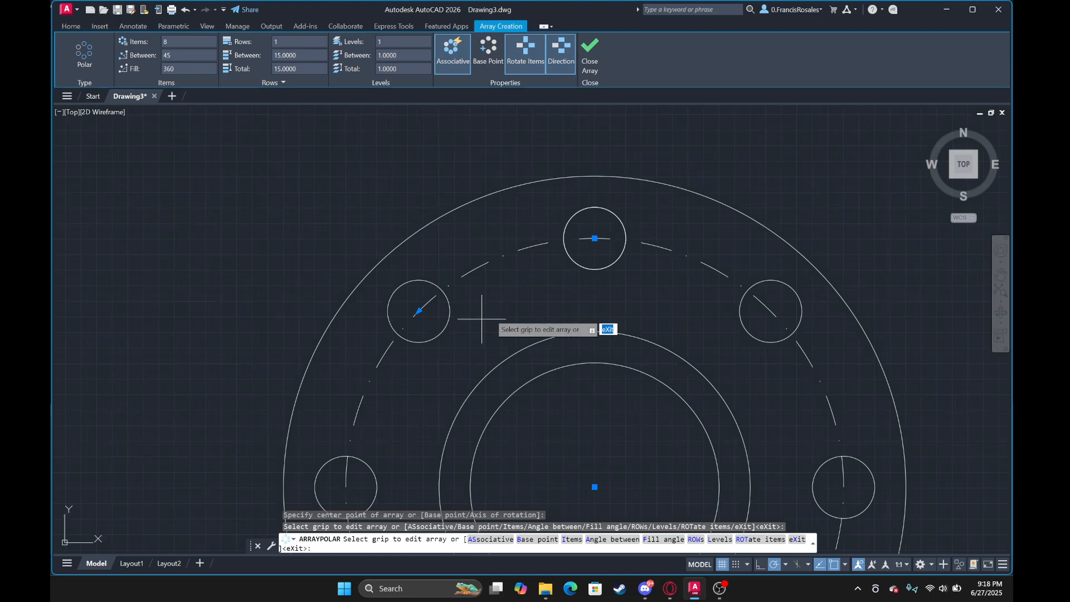
{"action": "key", "text": "Escape"}
Draw a vertical line 15 units long upward from the centre of the concentric circles.
{"action": "scroll", "coordinate": [471, 265], "scroll_direction": "down", "scroll_amount": 2}
{"action": "middle_click_drag", "start_coordinate": [492, 287], "coordinate": [404, 156]}
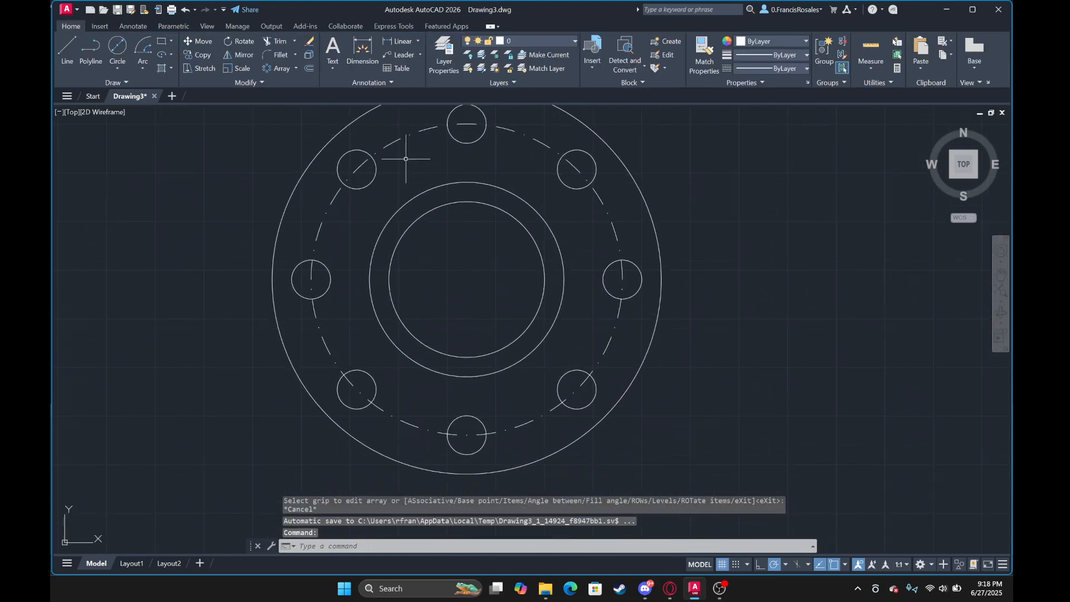
{"action": "type", "text": "l"}
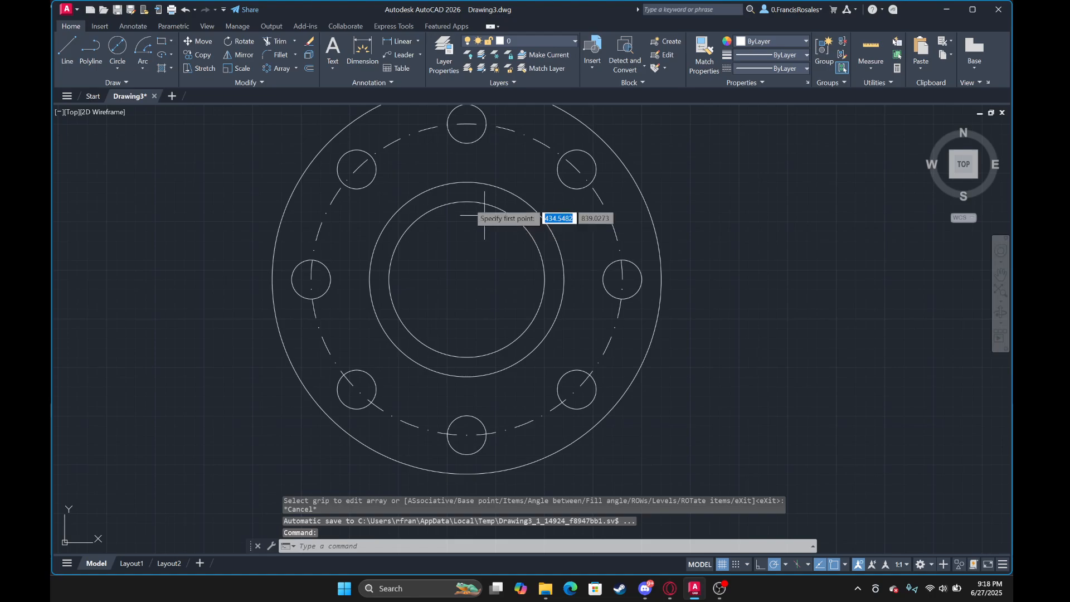
{"action": "key", "text": "Return"}
{"action": "scroll", "coordinate": [460, 234], "scroll_direction": "up", "scroll_amount": 4}
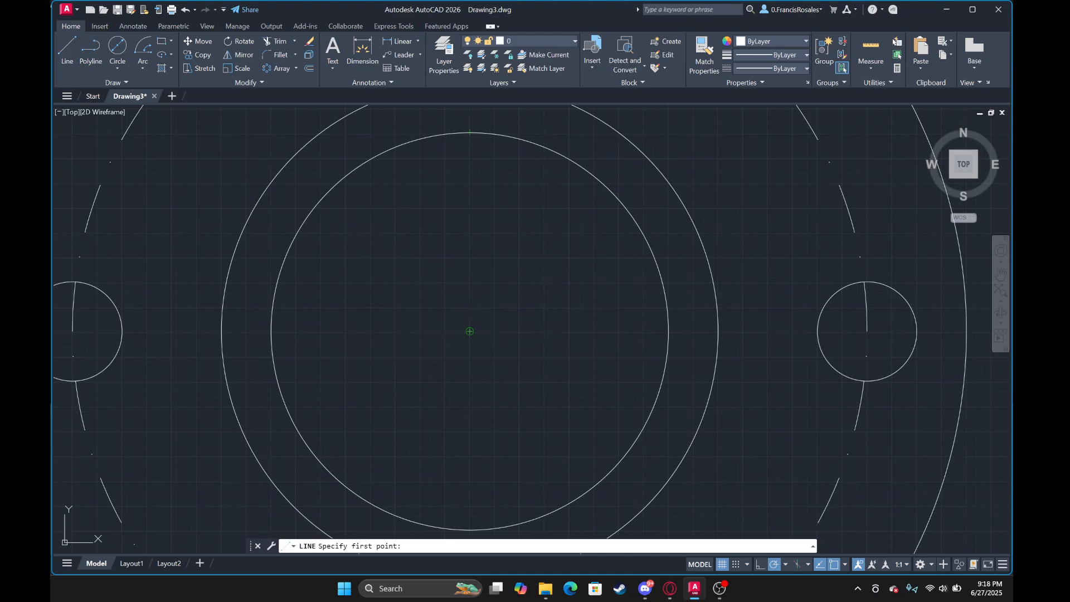
{"action": "left_click", "coordinate": [470, 331]}
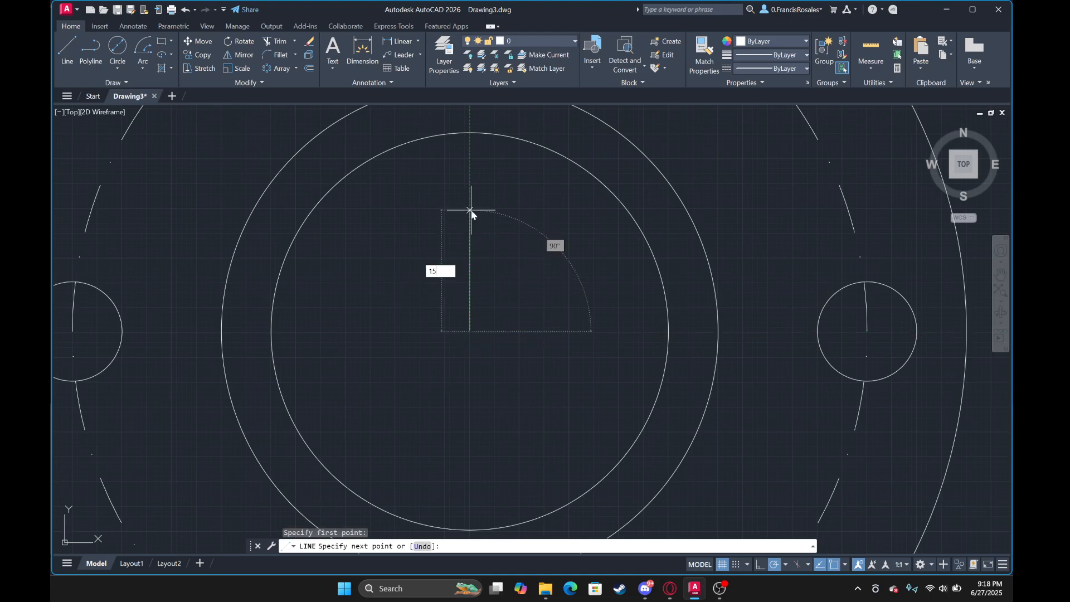
{"action": "type", "text": "15"}
{"action": "key", "text": "Return"}
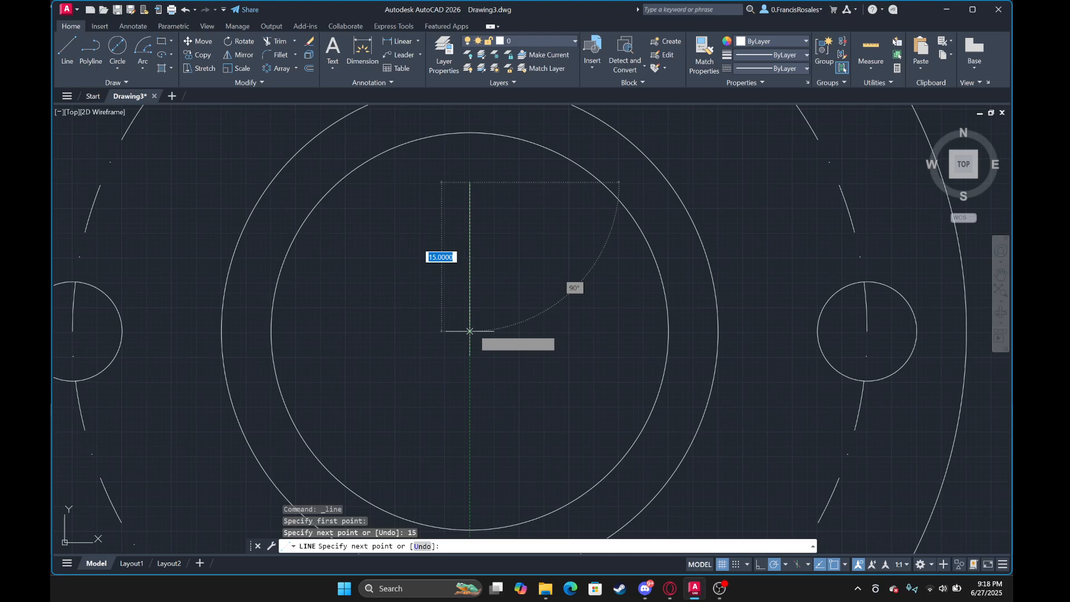
{"action": "key", "text": "Escape"}
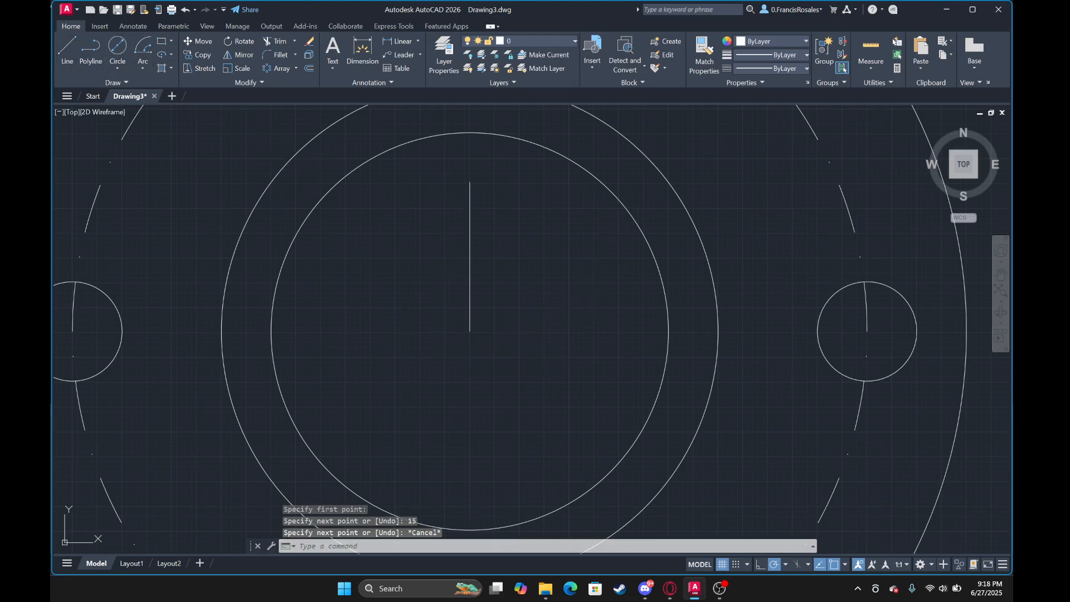
Draw a second vertical line 15 units long downward from the centre of the concentric circles.
{"action": "key", "text": "space"}
{"action": "left_click", "coordinate": [471, 328]}
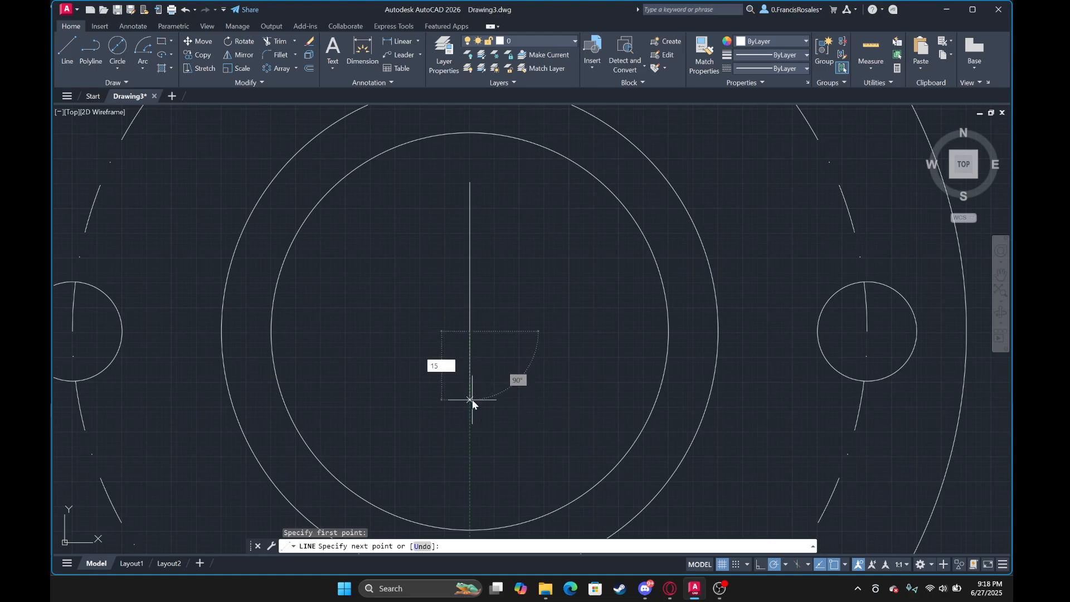
{"action": "type", "text": "15"}
{"action": "key", "text": "Return"}
{"action": "key", "text": "Escape"}
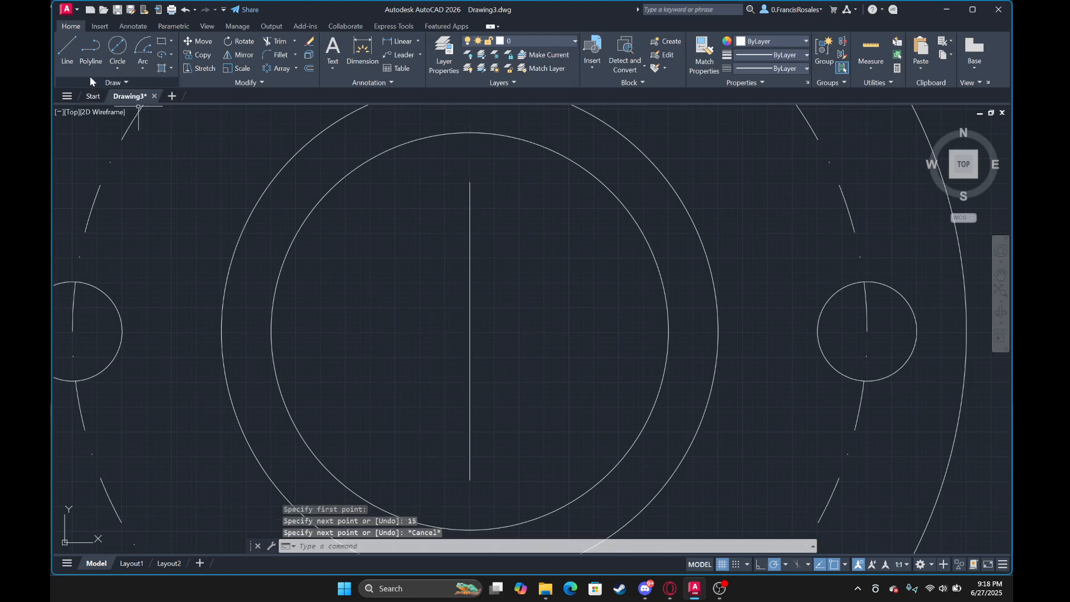
Draw horizontal lines from the upper end of the vertical line to the right and left, past the outer circle.
{"action": "left_click", "coordinate": [69, 55]}
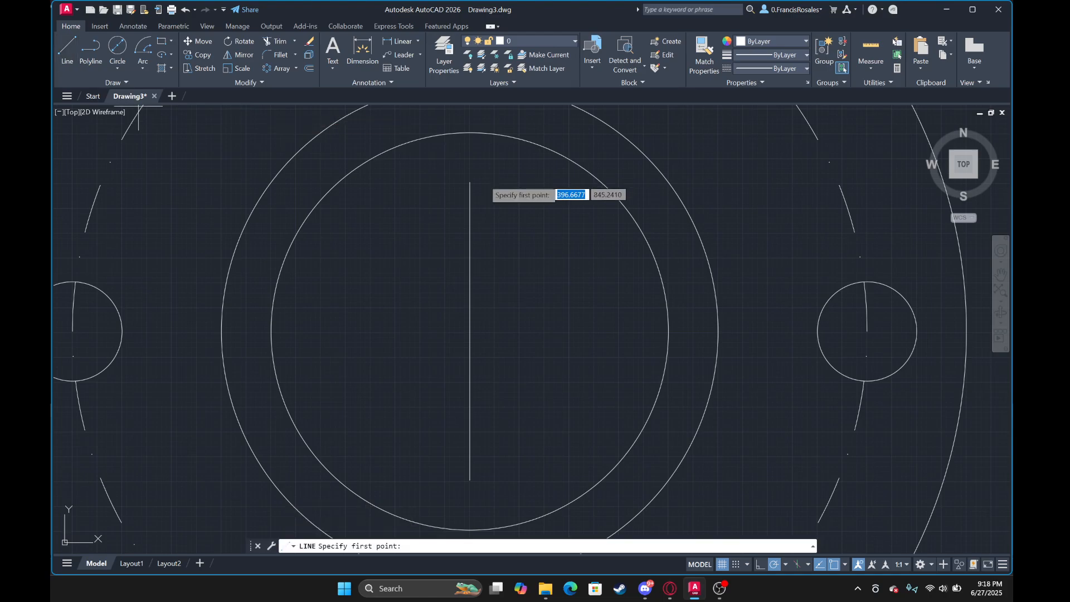
{"action": "left_click", "coordinate": [470, 181]}
{"action": "scroll", "coordinate": [471, 181], "scroll_direction": "down", "scroll_amount": 6}
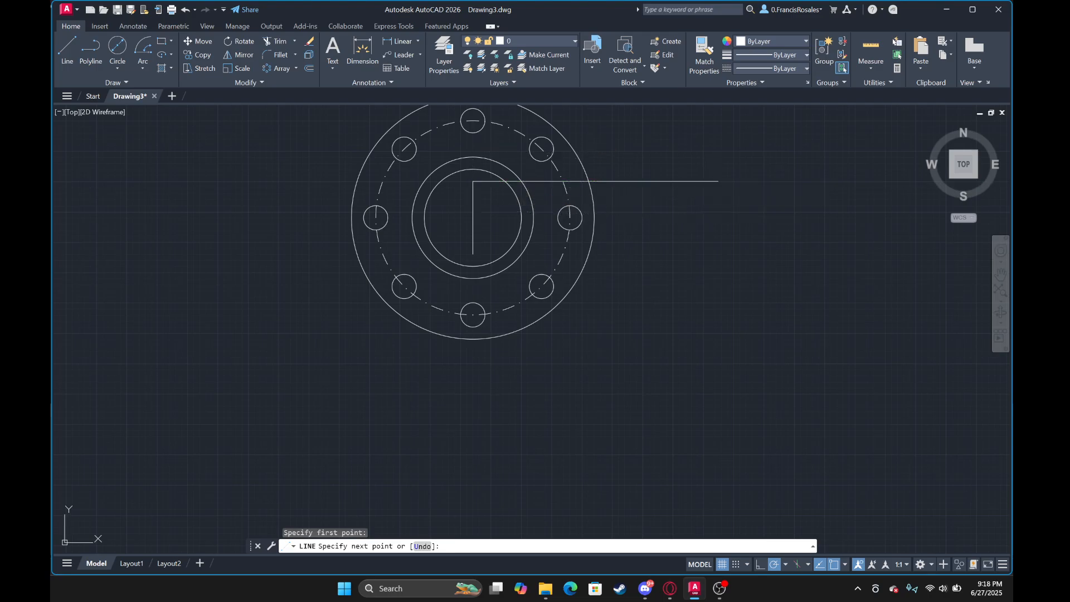
{"action": "left_click", "coordinate": [718, 181]}
{"action": "scroll", "coordinate": [658, 178], "scroll_direction": "up", "scroll_amount": 2}
{"action": "key", "text": "Escape"}
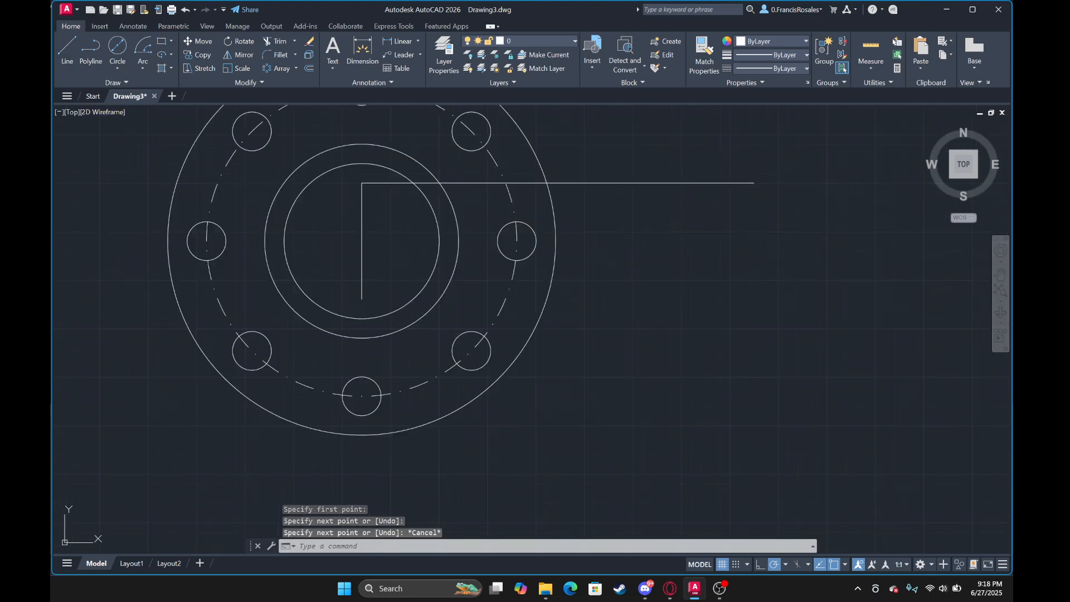
{"action": "key", "text": "Return"}
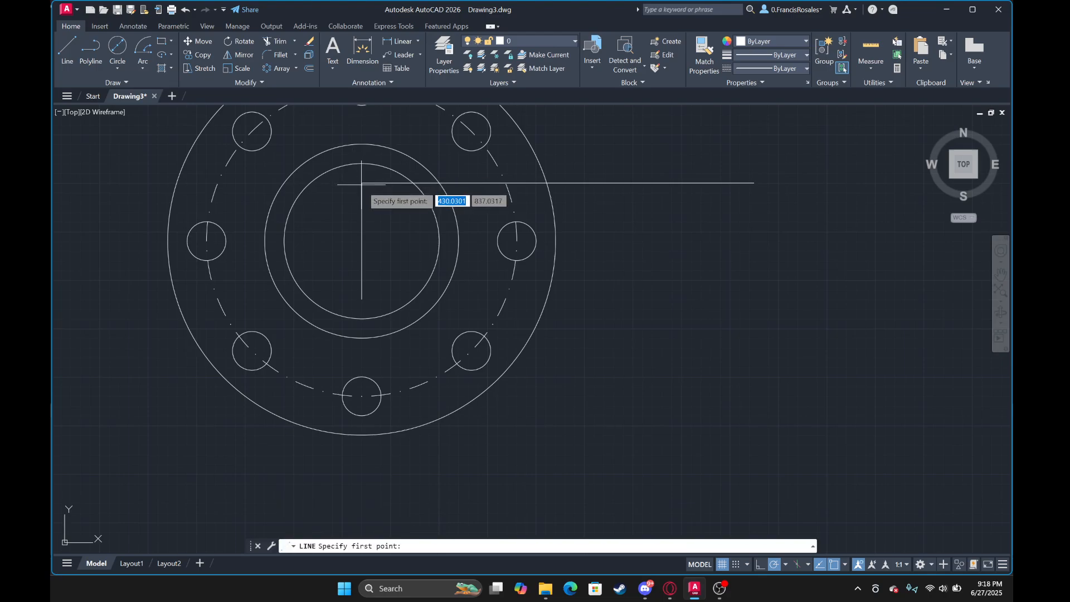
{"action": "left_click", "coordinate": [362, 183]}
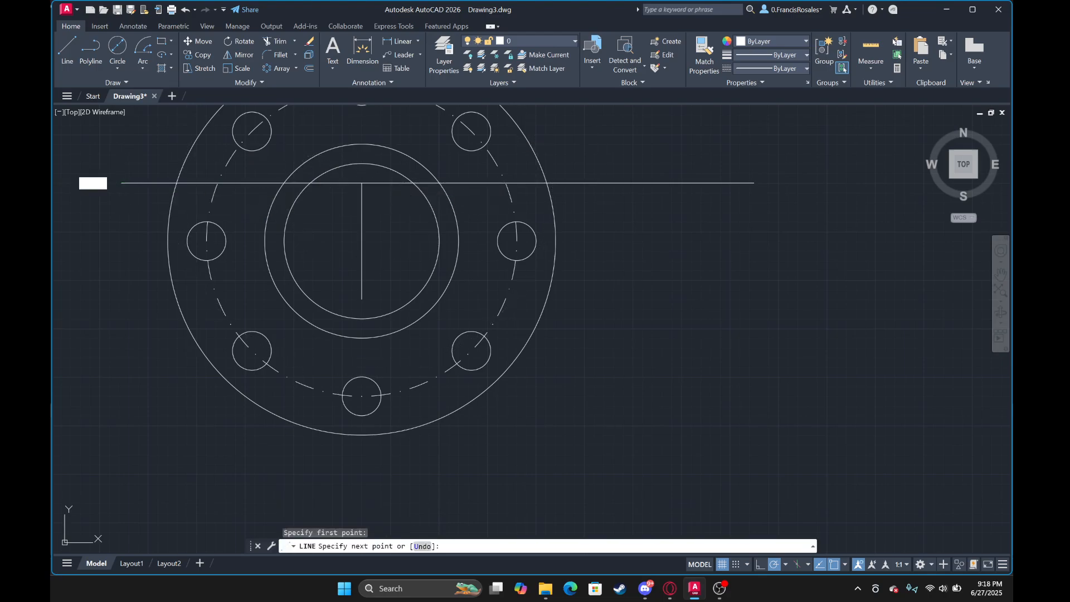
{"action": "key", "text": "Escape"}
Draw horizontal lines from the lower end of the vertical line to the right and left, past the outer circle.
{"action": "left_click", "coordinate": [66, 60]}
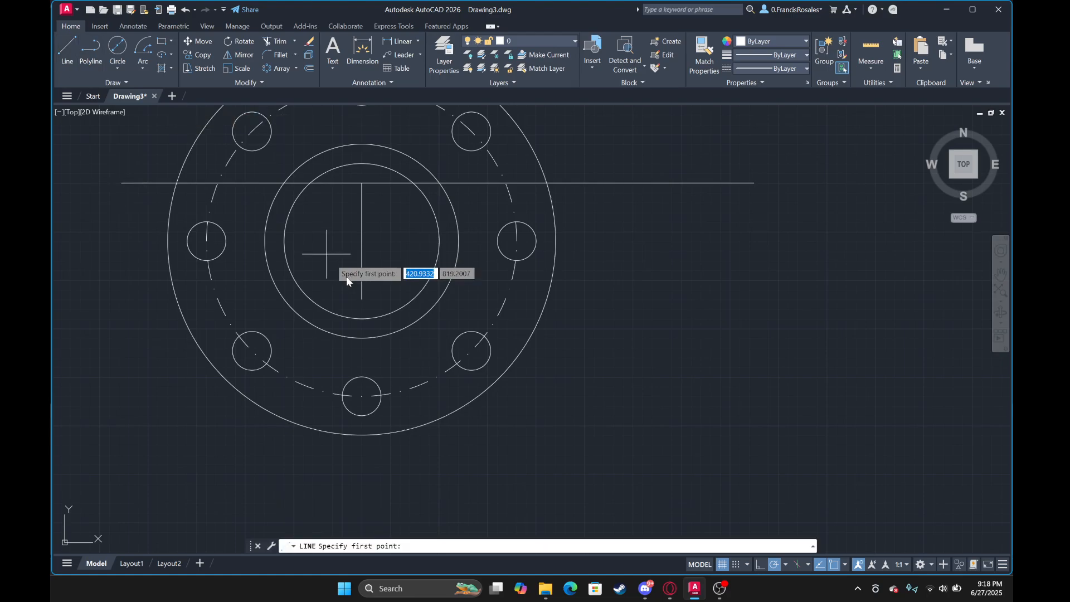
{"action": "left_click", "coordinate": [362, 300]}
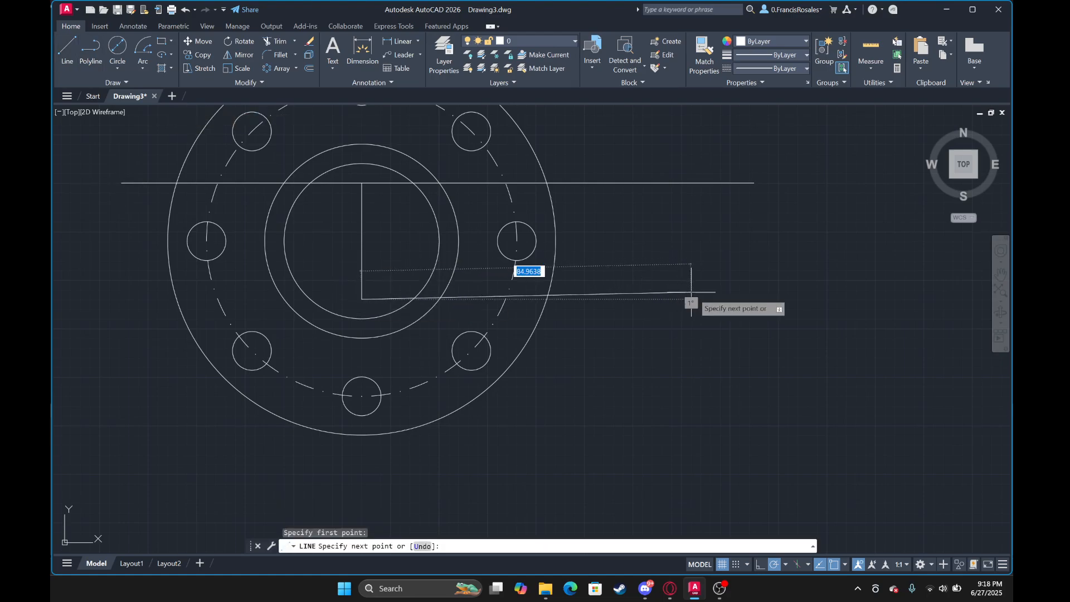
{"action": "left_click", "coordinate": [704, 299]}
{"action": "key", "text": "Escape"}
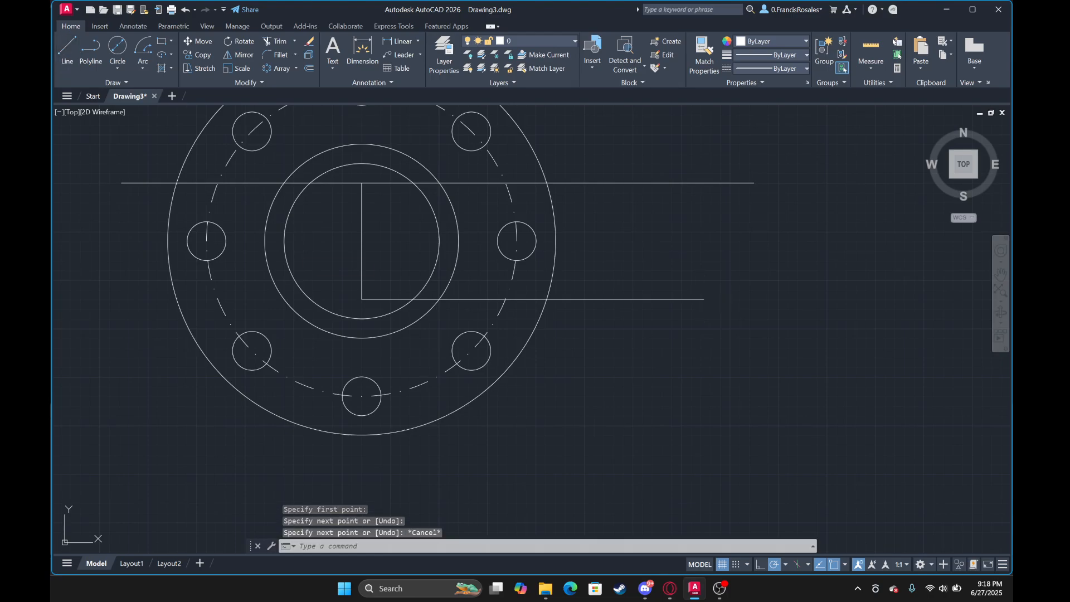
{"action": "key", "text": "space"}
{"action": "left_click", "coordinate": [362, 300]}
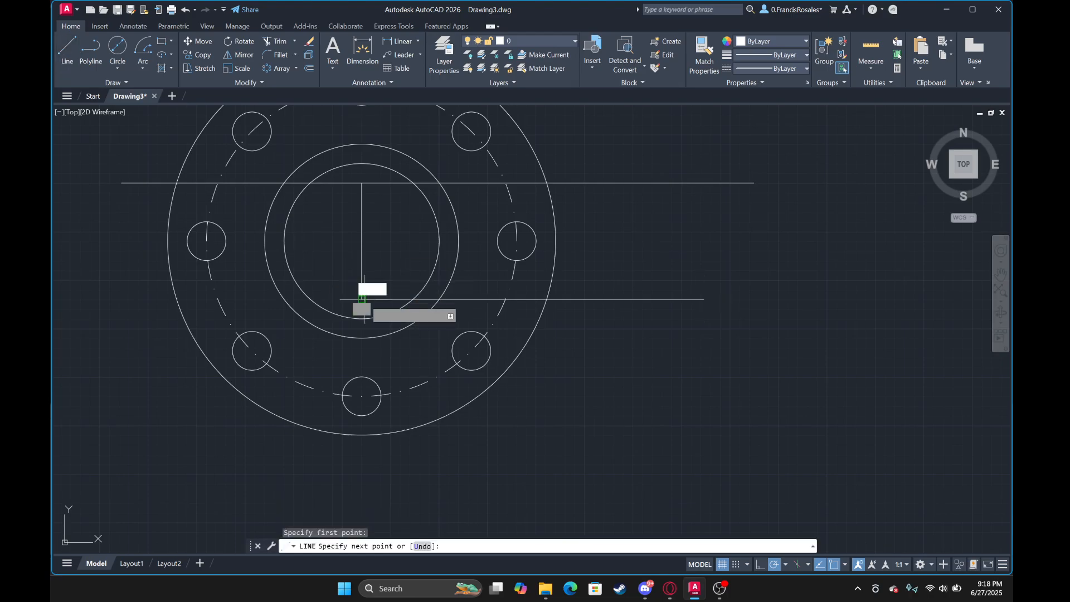
{"action": "left_click", "coordinate": [136, 299]}
{"action": "key", "text": "Escape"}
Trim away the innermost circle's arc above the upper horizontal line and the vertical line between the horizontals.
{"action": "scroll", "coordinate": [318, 234], "scroll_direction": "up", "scroll_amount": 5}
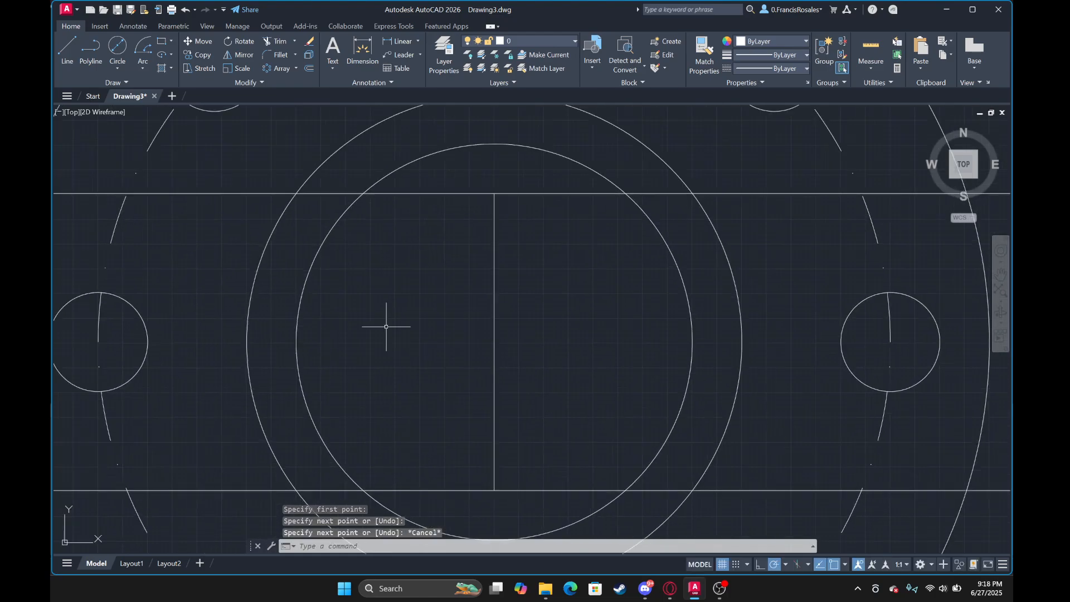
{"action": "left_click", "coordinate": [282, 42]}
{"action": "left_click_drag", "start_coordinate": [539, 146], "coordinate": [529, 152]}
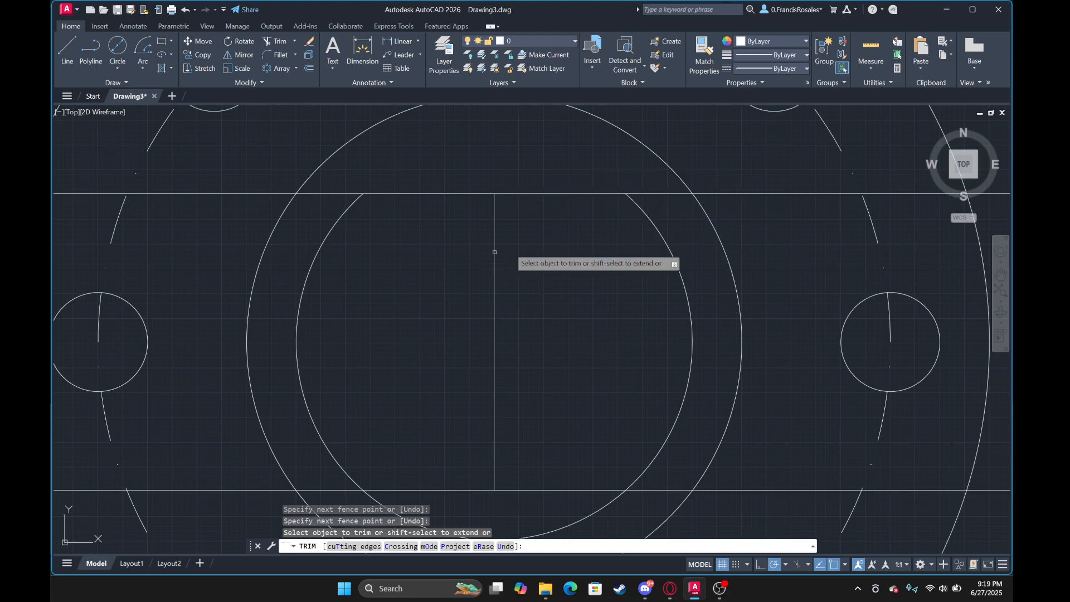
{"action": "mouse_move", "coordinate": [471, 259]}
{"action": "left_mouse_down"}
{"action": "mouse_move", "coordinate": [517, 260]}
{"action": "mouse_move", "coordinate": [520, 382]}
{"action": "mouse_move", "coordinate": [489, 377]}
{"action": "left_mouse_up"}
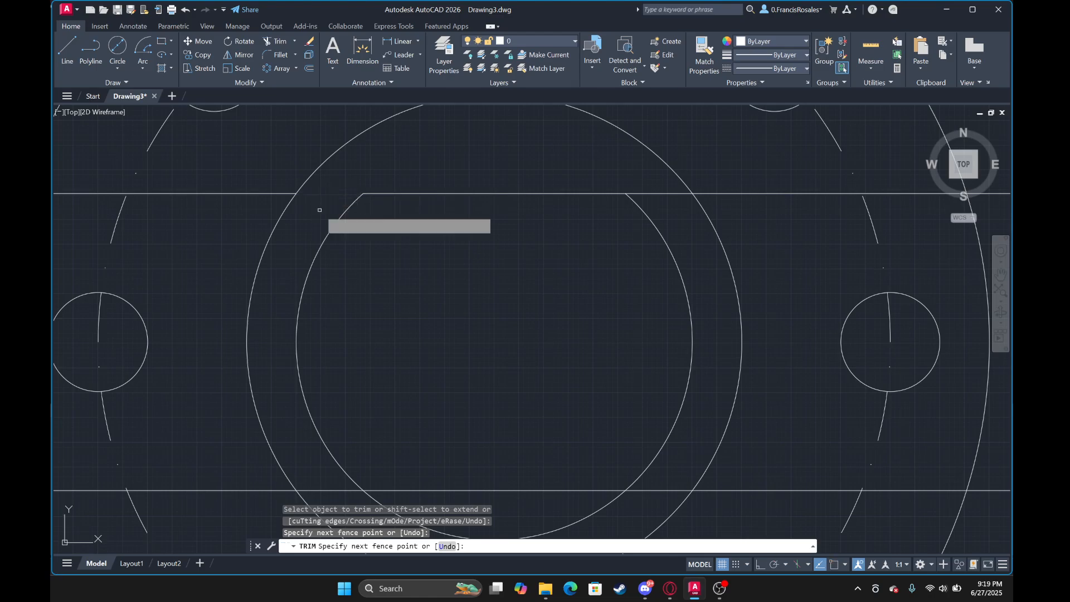
Trim the innermost circle's arc below the lower horizontal line and the line pieces between the two inner circles.
{"action": "scroll", "coordinate": [320, 210], "scroll_direction": "down", "scroll_amount": 3}
{"action": "scroll", "coordinate": [348, 263], "scroll_direction": "up", "scroll_amount": 3}
{"action": "mouse_move", "coordinate": [290, 310]}
{"action": "left_mouse_down"}
{"action": "mouse_move", "coordinate": [394, 354]}
{"action": "mouse_move", "coordinate": [370, 363]}
{"action": "mouse_move", "coordinate": [441, 353]}
{"action": "left_mouse_up"}
{"action": "left_click_drag", "start_coordinate": [645, 311], "coordinate": [620, 341]}
{"action": "scroll", "coordinate": [620, 340], "scroll_direction": "down", "scroll_amount": 1}
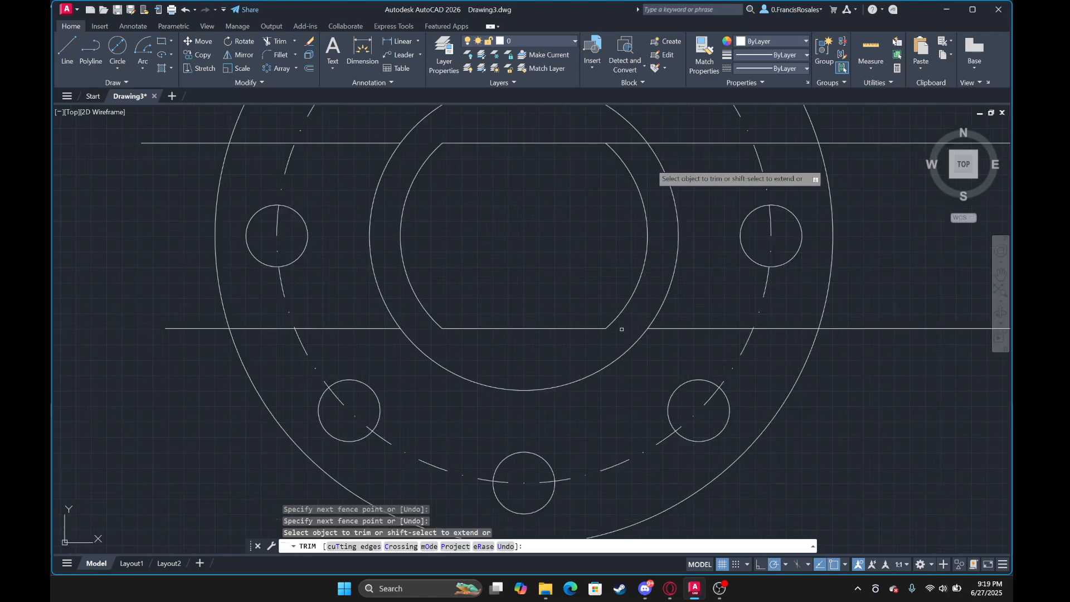
Trim away the remaining pieces of both horizontal lines on the right side, out to beyond the outer circle.
{"action": "scroll", "coordinate": [611, 138], "scroll_direction": "up", "scroll_amount": 1}
{"action": "left_click_drag", "start_coordinate": [620, 142], "coordinate": [665, 172]}
{"action": "mouse_move", "coordinate": [743, 130]}
{"action": "left_mouse_down"}
{"action": "mouse_move", "coordinate": [759, 166]}
{"action": "mouse_move", "coordinate": [850, 135]}
{"action": "mouse_move", "coordinate": [752, 184]}
{"action": "left_mouse_up"}
{"action": "mouse_move", "coordinate": [745, 441]}
{"action": "left_mouse_down"}
{"action": "mouse_move", "coordinate": [743, 462]}
{"action": "mouse_move", "coordinate": [759, 414]}
{"action": "mouse_move", "coordinate": [842, 423]}
{"action": "mouse_move", "coordinate": [890, 467]}
{"action": "mouse_move", "coordinate": [891, 135]}
{"action": "mouse_move", "coordinate": [894, 145]}
{"action": "left_mouse_up"}
{"action": "middle_click_drag", "start_coordinate": [907, 166], "coordinate": [836, 163]}
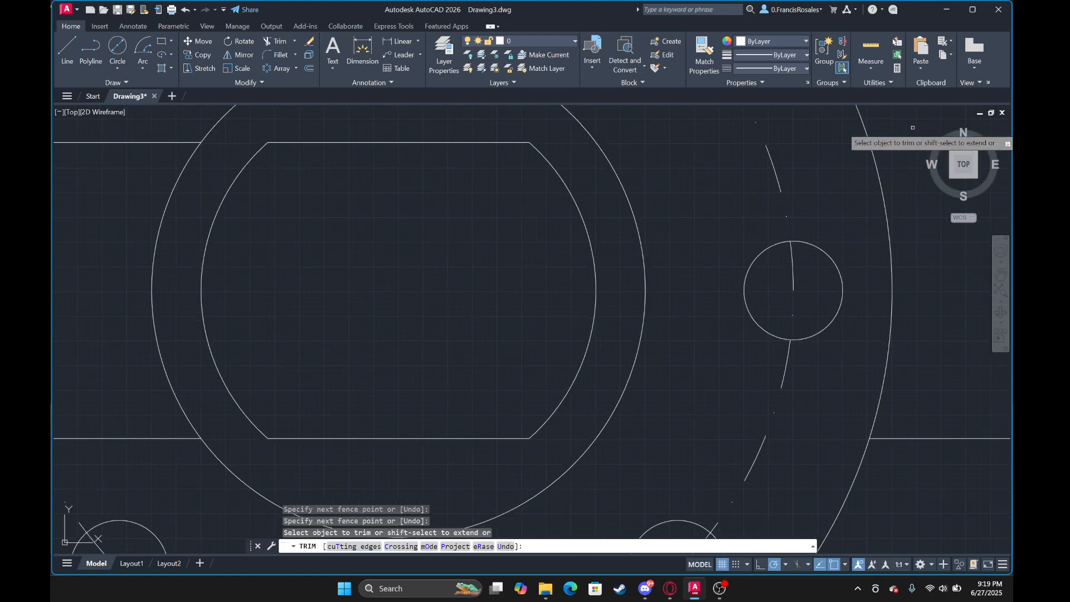
{"action": "left_click_drag", "start_coordinate": [916, 127], "coordinate": [939, 321]}
{"action": "left_click_drag", "start_coordinate": [917, 438], "coordinate": [915, 455]}
{"action": "scroll", "coordinate": [913, 452], "scroll_direction": "down", "scroll_amount": 1}
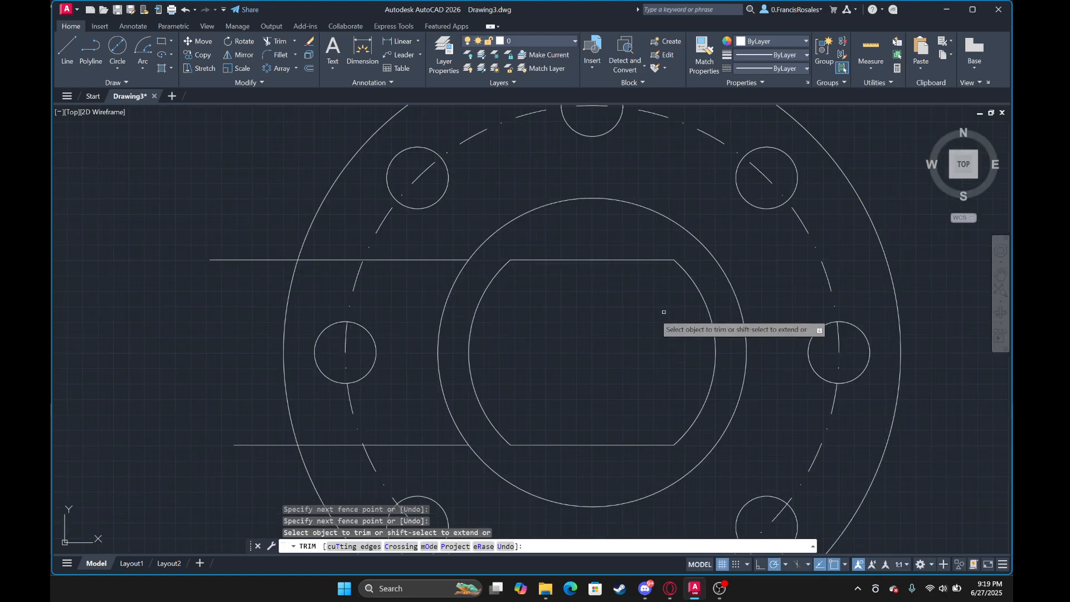
Trim the upper horizontal line on the left side between the second-smallest circle and the dash-dot circle.
{"action": "scroll", "coordinate": [435, 279], "scroll_direction": "up", "scroll_amount": 1}
{"action": "left_click_drag", "start_coordinate": [403, 233], "coordinate": [378, 287]}
{"action": "left_click", "coordinate": [378, 285]}
{"action": "middle_click_drag", "start_coordinate": [378, 275], "coordinate": [420, 73]}
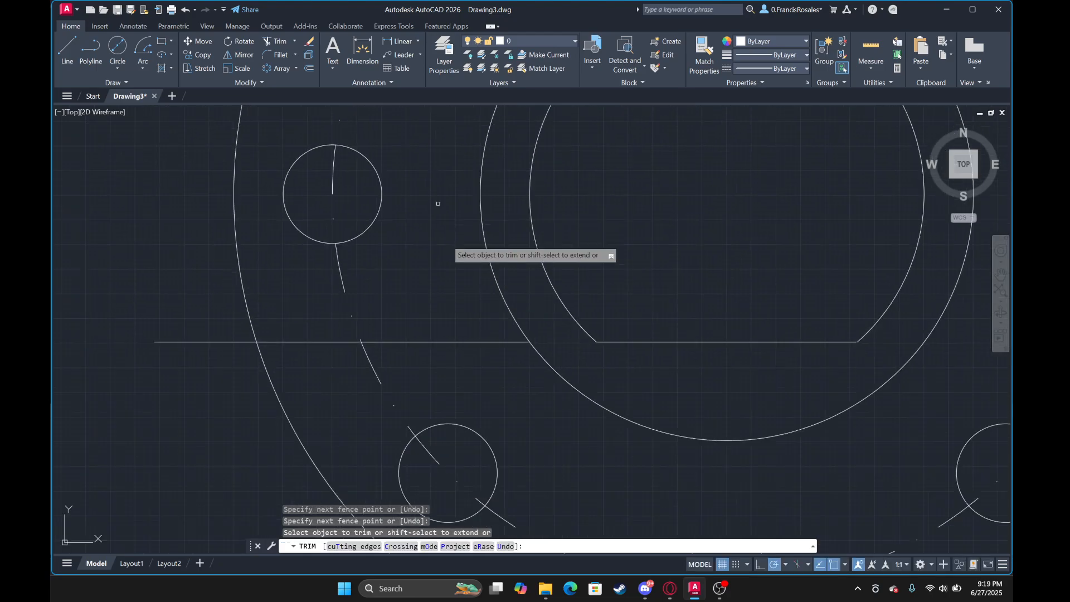
Trim away the lower horizontal line on the left side from the second-smallest circle to beyond the outer circle.
{"action": "left_click", "coordinate": [445, 328]}
{"action": "left_click", "coordinate": [454, 346]}
{"action": "key", "text": "Return"}
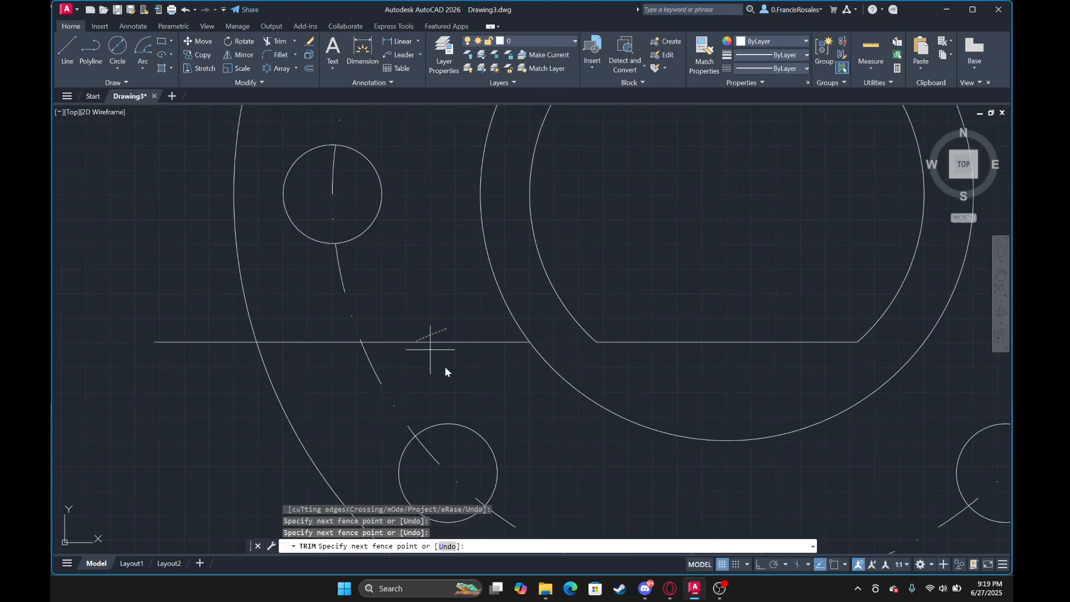
{"action": "left_click", "coordinate": [285, 332]}
{"action": "left_click", "coordinate": [308, 382]}
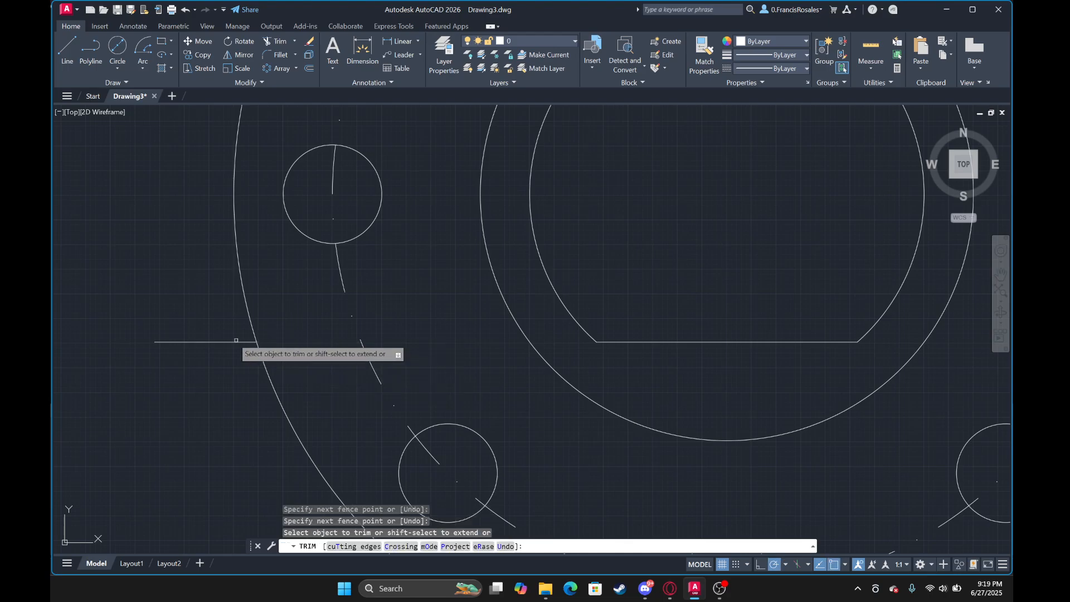
{"action": "left_click", "coordinate": [191, 332]}
{"action": "left_click", "coordinate": [183, 376]}
Trim away the rest of the upper horizontal line on the left side, inside and outside the outer circle.
{"action": "middle_click_drag", "start_coordinate": [183, 372], "coordinate": [264, 556]}
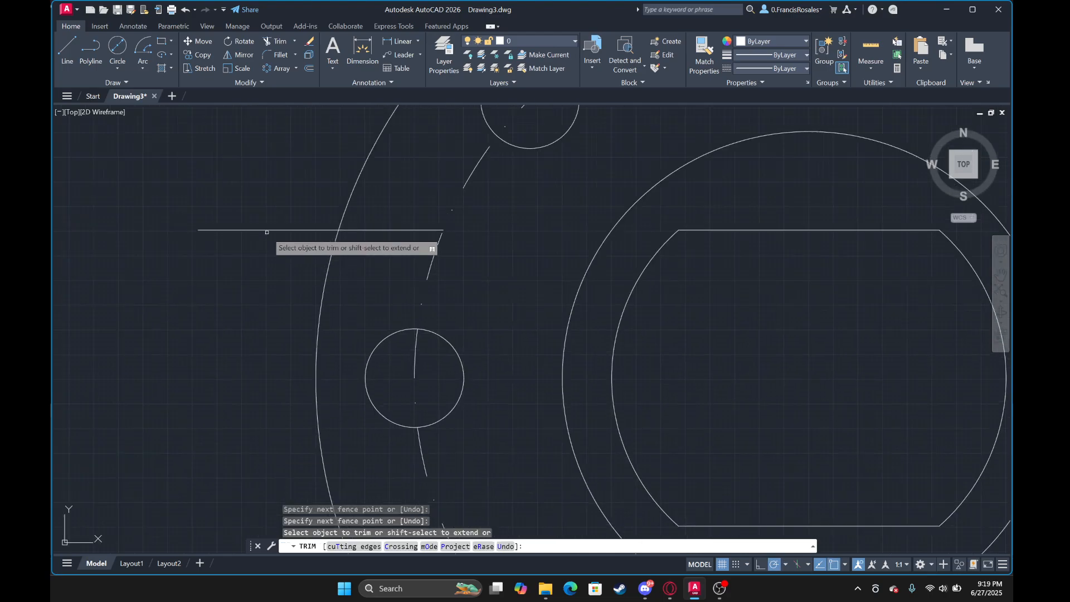
{"action": "left_click", "coordinate": [258, 239]}
{"action": "left_click", "coordinate": [343, 222]}
{"action": "left_click", "coordinate": [394, 212]}
{"action": "left_click", "coordinate": [381, 254]}
{"action": "scroll", "coordinate": [380, 257], "scroll_direction": "down", "scroll_amount": 2}
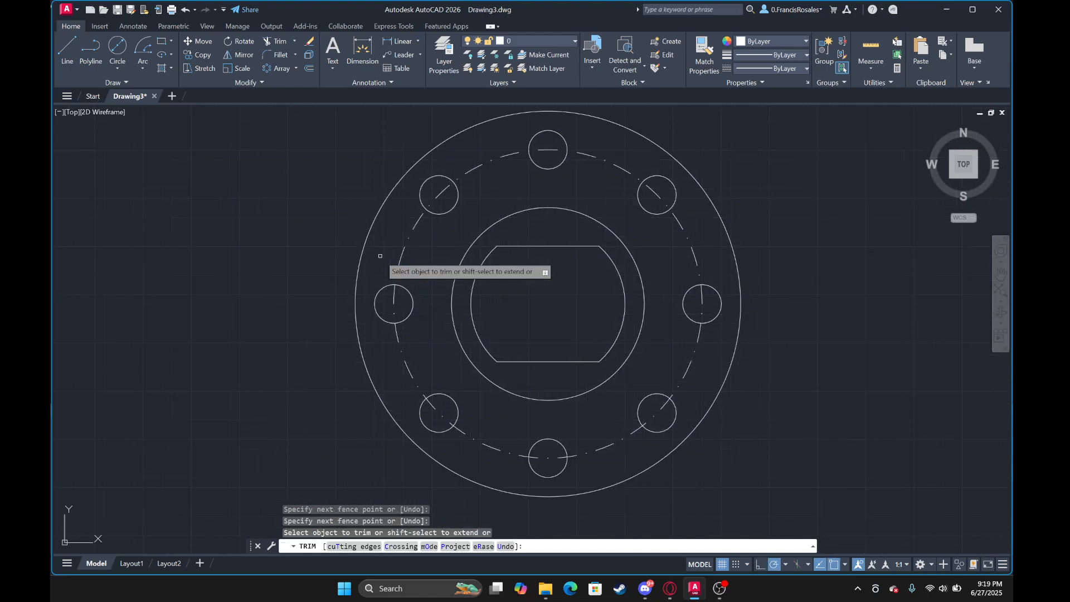
{"action": "key", "text": "Escape"}
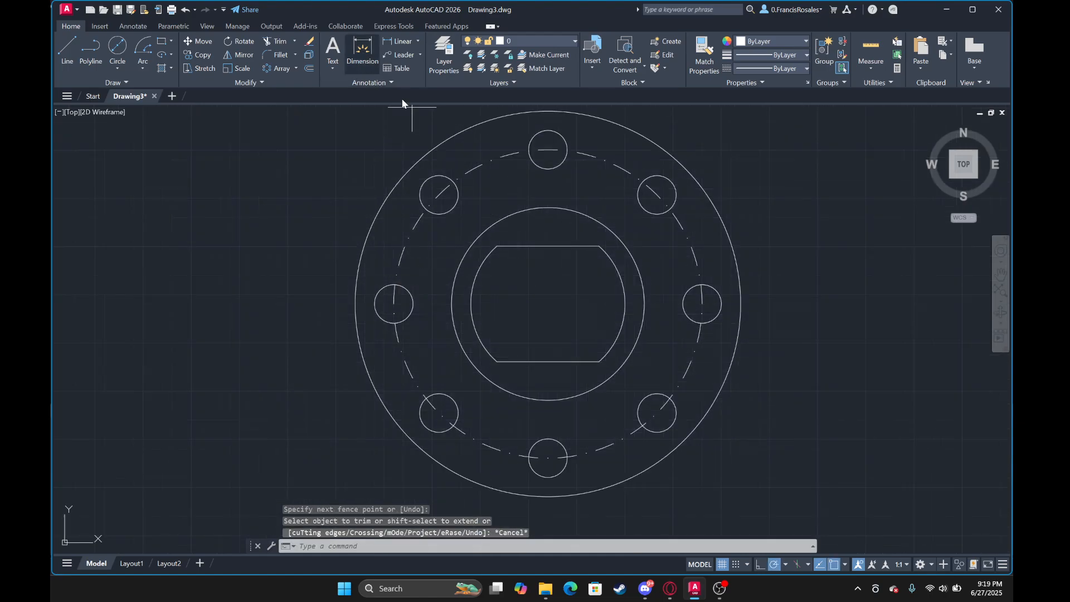
Dimension the outer circle's diameter, placing the dimension outside the circle at its upper left.
{"action": "left_click", "coordinate": [362, 54]}
{"action": "scroll", "coordinate": [526, 194], "scroll_direction": "up", "scroll_amount": 2}
{"action": "mouse_move", "coordinate": [488, 174]}
{"action": "middle_mouse_down"}
{"action": "mouse_move", "coordinate": [494, 280]}
{"action": "mouse_move", "coordinate": [465, 263]}
{"action": "middle_mouse_up"}
{"action": "scroll", "coordinate": [372, 210], "scroll_direction": "up", "scroll_amount": 2}
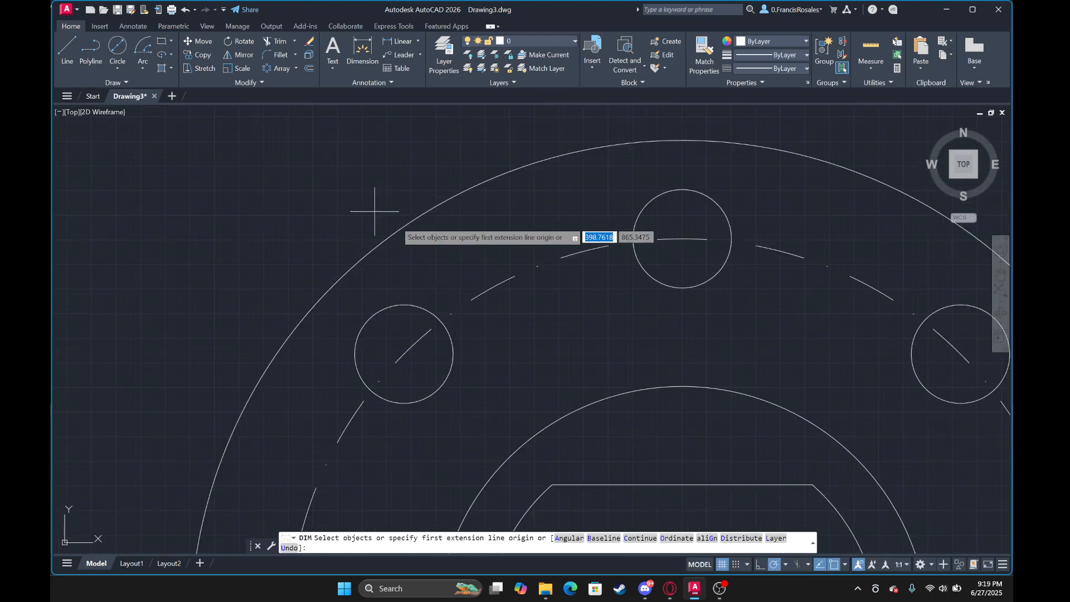
{"action": "left_click", "coordinate": [401, 229]}
{"action": "left_click", "coordinate": [359, 216]}
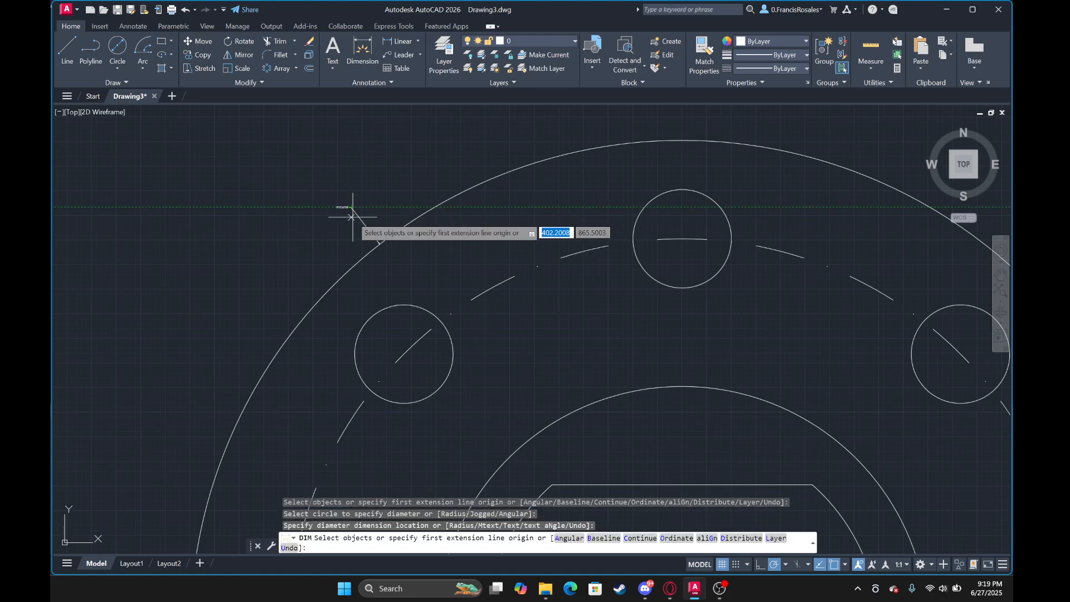
Modify the Standard dimension style, setting its text height to 5.
{"action": "key", "text": "Return"}
{"action": "scroll", "coordinate": [353, 215], "scroll_direction": "up", "scroll_amount": 8}
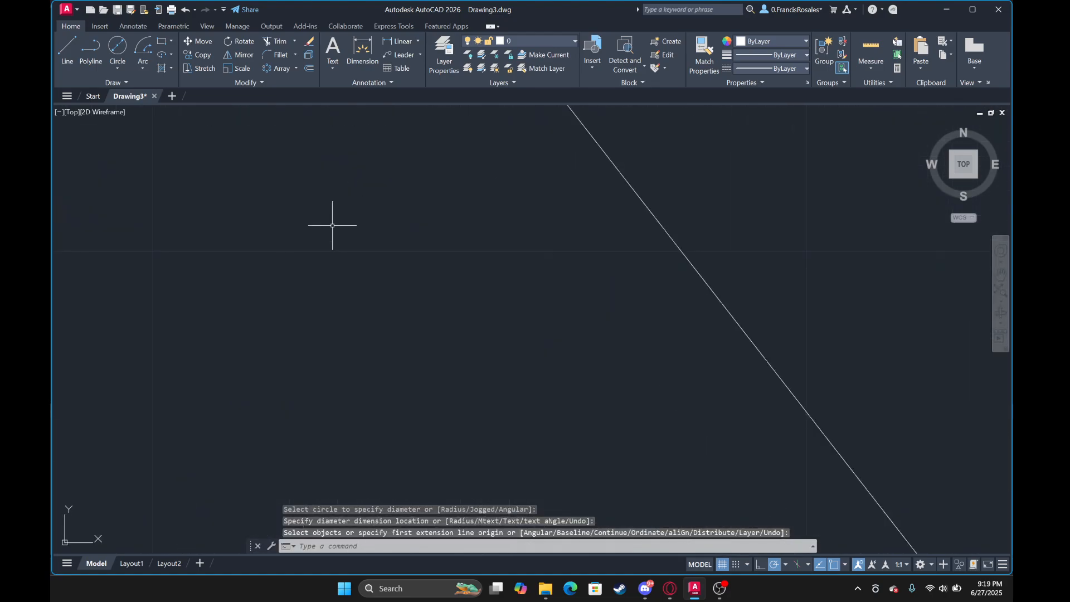
{"action": "scroll", "coordinate": [332, 226], "scroll_direction": "down", "scroll_amount": 10}
{"action": "scroll", "coordinate": [332, 224], "scroll_direction": "up", "scroll_amount": 3}
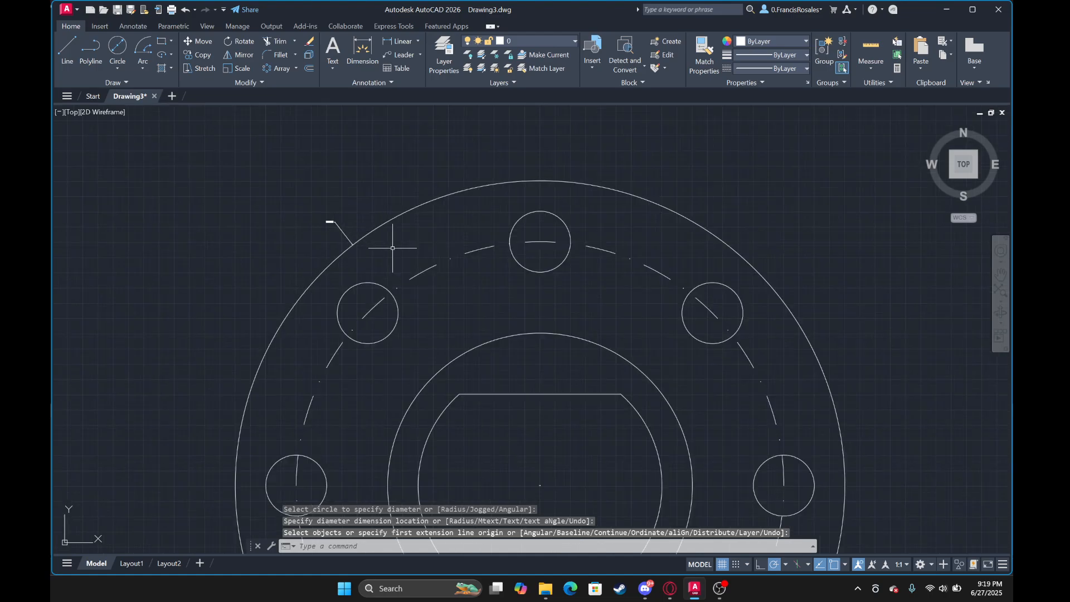
{"action": "scroll", "coordinate": [393, 248], "scroll_direction": "down", "scroll_amount": 4}
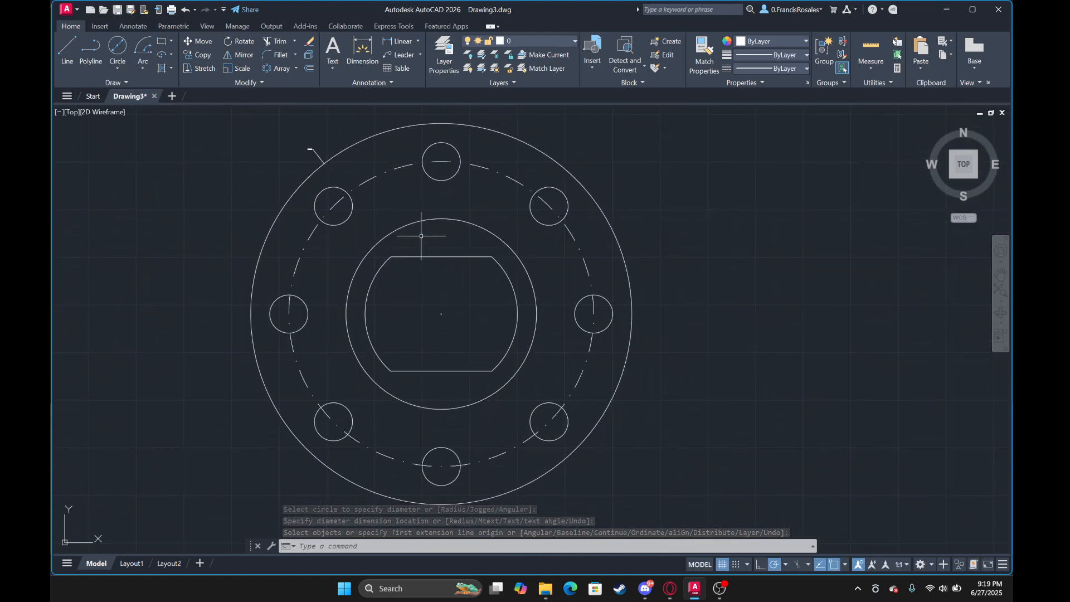
{"action": "type", "text": "DI"}
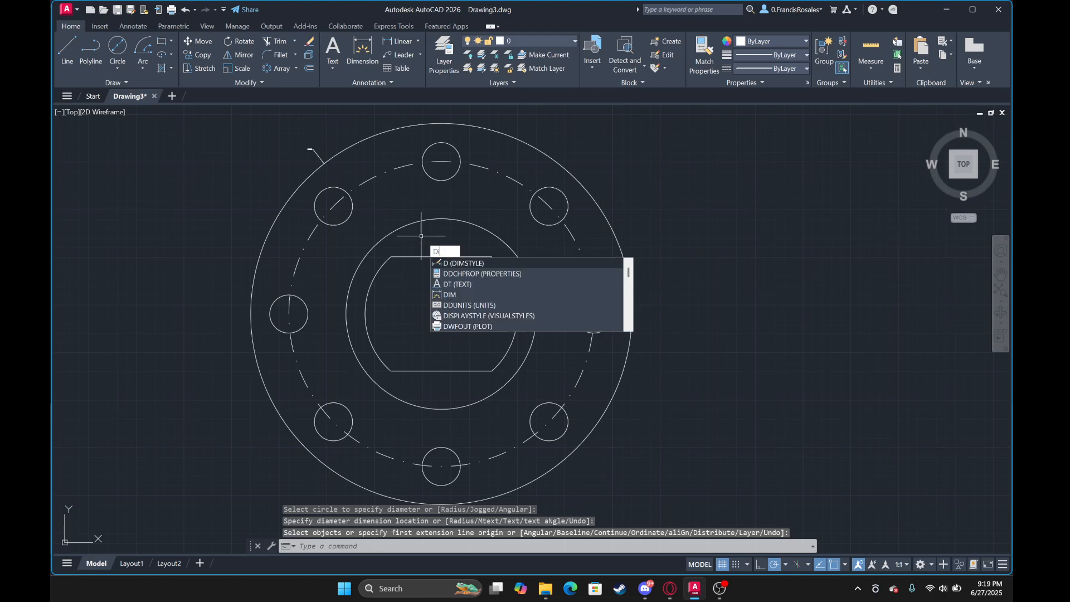
{"action": "type", "text": "MT"}
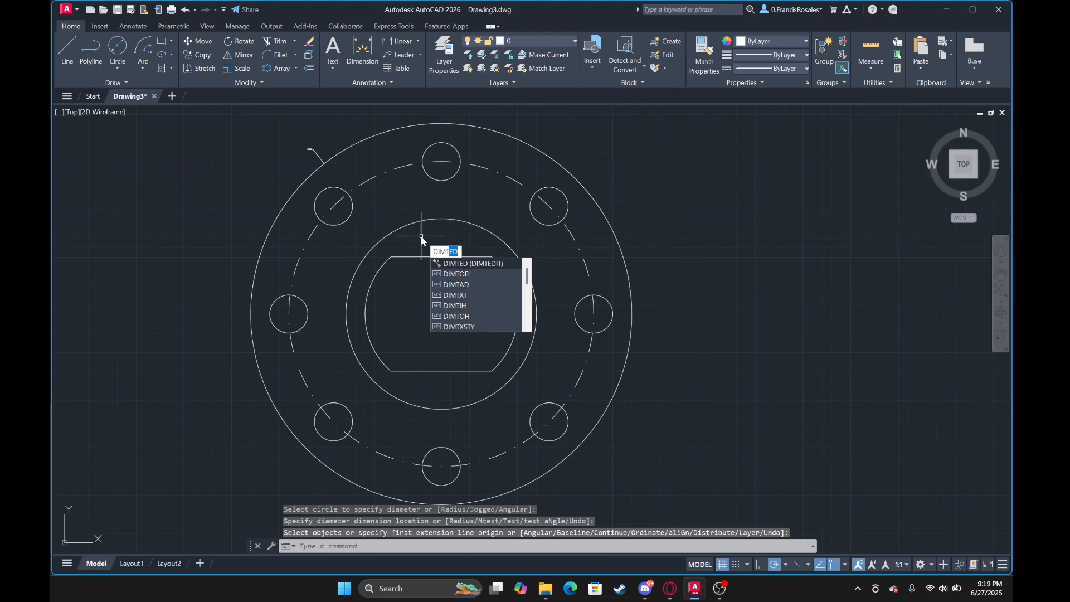
{"action": "key", "text": "BackSpace"}
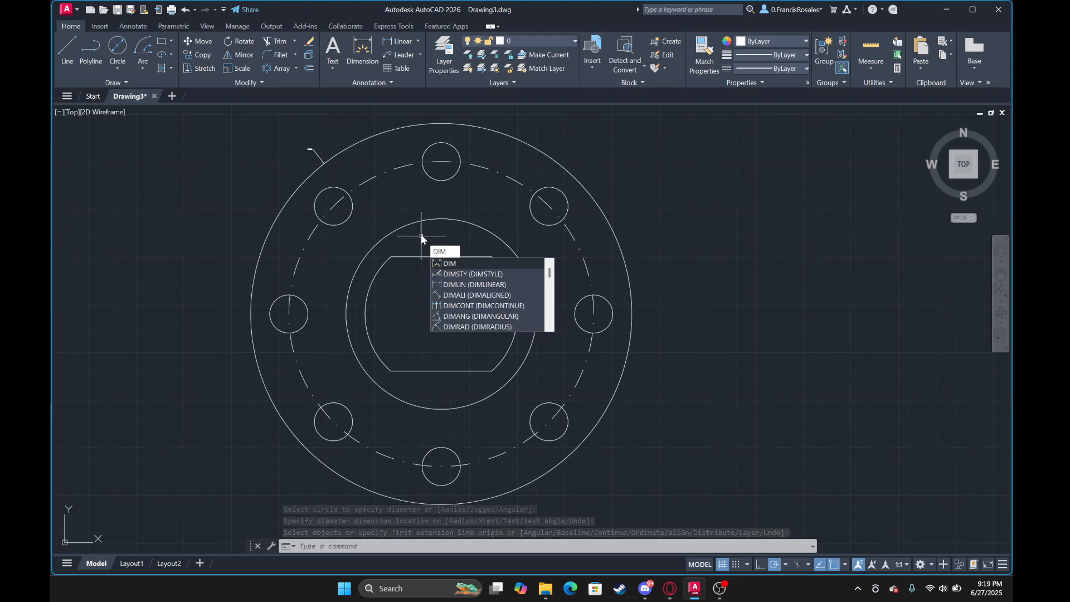
{"action": "type", "text": "STY"}
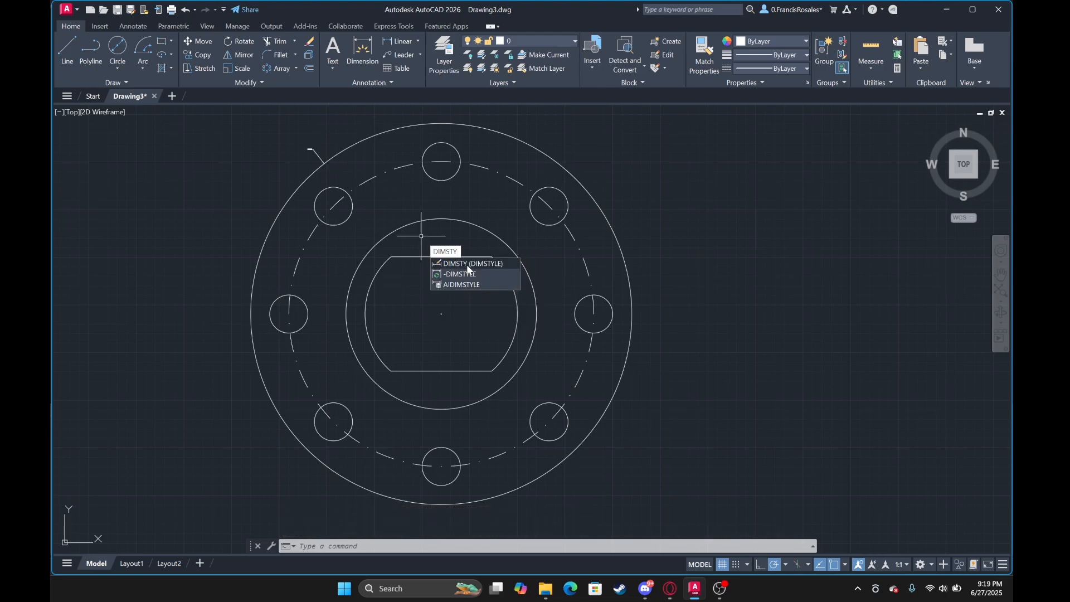
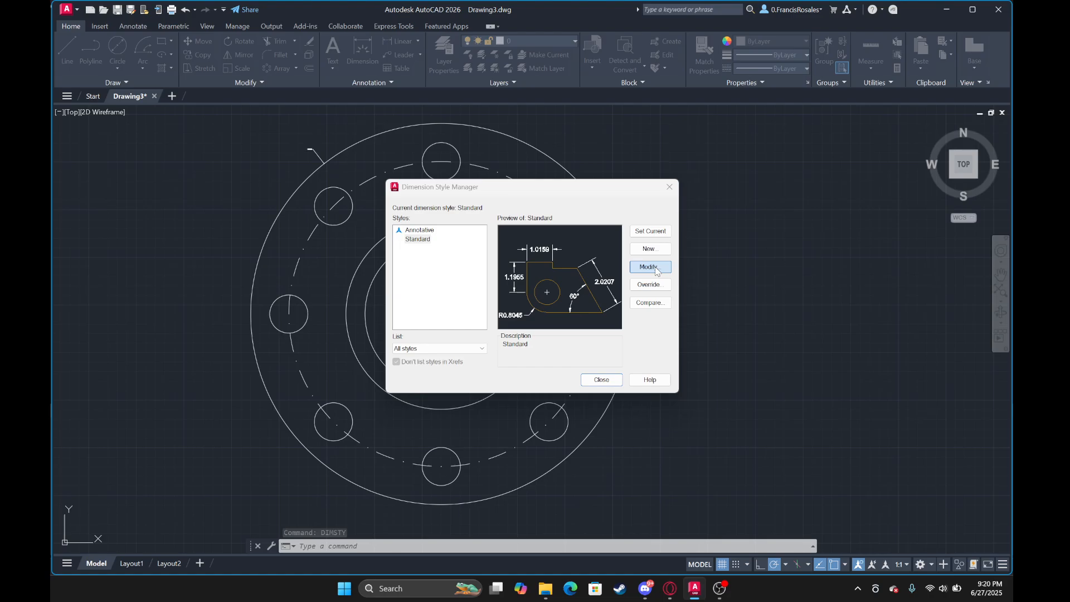
{"action": "left_click", "coordinate": [656, 270]}
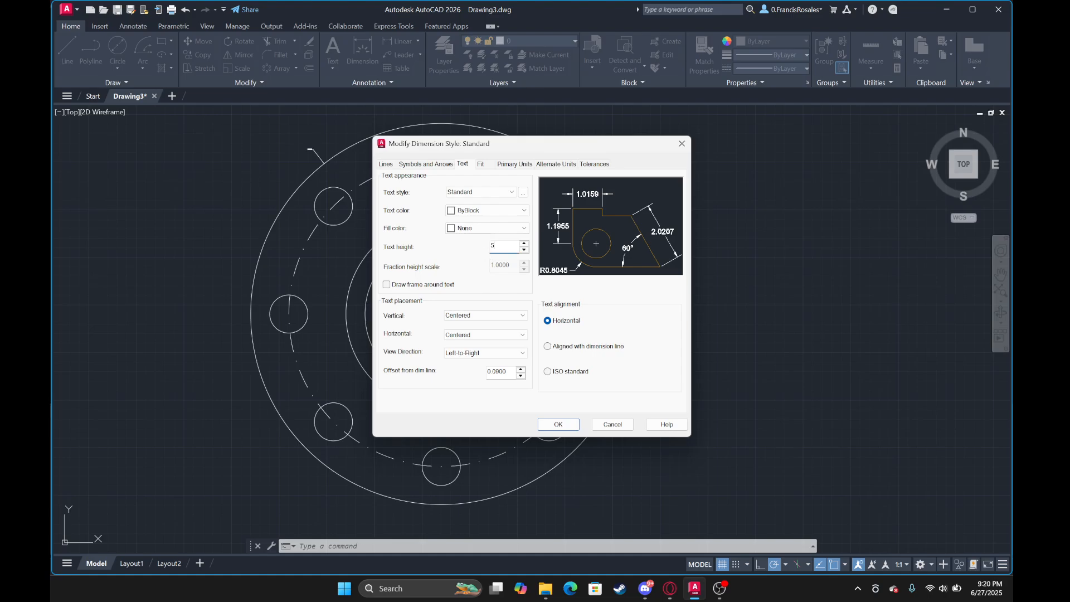
{"action": "left_click", "coordinate": [487, 255]}
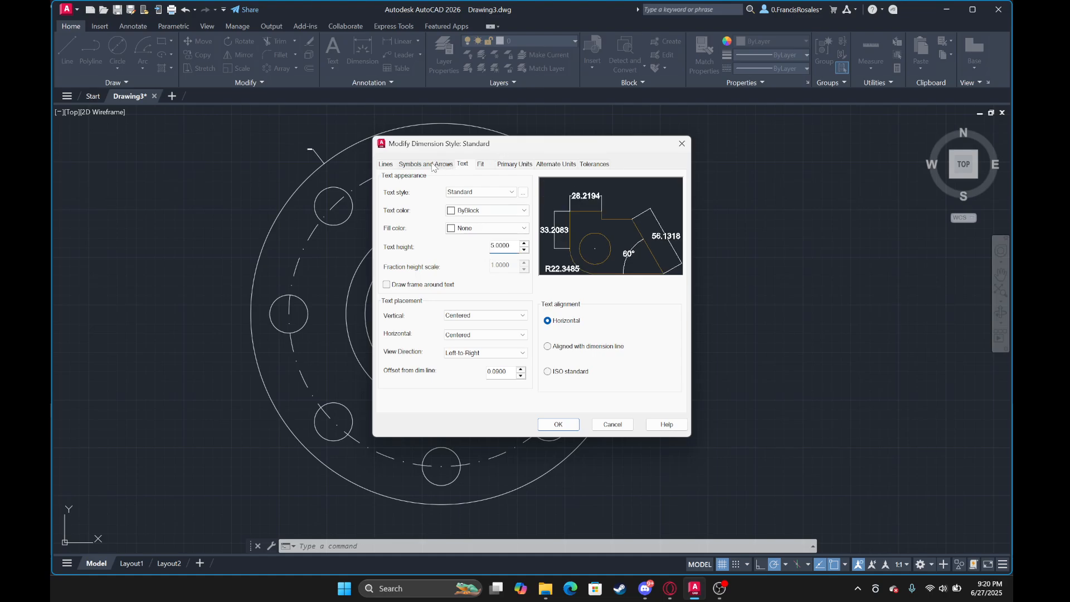
Set the text color of the Standard dimension style to Cyan.
{"action": "left_click", "coordinate": [482, 210]}
{"action": "left_click", "coordinate": [482, 210]}
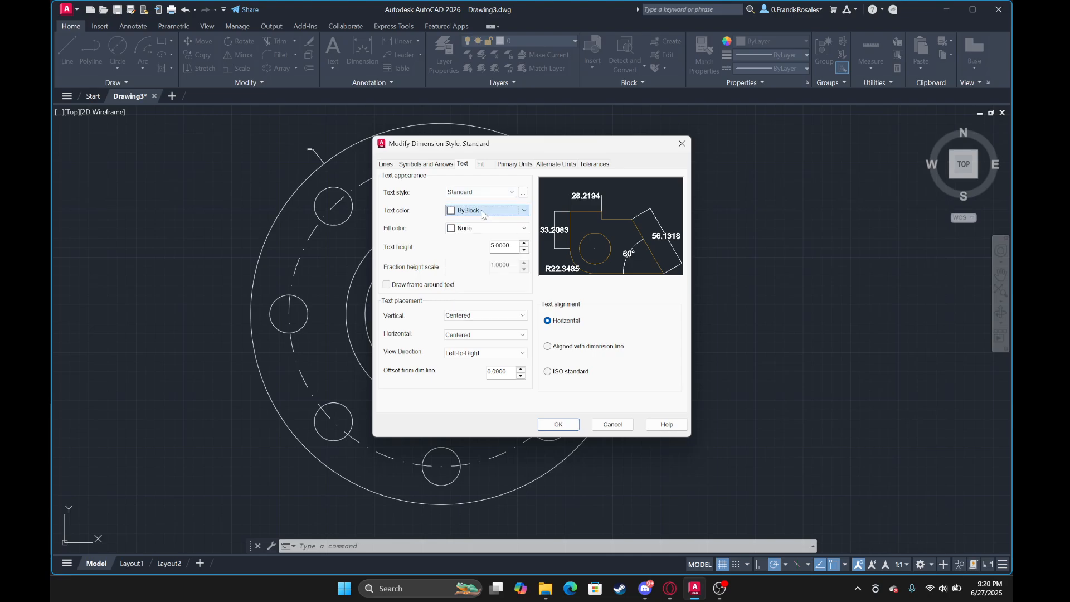
{"action": "left_click", "coordinate": [482, 210]}
{"action": "left_click", "coordinate": [482, 210]}
{"action": "left_click", "coordinate": [482, 210]}
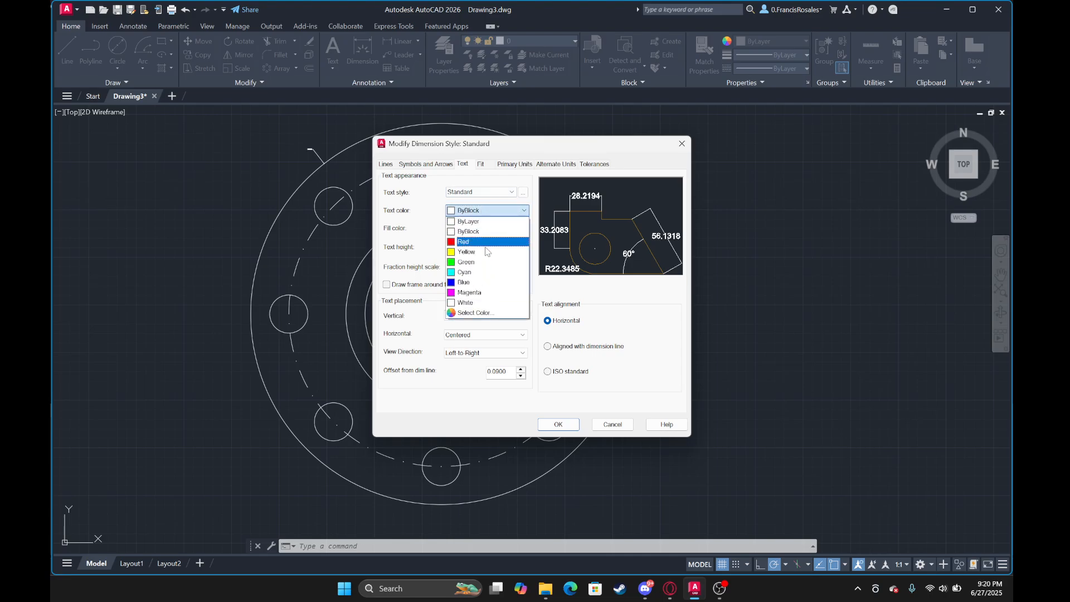
{"action": "left_click", "coordinate": [481, 273]}
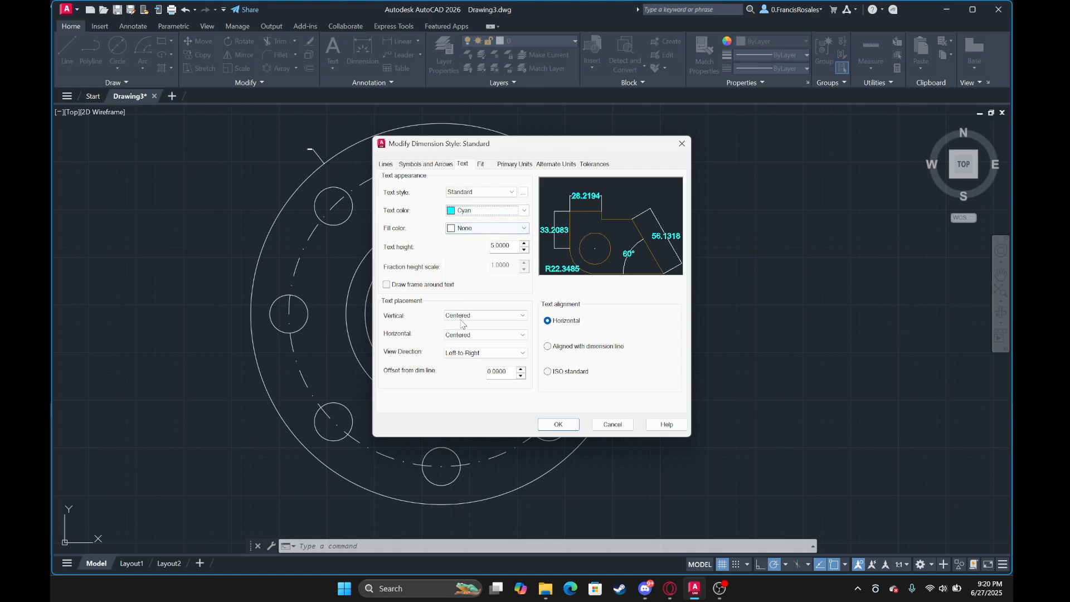
Set the dimension line and extension line colors of the Standard style to Red and accept the modified style.
{"action": "left_click", "coordinate": [436, 164]}
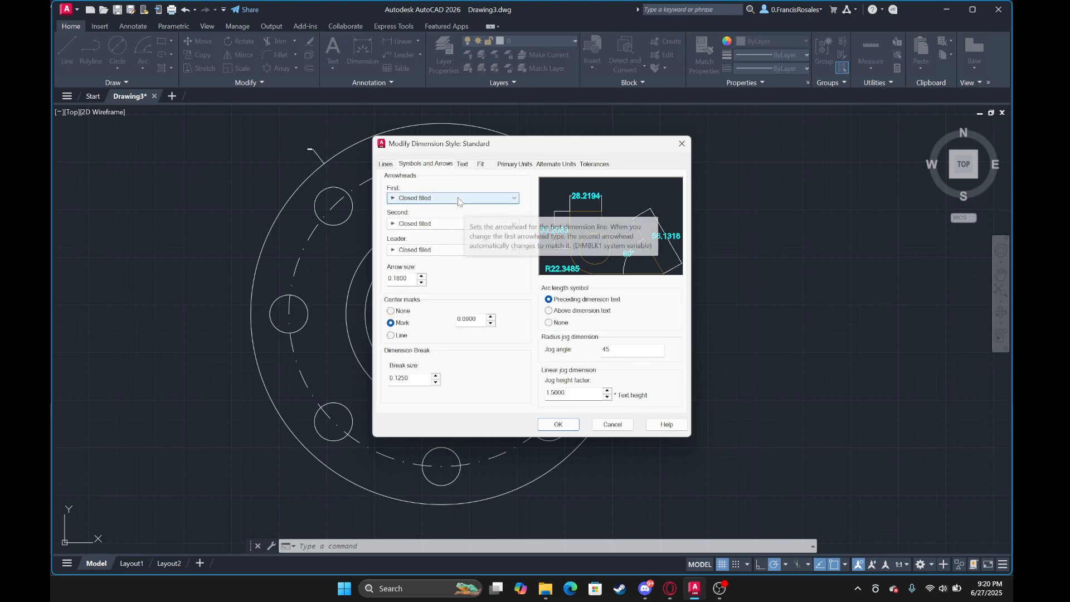
{"action": "left_click", "coordinate": [386, 164]}
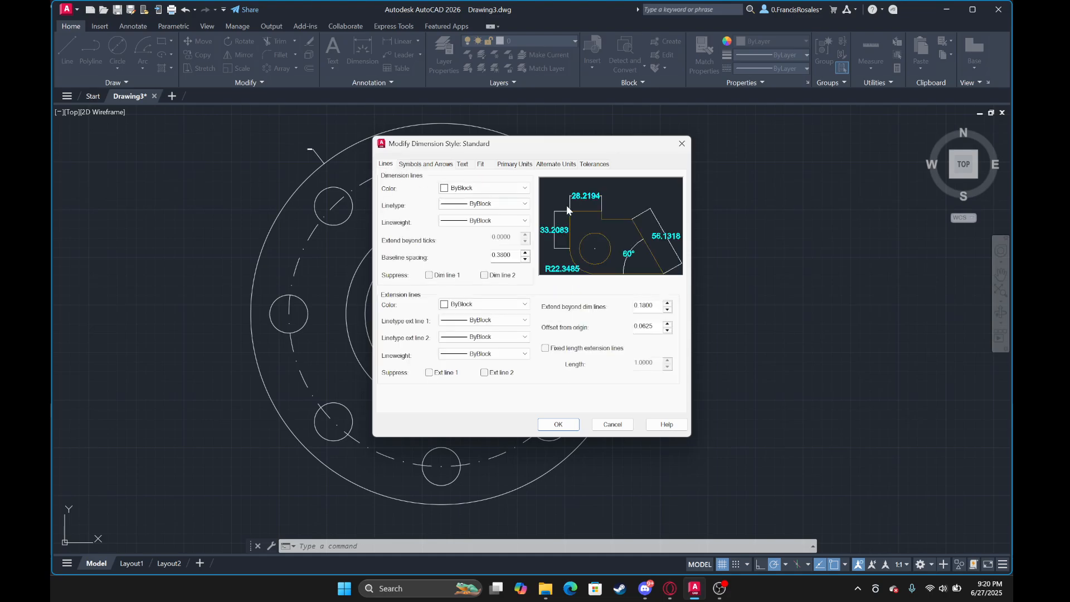
{"action": "left_click", "coordinate": [493, 188]}
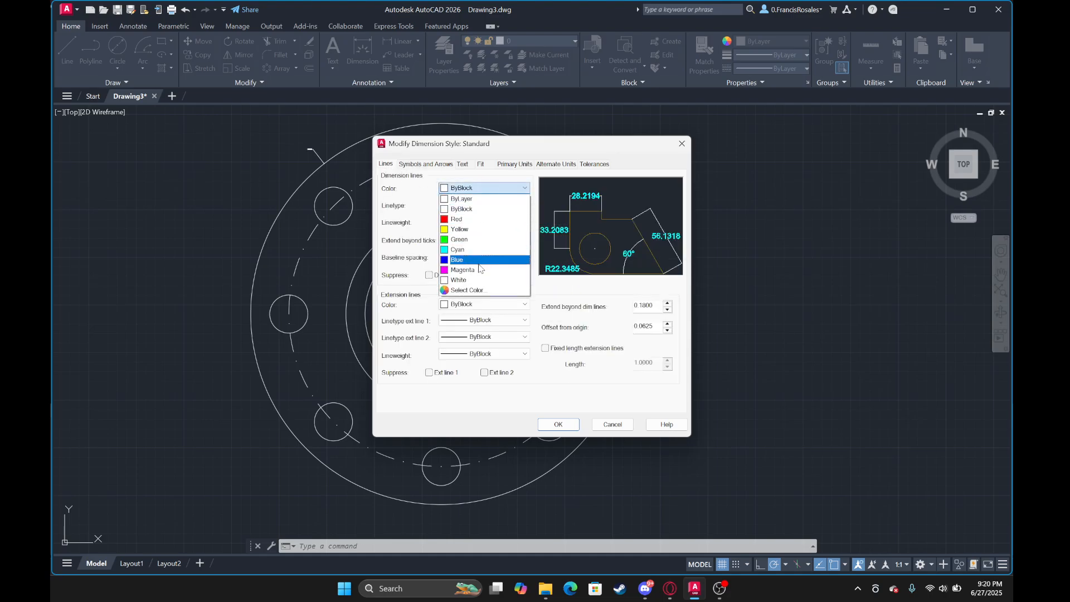
{"action": "left_click", "coordinate": [479, 219]}
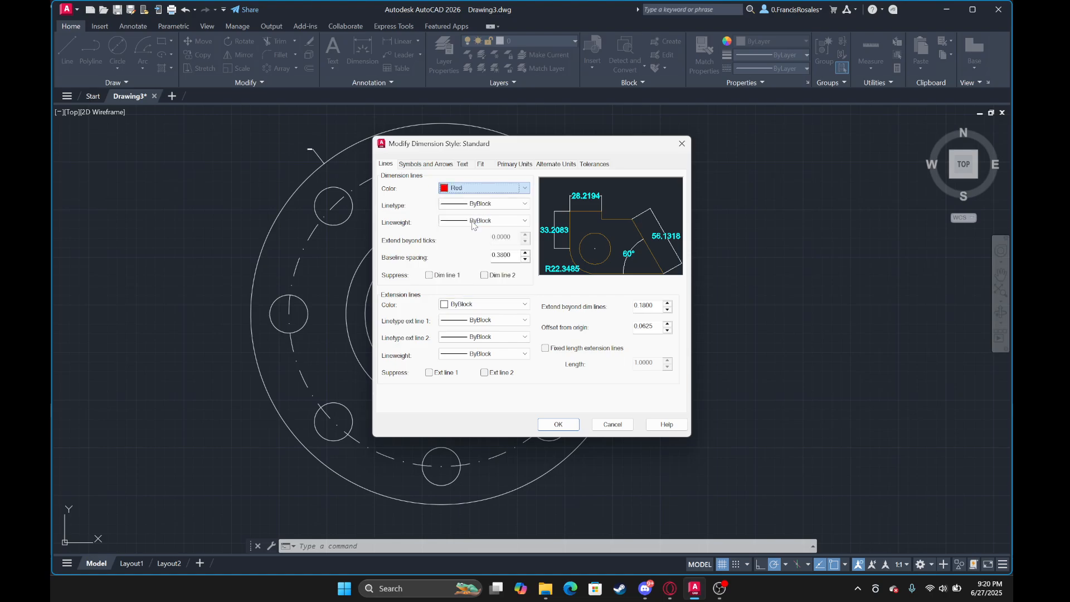
{"action": "left_click", "coordinate": [487, 311]}
{"action": "left_click", "coordinate": [483, 340]}
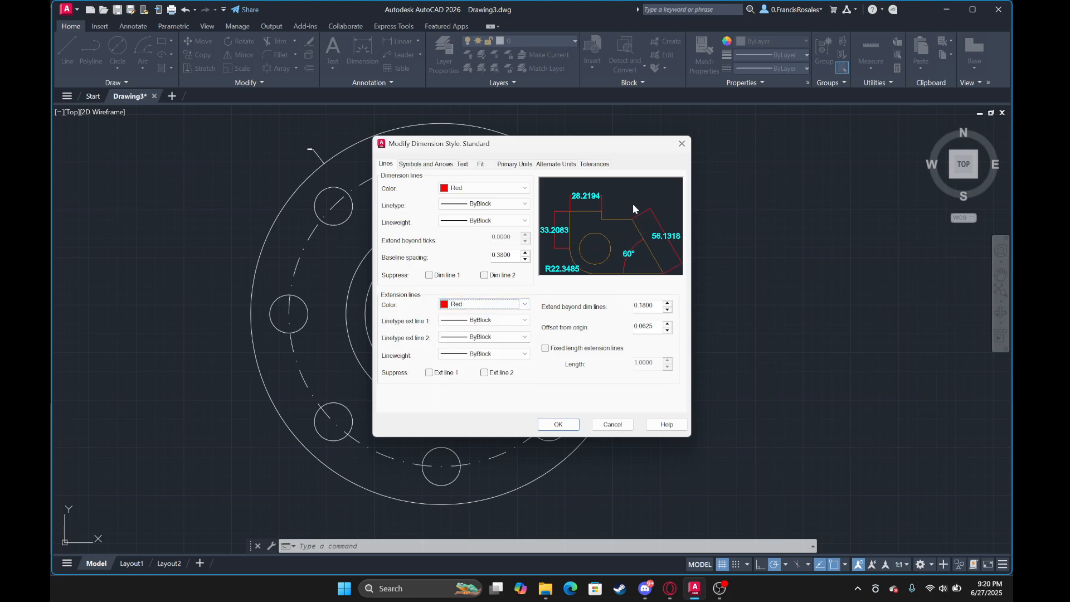
{"action": "left_click", "coordinate": [558, 425]}
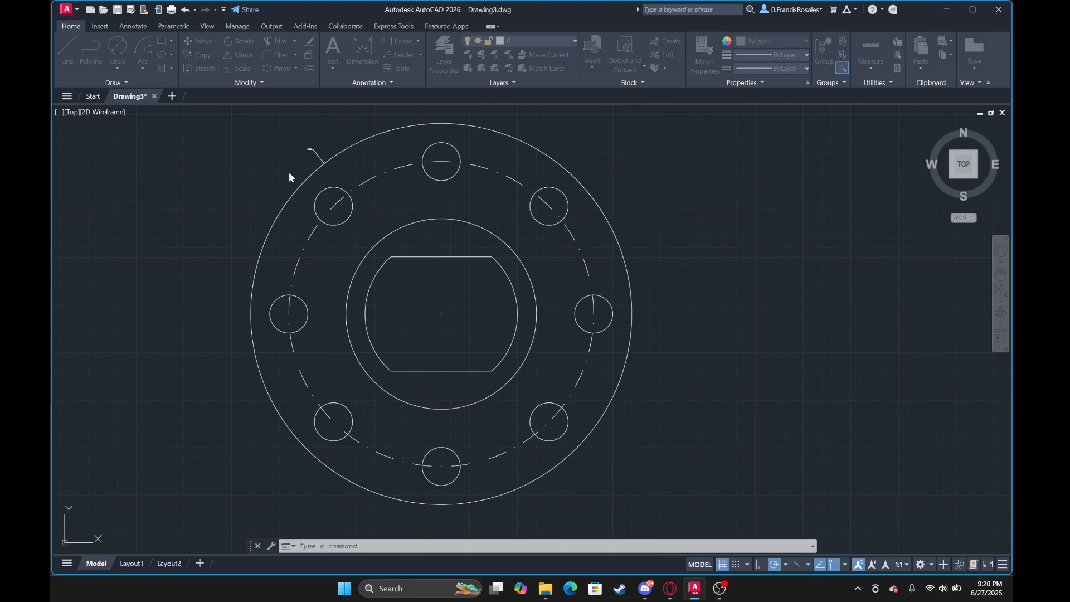
Reopen the Standard dimension style for modification from the Dimension Style Manager.
{"action": "scroll", "coordinate": [265, 193], "scroll_direction": "down", "scroll_amount": 2}
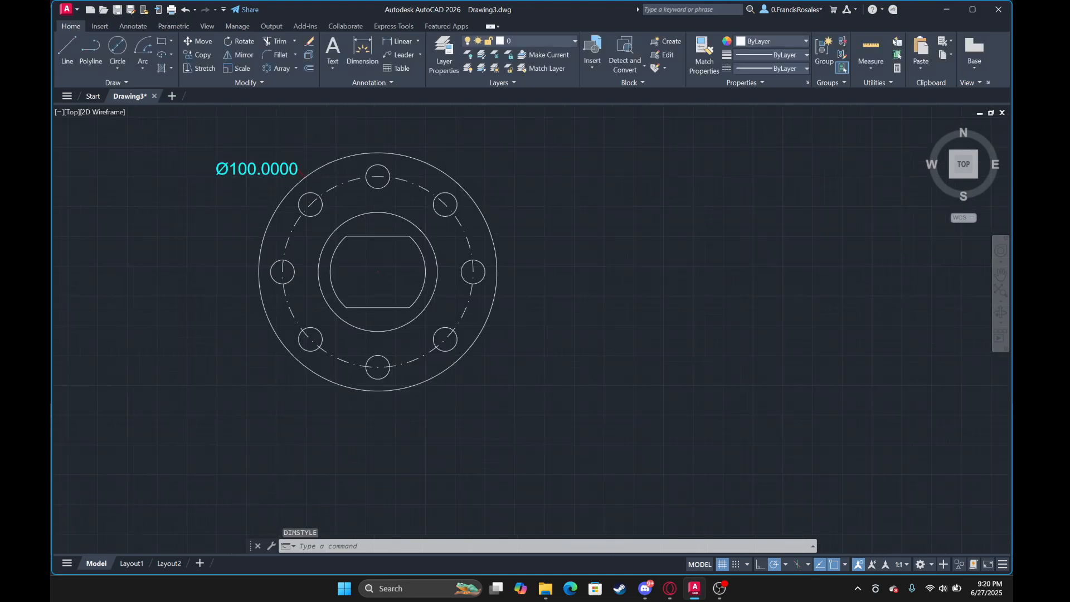
{"action": "scroll", "coordinate": [275, 206], "scroll_direction": "up", "scroll_amount": 1}
{"action": "middle_click_drag", "start_coordinate": [275, 206], "coordinate": [351, 243]}
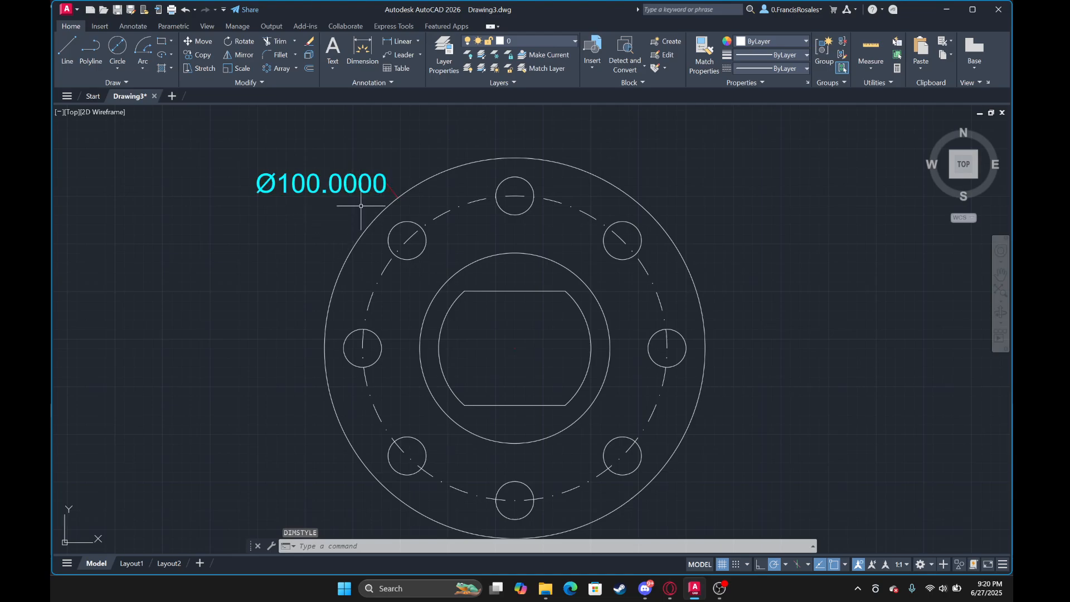
{"action": "type", "text": "d9i"}
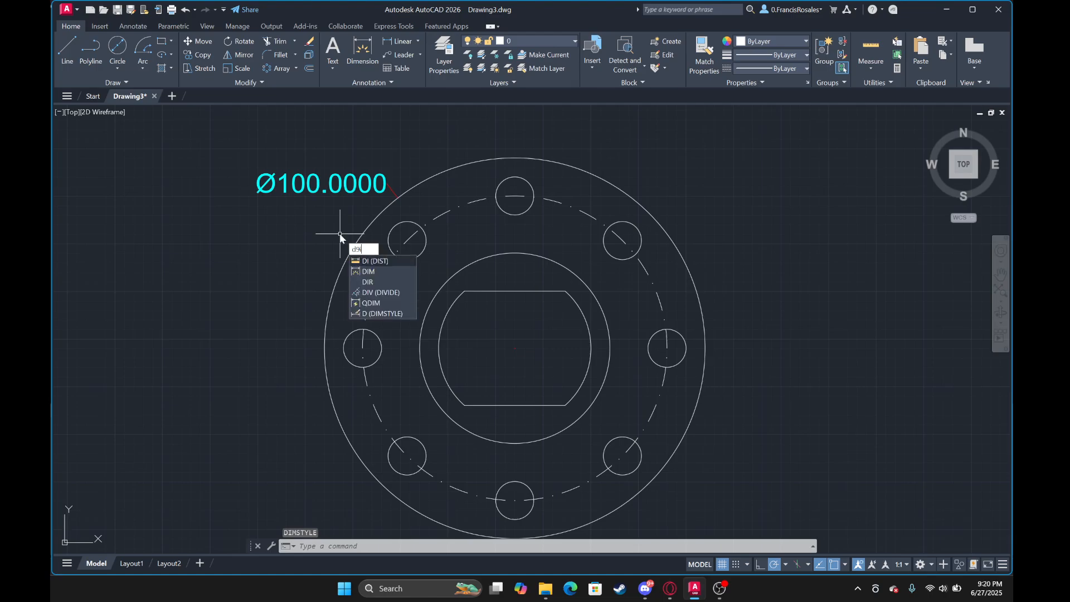
{"action": "key", "text": "BackSpace"}
{"action": "key", "text": "BackSpace"}
{"action": "type", "text": "im"}
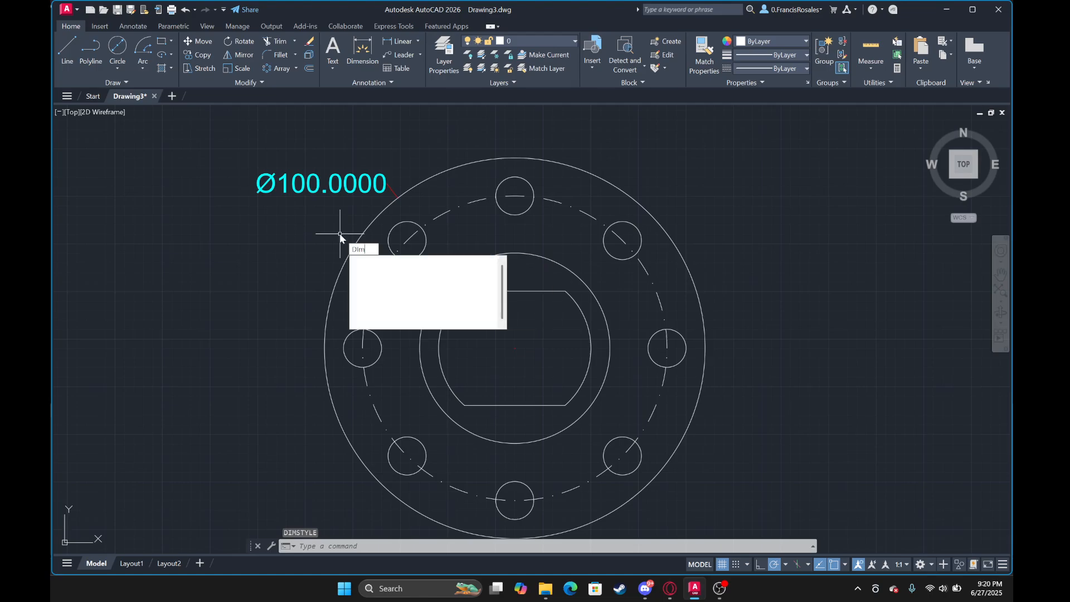
{"action": "type", "text": "sty"}
{"action": "key", "text": "Return"}
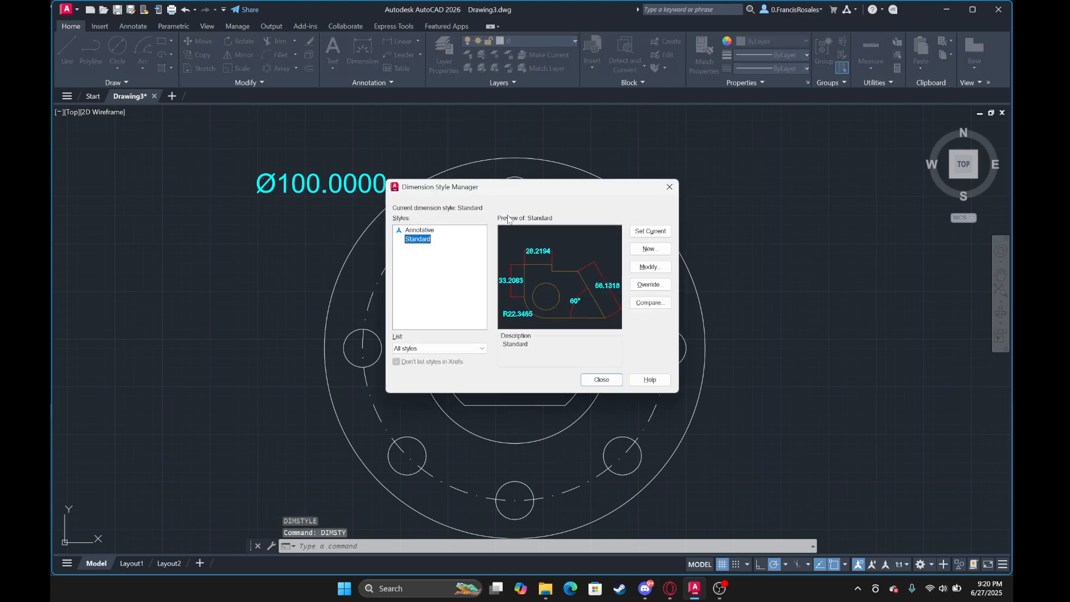
{"action": "left_click", "coordinate": [639, 265]}
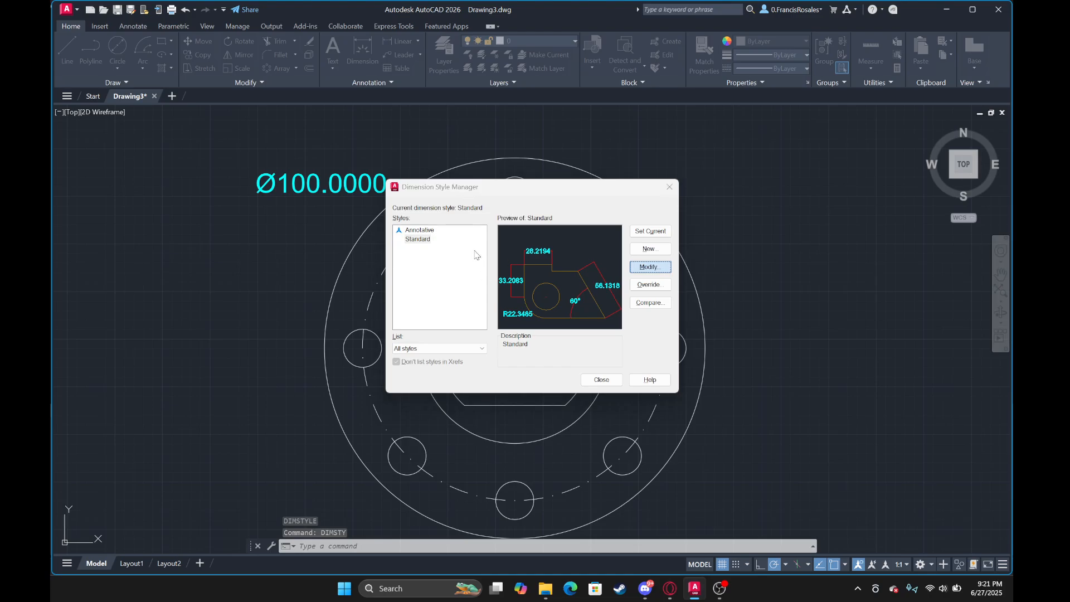
{"action": "left_click", "coordinate": [647, 269]}
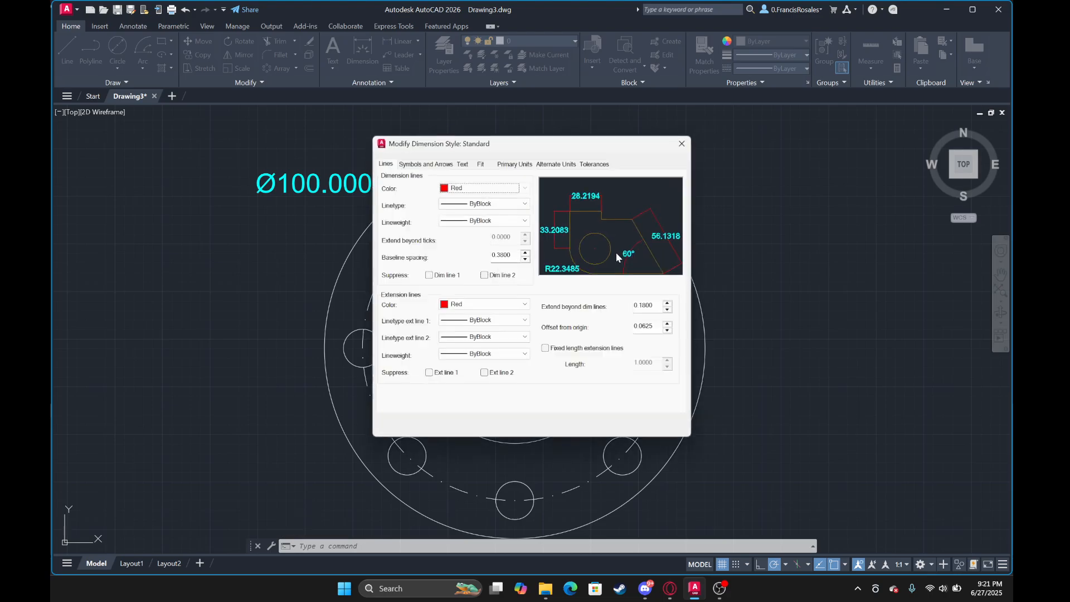
Set the linear dimension precision in the Standard style's primary units to 0.
{"action": "left_click", "coordinate": [466, 166]}
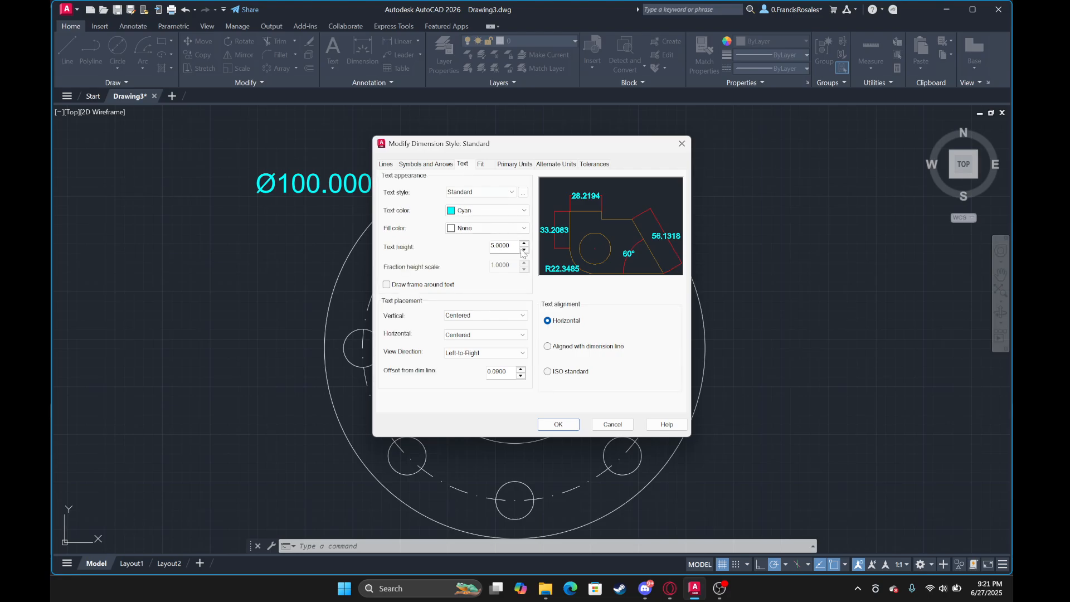
{"action": "left_click", "coordinate": [436, 165]}
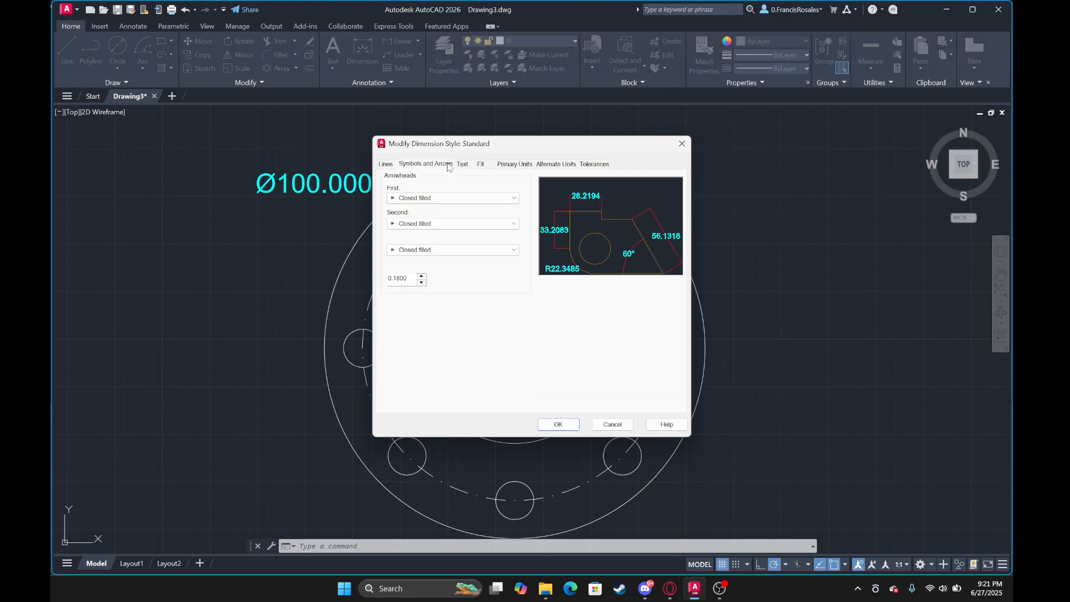
{"action": "left_click", "coordinate": [514, 164]}
{"action": "left_click", "coordinate": [479, 164]}
{"action": "left_click", "coordinate": [465, 166]}
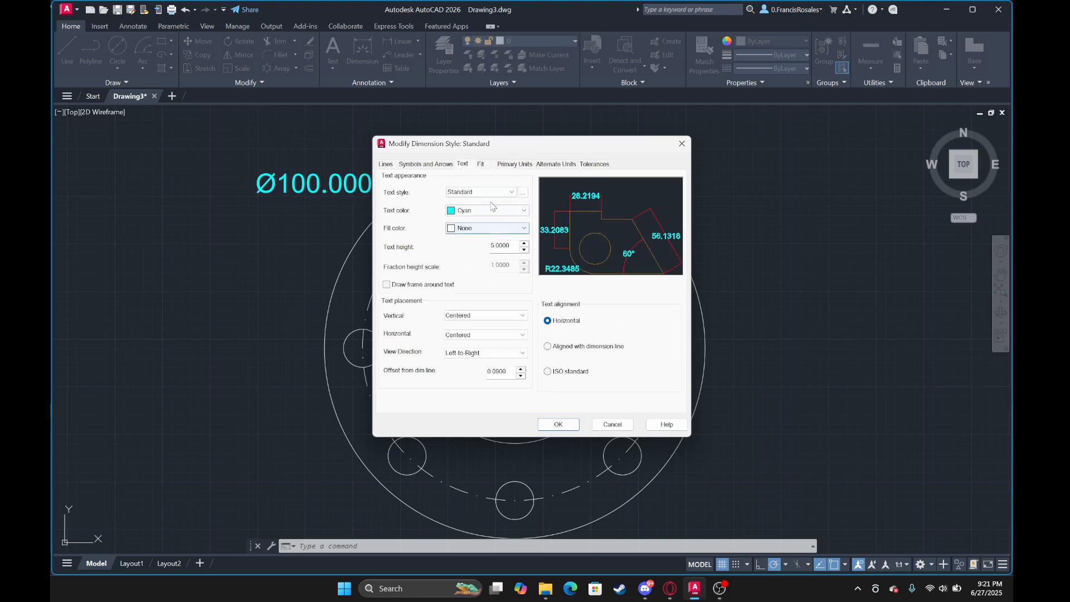
{"action": "left_click", "coordinate": [387, 164]}
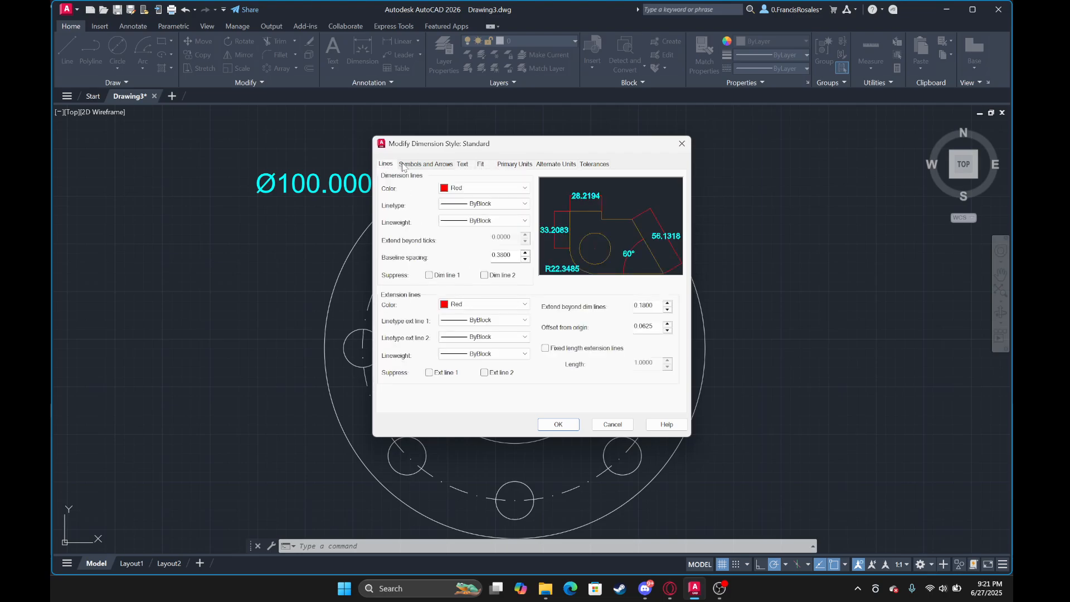
{"action": "left_click", "coordinate": [418, 164]}
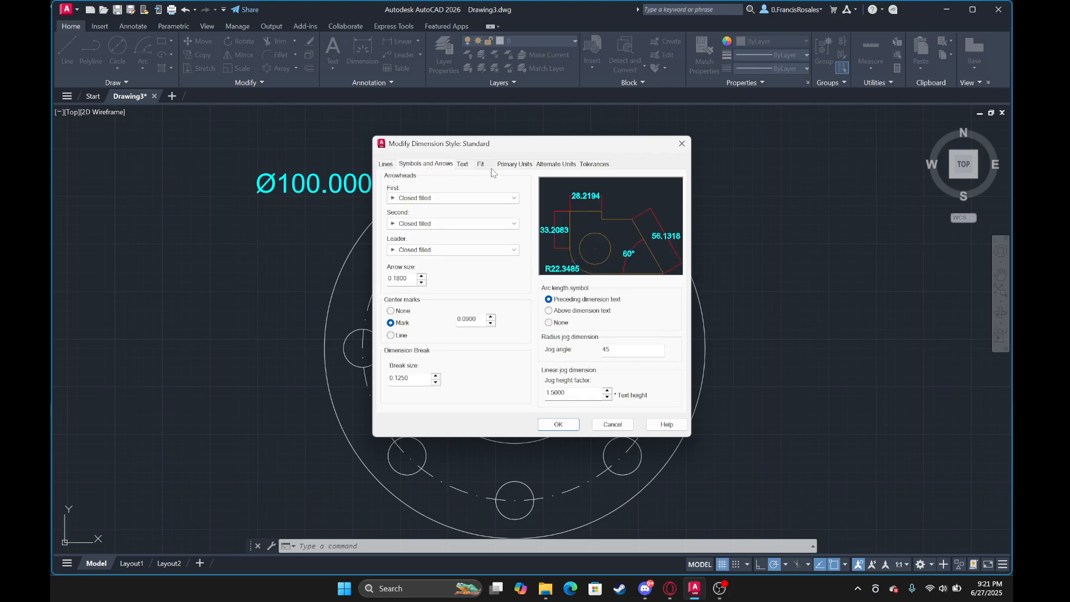
{"action": "left_click", "coordinate": [464, 165]}
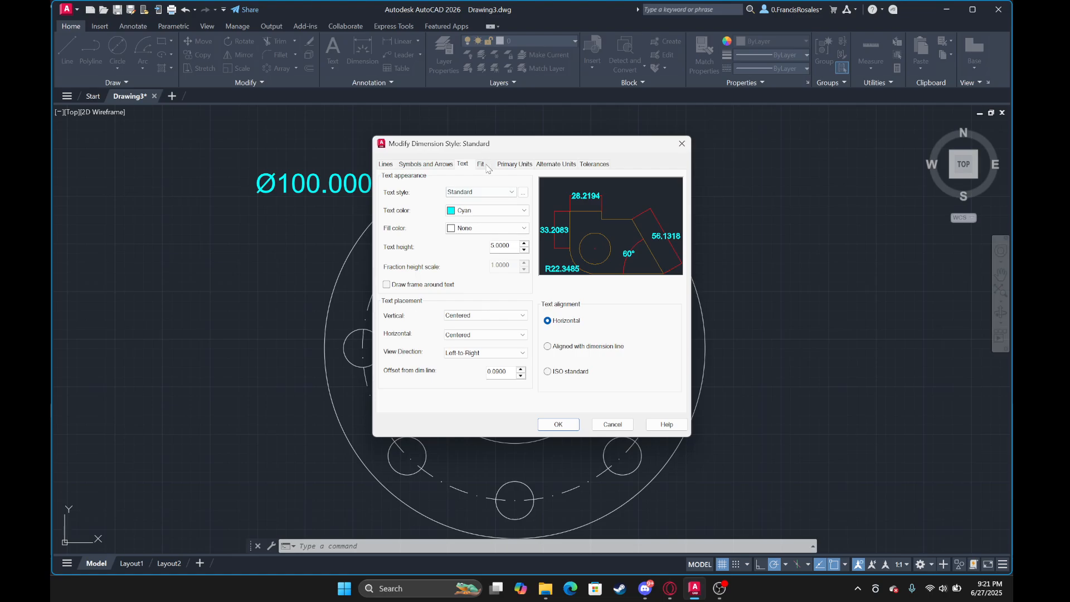
{"action": "left_click", "coordinate": [524, 168]}
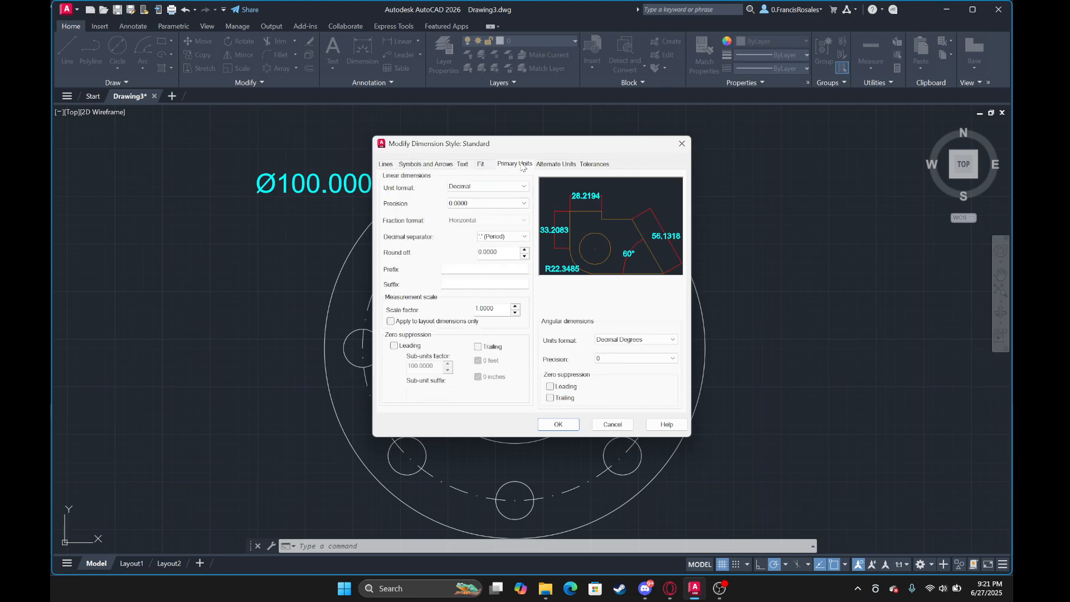
{"action": "left_click", "coordinate": [490, 203]}
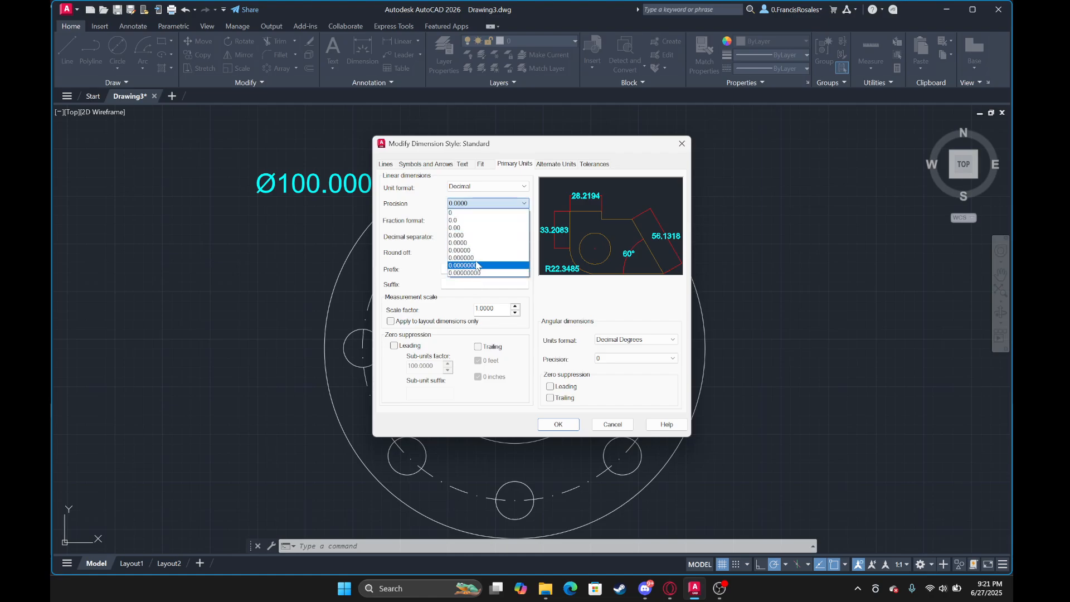
{"action": "left_click", "coordinate": [465, 215]}
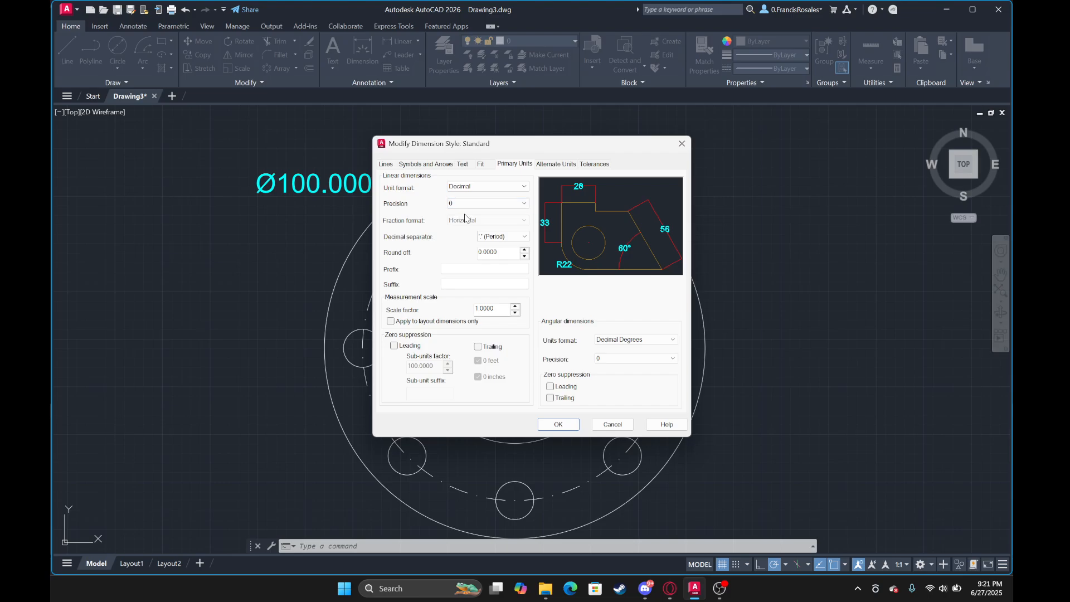
Accept the modified Standard dimension style and close the Dimension Style Manager.
{"action": "left_click", "coordinate": [572, 428]}
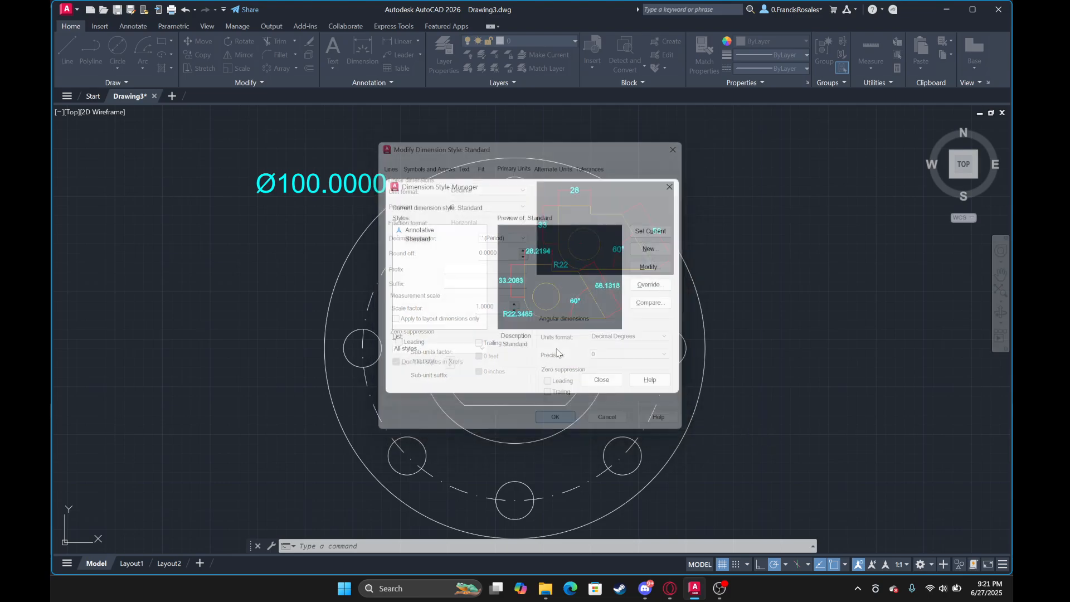
{"action": "left_click", "coordinate": [606, 381]}
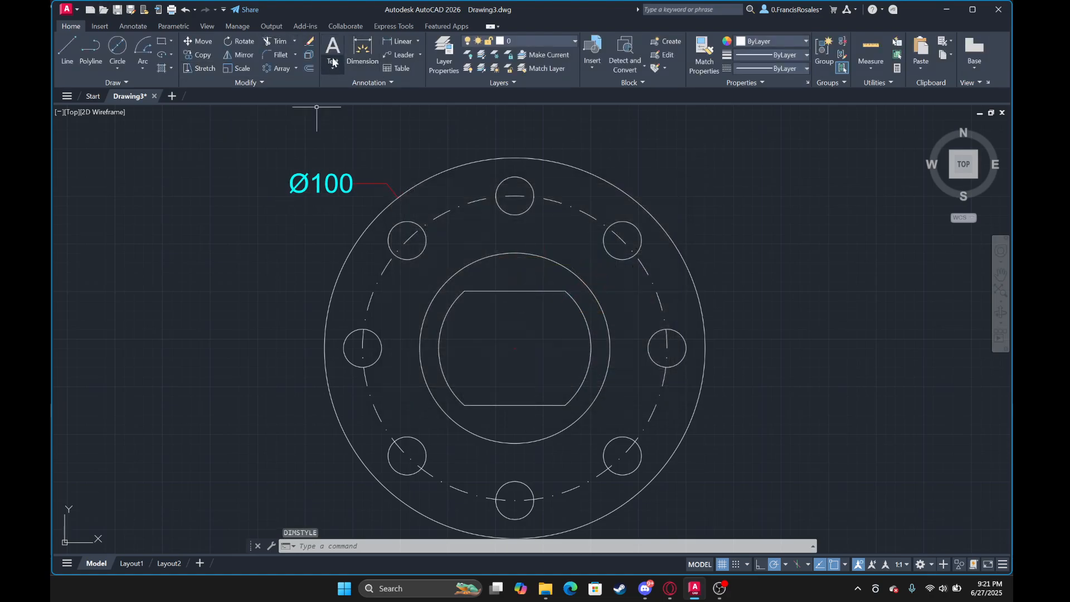
Add a diameter dimension to the dash-dot bolt circle, placing its text outside the flange below the Ø100 dimension.
{"action": "left_click", "coordinate": [363, 53]}
{"action": "scroll", "coordinate": [371, 262], "scroll_direction": "up", "scroll_amount": 4}
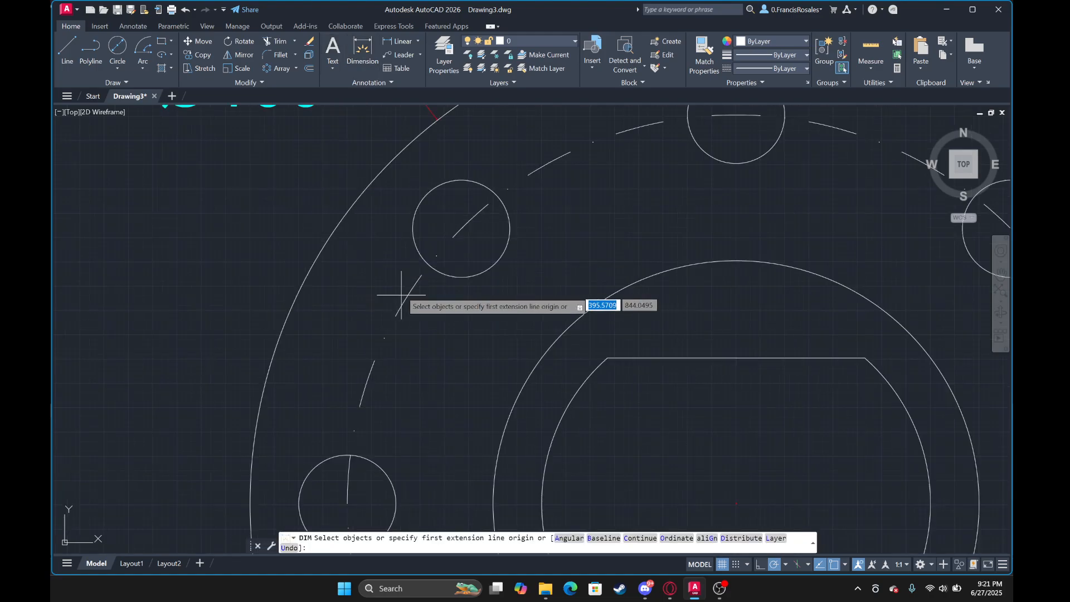
{"action": "scroll", "coordinate": [409, 293], "scroll_direction": "up", "scroll_amount": 6}
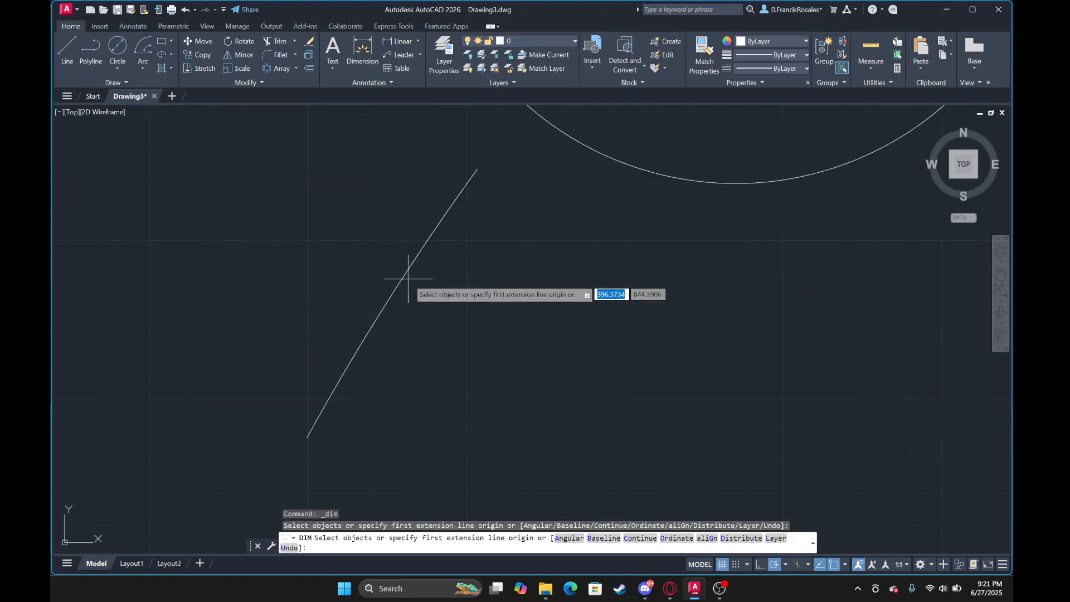
{"action": "scroll", "coordinate": [401, 276], "scroll_direction": "down", "scroll_amount": 4}
{"action": "left_click", "coordinate": [402, 277]}
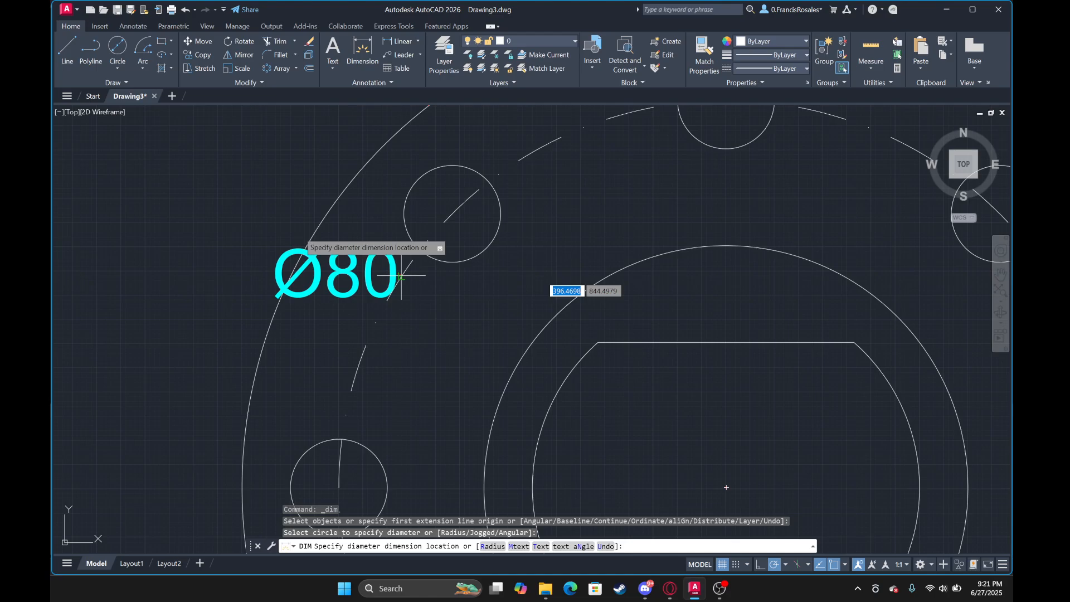
{"action": "scroll", "coordinate": [244, 194], "scroll_direction": "down", "scroll_amount": 3}
{"action": "left_click", "coordinate": [234, 208]}
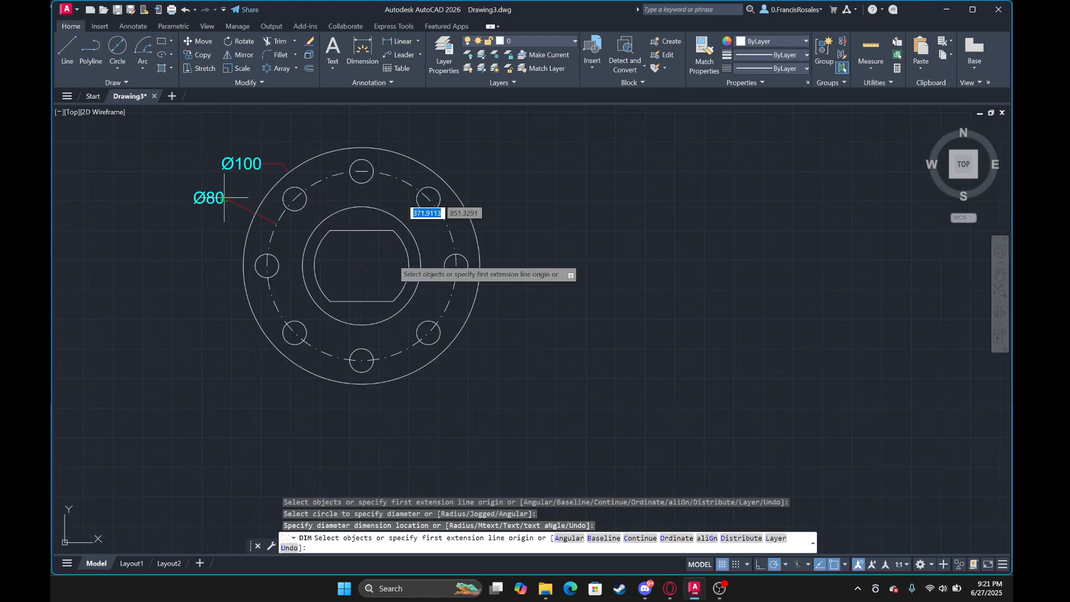
Add a diameter dimension to the circle surrounding the flat-sided bore, placing its text outside the flange below the Ø80 dimension.
{"action": "scroll", "coordinate": [309, 244], "scroll_direction": "up", "scroll_amount": 4}
{"action": "key", "text": "Return"}
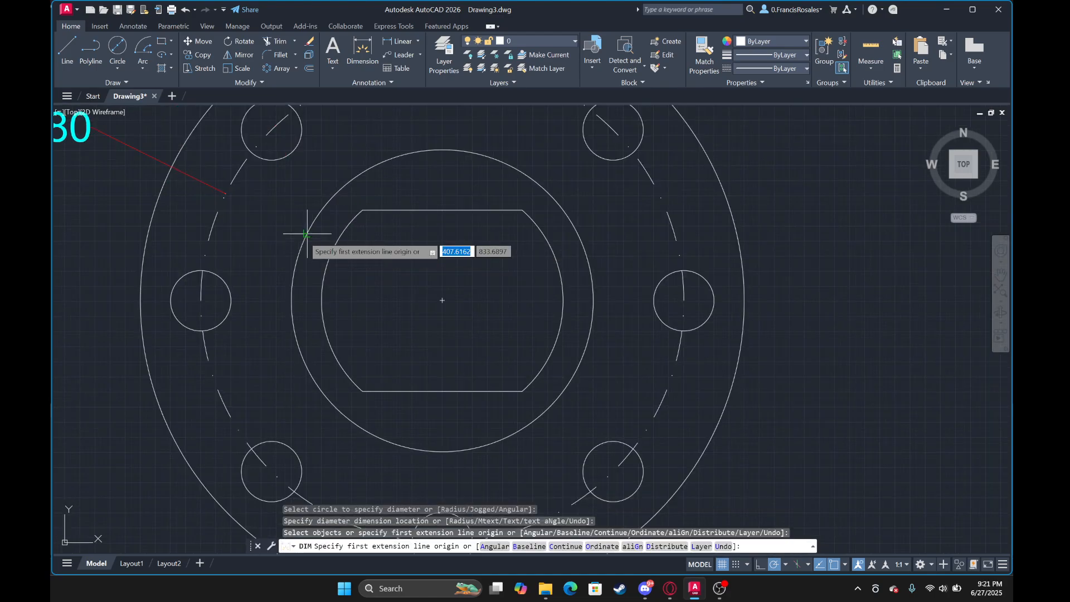
{"action": "key", "text": "Escape"}
{"action": "scroll", "coordinate": [306, 248], "scroll_direction": "up", "scroll_amount": 3}
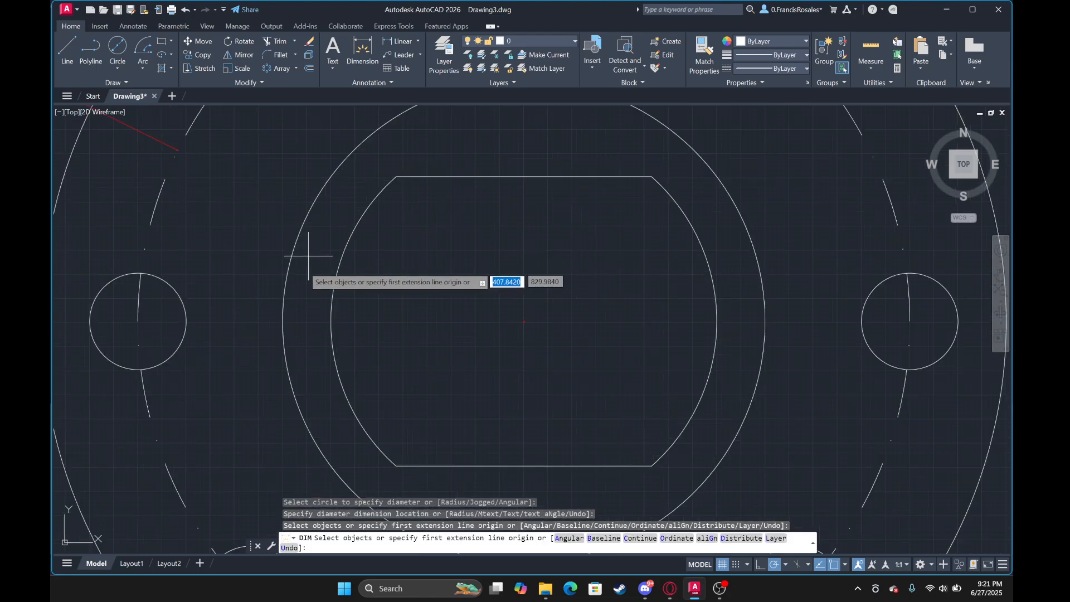
{"action": "left_click", "coordinate": [293, 248]}
{"action": "scroll", "coordinate": [221, 248], "scroll_direction": "down", "scroll_amount": 3}
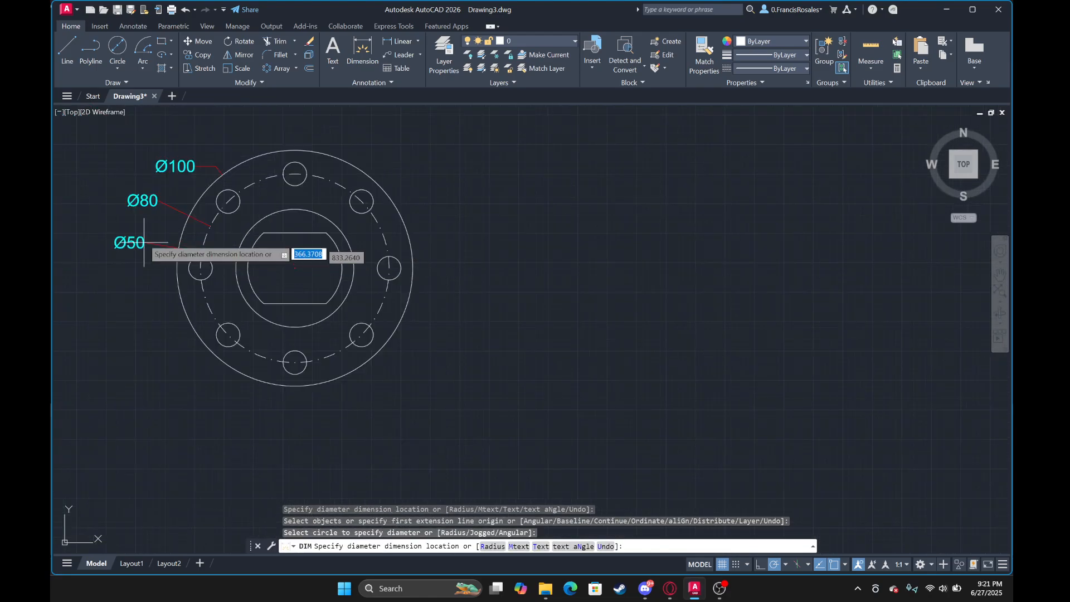
{"action": "left_click", "coordinate": [144, 242]}
Dimension the diameter of the bore's left arc, placing the text outside the flange below the Ø50 dimension.
{"action": "scroll", "coordinate": [274, 246], "scroll_direction": "up", "scroll_amount": 3}
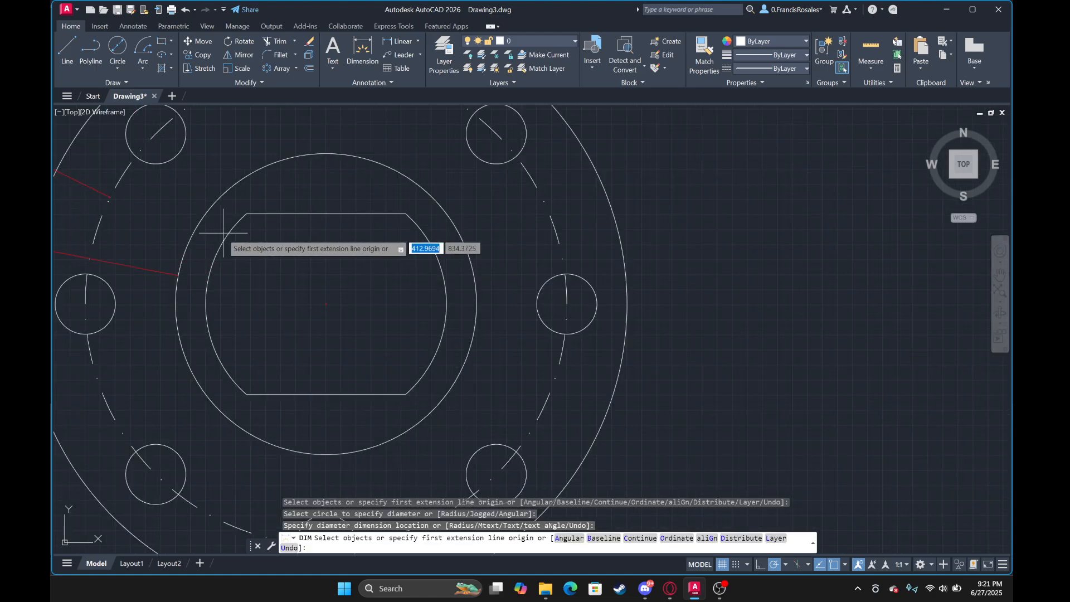
{"action": "left_click", "coordinate": [225, 237]}
{"action": "middle_click_drag", "start_coordinate": [154, 254], "coordinate": [408, 204]}
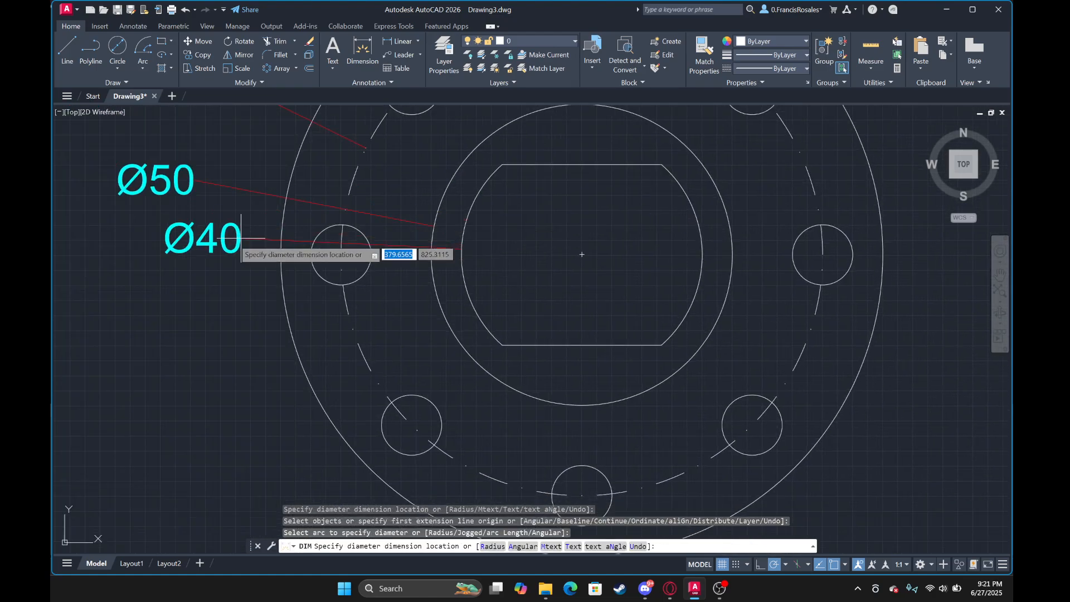
{"action": "left_click", "coordinate": [193, 244]}
Add a vertical linear dimension between the bore's upper and lower flats, placed left of the flange.
{"action": "scroll", "coordinate": [193, 245], "scroll_direction": "down", "scroll_amount": 2}
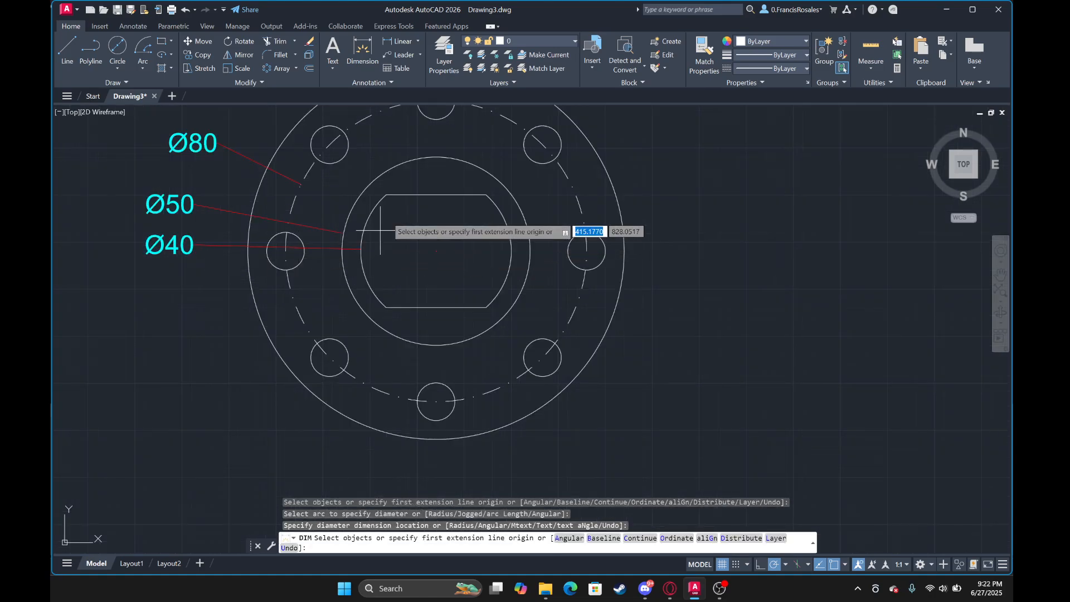
{"action": "left_click", "coordinate": [403, 41]}
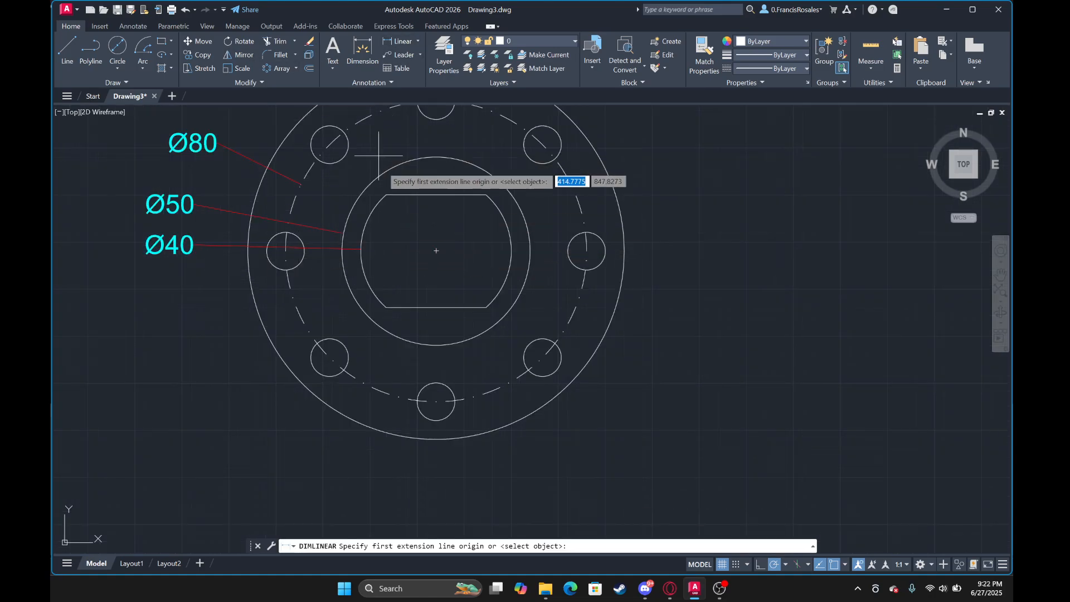
{"action": "left_click", "coordinate": [386, 194]}
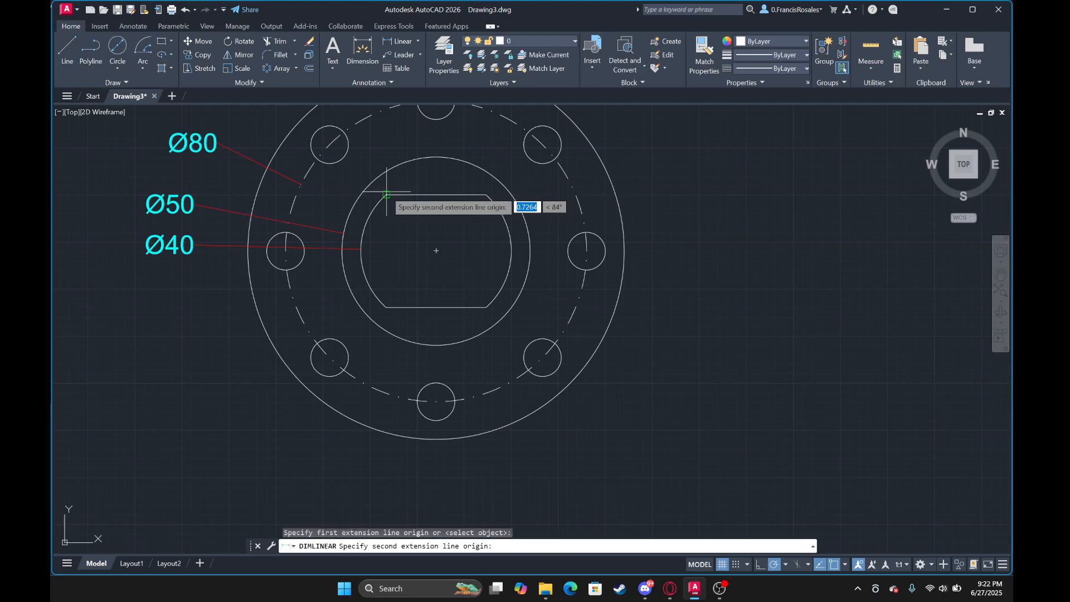
{"action": "left_click", "coordinate": [386, 307]}
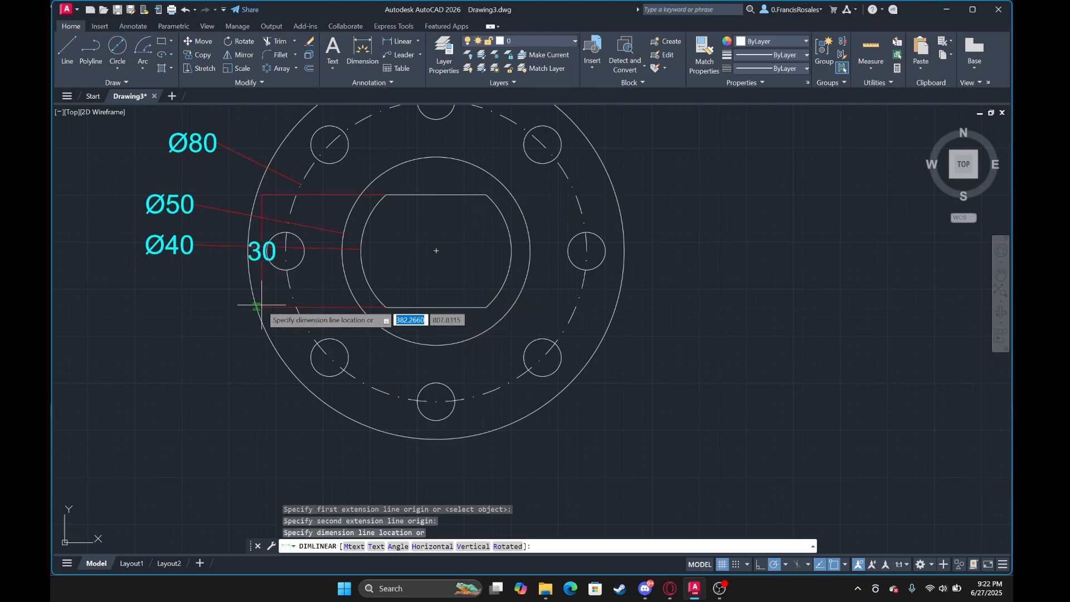
{"action": "left_click", "coordinate": [215, 298]}
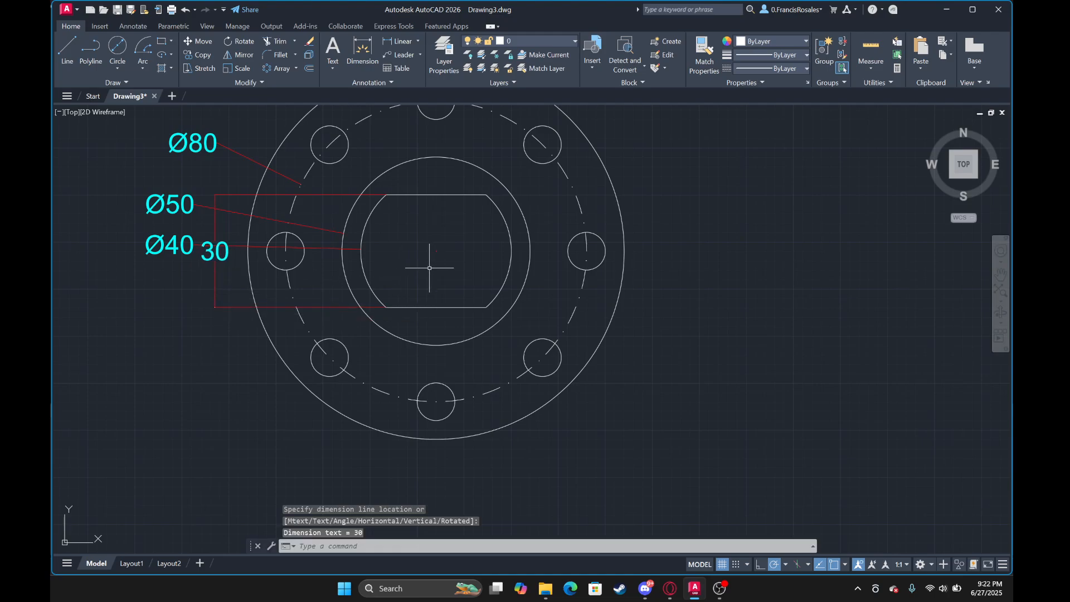
Add a vertical linear dimension from the flange center to the left end of the bore's upper flat, placed left of the flange.
{"action": "scroll", "coordinate": [429, 267], "scroll_direction": "up", "scroll_amount": 2}
{"action": "left_click", "coordinate": [375, 51]}
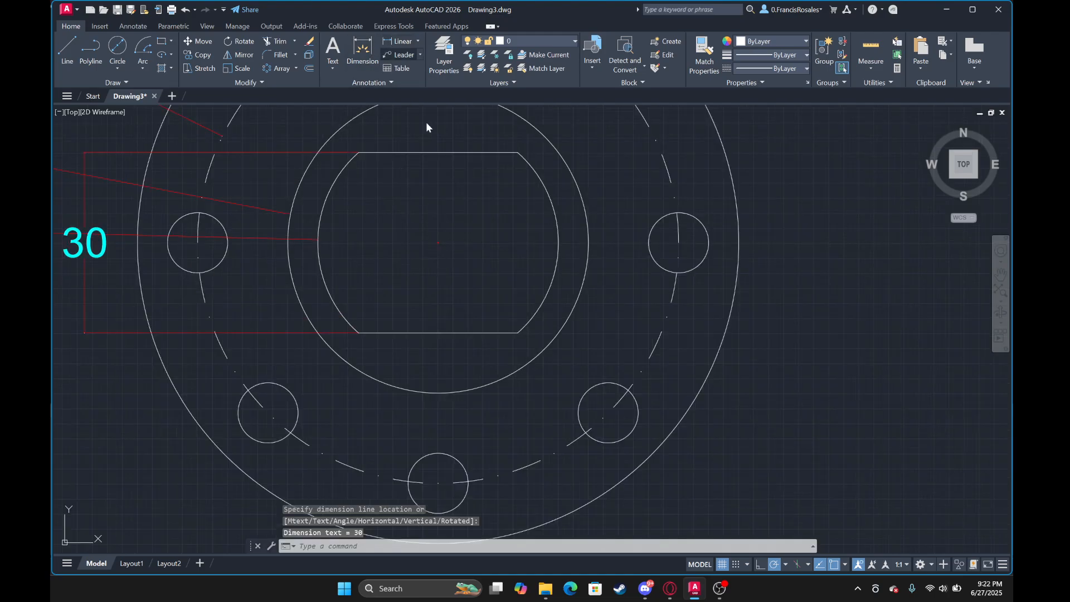
{"action": "left_click", "coordinate": [439, 242]}
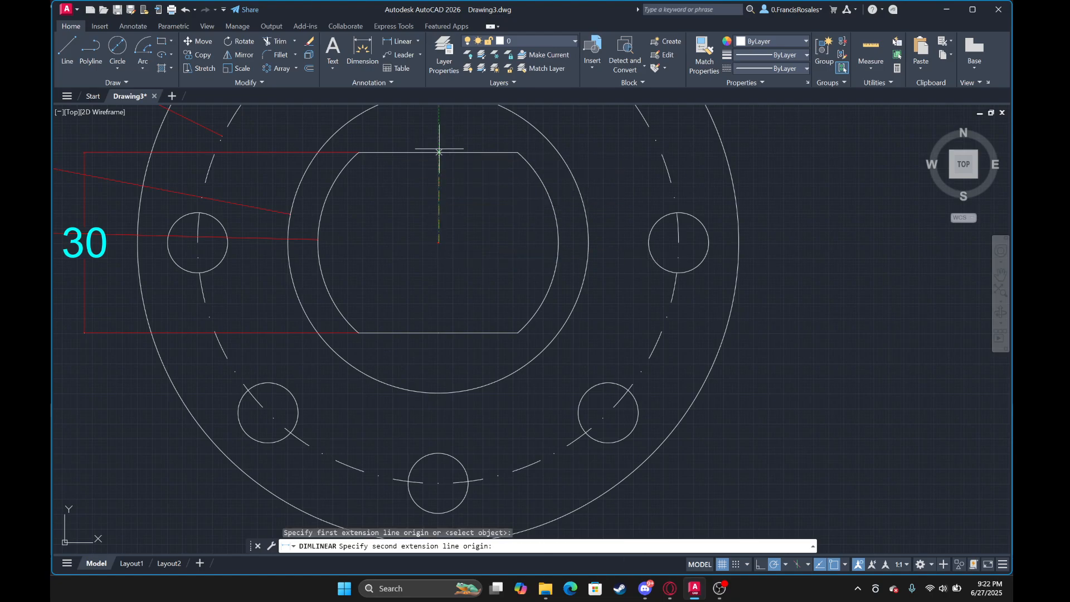
{"action": "left_click", "coordinate": [359, 151]}
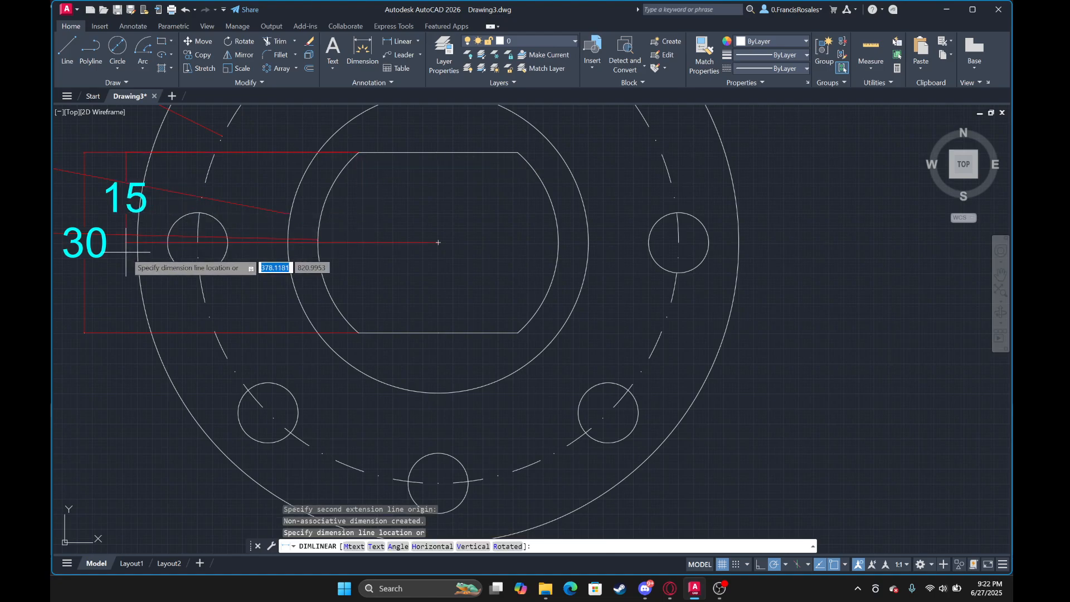
{"action": "left_click", "coordinate": [109, 248]}
Examine the dimensioned flange, checking the diameter and linear dimensions against the geometry.
{"action": "scroll", "coordinate": [109, 247], "scroll_direction": "down", "scroll_amount": 3}
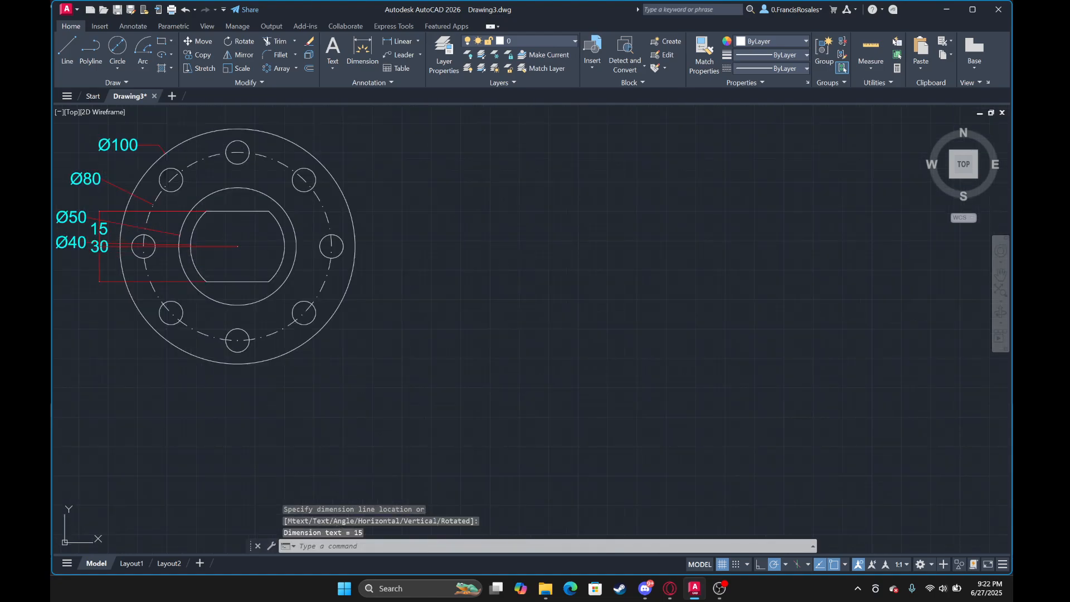
{"action": "mouse_move", "coordinate": [312, 240]}
{"action": "middle_mouse_down"}
{"action": "mouse_move", "coordinate": [647, 255]}
{"action": "mouse_move", "coordinate": [602, 323]}
{"action": "middle_mouse_up"}
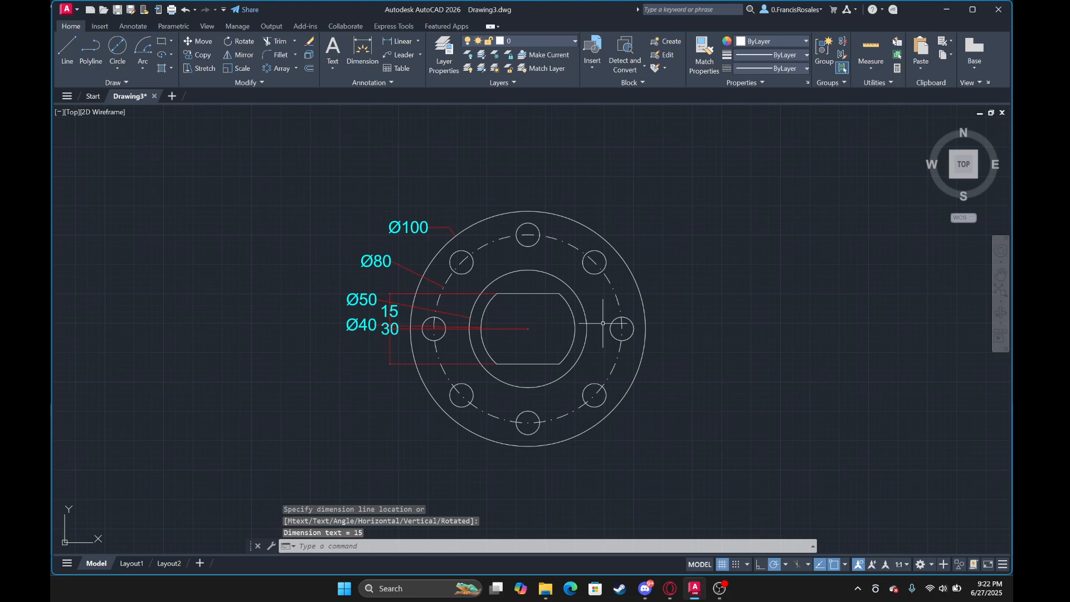
{"action": "scroll", "coordinate": [594, 314], "scroll_direction": "up", "scroll_amount": 2}
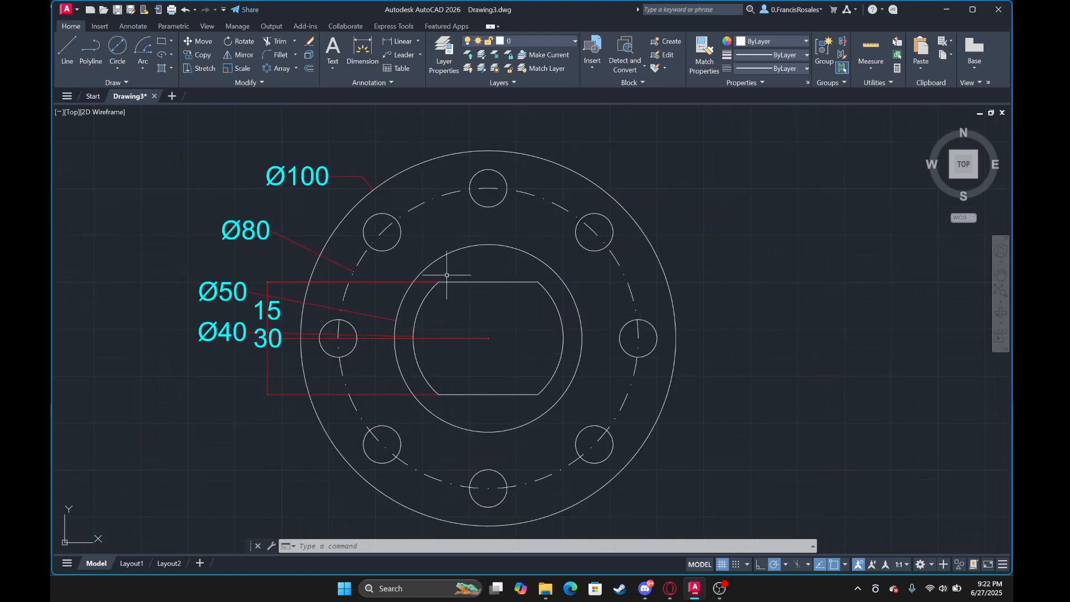
{"action": "scroll", "coordinate": [446, 275], "scroll_direction": "down", "scroll_amount": 2}
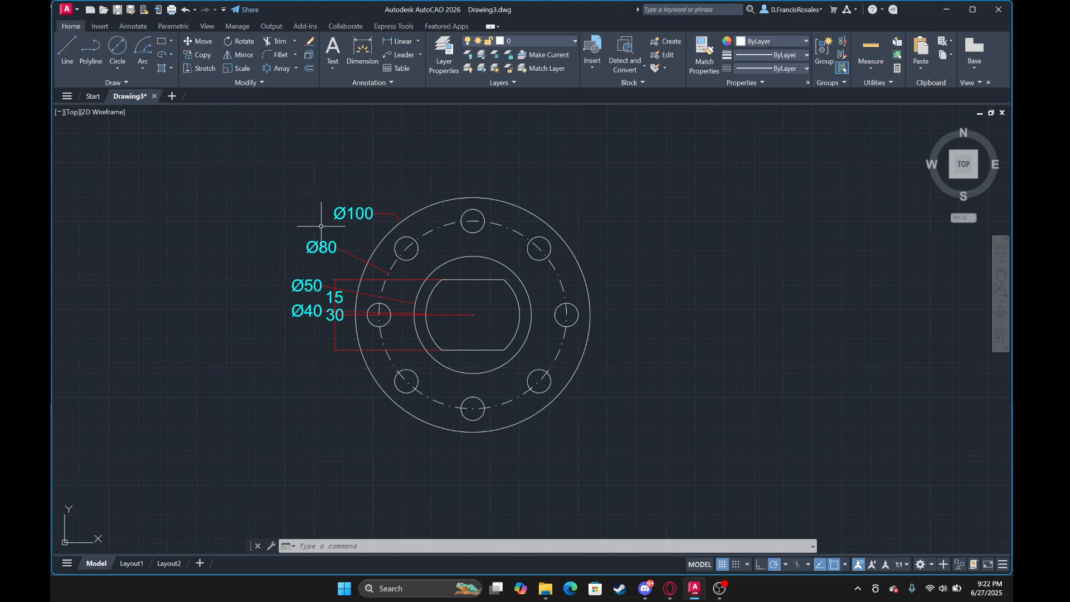
{"action": "scroll", "coordinate": [405, 309], "scroll_direction": "up", "scroll_amount": 3}
{"action": "scroll", "coordinate": [418, 301], "scroll_direction": "down", "scroll_amount": 4}
{"action": "scroll", "coordinate": [384, 256], "scroll_direction": "up", "scroll_amount": 3}
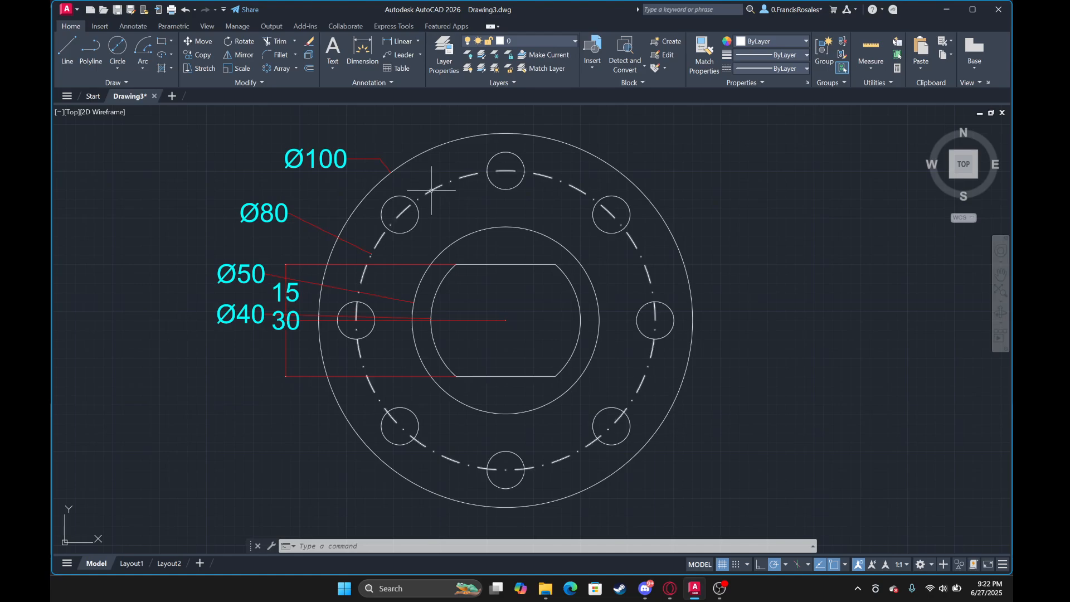
{"action": "scroll", "coordinate": [429, 195], "scroll_direction": "up", "scroll_amount": 1}
{"action": "scroll", "coordinate": [444, 208], "scroll_direction": "down", "scroll_amount": 1}
{"action": "scroll", "coordinate": [444, 208], "scroll_direction": "up", "scroll_amount": 1}
{"action": "scroll", "coordinate": [446, 203], "scroll_direction": "down", "scroll_amount": 1}
{"action": "scroll", "coordinate": [446, 203], "scroll_direction": "down", "scroll_amount": 1}
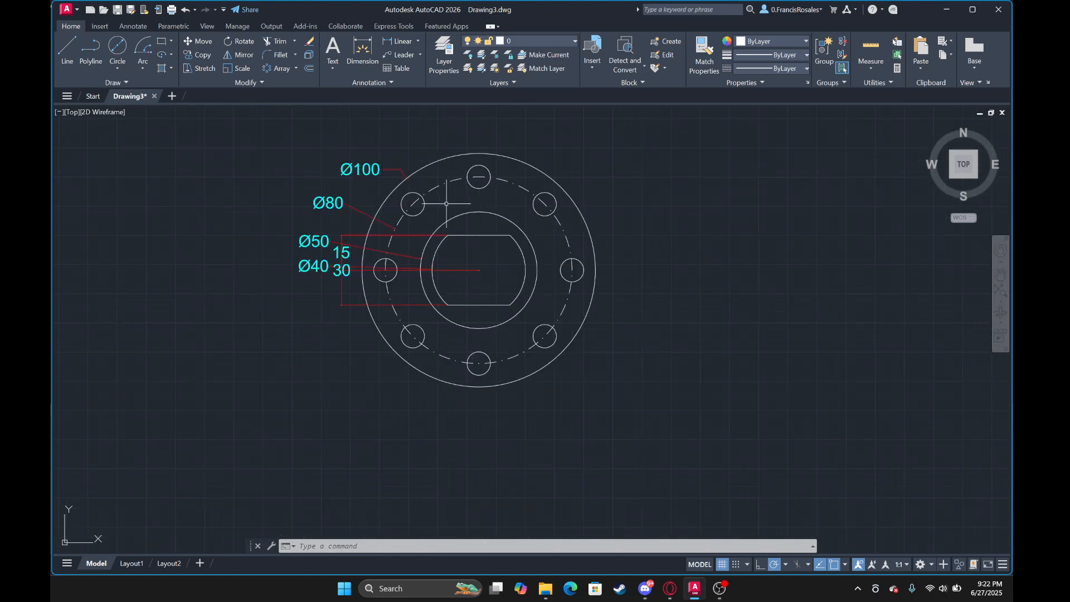
{"action": "middle_click_drag", "start_coordinate": [447, 203], "coordinate": [413, 261]}
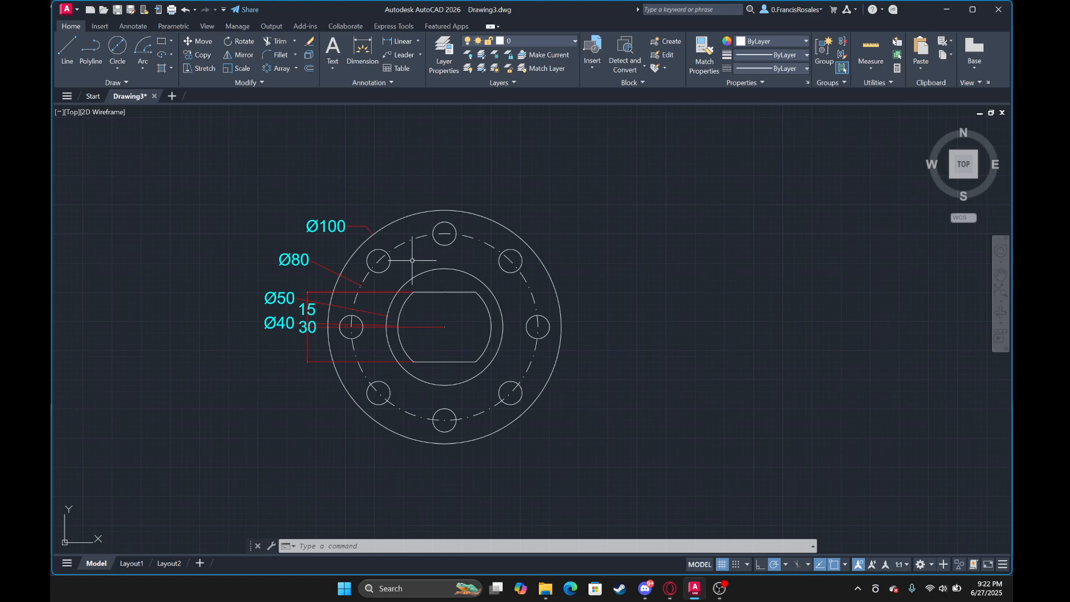
Start plotting the model and choose DWG To PDF.pc3 as the plotter.
{"action": "key", "text": "ctrl+s"}
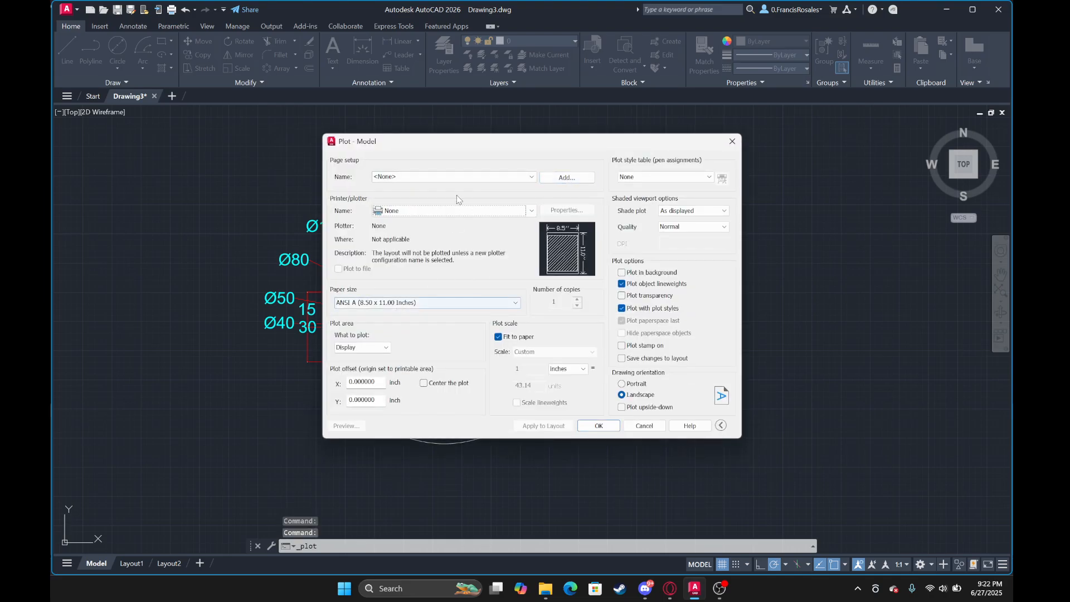
{"action": "left_click", "coordinate": [426, 212]}
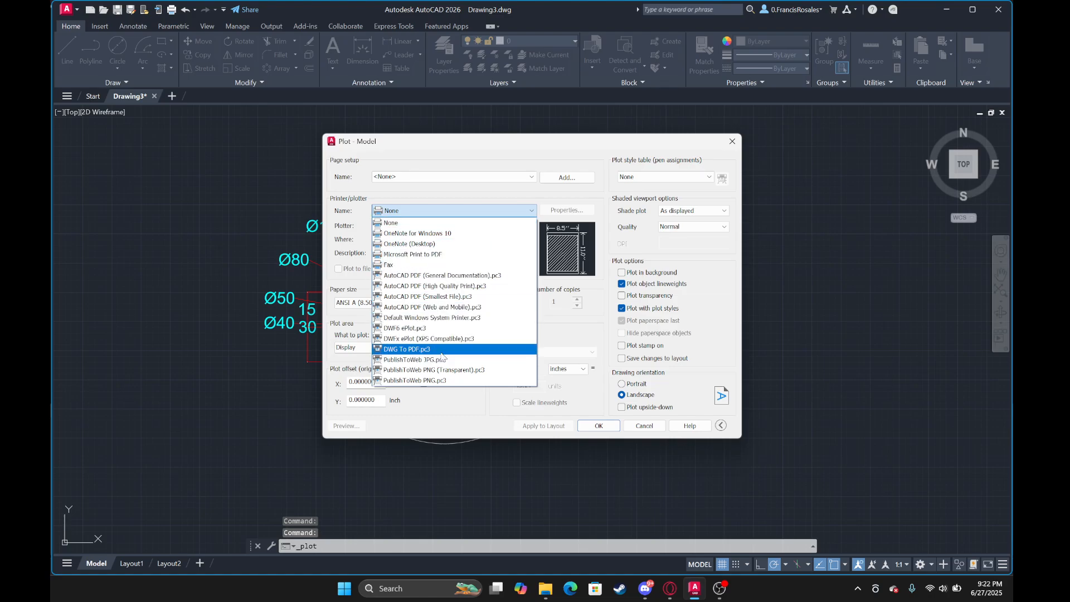
{"action": "left_click", "coordinate": [410, 349]}
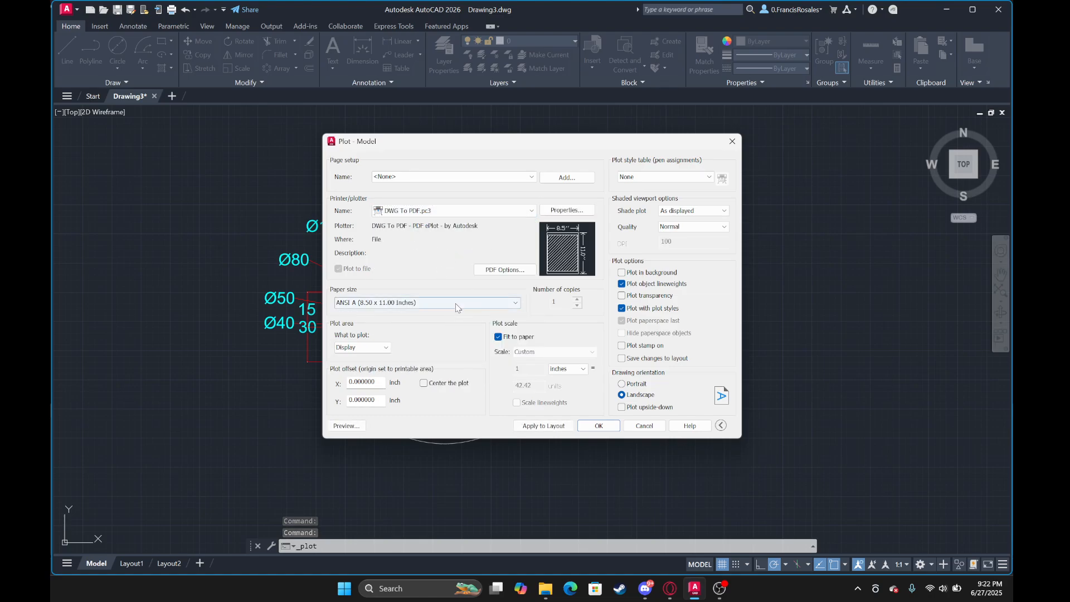
Set the plot's paper size to ISO full bleed A4 (210.00 x 297.00 MM).
{"action": "left_click", "coordinate": [426, 303]}
{"action": "scroll", "coordinate": [409, 424], "scroll_direction": "down", "scroll_amount": 5}
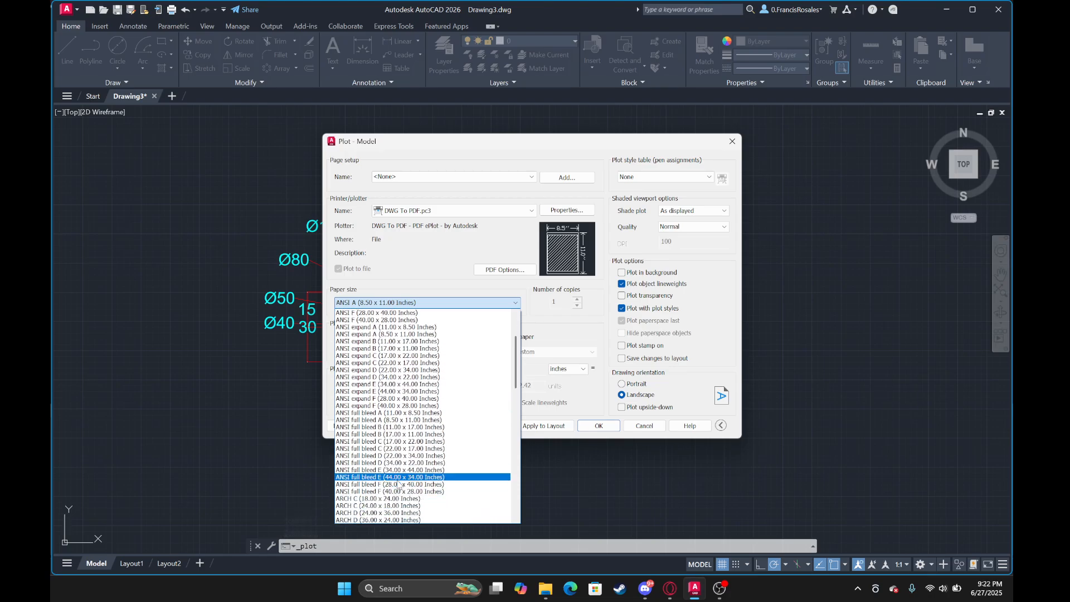
{"action": "scroll", "coordinate": [400, 485], "scroll_direction": "down", "scroll_amount": 9}
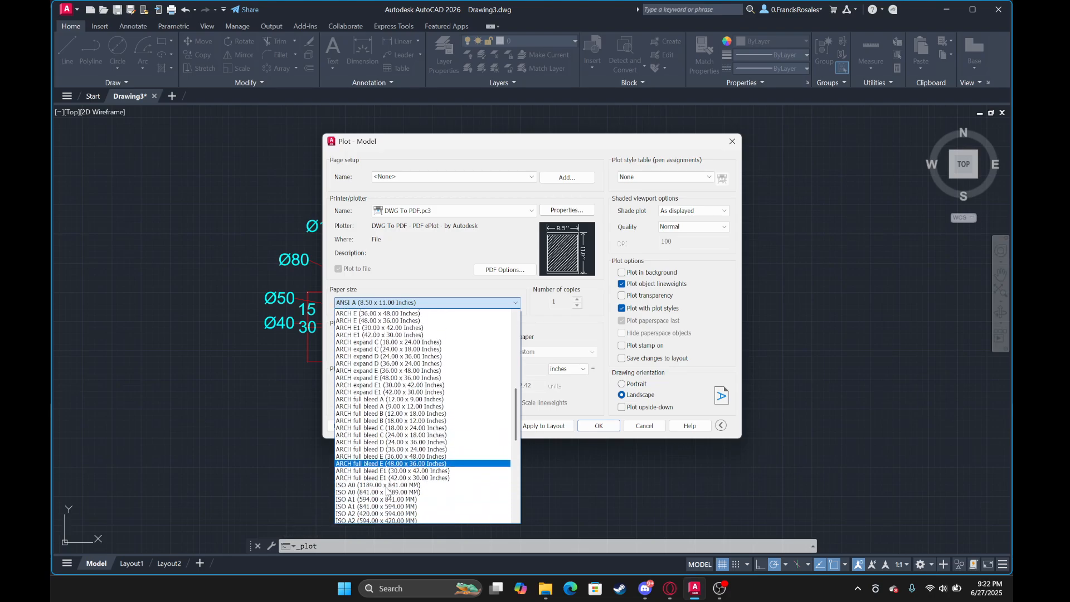
{"action": "scroll", "coordinate": [390, 479], "scroll_direction": "down", "scroll_amount": 12}
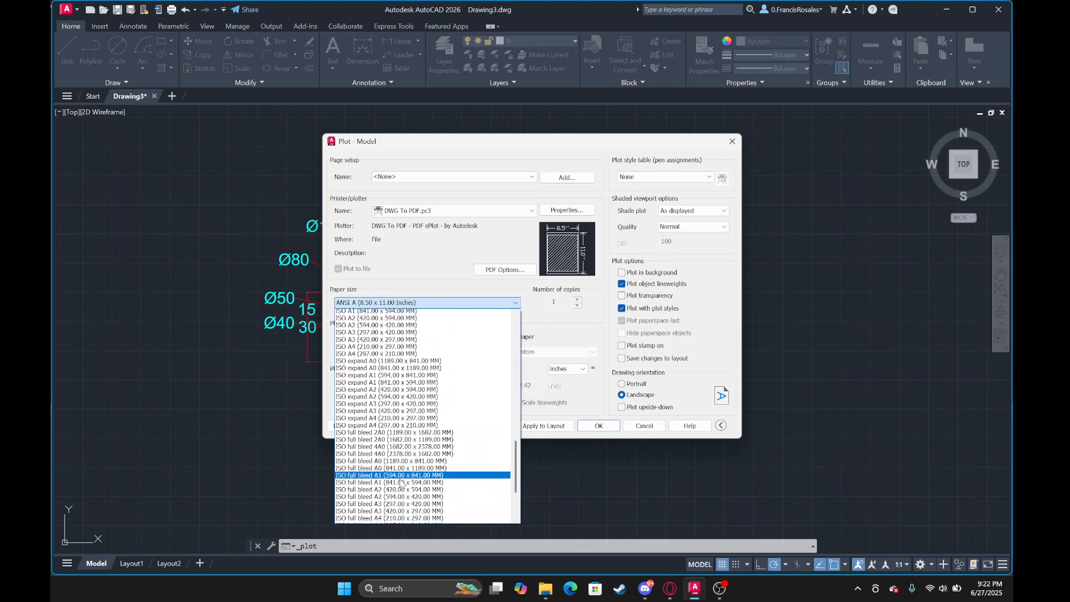
{"action": "left_click", "coordinate": [399, 434]}
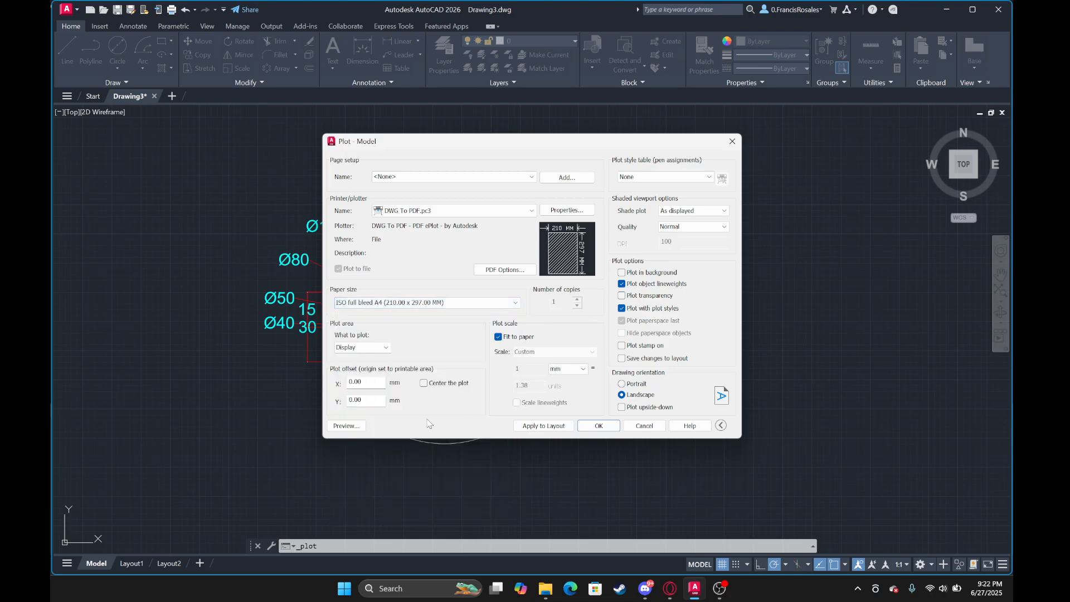
Set the plot area to a window enclosing the whole flange and its dimensions with some margin around them.
{"action": "left_click", "coordinate": [362, 347]}
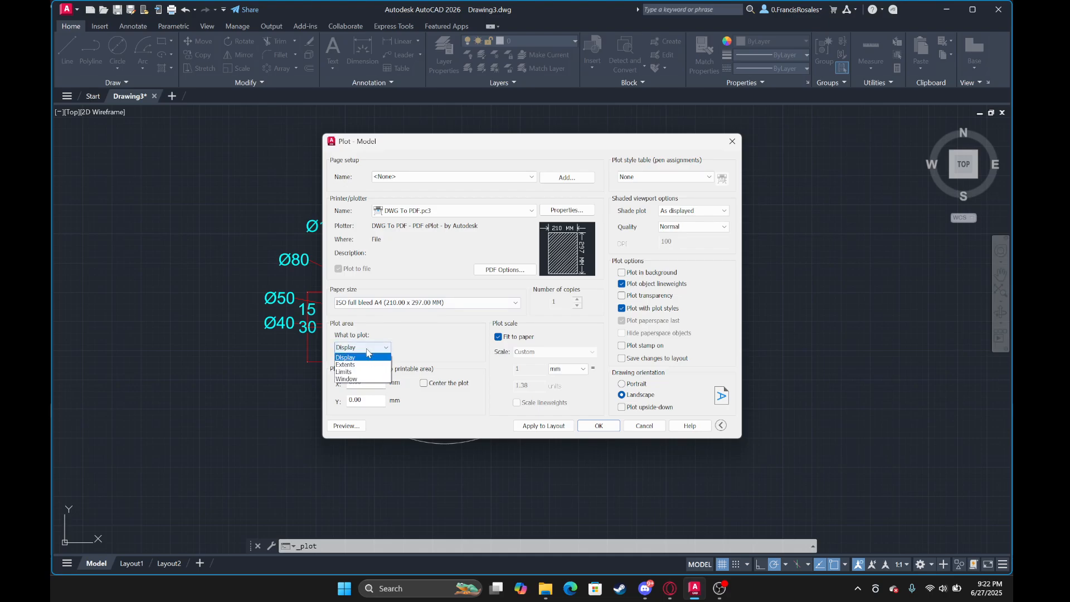
{"action": "left_click", "coordinate": [351, 379]}
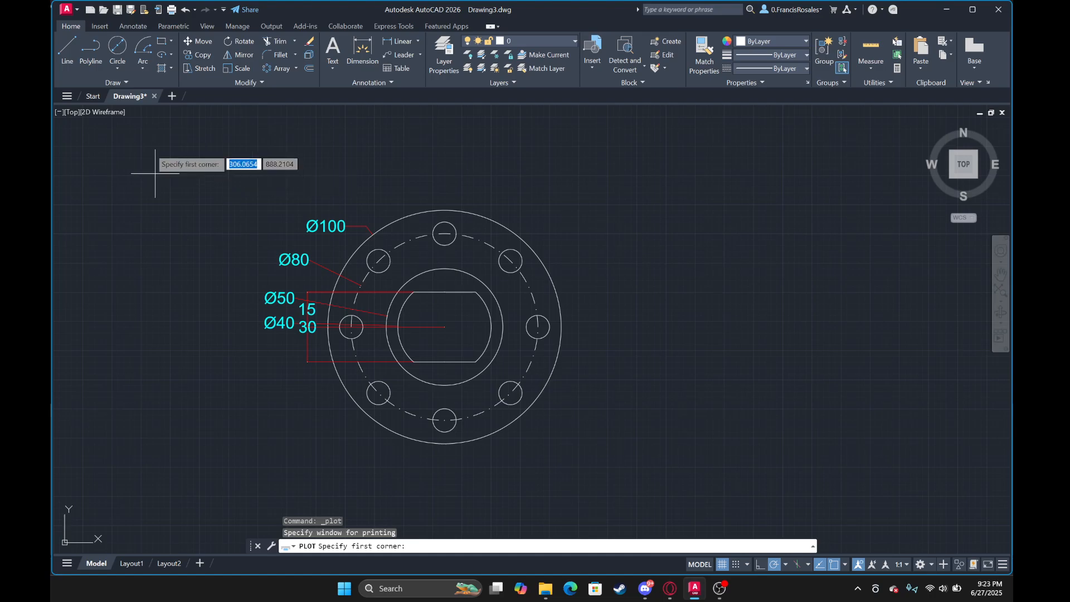
{"action": "left_click", "coordinate": [144, 141]}
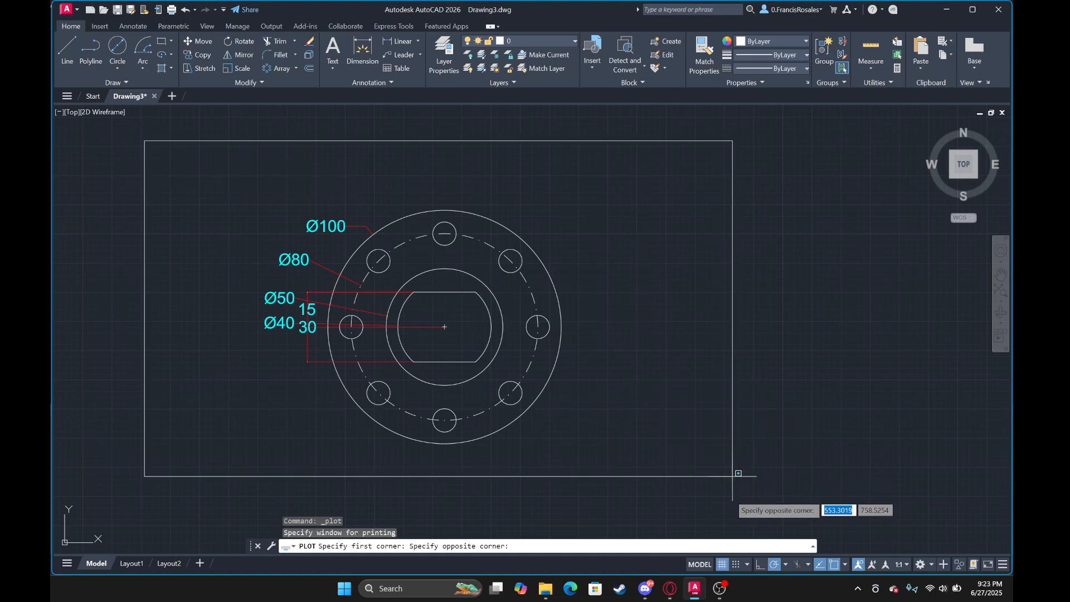
{"action": "left_click", "coordinate": [735, 496]}
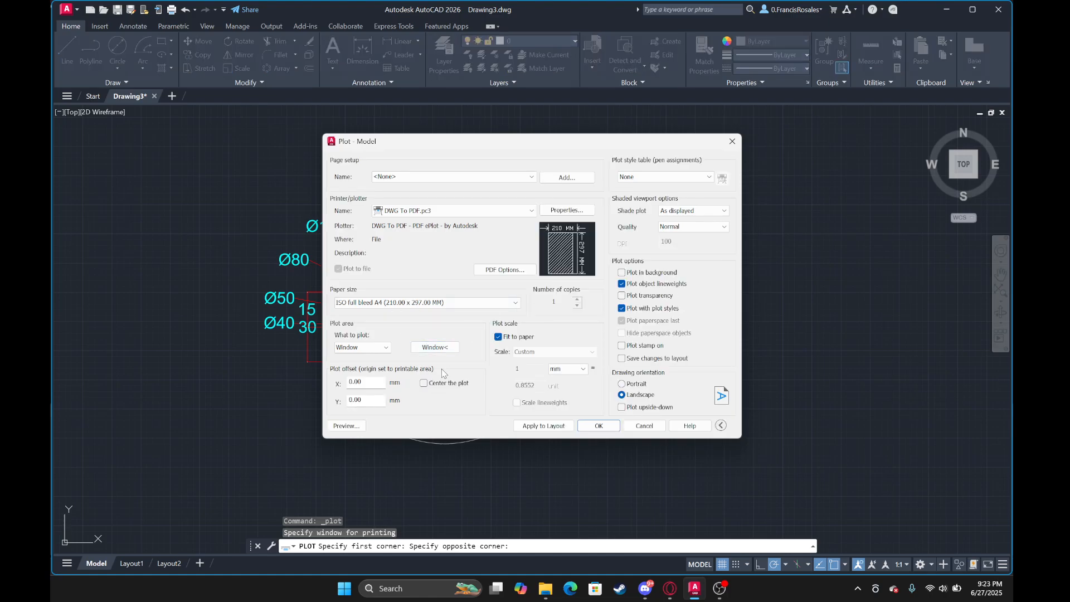
Center the plot on the paper and apply the plot settings to the layout.
{"action": "left_click", "coordinate": [424, 383]}
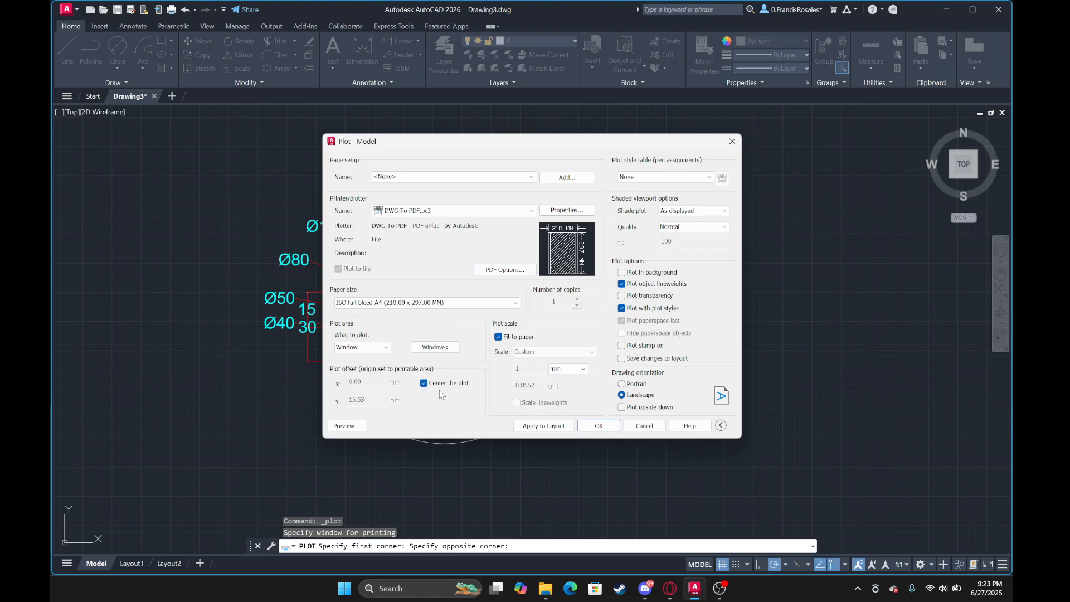
{"action": "left_click", "coordinate": [549, 427]}
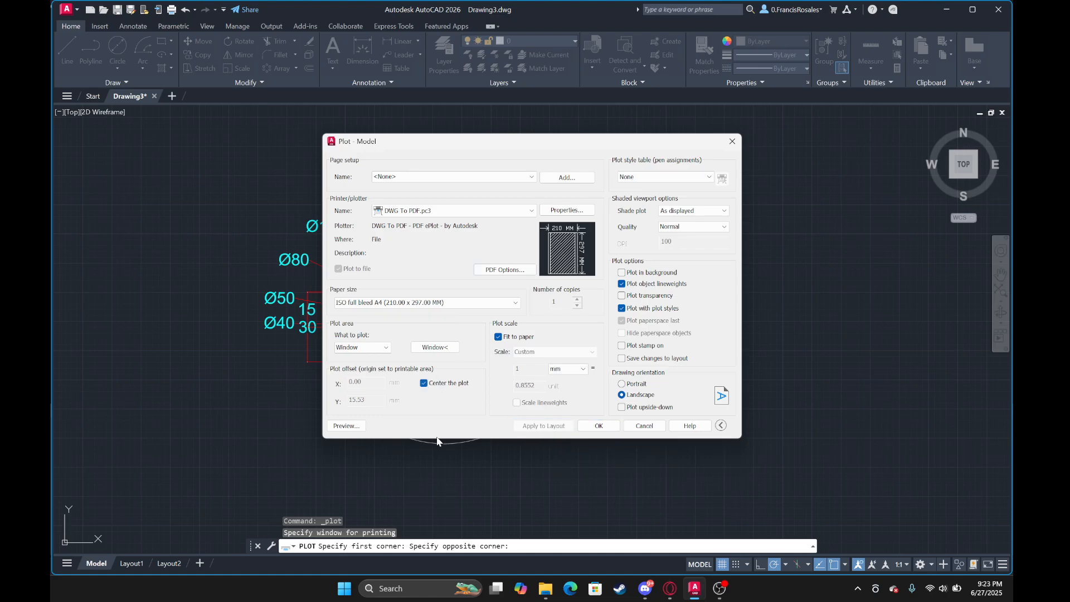
Preview the flange plot on the landscape sheet, and close the plot setup without plotting.
{"action": "left_click", "coordinate": [341, 426]}
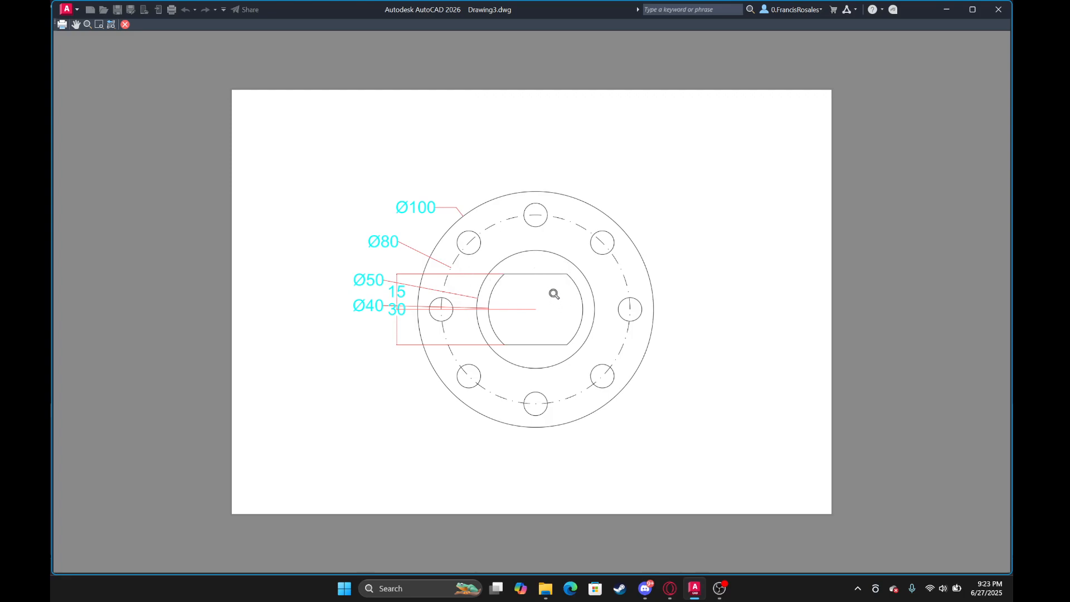
{"action": "key", "text": "Escape"}
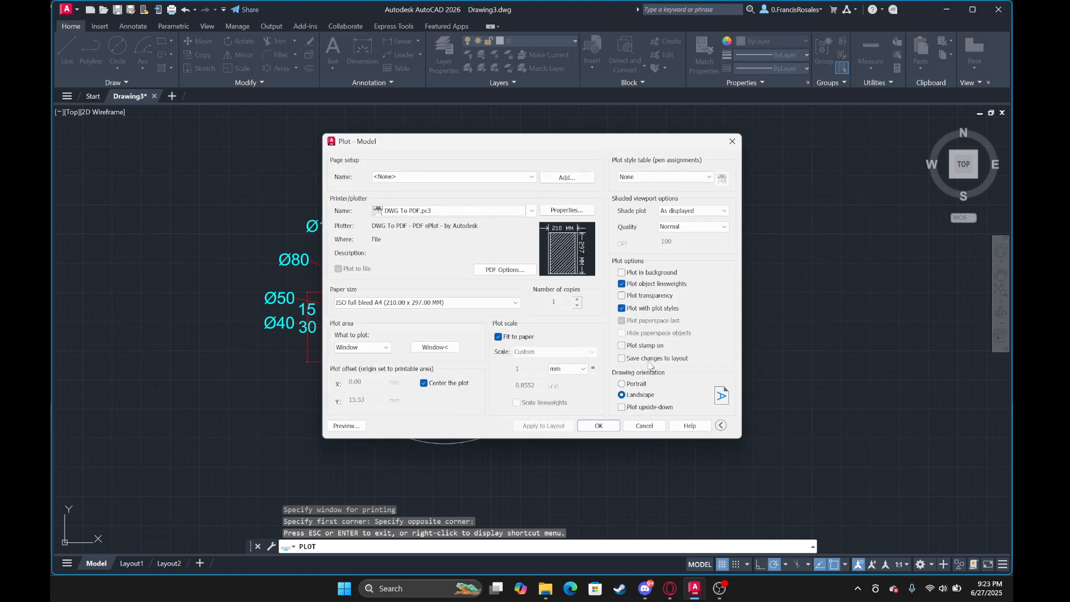
{"action": "left_click", "coordinate": [733, 142]}
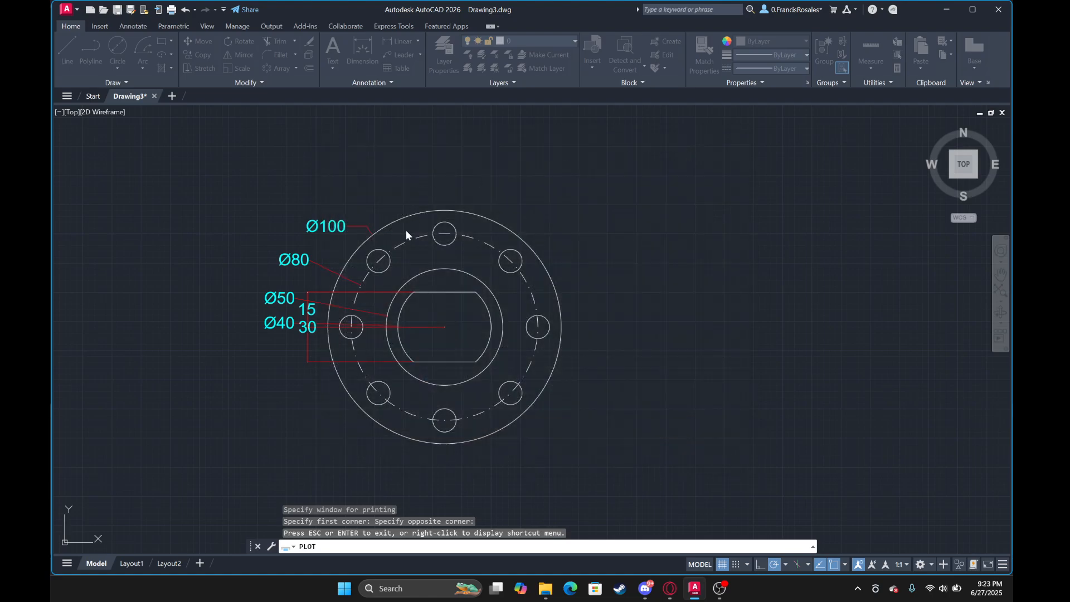
{"action": "scroll", "coordinate": [392, 286], "scroll_direction": "up", "scroll_amount": 2}
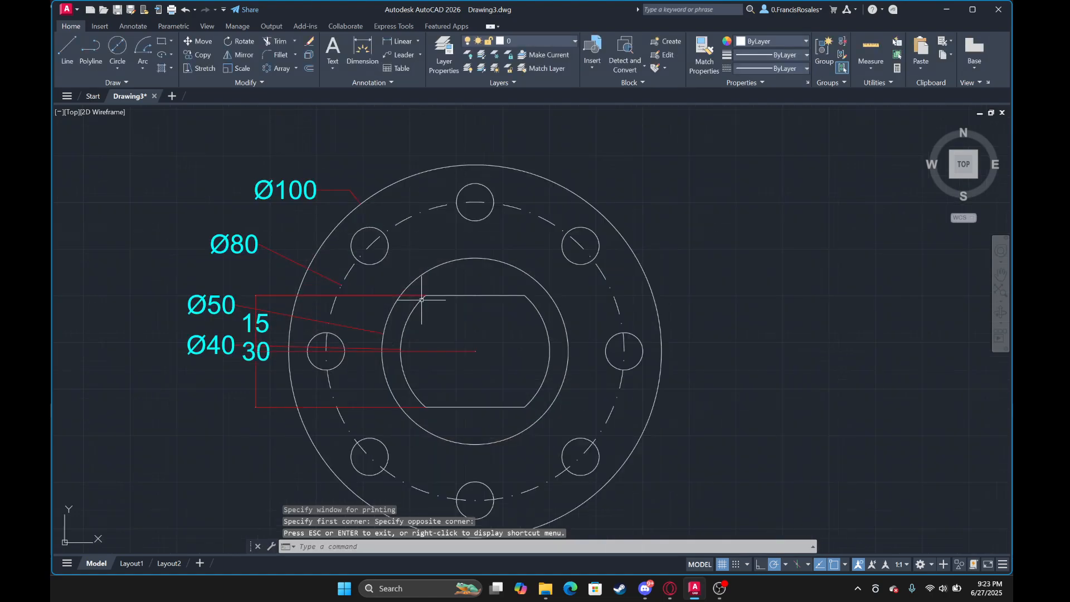
{"action": "scroll", "coordinate": [424, 303], "scroll_direction": "down", "scroll_amount": 2}
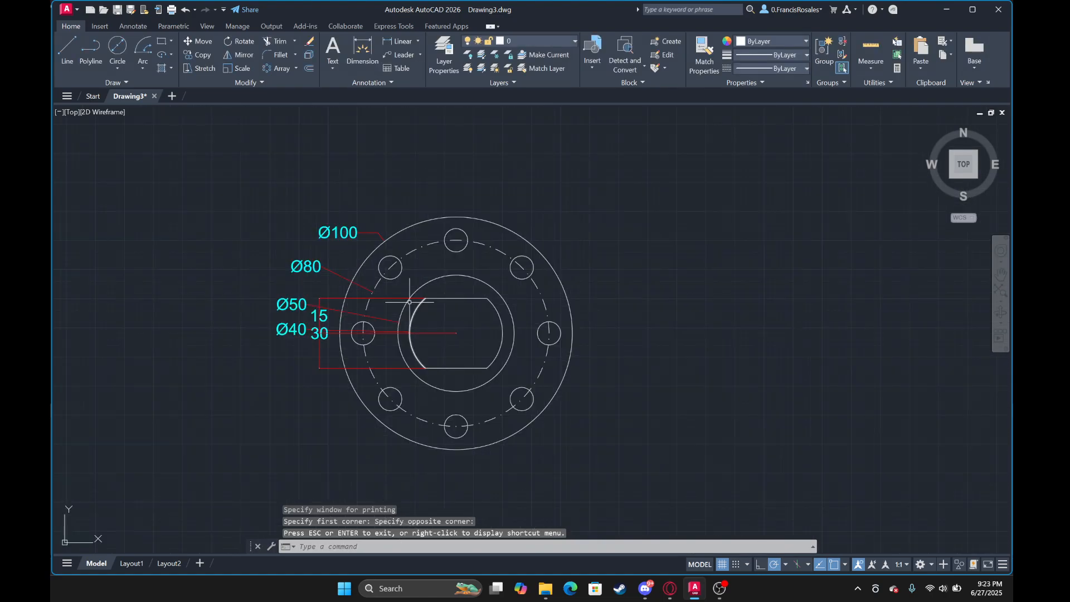